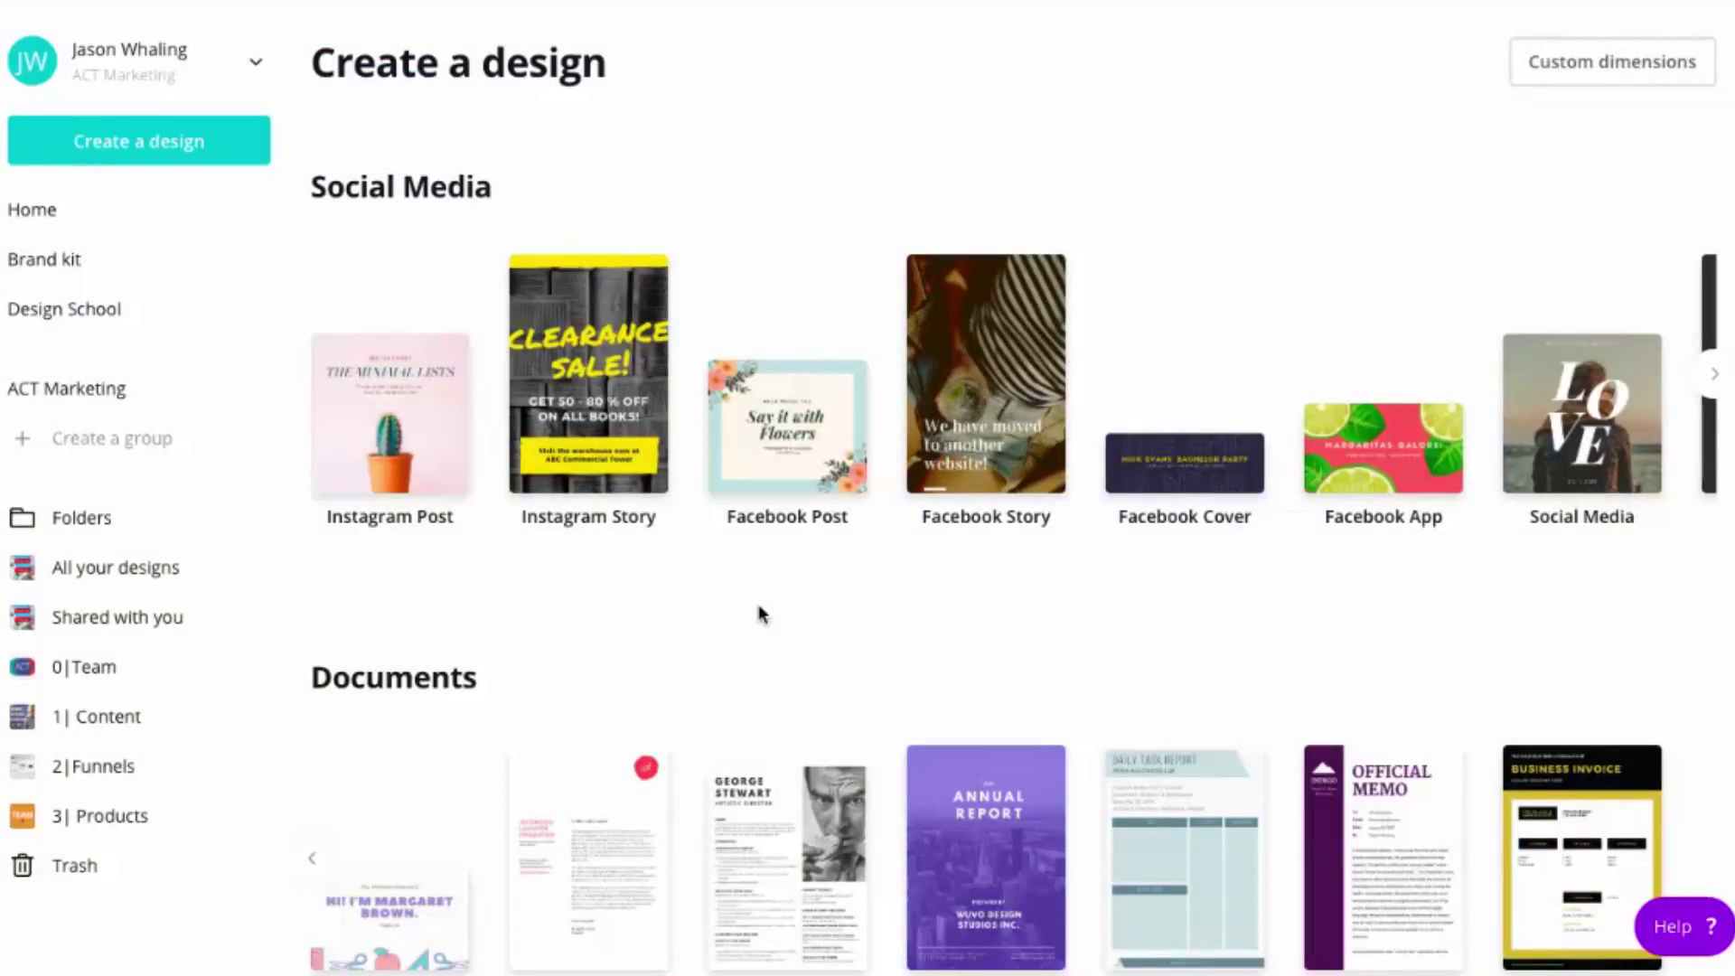
scroll(757, 603, down, 1)
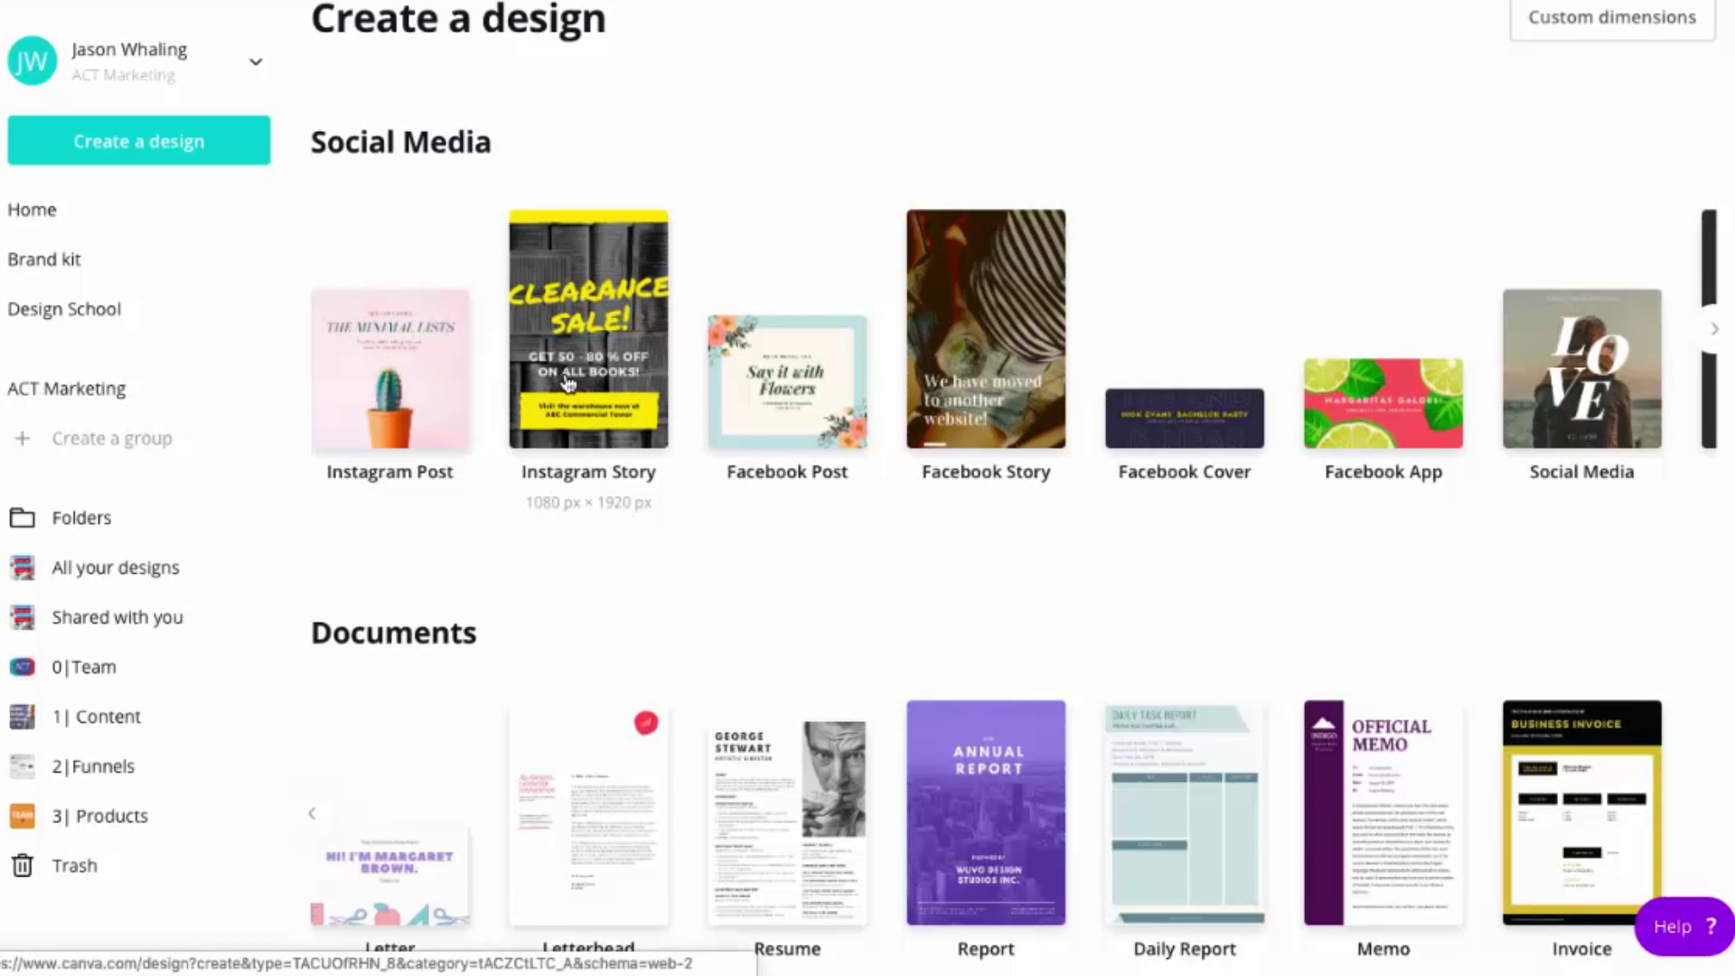
scroll(980, 385, right, 5)
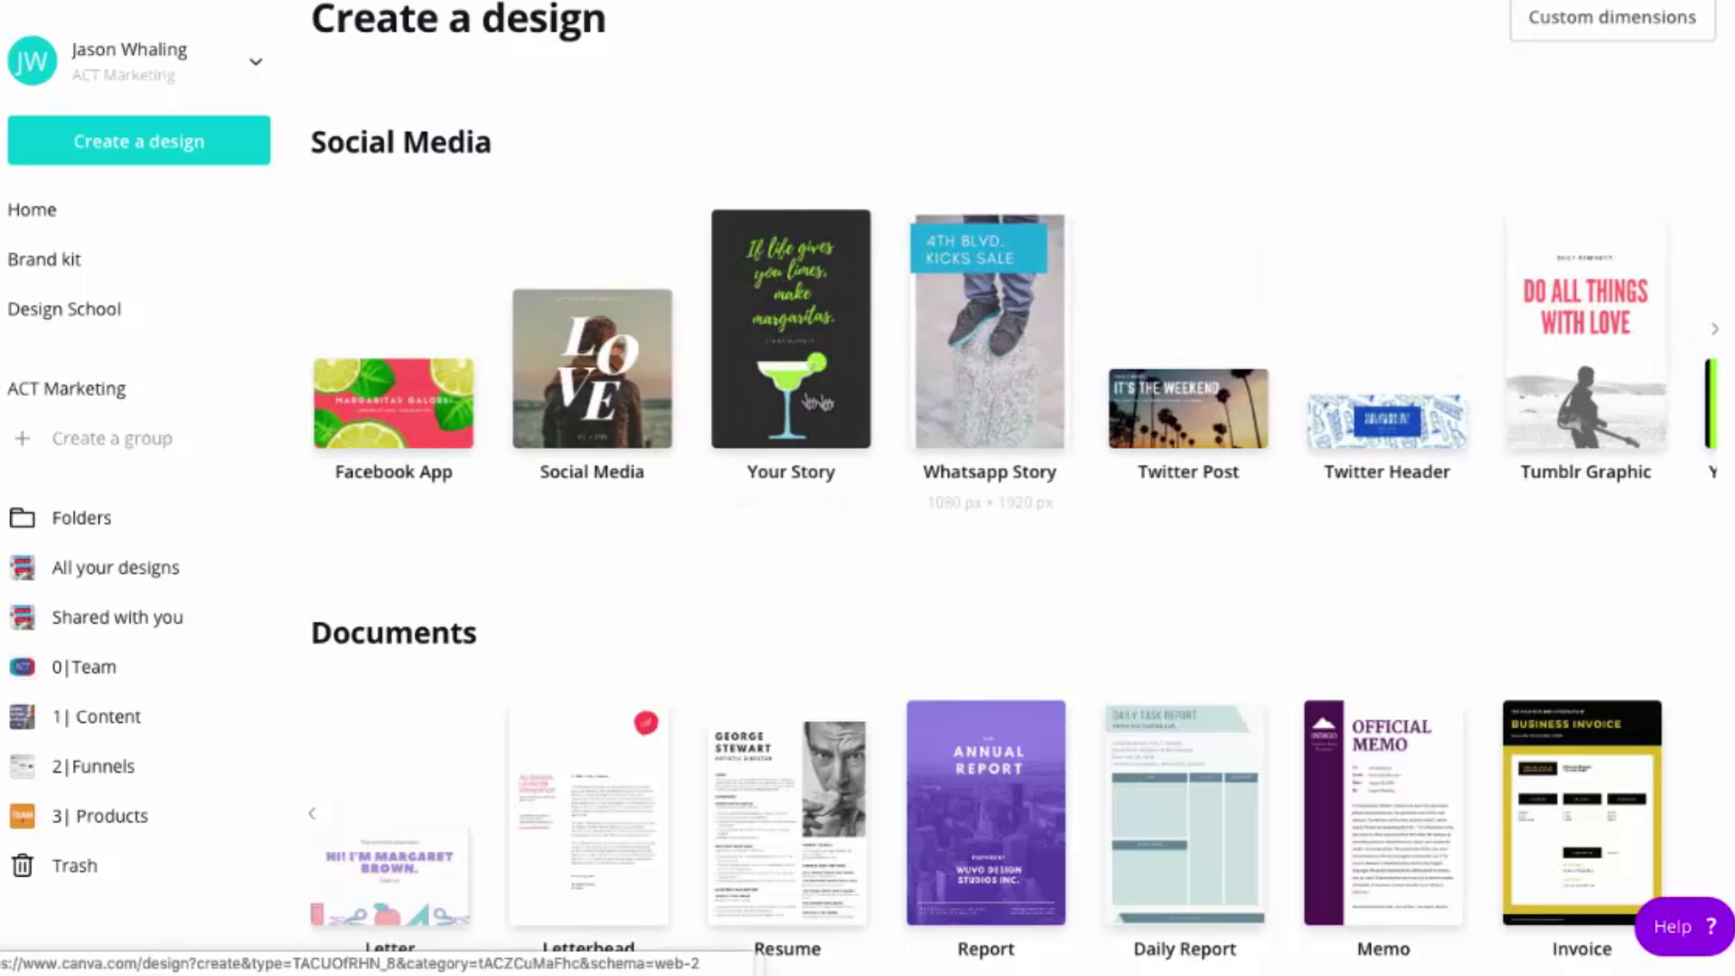
scroll(986, 396, left, 5)
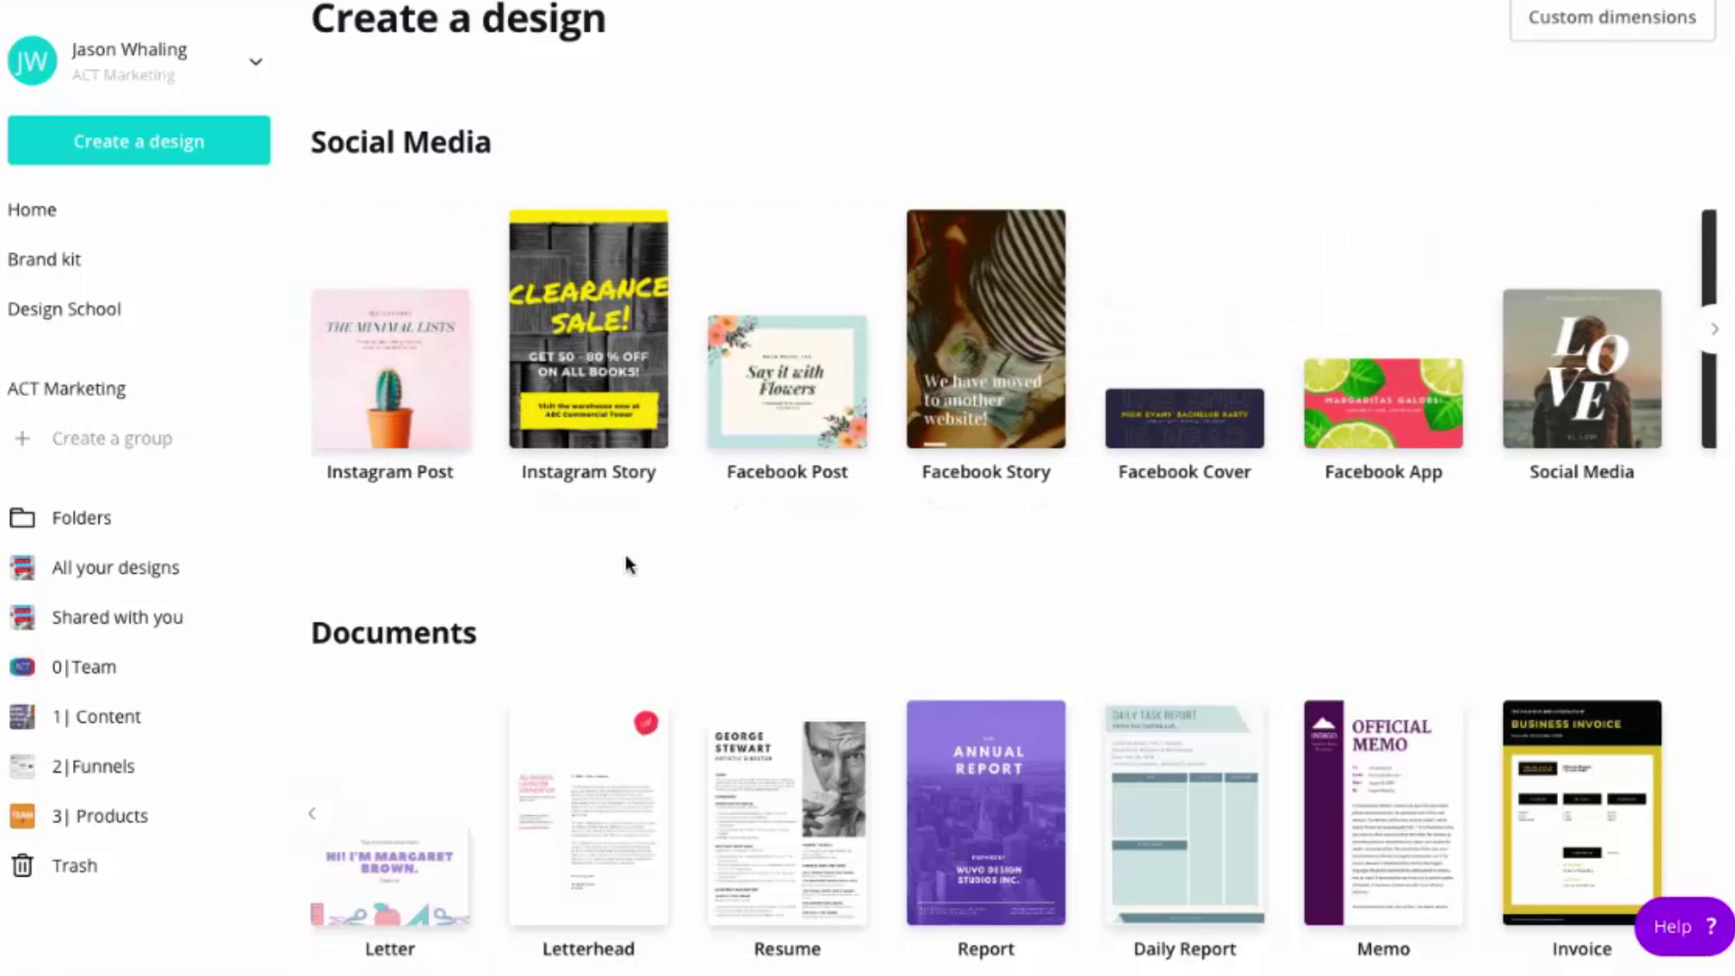
scroll(540, 547, down, 2)
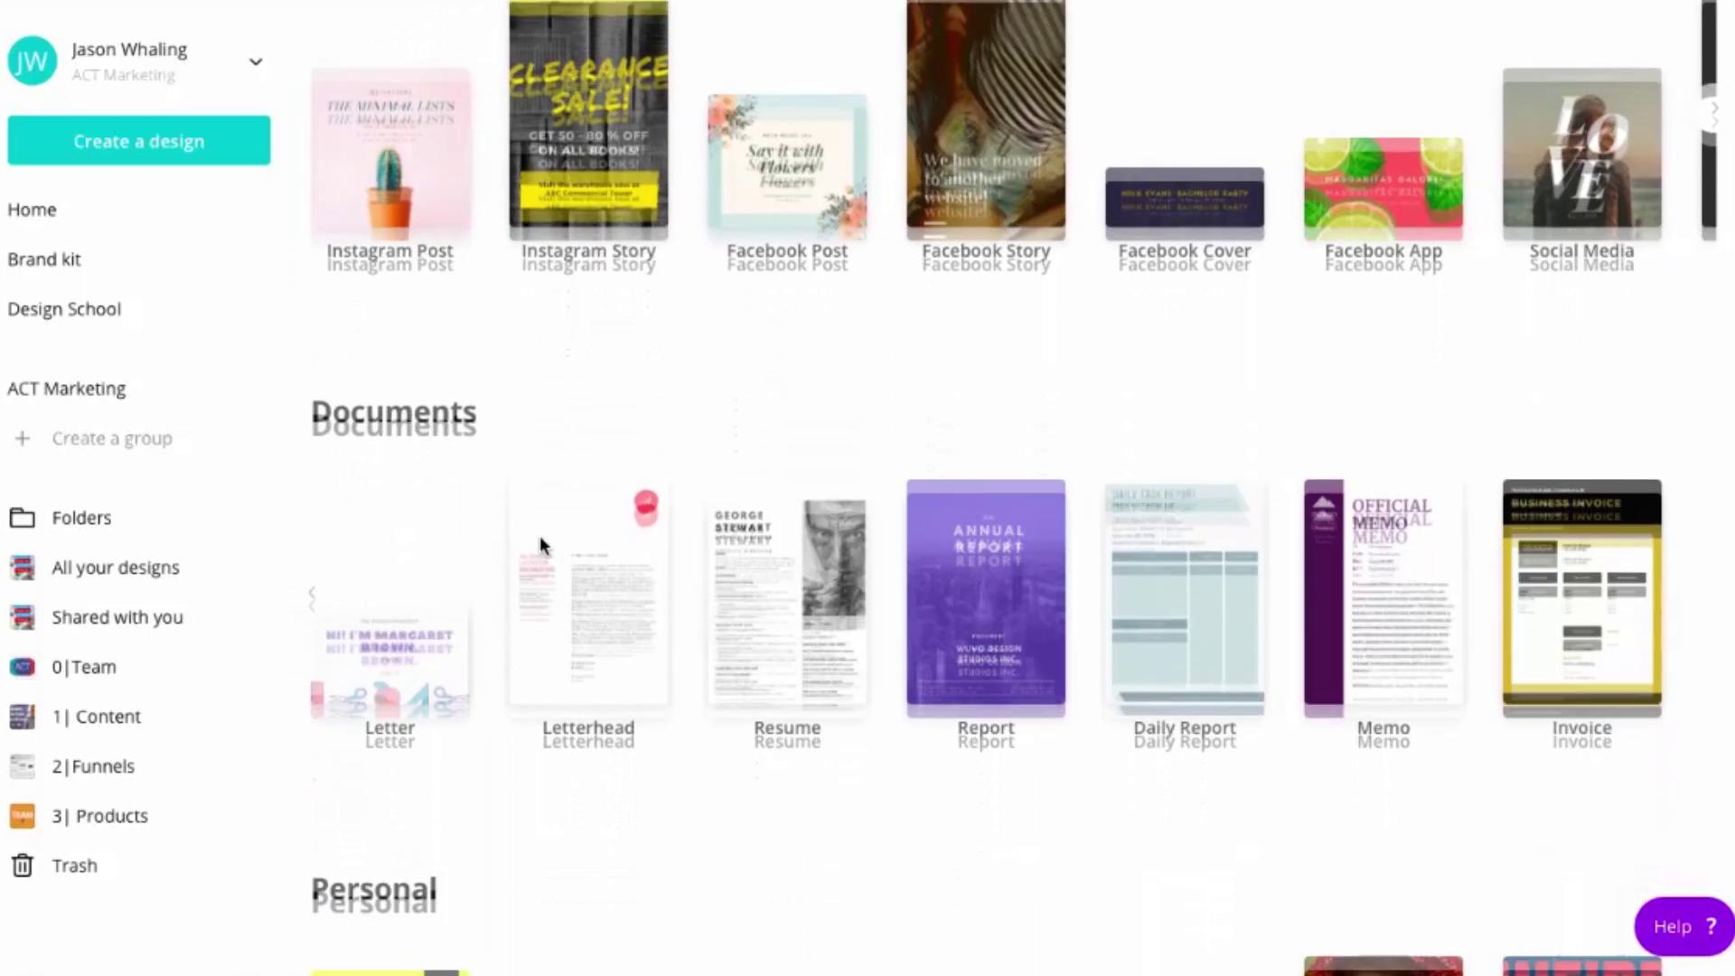
scroll(542, 548, down, 1)
scroll(542, 548, left, 1)
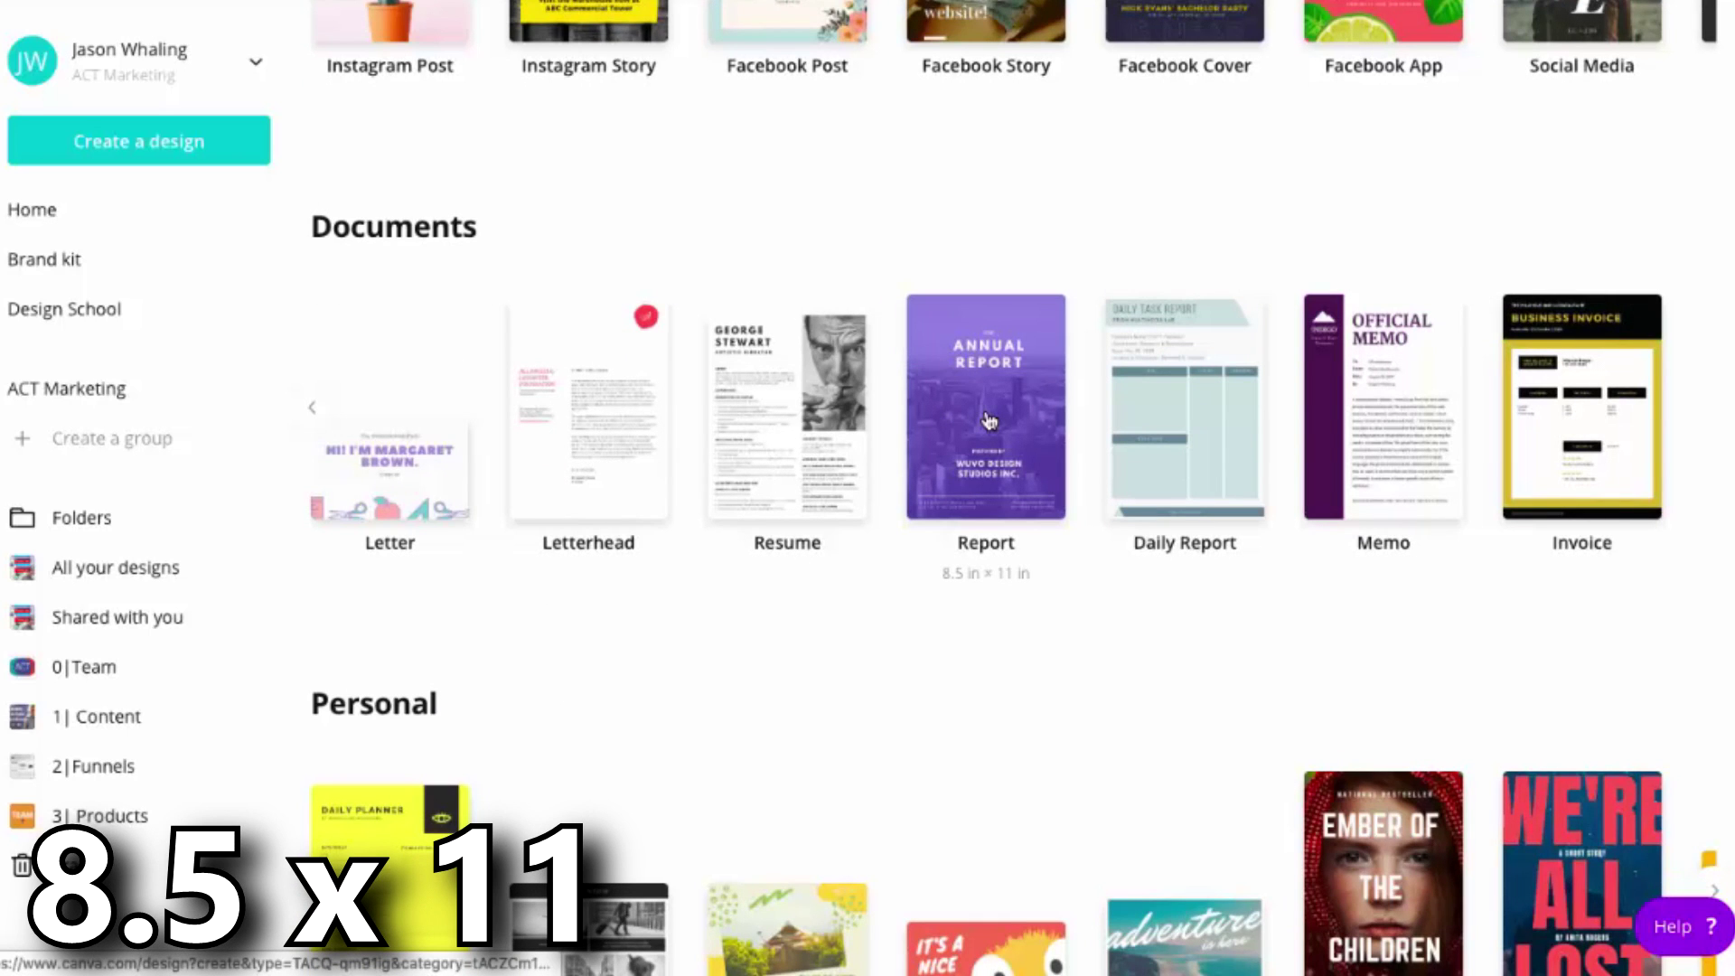
scroll(985, 418, left, 3)
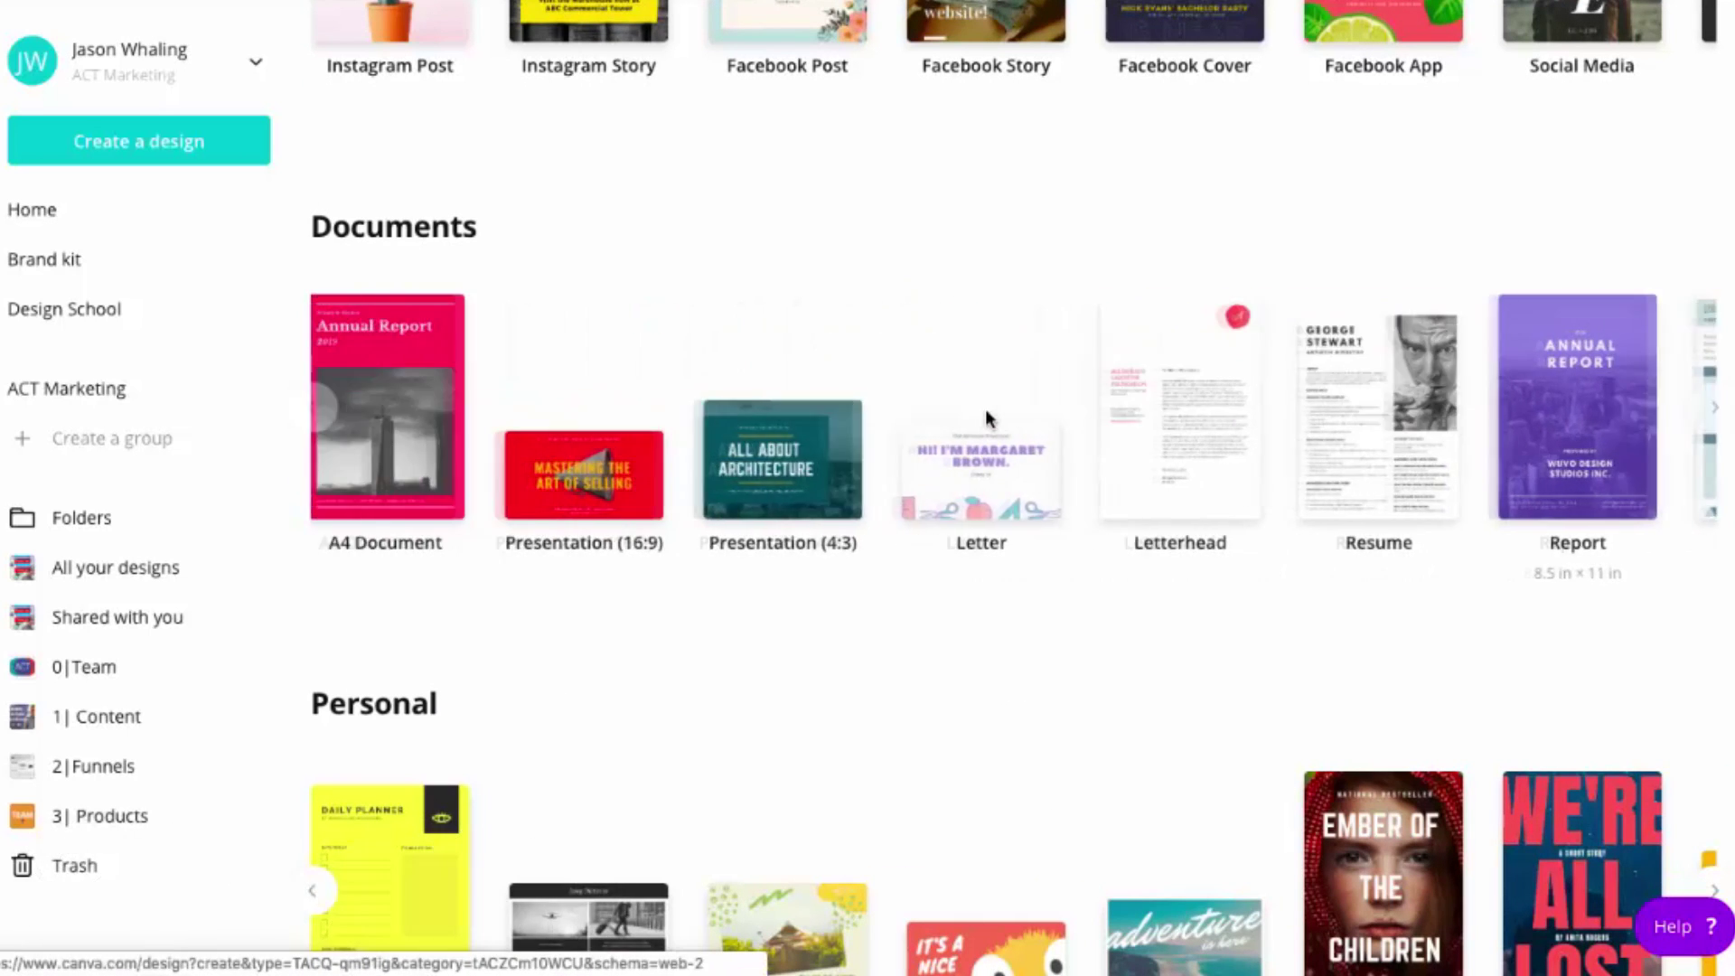
scroll(1096, 406, right, 3)
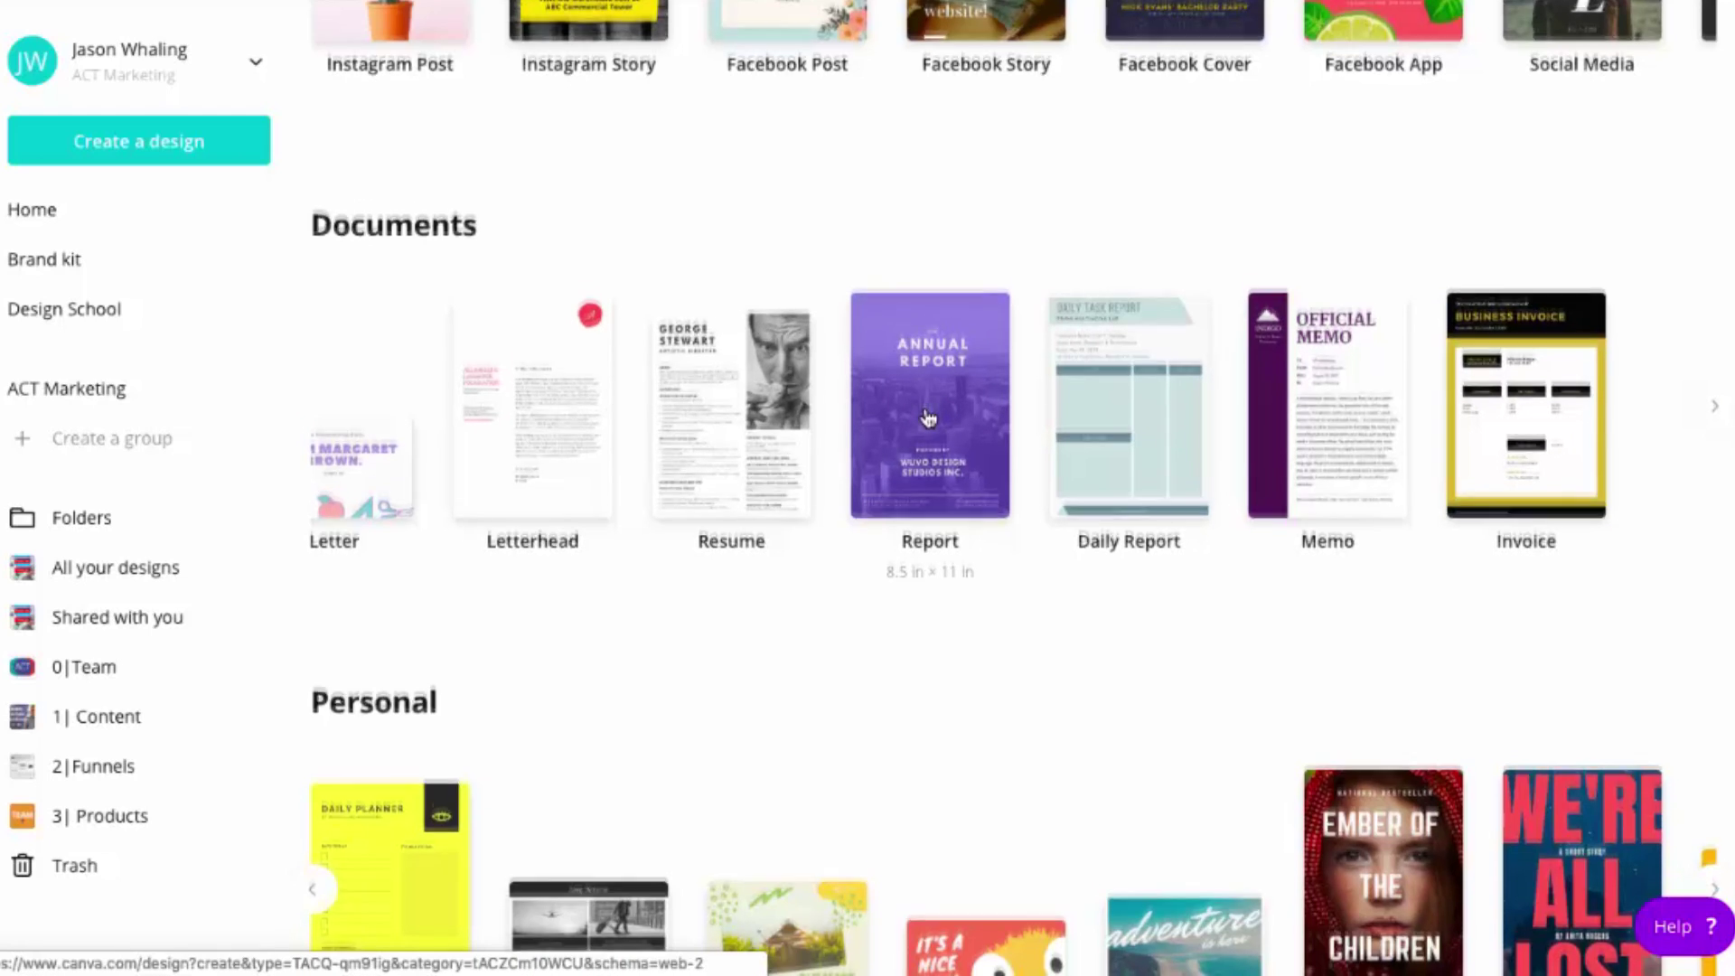
scroll(925, 418, down, 3)
scroll(925, 417, down, 5)
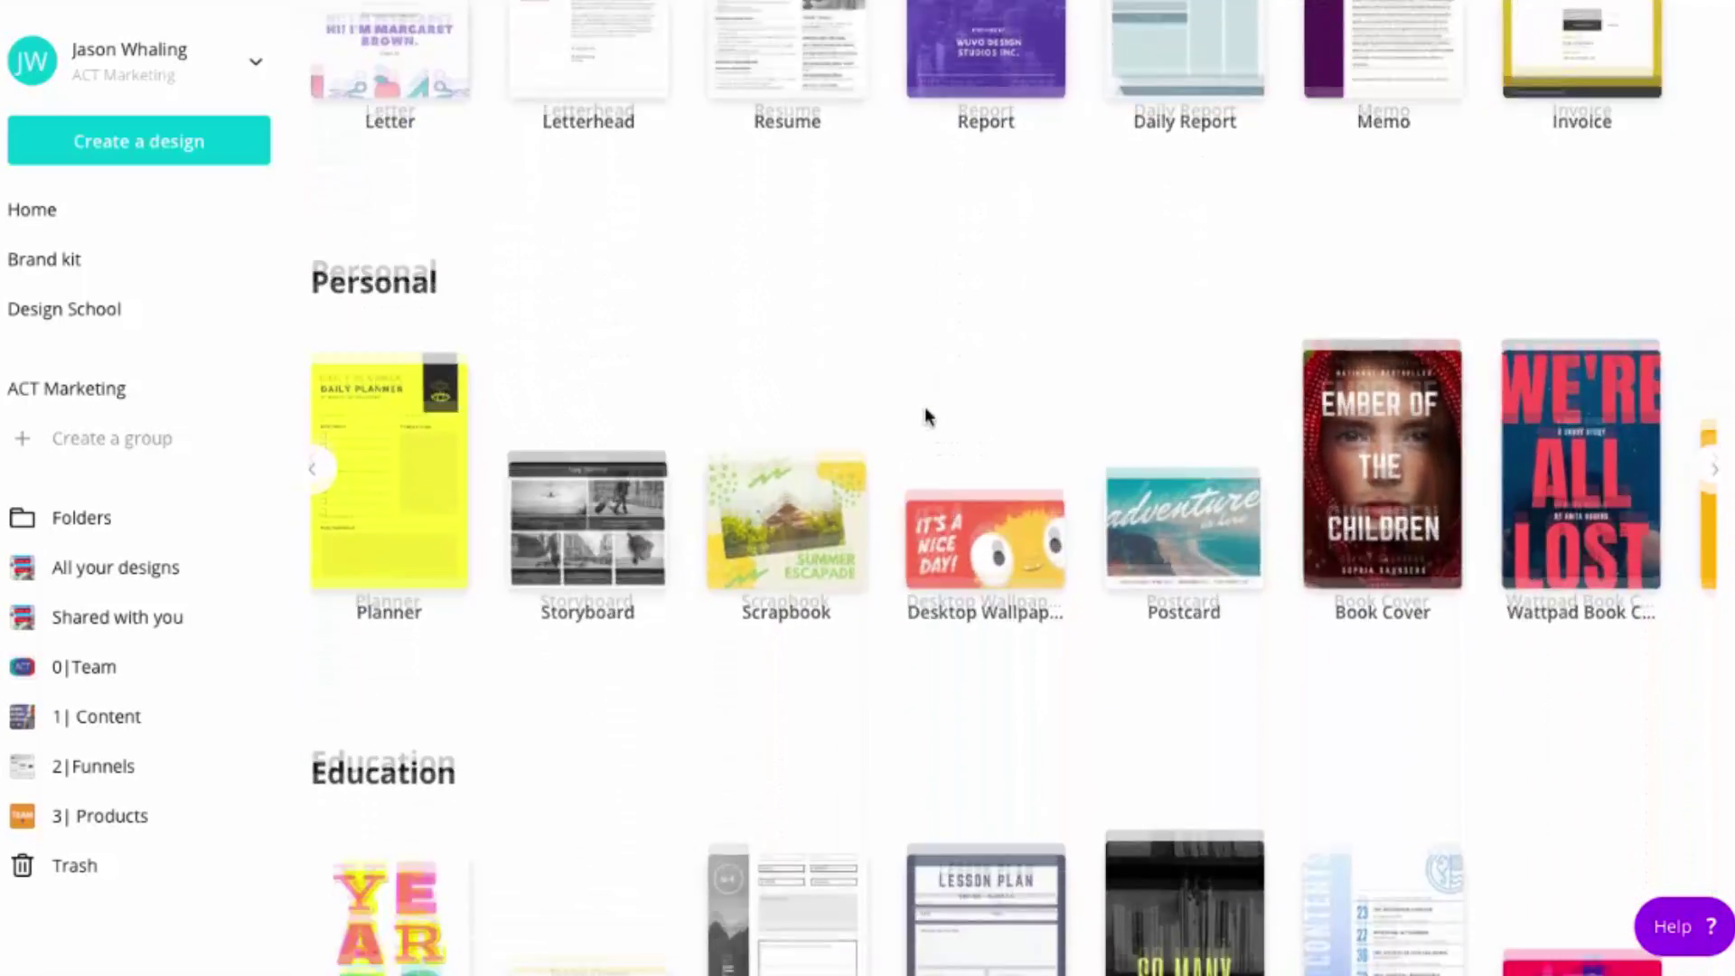
scroll(700, 339, left, 3)
scroll(699, 339, right, 5)
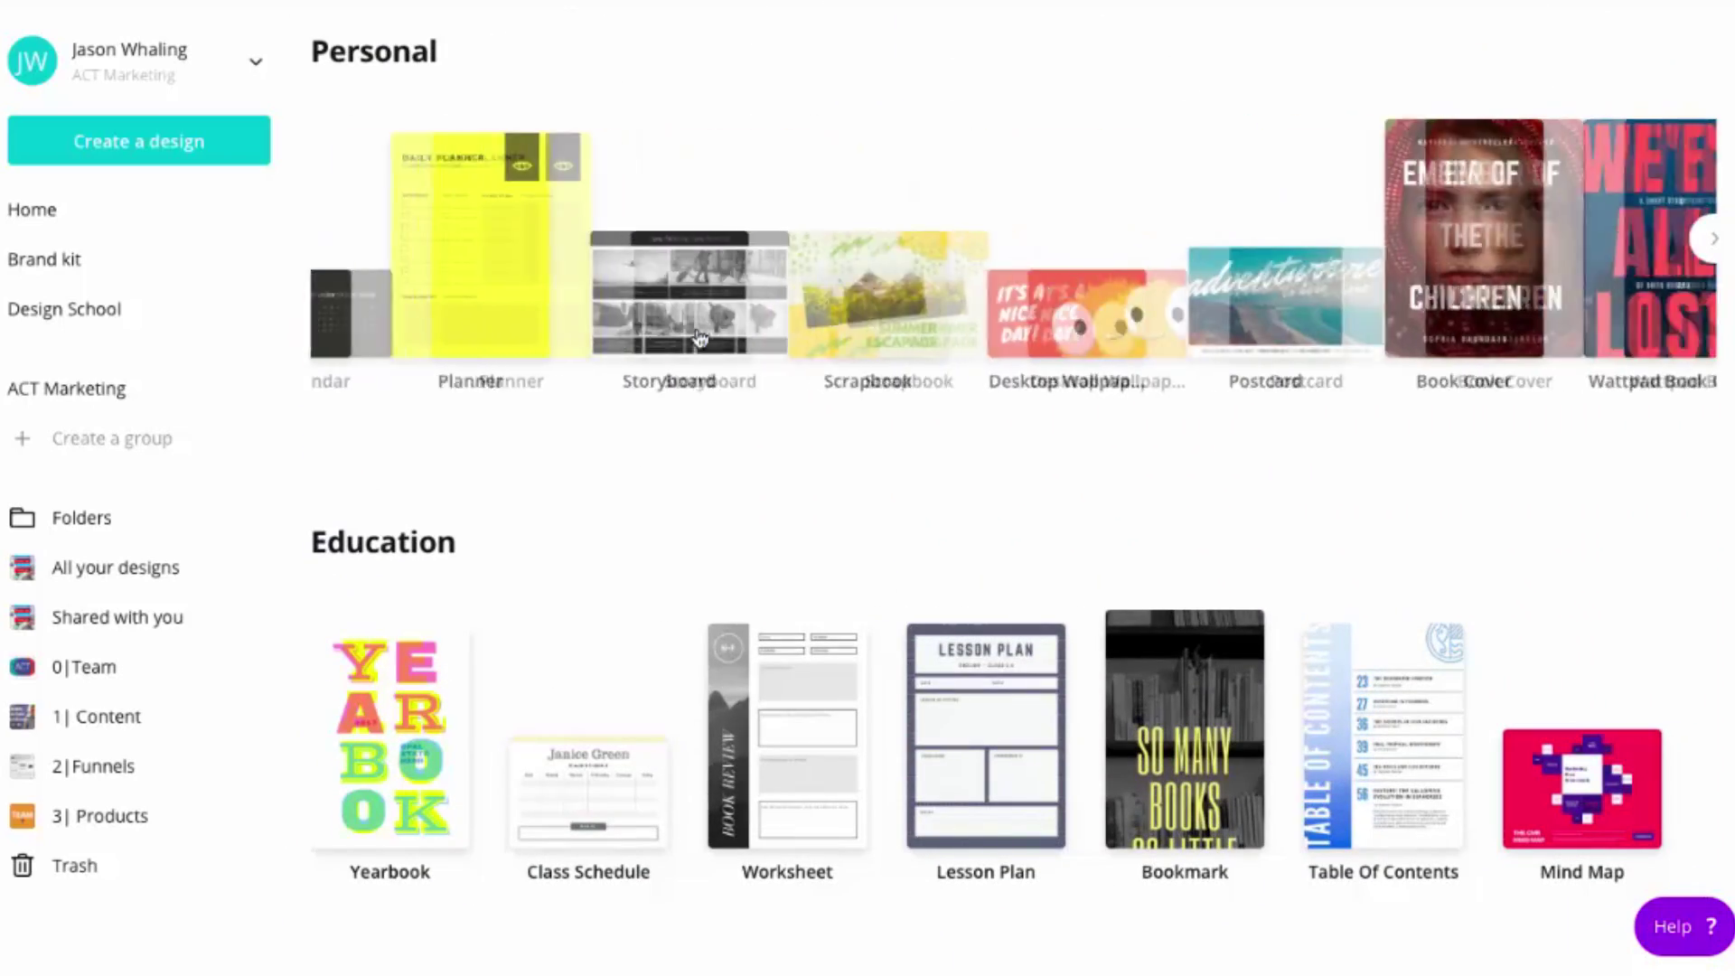
scroll(814, 319, right, 4)
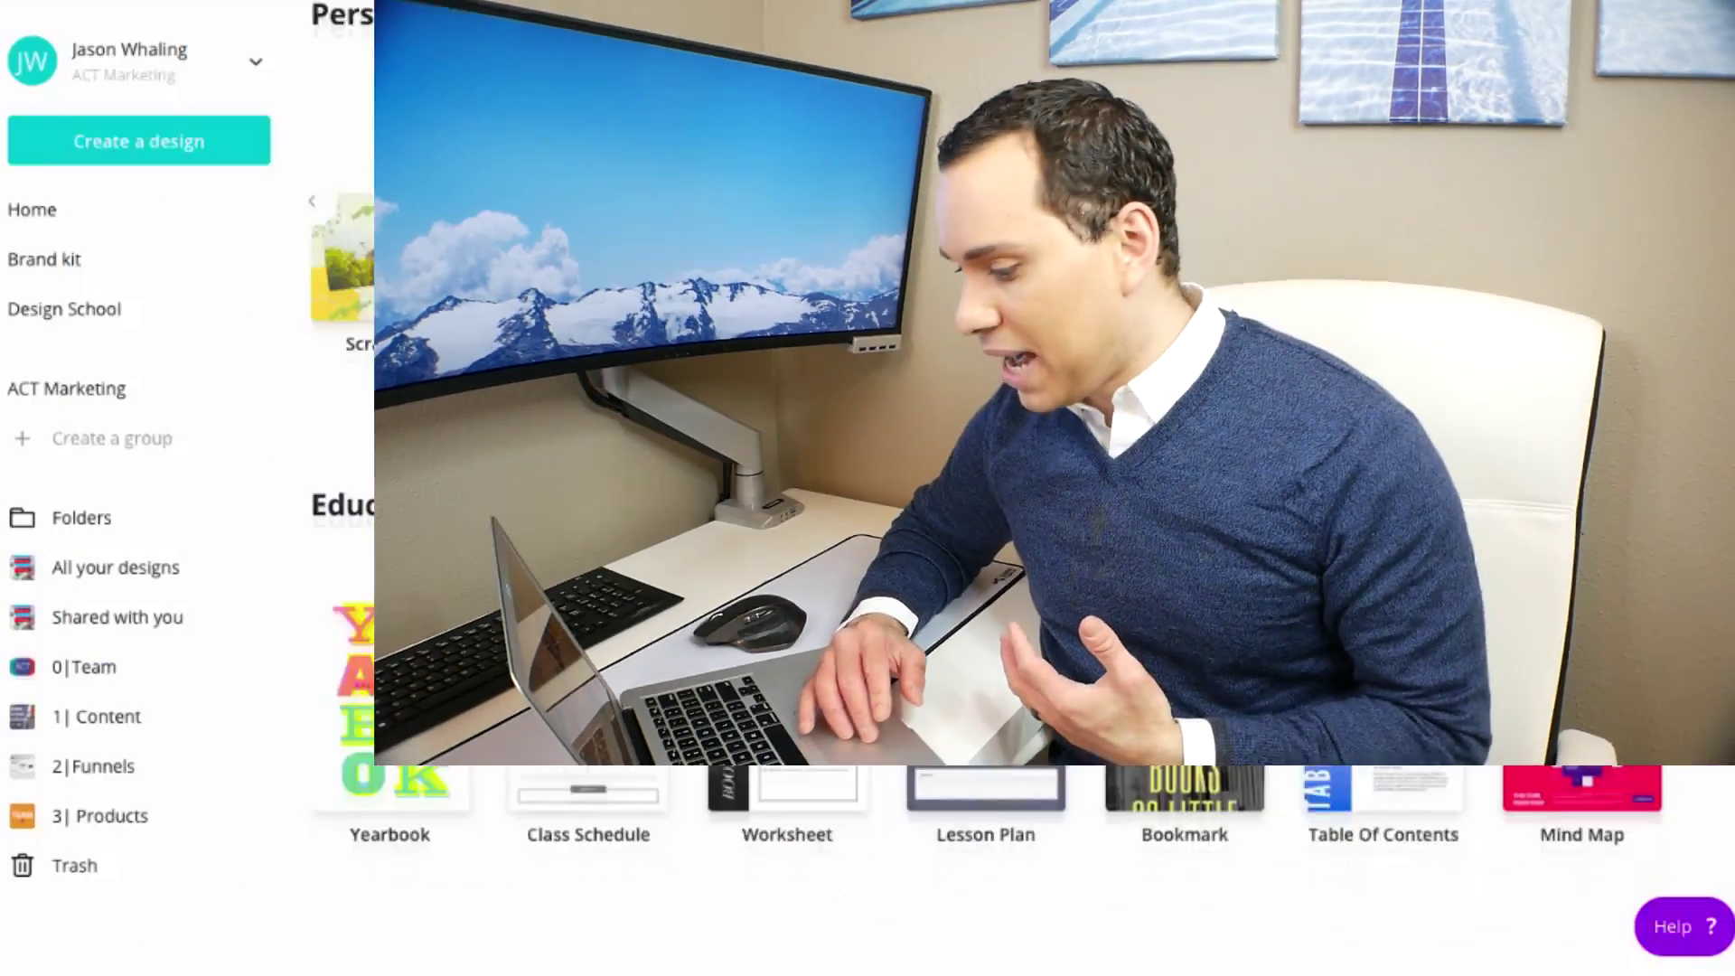
scroll(585, 605, down, 2)
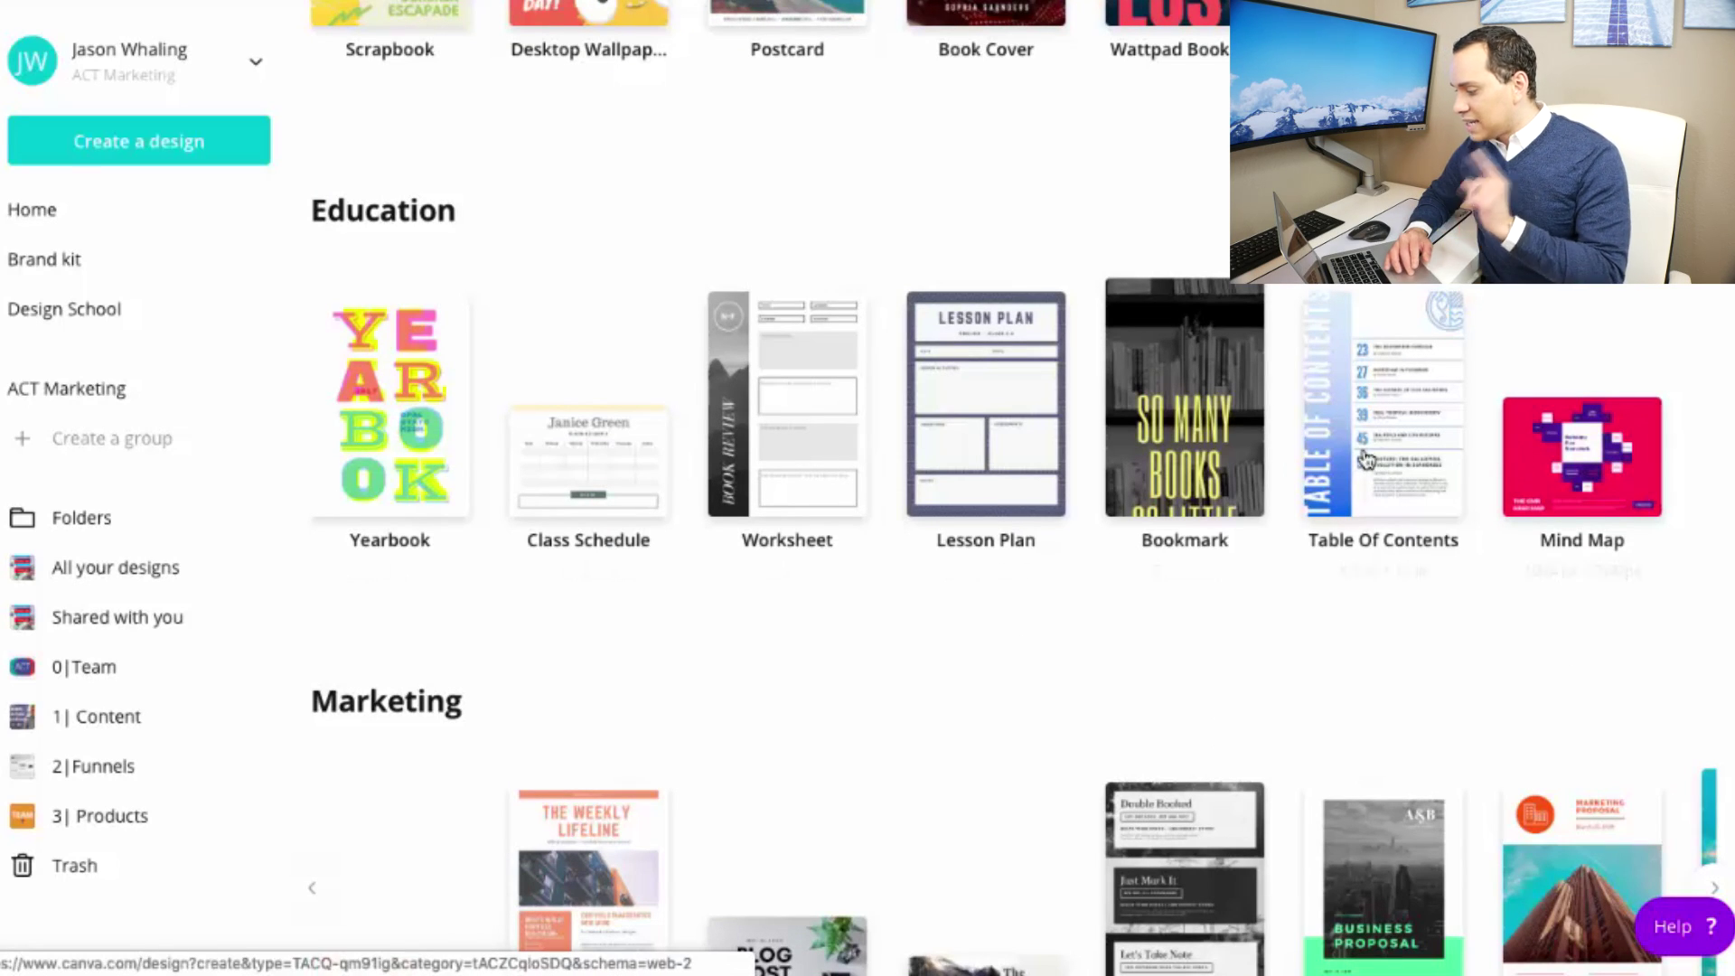
scroll(952, 640, down, 2)
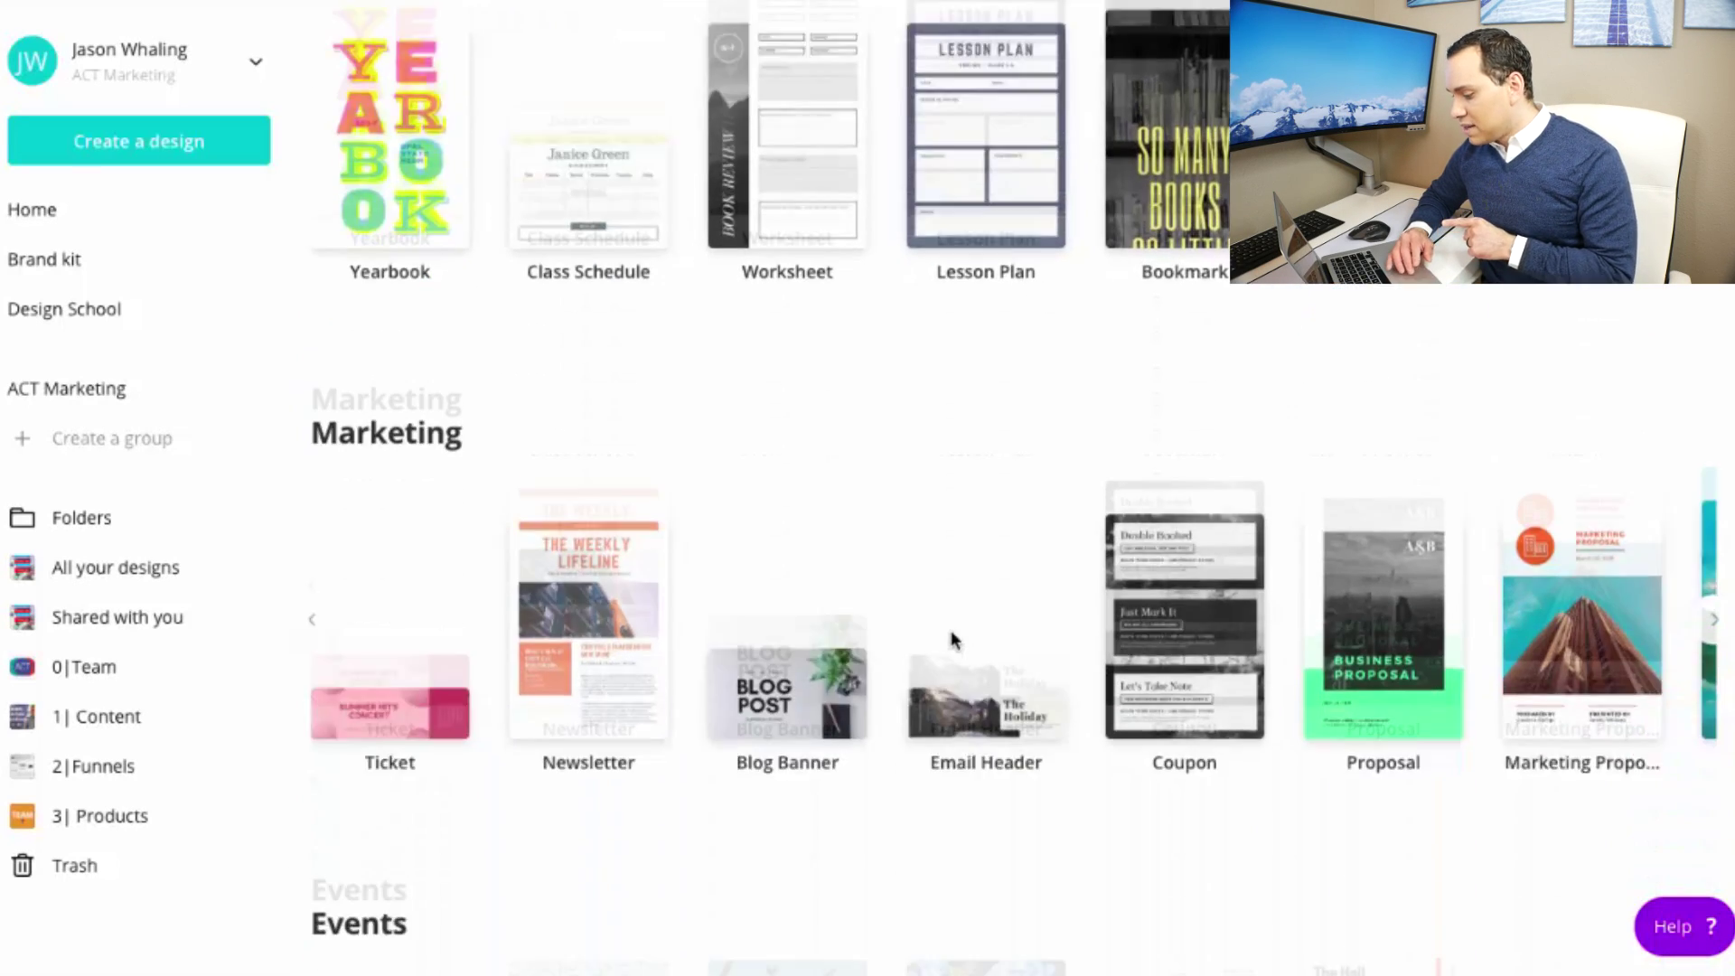
scroll(951, 640, down, 2)
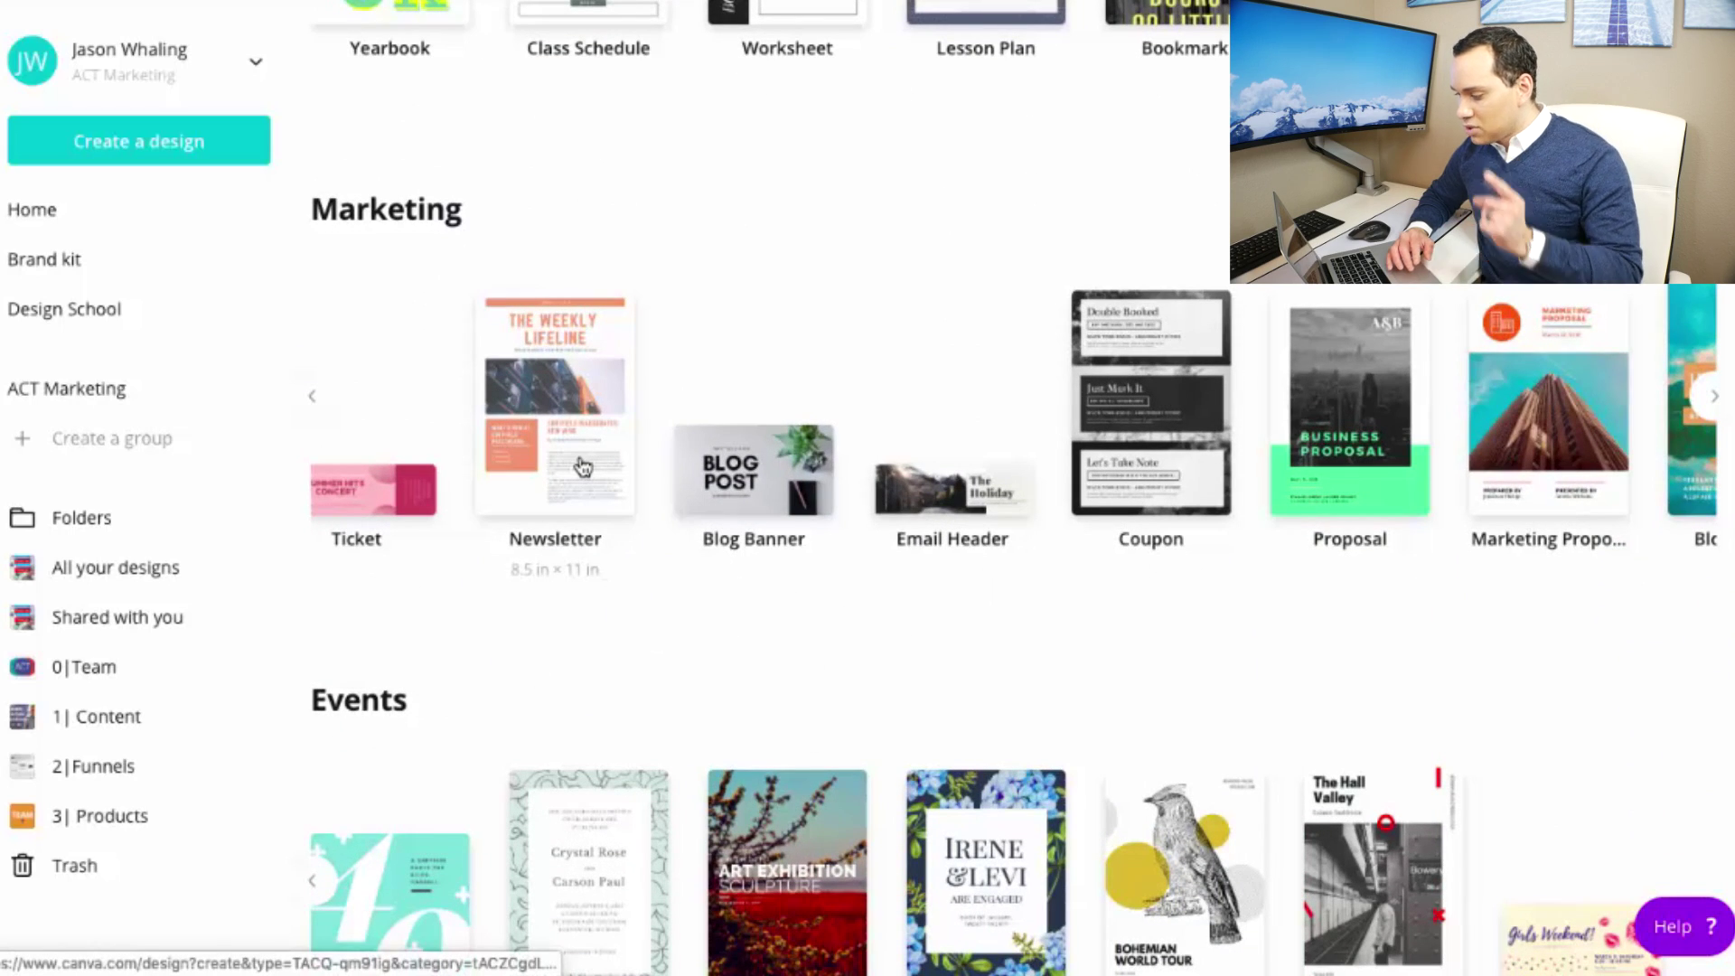
scroll(948, 461, left, 1)
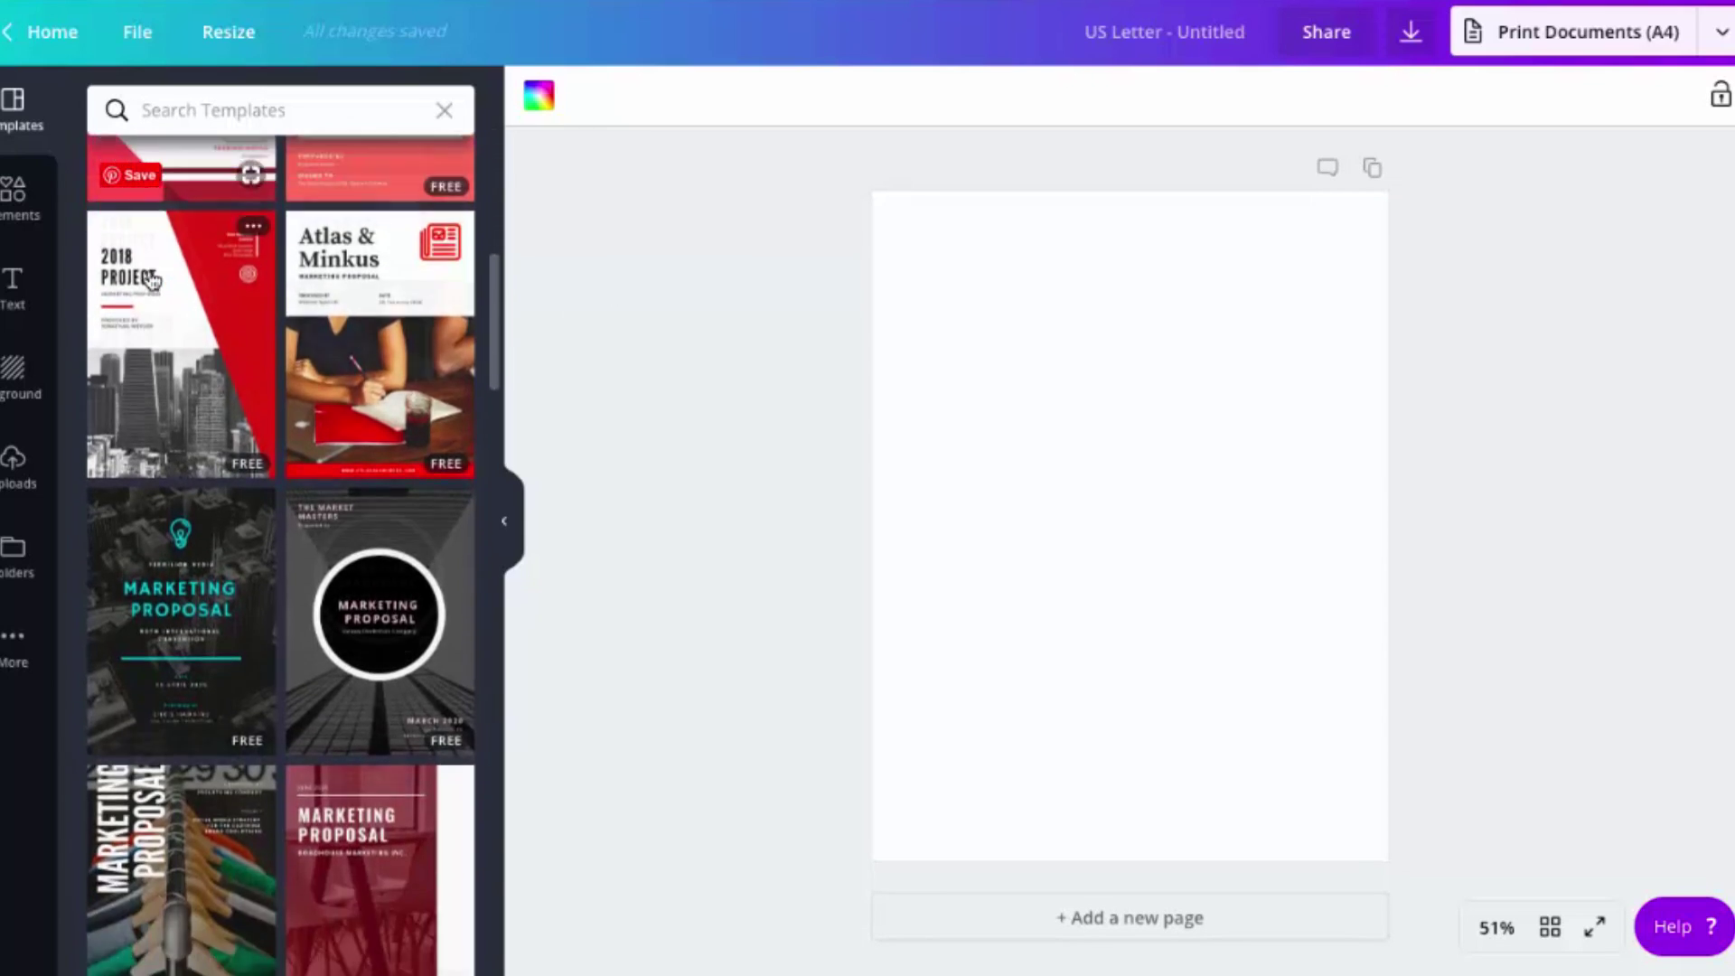
scroll(220, 506, down, 3)
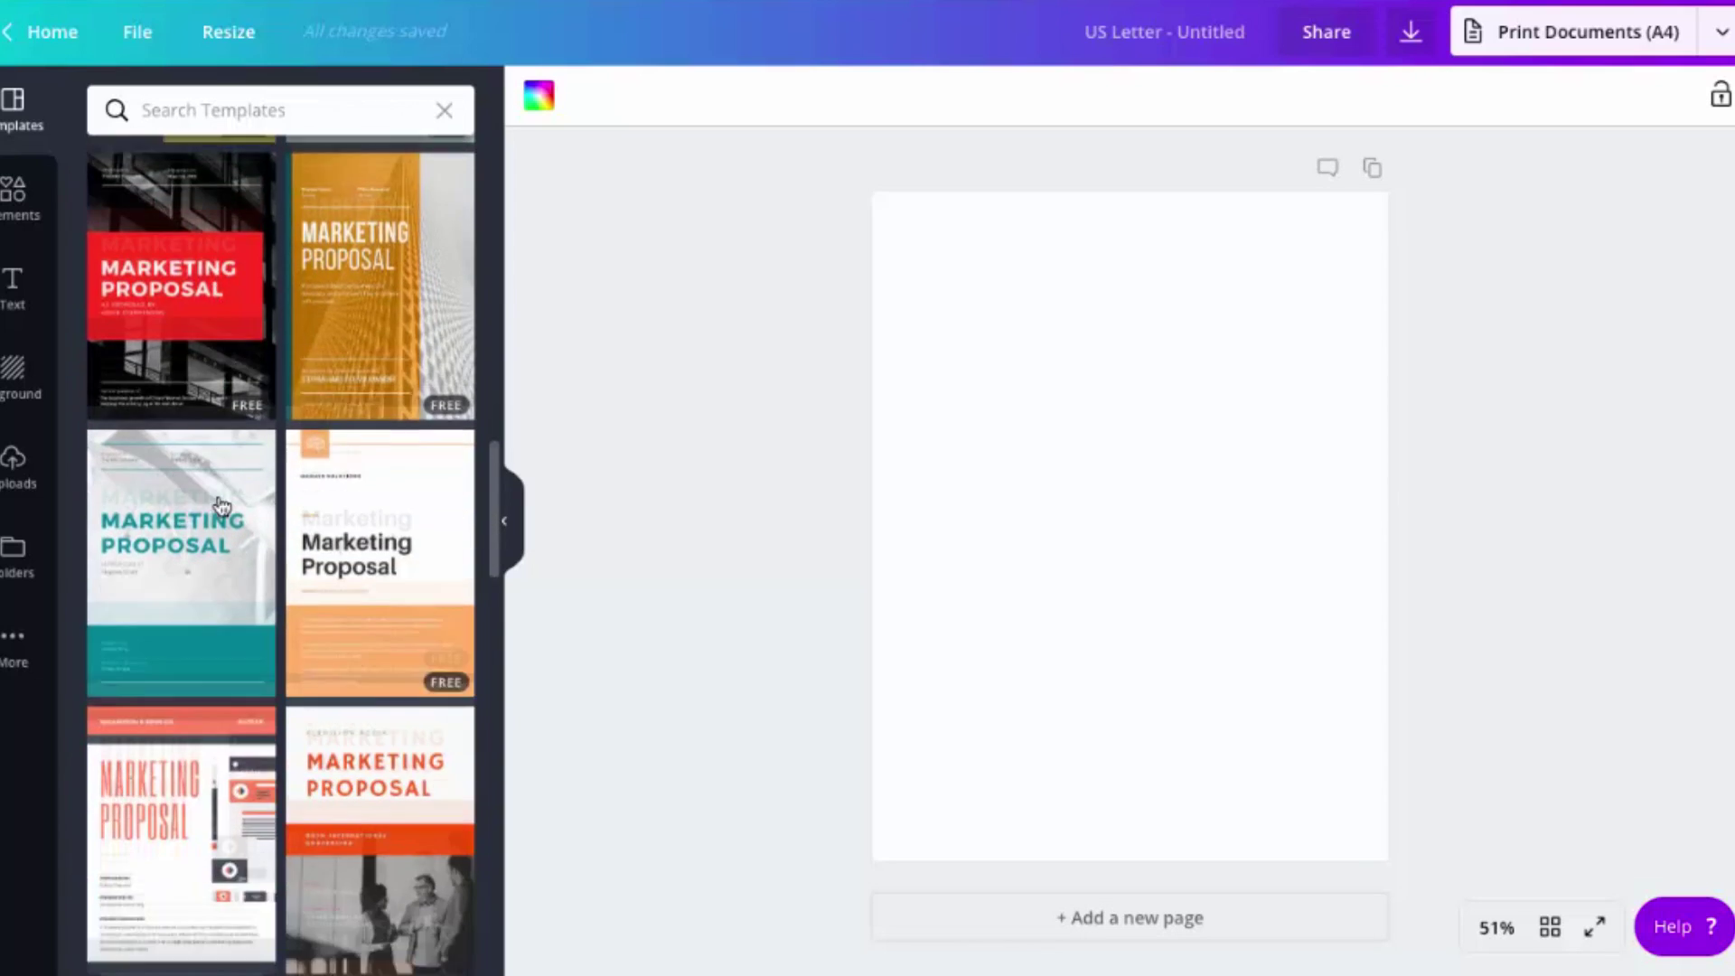
scroll(220, 507, down, 2)
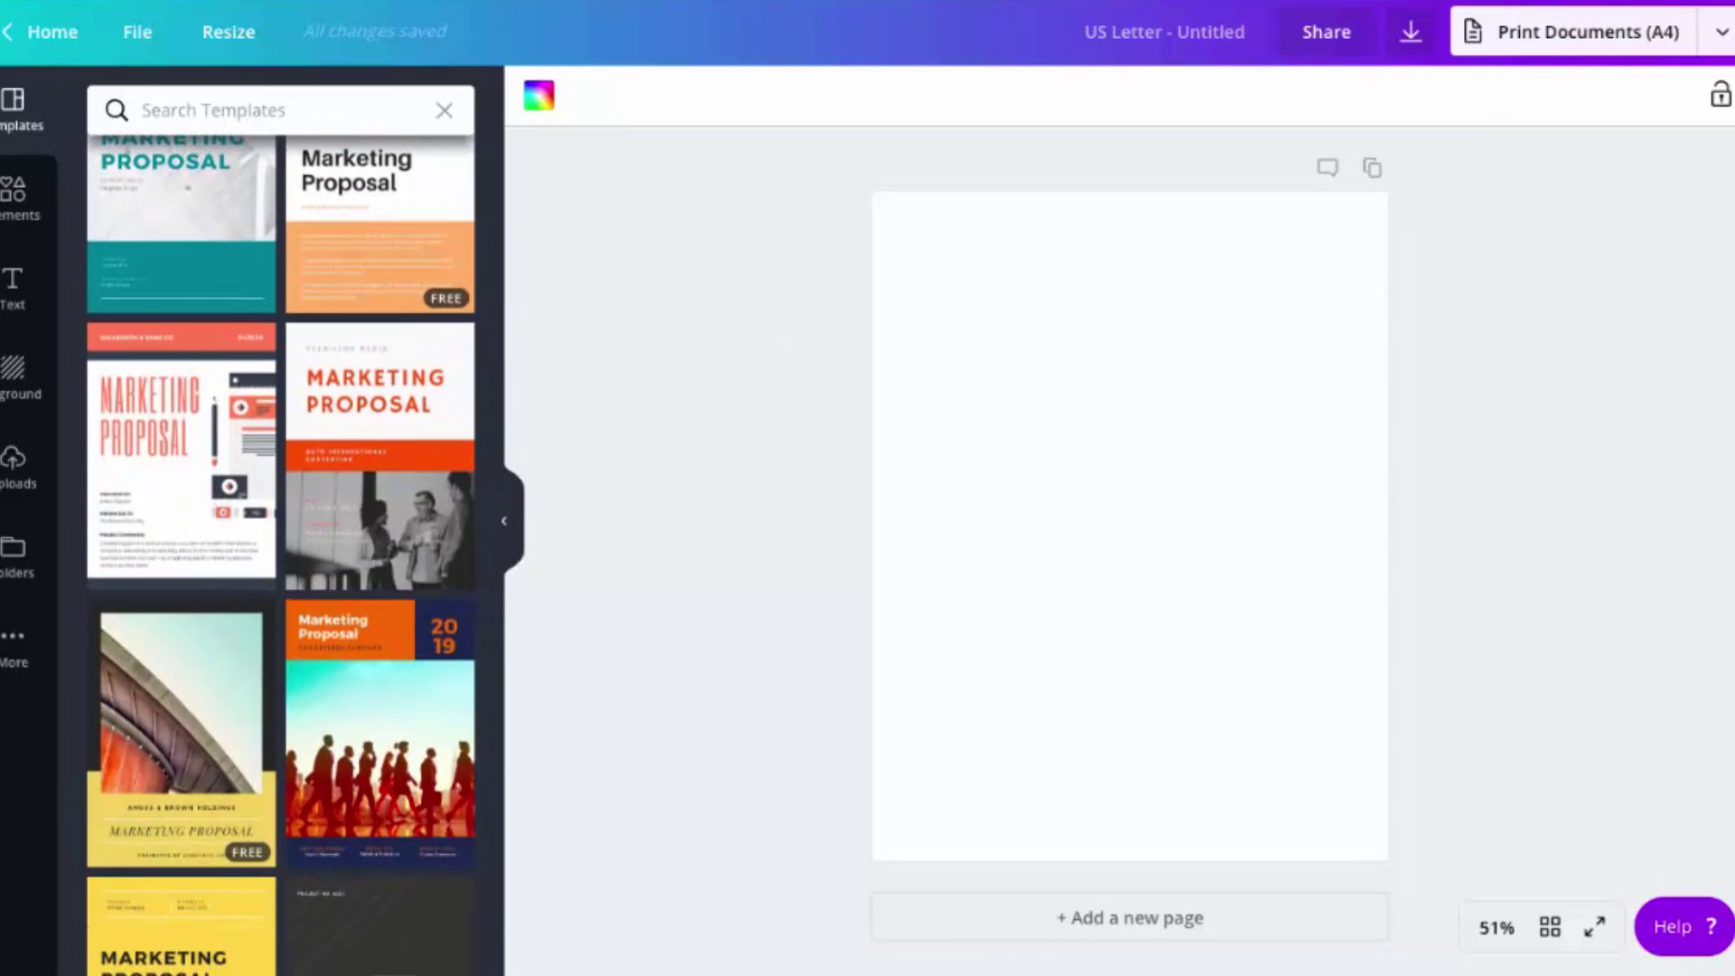
scroll(386, 404, up, 3)
scroll(387, 405, up, 3)
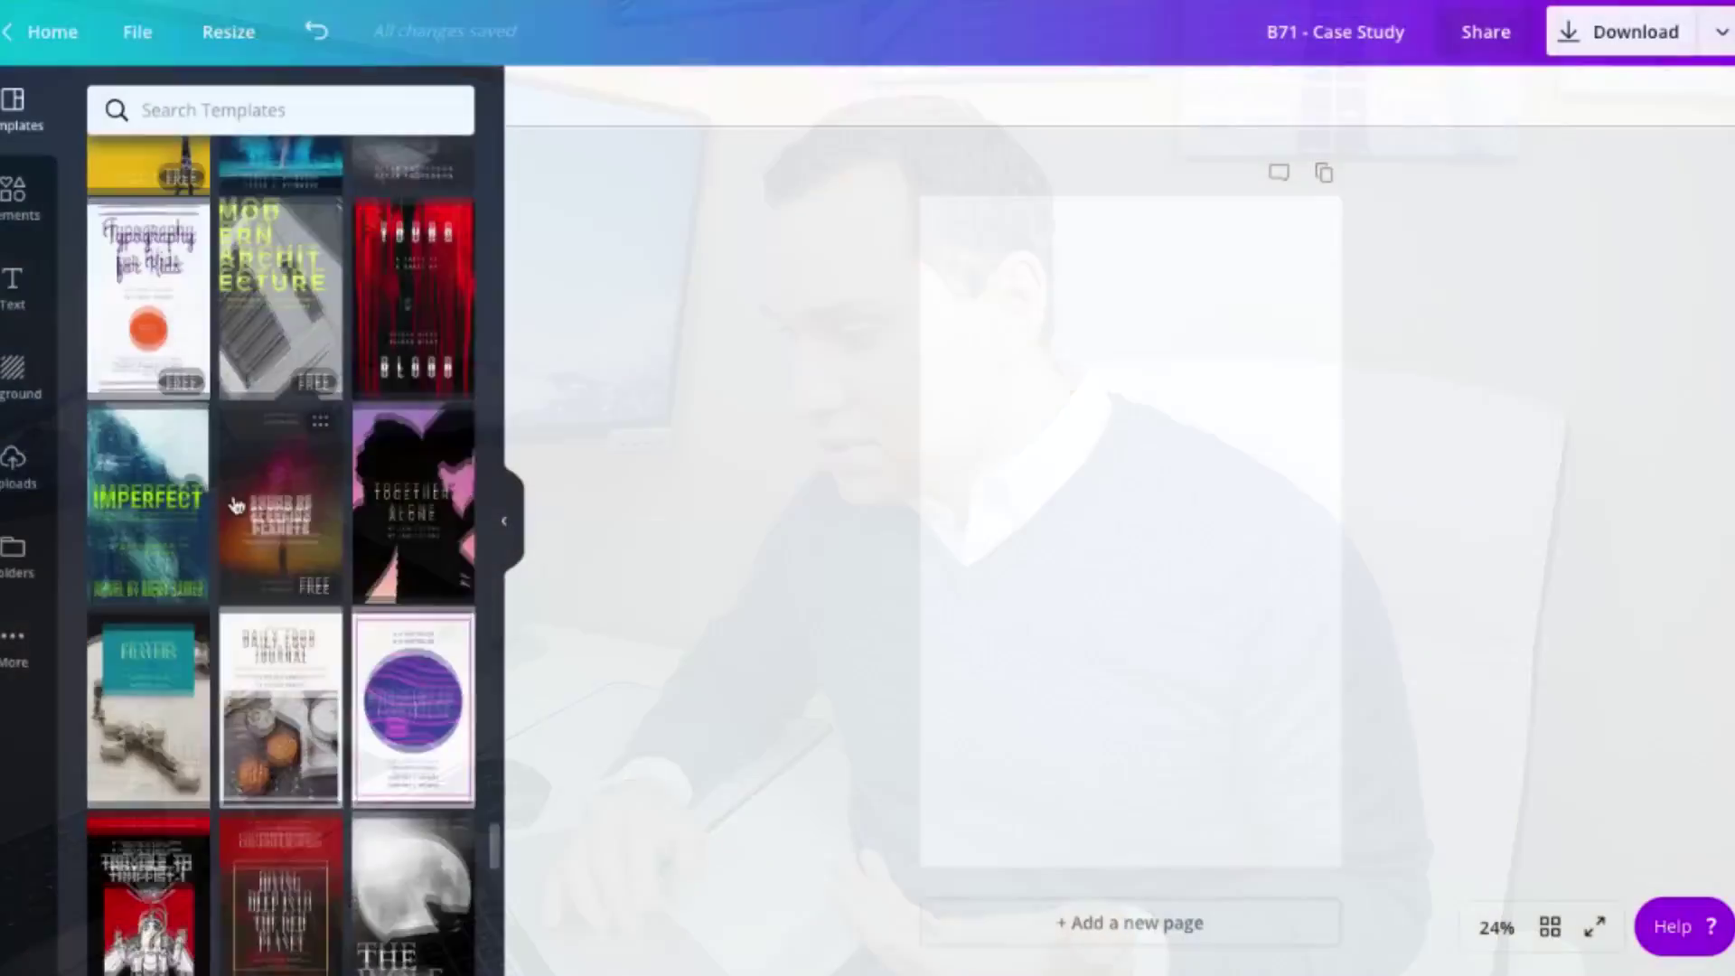
scroll(233, 504, down, 15)
scroll(233, 505, up, 5)
scroll(233, 504, up, 5)
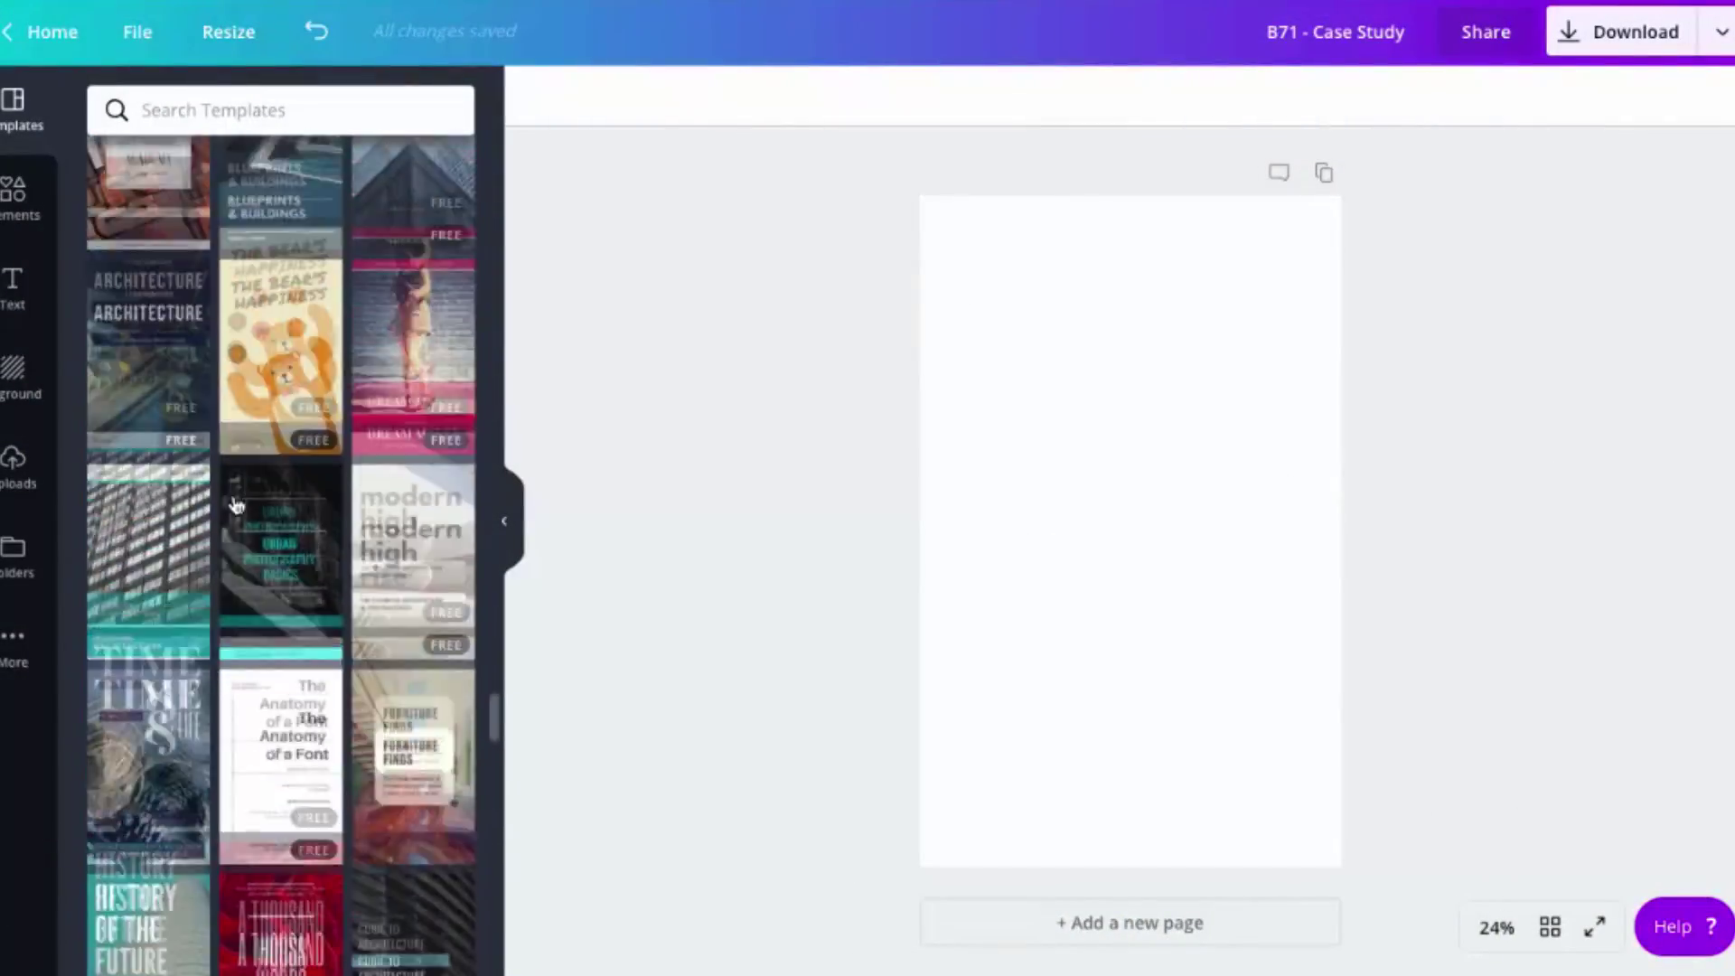
scroll(234, 505, up, 5)
scroll(234, 504, up, 5)
scroll(233, 504, up, 5)
scroll(234, 505, up, 5)
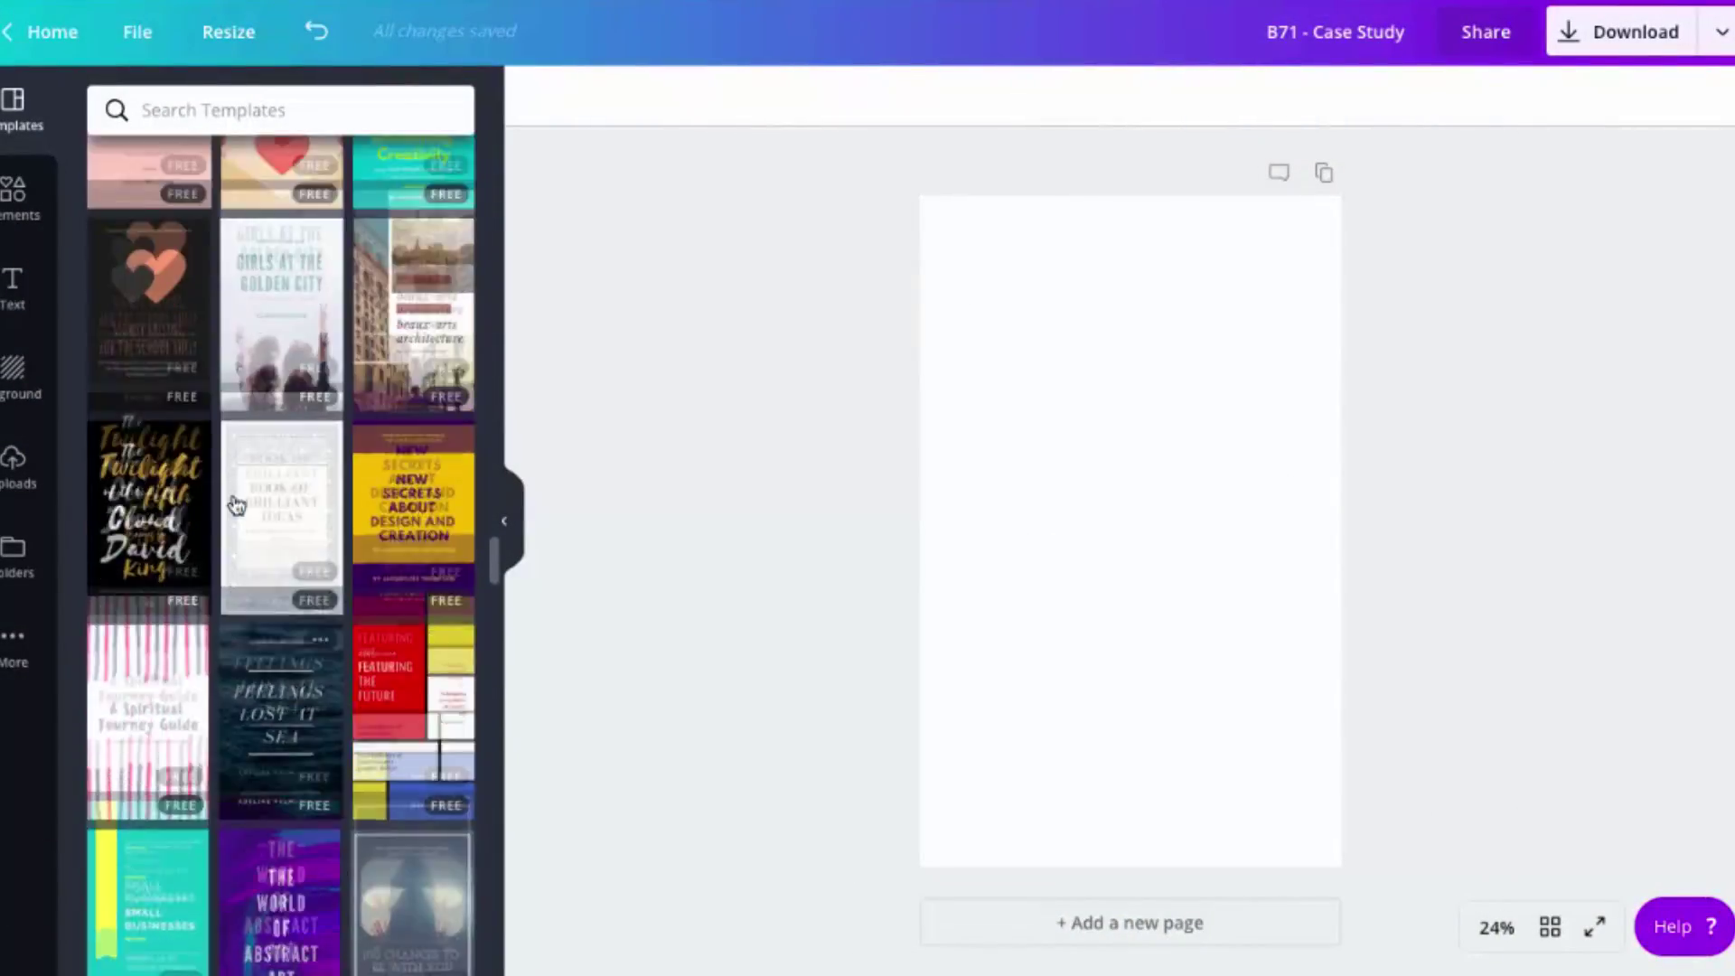
scroll(233, 504, up, 5)
scroll(234, 504, up, 5)
scroll(233, 504, up, 5)
scroll(234, 504, up, 5)
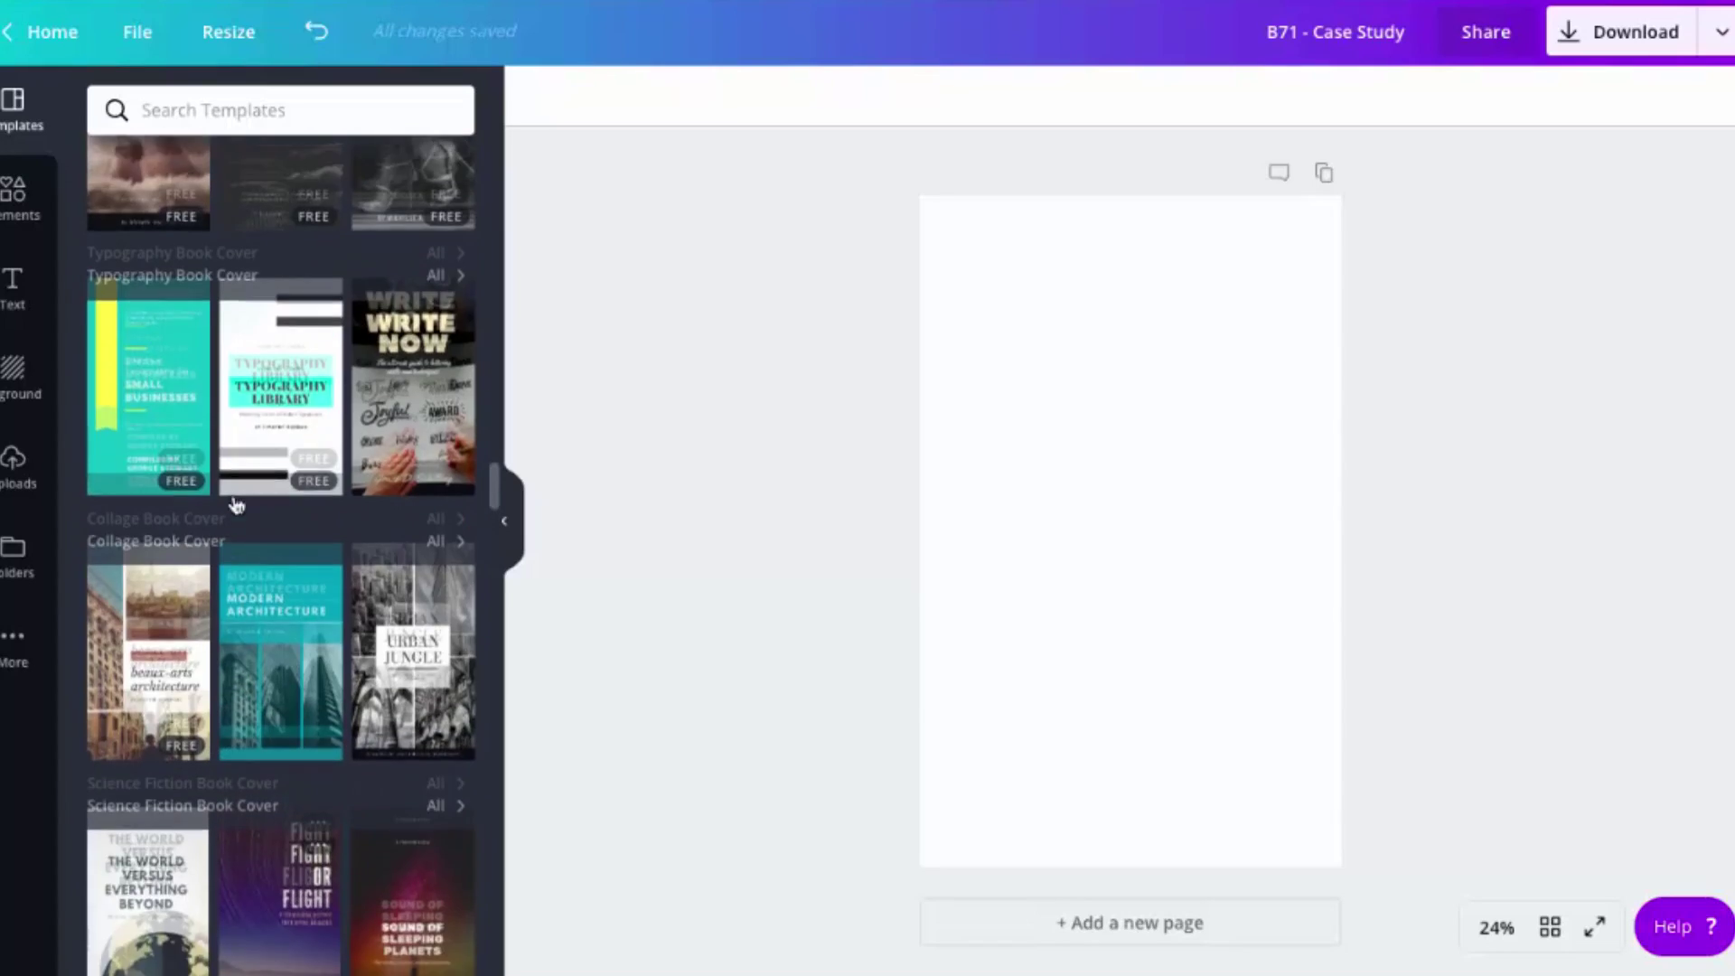
scroll(233, 505, up, 3)
scroll(234, 505, up, 3)
scroll(234, 504, up, 5)
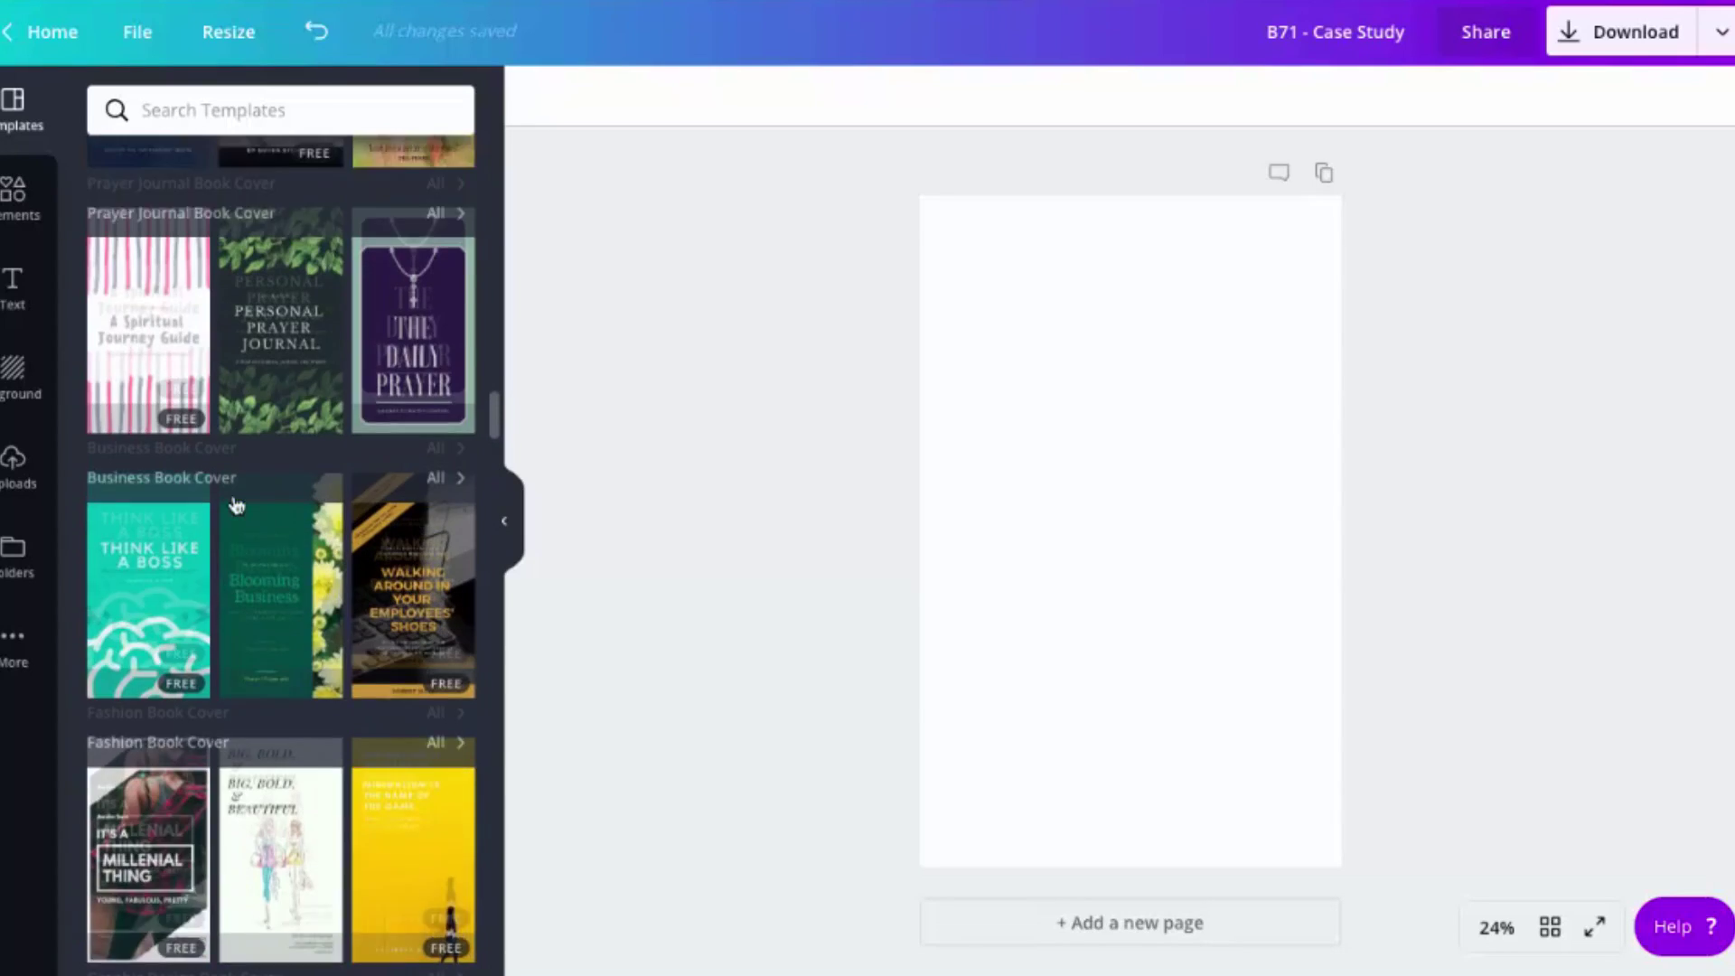
scroll(234, 504, up, 1)
Step: Show all Business Book Cover templates in the Templates panel
click(147, 554)
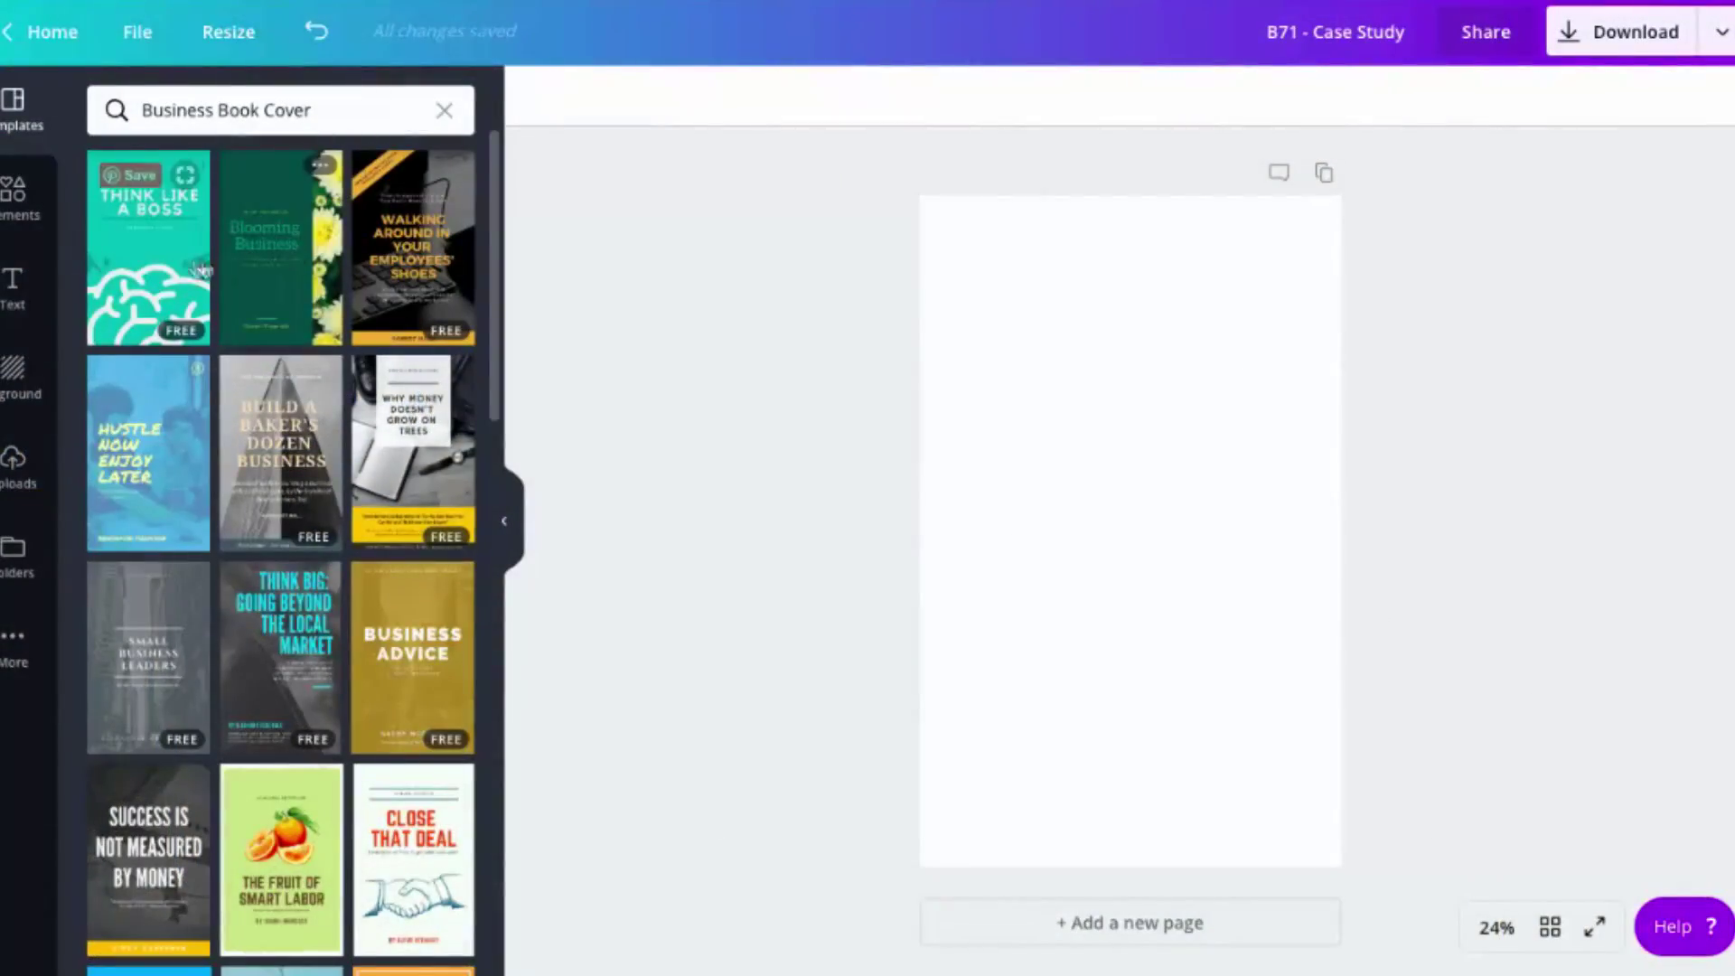
mouse_move(148, 248)
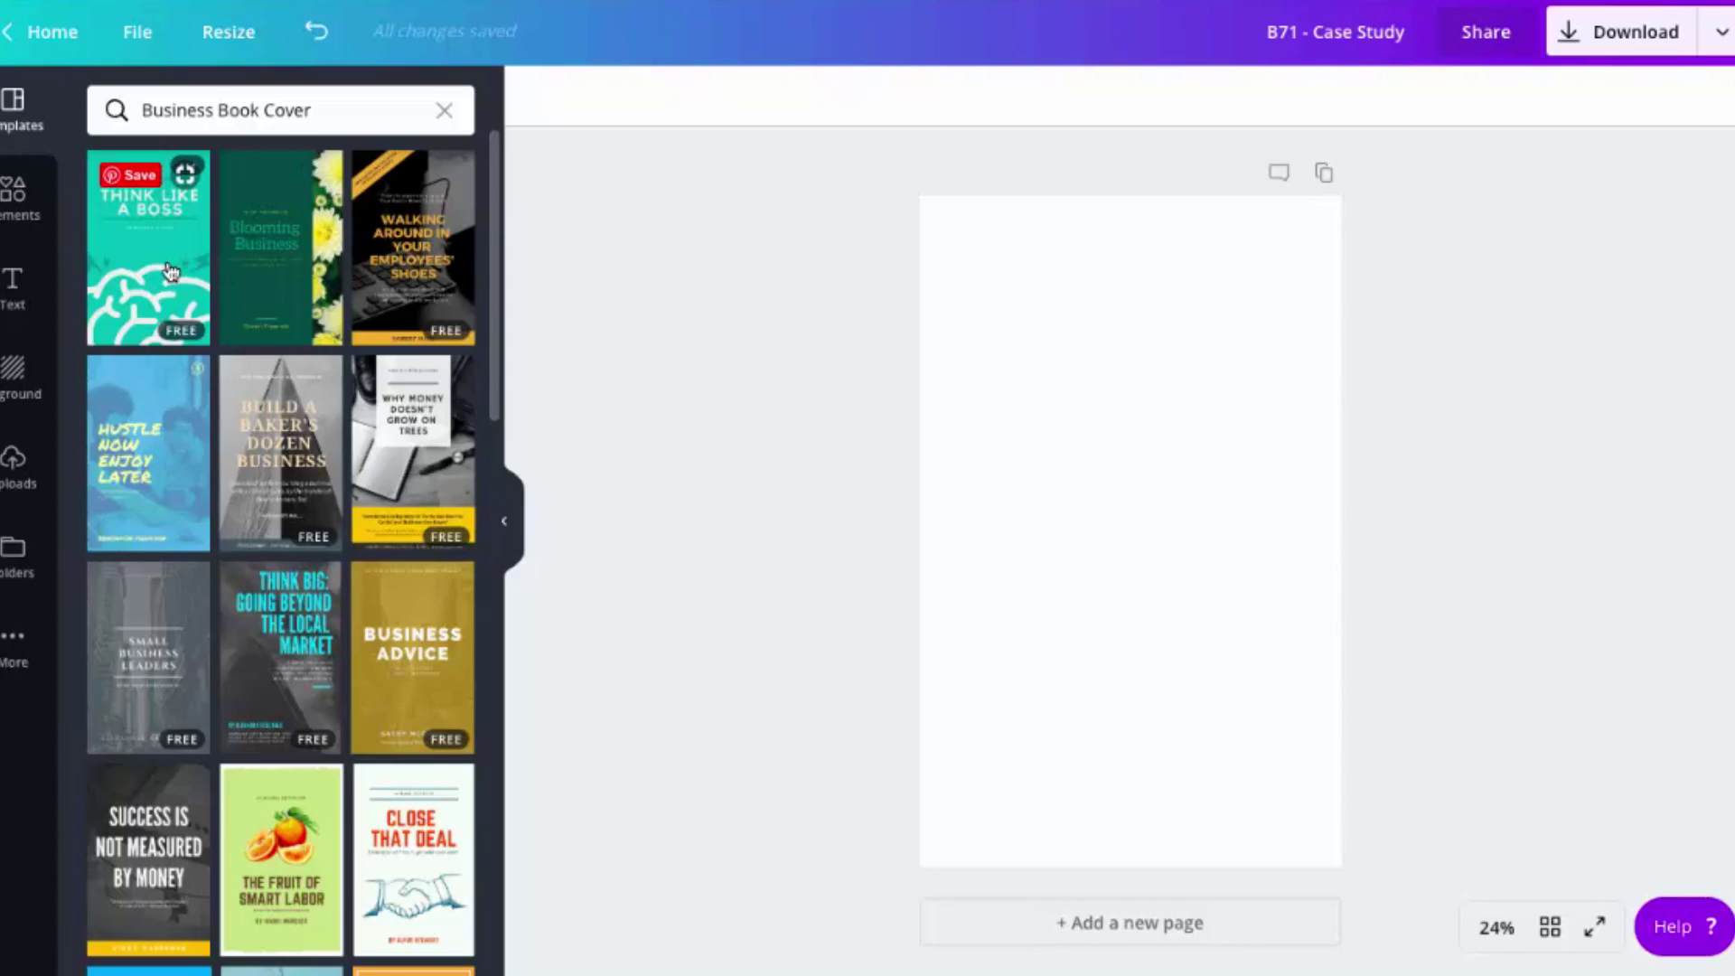
scroll(170, 272, down, 2)
scroll(169, 272, down, 3)
scroll(170, 271, down, 2)
scroll(170, 271, down, 3)
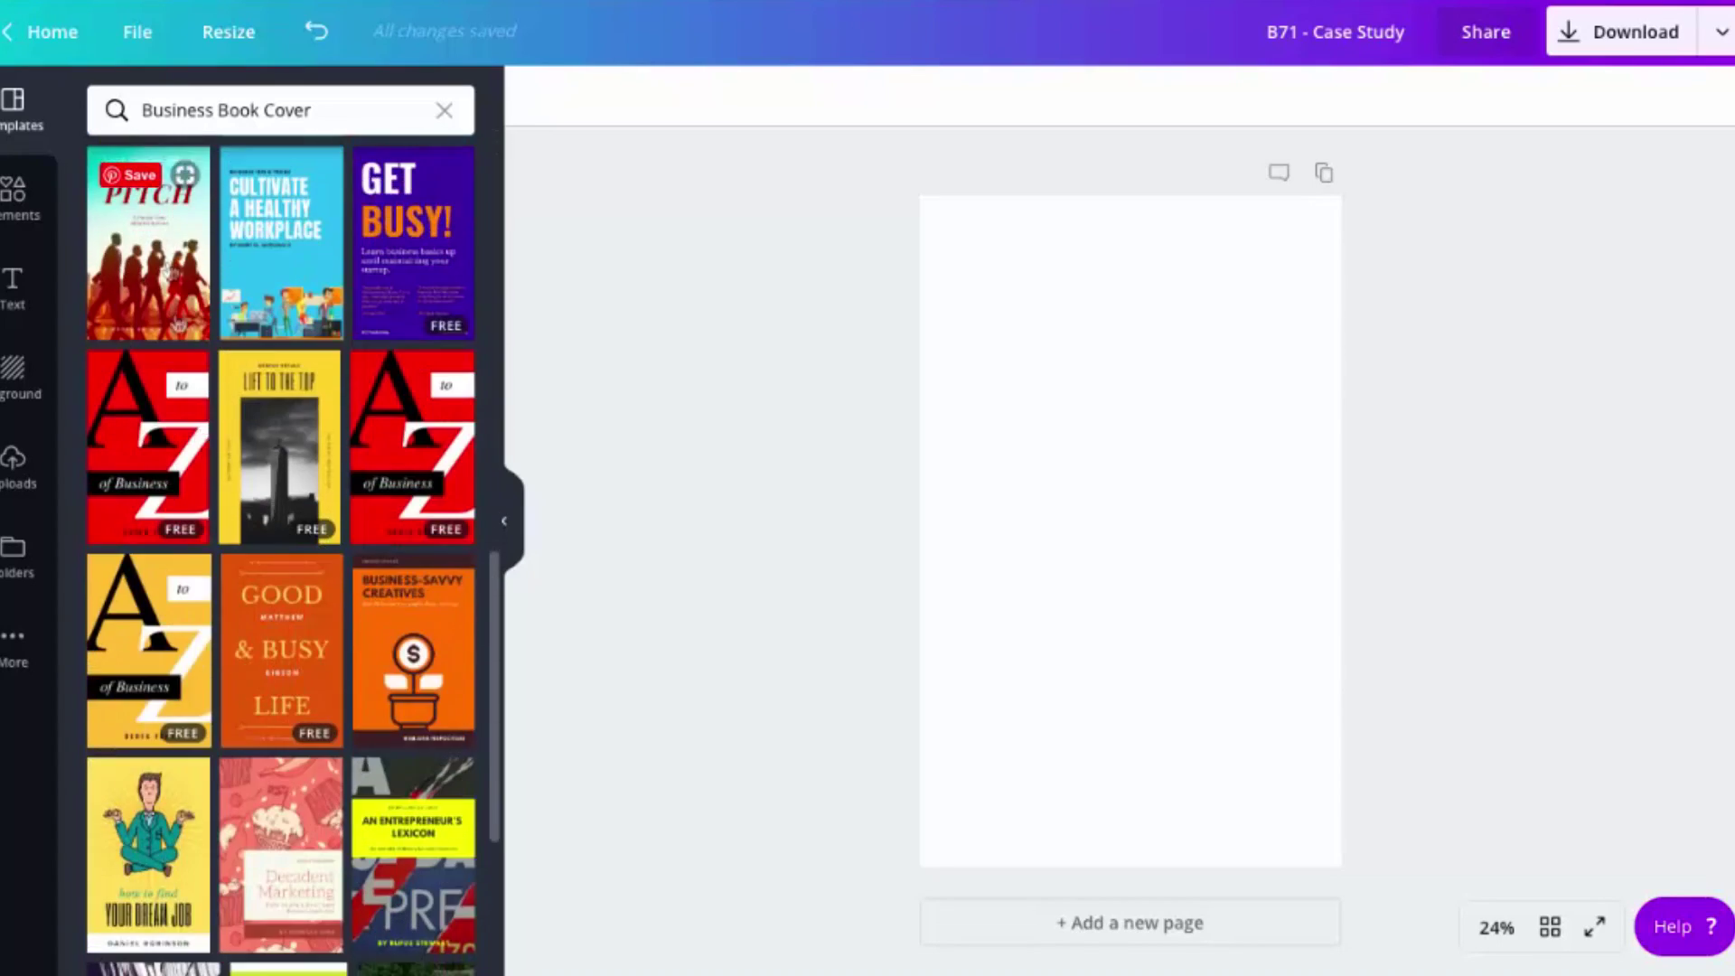
scroll(150, 577, up, 5)
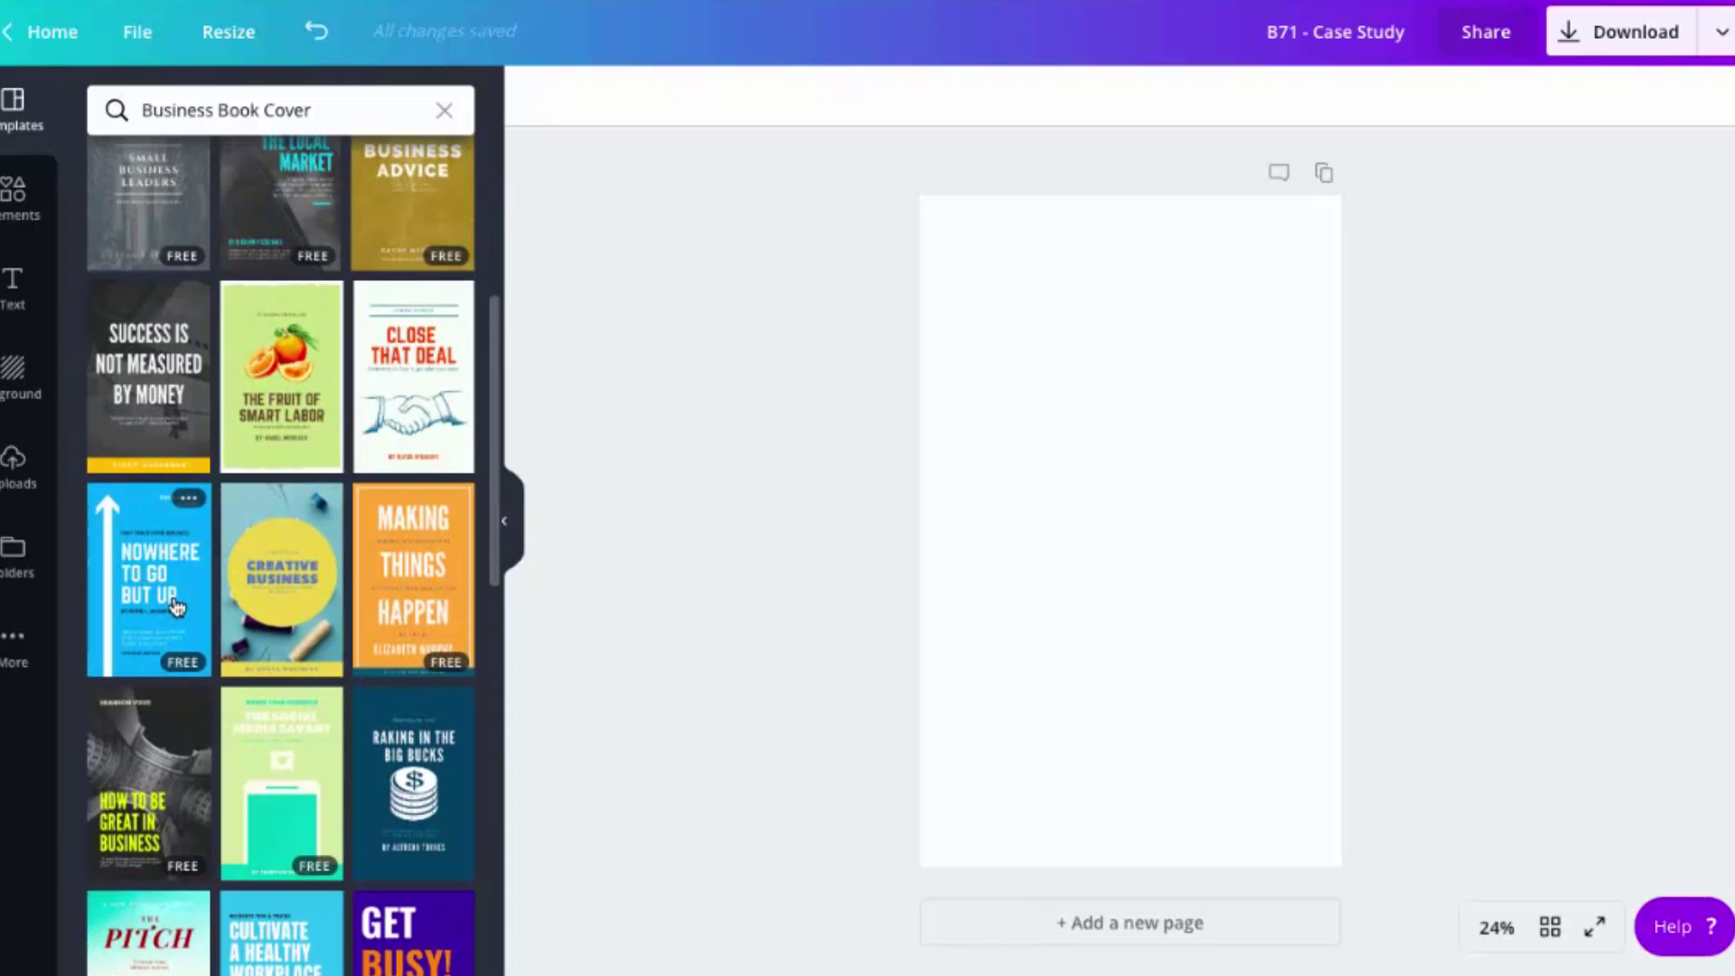
scroll(173, 605, up, 1)
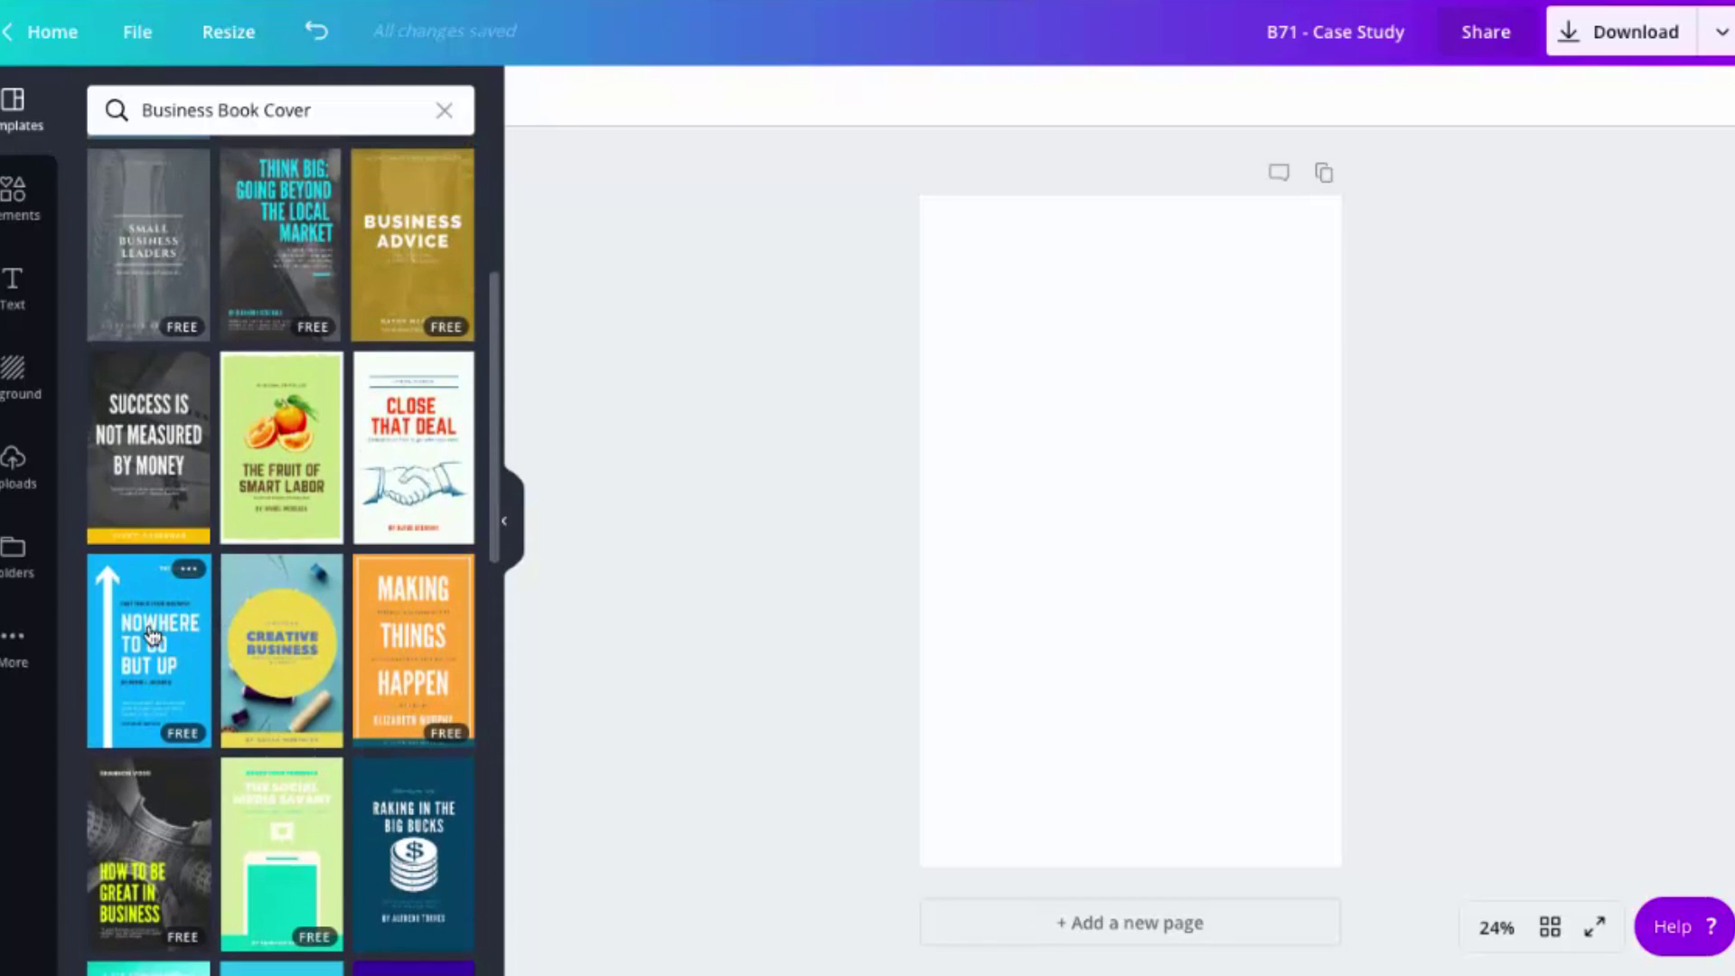
scroll(152, 637, down, 2)
Step: Apply the blue 'Nowhere to Go But Up' cover template to the blank page
click(153, 526)
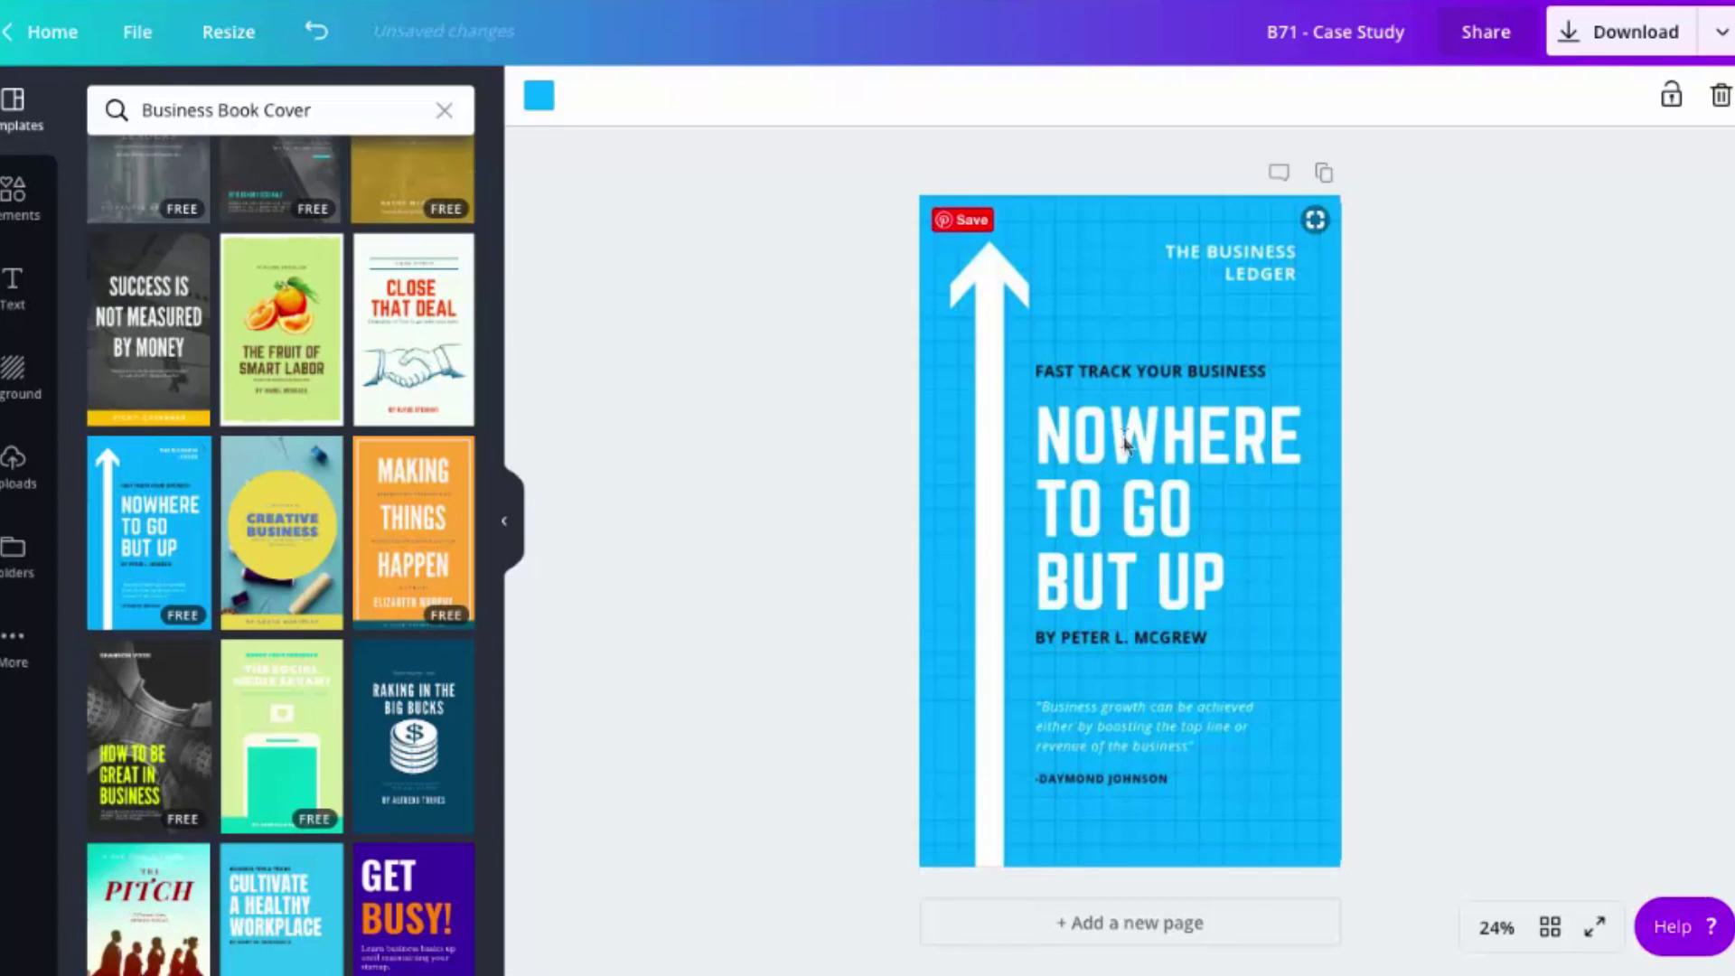
Step: Remove bold from THE BUSINESS LEDGER text after checking its font, size and colour options
click(1232, 256)
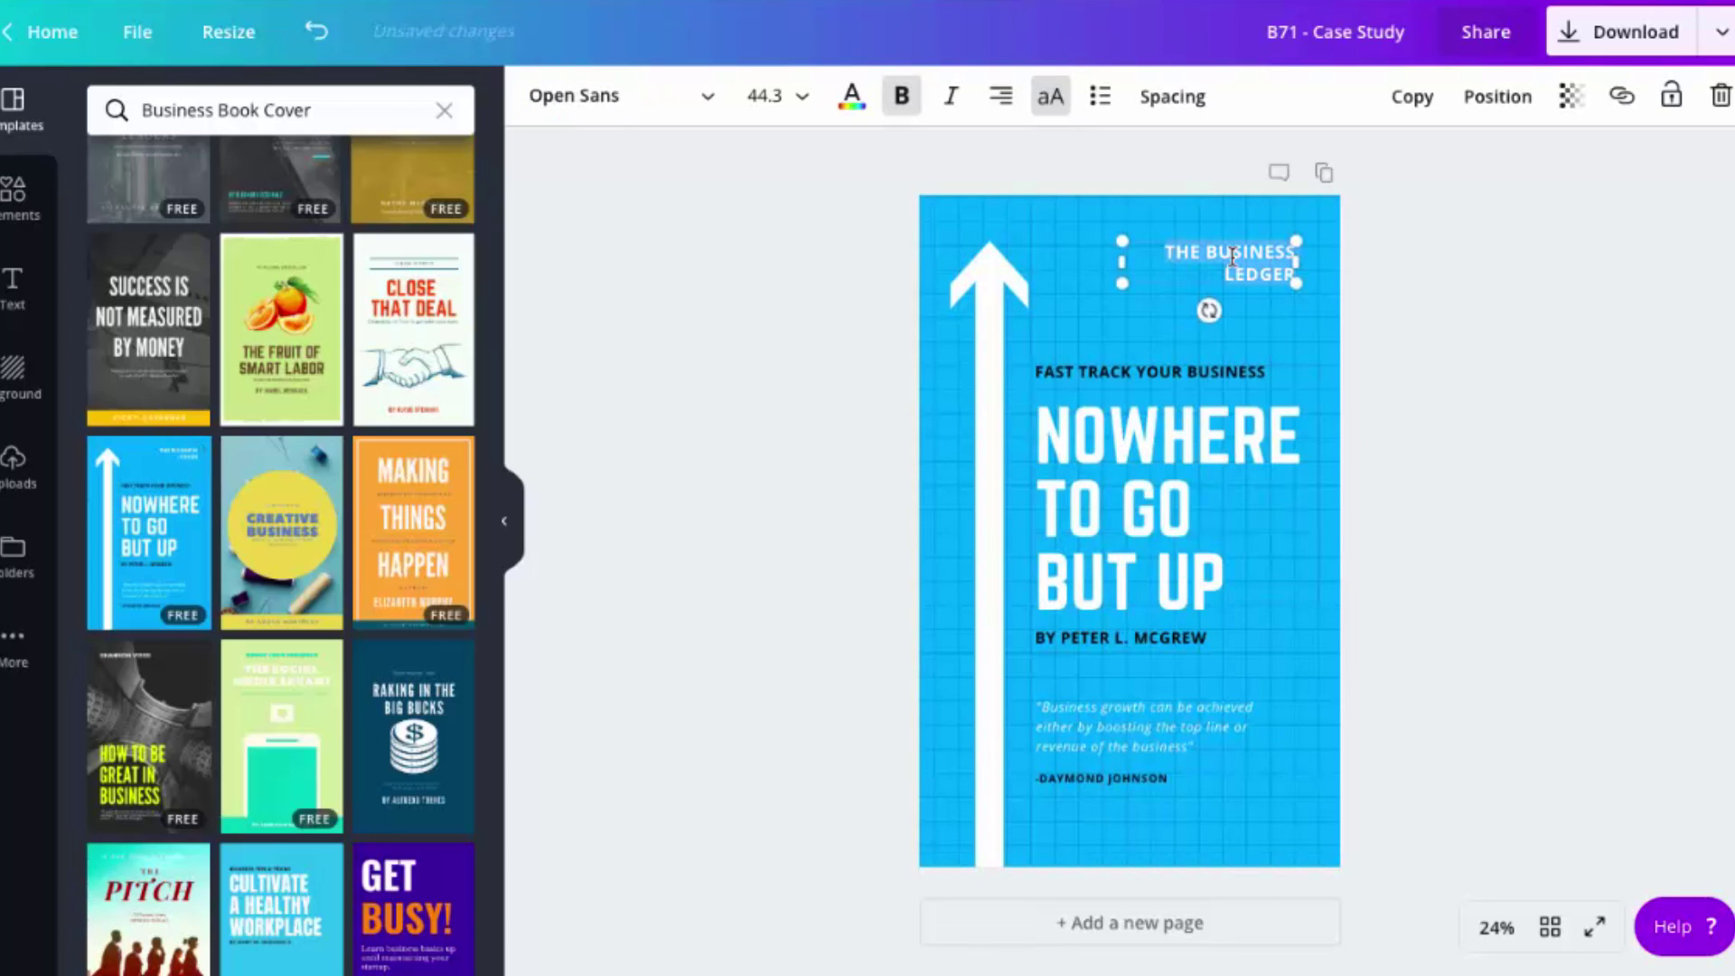
click(590, 99)
scroll(666, 442, down, 5)
scroll(665, 441, down, 3)
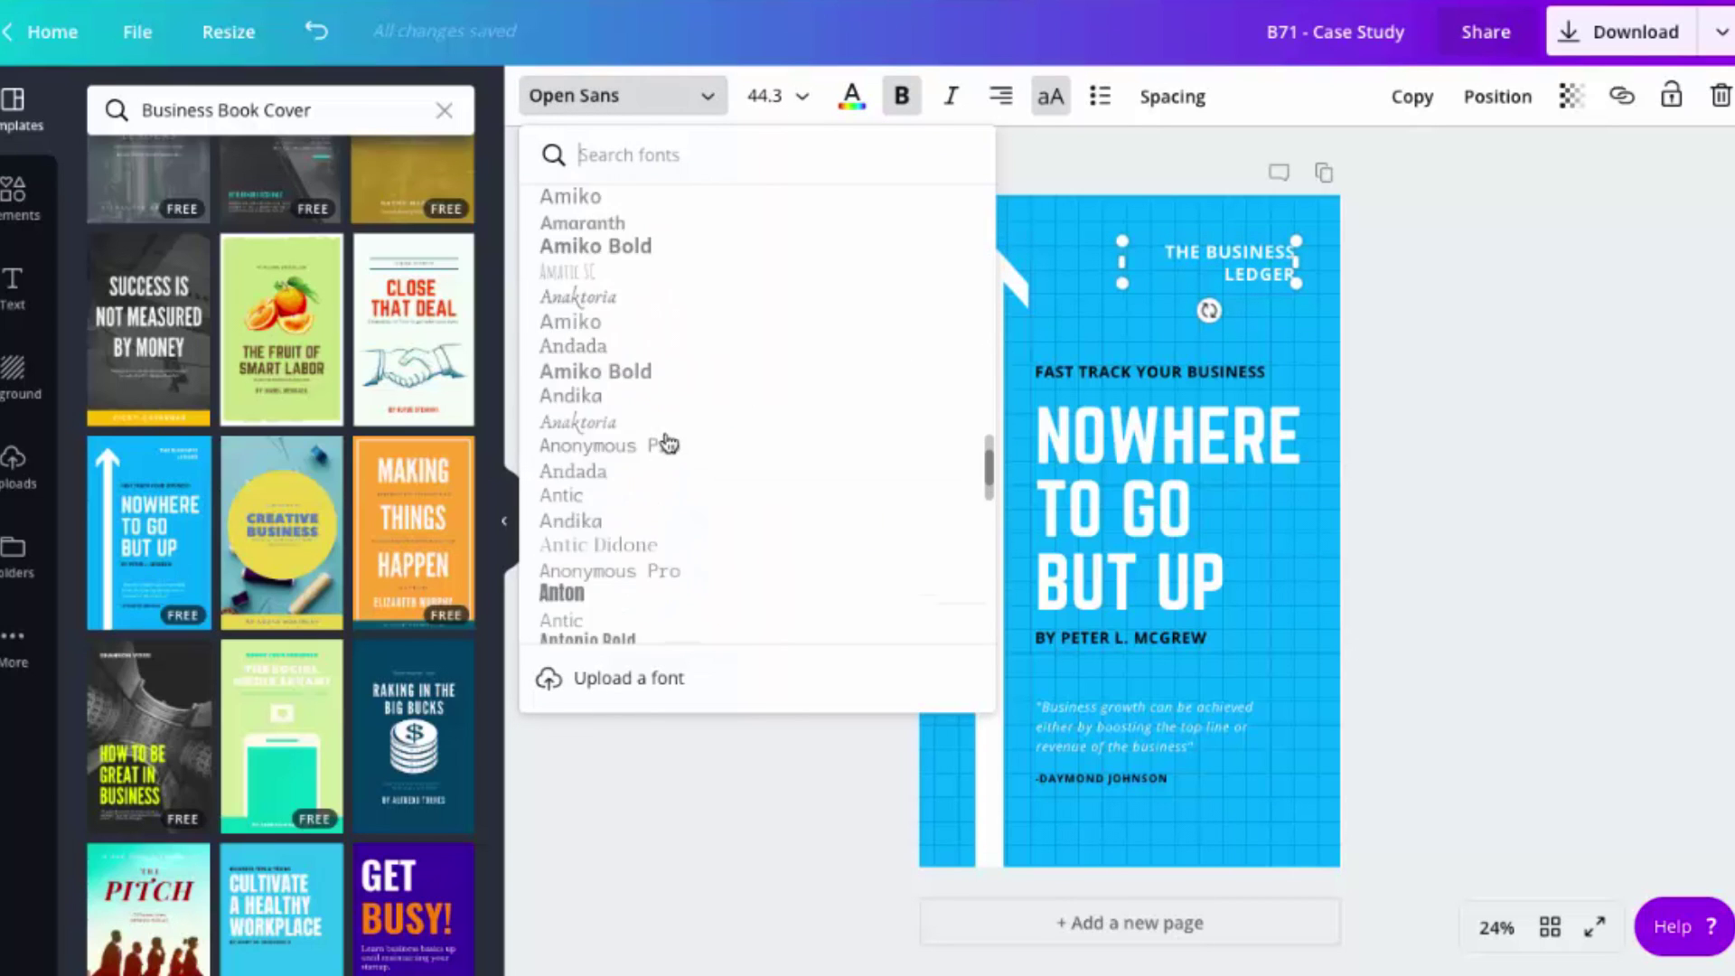
scroll(666, 442, up, 10)
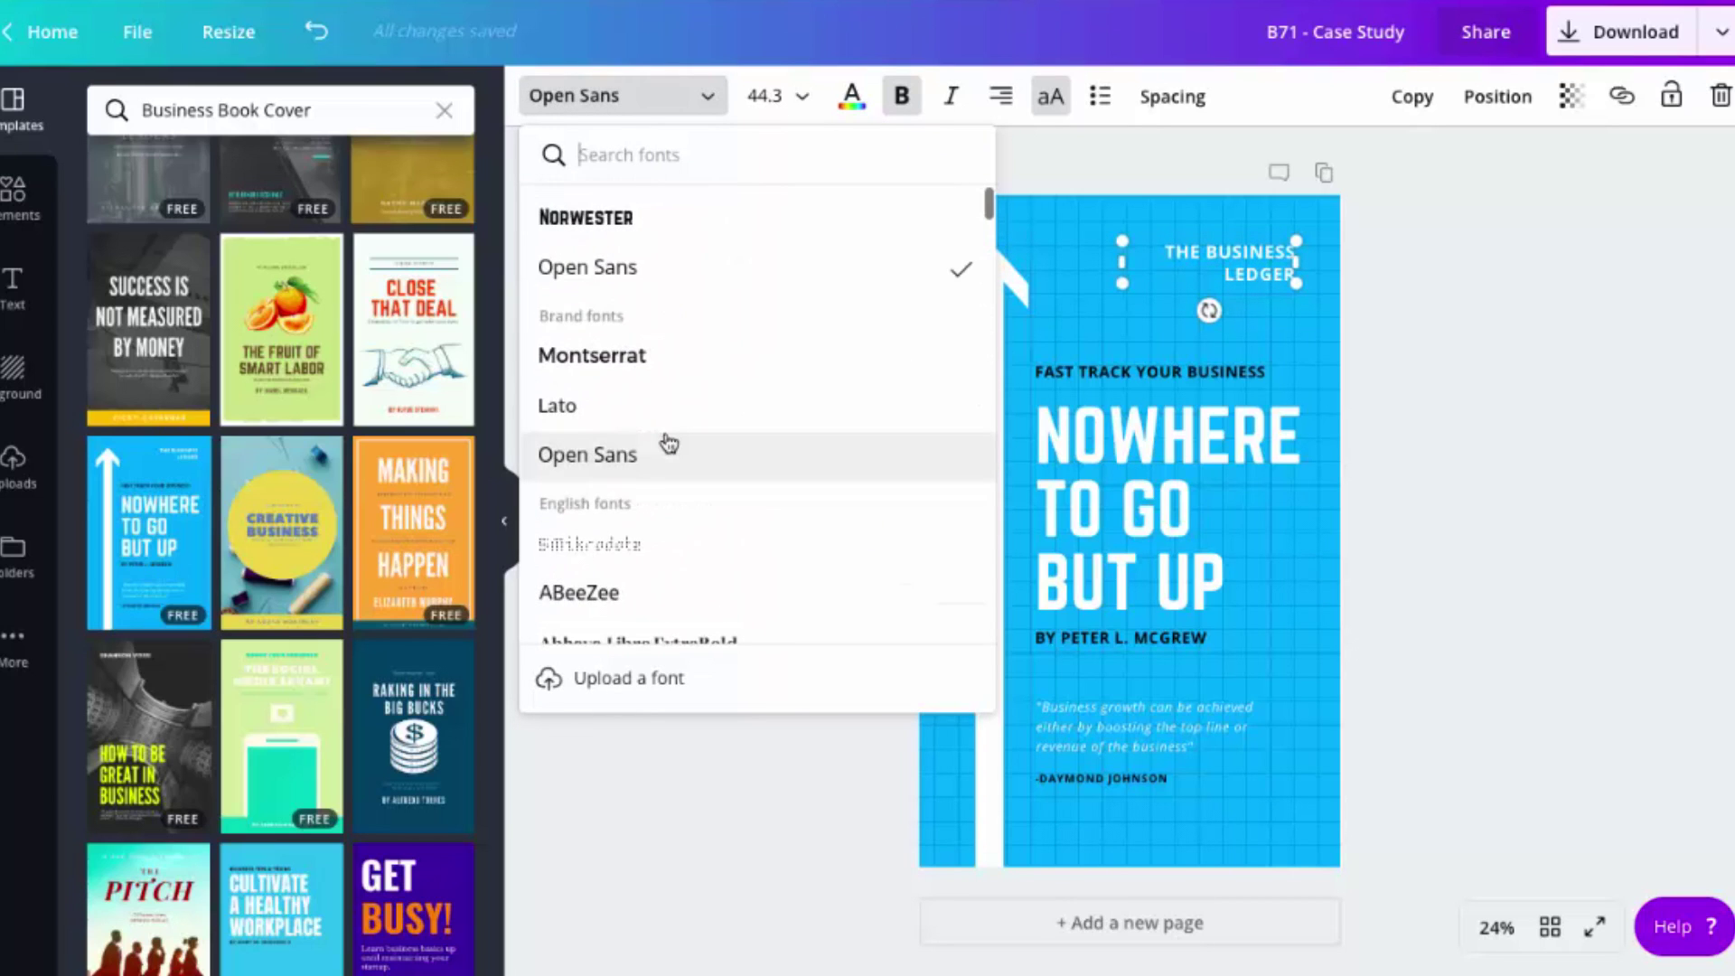
click(665, 442)
click(803, 101)
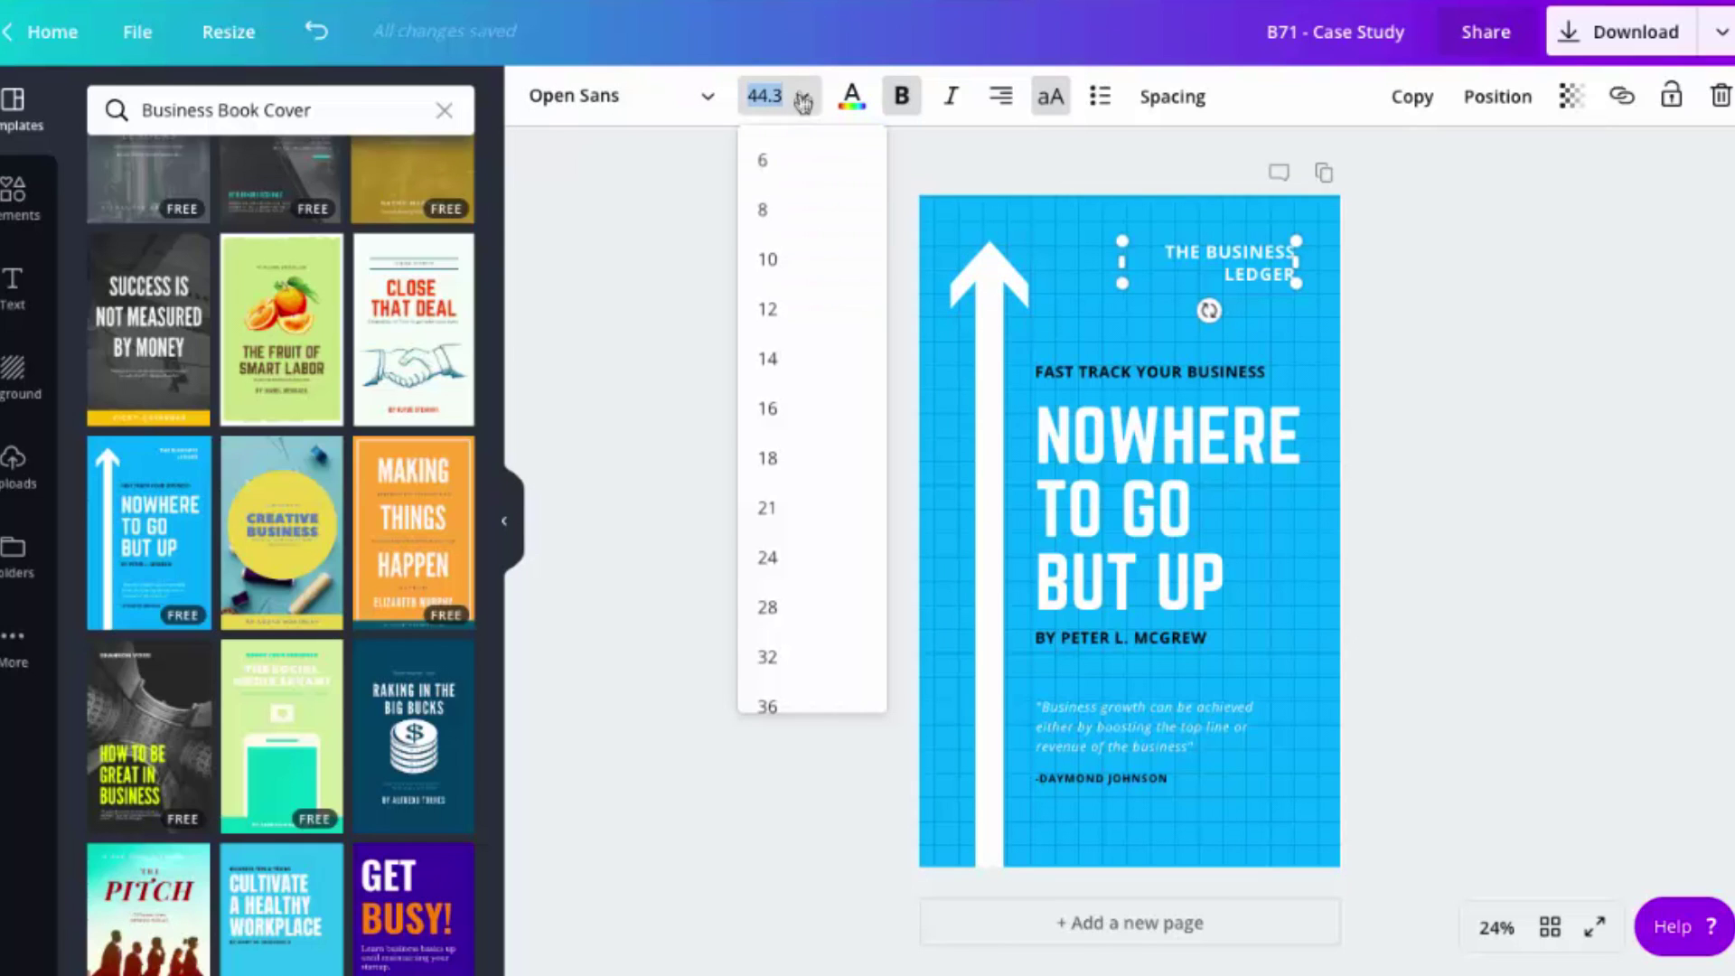
scroll(801, 397, down, 5)
scroll(802, 397, up, 5)
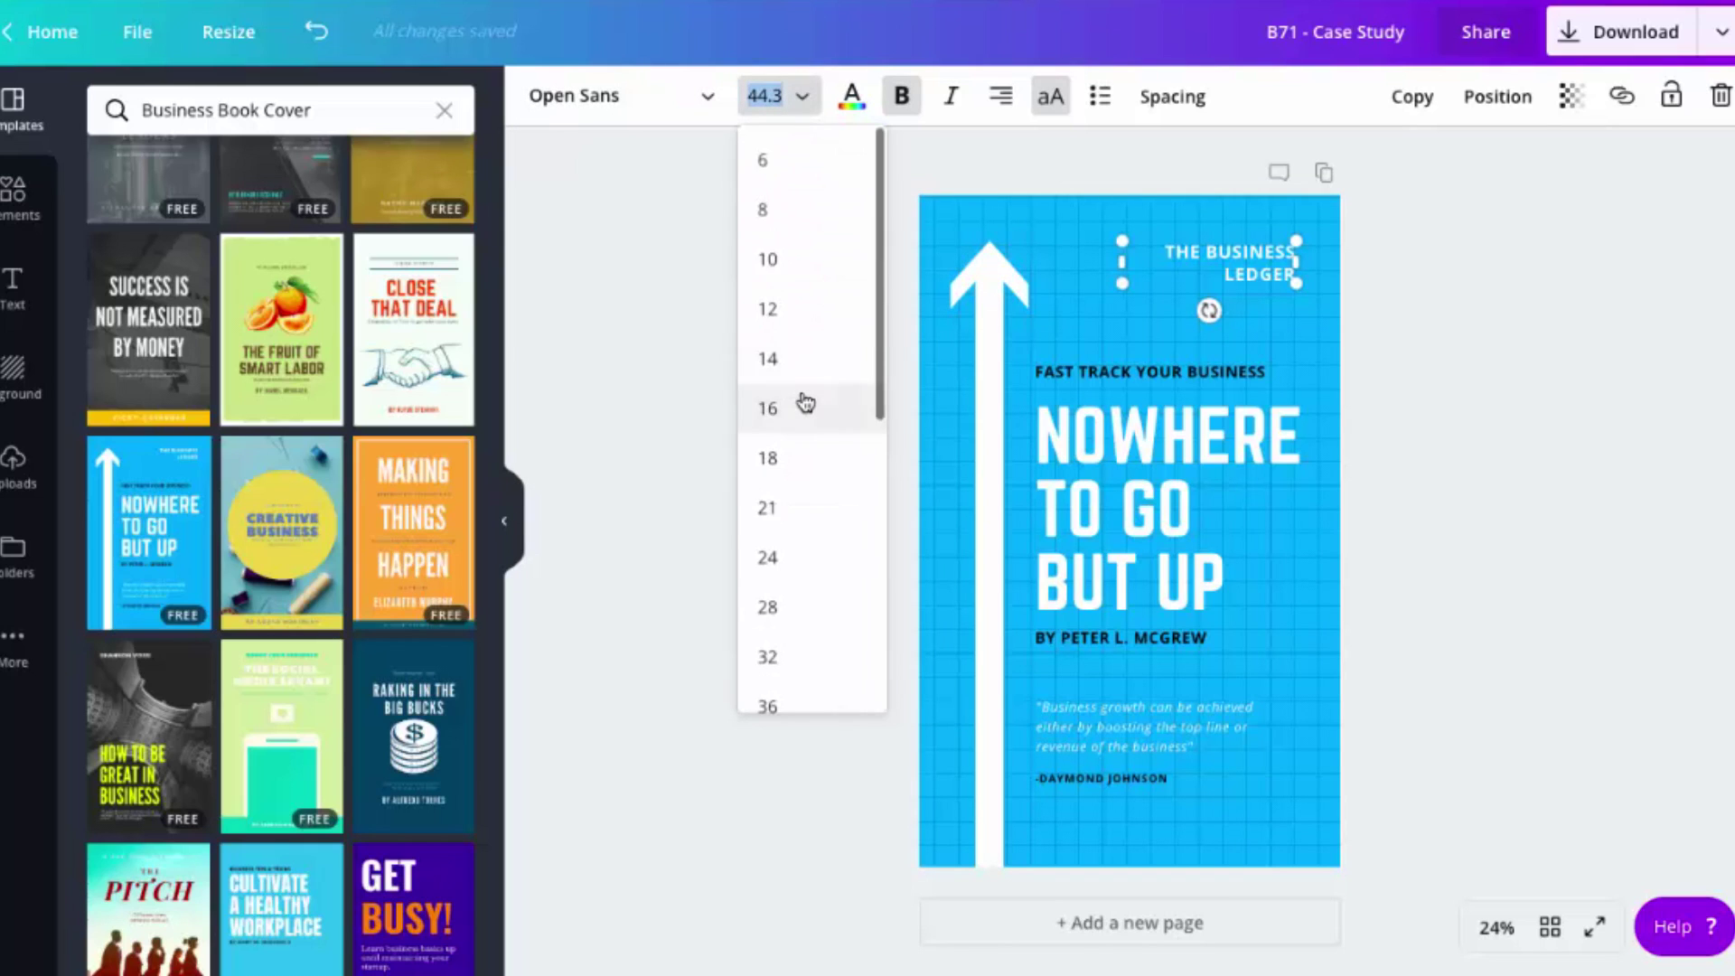
click(851, 96)
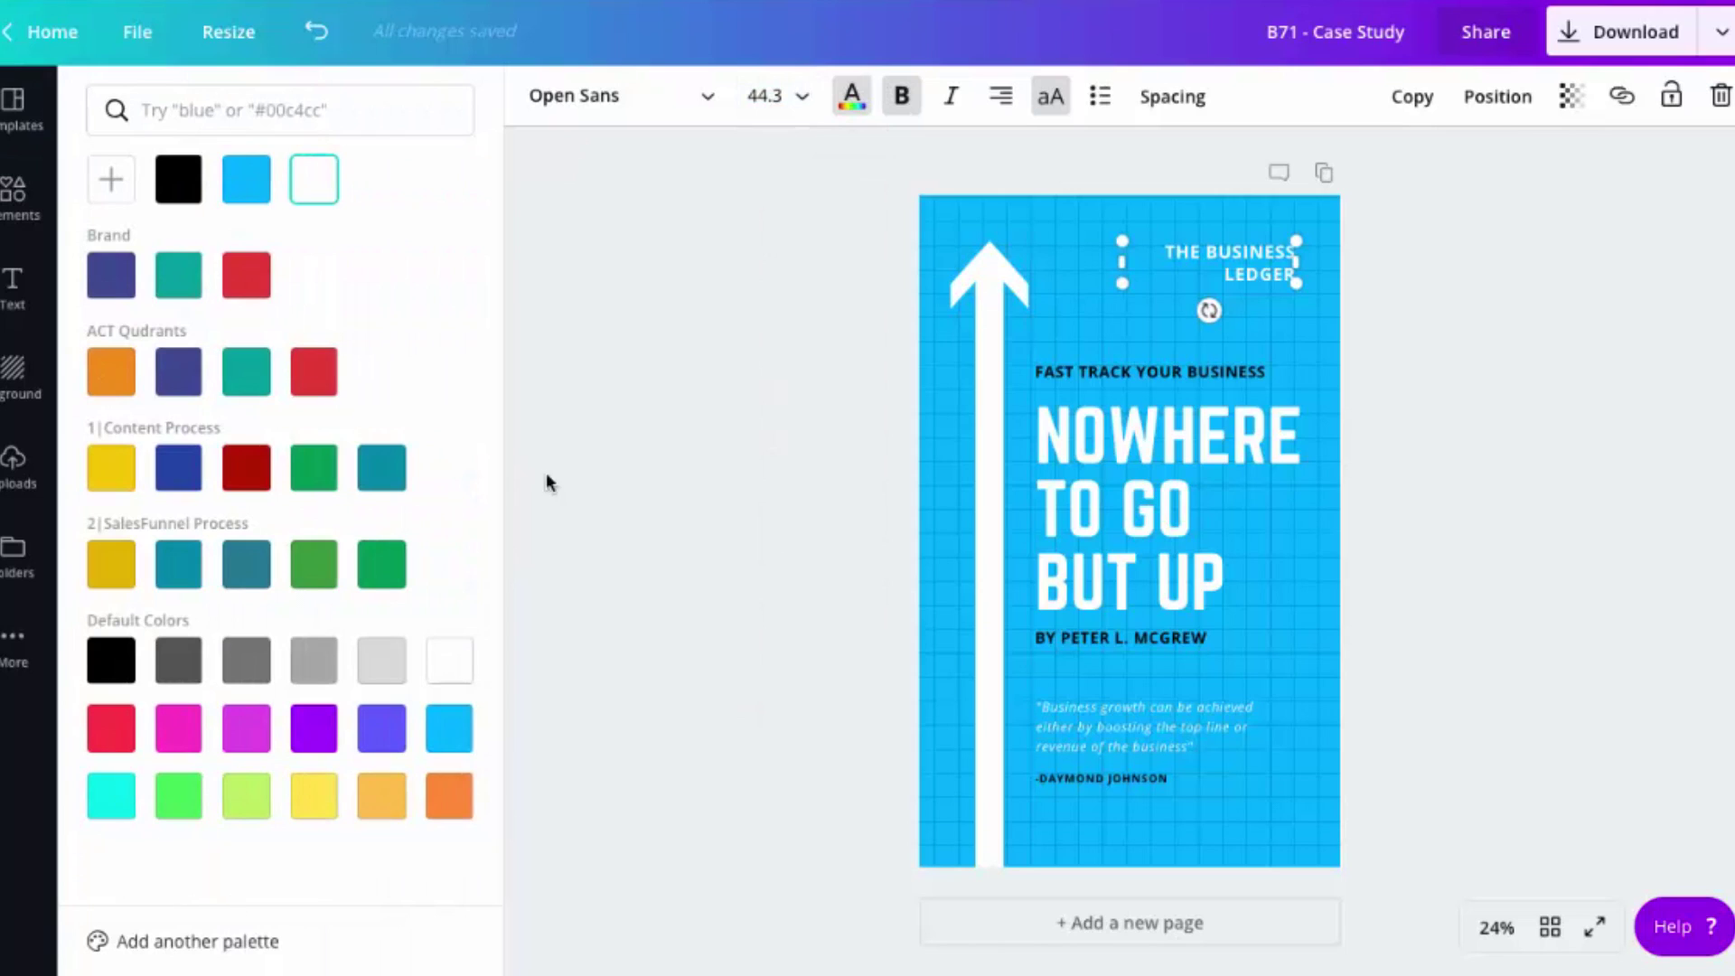
click(902, 99)
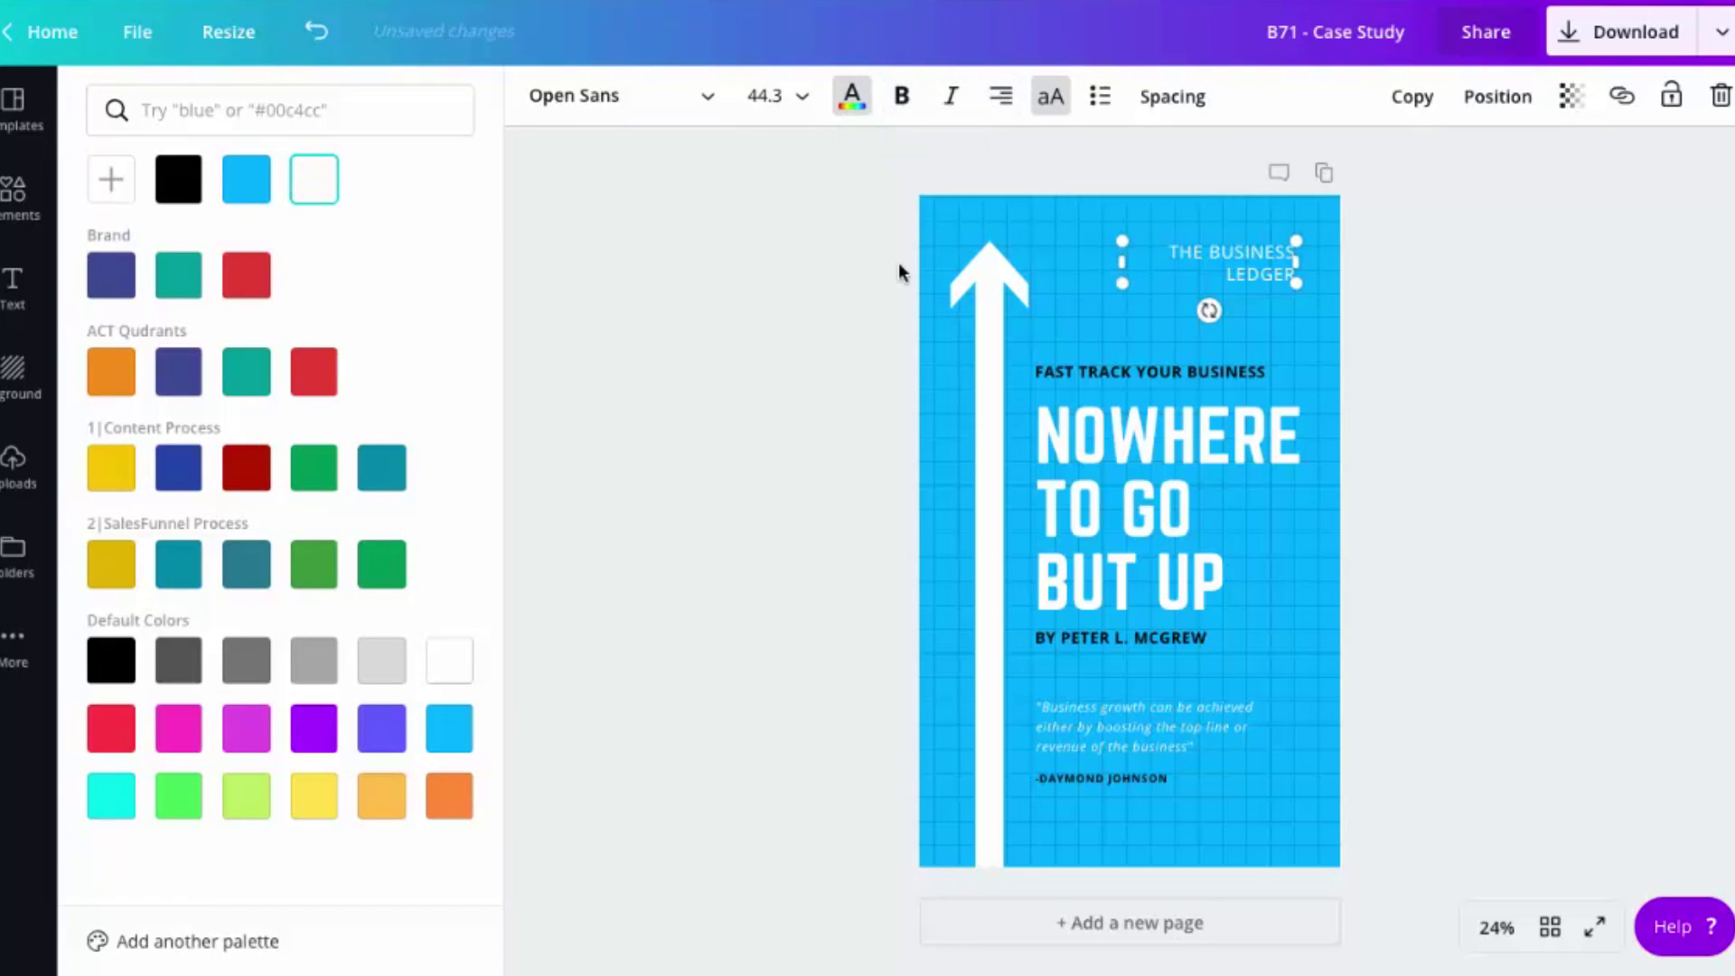
click(743, 349)
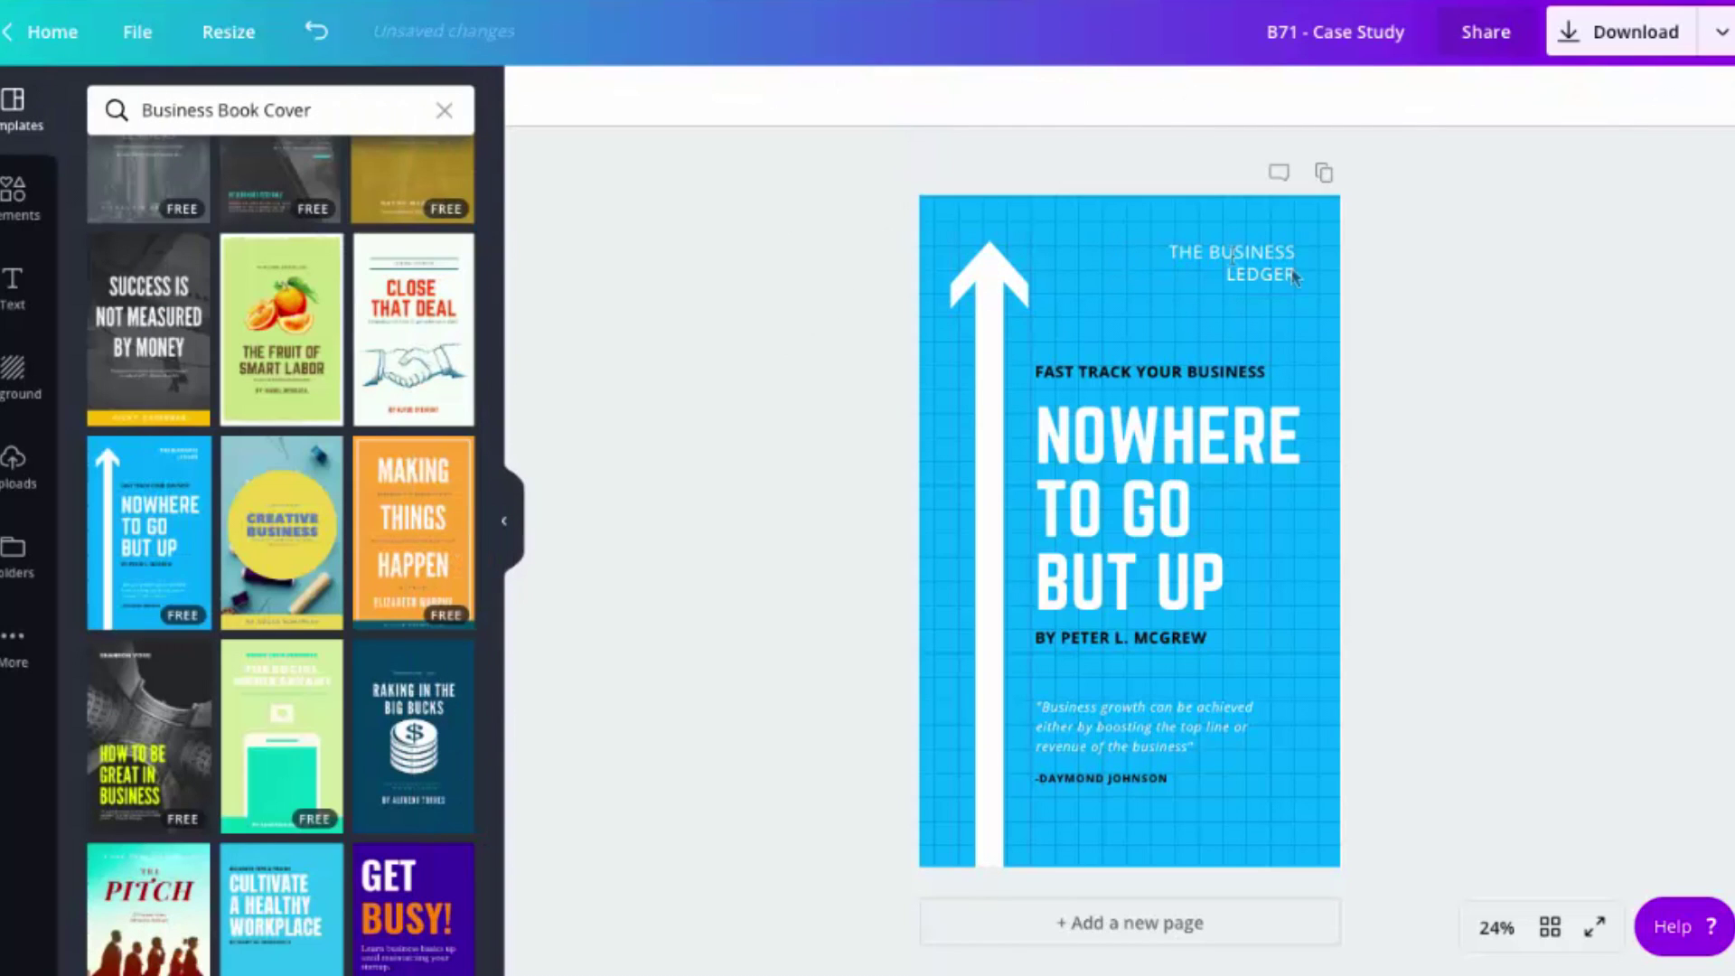
Step: Switch THE BUSINESS LEDGER text to lowercase and back to uppercase
click(1262, 271)
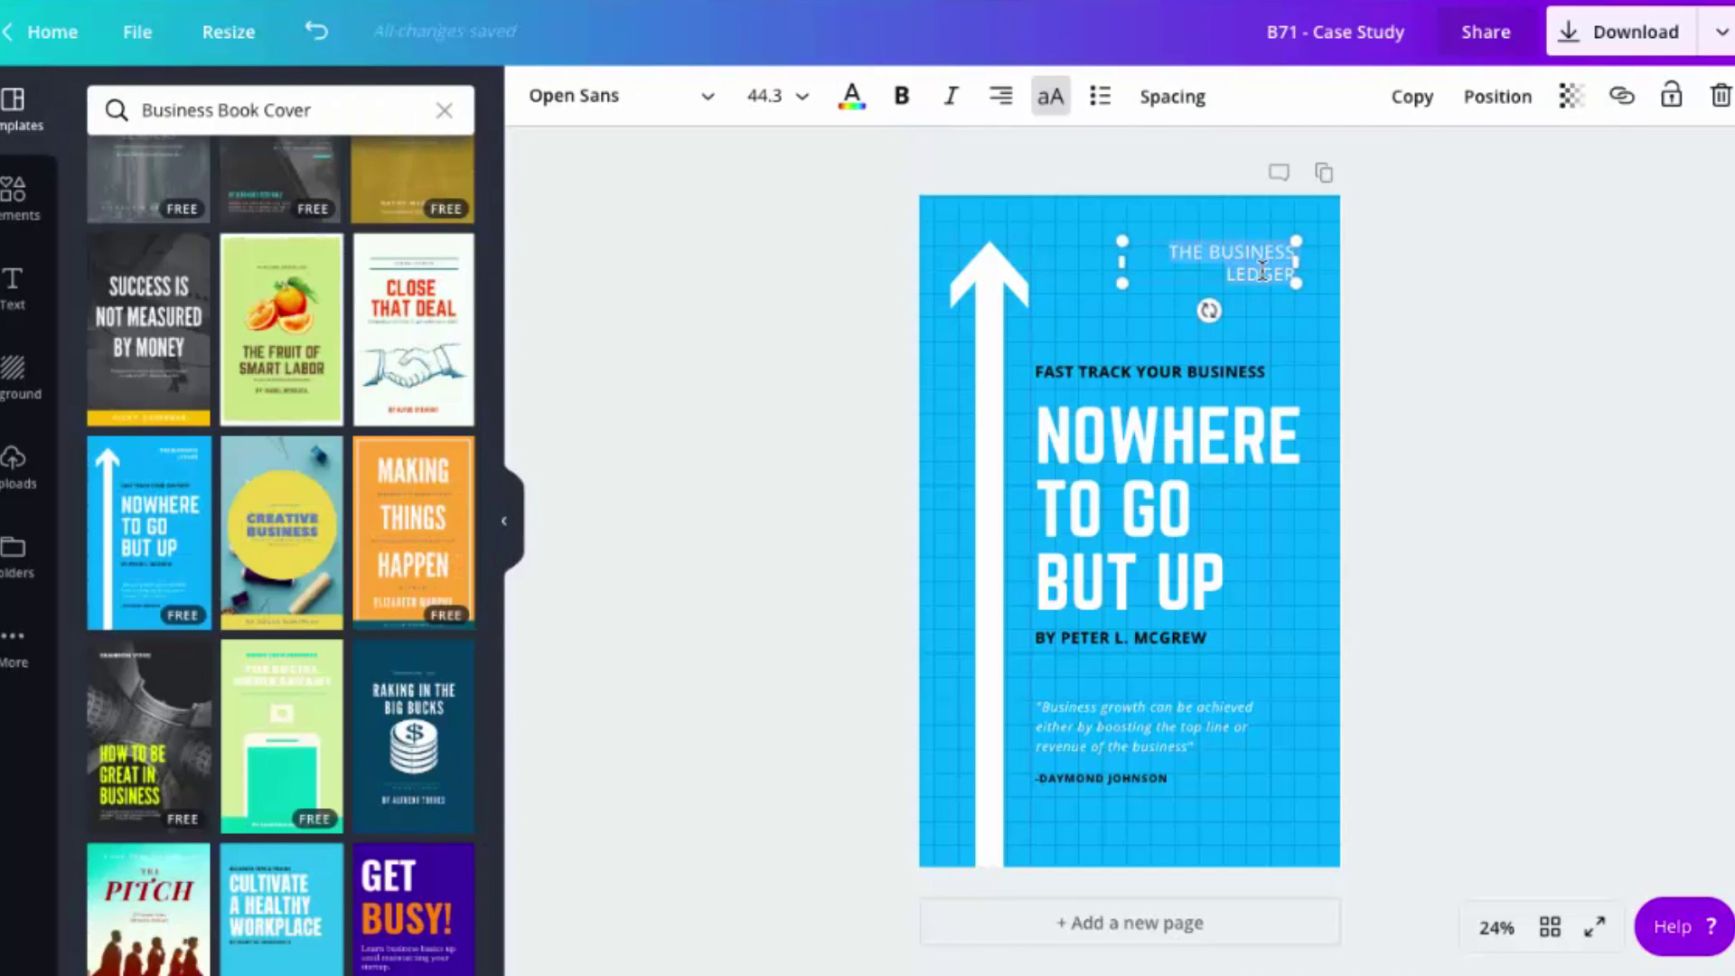
click(1050, 111)
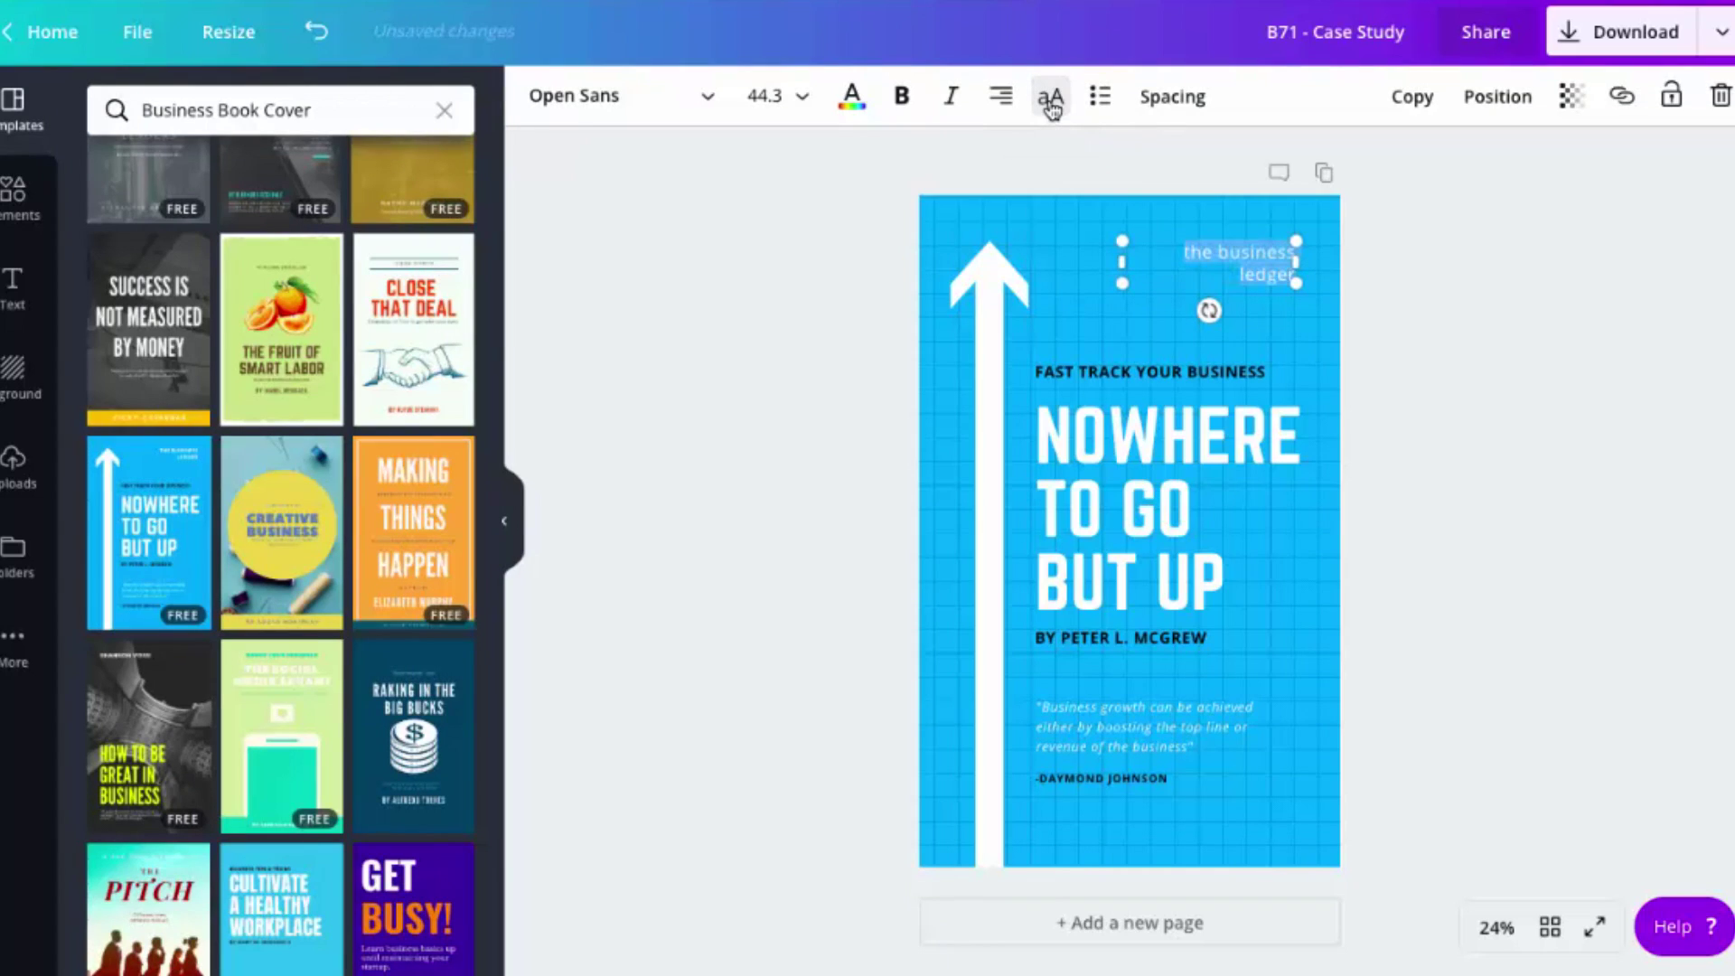
click(1051, 111)
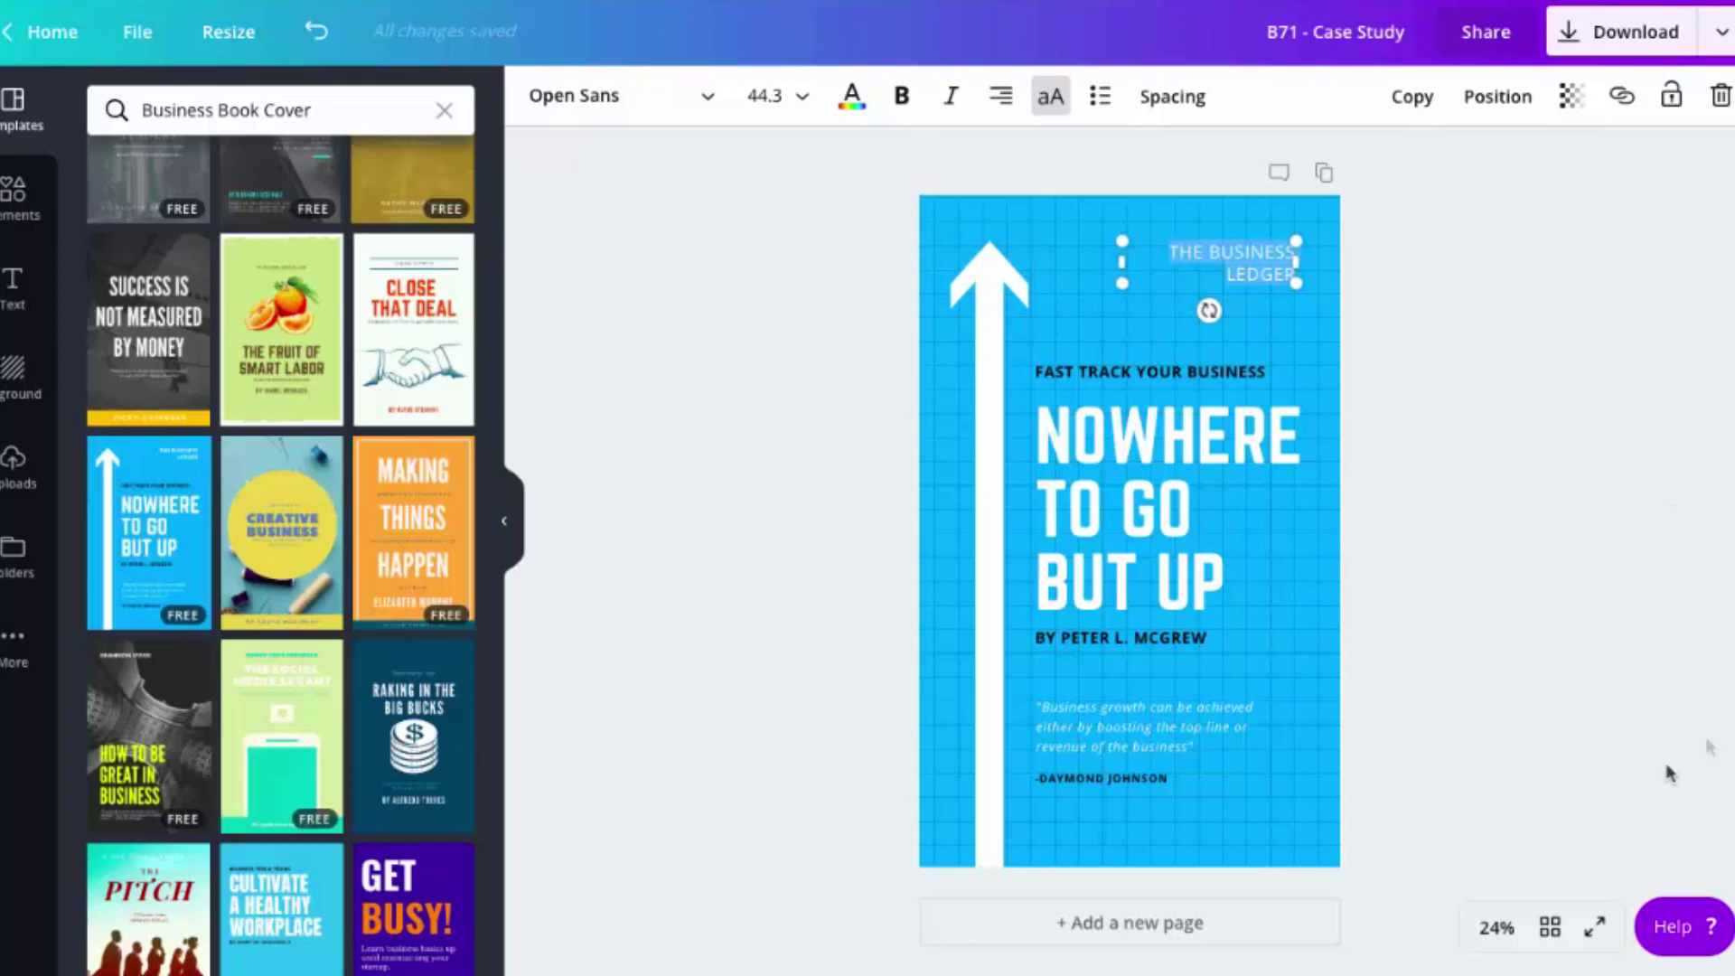
Step: Change the tagline to FAST TRACK YOUR YOUTUBE GROWTH at text size 32
key(ctrl+plus)
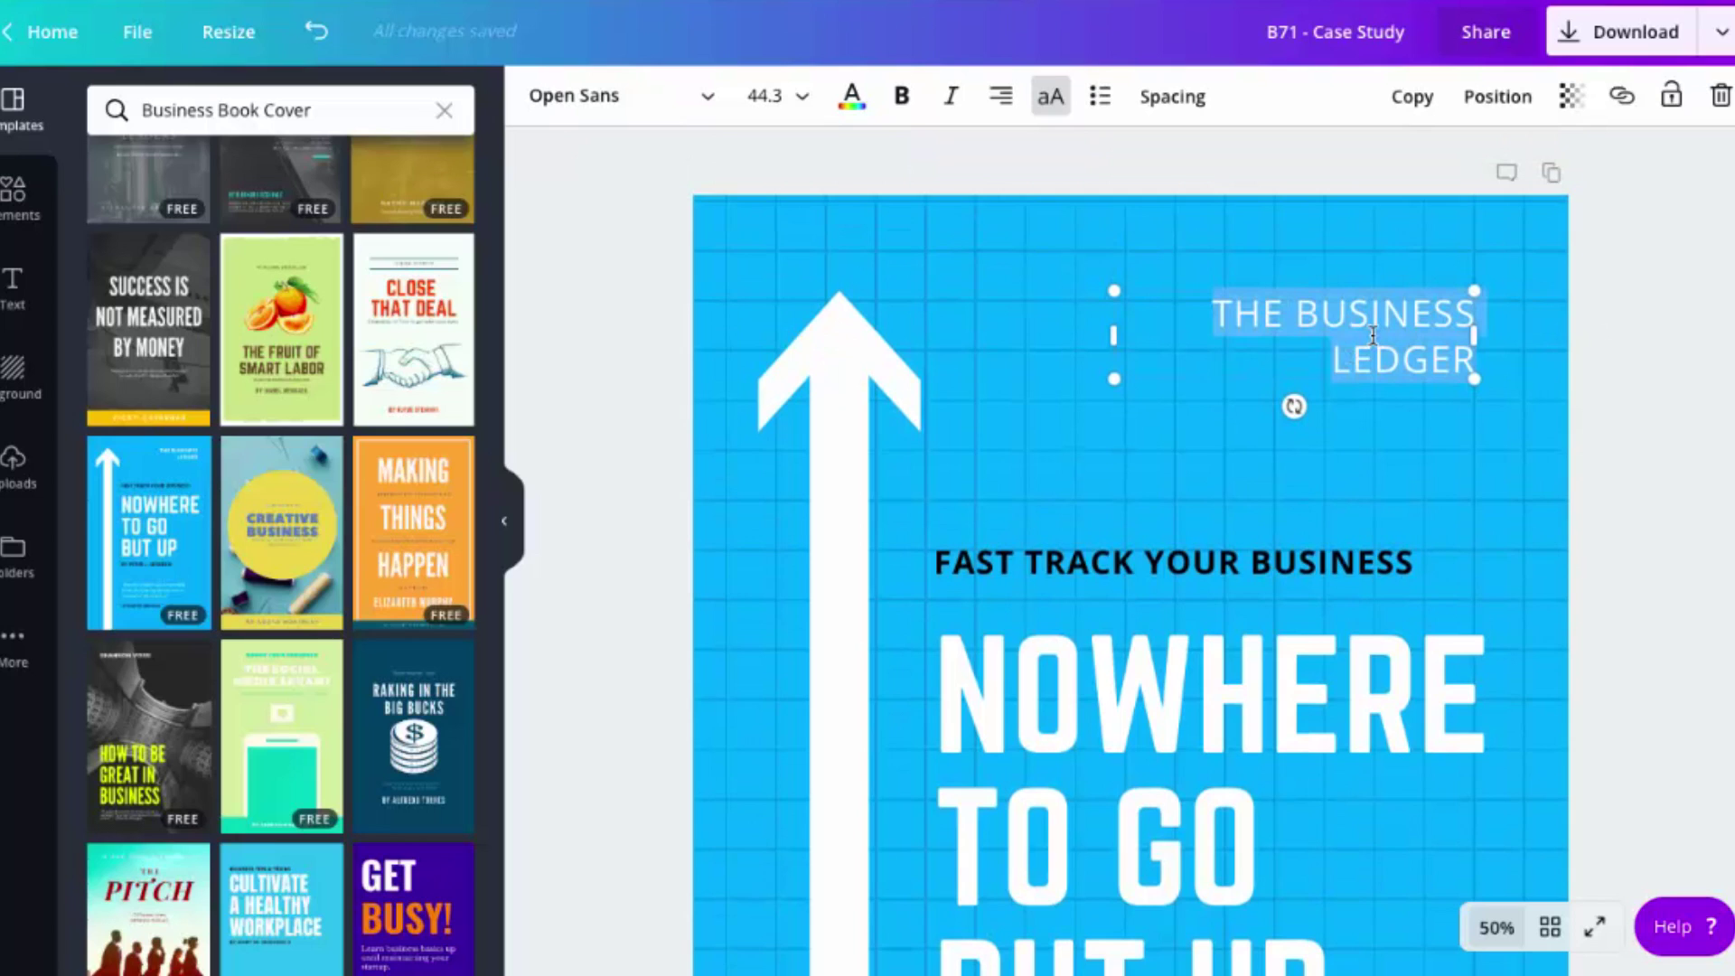
text(Jason)
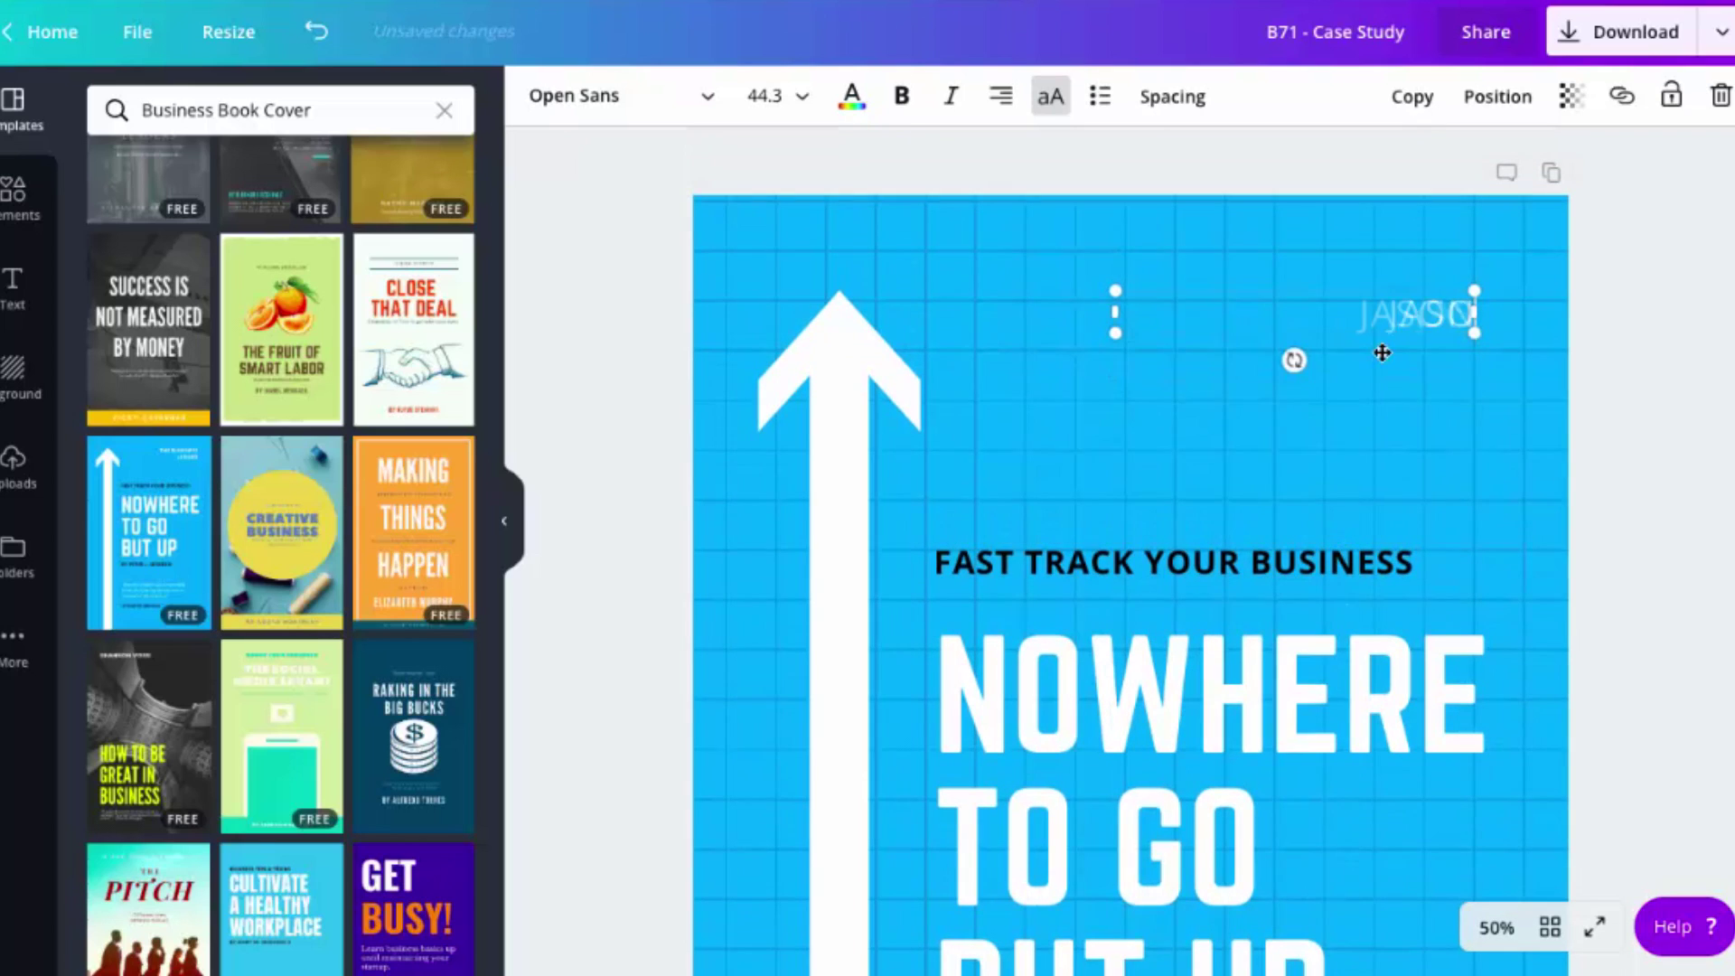
text( Whaling)
scroll(1183, 497, down, 2)
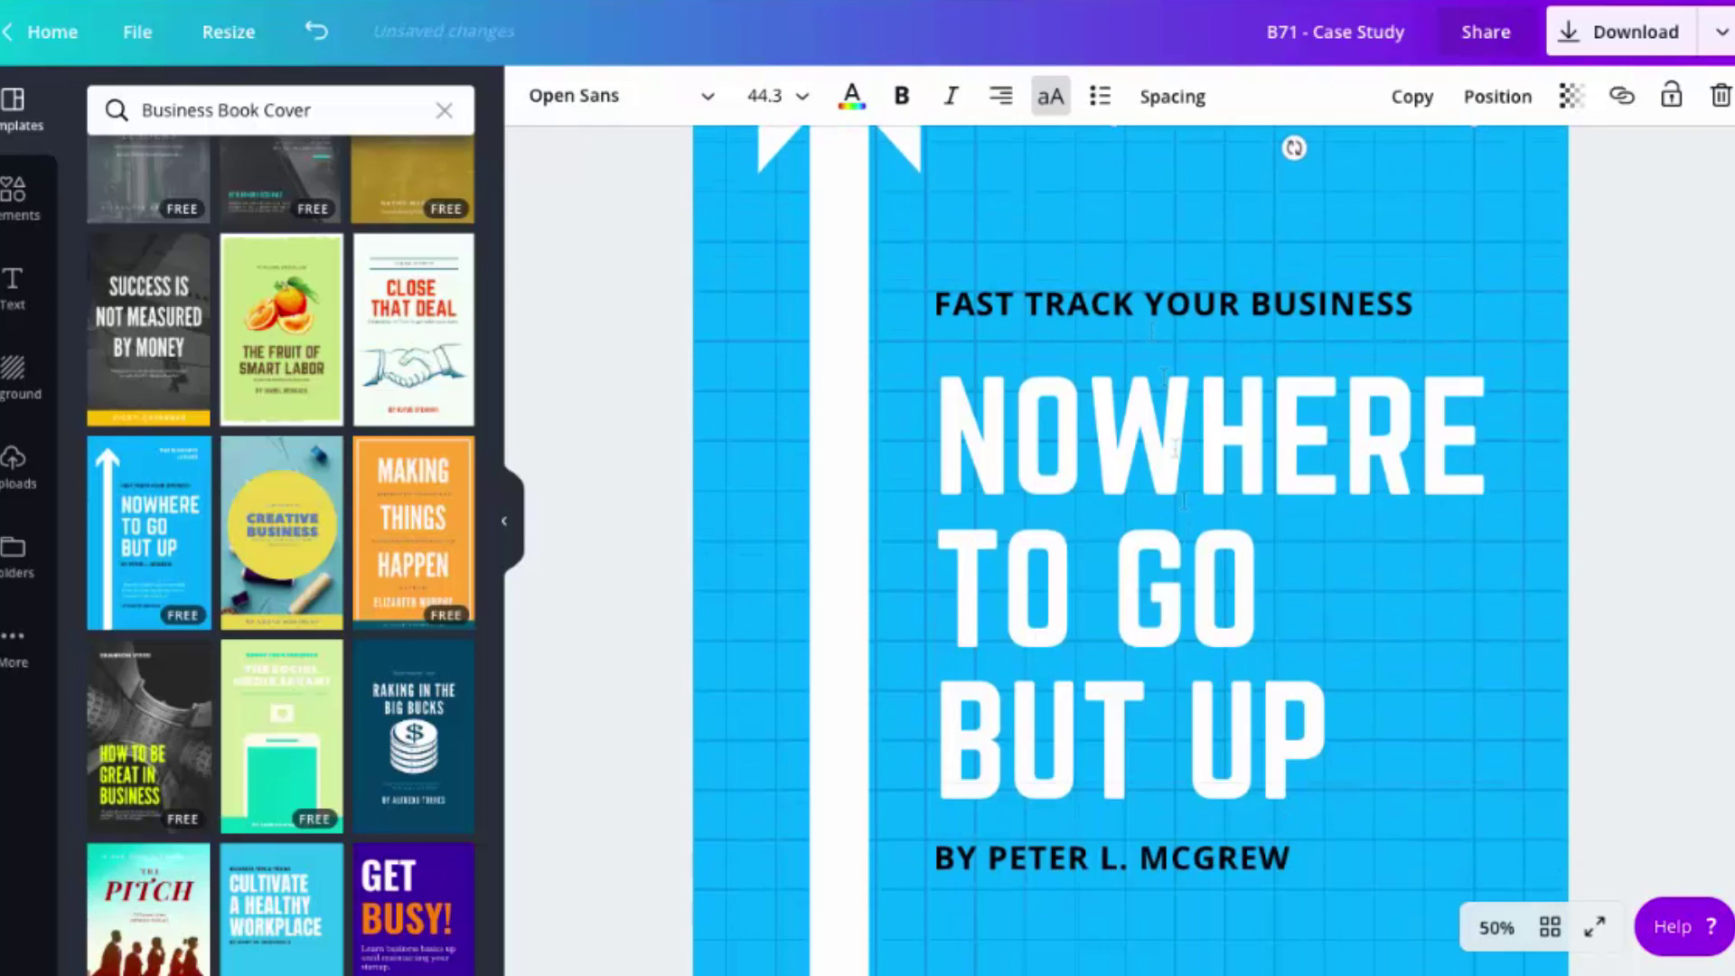
click(1145, 307)
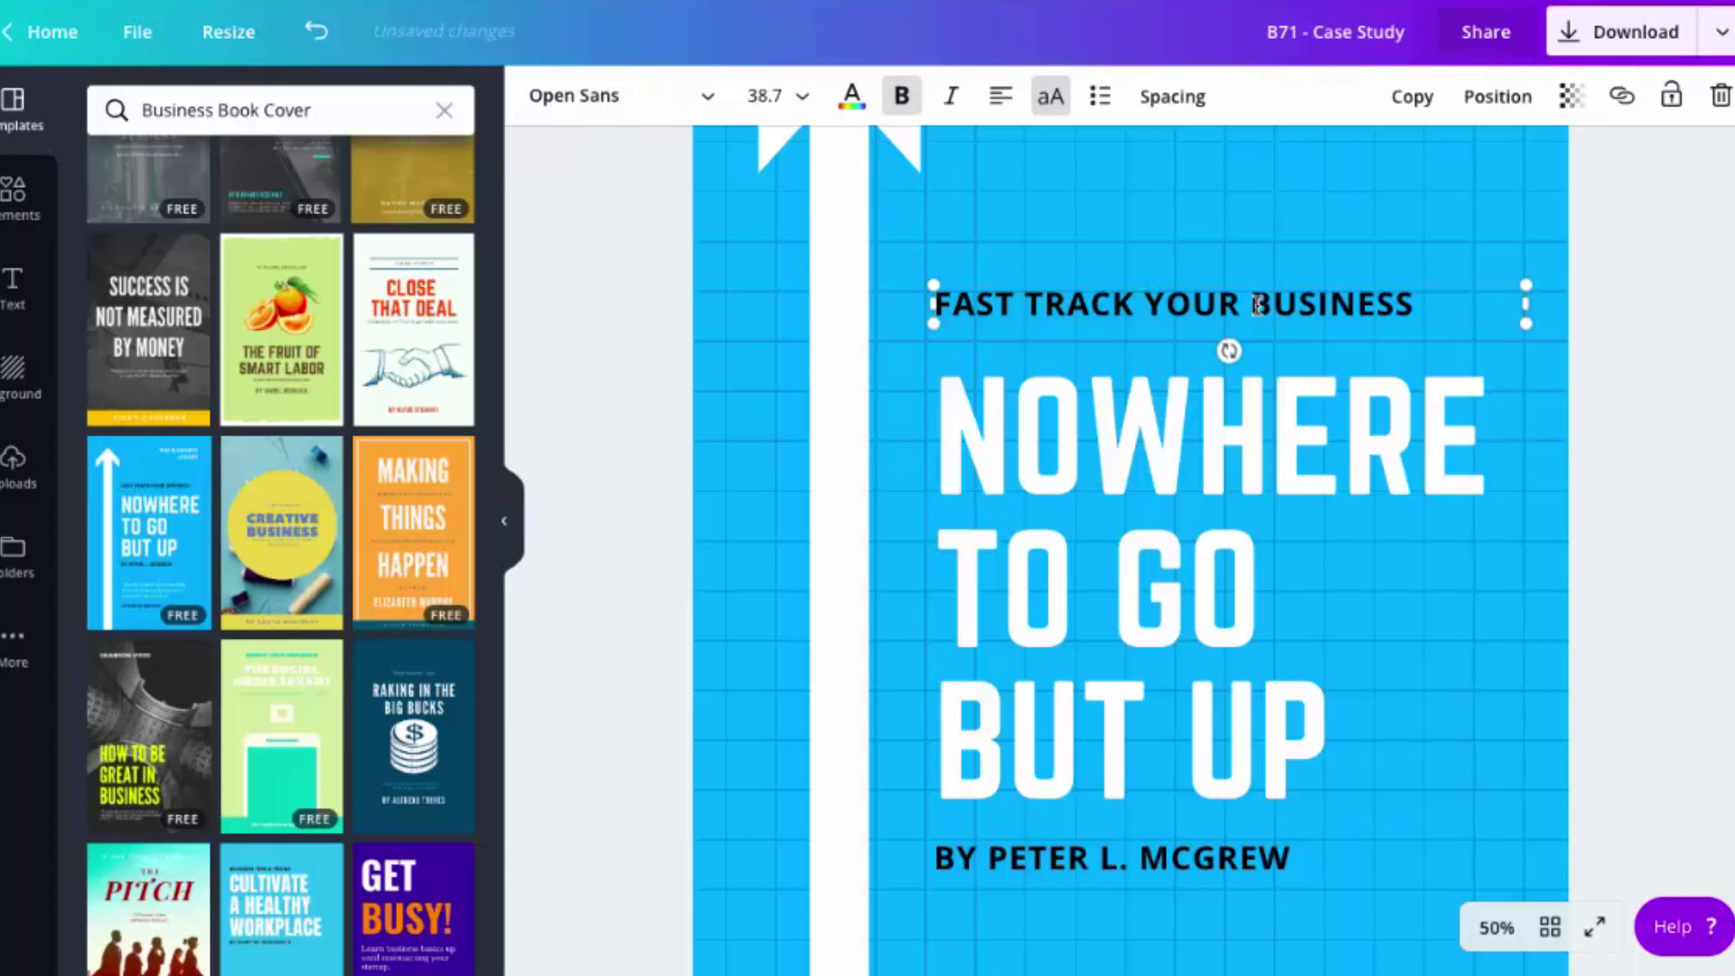
drag(1257, 306, 1424, 301)
text(Youtu)
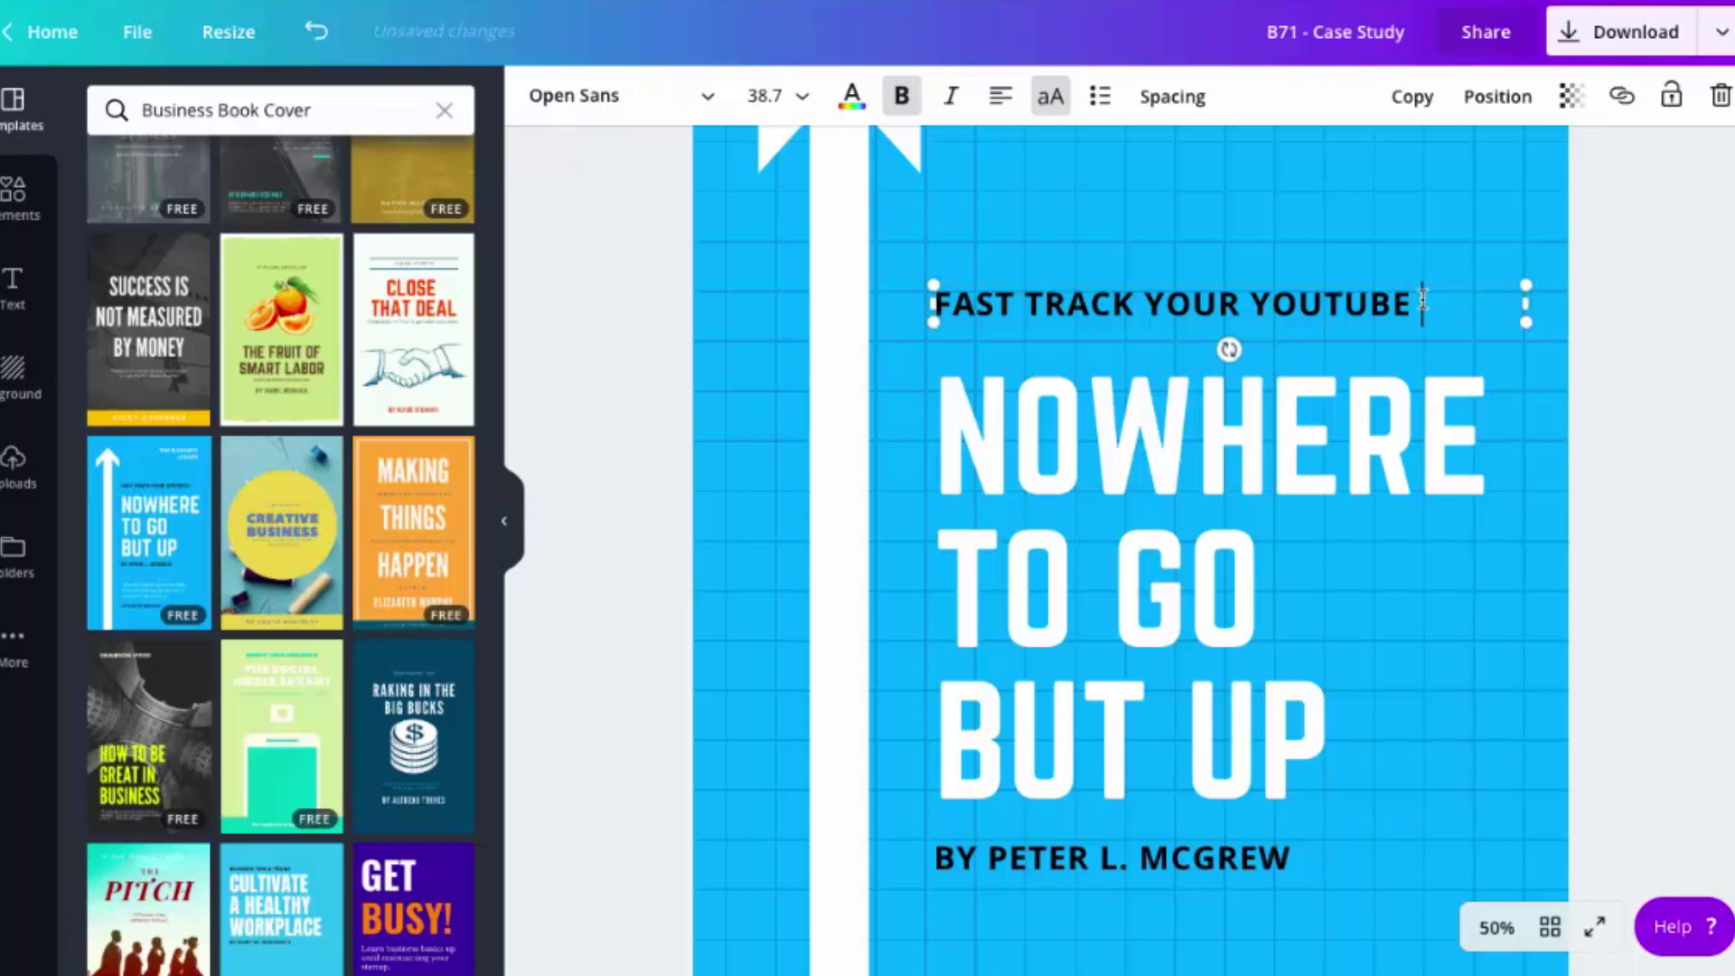
text(ROWTH)
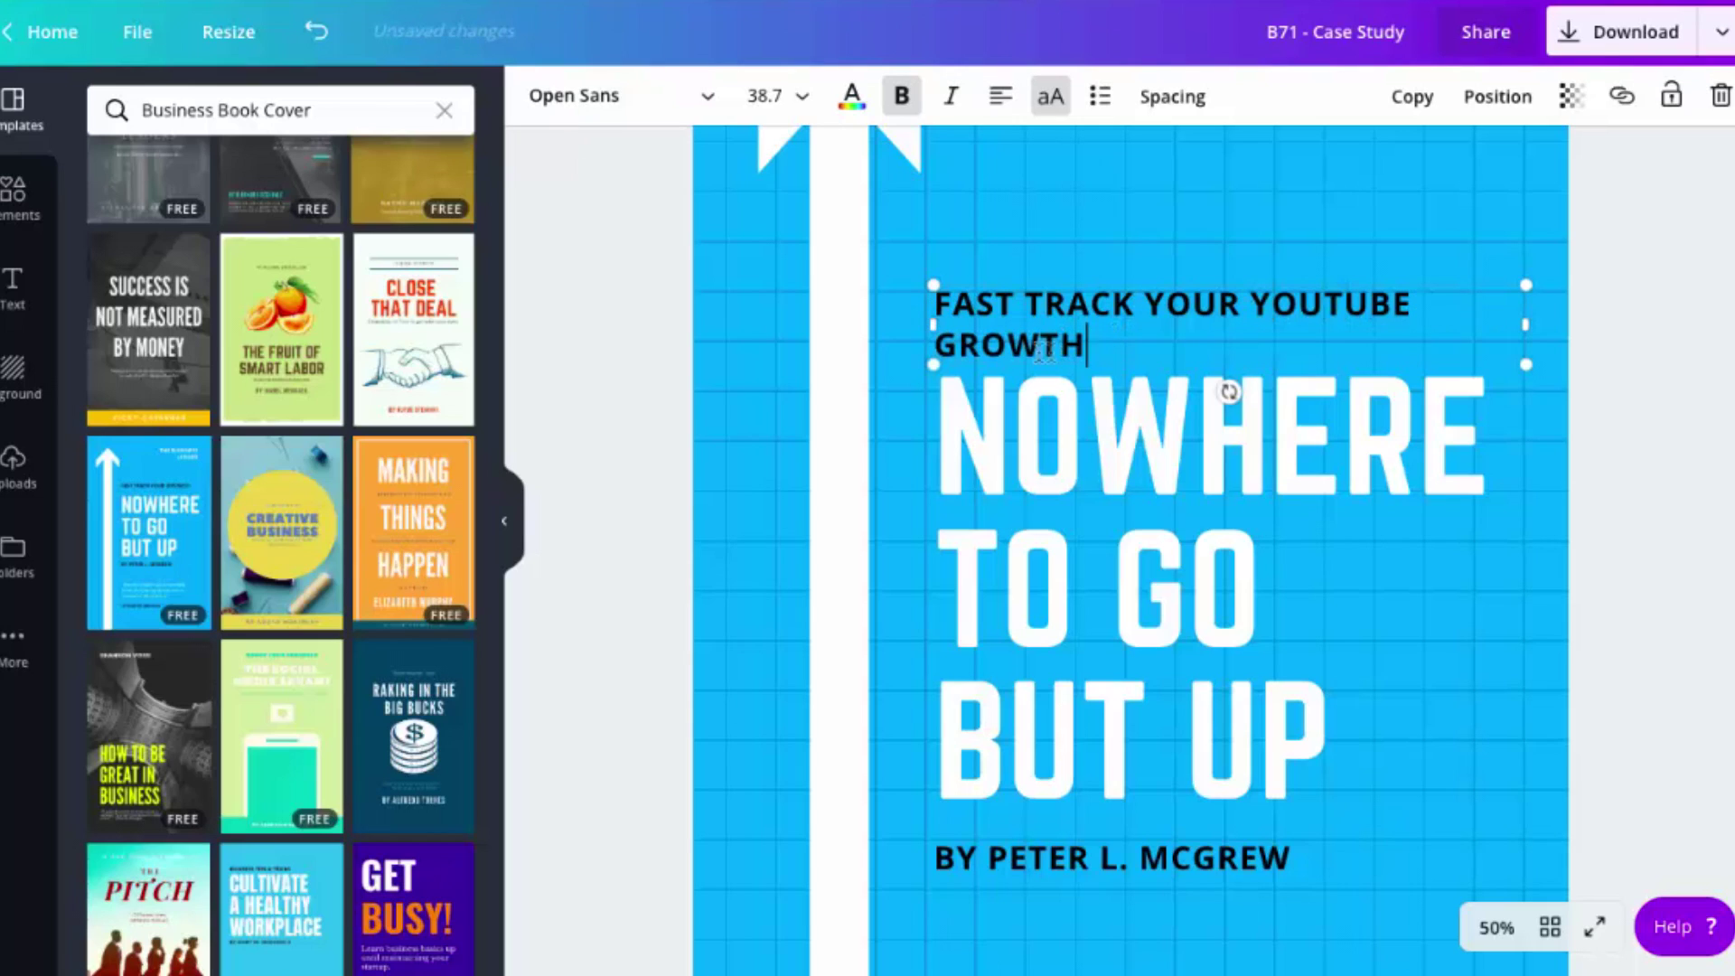
key(ctrl+a)
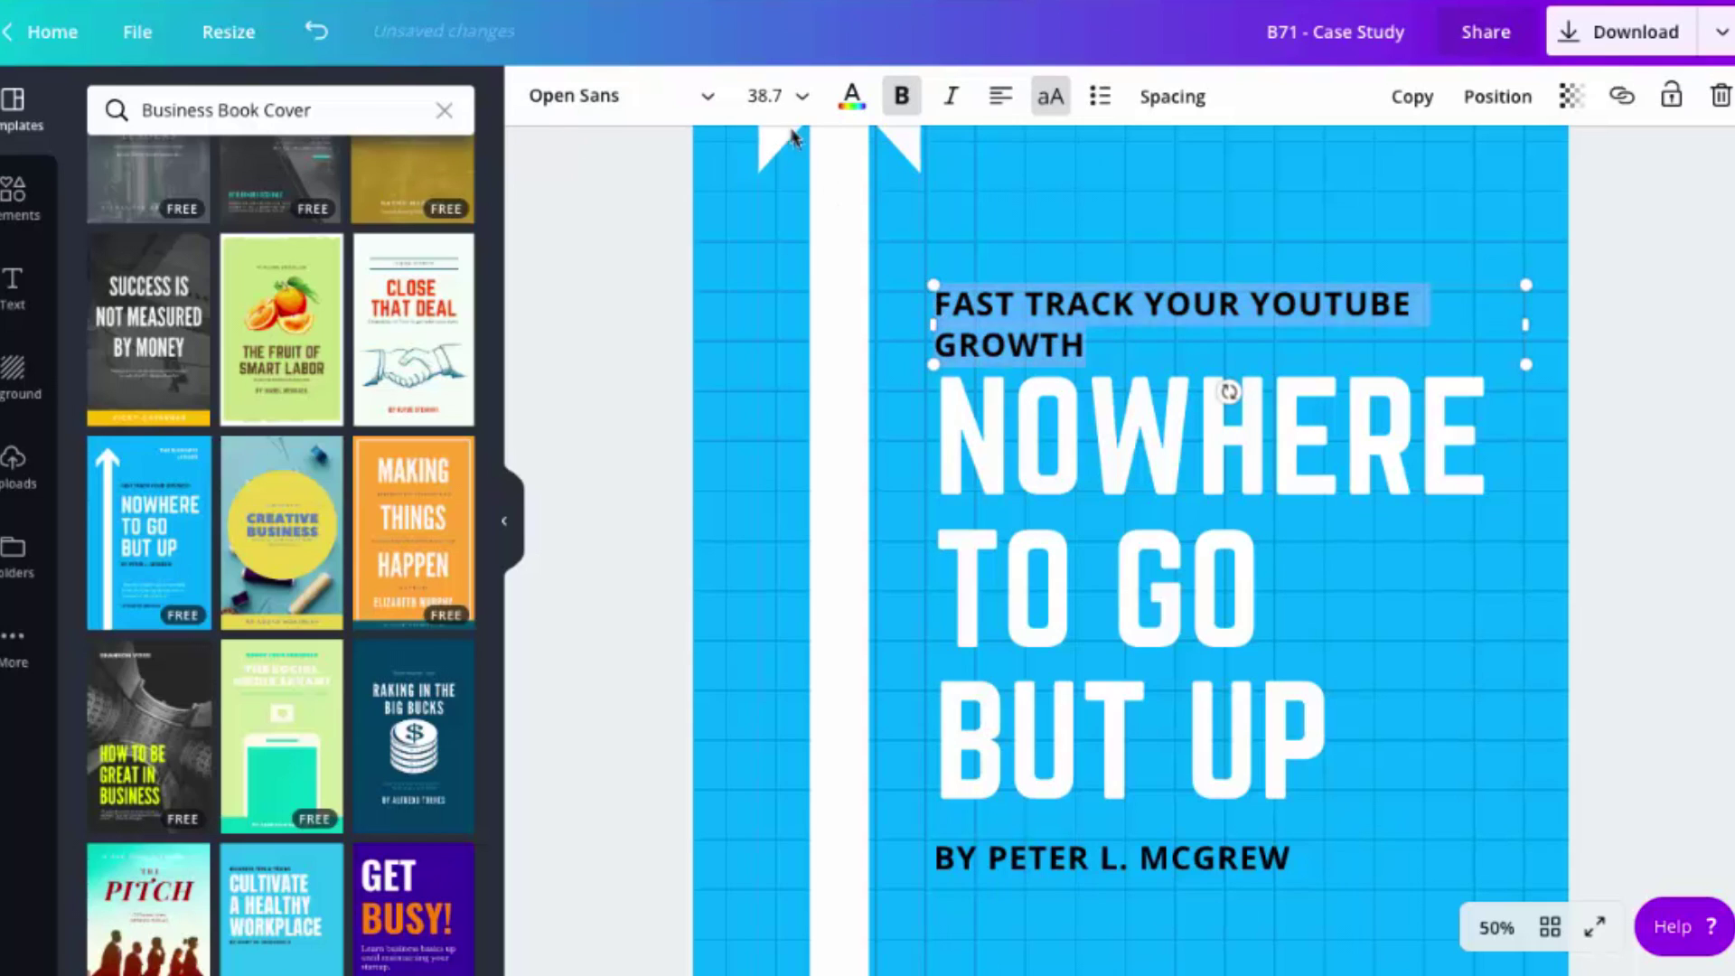
click(773, 99)
scroll(813, 502, down, 2)
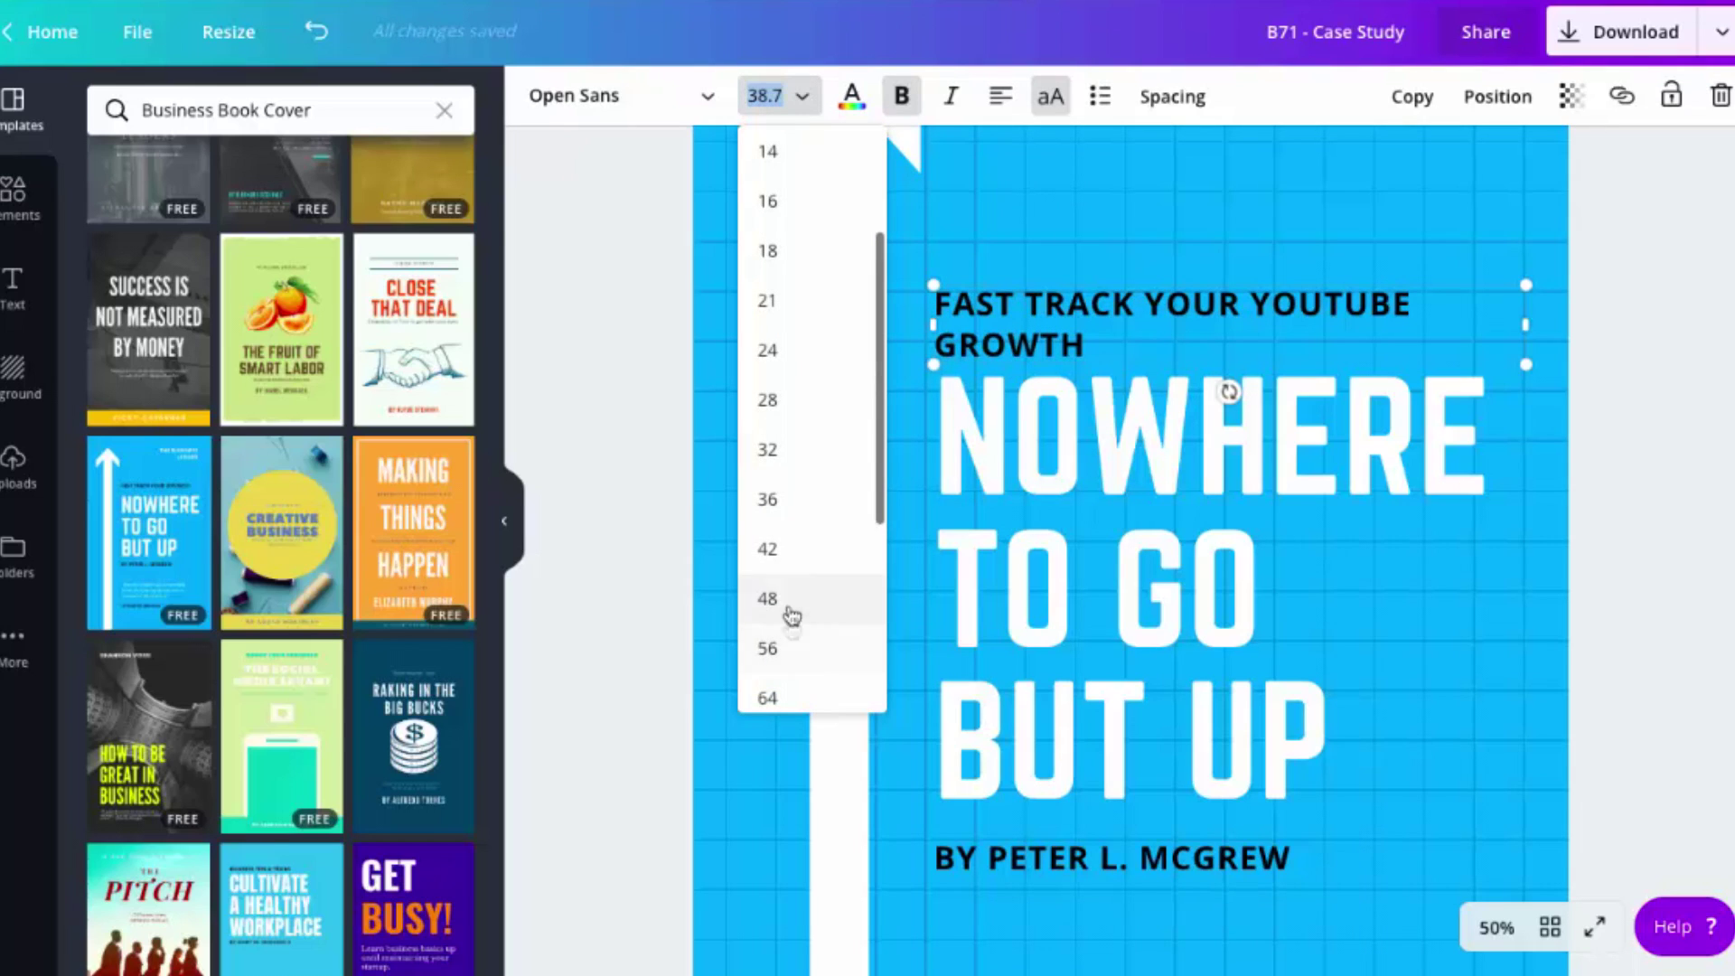
scroll(800, 481, up, 1)
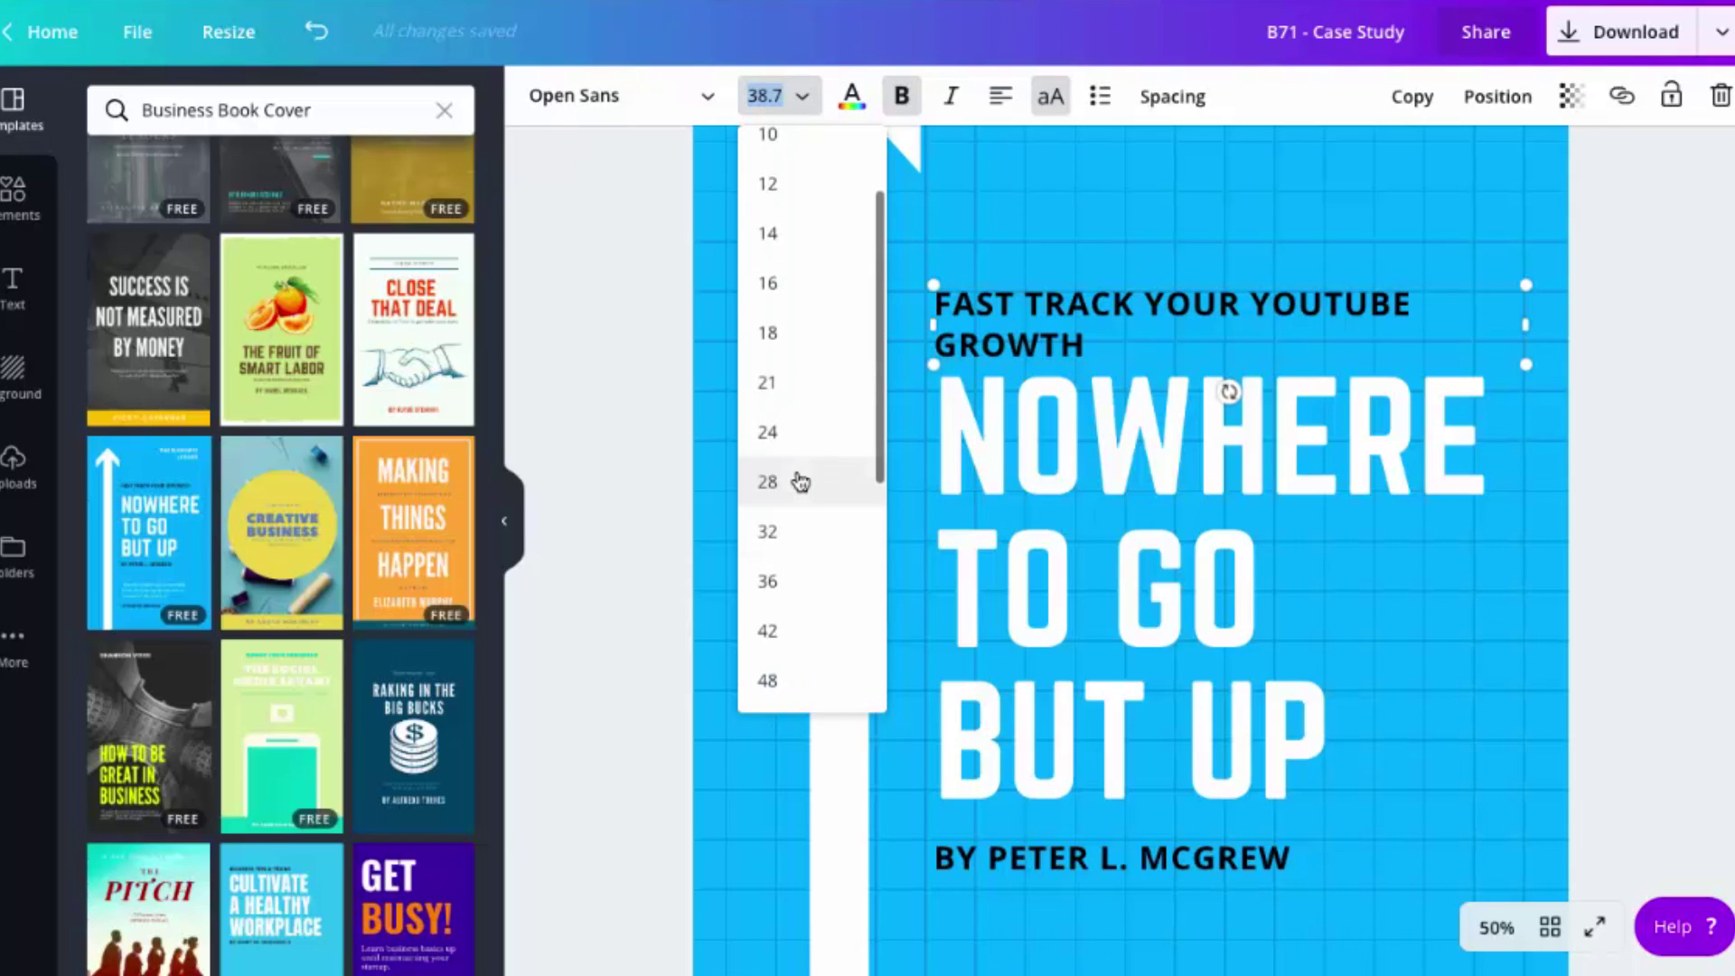
click(773, 533)
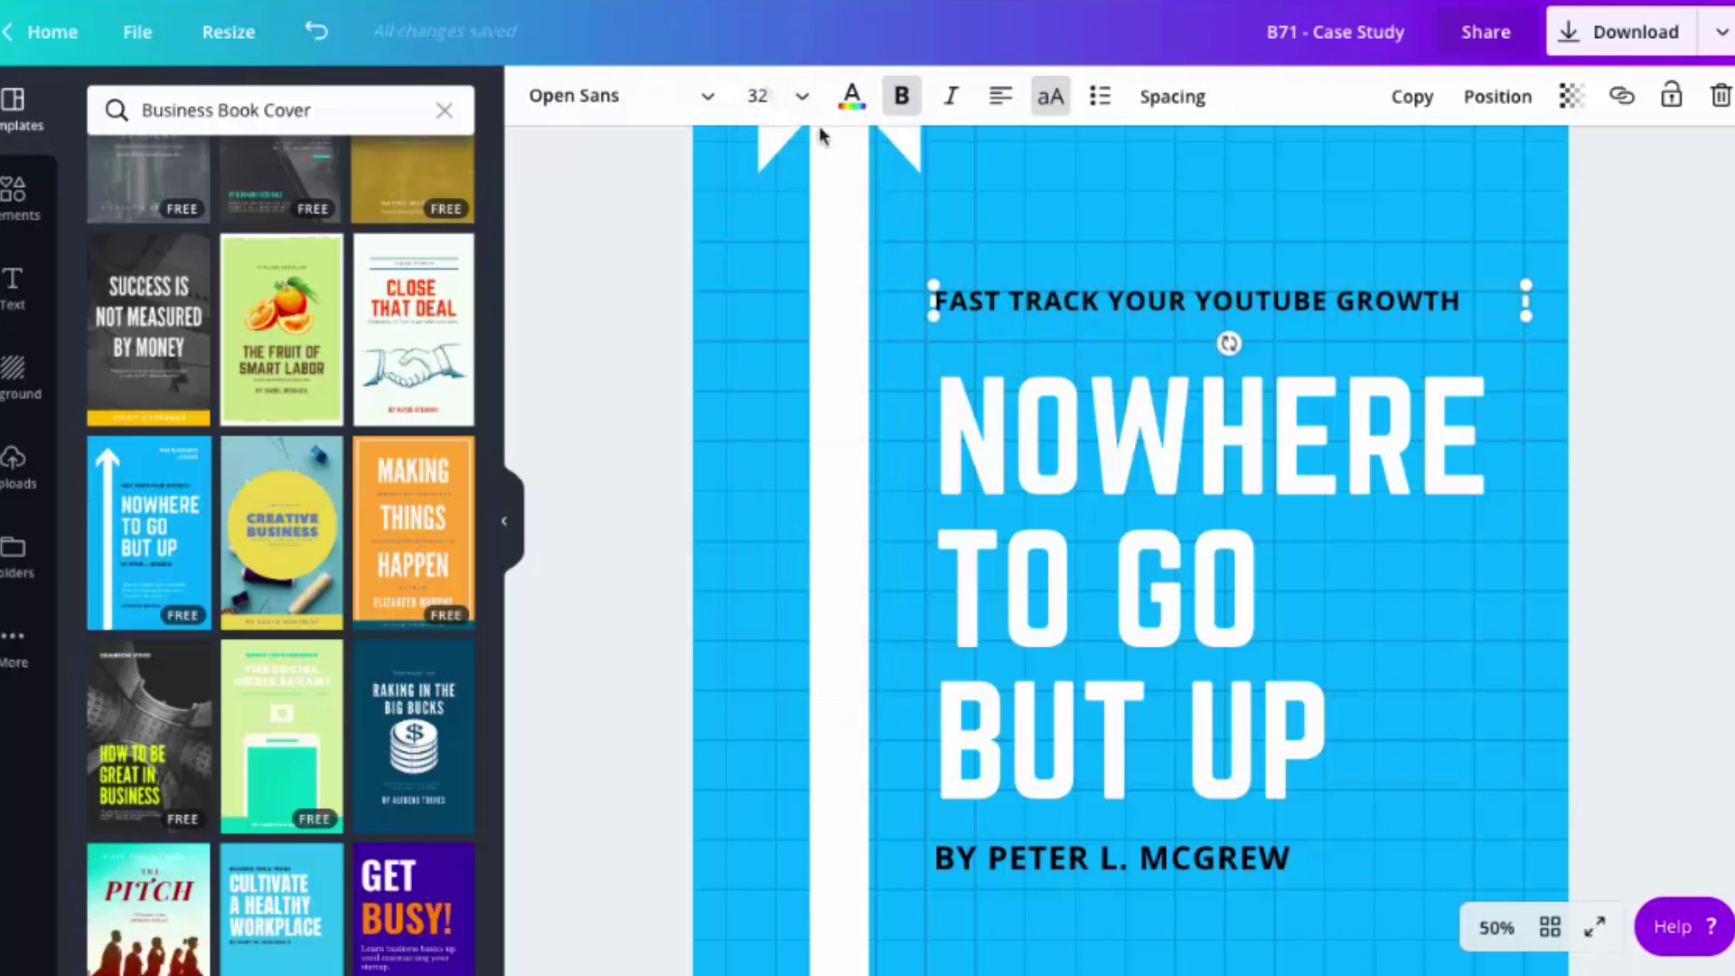
double_click(1130, 314)
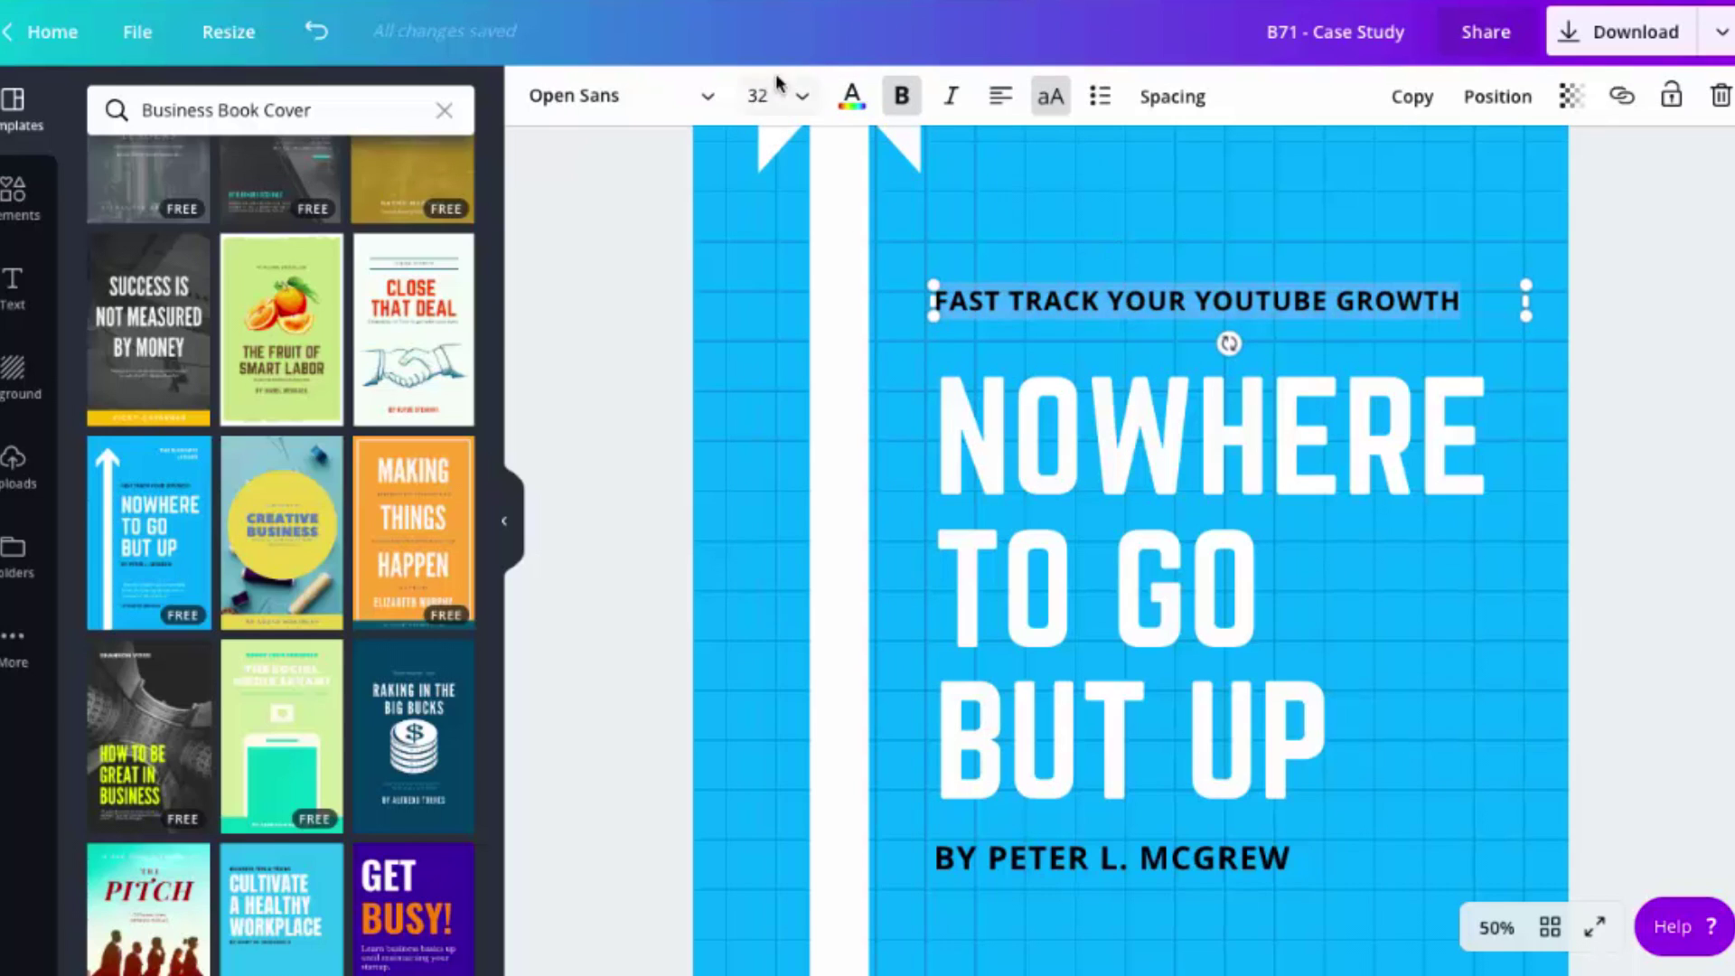
Step: Retitle the cover 5-Step Content Machine and replace the PETER L. MCGREW author line
double_click(1333, 713)
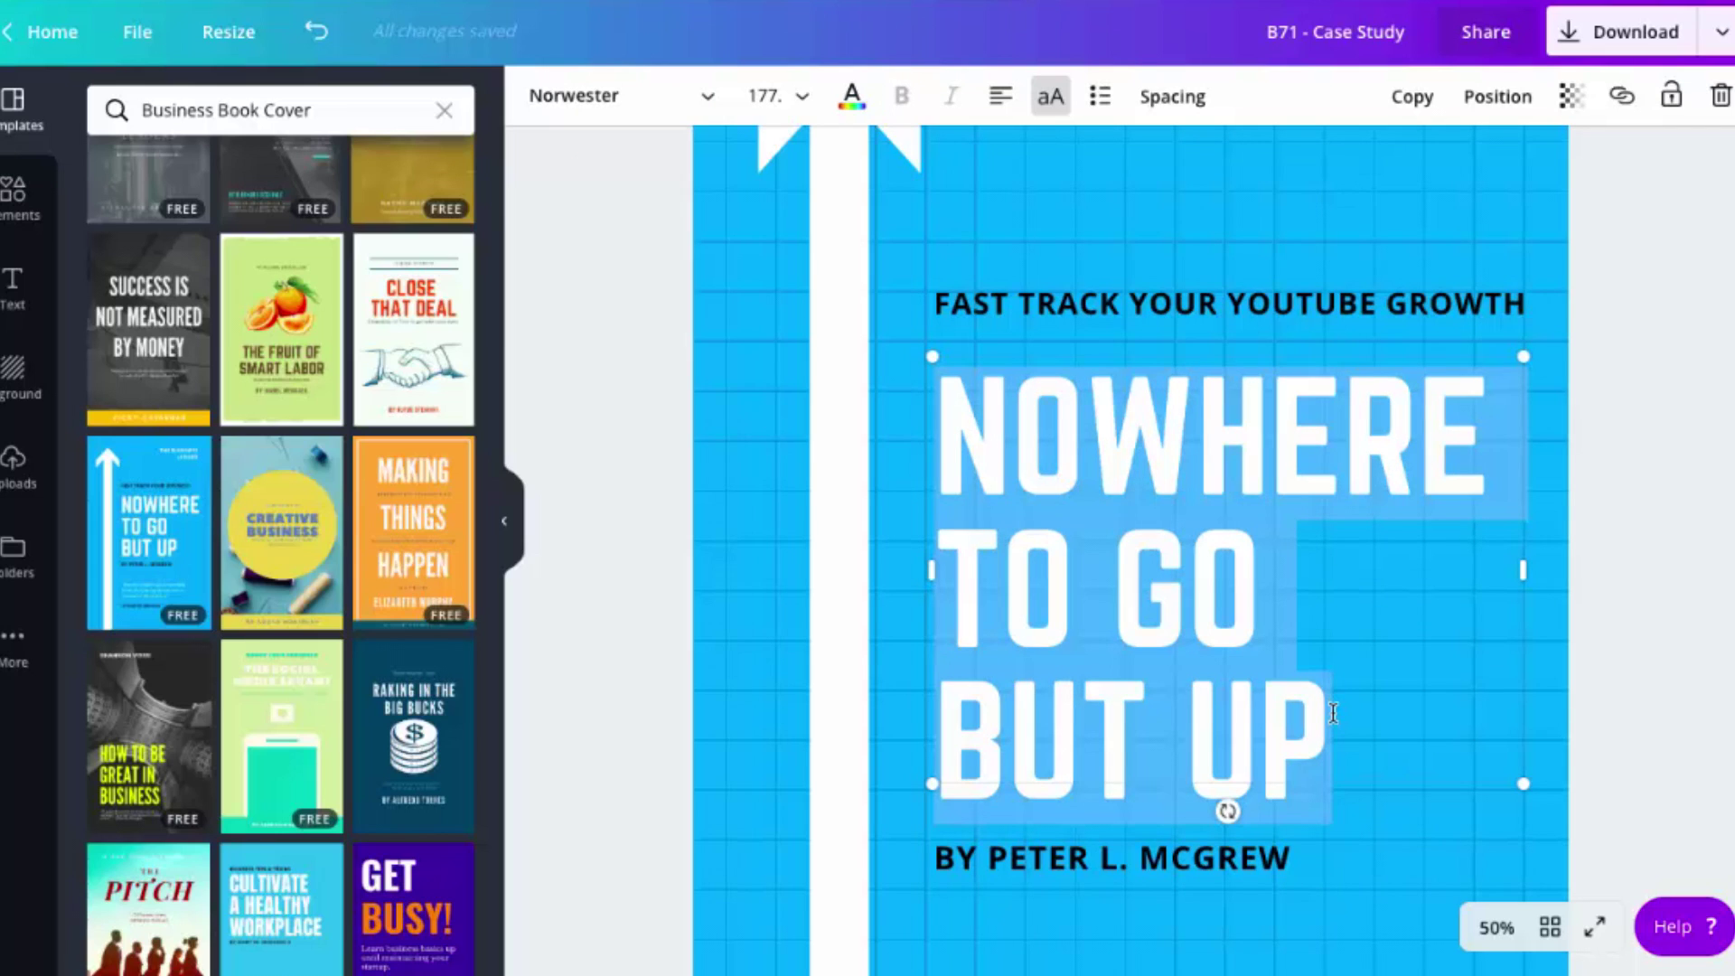
text(5-STEP CONTENT MACHINE)
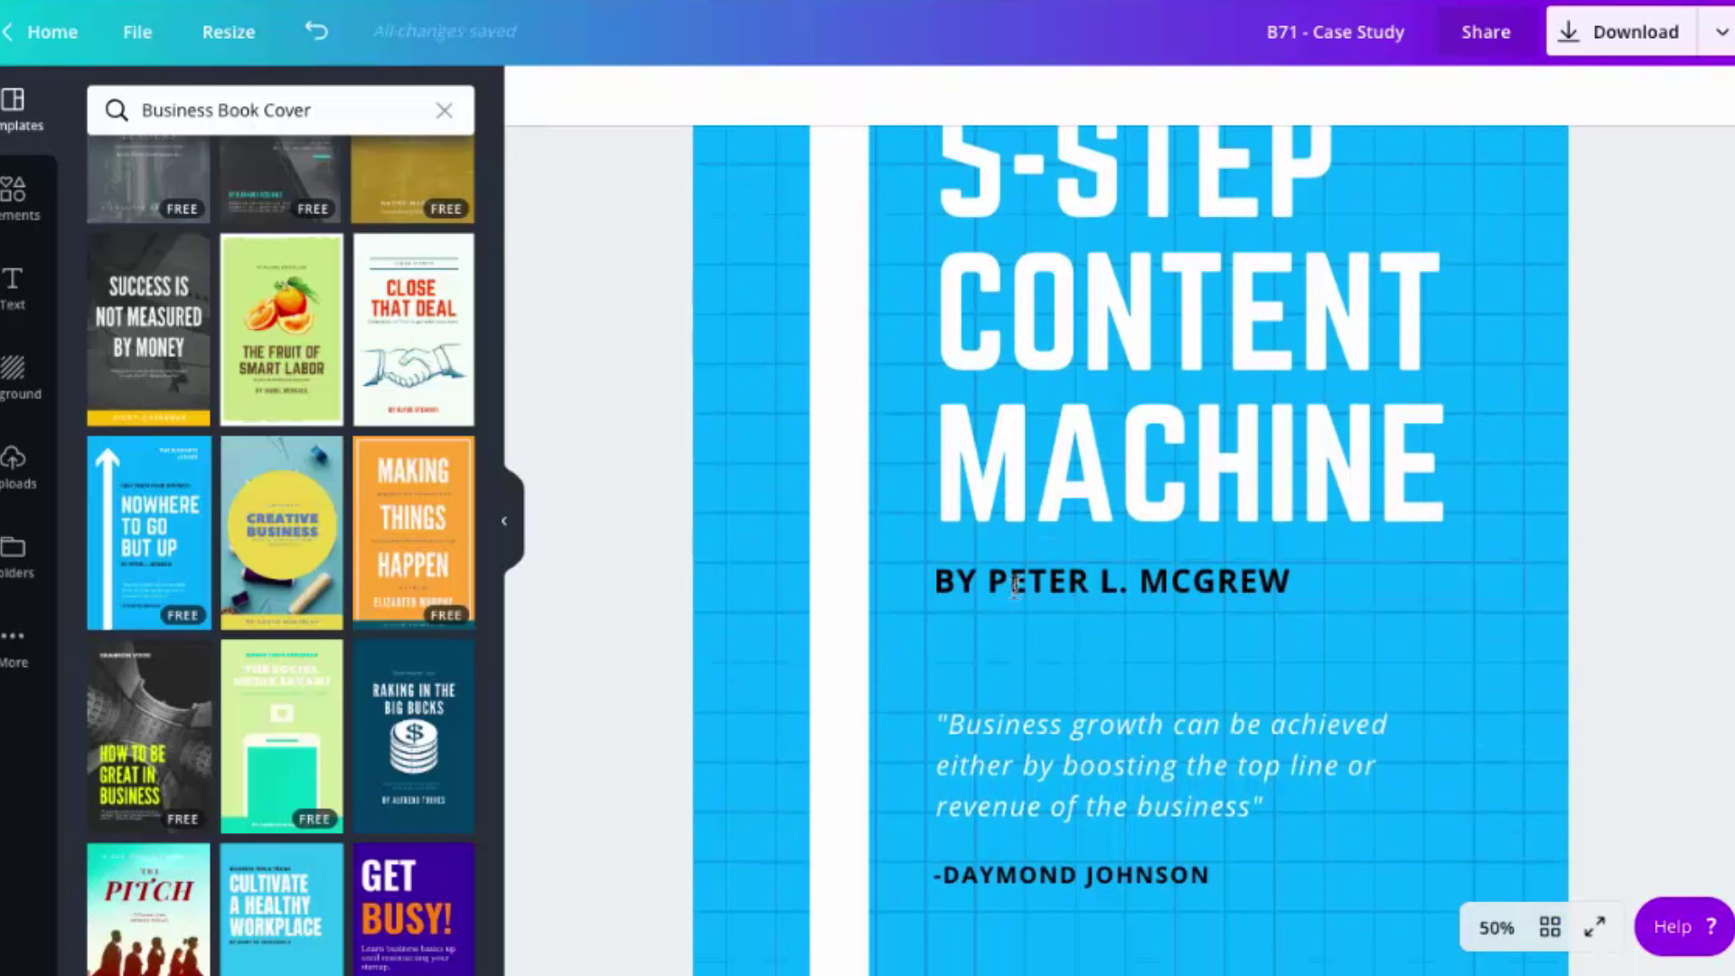
click(999, 583)
drag(992, 583, 1297, 577)
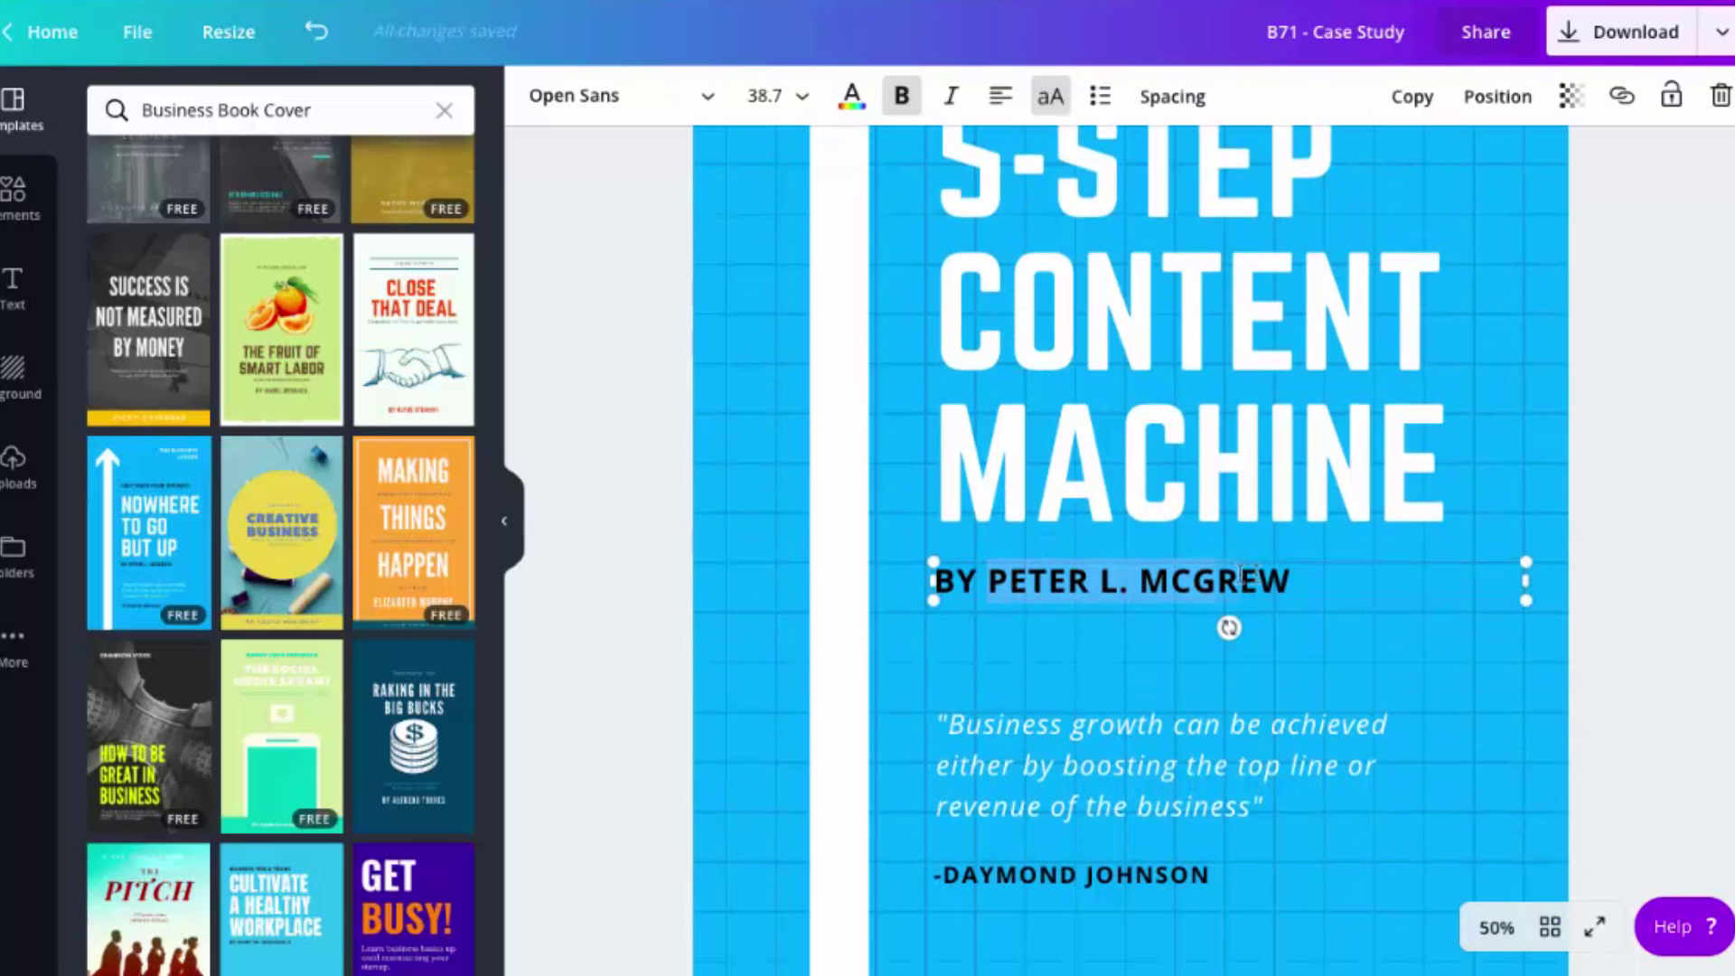
text(JASON WH)
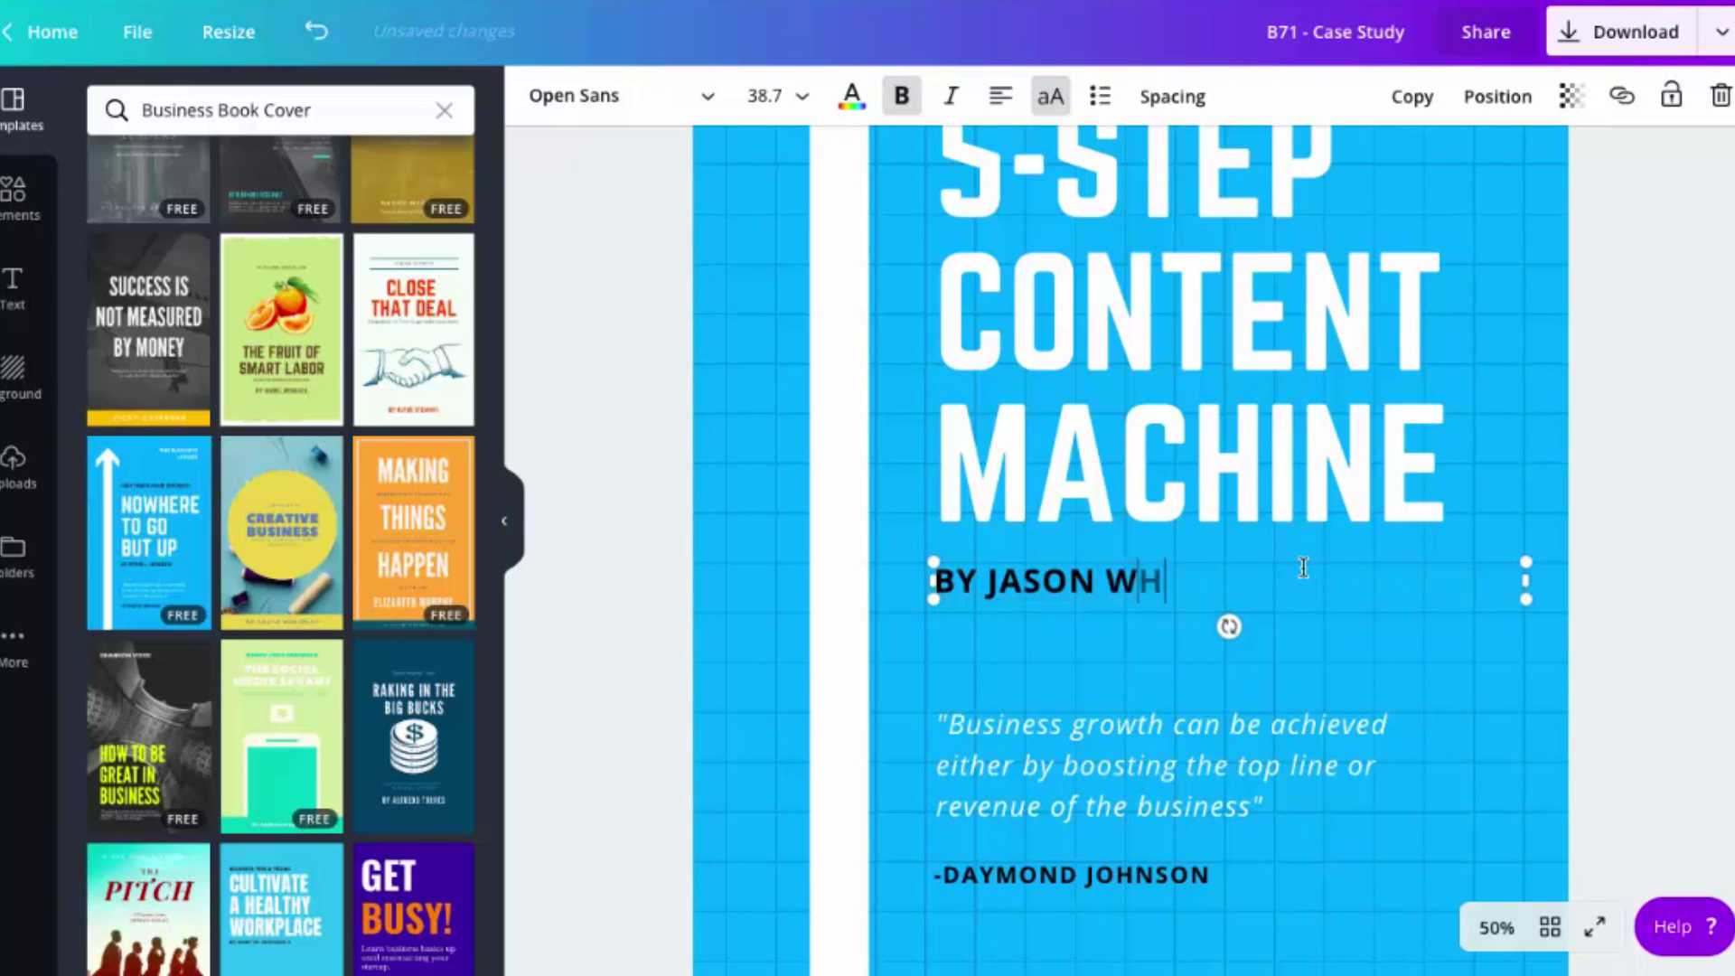
text(ALING)
scroll(1303, 566, up, 5)
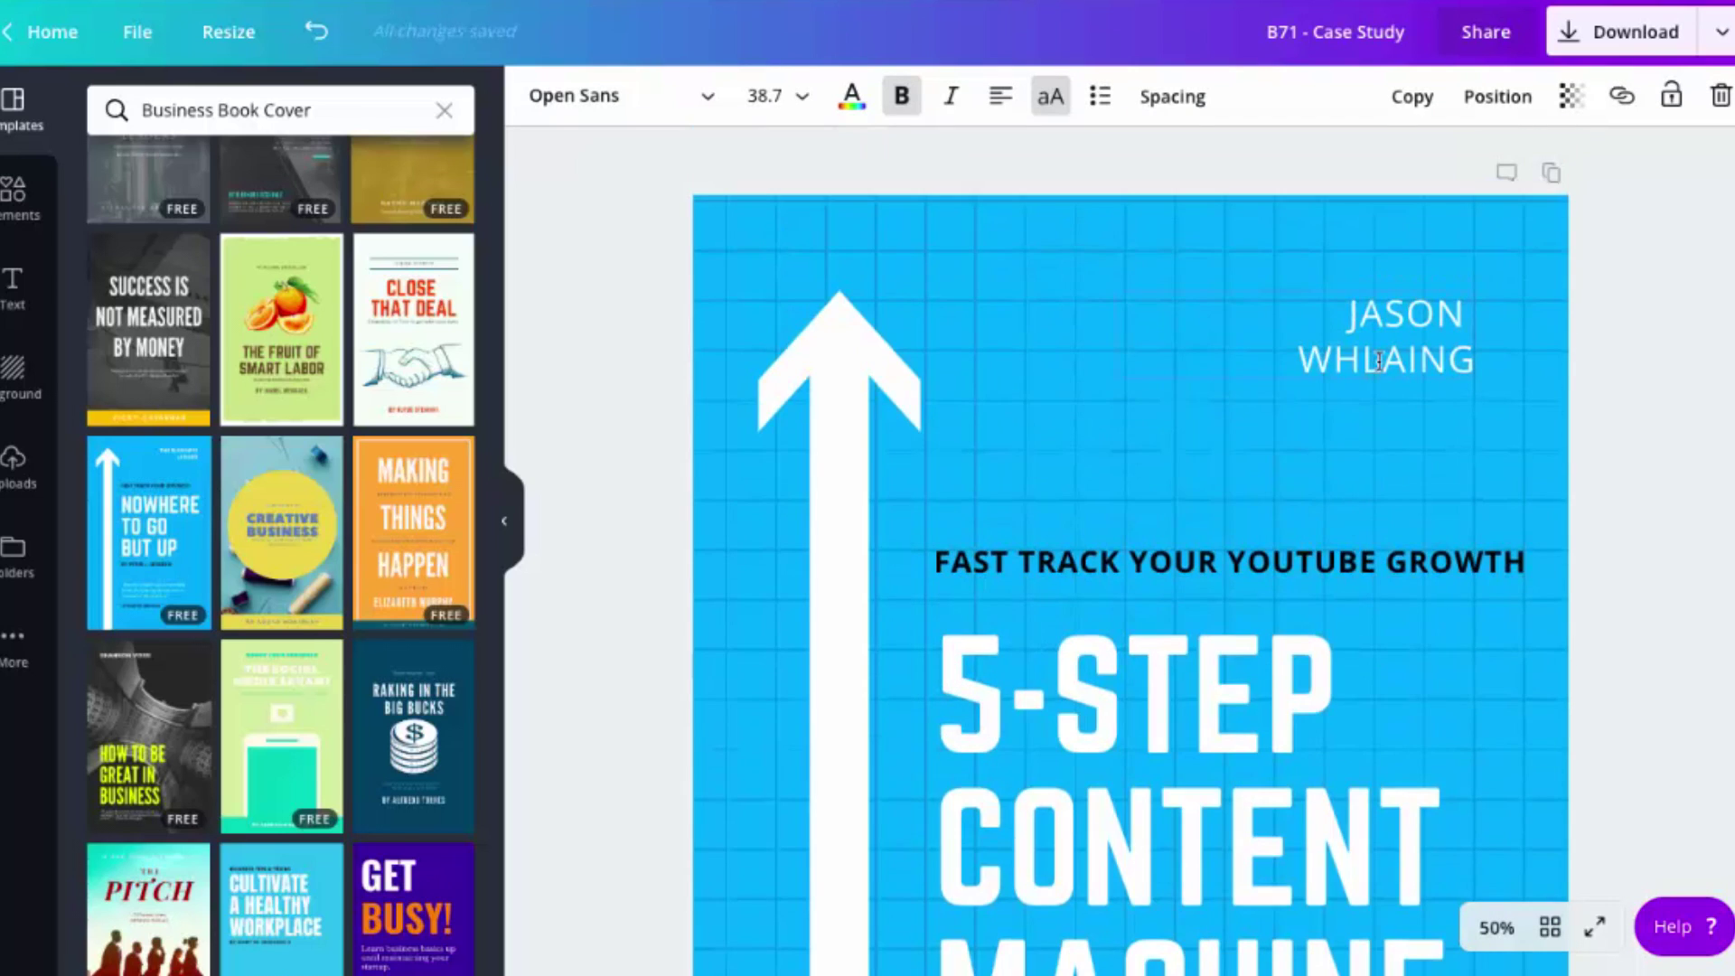
Step: Replace the top-right name text with ASPIRE NOTEBOOK COLLECTION
click(1378, 358)
double_click(1378, 360)
text(ASPIRE NOTEBOOK COLLECTION)
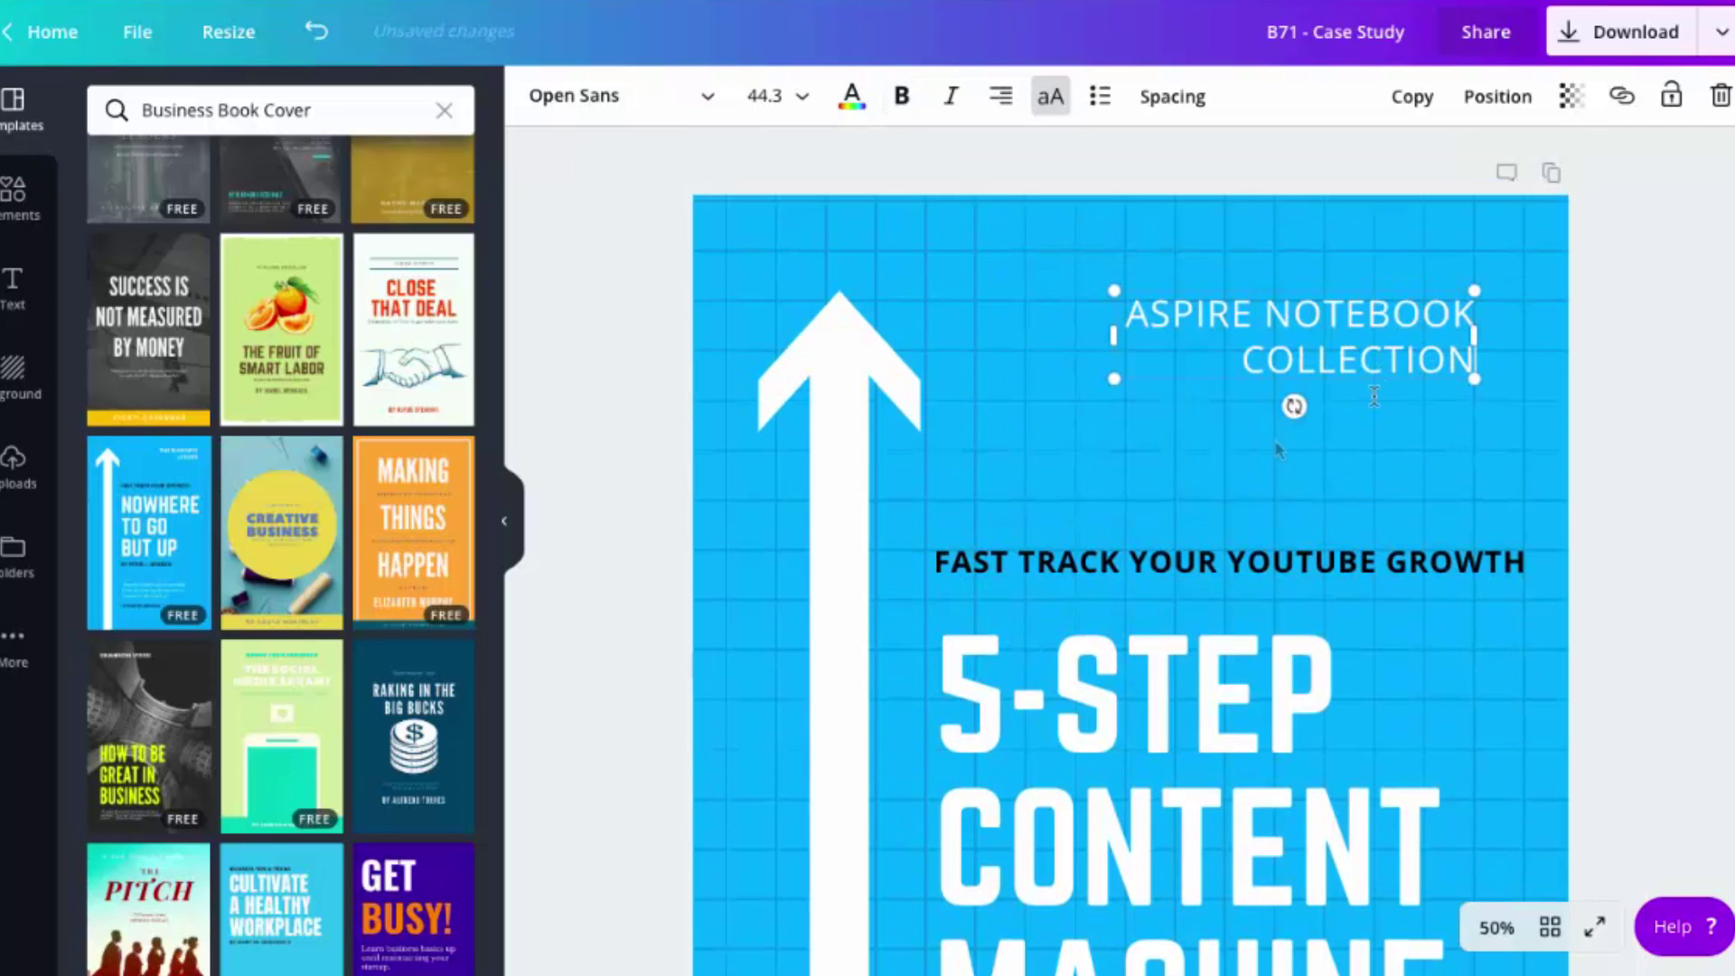
click(963, 475)
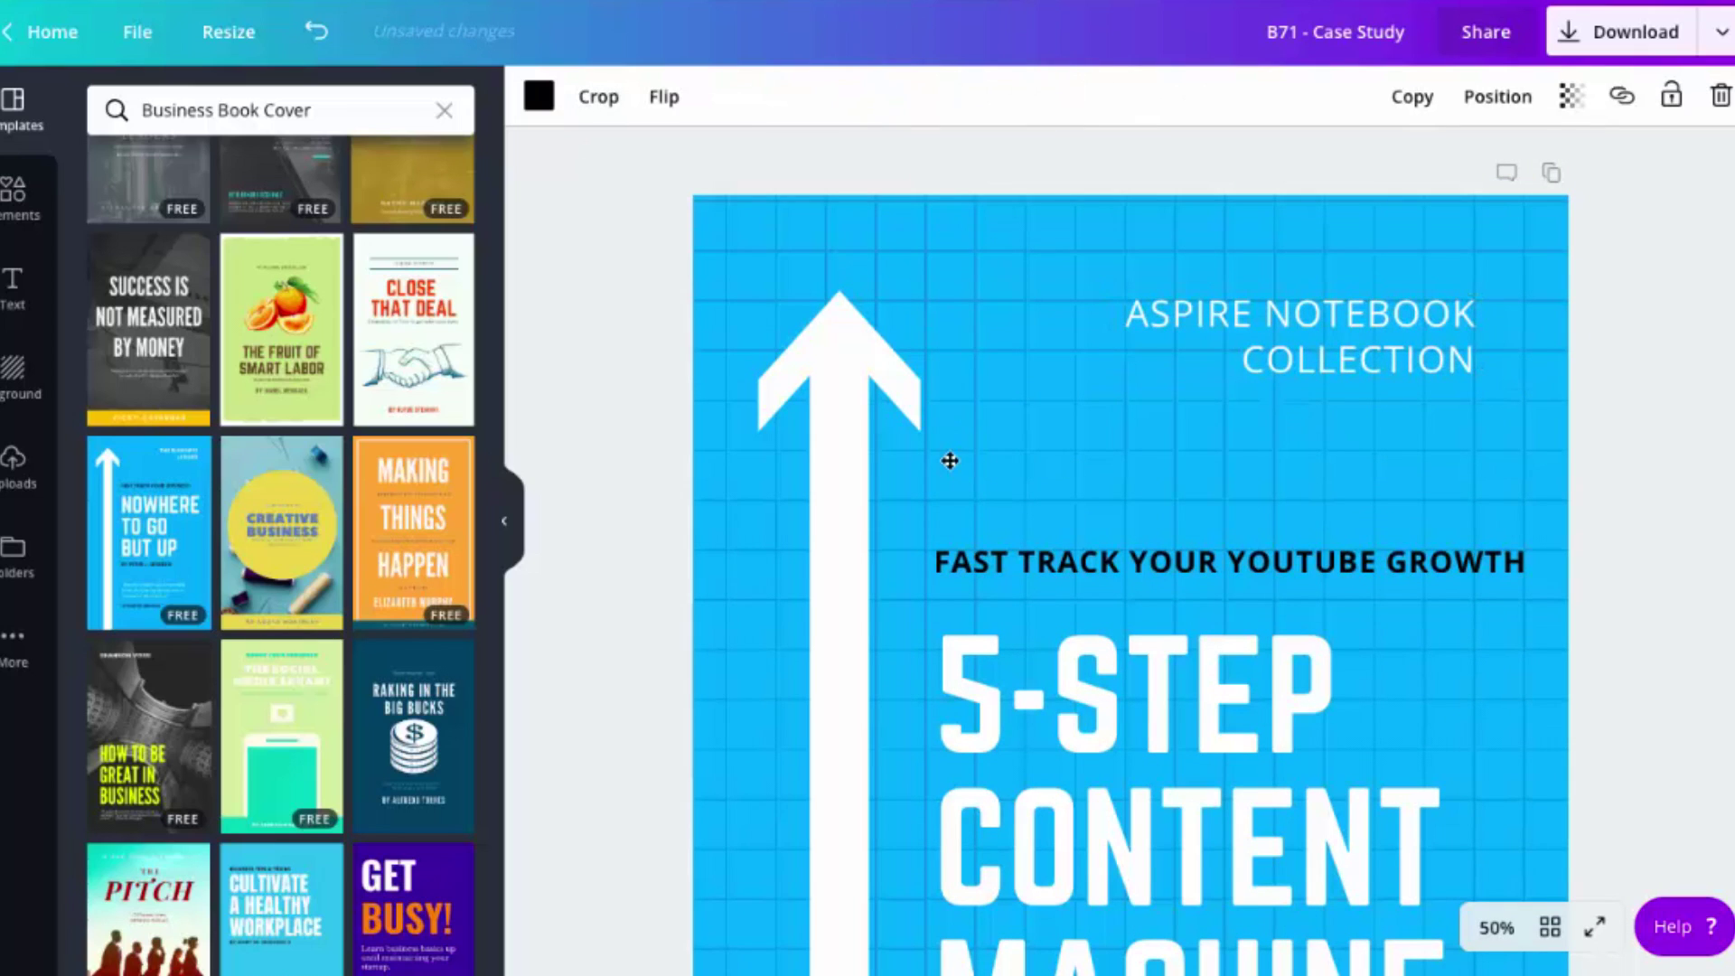
scroll(950, 461, down, 3)
scroll(949, 461, down, 2)
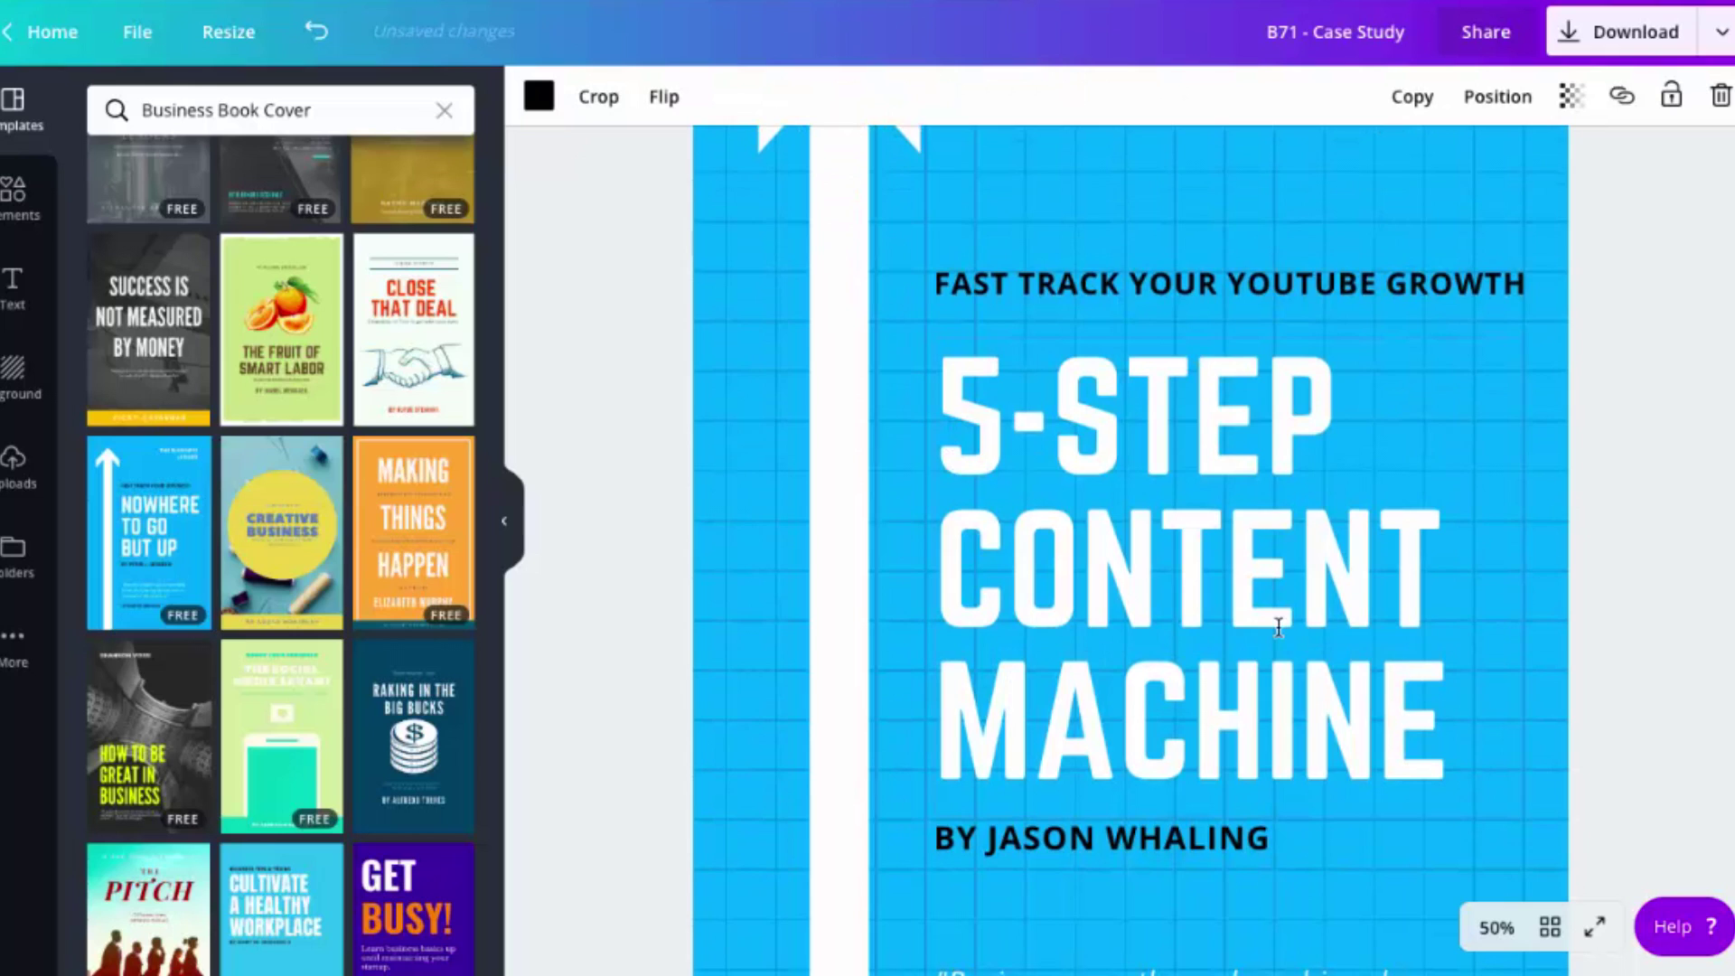
scroll(1276, 626, down, 3)
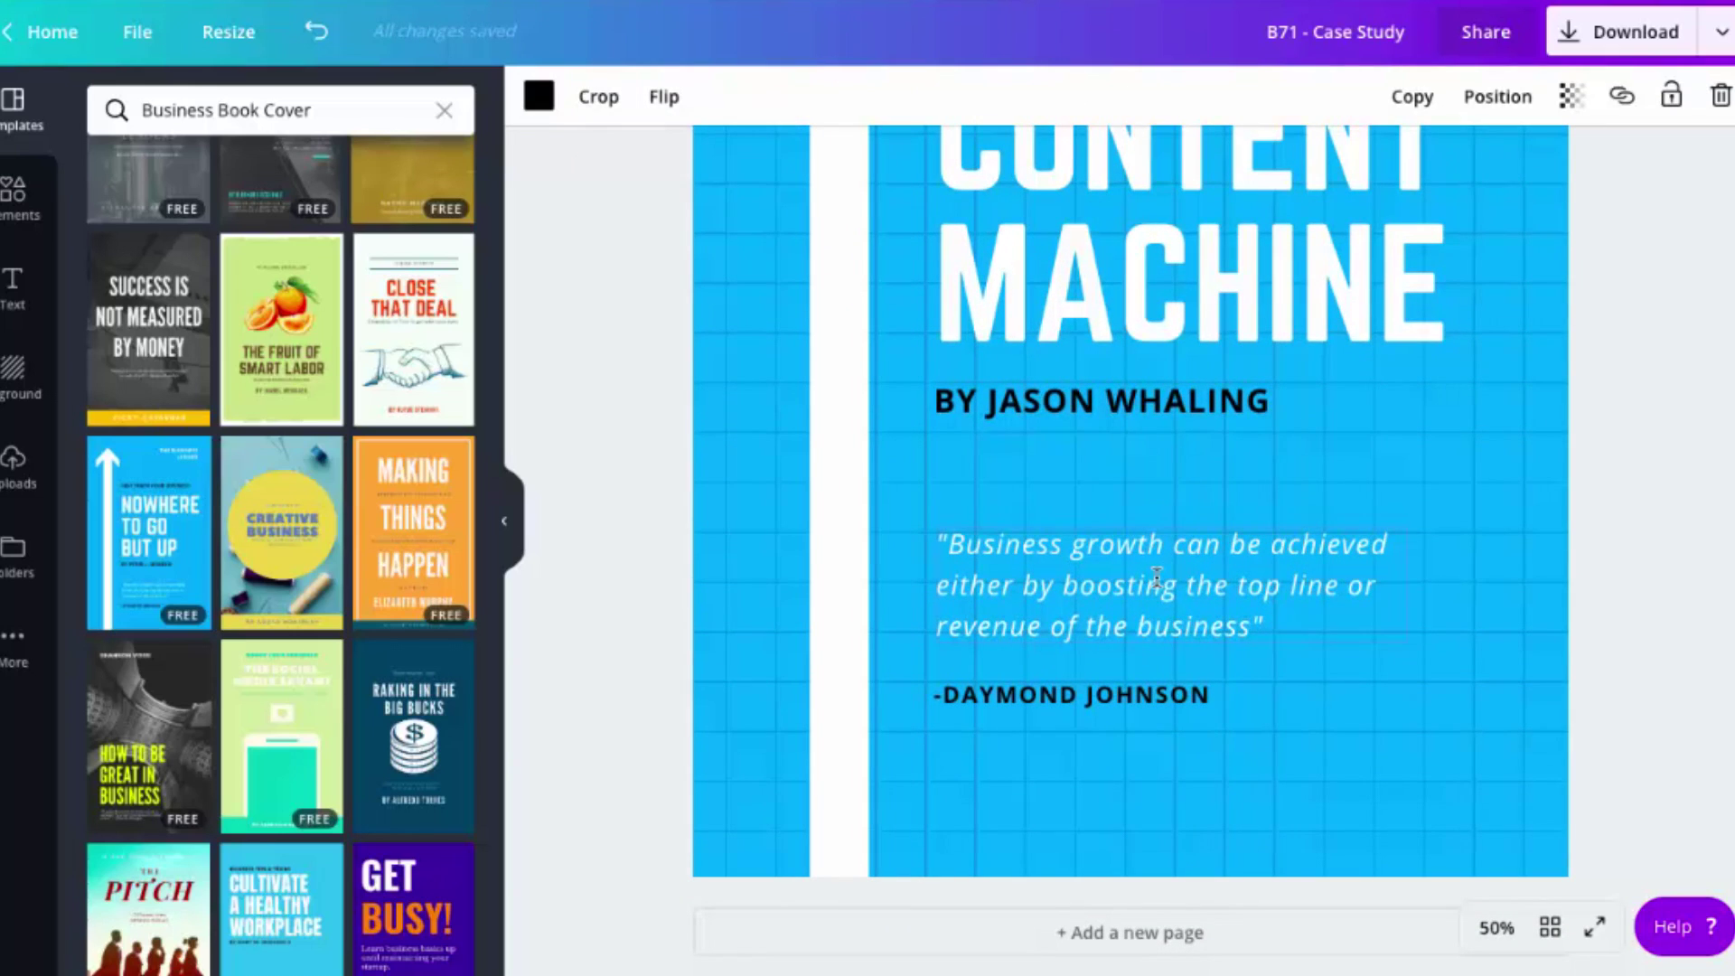
Step: Delete the quote text and the -DAYMOND JOHNSON attribution
double_click(1157, 579)
key(BackSpace)
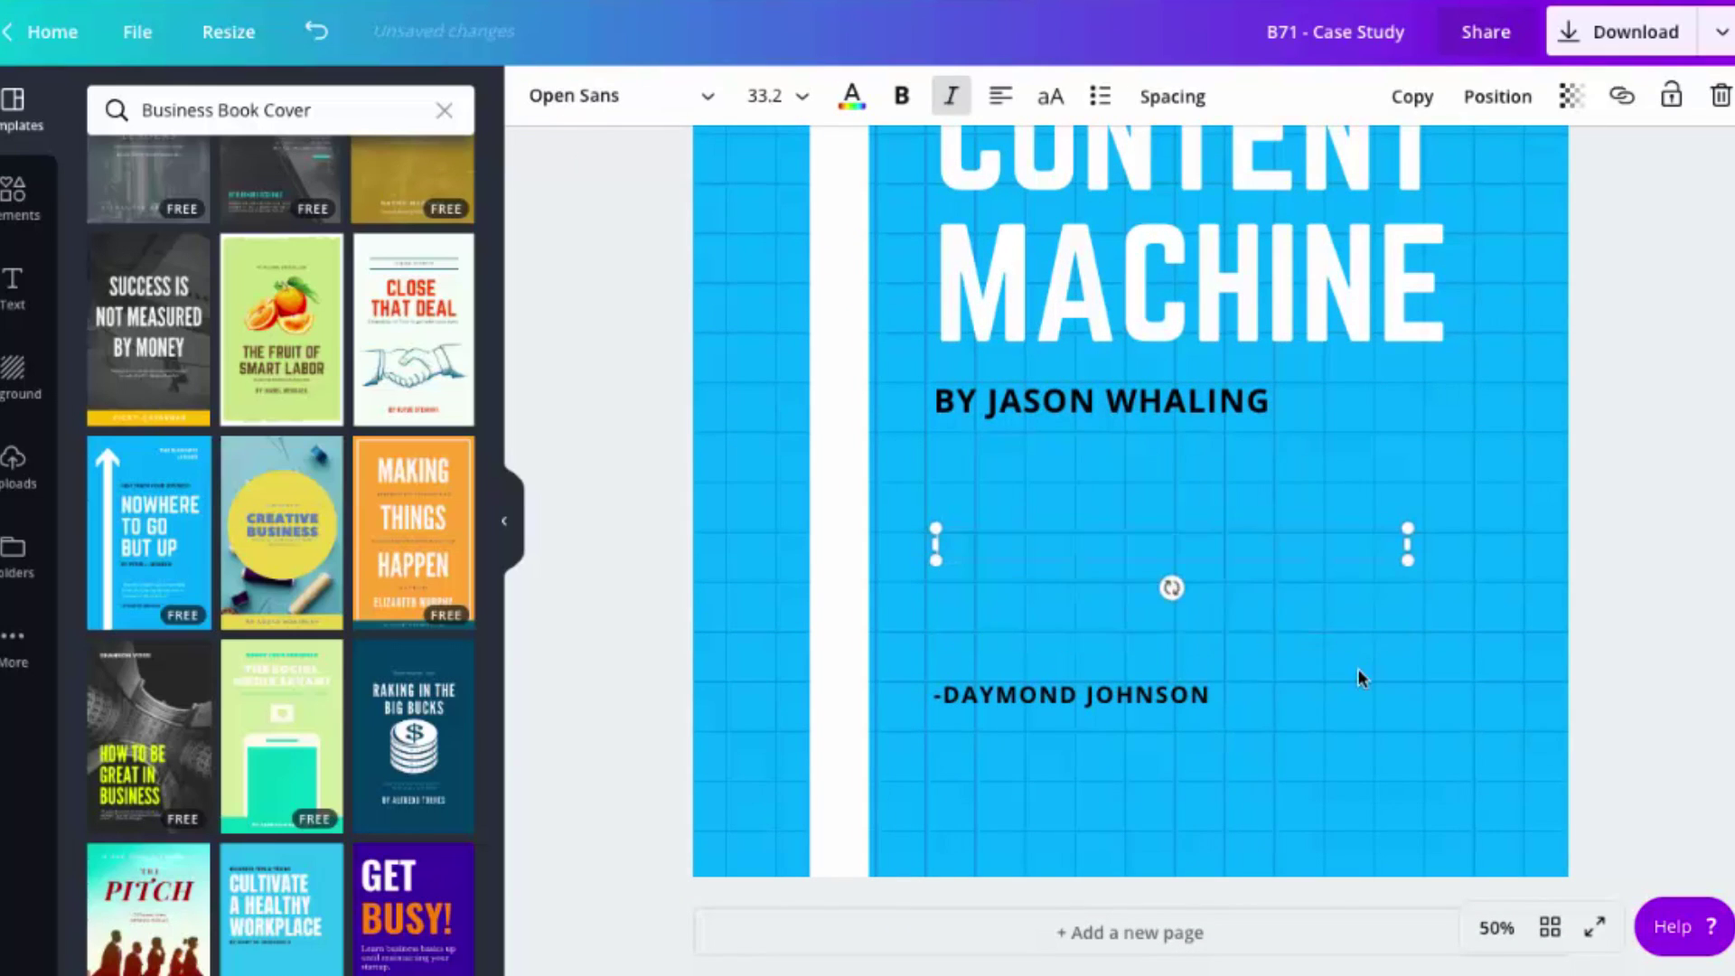
double_click(1156, 695)
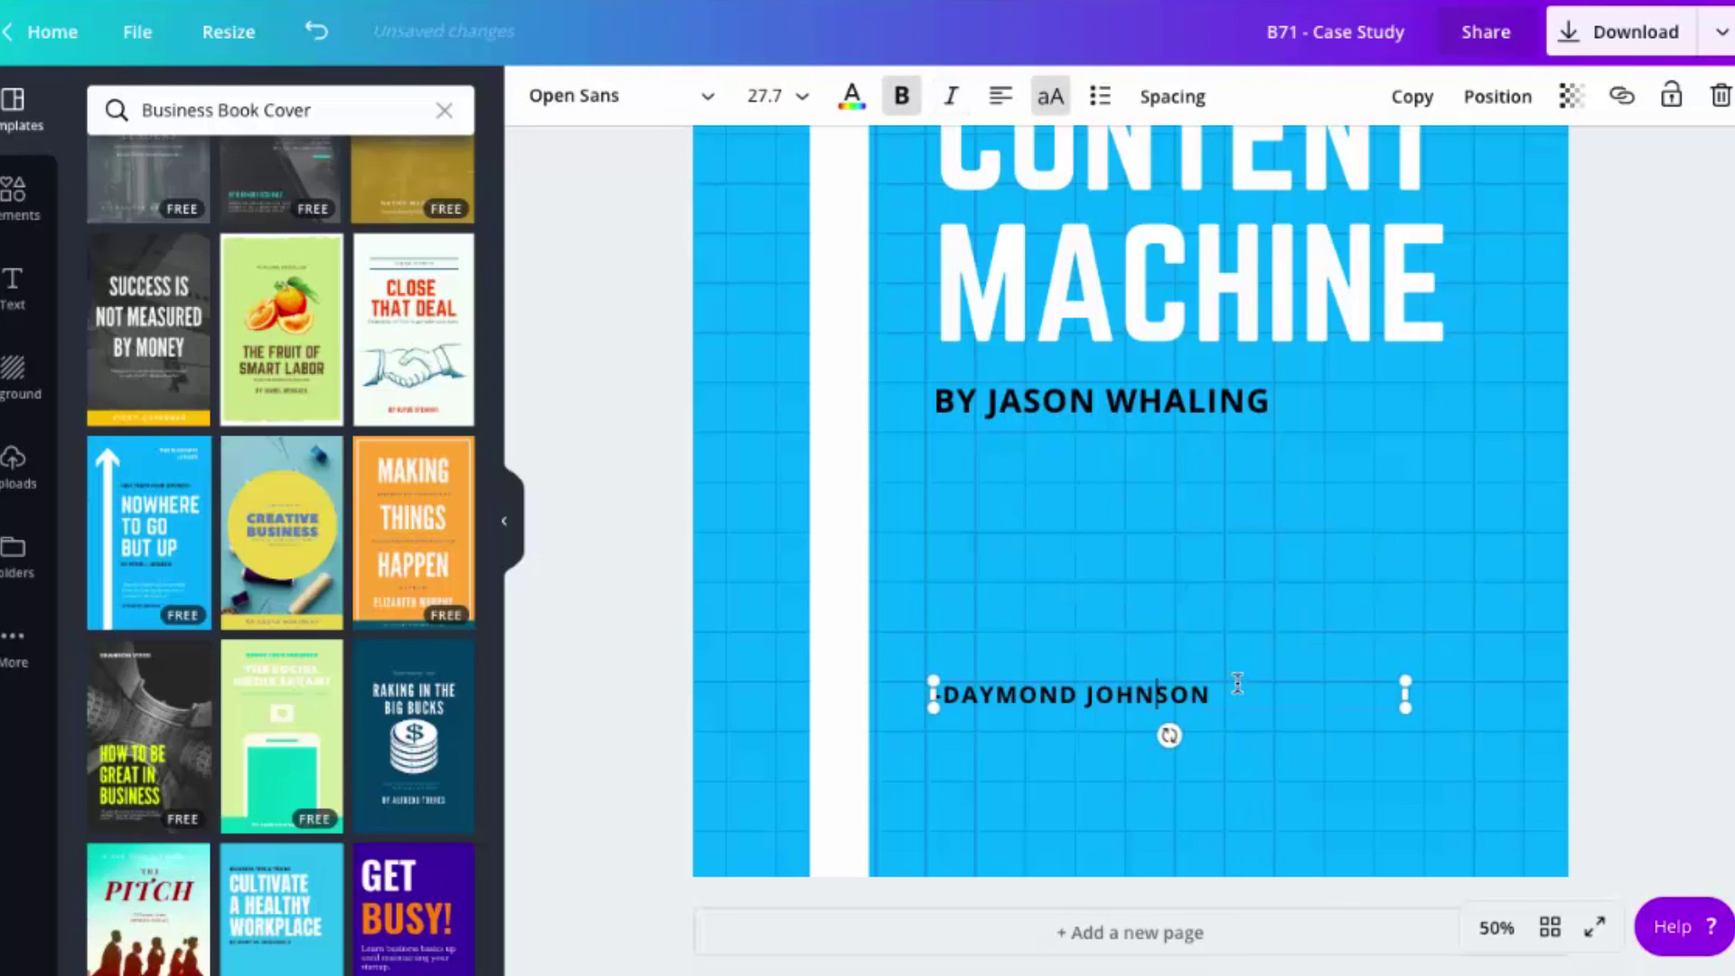
key(Delete)
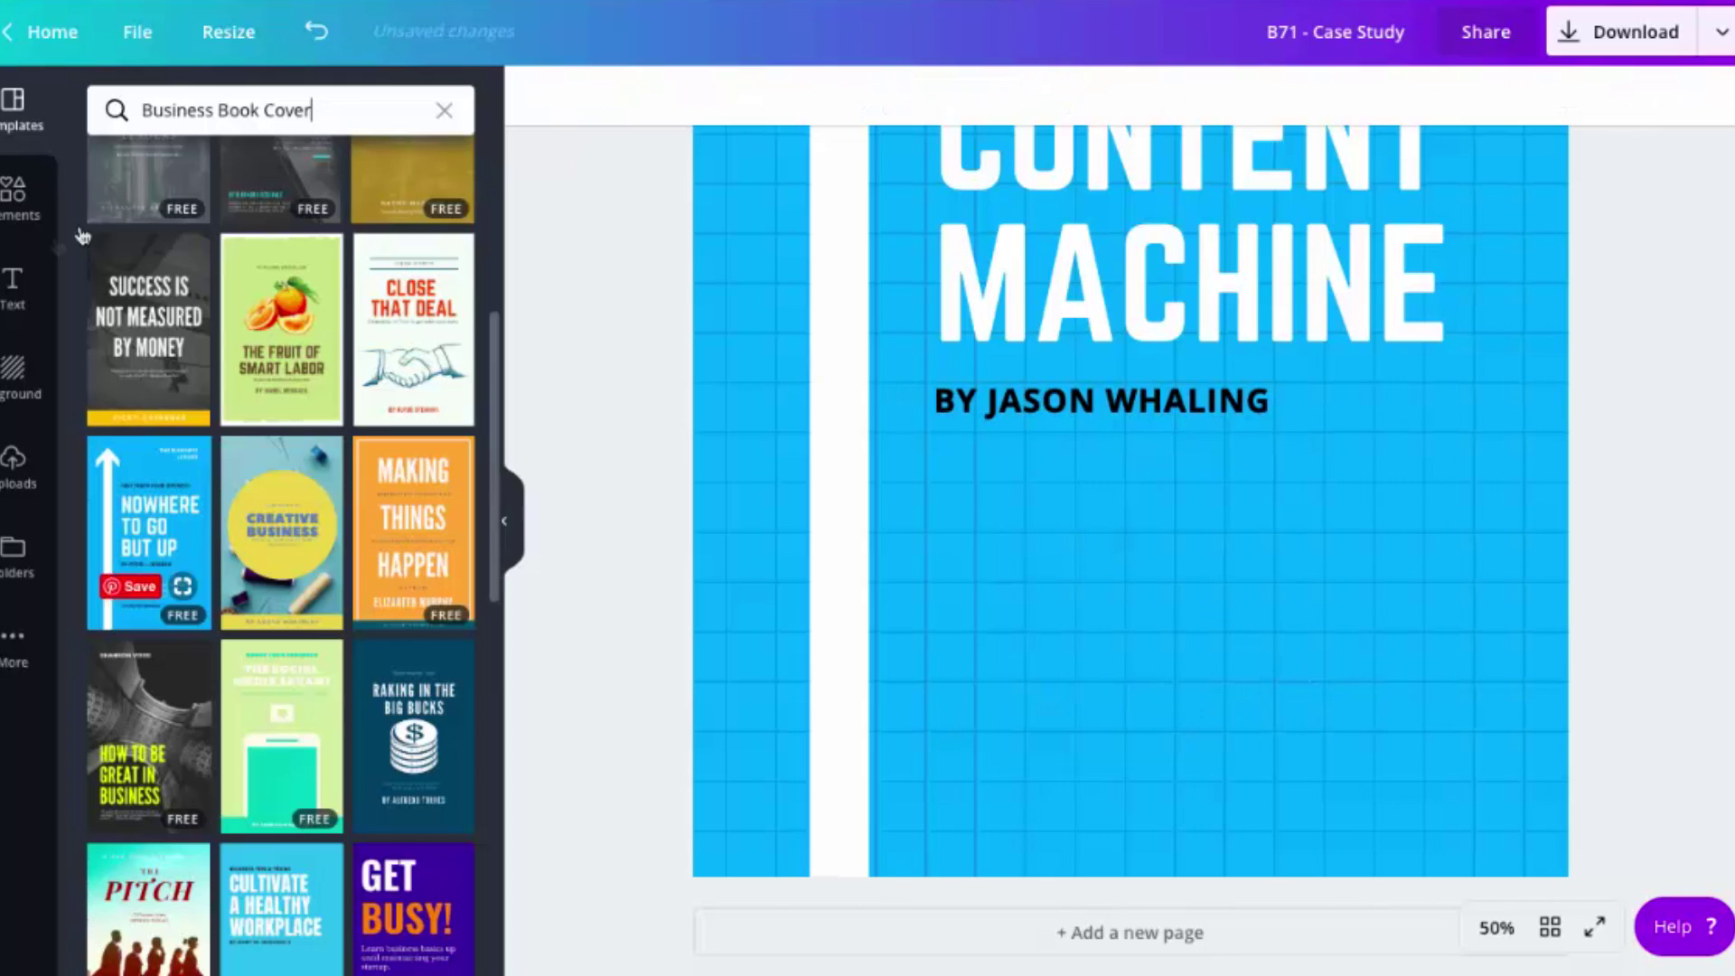
Step: Search Elements for 'youtube' and add the red play-button graphic
click(11, 219)
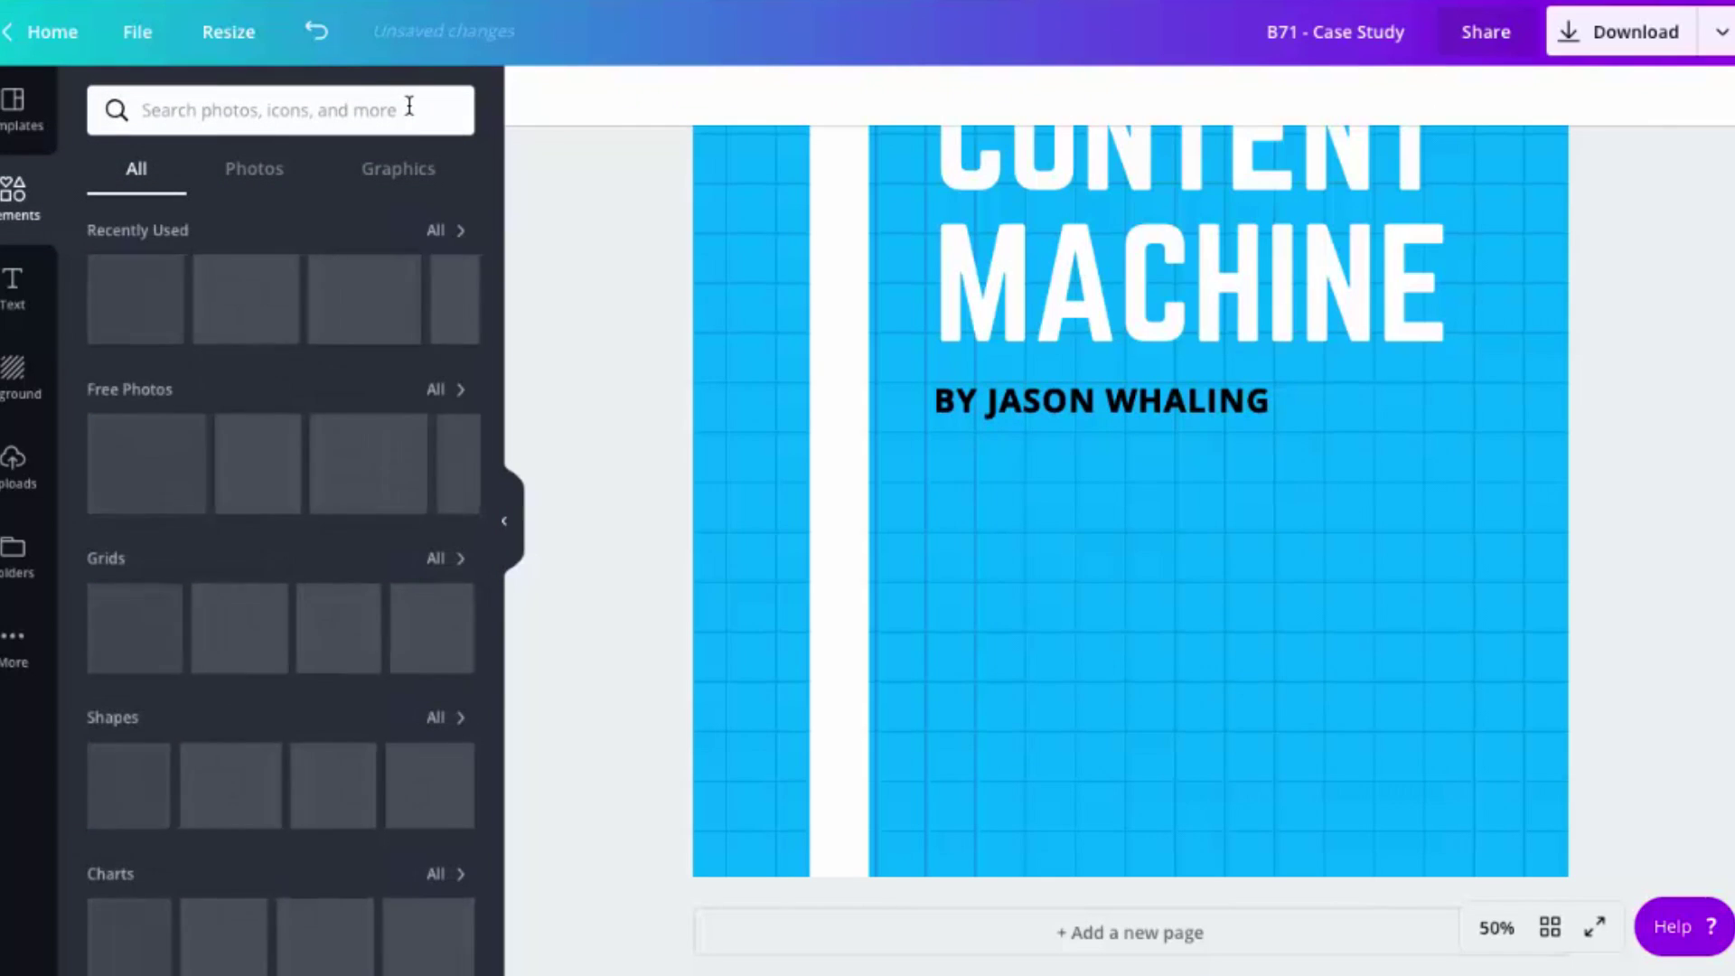
click(408, 106)
text(youtube)
key(Return)
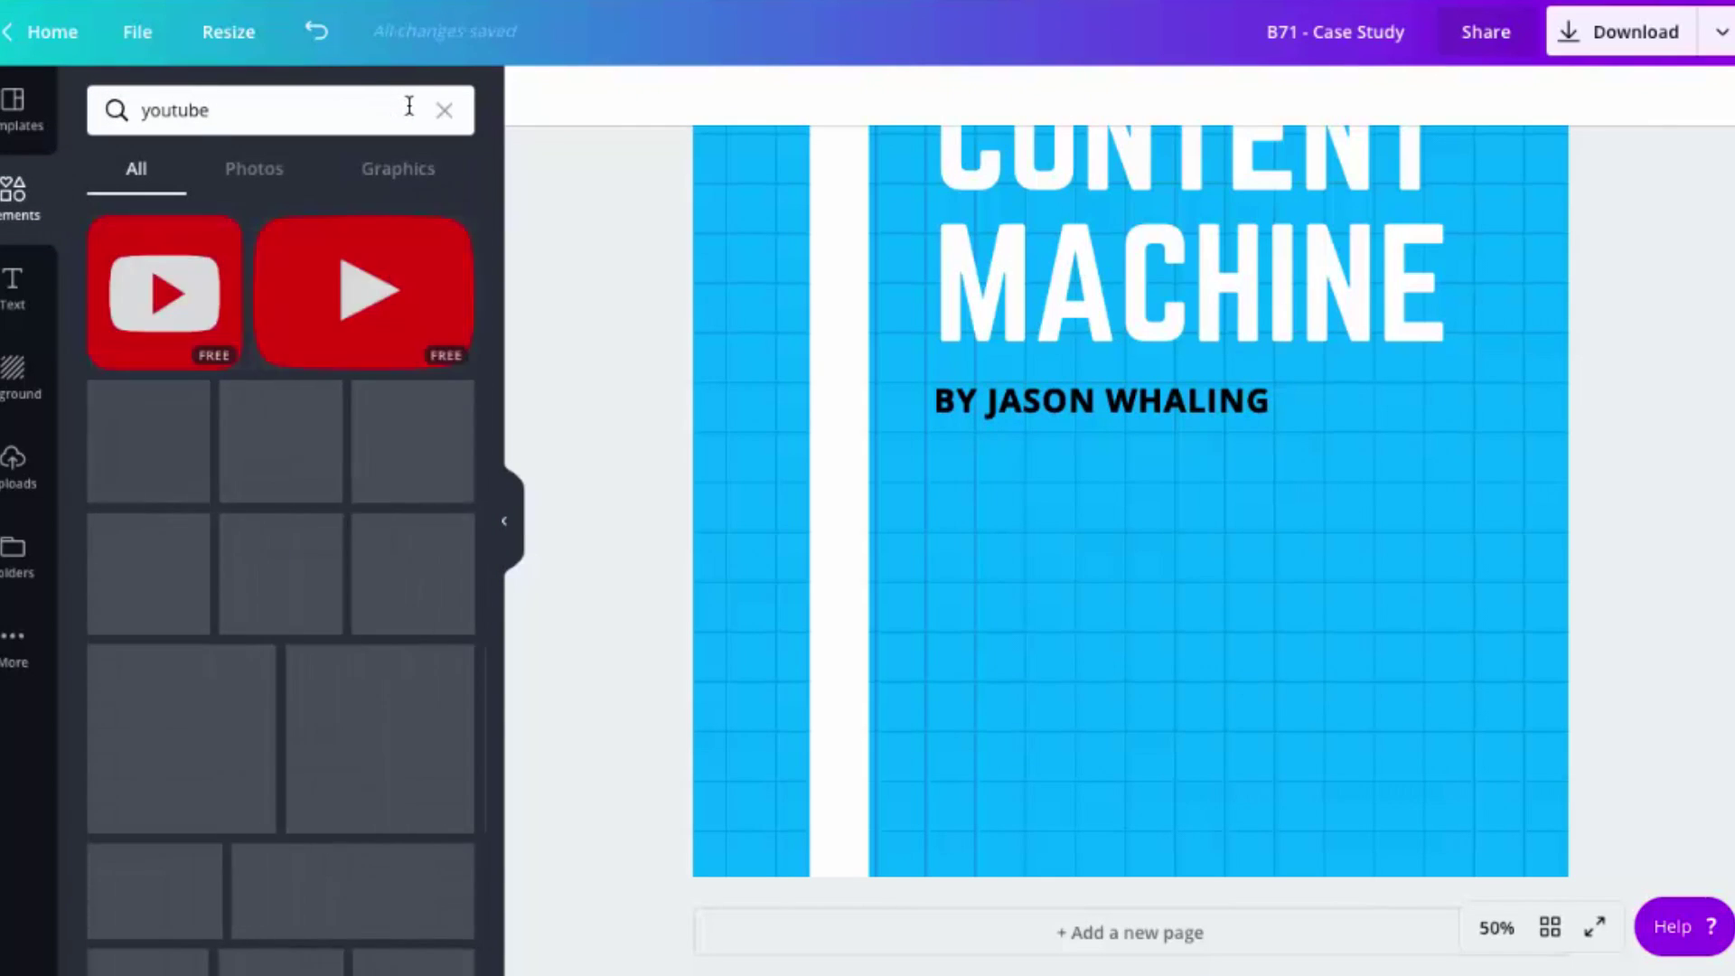
click(402, 315)
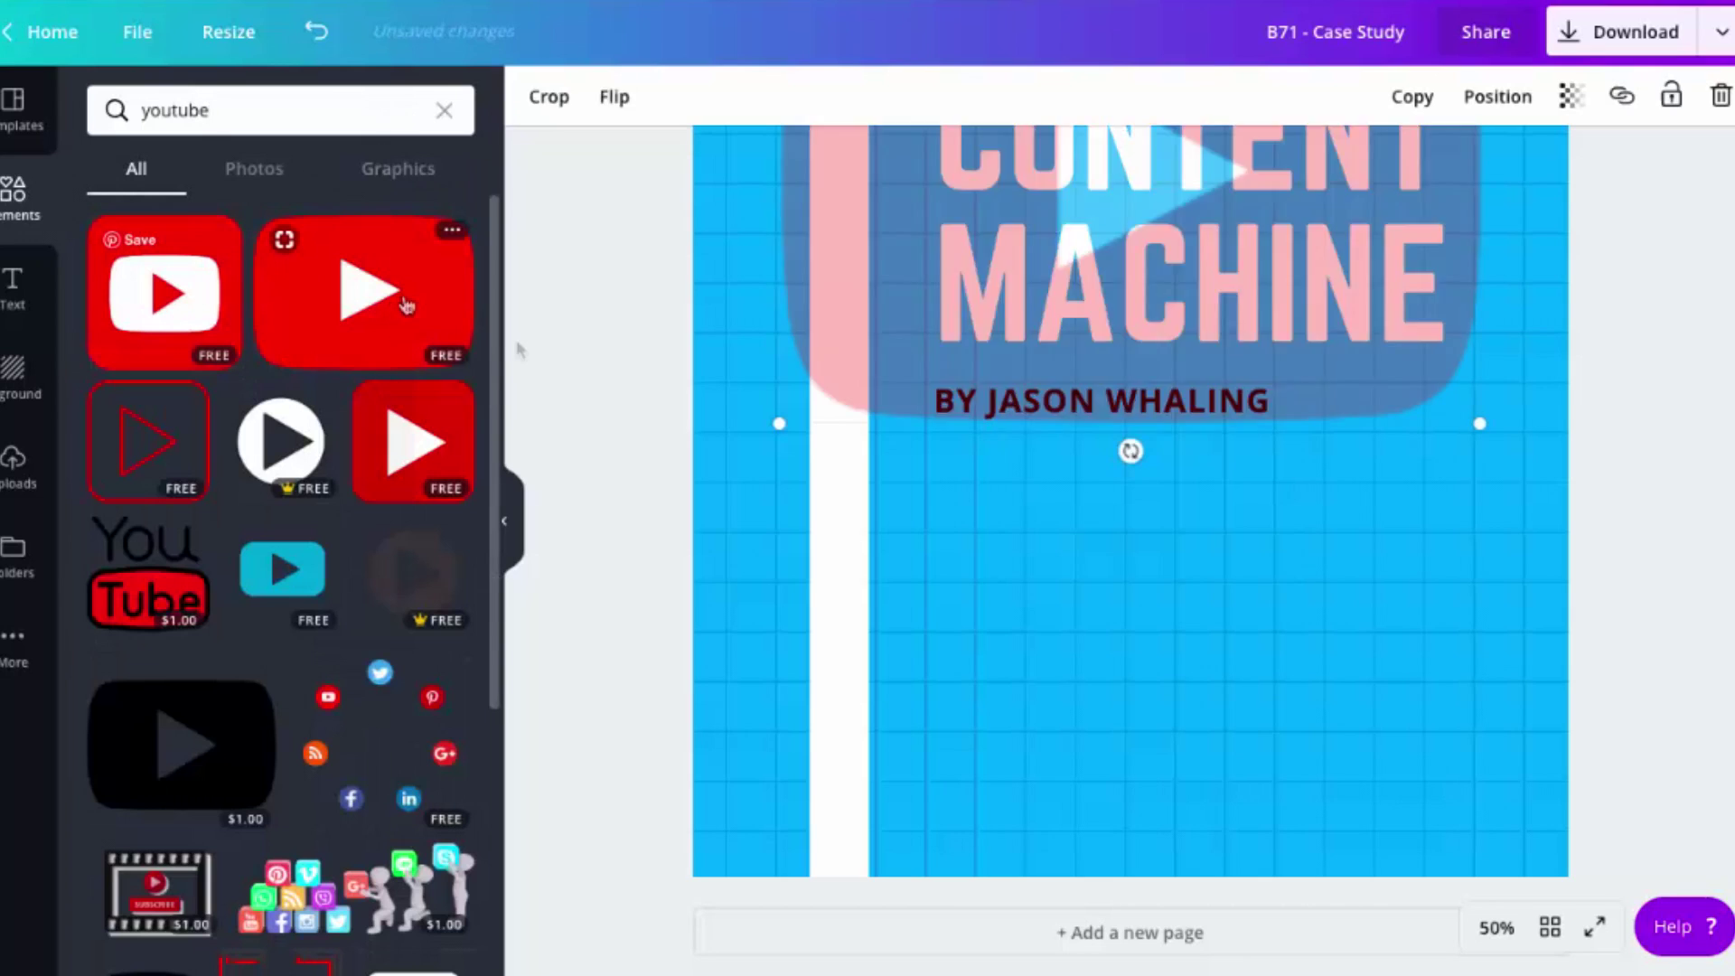
Step: Move and shrink the graphic to sit below the byline, then preview full screen
drag(1000, 263, 1053, 673)
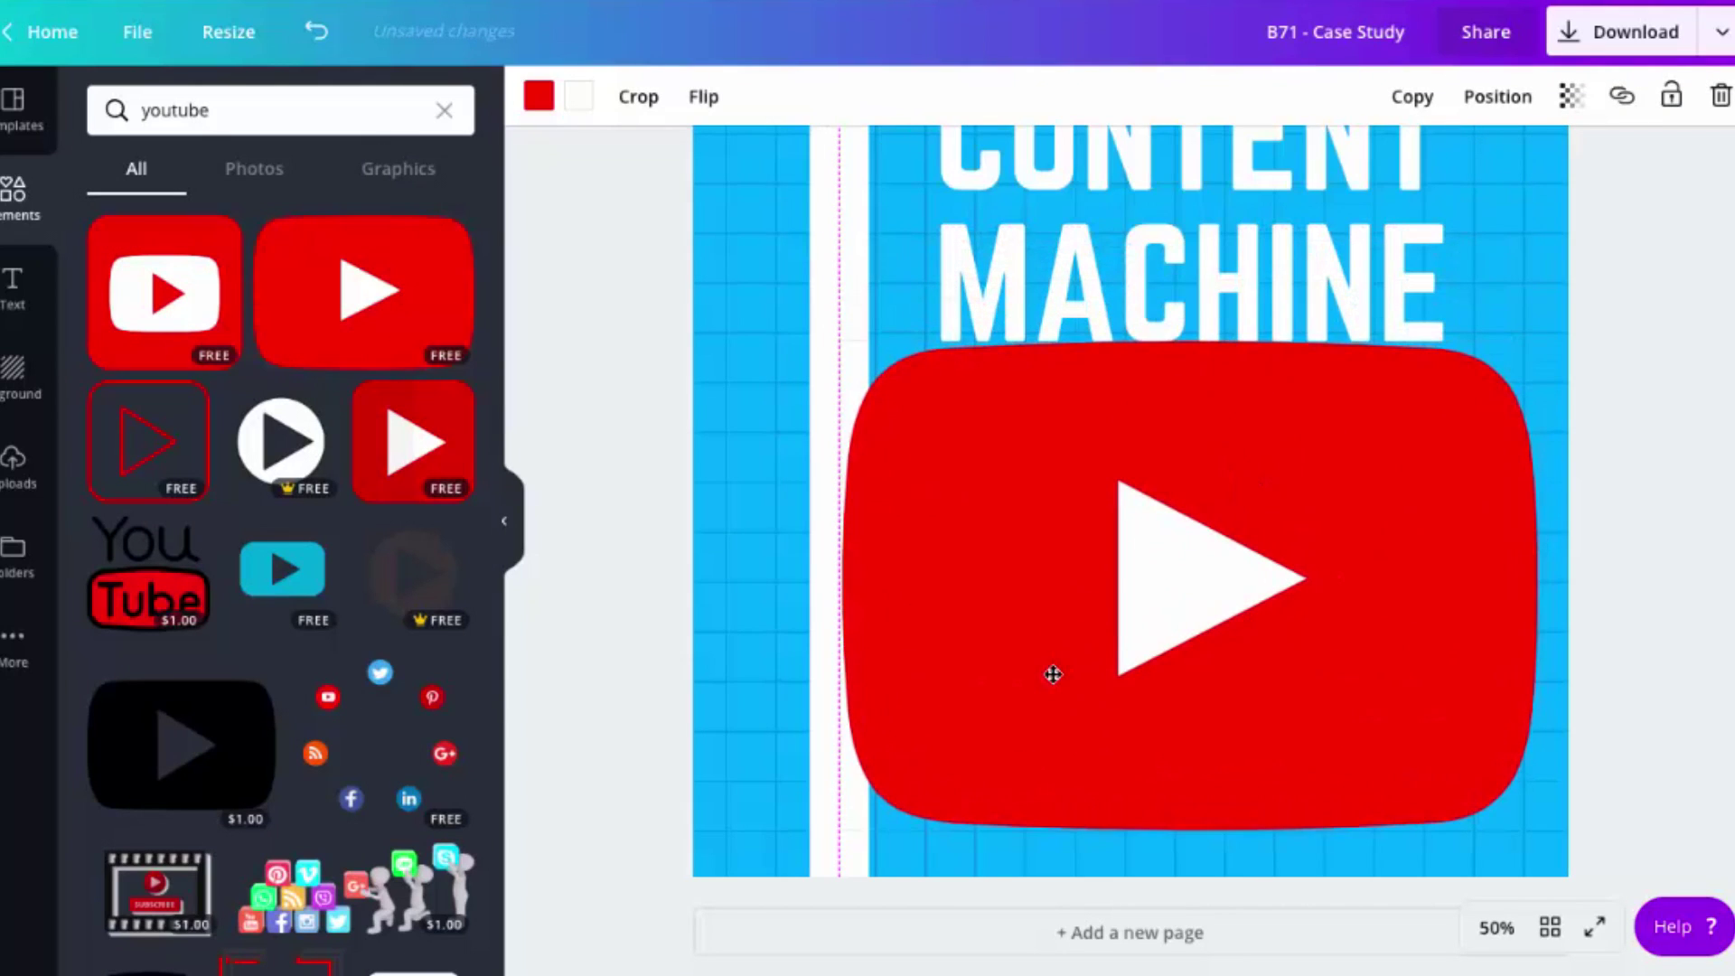
drag(813, 349, 1018, 515)
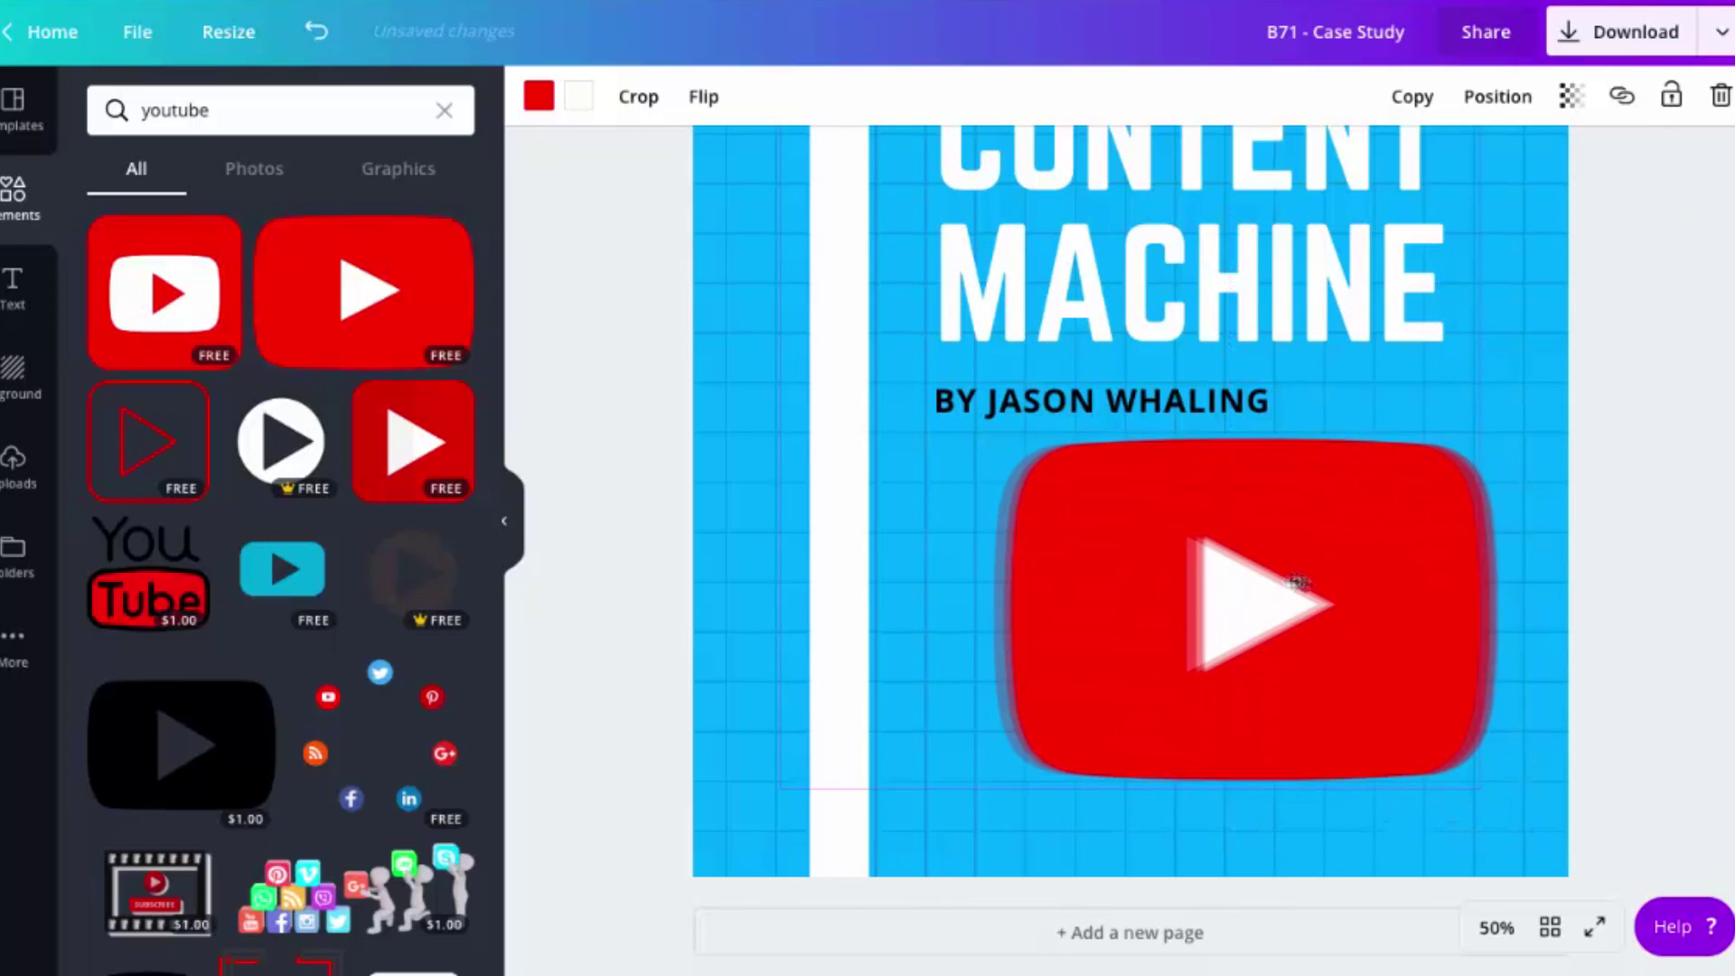
click(1620, 935)
click(1593, 929)
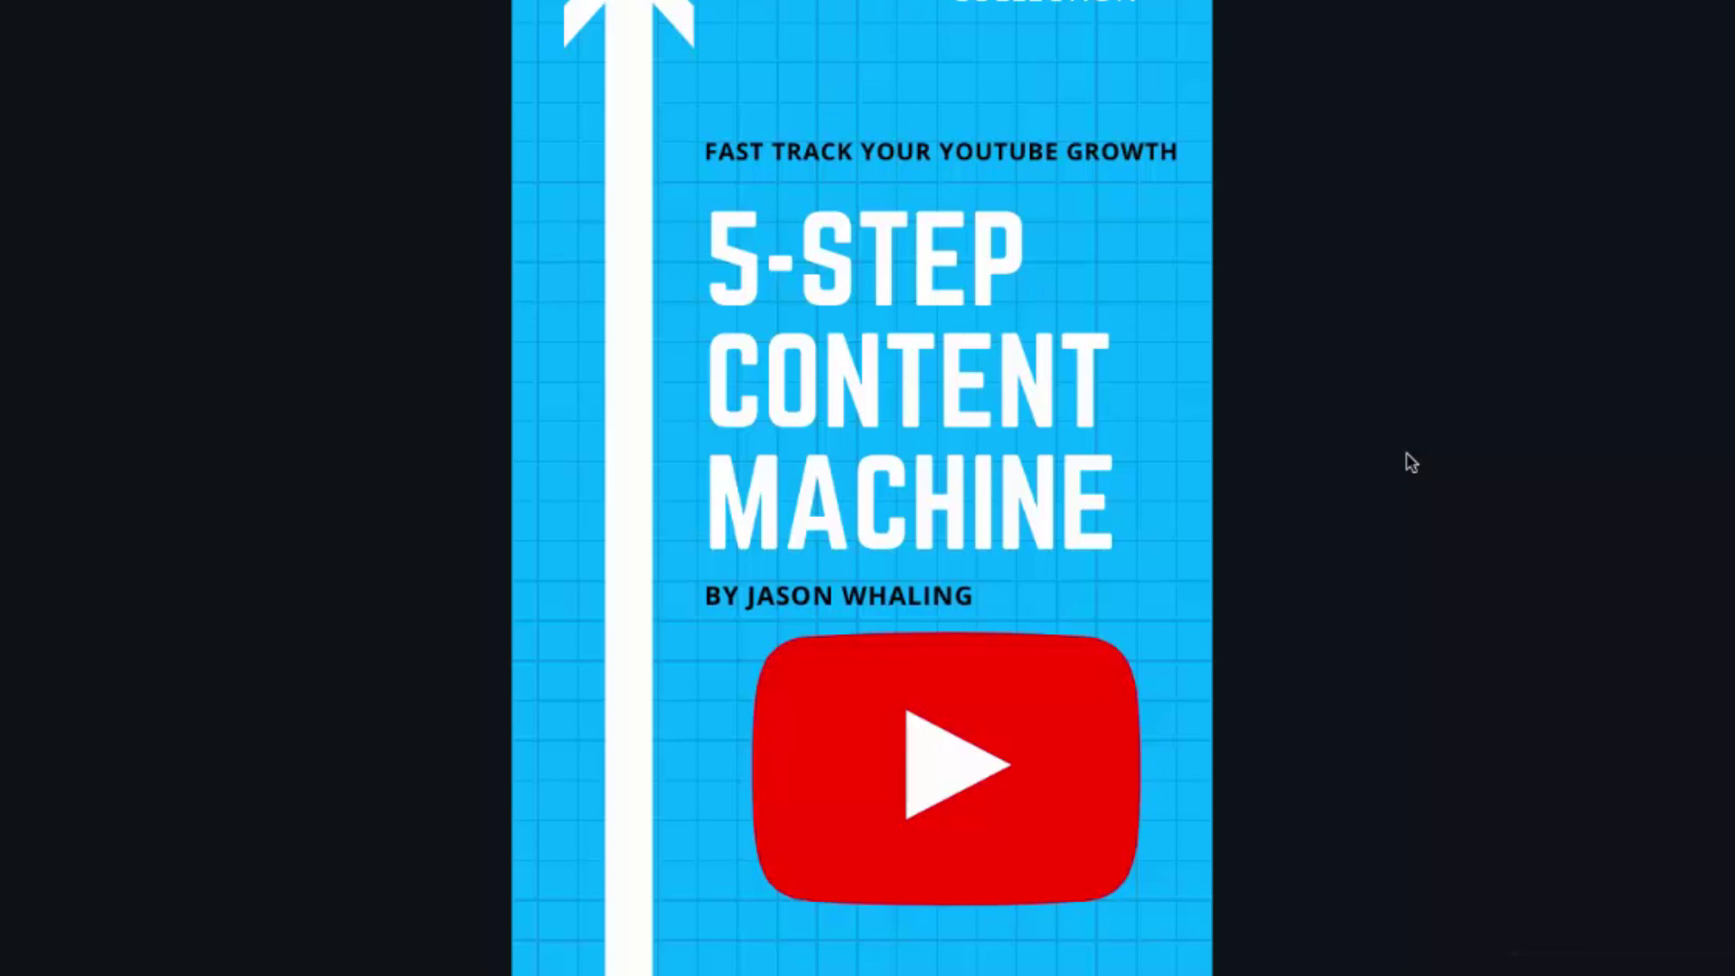
key(Escape)
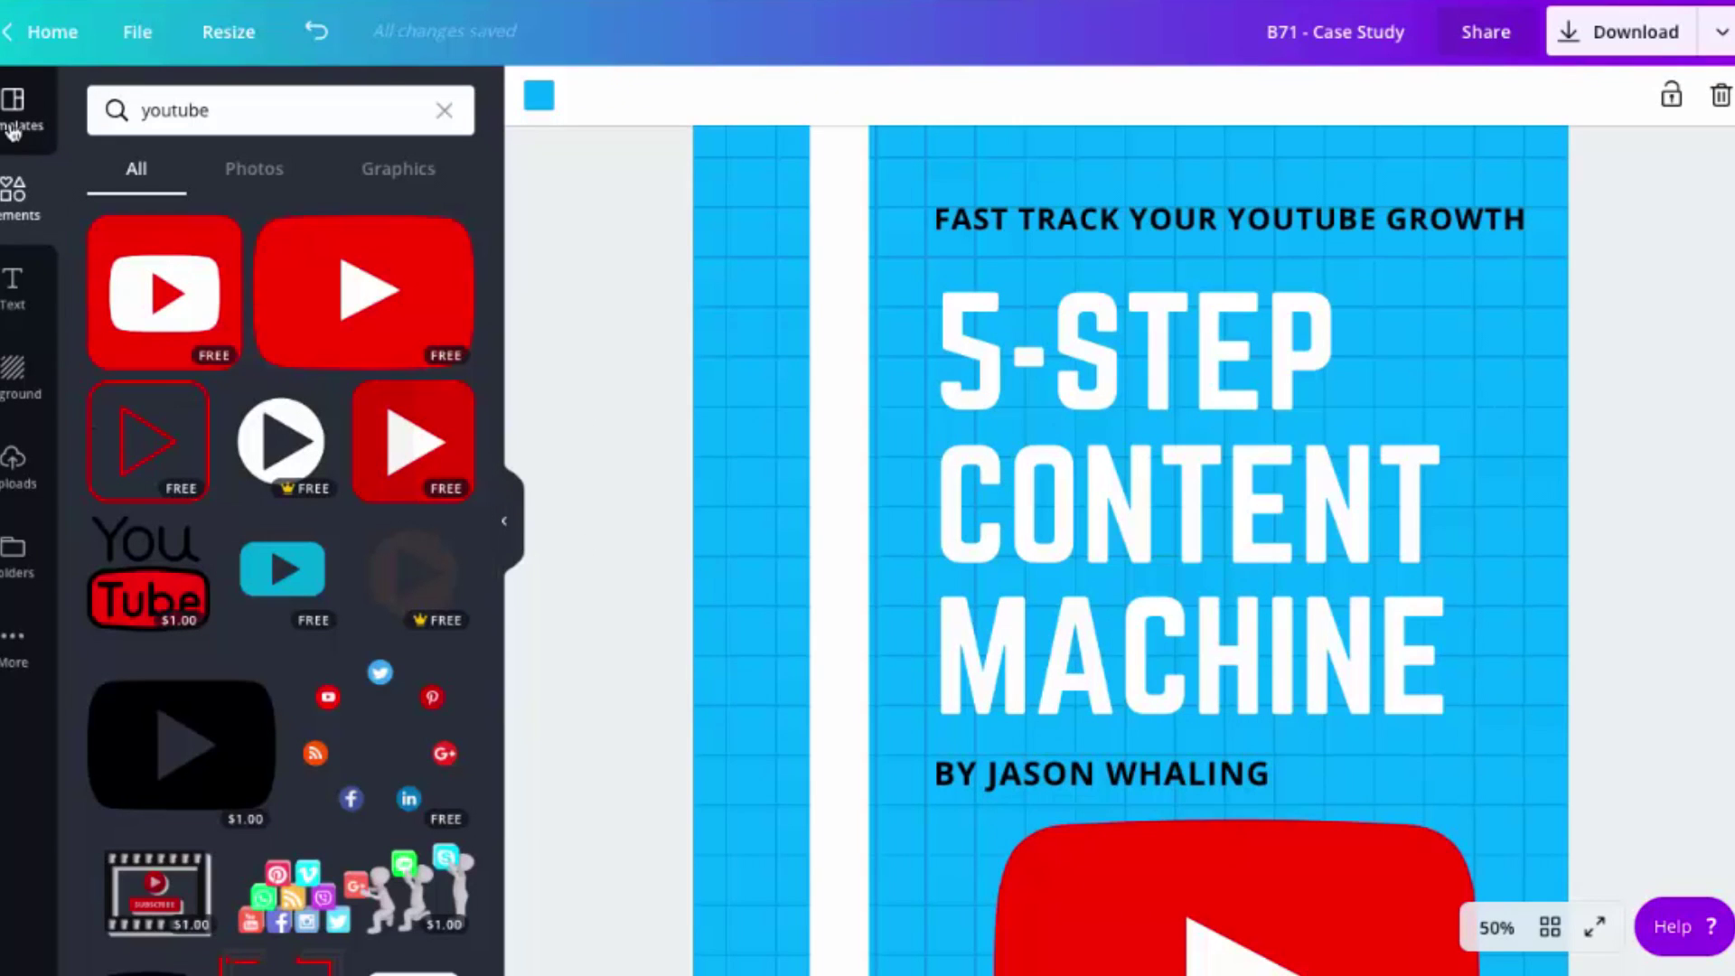
scroll(623, 313, down, 3)
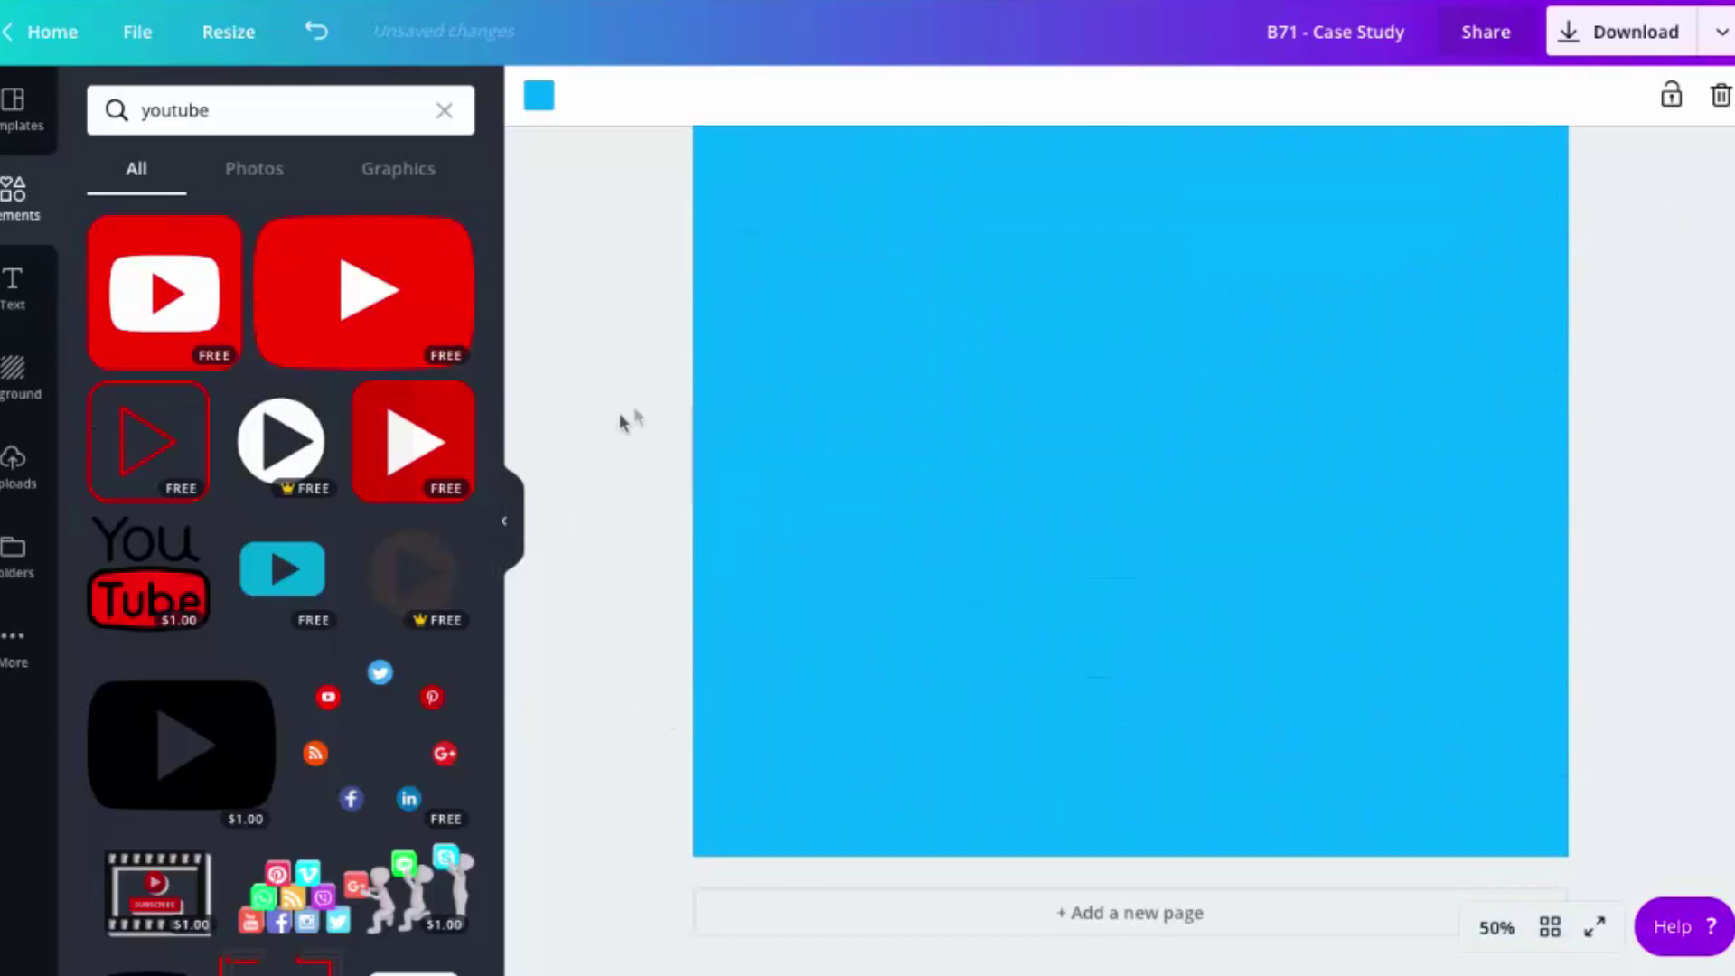
Step: Add the 'Walking Around in Your Employees' Shoes' cover template as page 2
click(11, 128)
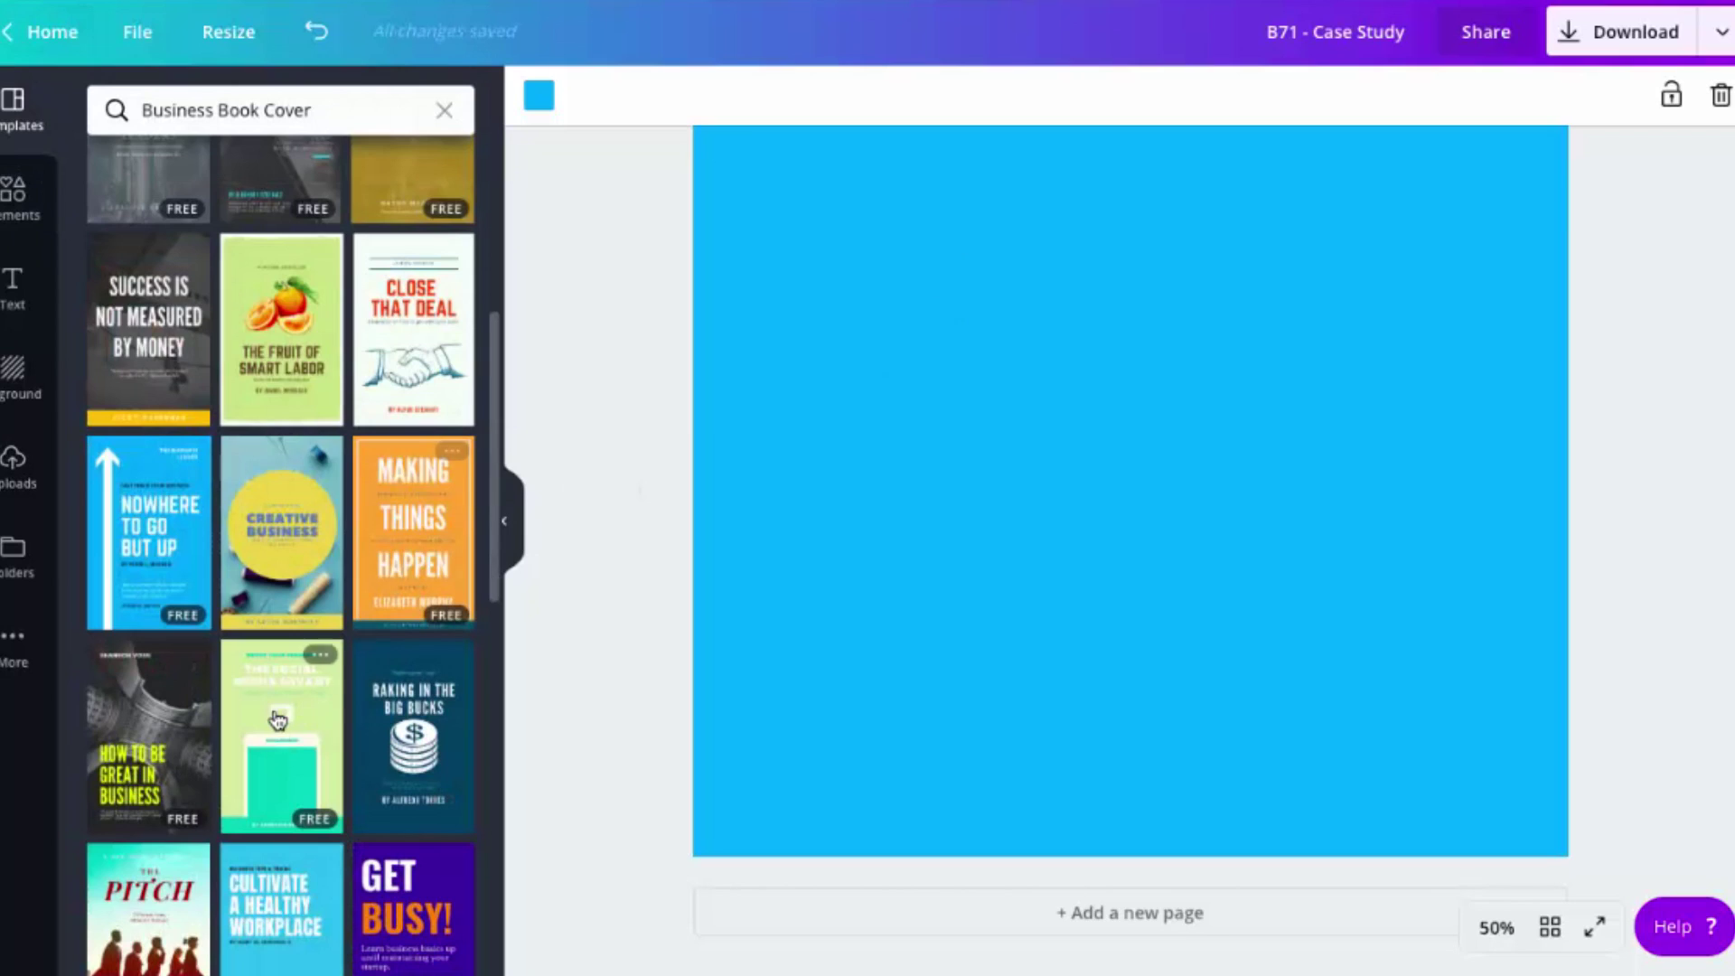
scroll(281, 542, up, 4)
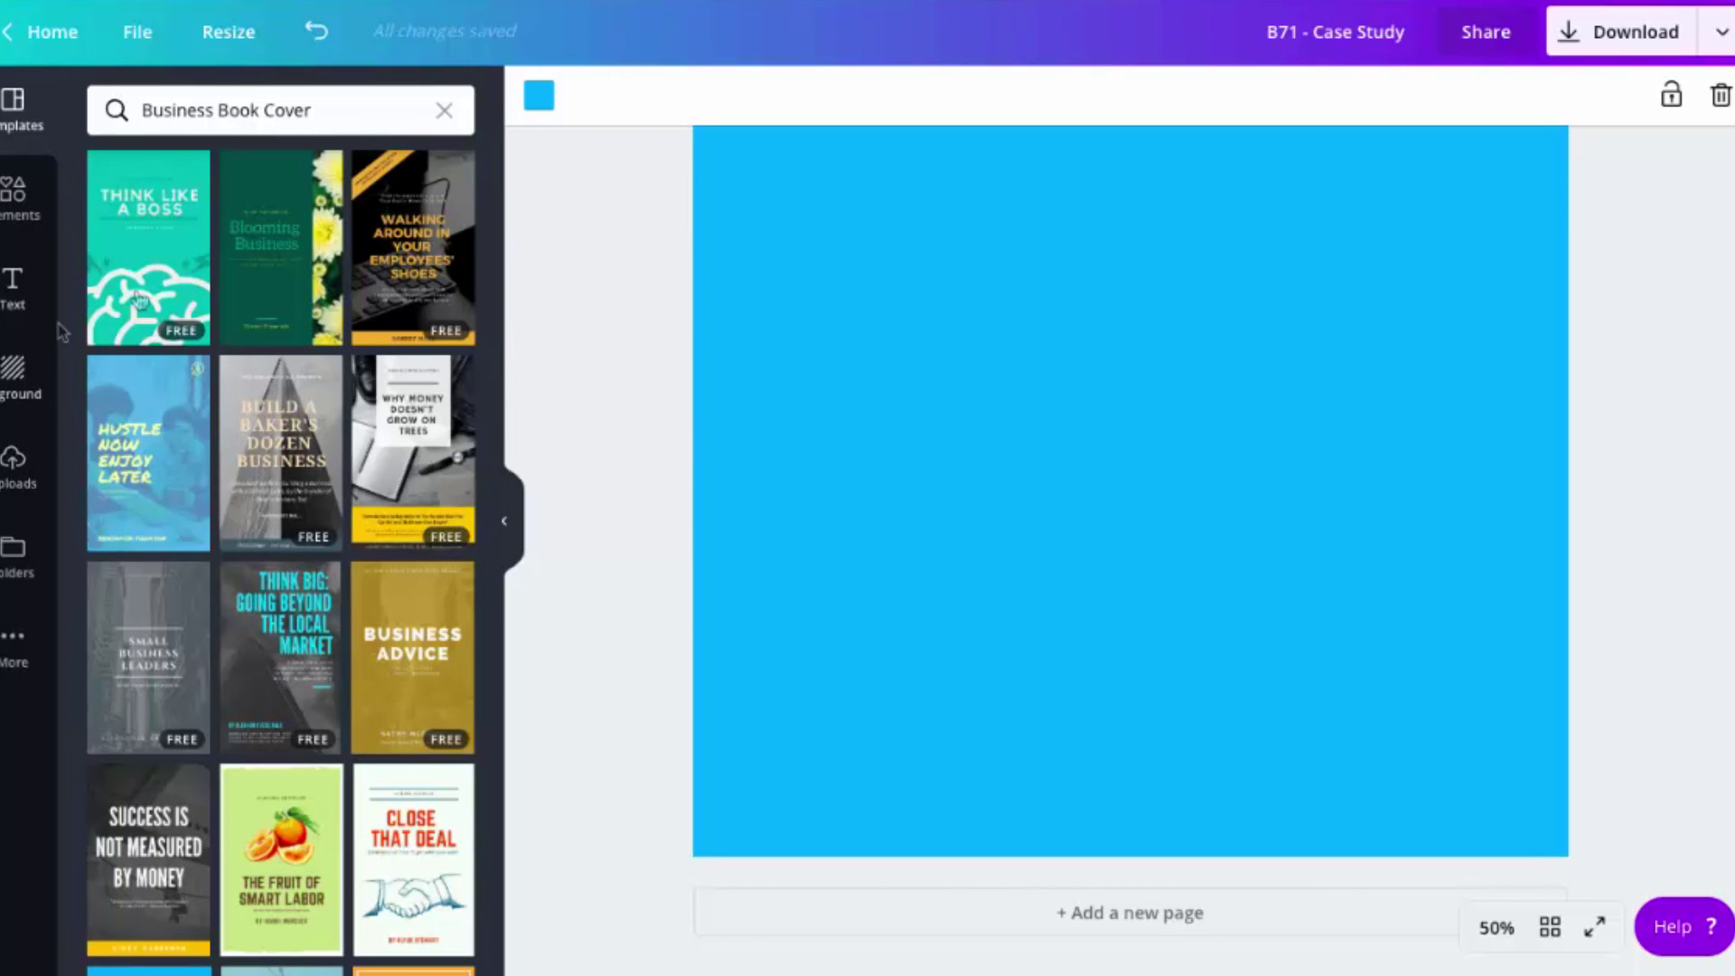
scroll(360, 424, down, 2)
scroll(359, 423, down, 3)
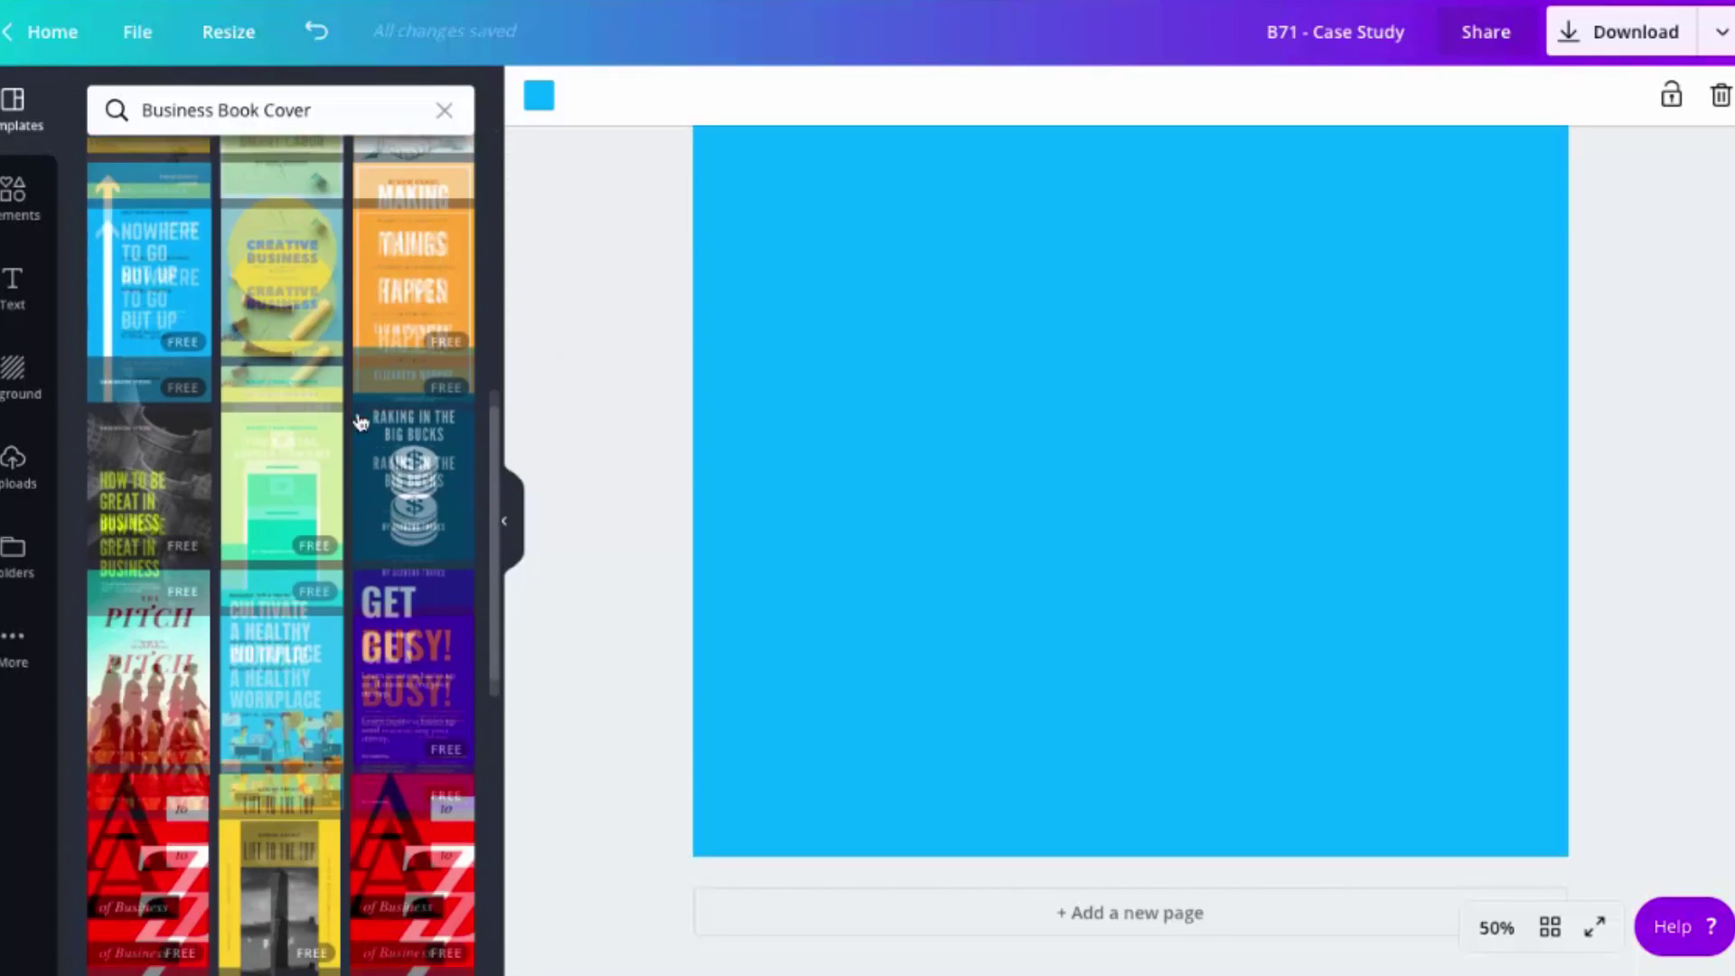
scroll(359, 422, down, 3)
scroll(358, 423, down, 3)
scroll(359, 423, down, 3)
scroll(359, 423, up, 5)
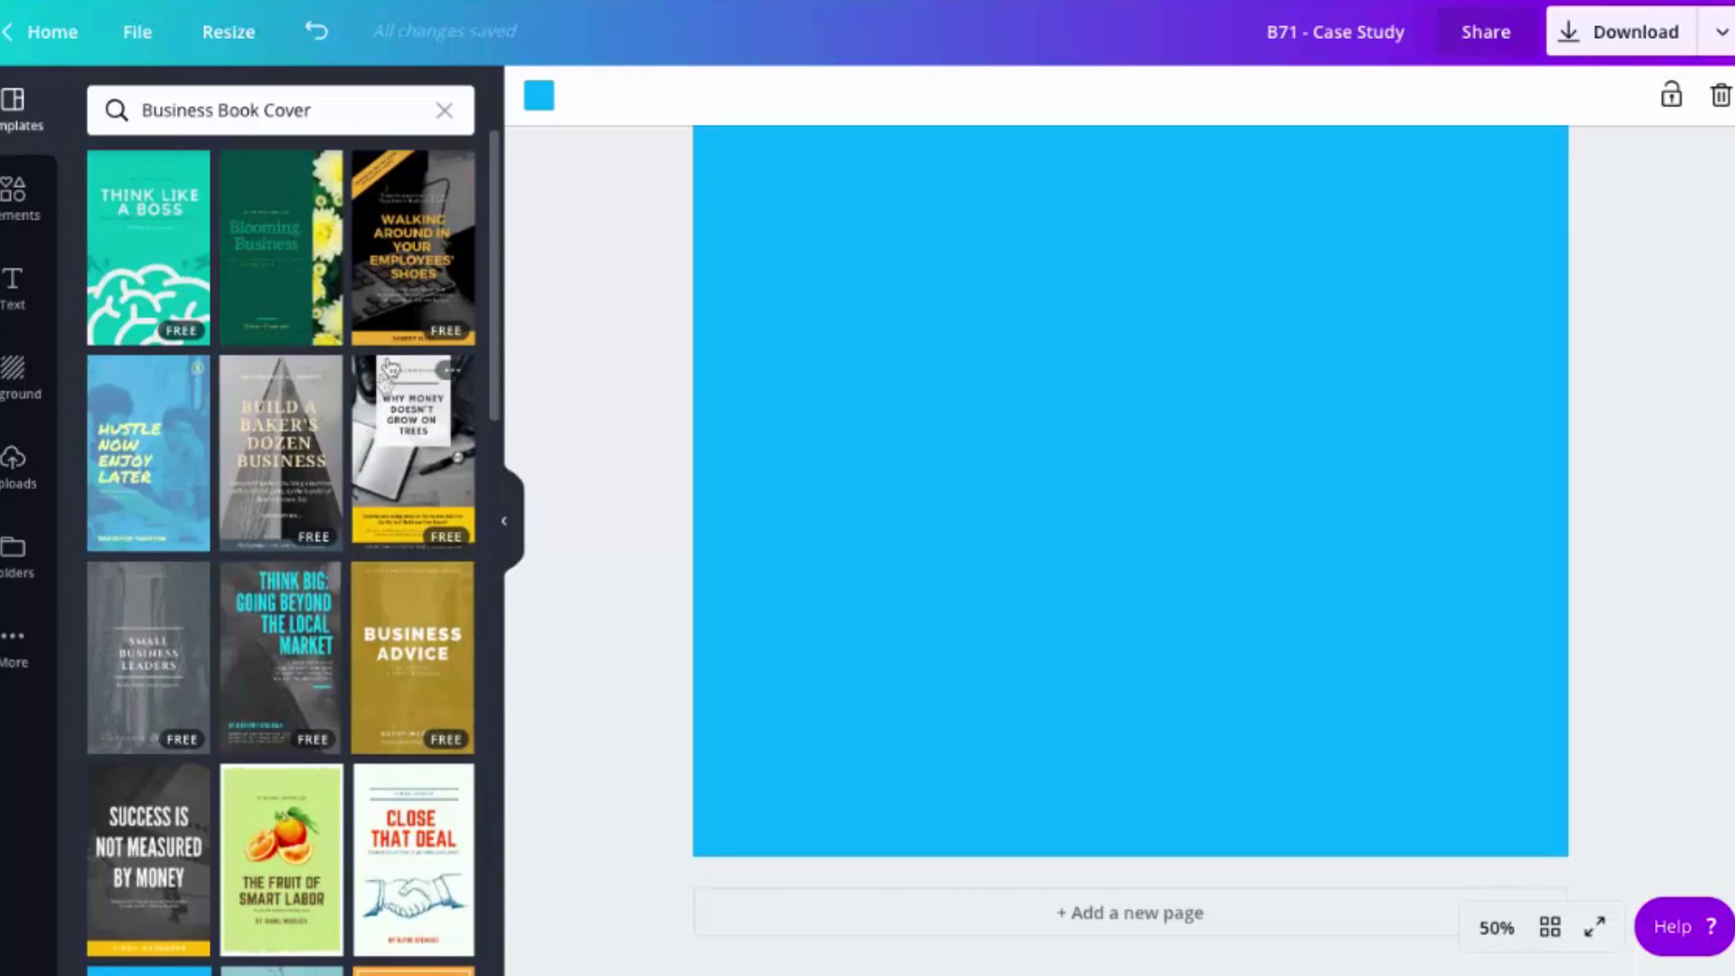
click(393, 241)
scroll(1210, 643, up, 4)
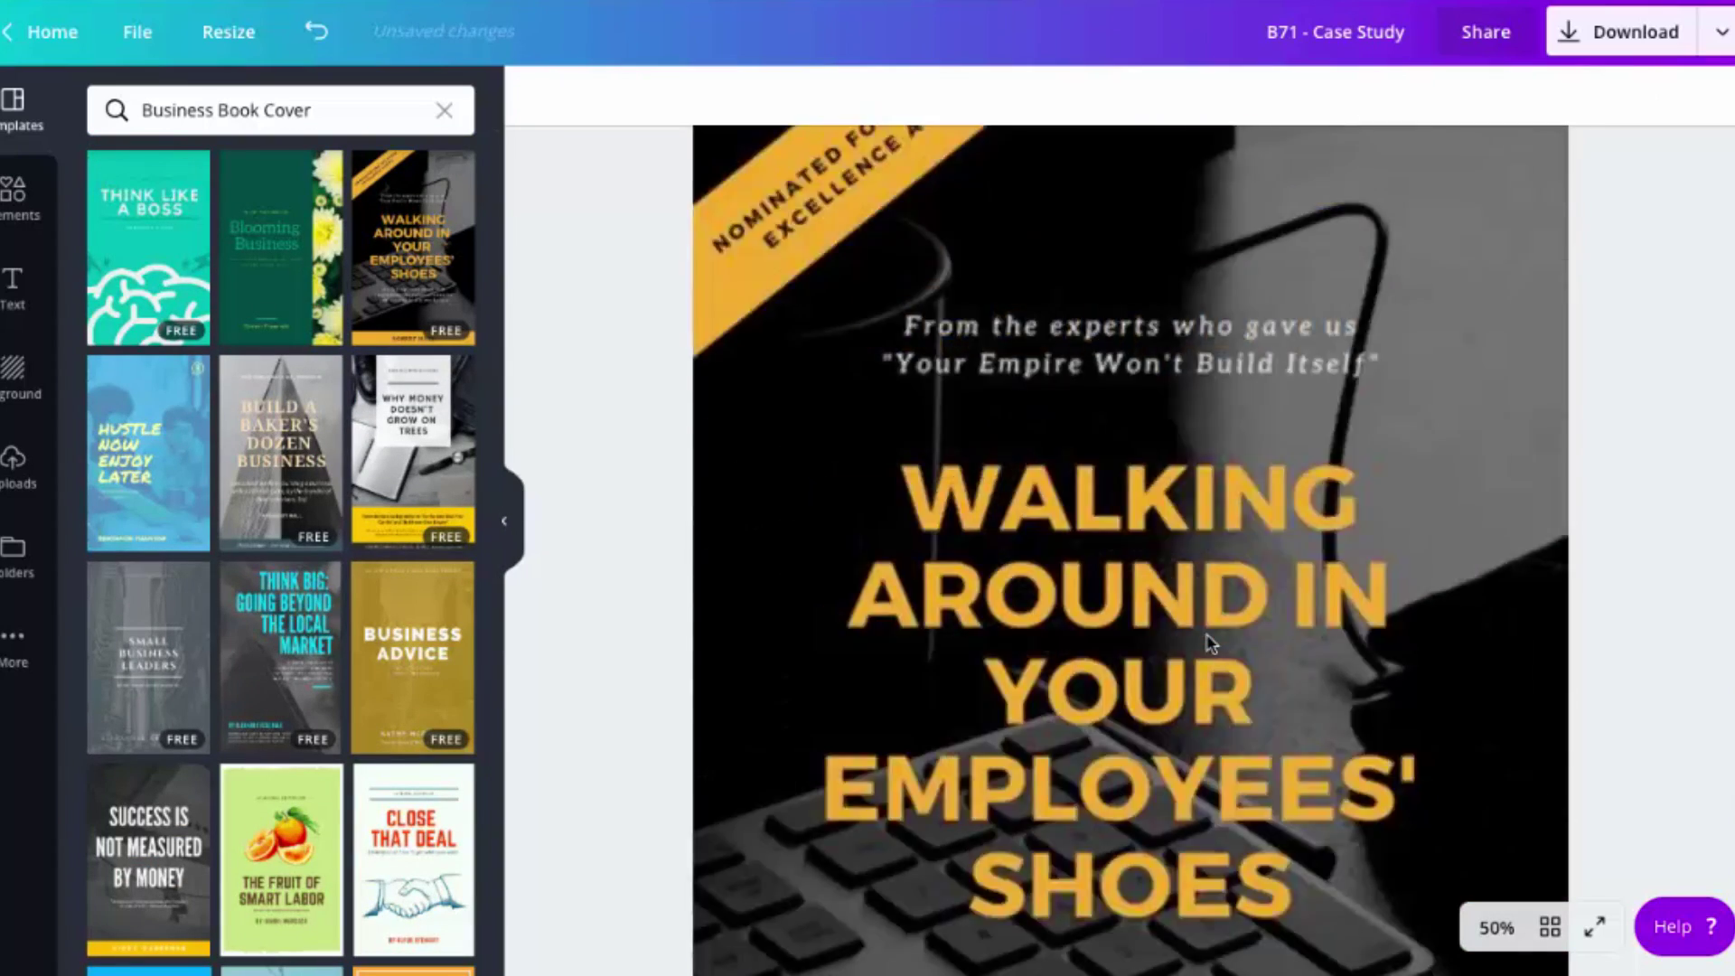
scroll(1208, 644, up, 3)
Step: Recolour the yellow diagonal banner to the brand blue
click(727, 647)
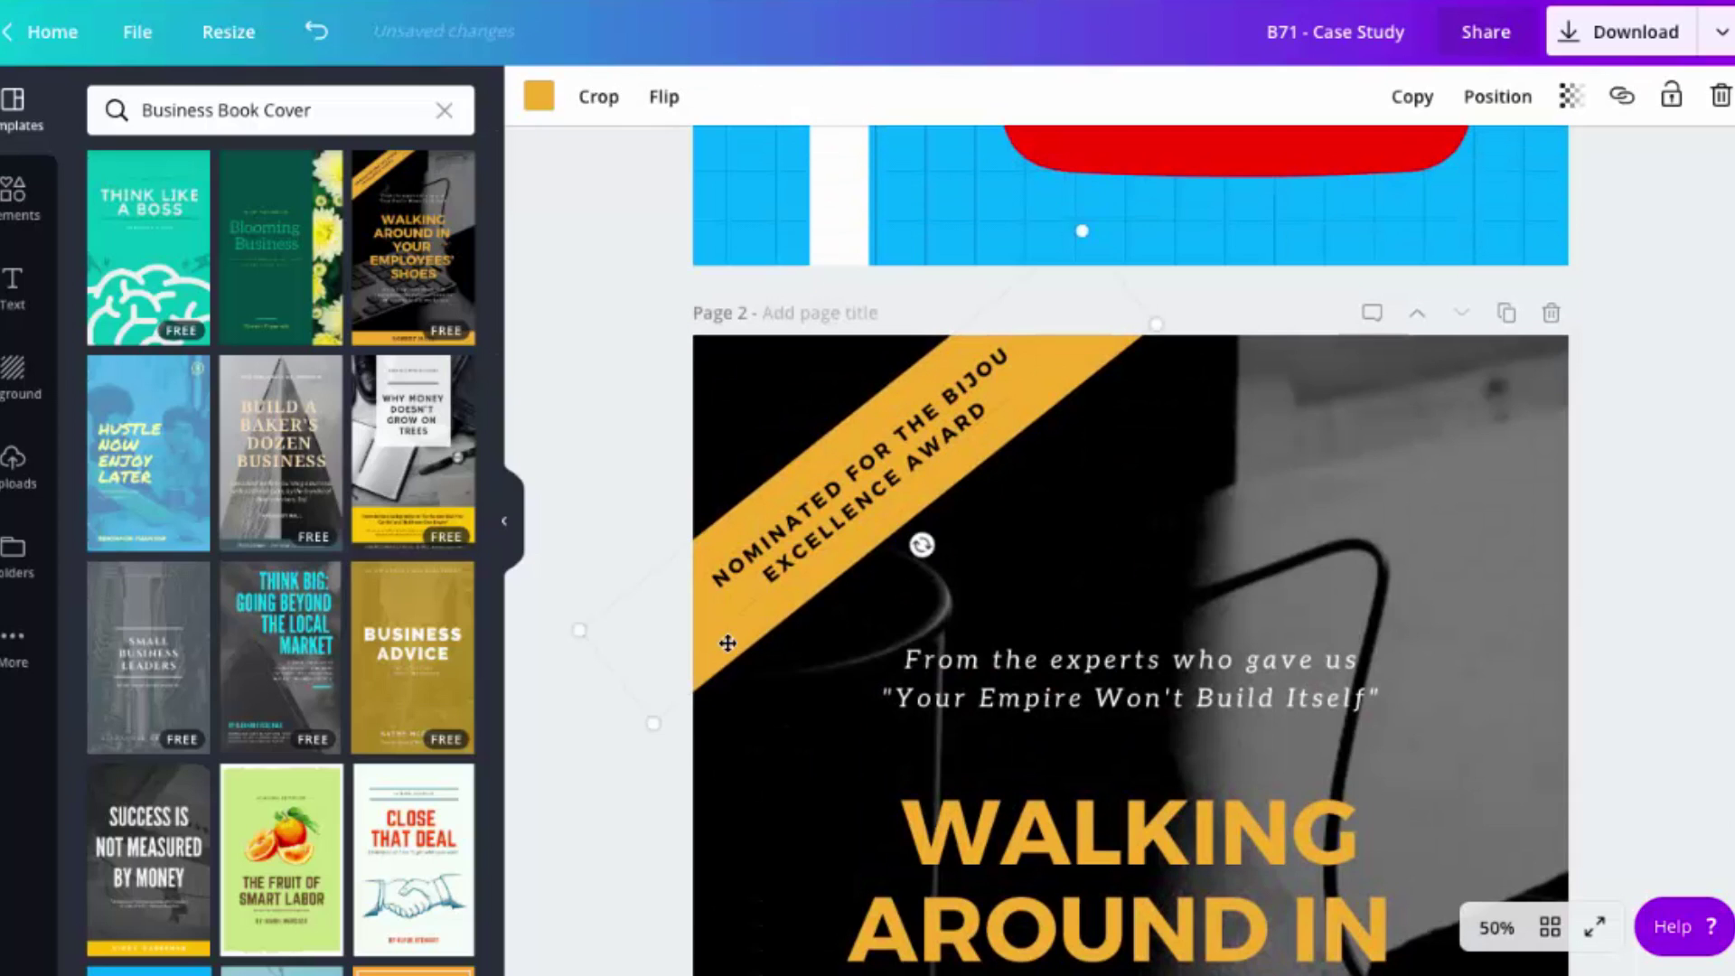
click(539, 108)
click(114, 284)
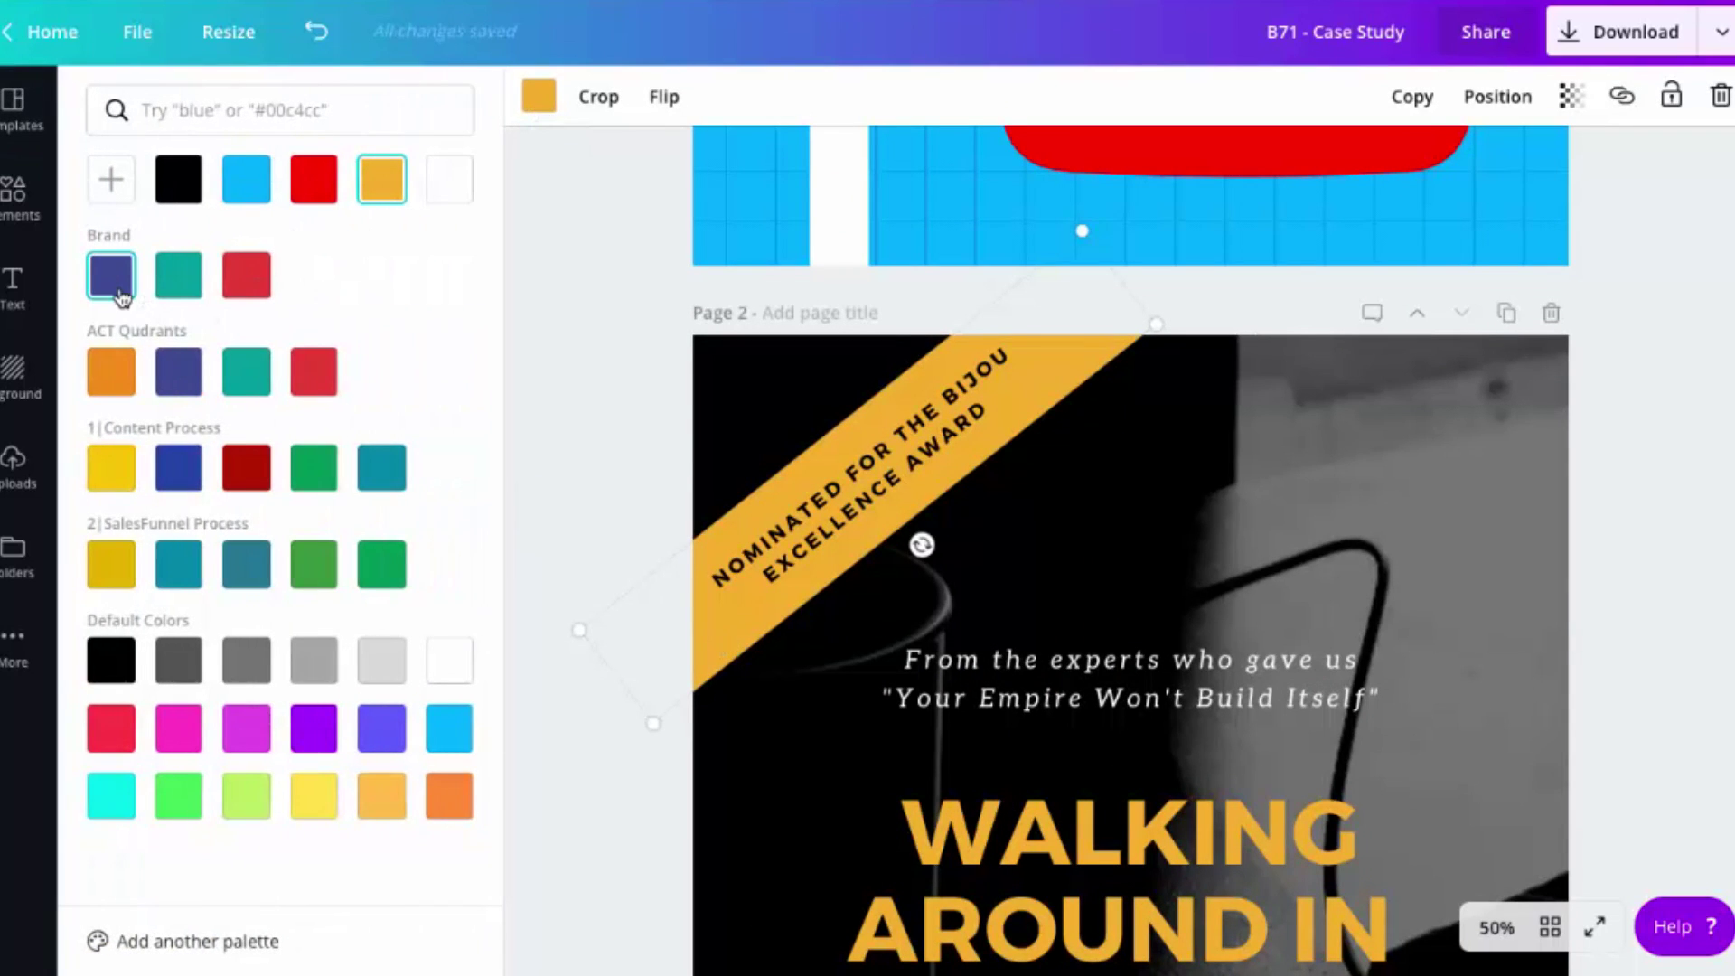
scroll(1127, 564, down, 5)
scroll(1146, 549, down, 1)
Step: Retitle the cover YOUTUBE CONTENT MAHCINE 2.0 in orange and change the quote to Authority Builder
click(1163, 534)
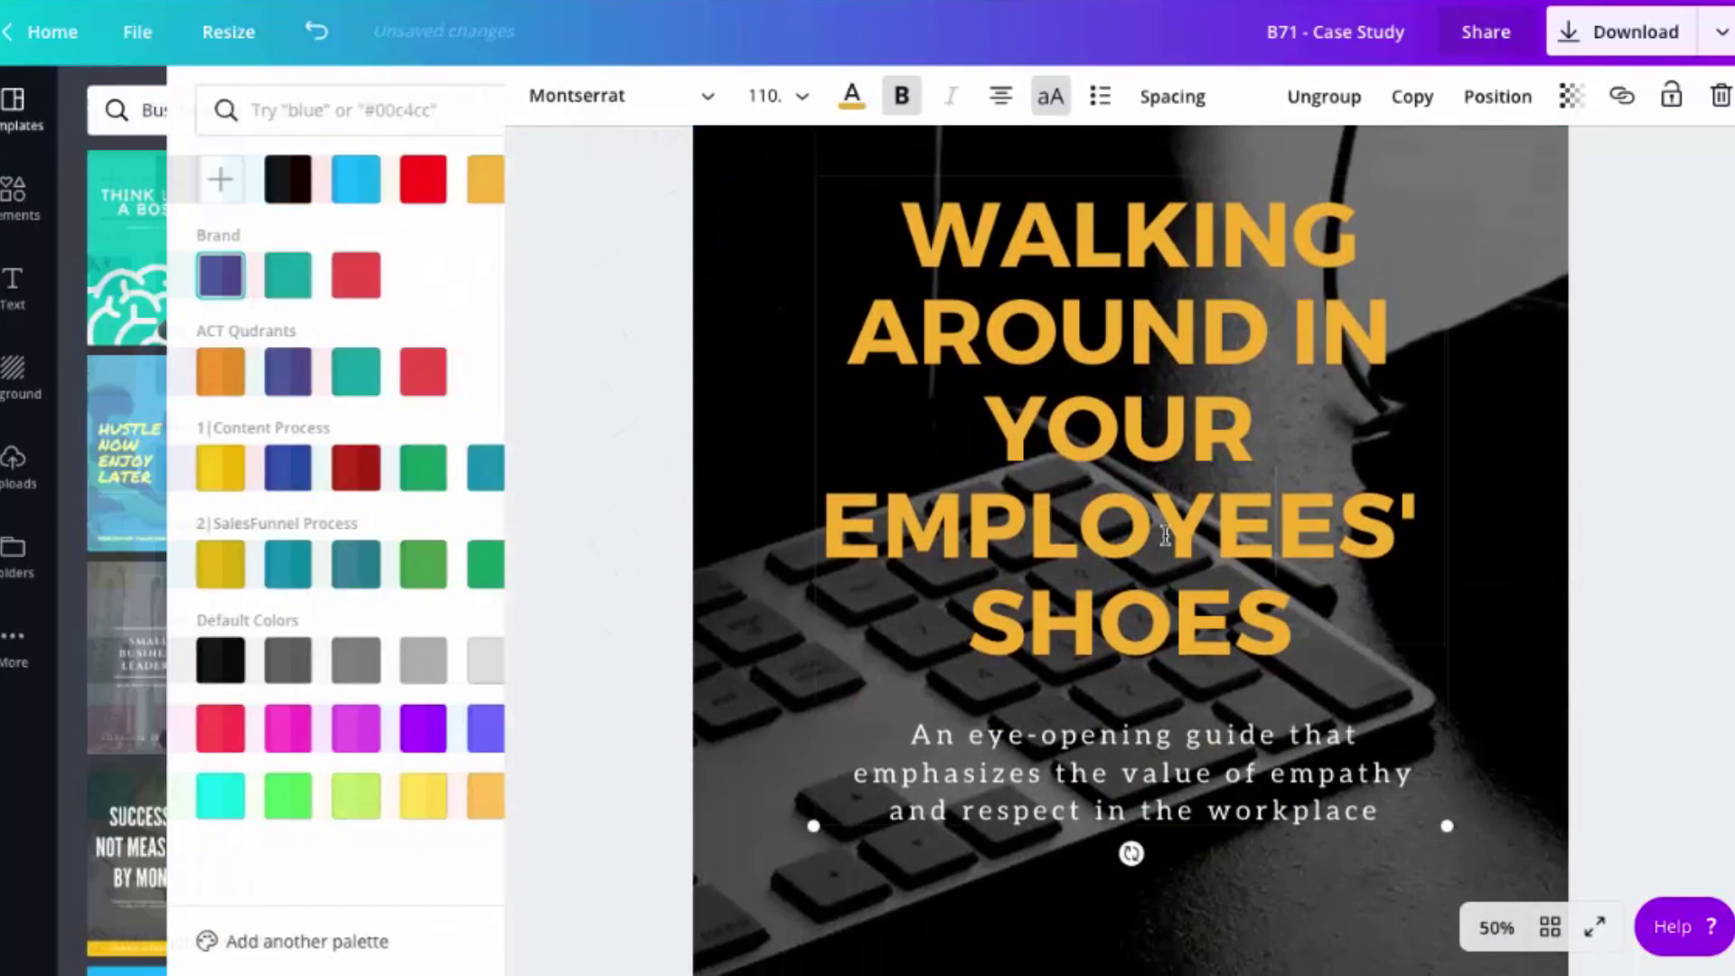
double_click(1163, 536)
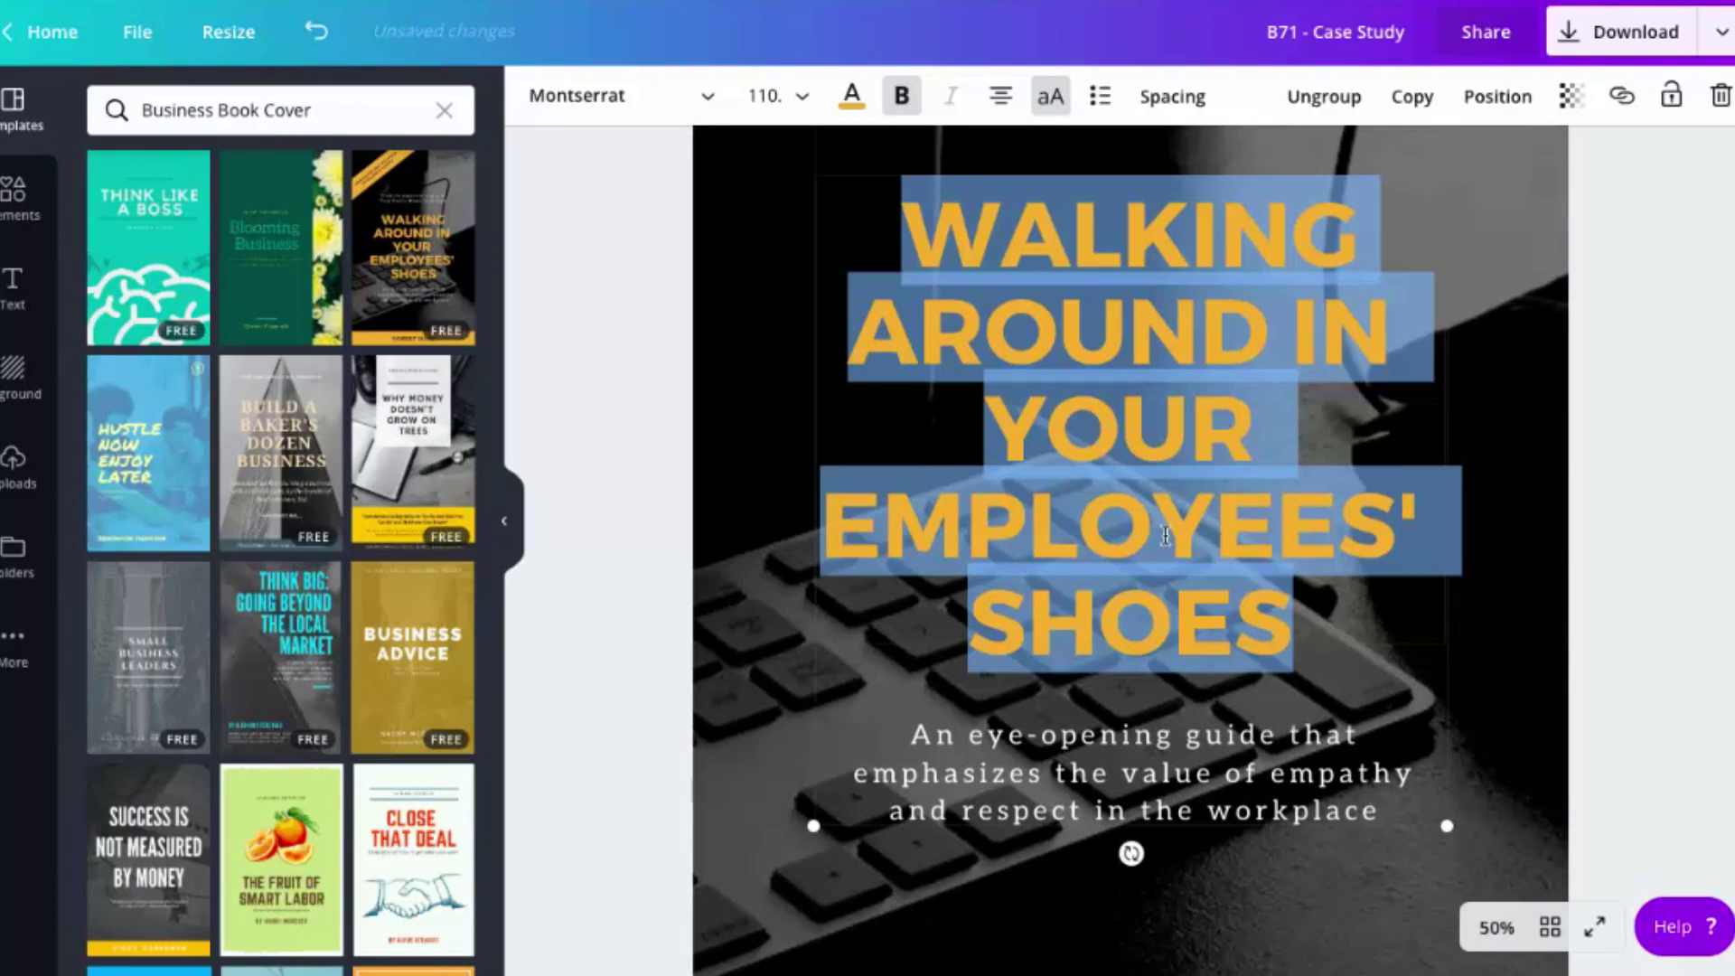
click(851, 97)
click(112, 362)
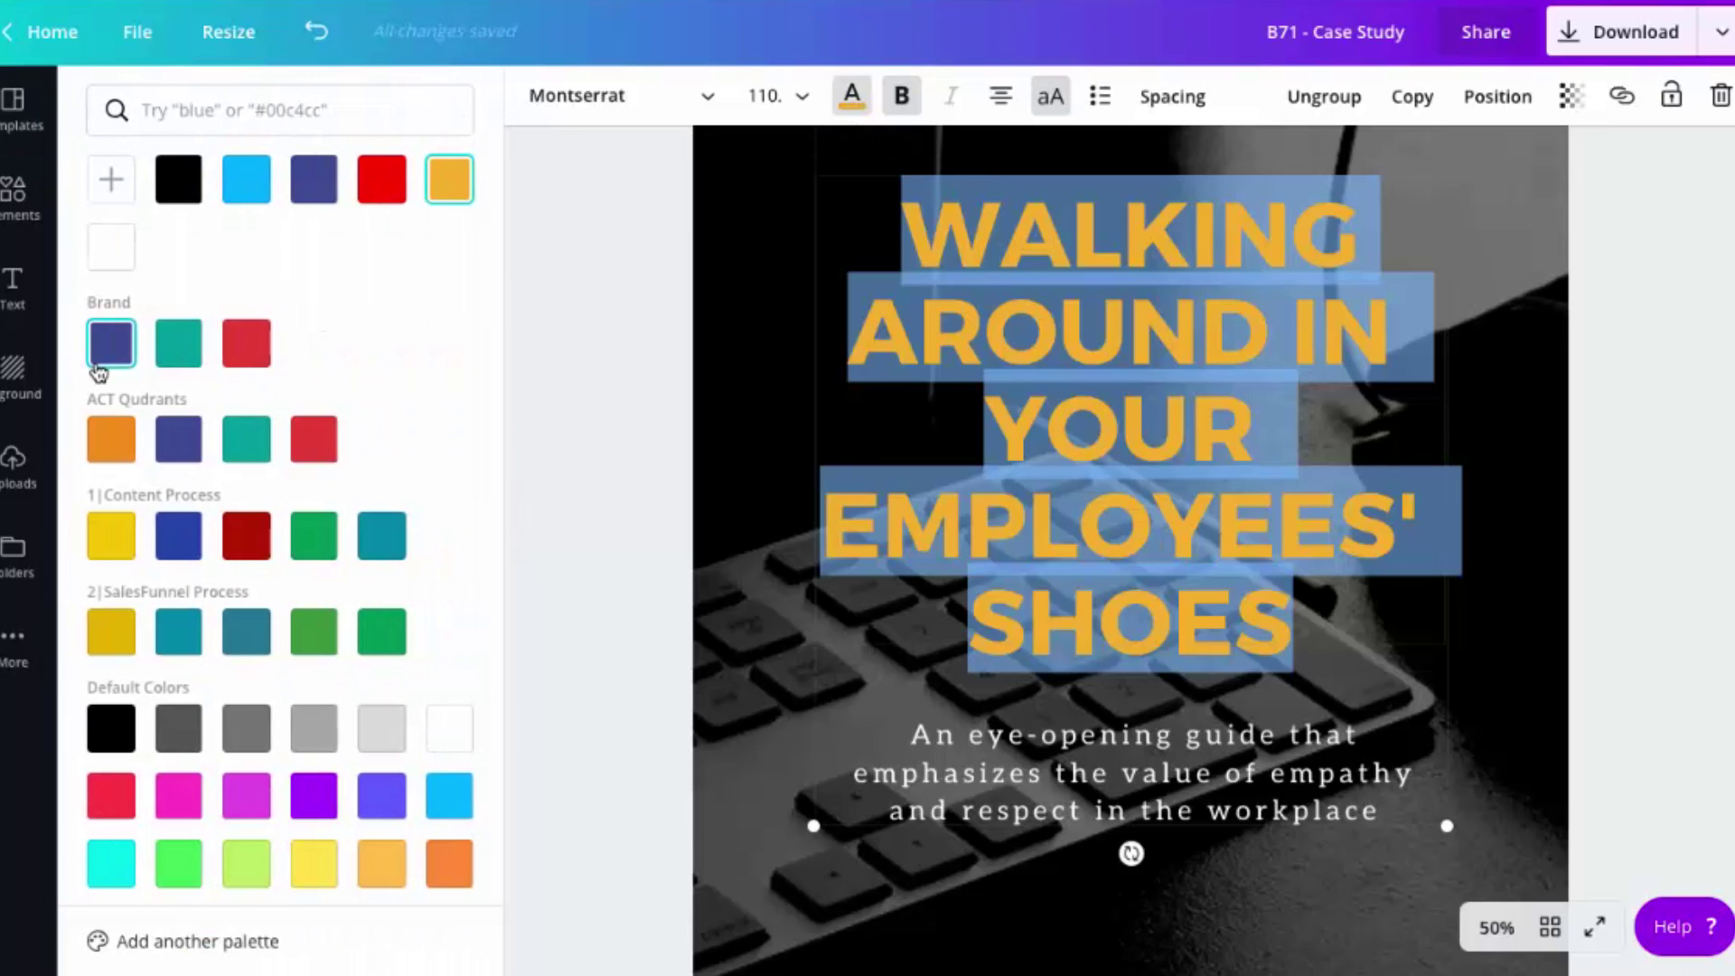
text(YOUTUBE C)
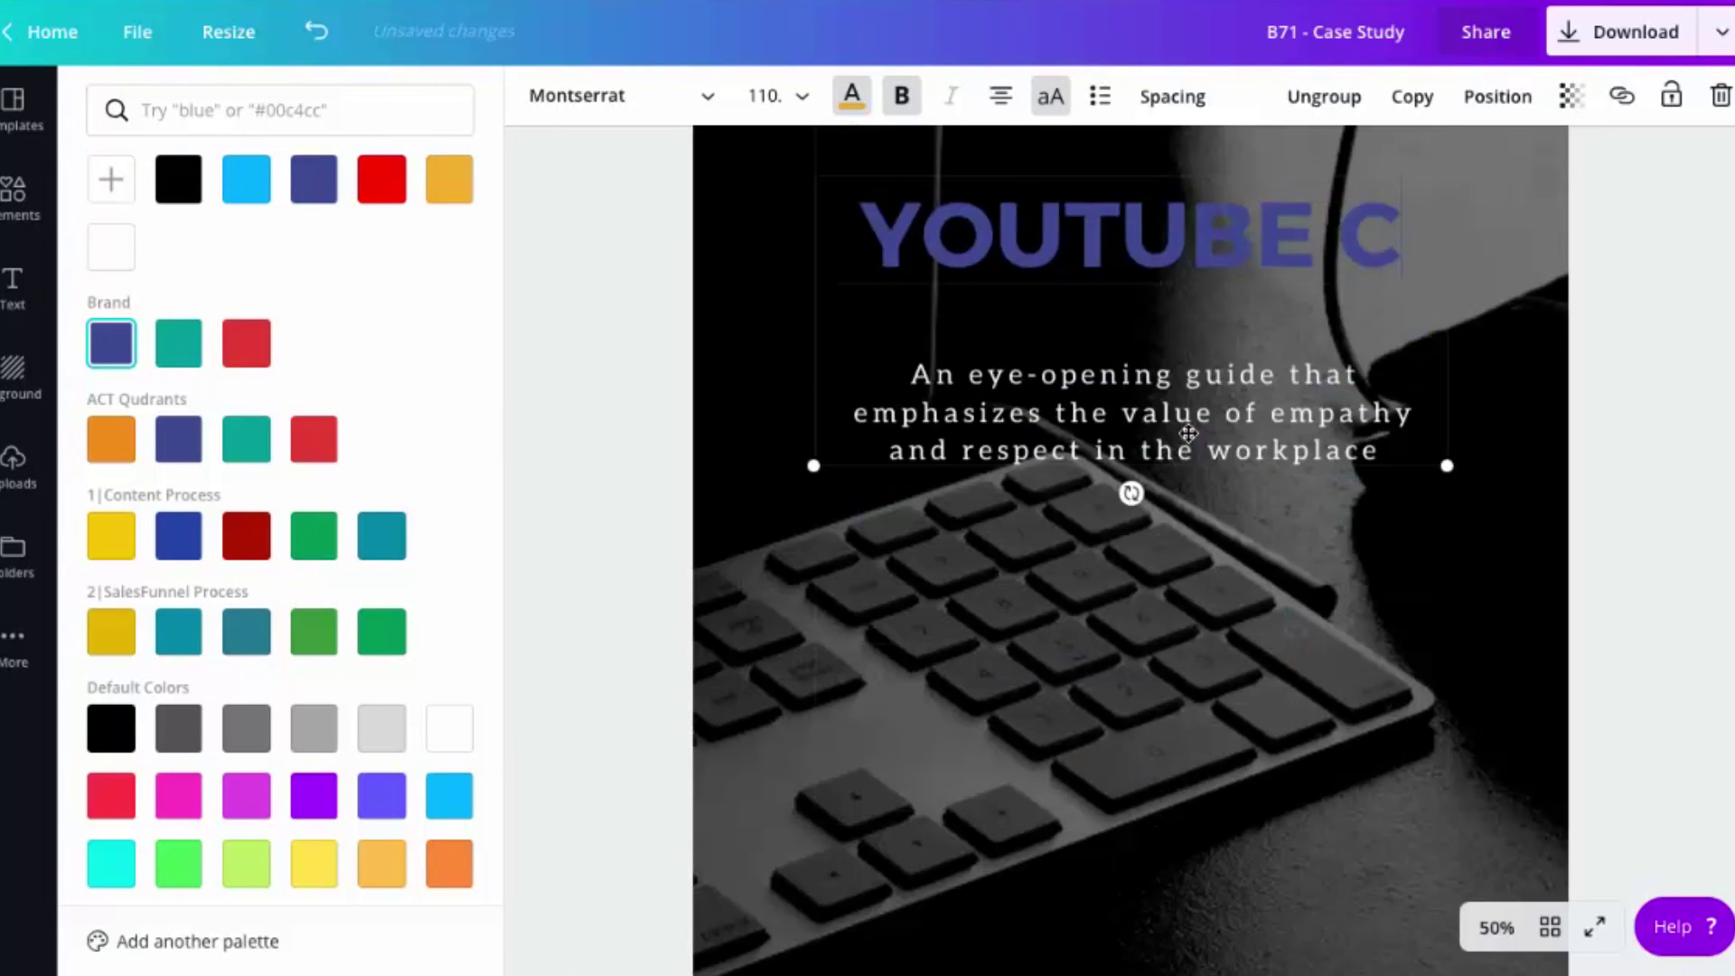
text(ONTENT MAHCINE 2.0)
scroll(1188, 431, up, 3)
key(ctrl+a)
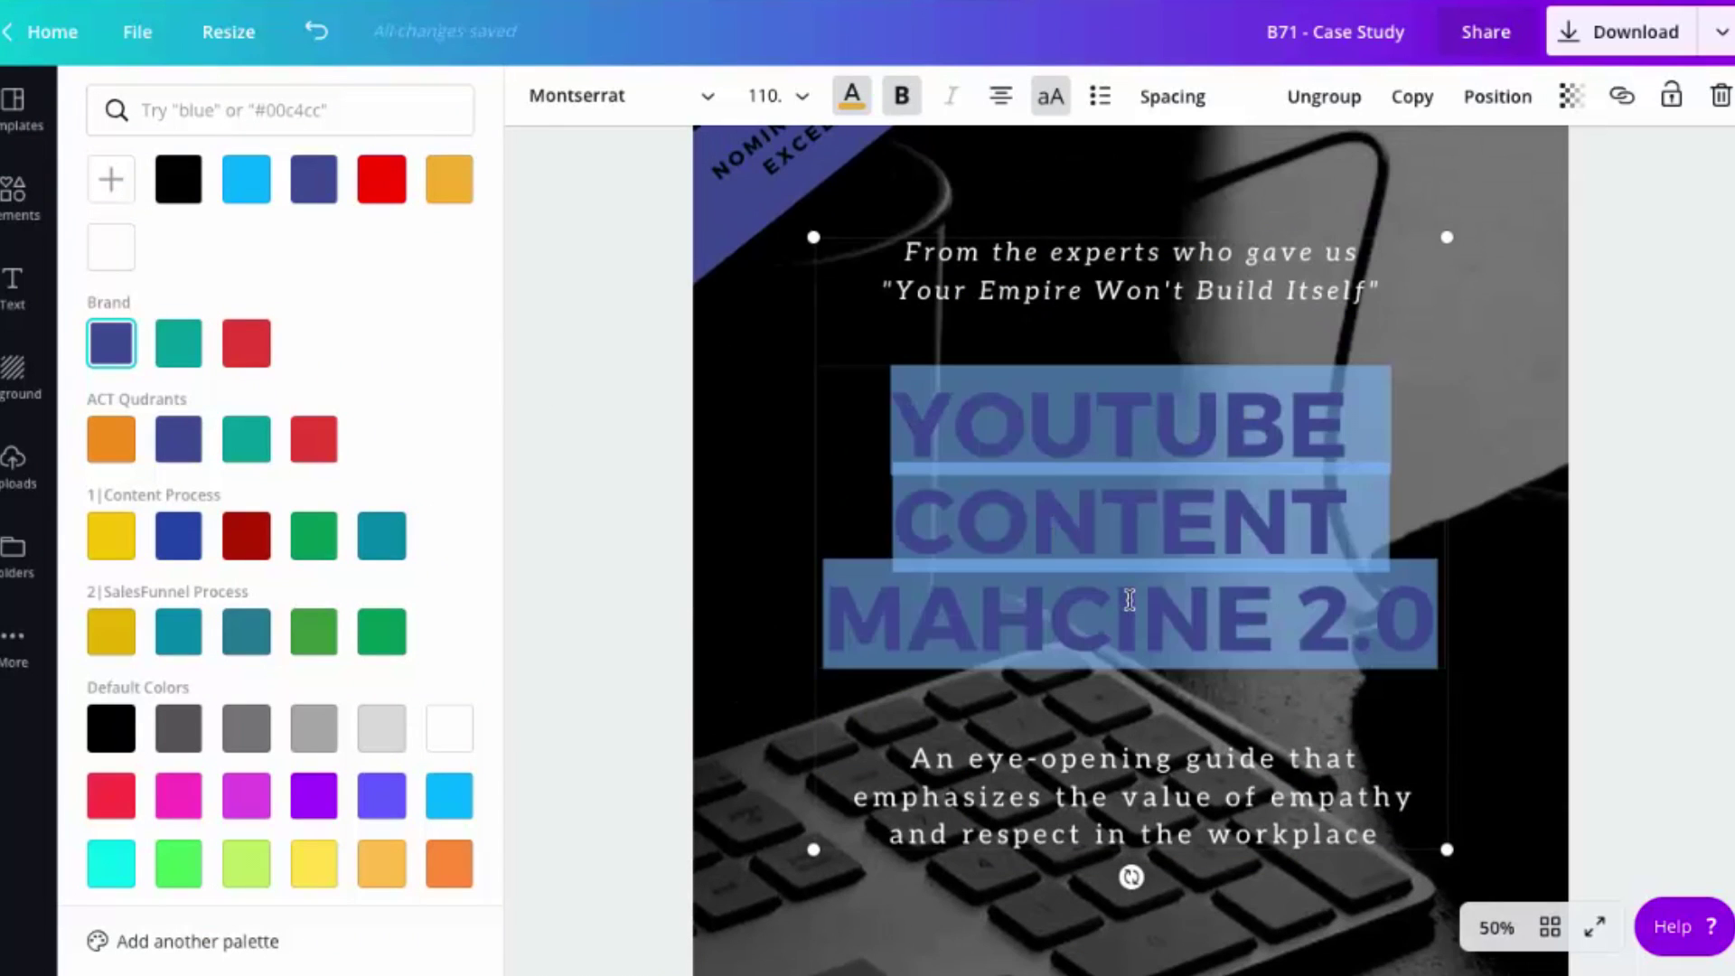
click(113, 453)
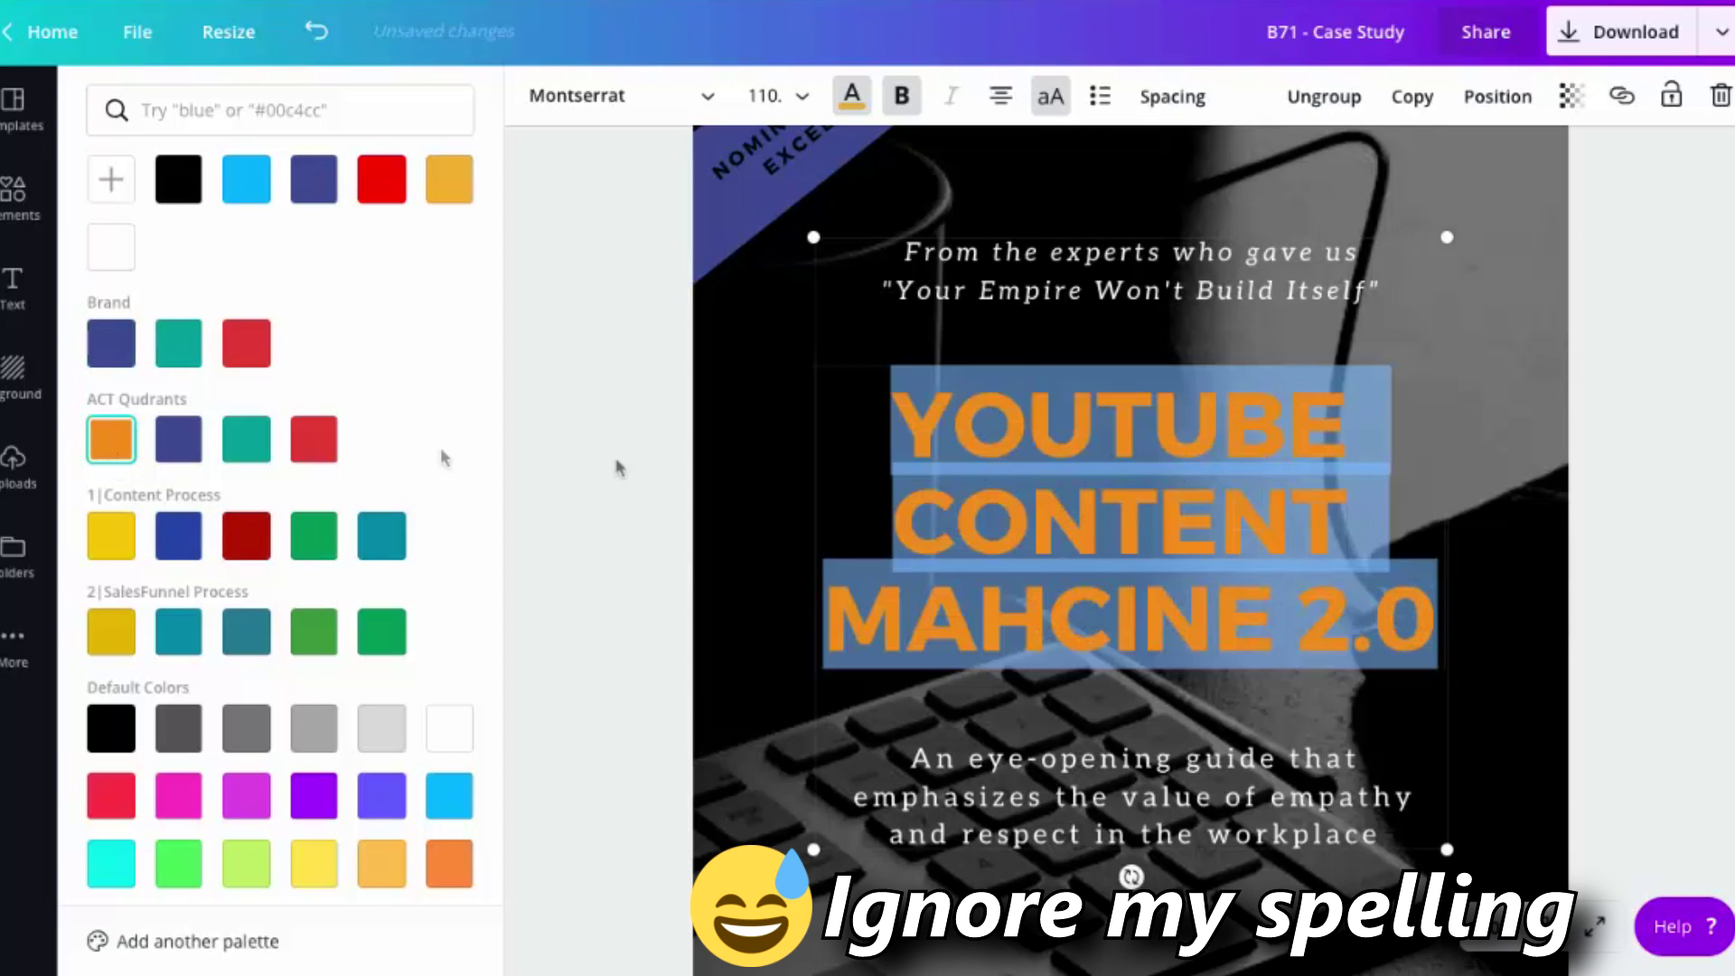
click(618, 548)
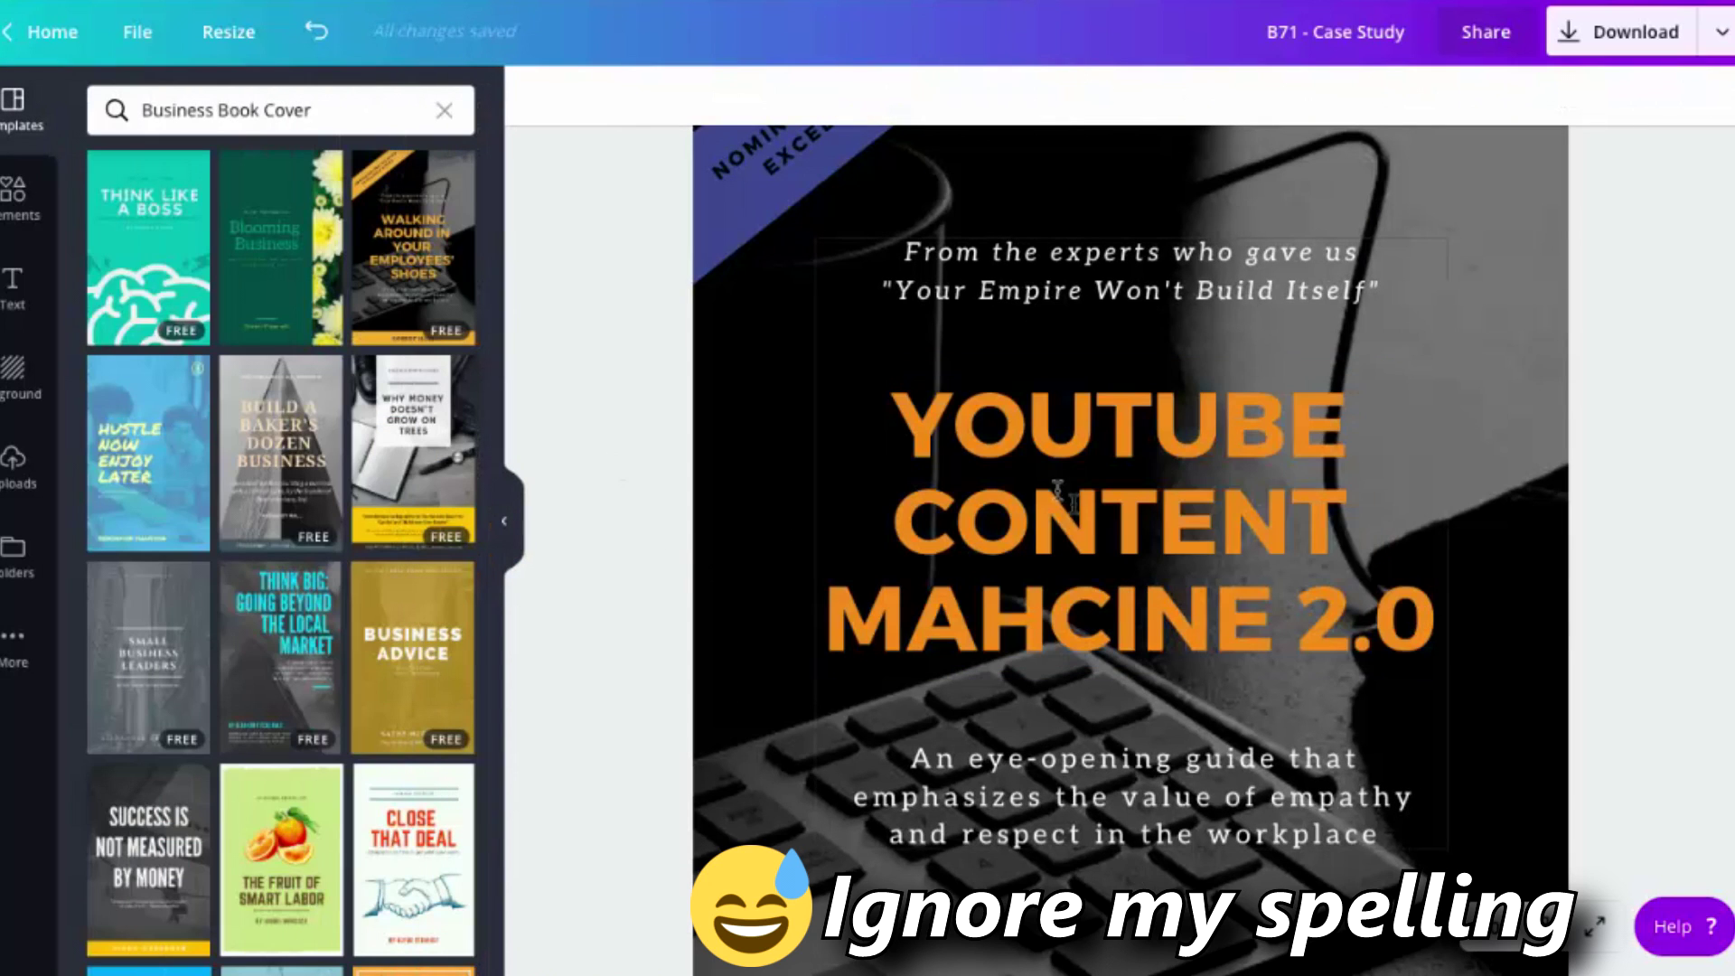
scroll(1383, 348, up, 1)
click(1382, 347)
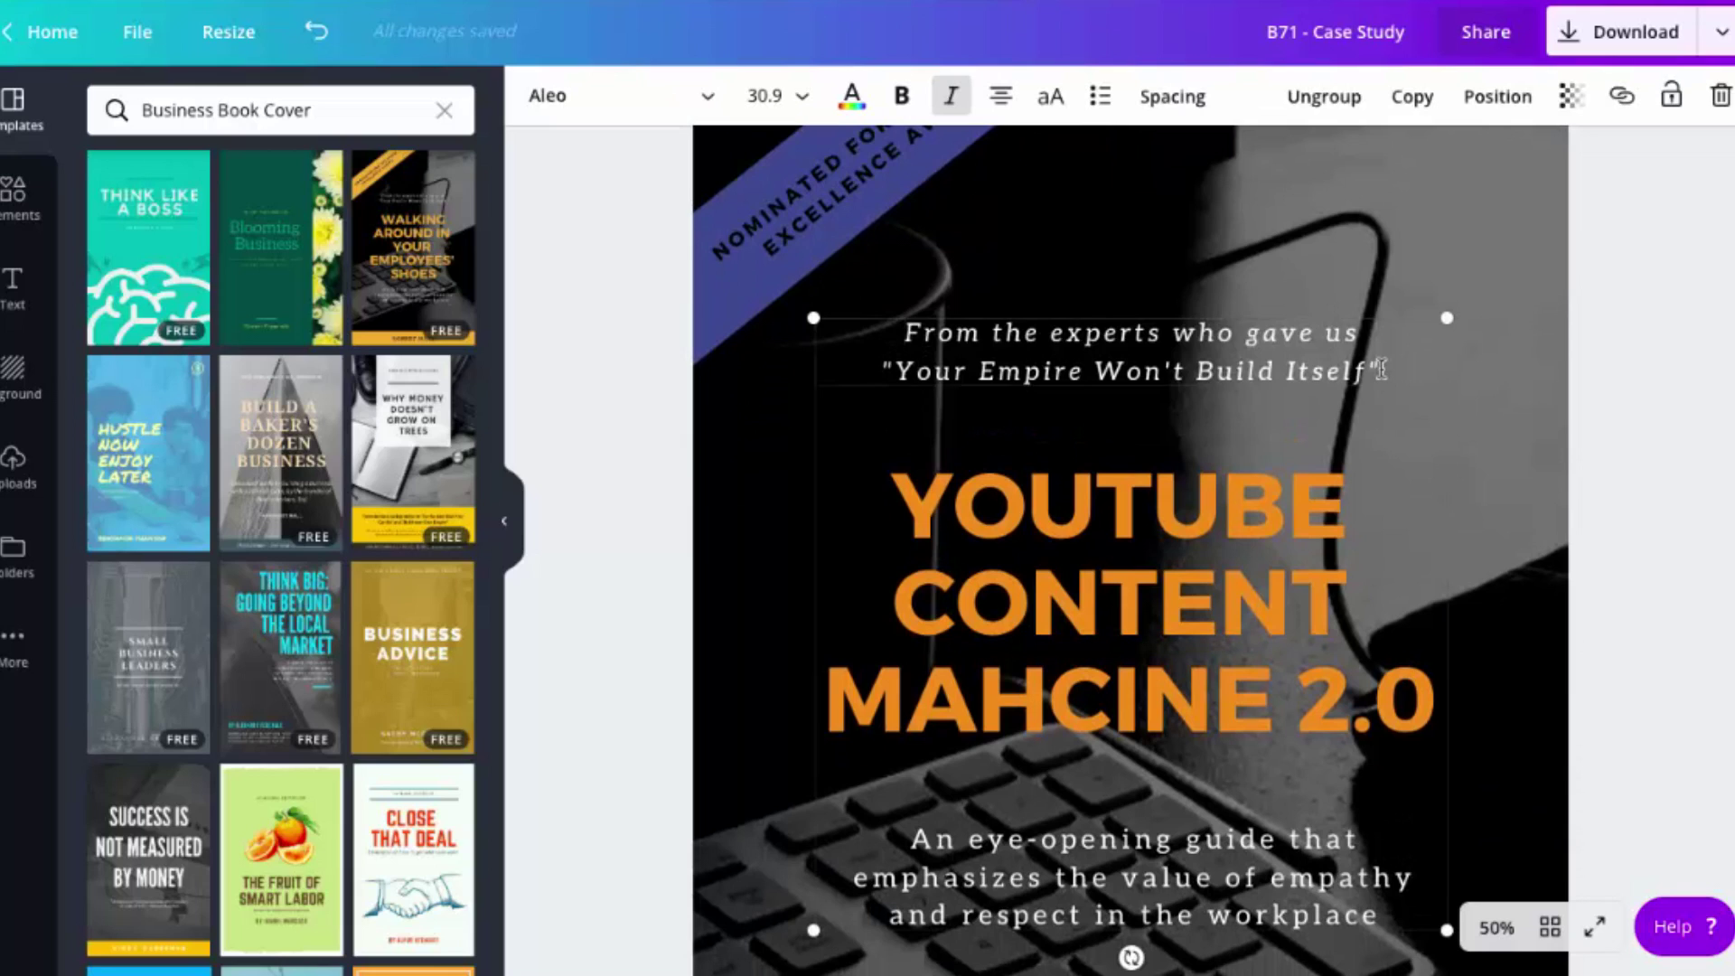
double_click(1382, 369)
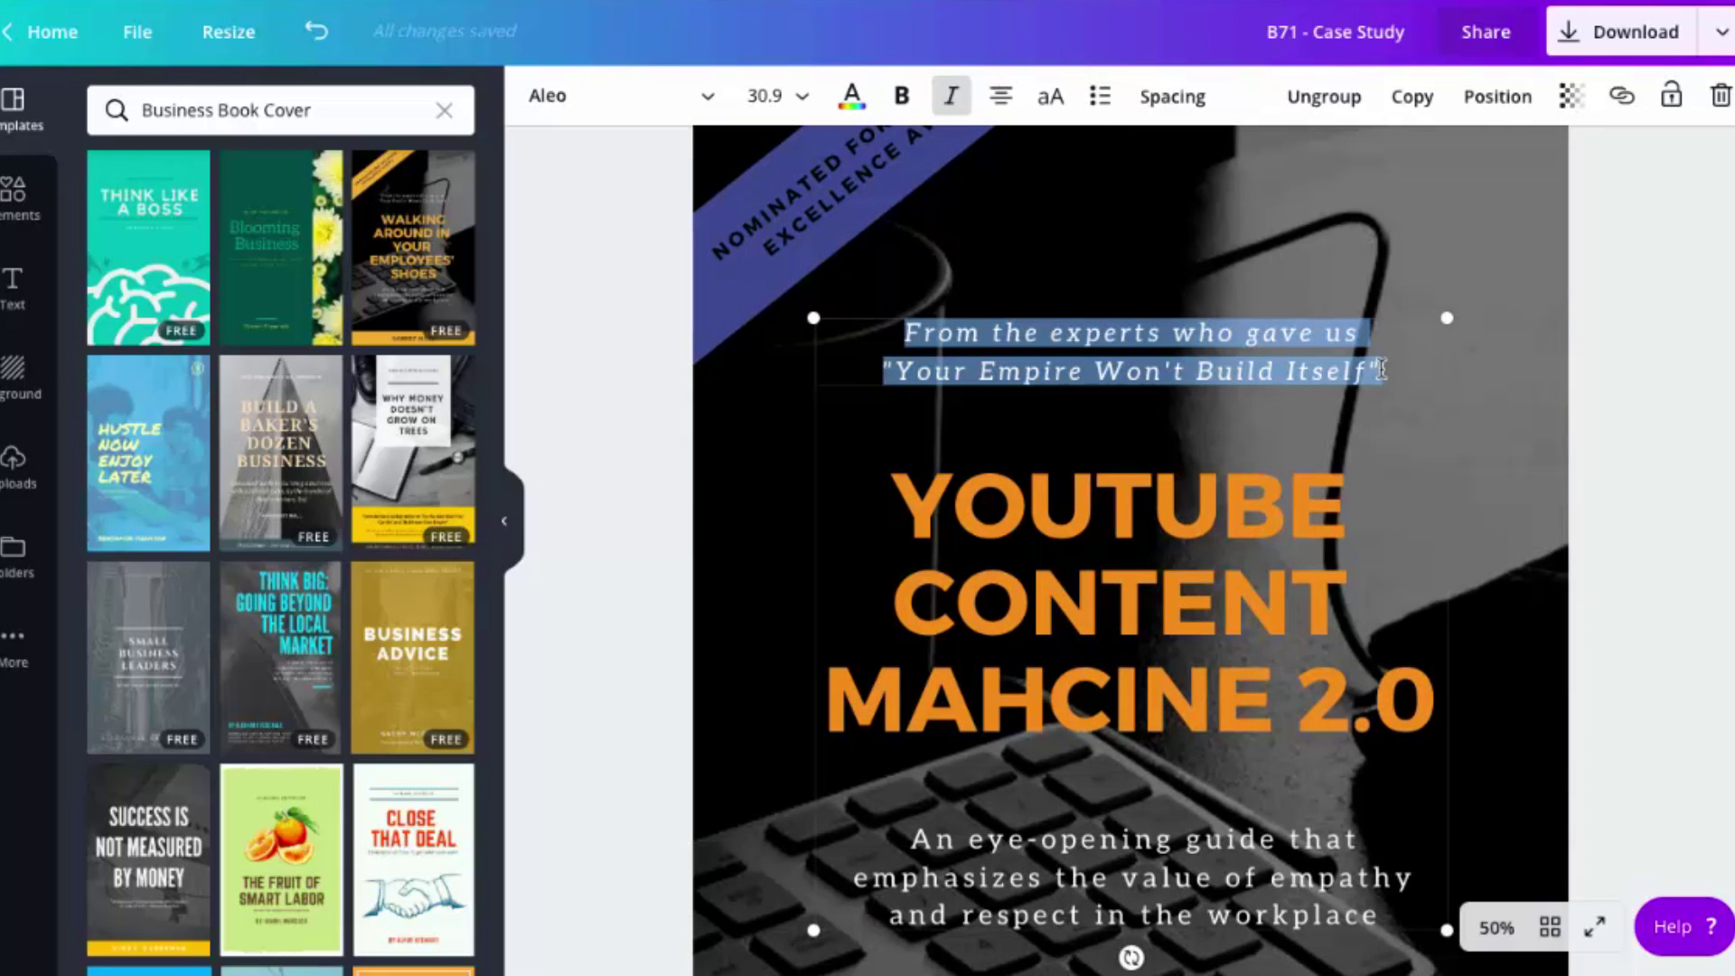
scroll(1382, 369, down, 2)
text(Authority)
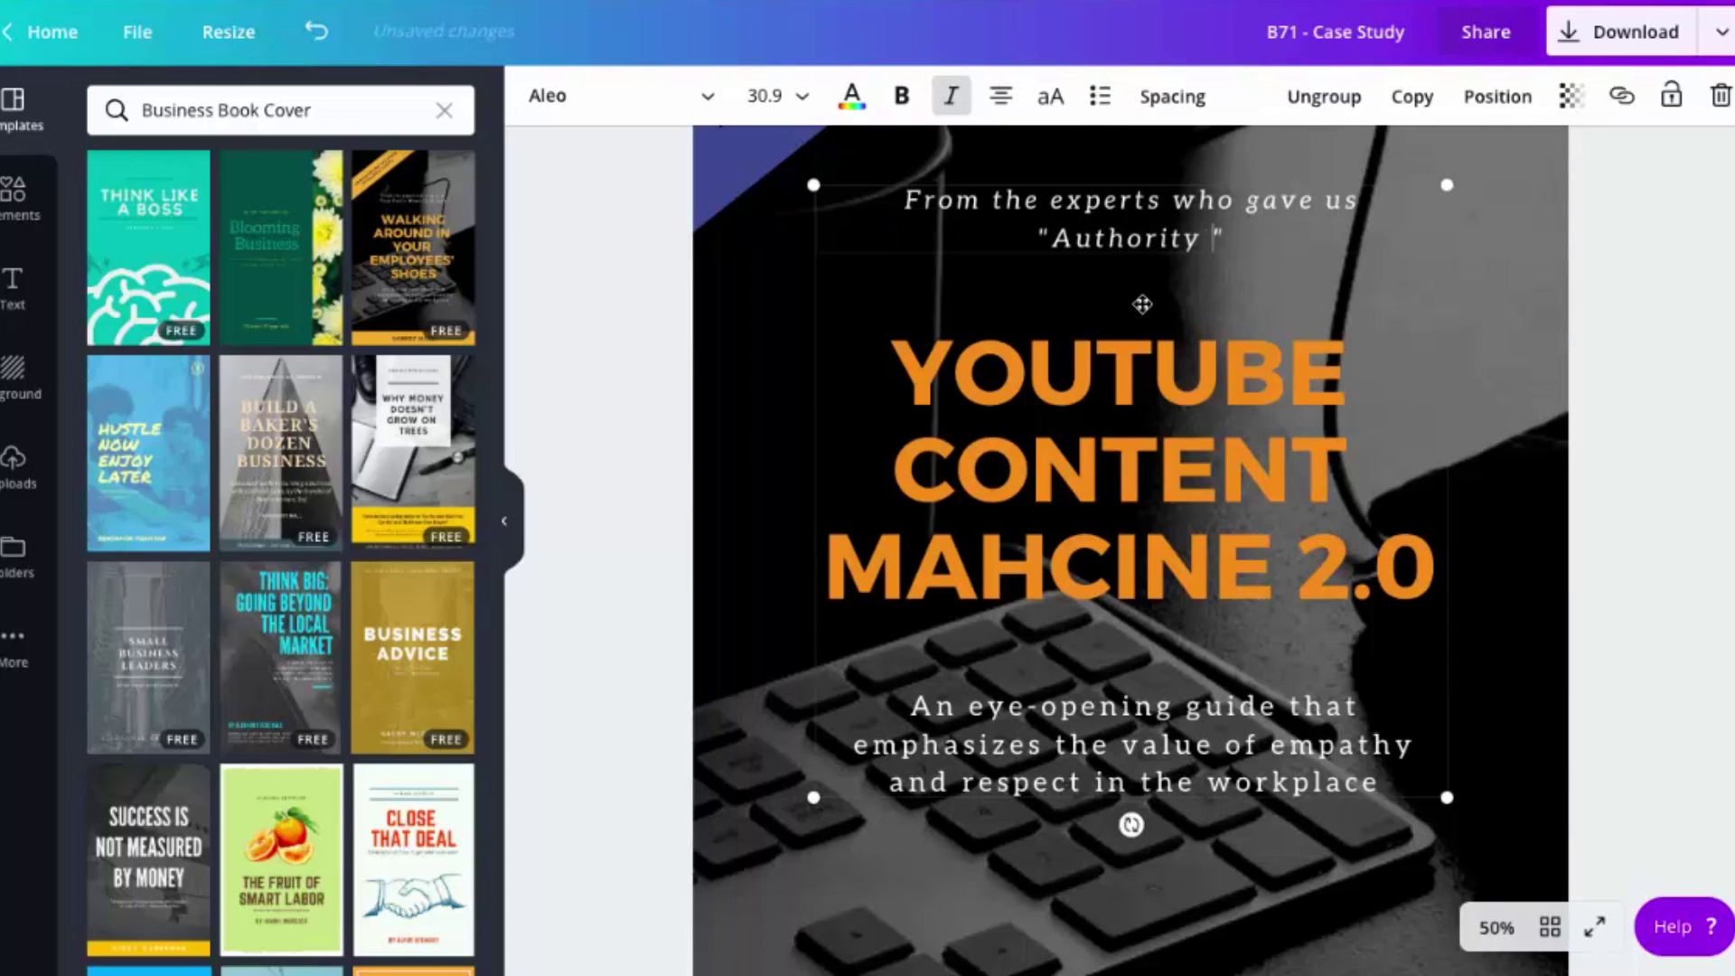
text( Builder)
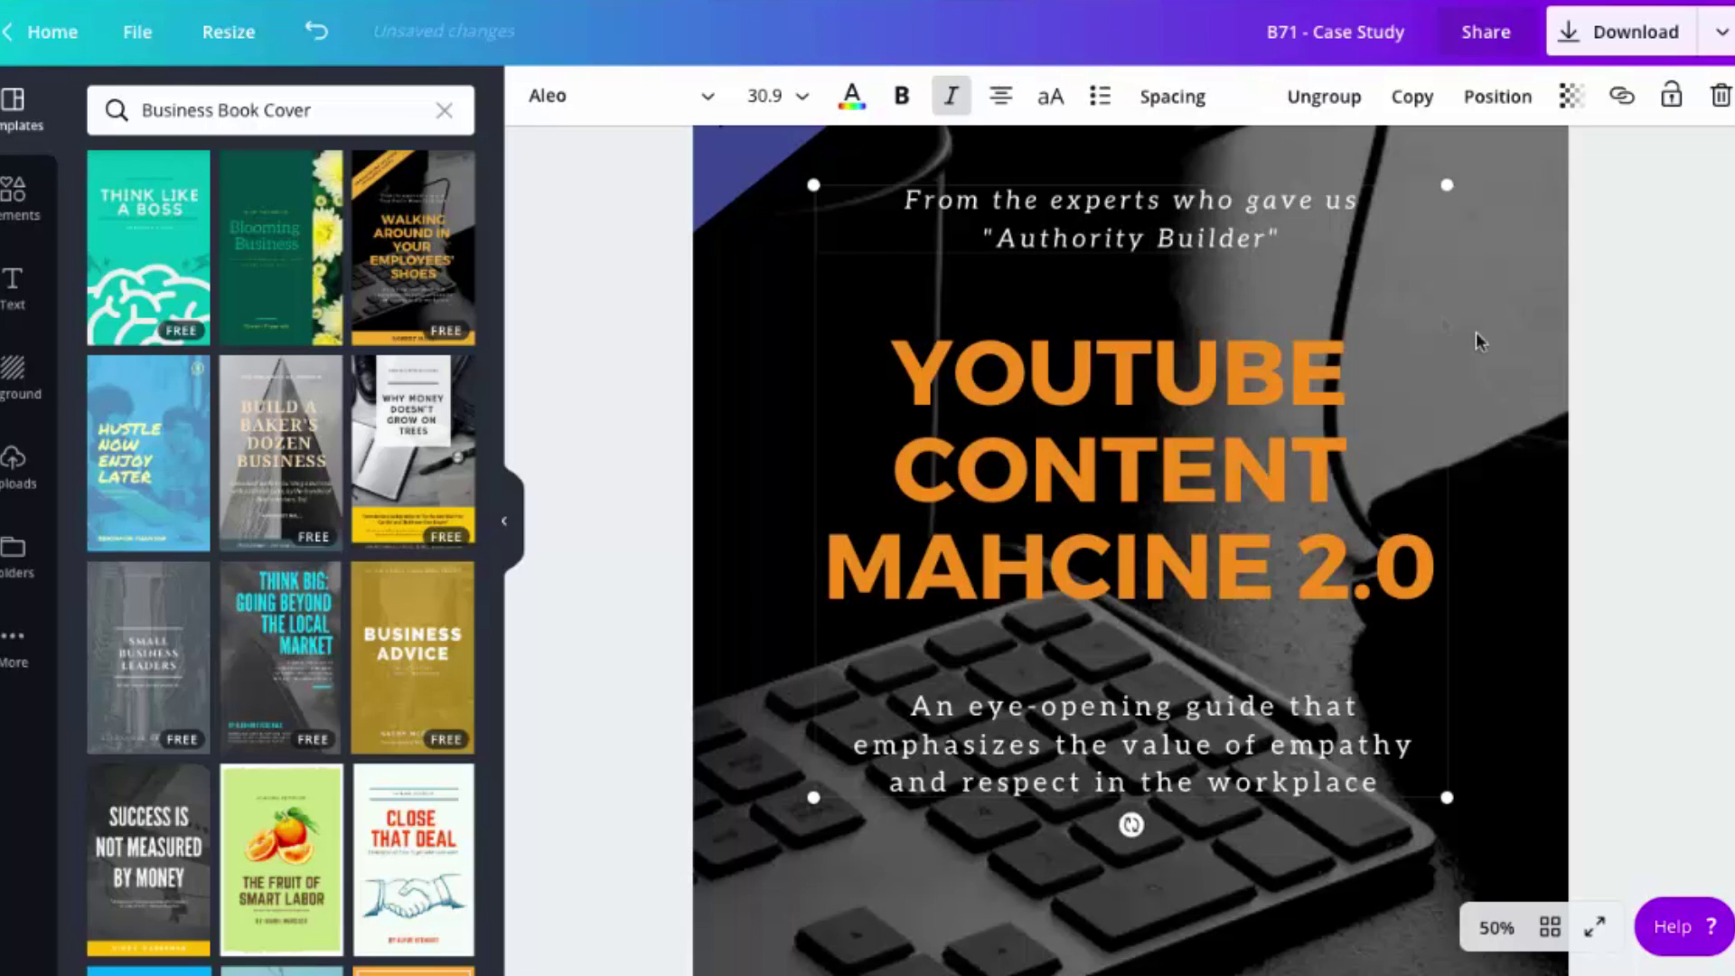
scroll(1041, 411, down, 3)
scroll(1041, 411, up, 4)
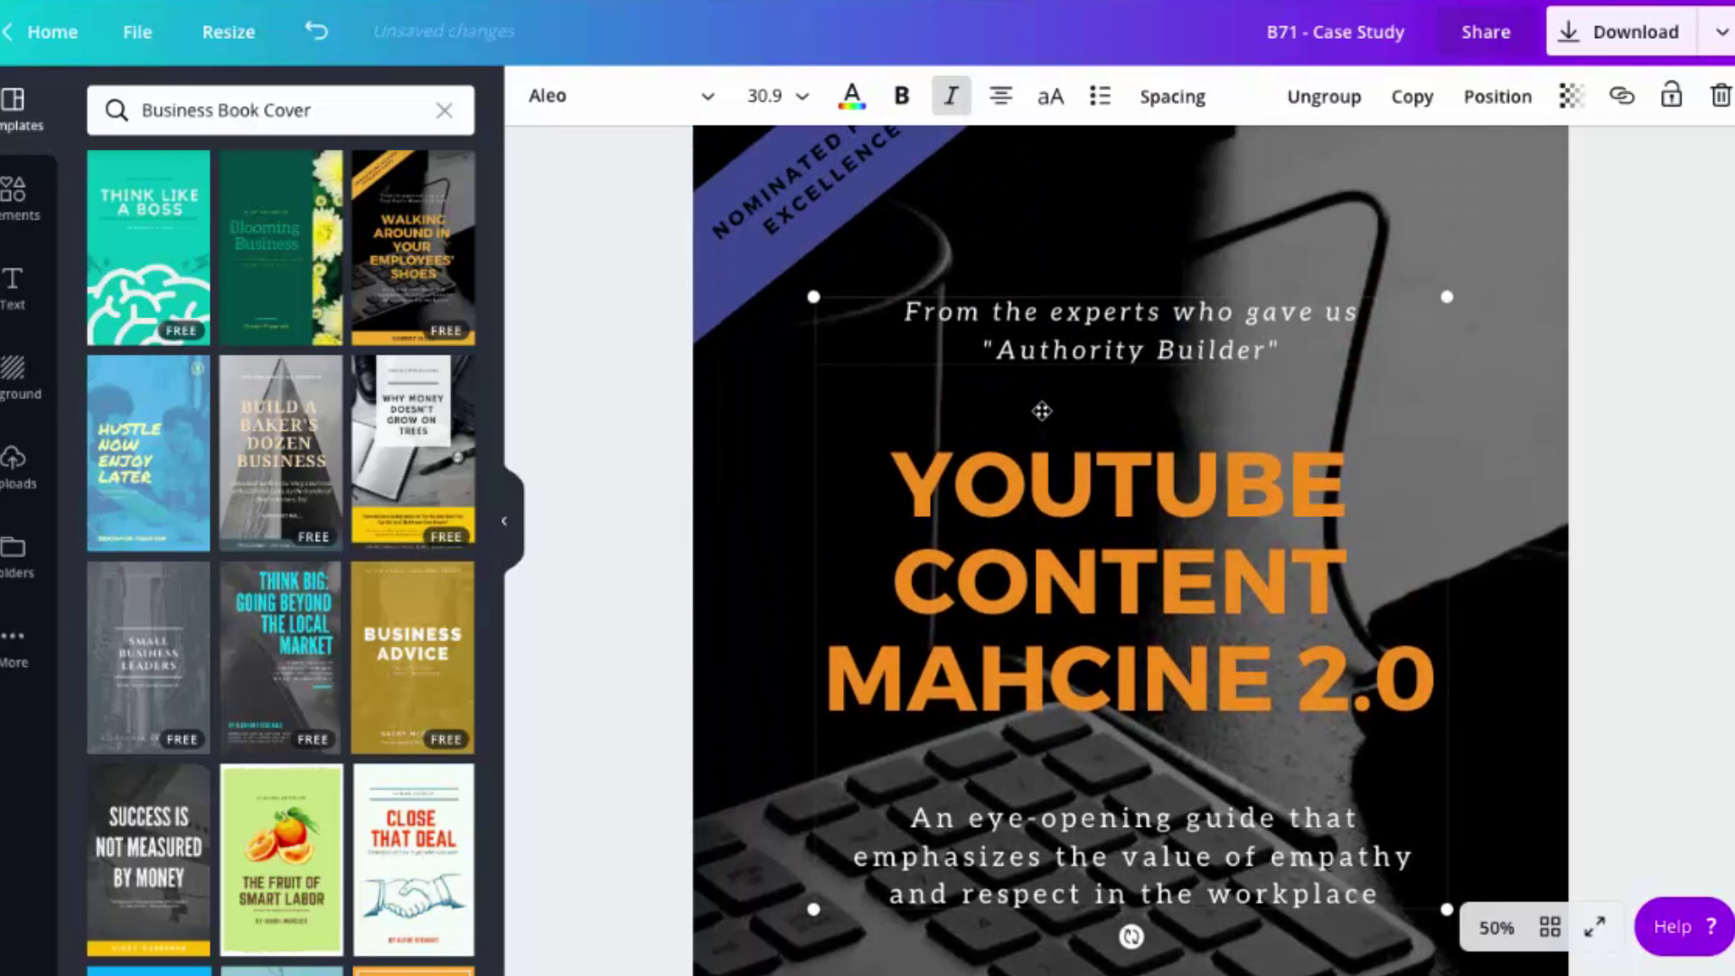
scroll(840, 446, up, 4)
scroll(1045, 601, down, 10)
text(JASON WHALING)
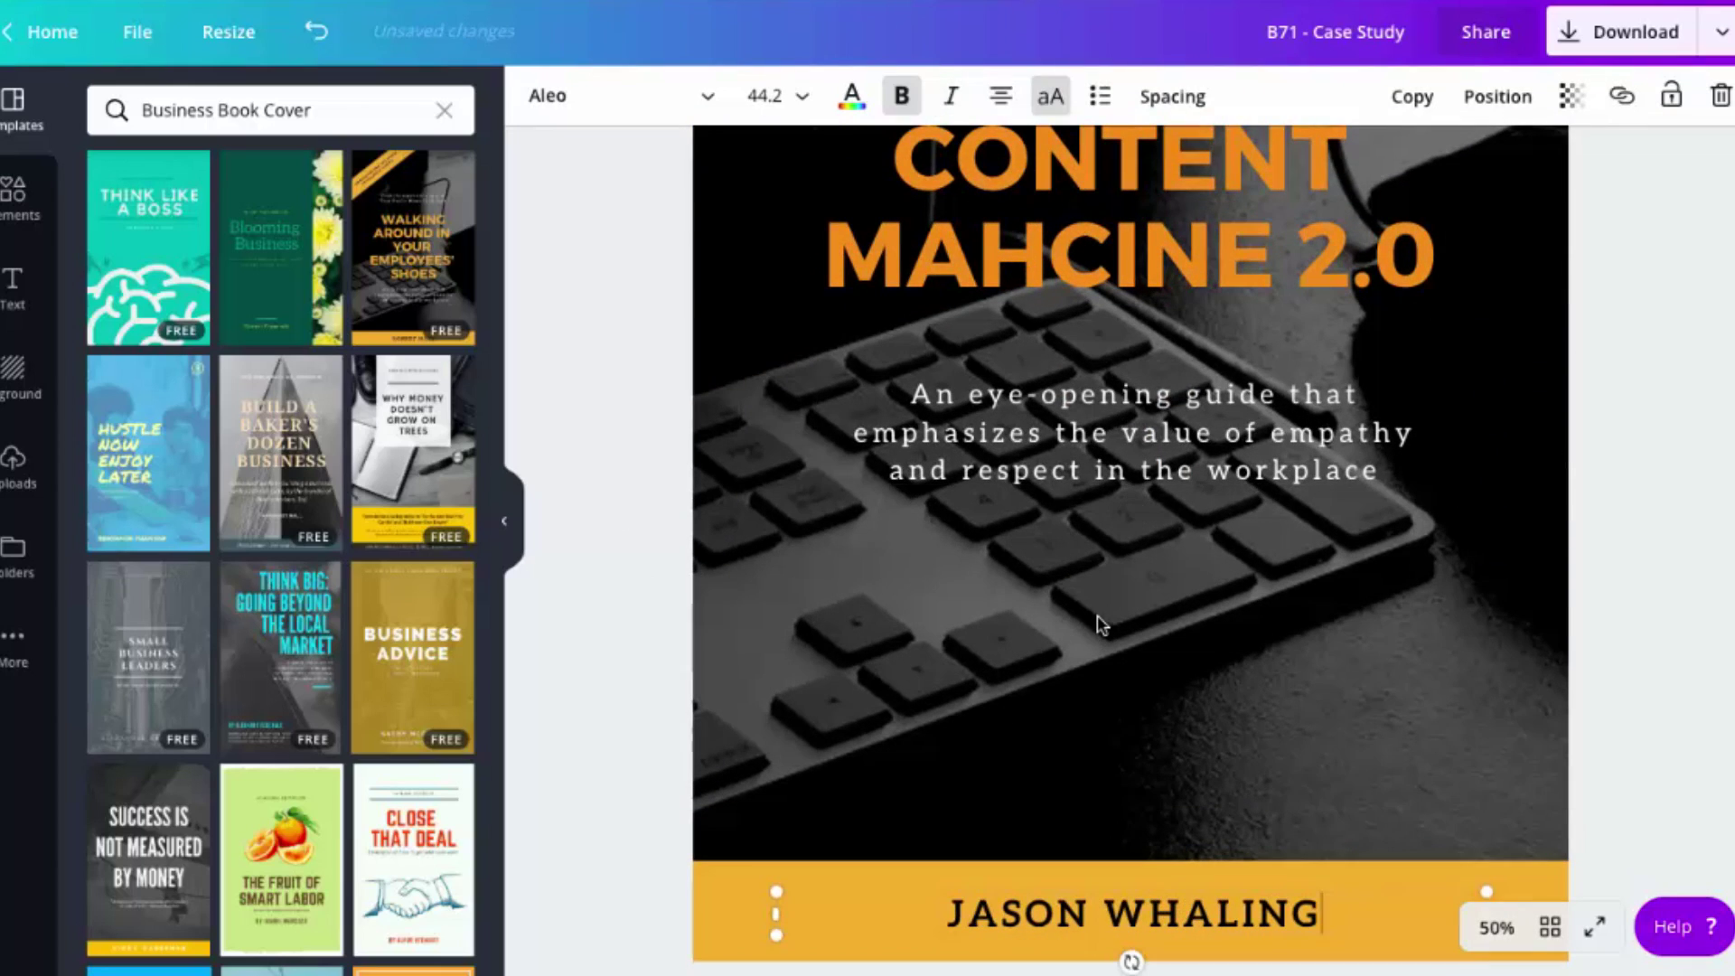
Step: Recolour the author-name footer bar orange
click(957, 782)
click(719, 914)
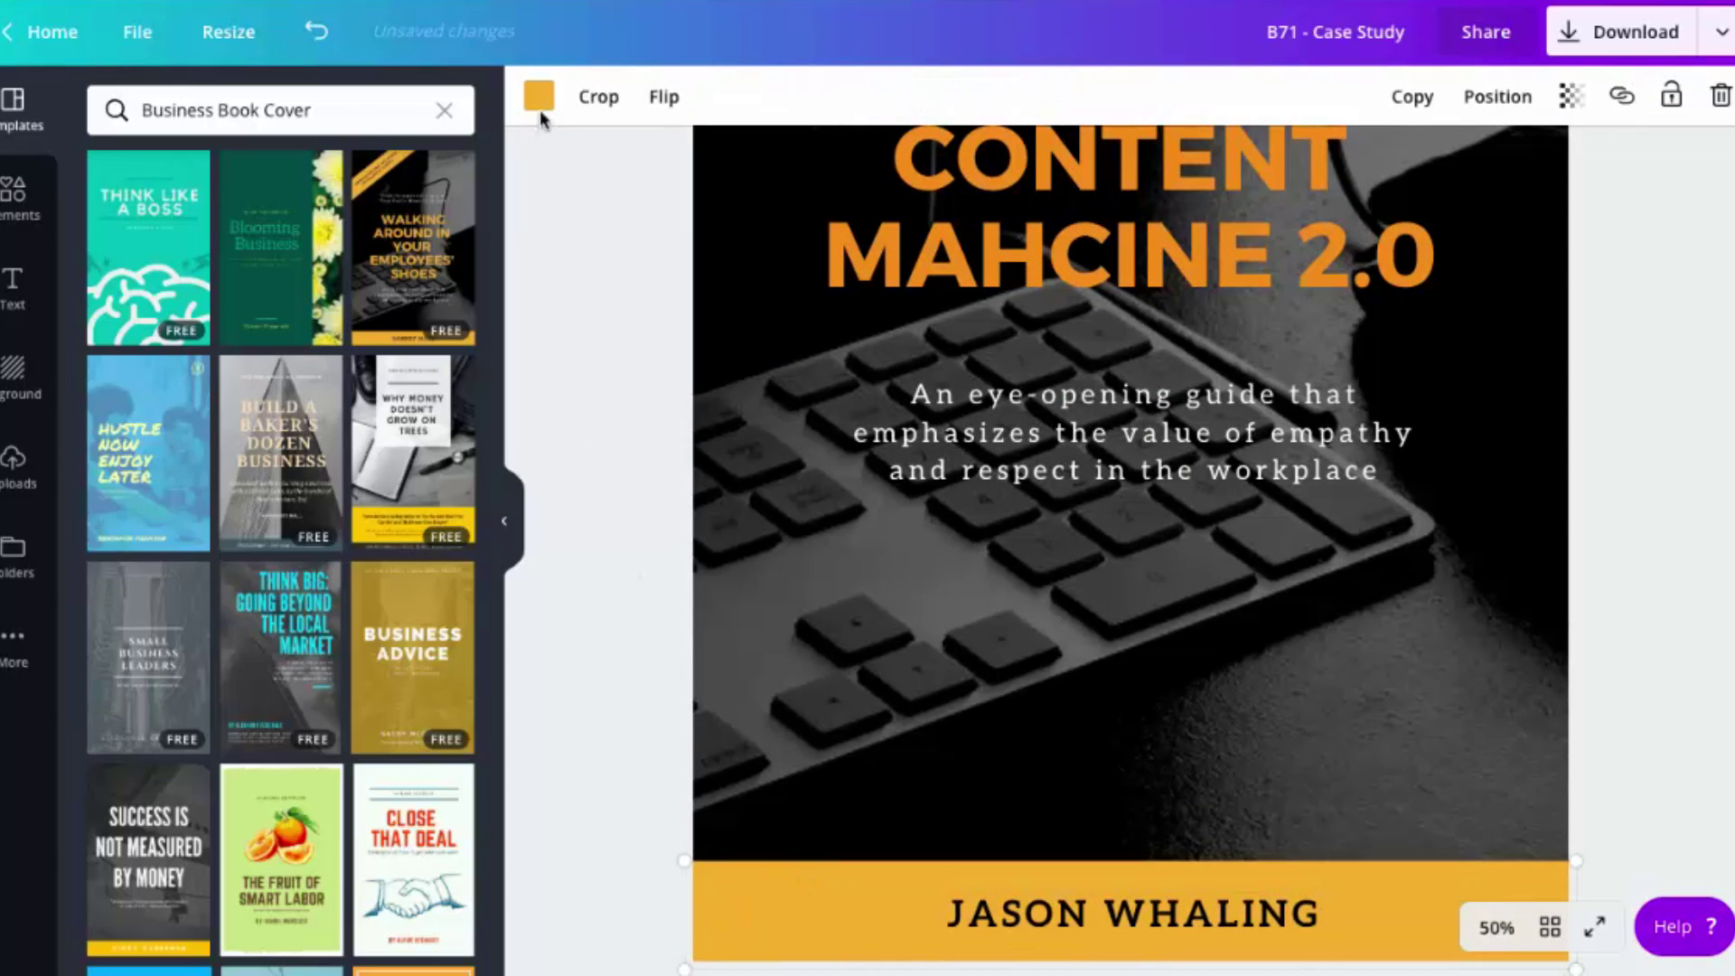
click(540, 101)
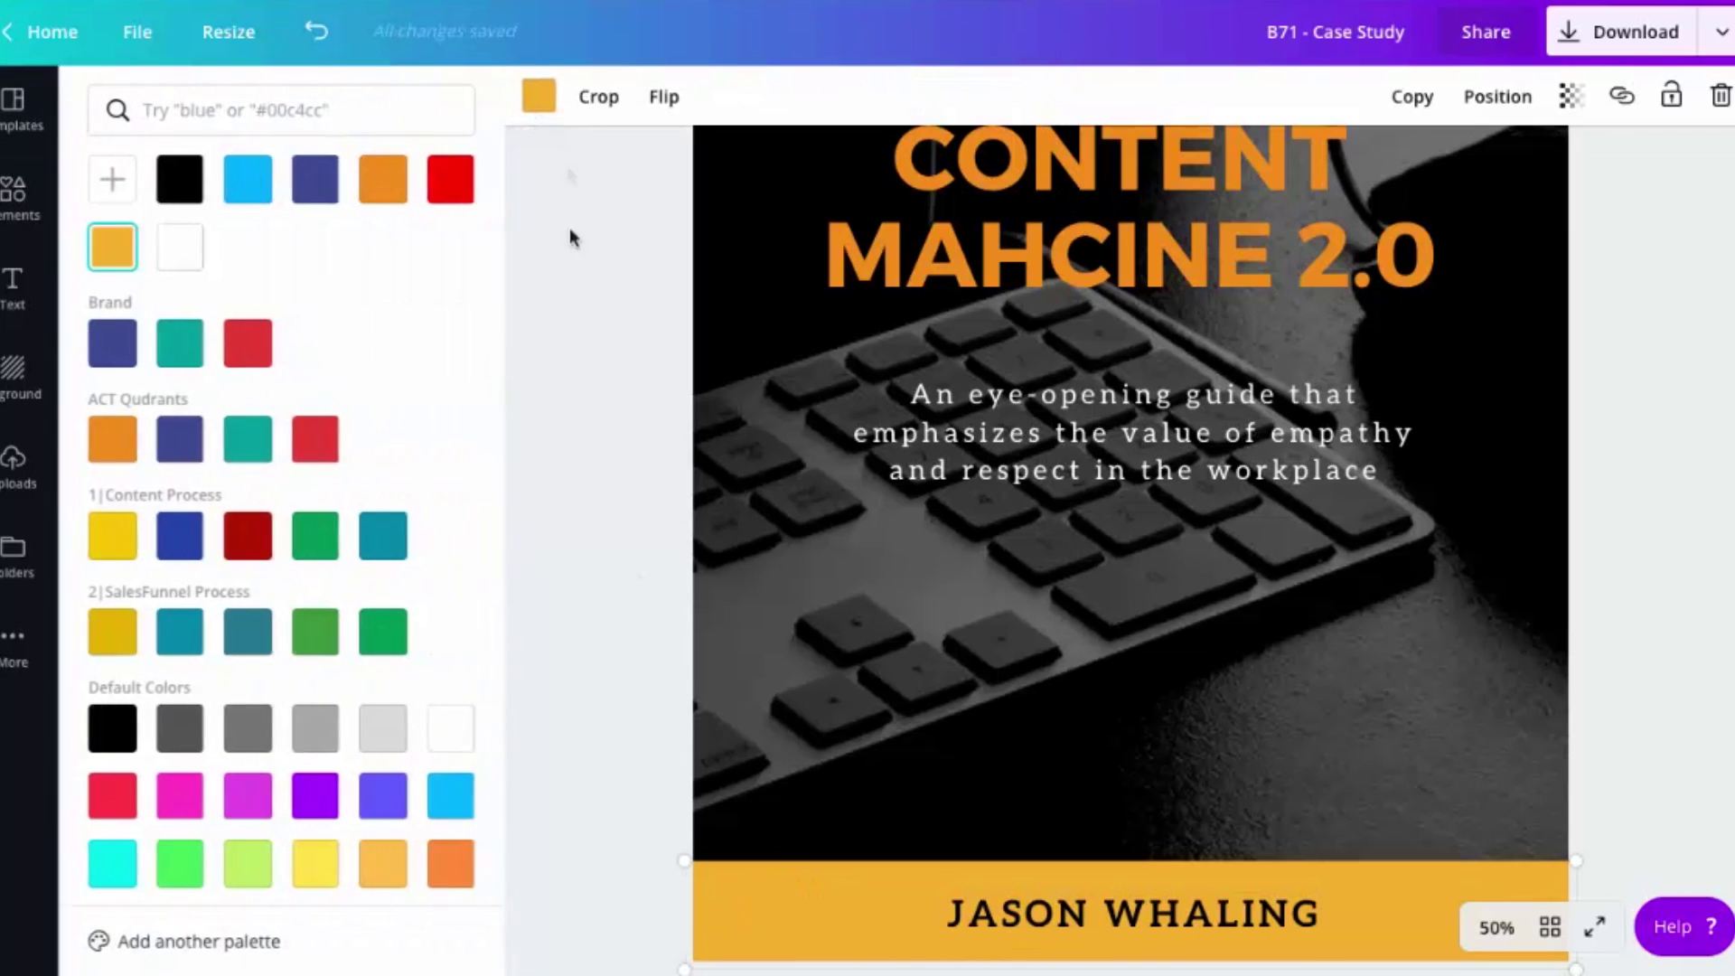
click(109, 458)
click(663, 713)
scroll(662, 710, up, 5)
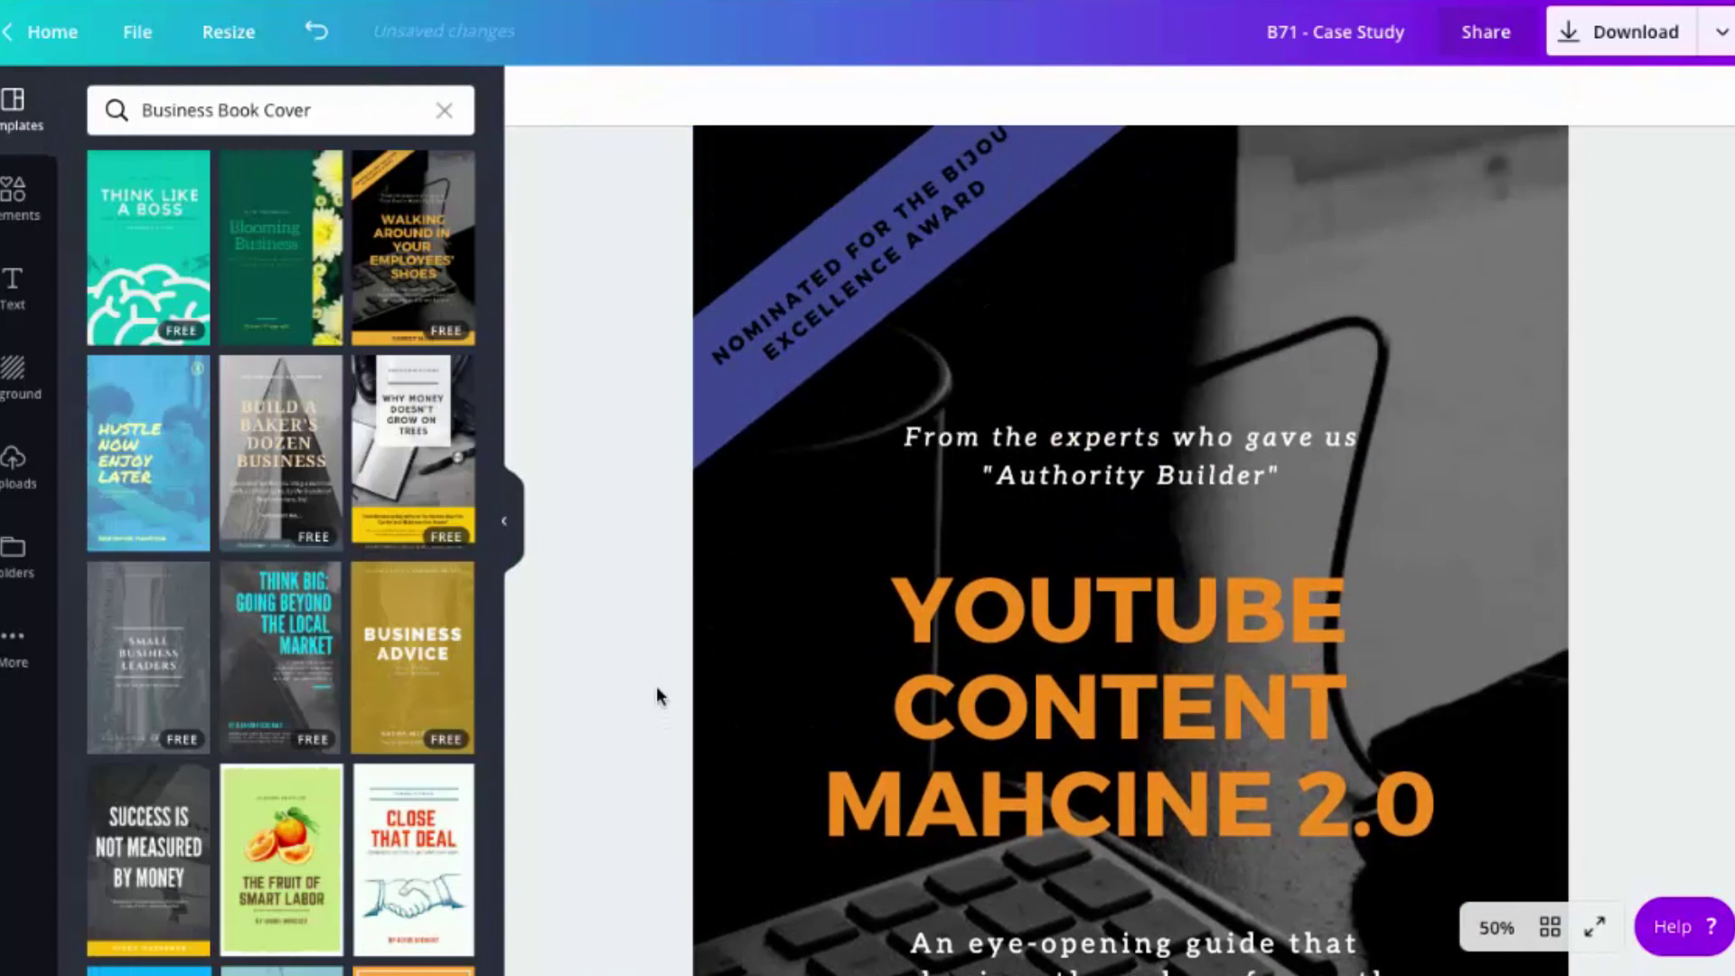
Step: Turn the diagonal nominated banner orange, then bring up Background and the photo folders
click(732, 442)
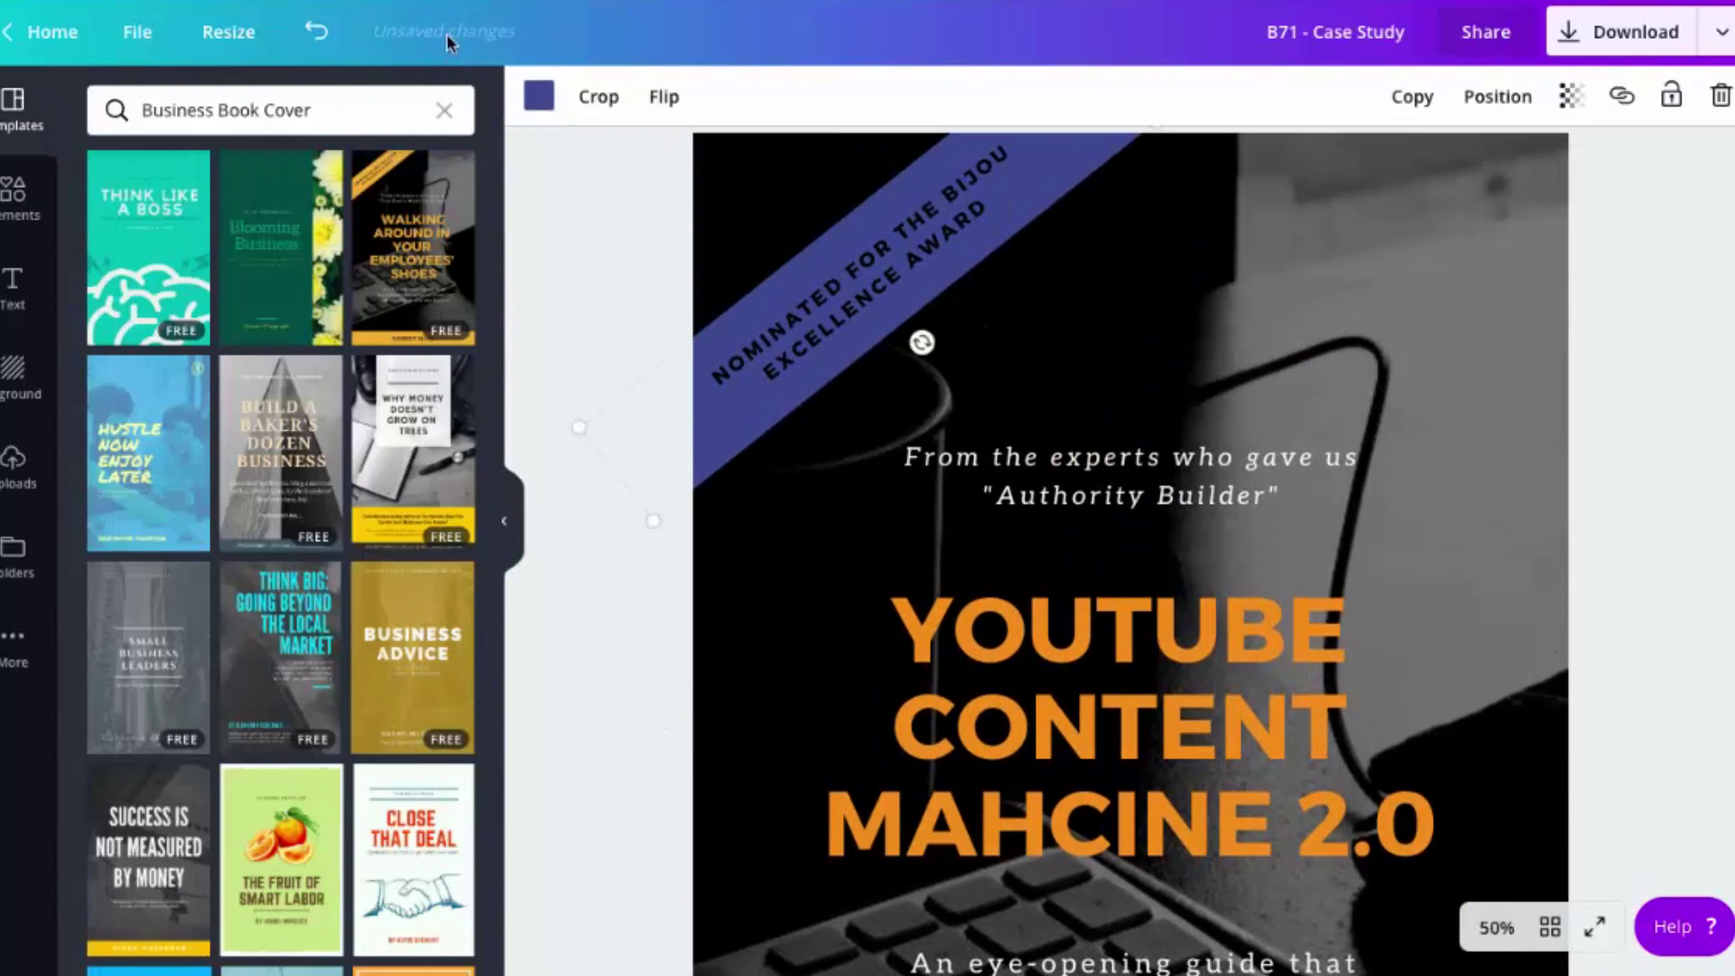
click(539, 100)
click(111, 447)
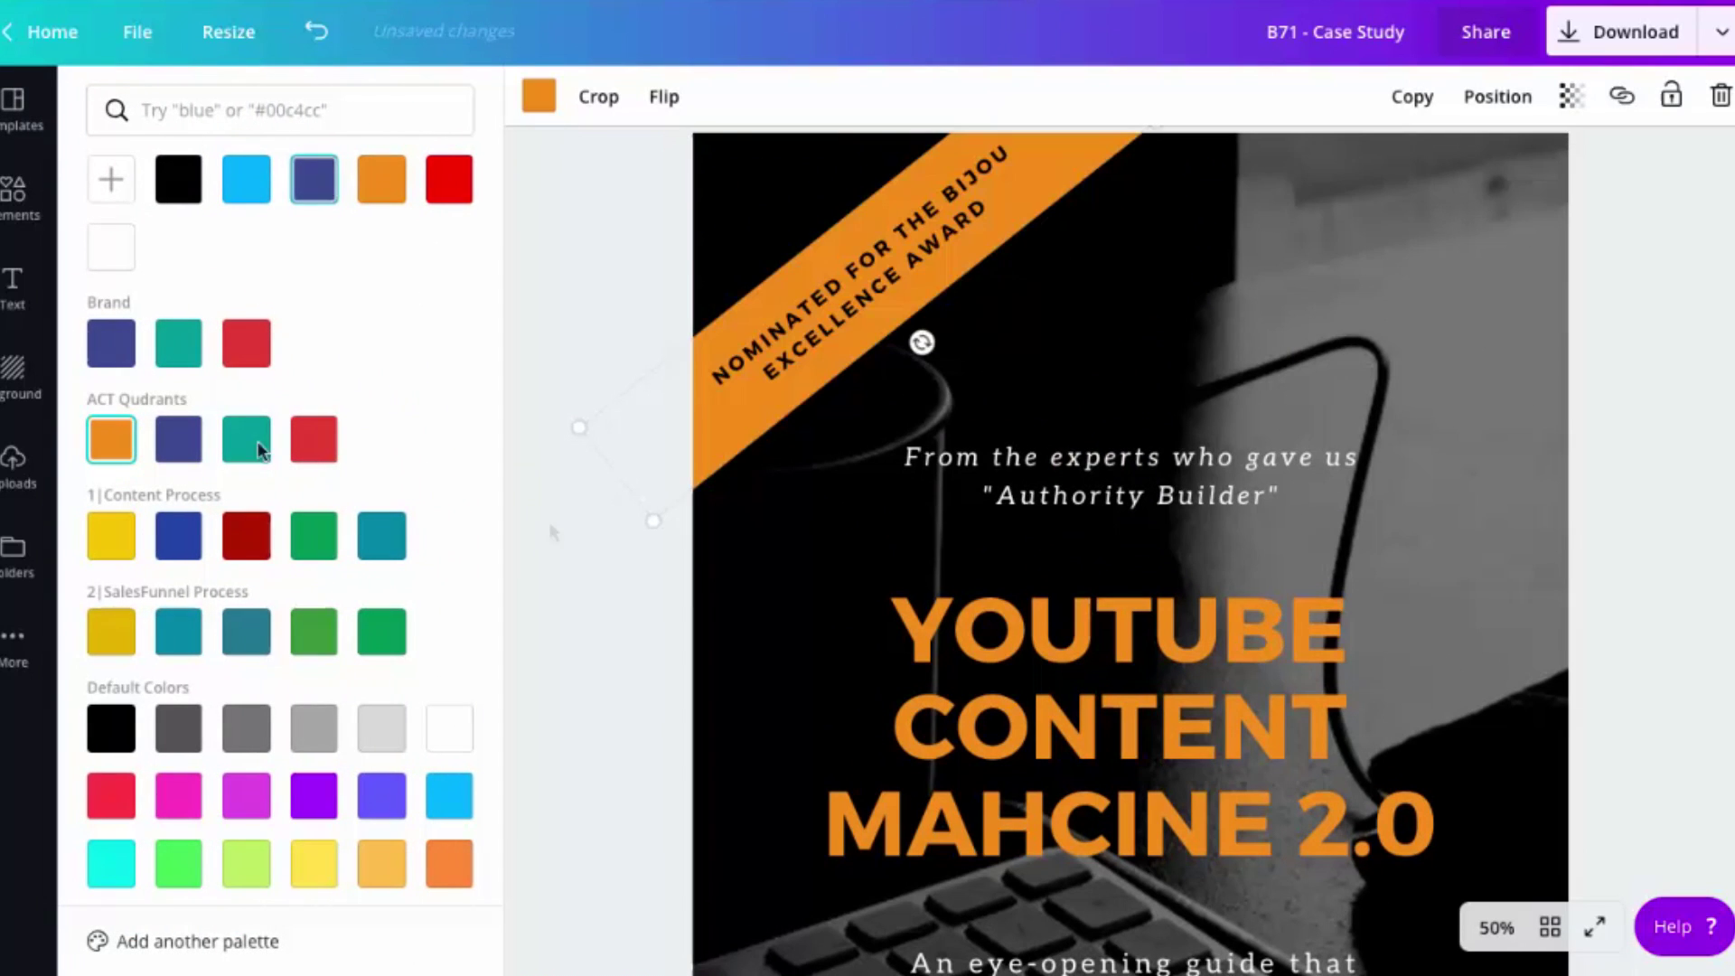
click(1653, 527)
scroll(1393, 585, down, 5)
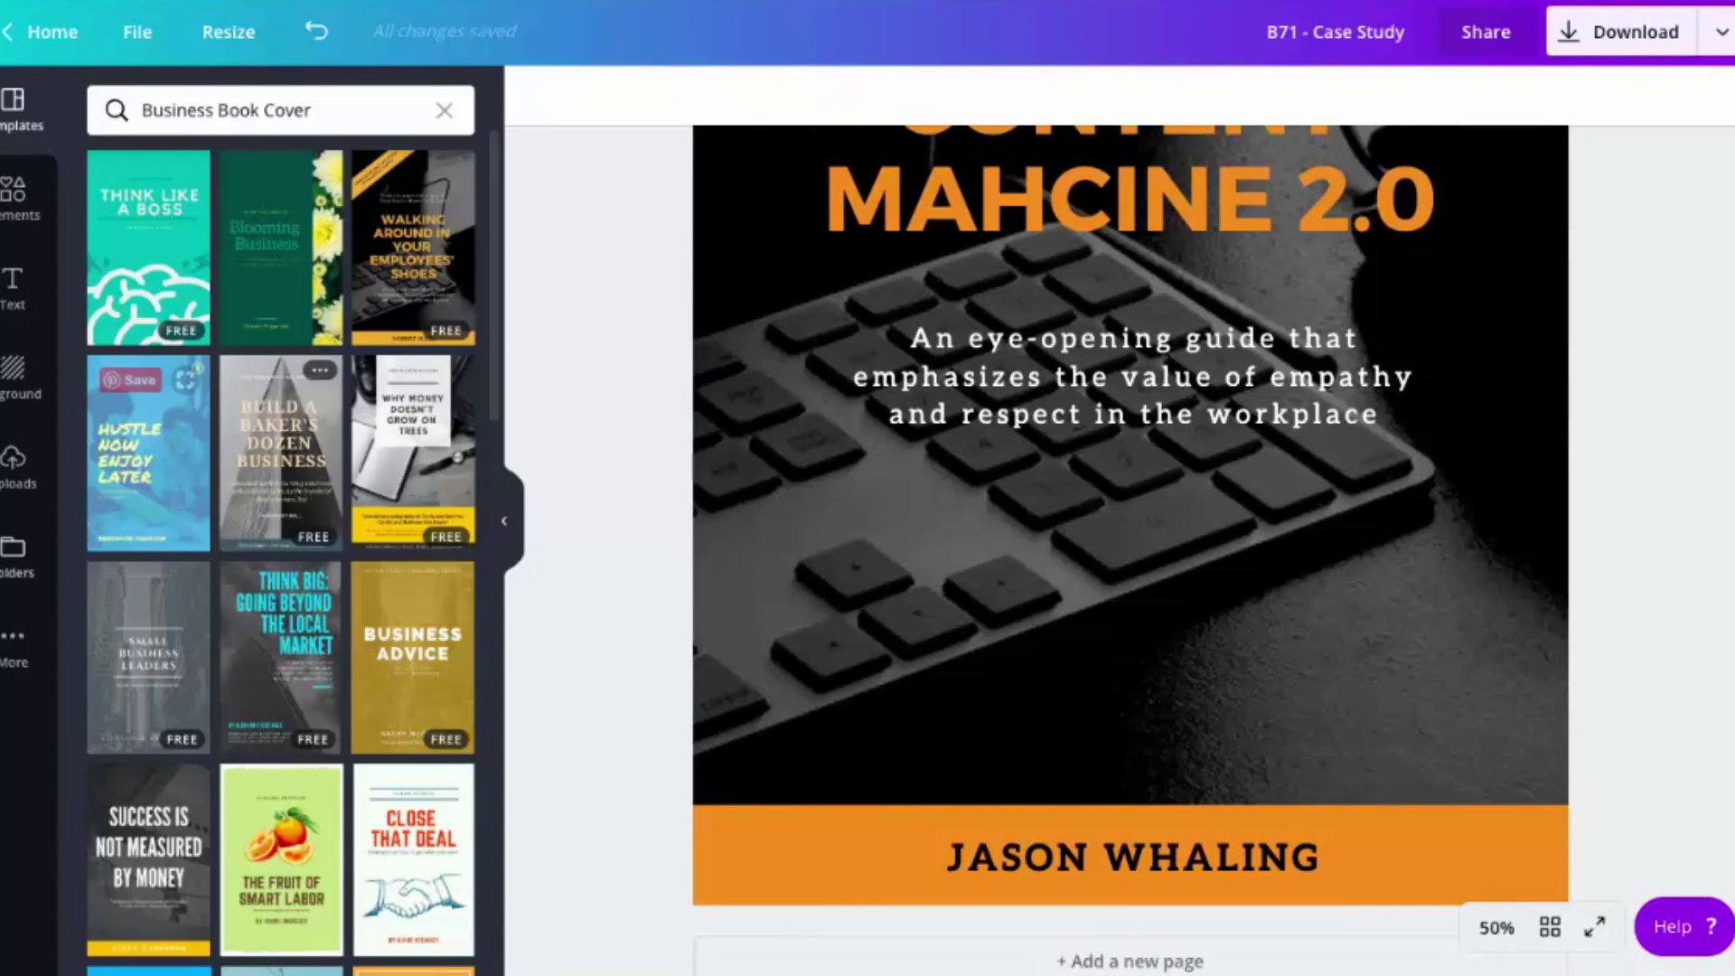
click(20, 377)
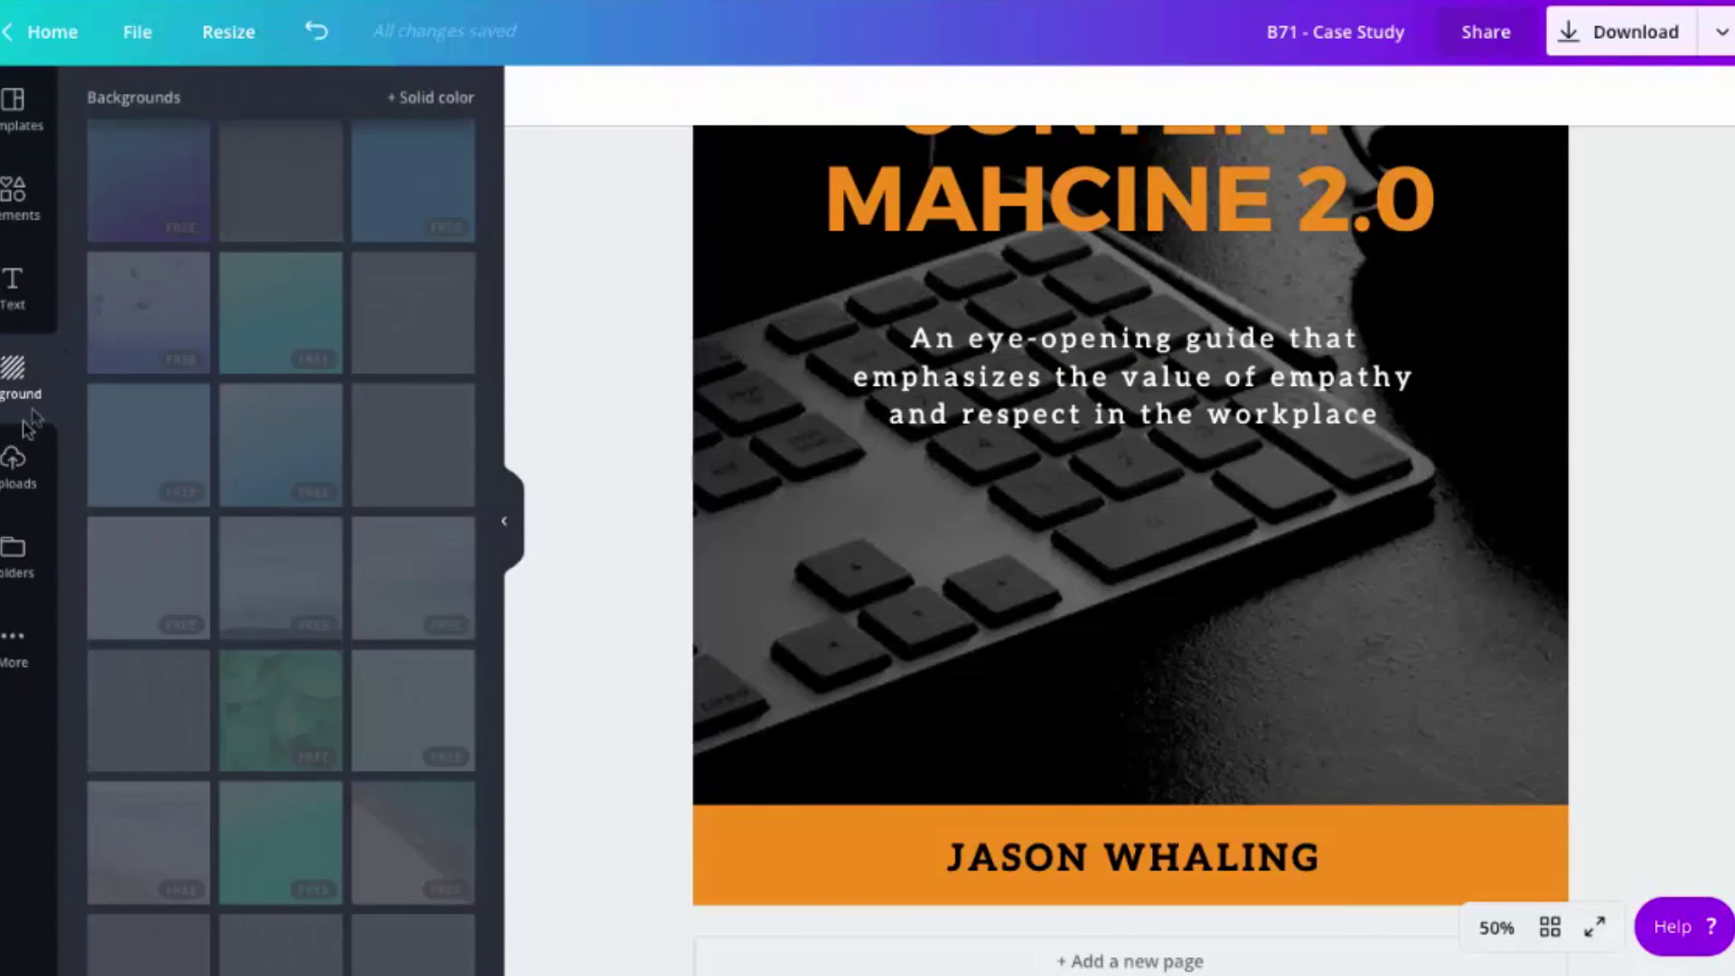
click(13, 555)
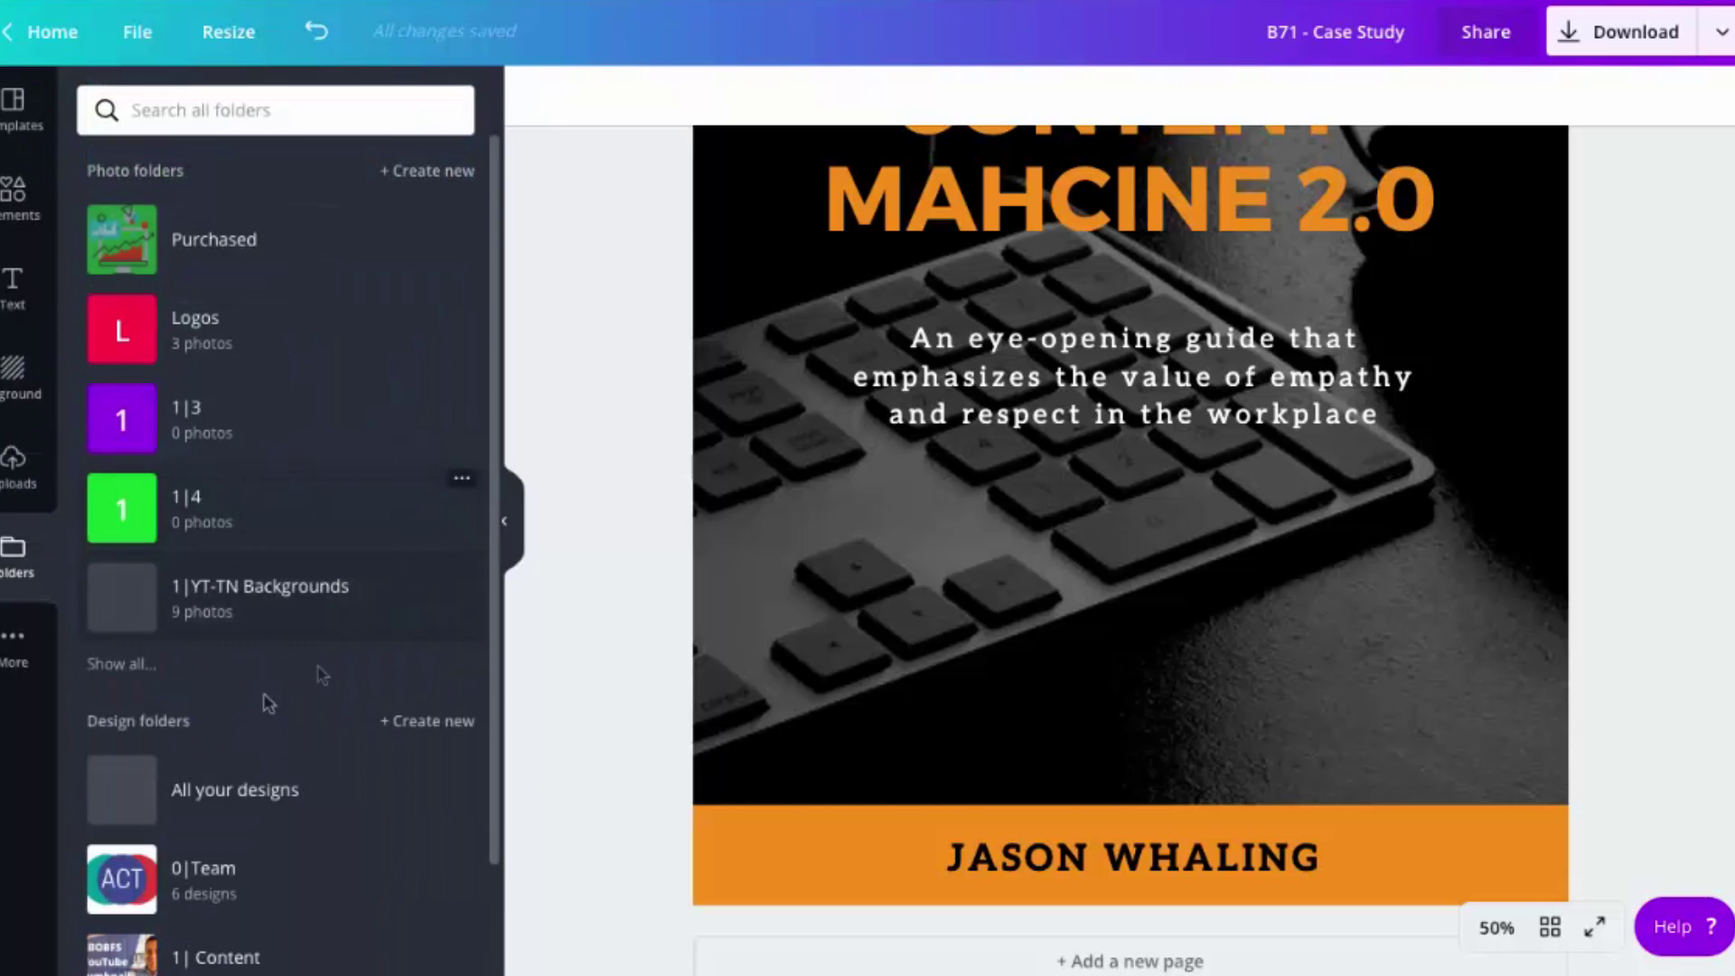
scroll(318, 598, down, 3)
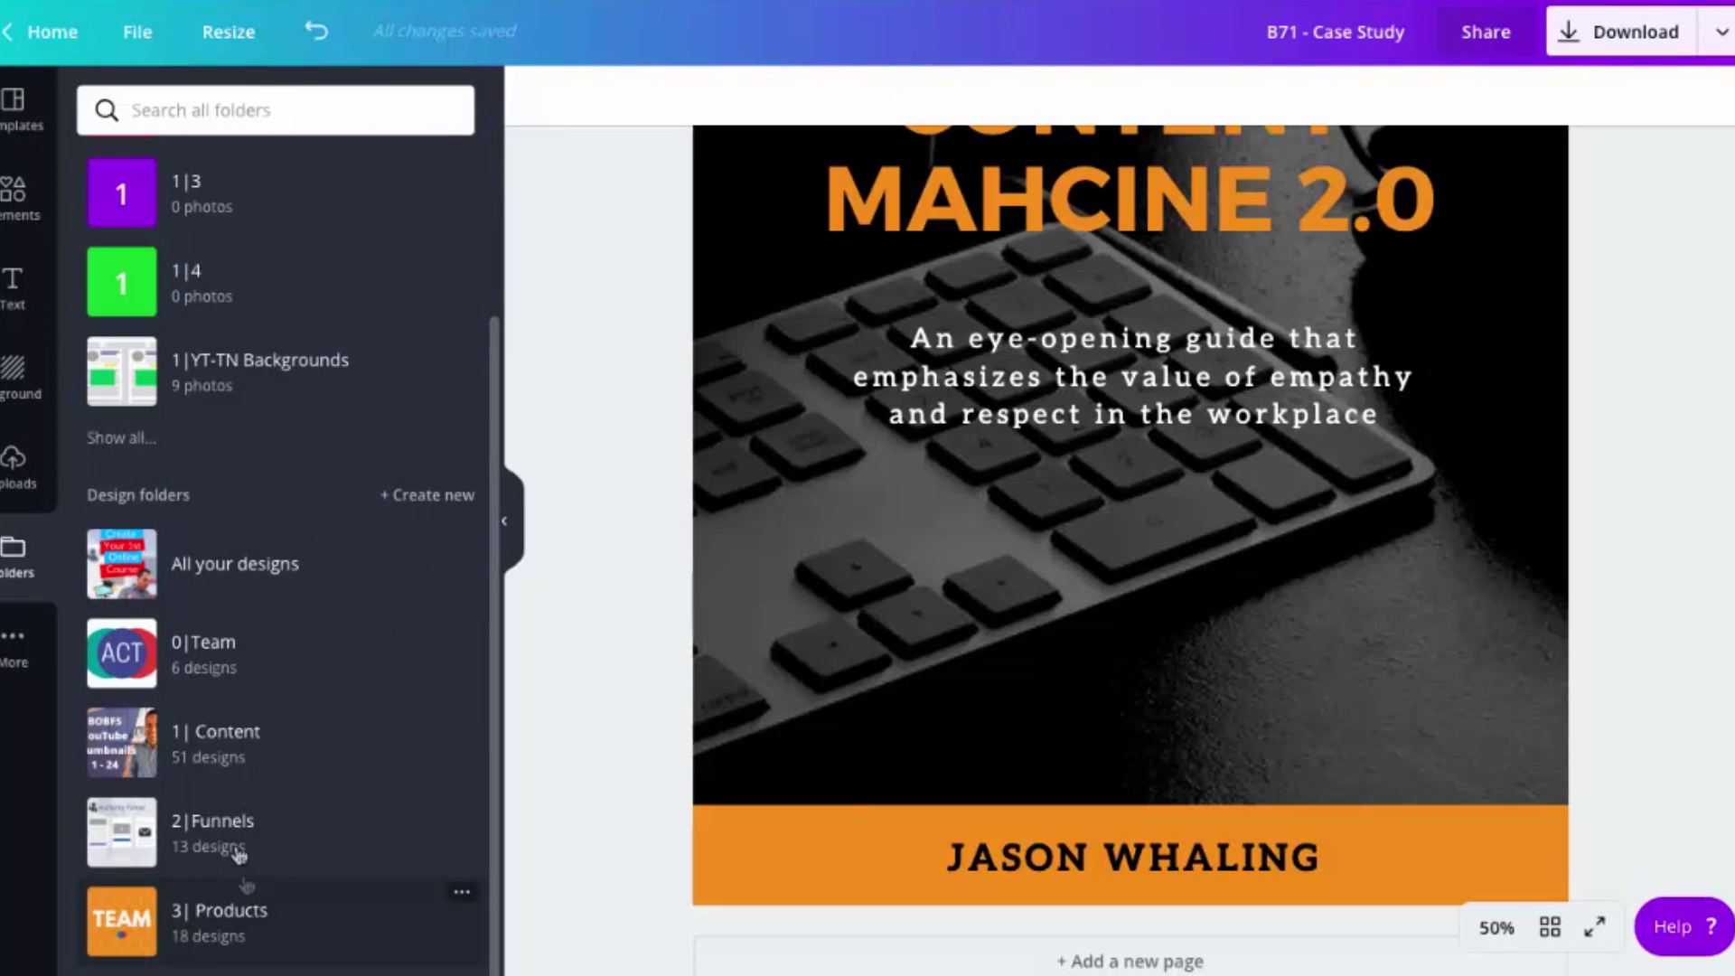
Step: Set the 3|AN folder's camera photo as the cover background, preview, and add page 3
click(138, 451)
scroll(249, 609, down, 2)
scroll(247, 614, down, 4)
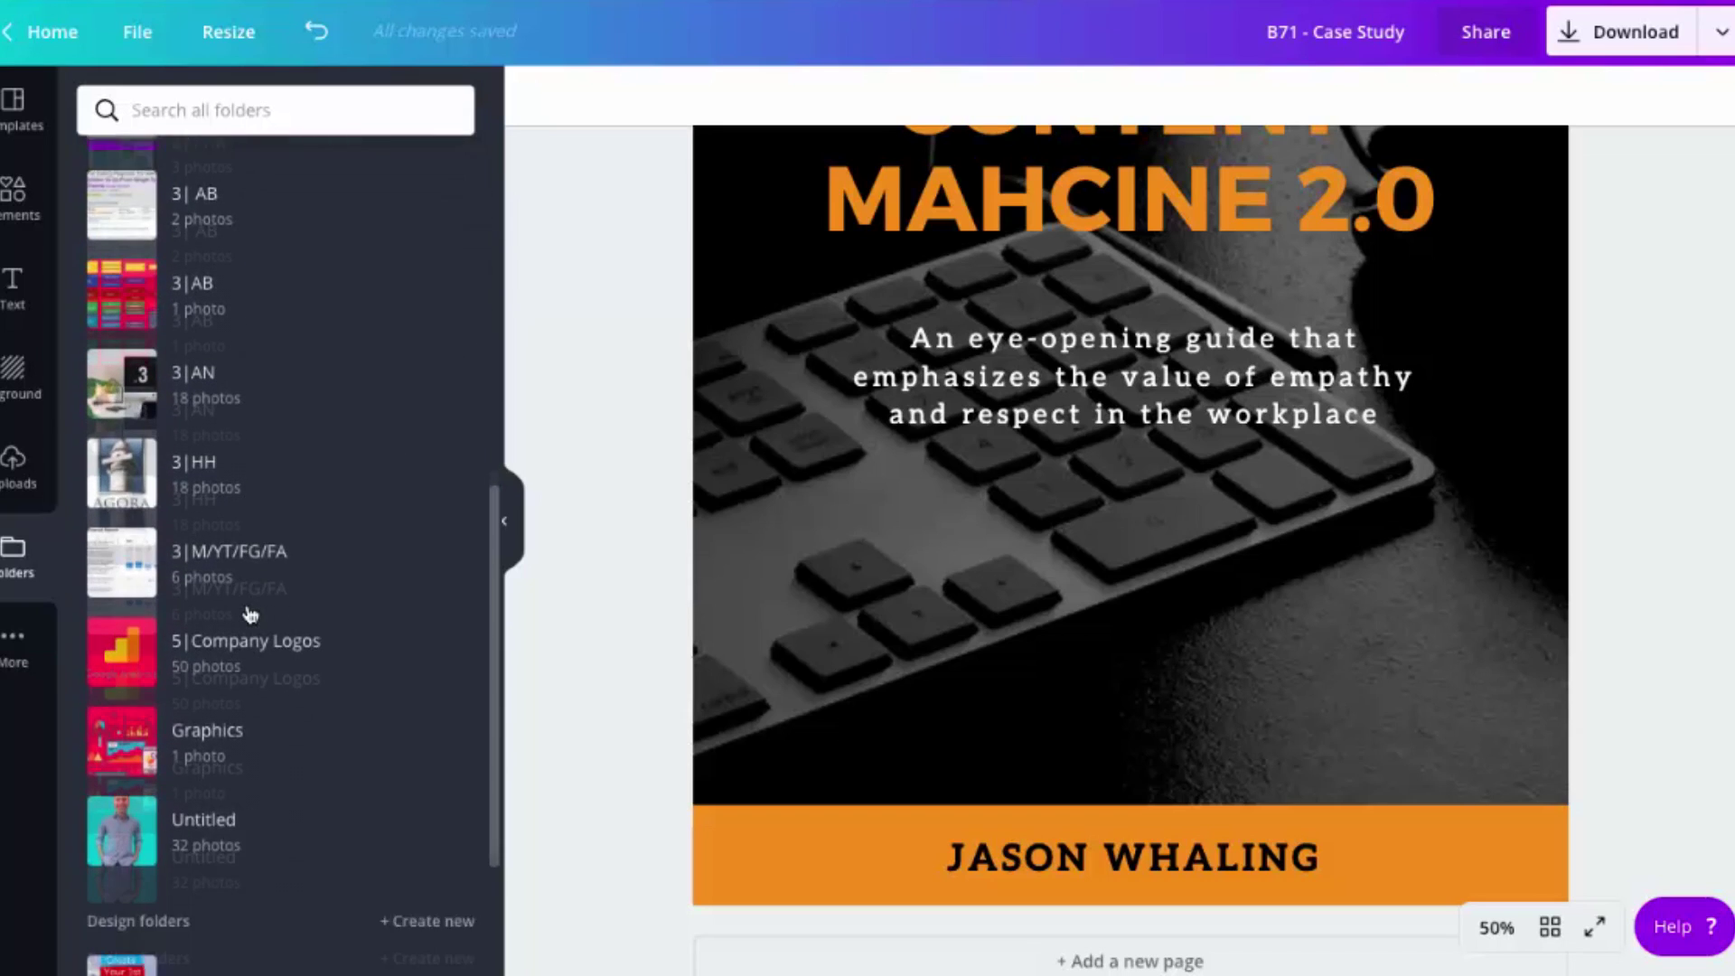
click(229, 300)
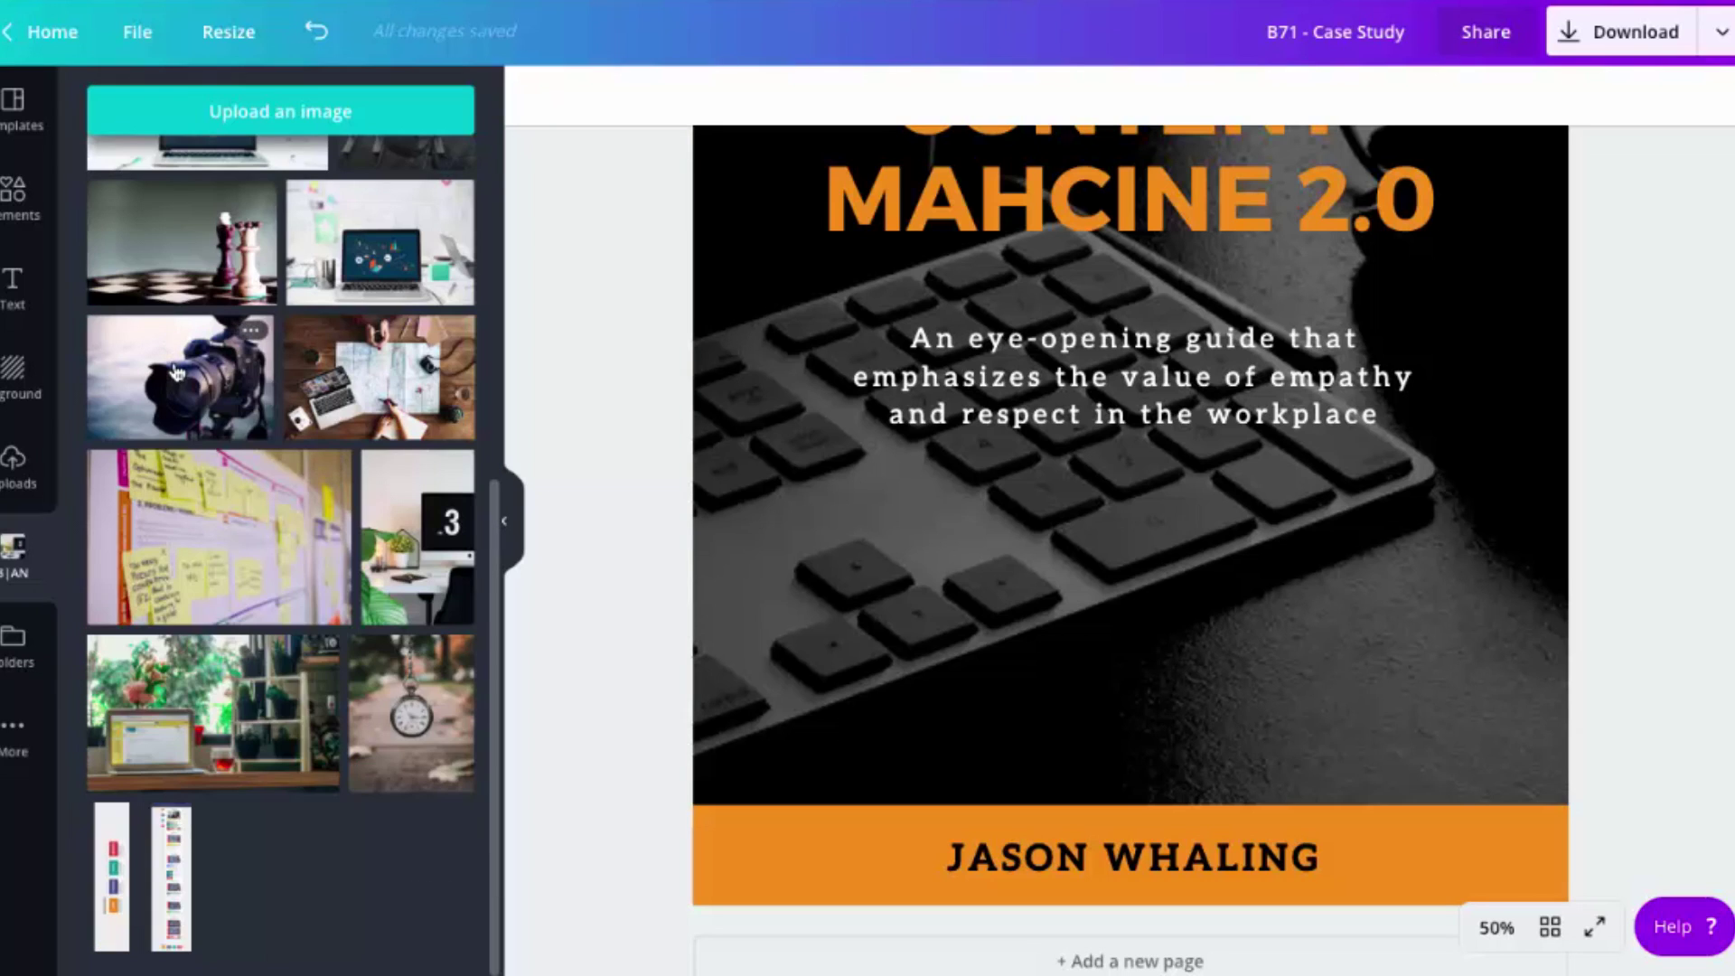
scroll(949, 575, up, 3)
scroll(949, 574, up, 1)
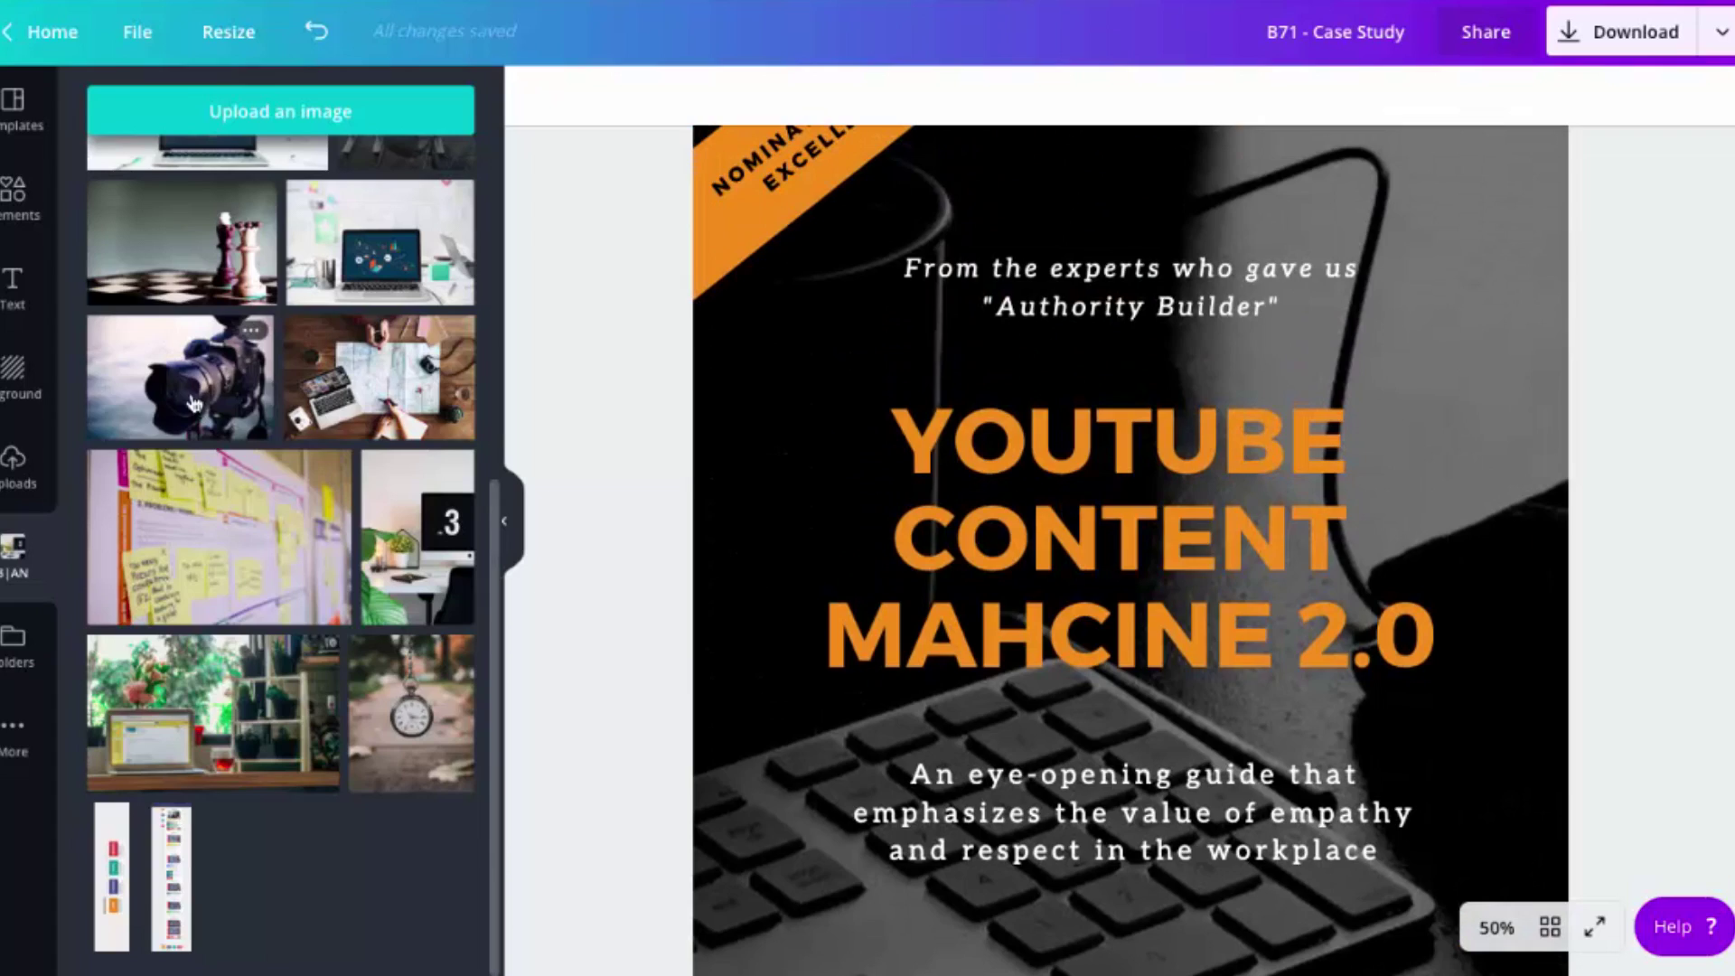
drag(181, 378, 1034, 523)
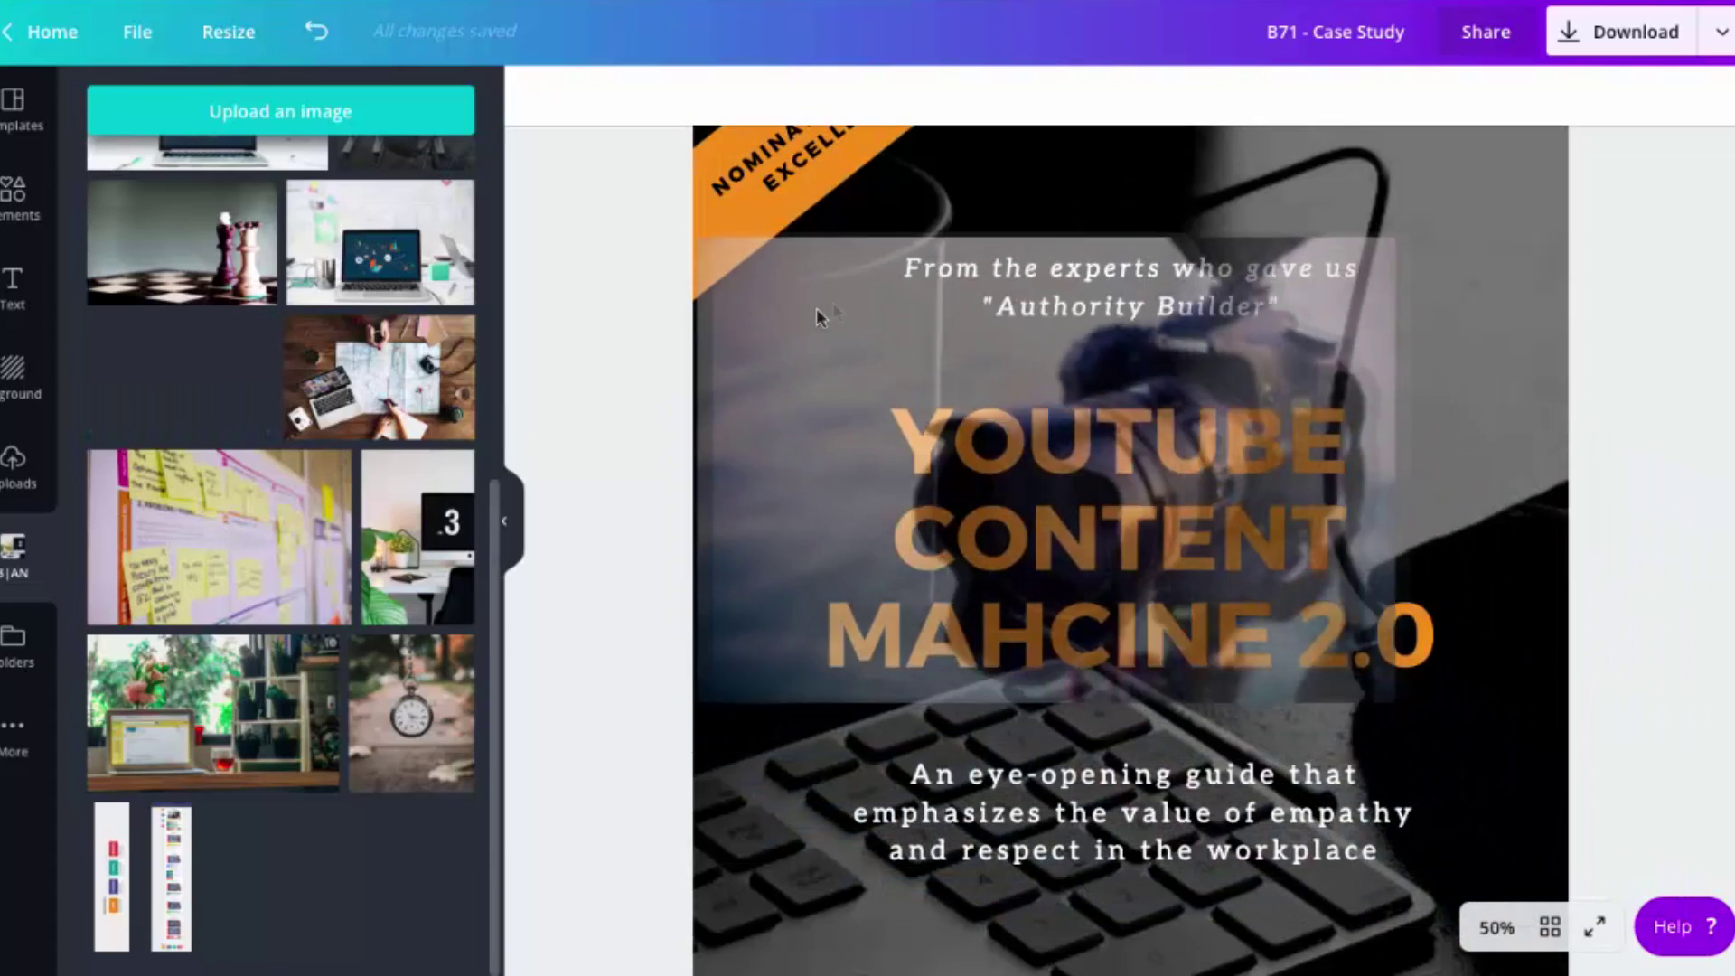
drag(1033, 522, 867, 256)
scroll(660, 546, down, 2)
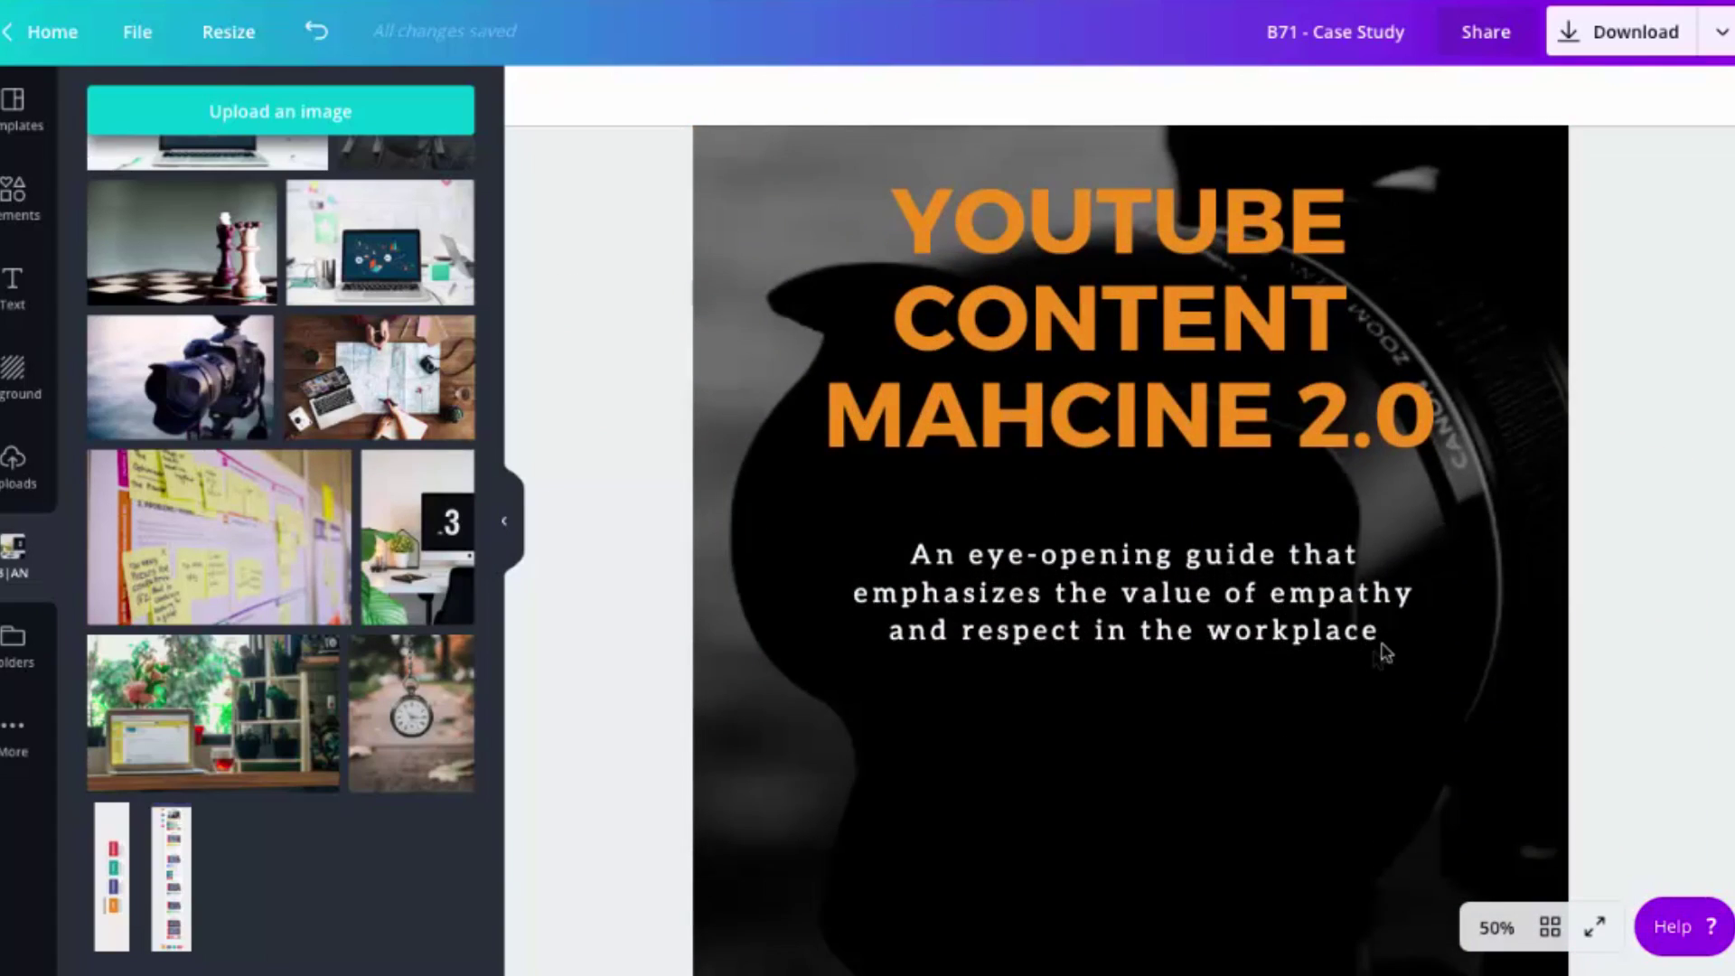
scroll(1385, 646, down, 5)
scroll(1385, 647, up, 2)
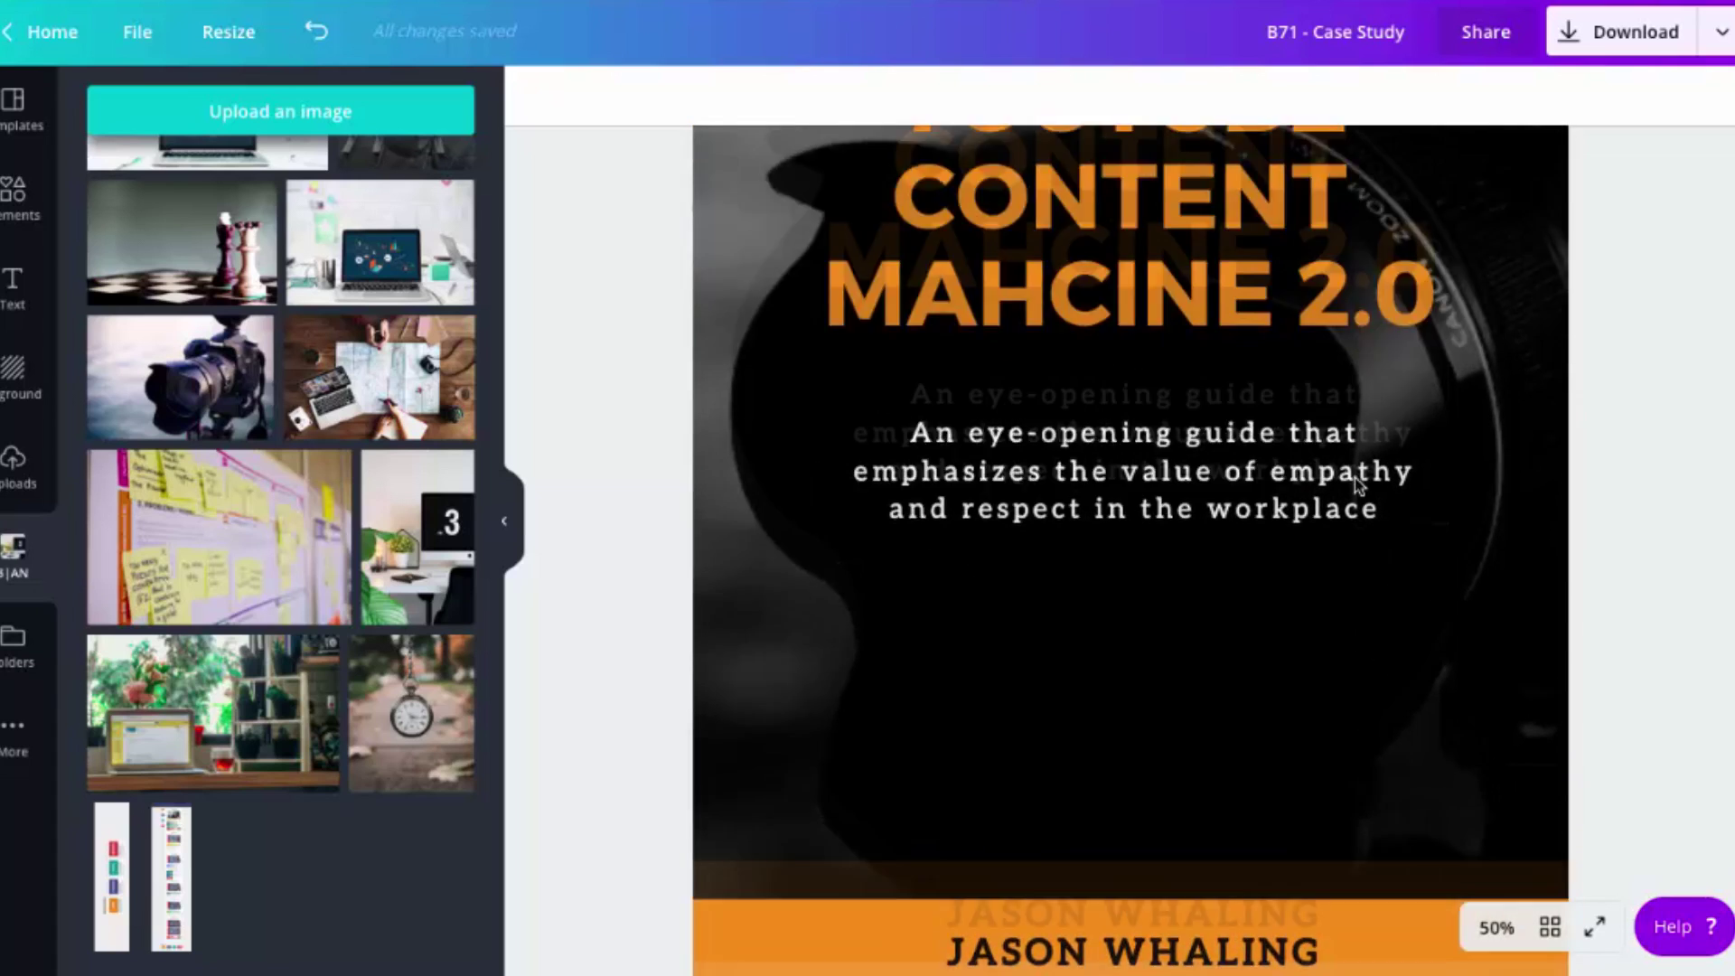
scroll(1354, 477, up, 4)
scroll(1353, 477, down, 2)
scroll(1354, 477, down, 1)
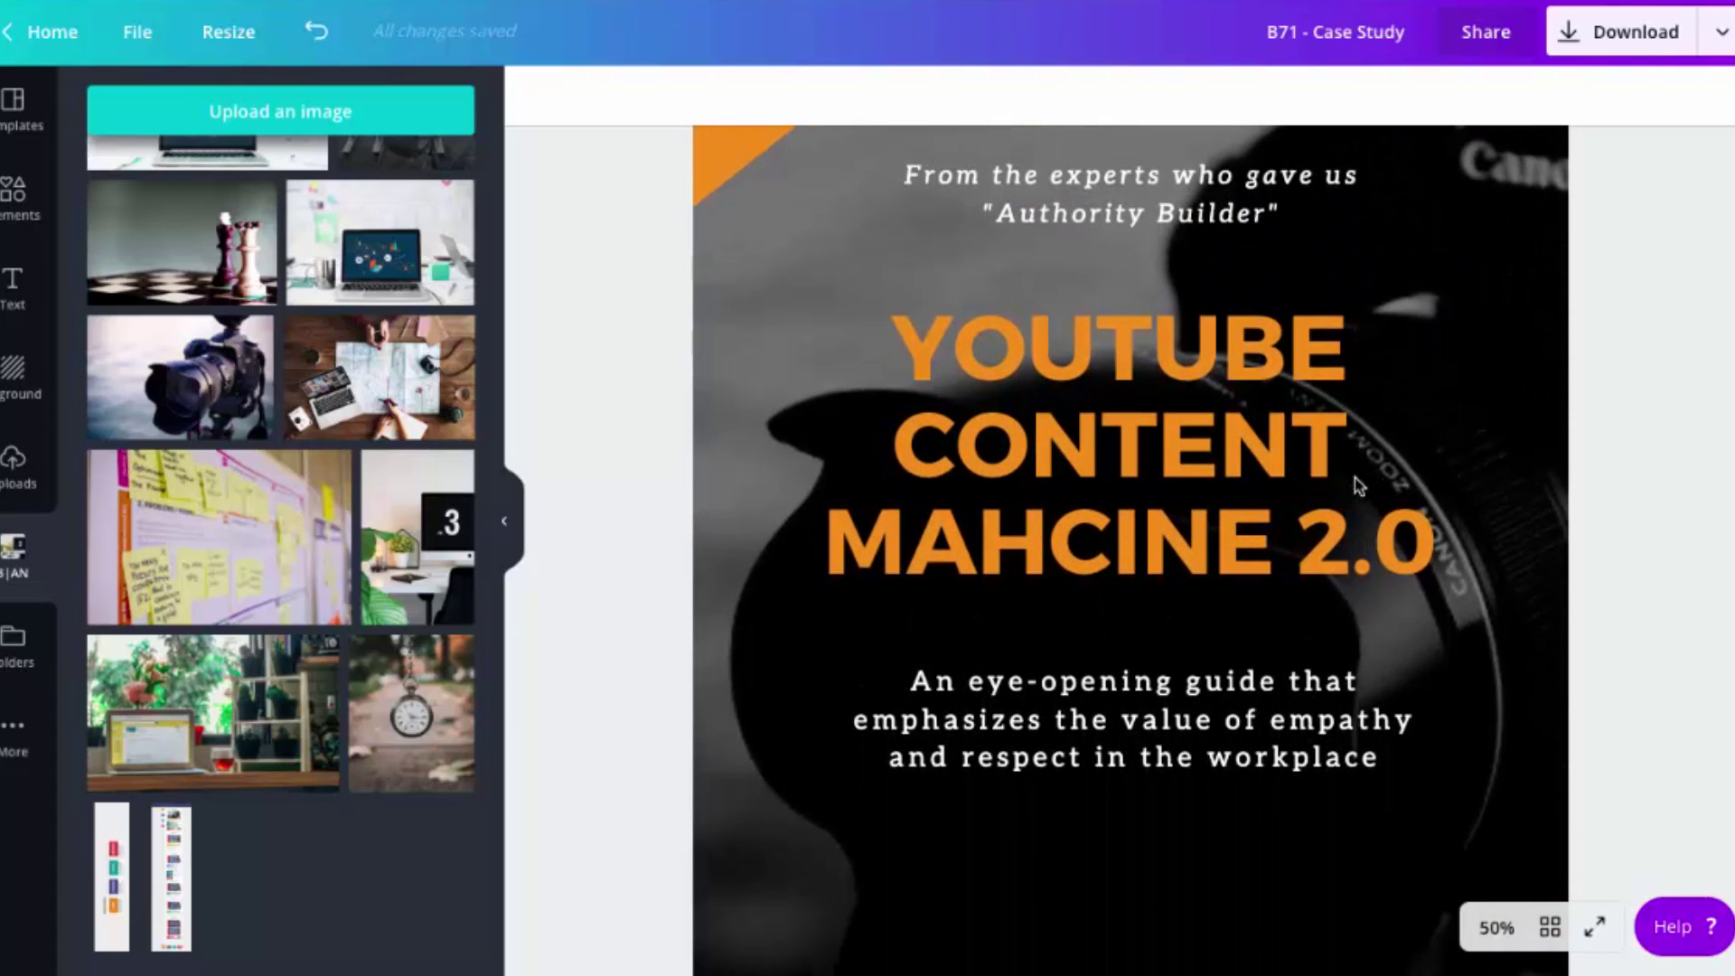
click(1599, 929)
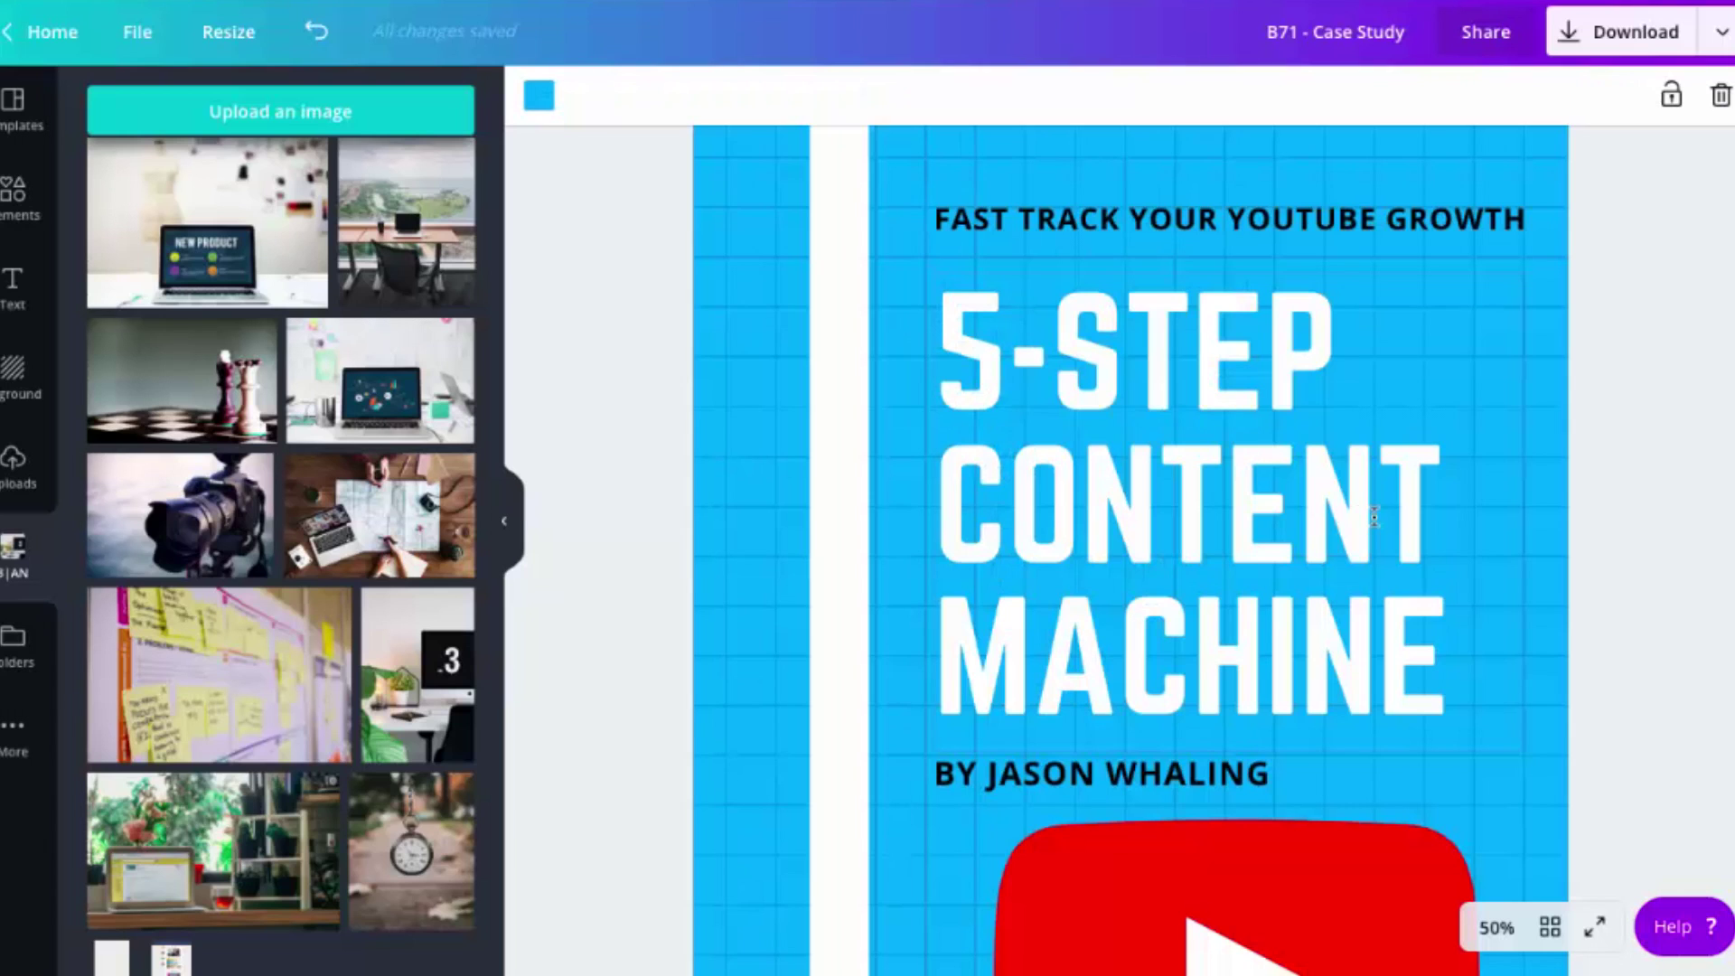
scroll(867, 534, down, 5)
scroll(868, 534, down, 5)
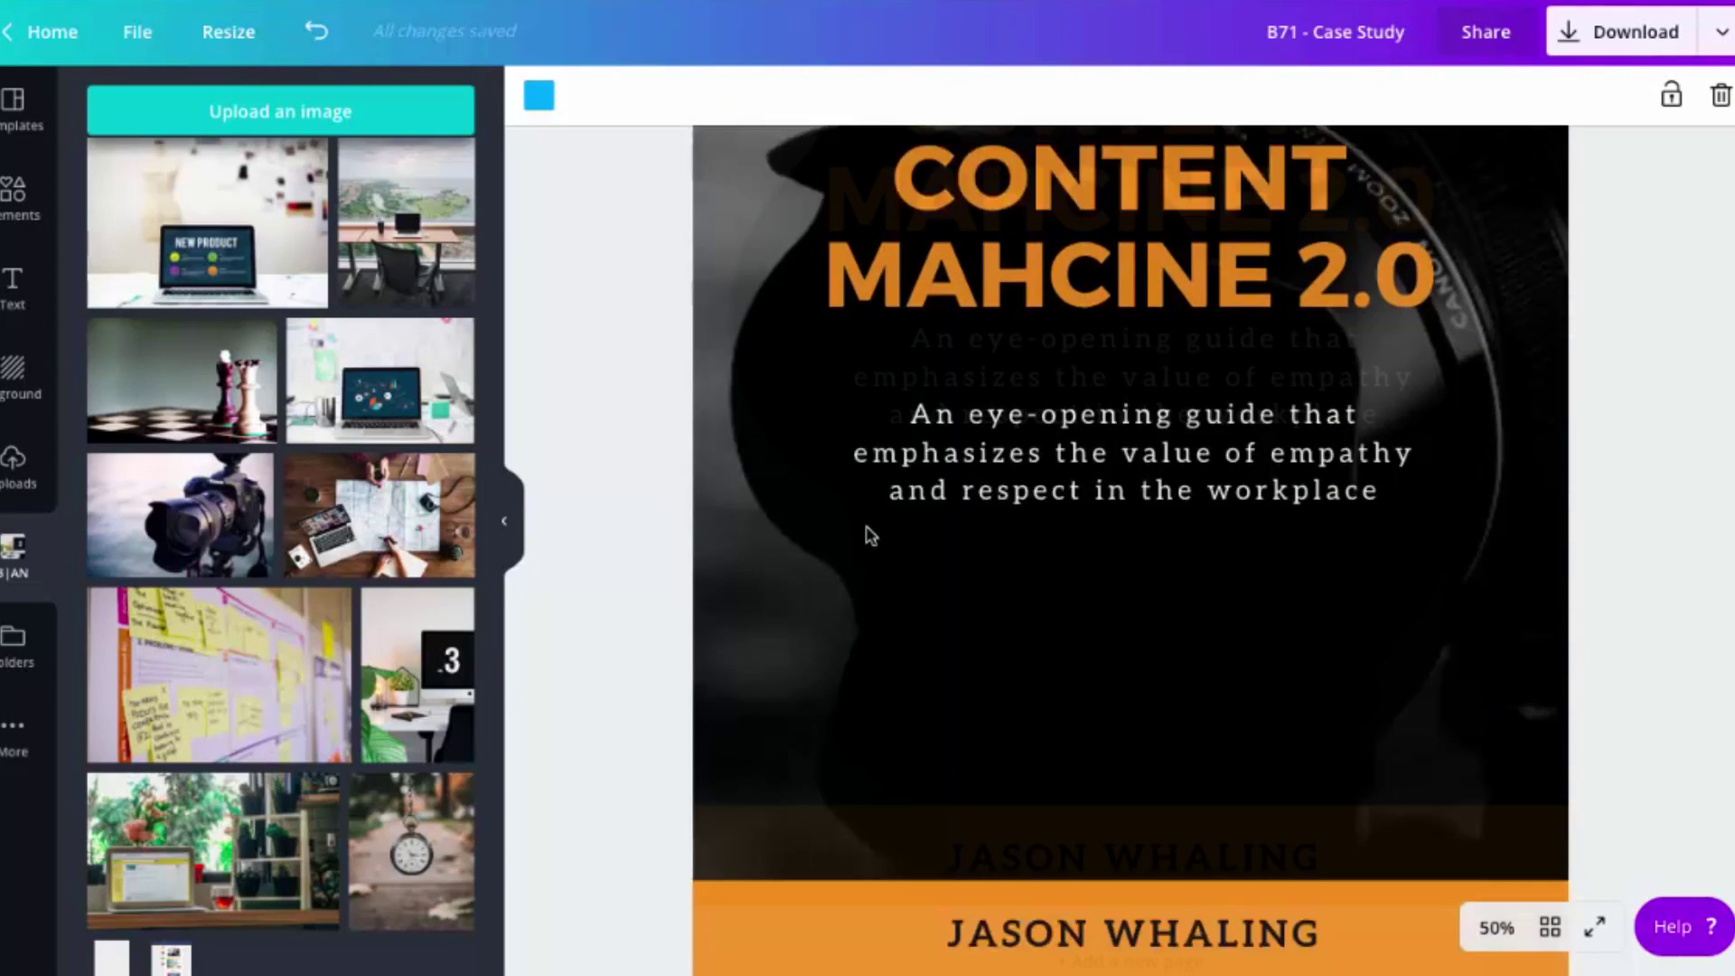
scroll(867, 534, down, 2)
click(968, 912)
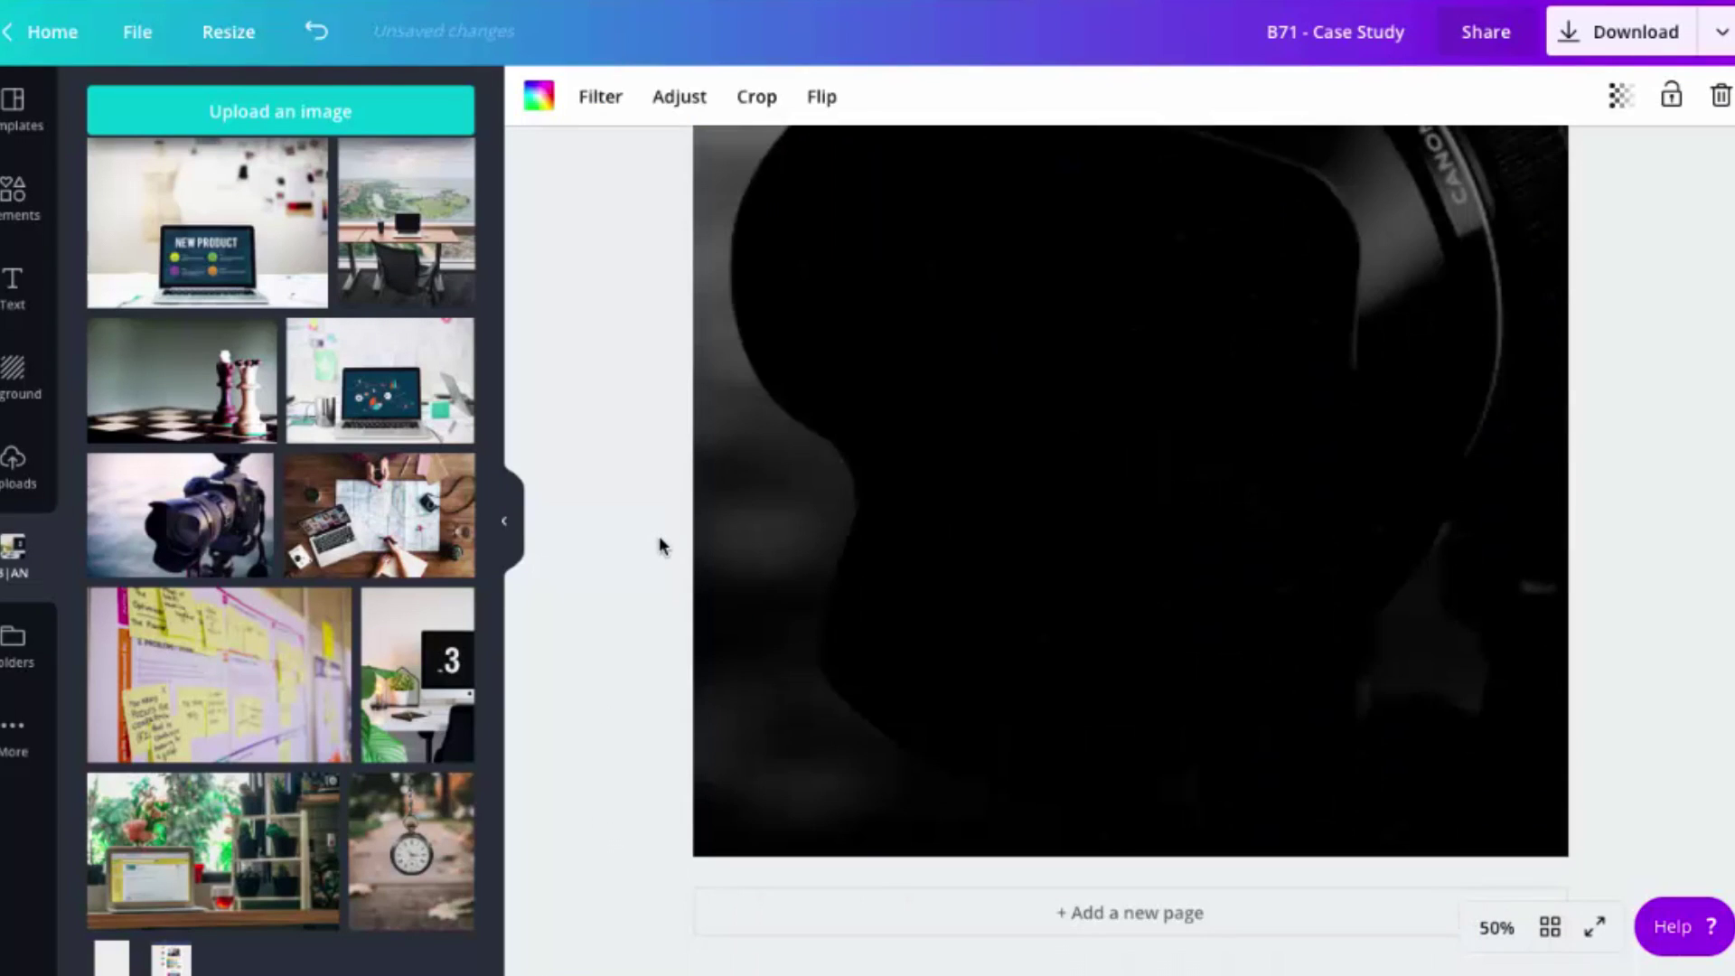
Step: Clear page 3 and make a teal-and-red table of contents design named B79 - TOS
key(Delete)
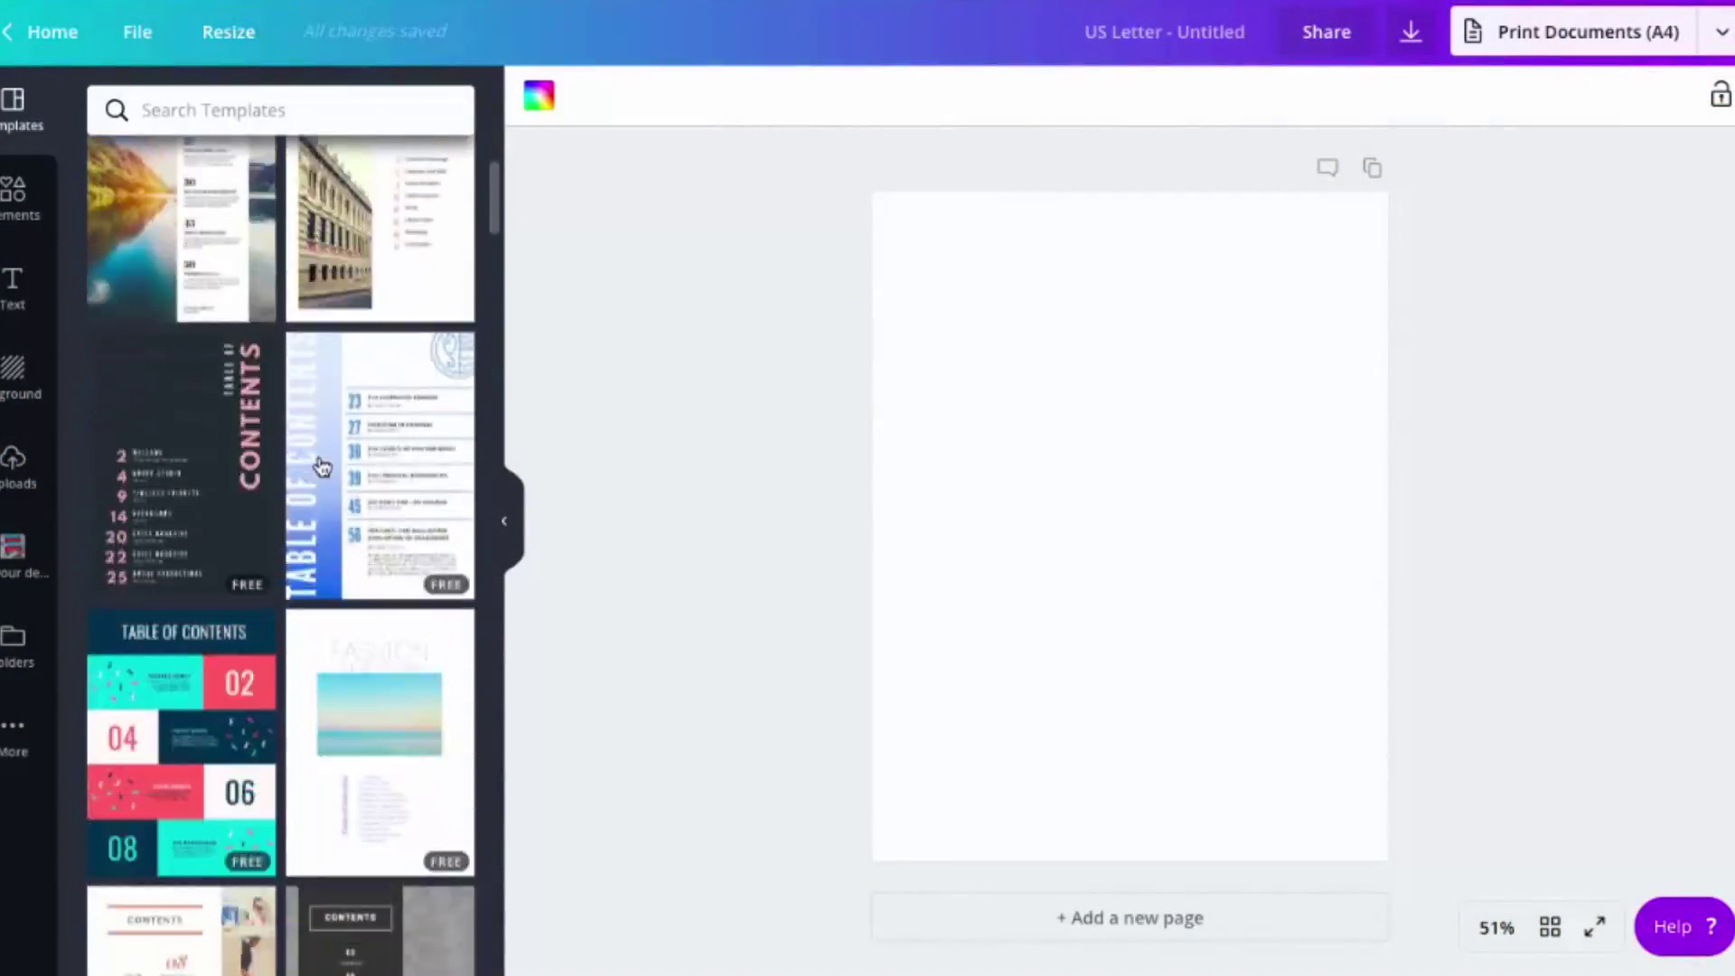
scroll(321, 468, down, 2)
scroll(321, 468, down, 2)
scroll(322, 468, down, 2)
scroll(321, 468, down, 2)
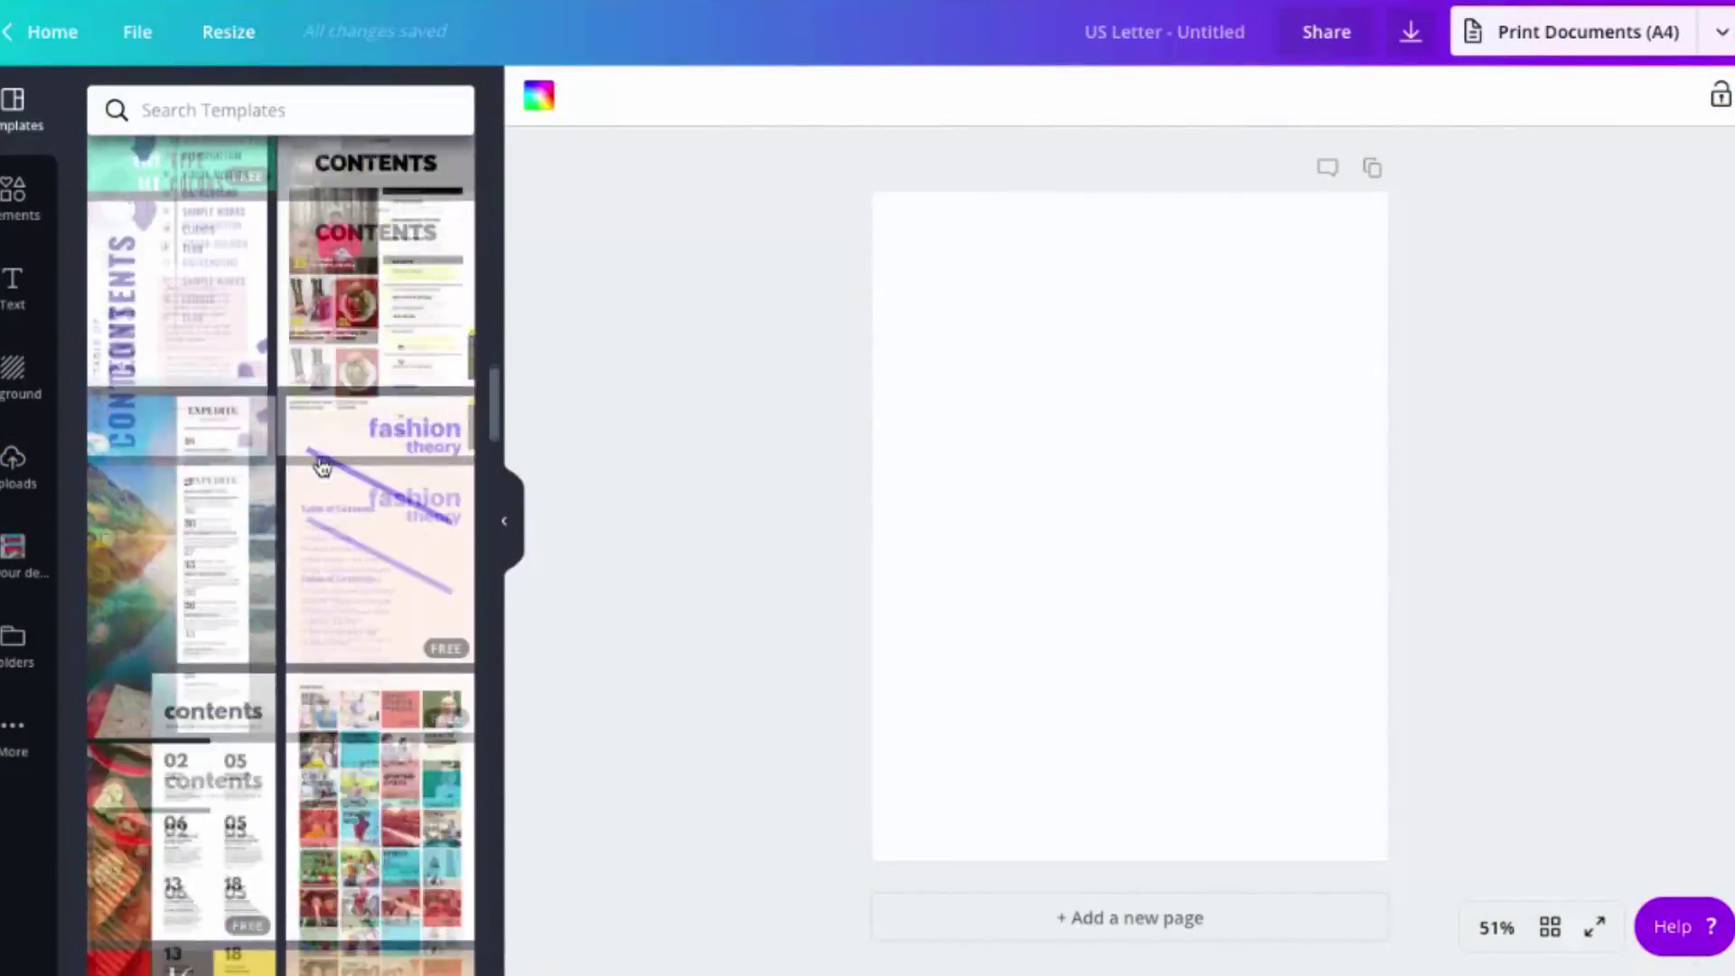
scroll(322, 468, down, 2)
scroll(321, 468, down, 2)
scroll(321, 467, up, 2)
scroll(321, 468, up, 2)
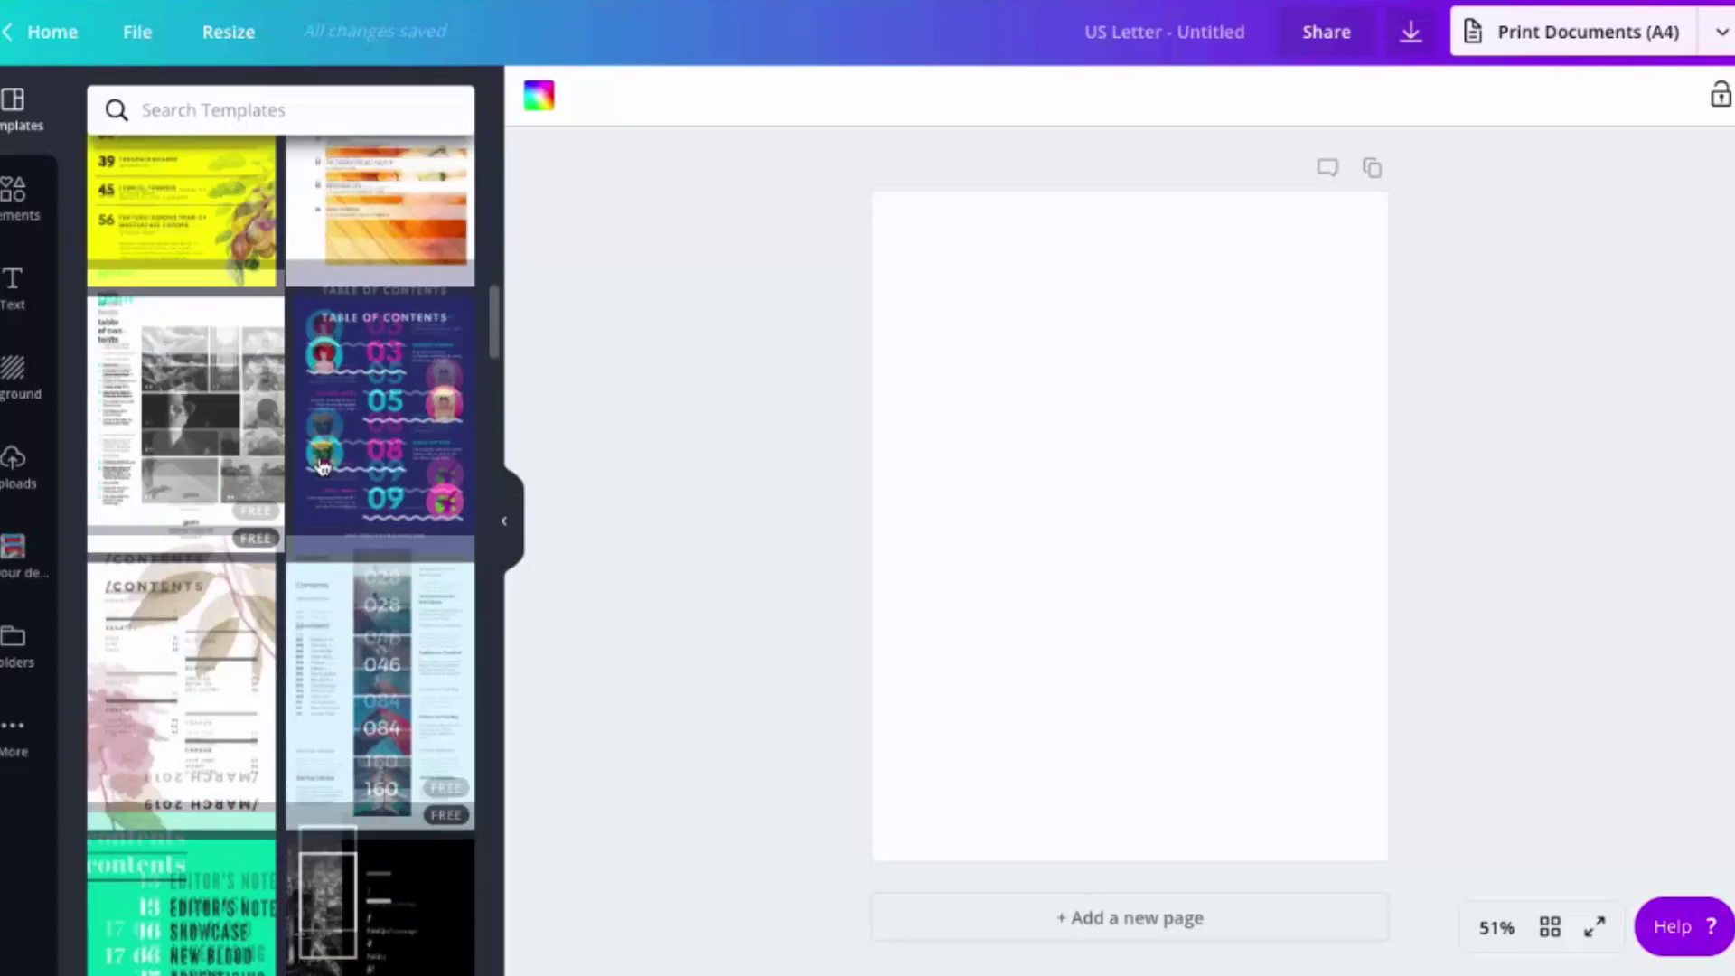
scroll(322, 467, up, 2)
scroll(321, 467, up, 2)
scroll(322, 468, up, 2)
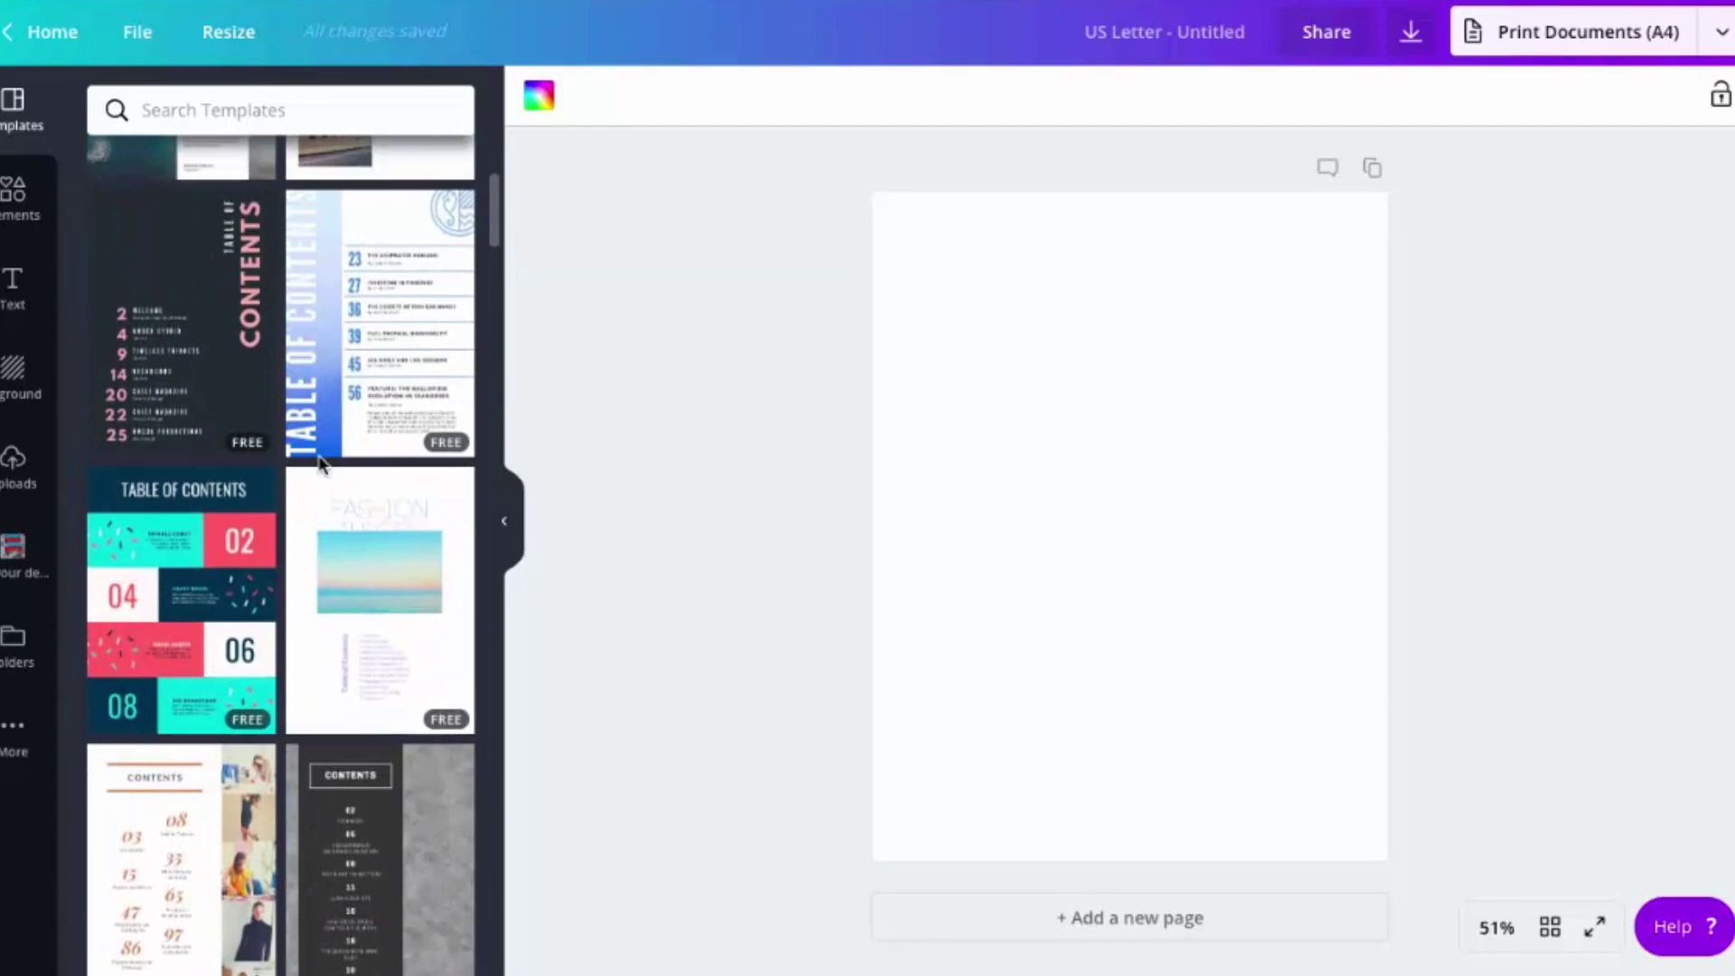
click(177, 618)
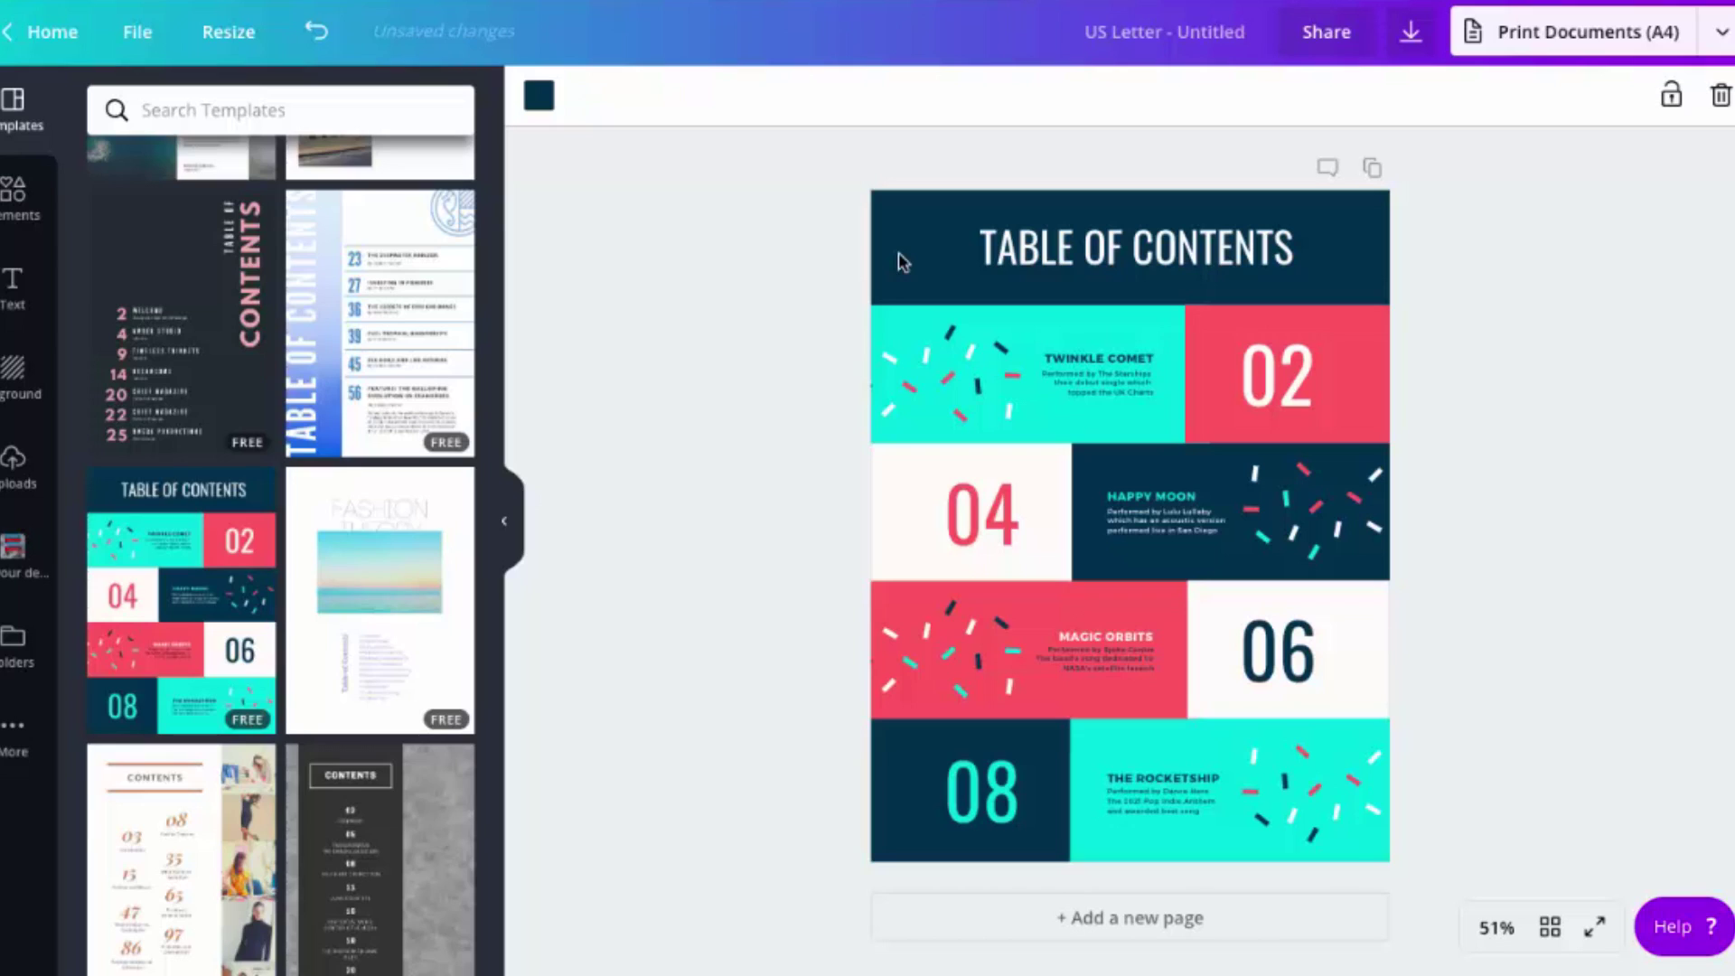
click(1175, 44)
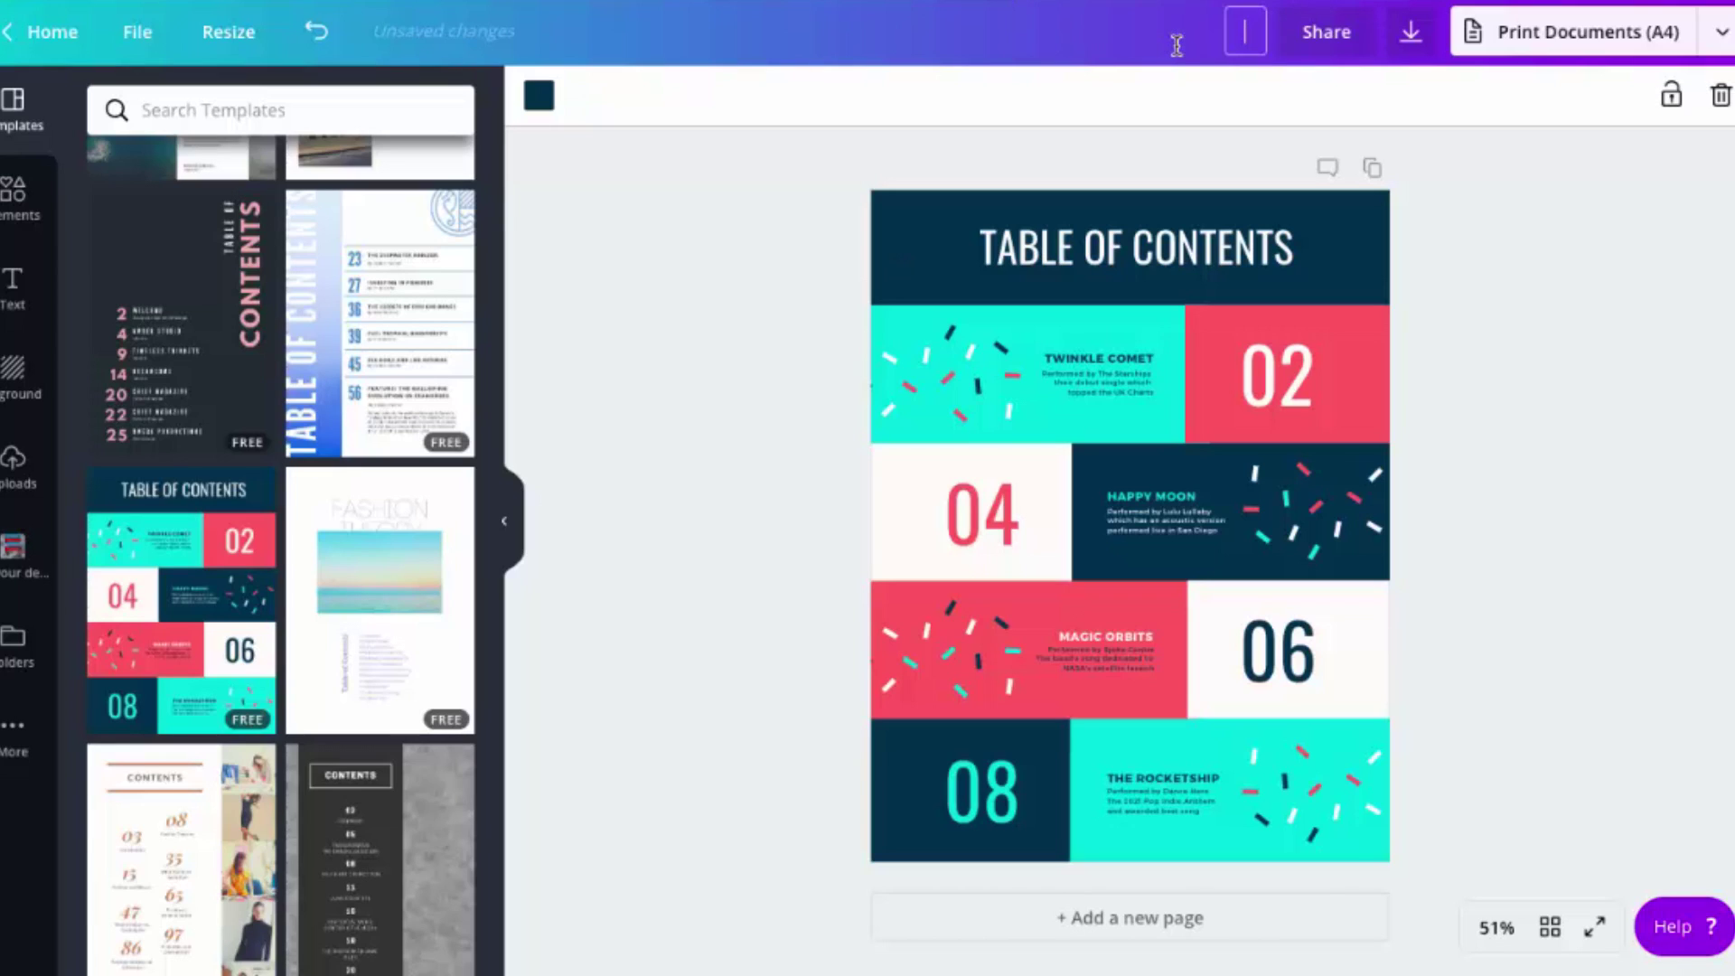
text(B79 - TOS)
key(Return)
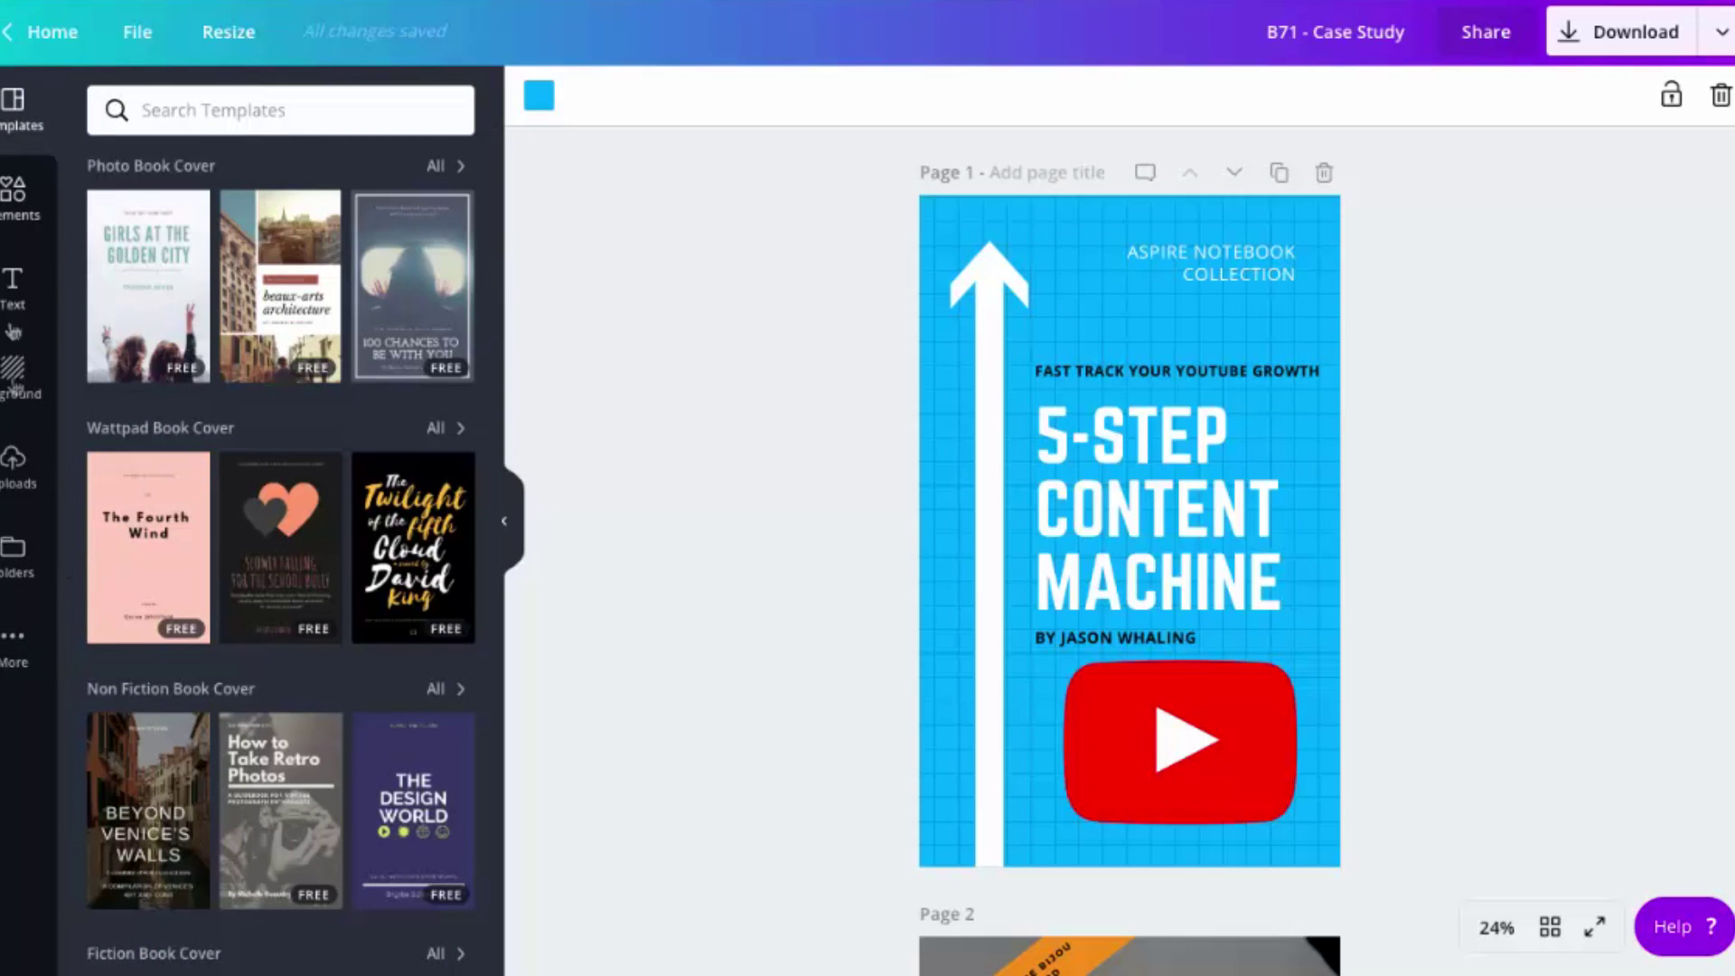
scroll(1186, 640, down, 5)
scroll(1186, 640, down, 3)
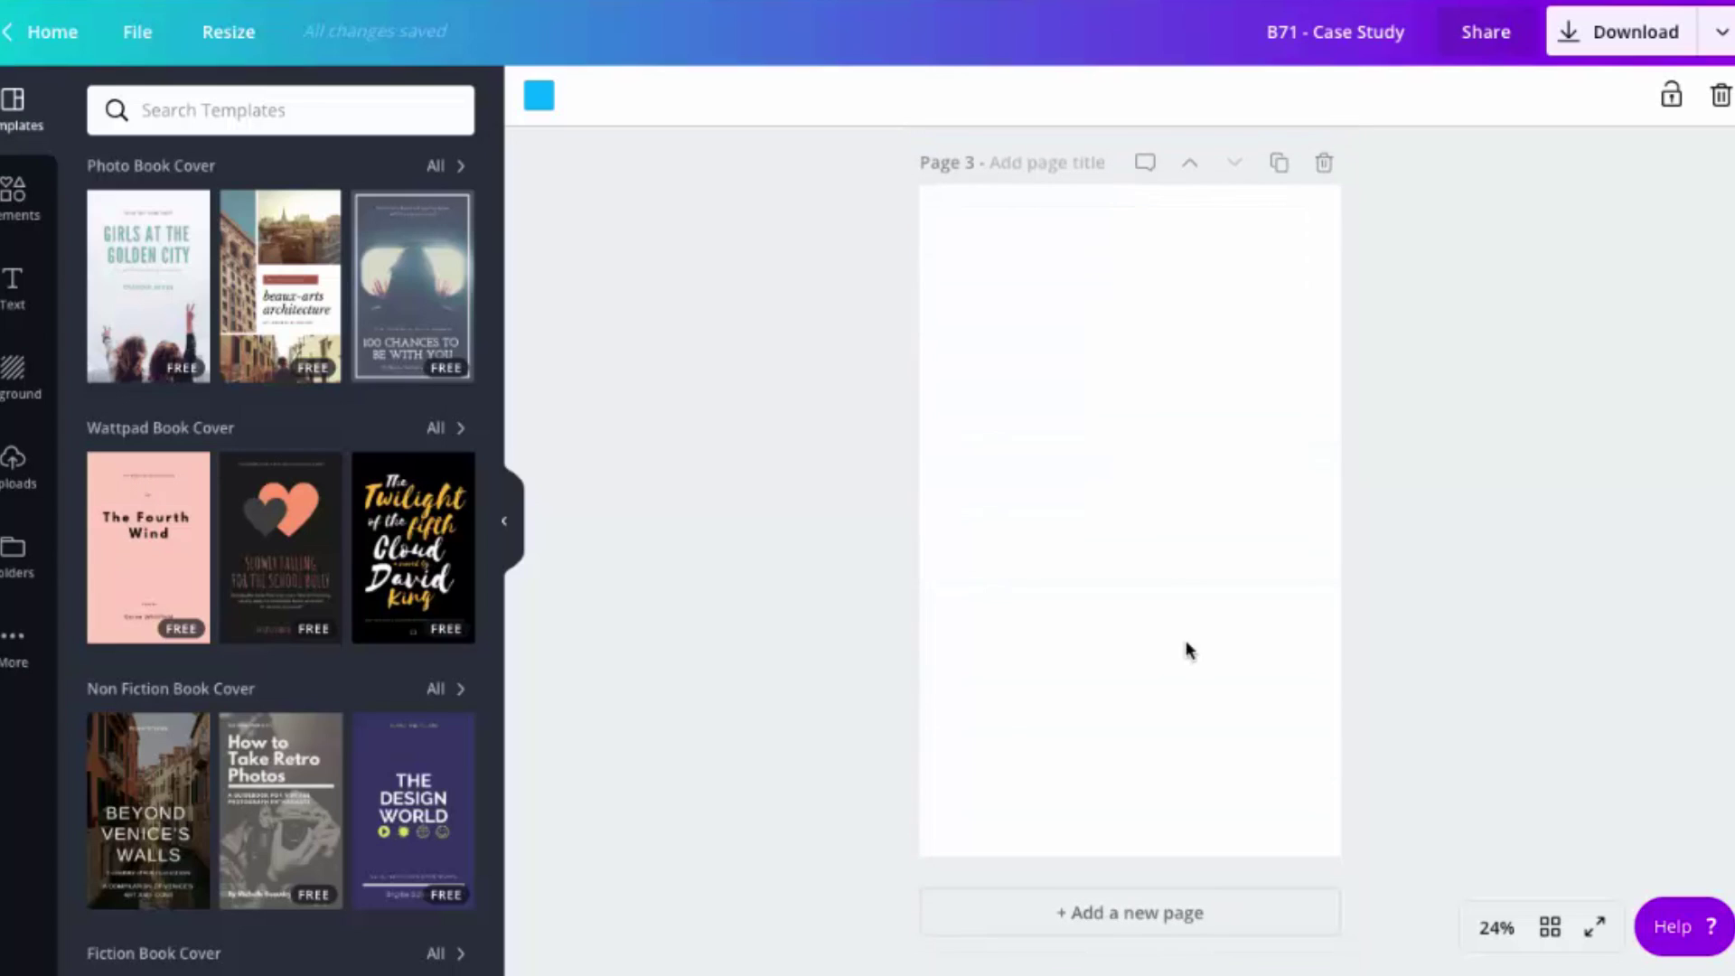
Step: Place the saved Table of Contents design from All your designs onto page 3
click(14, 554)
click(272, 800)
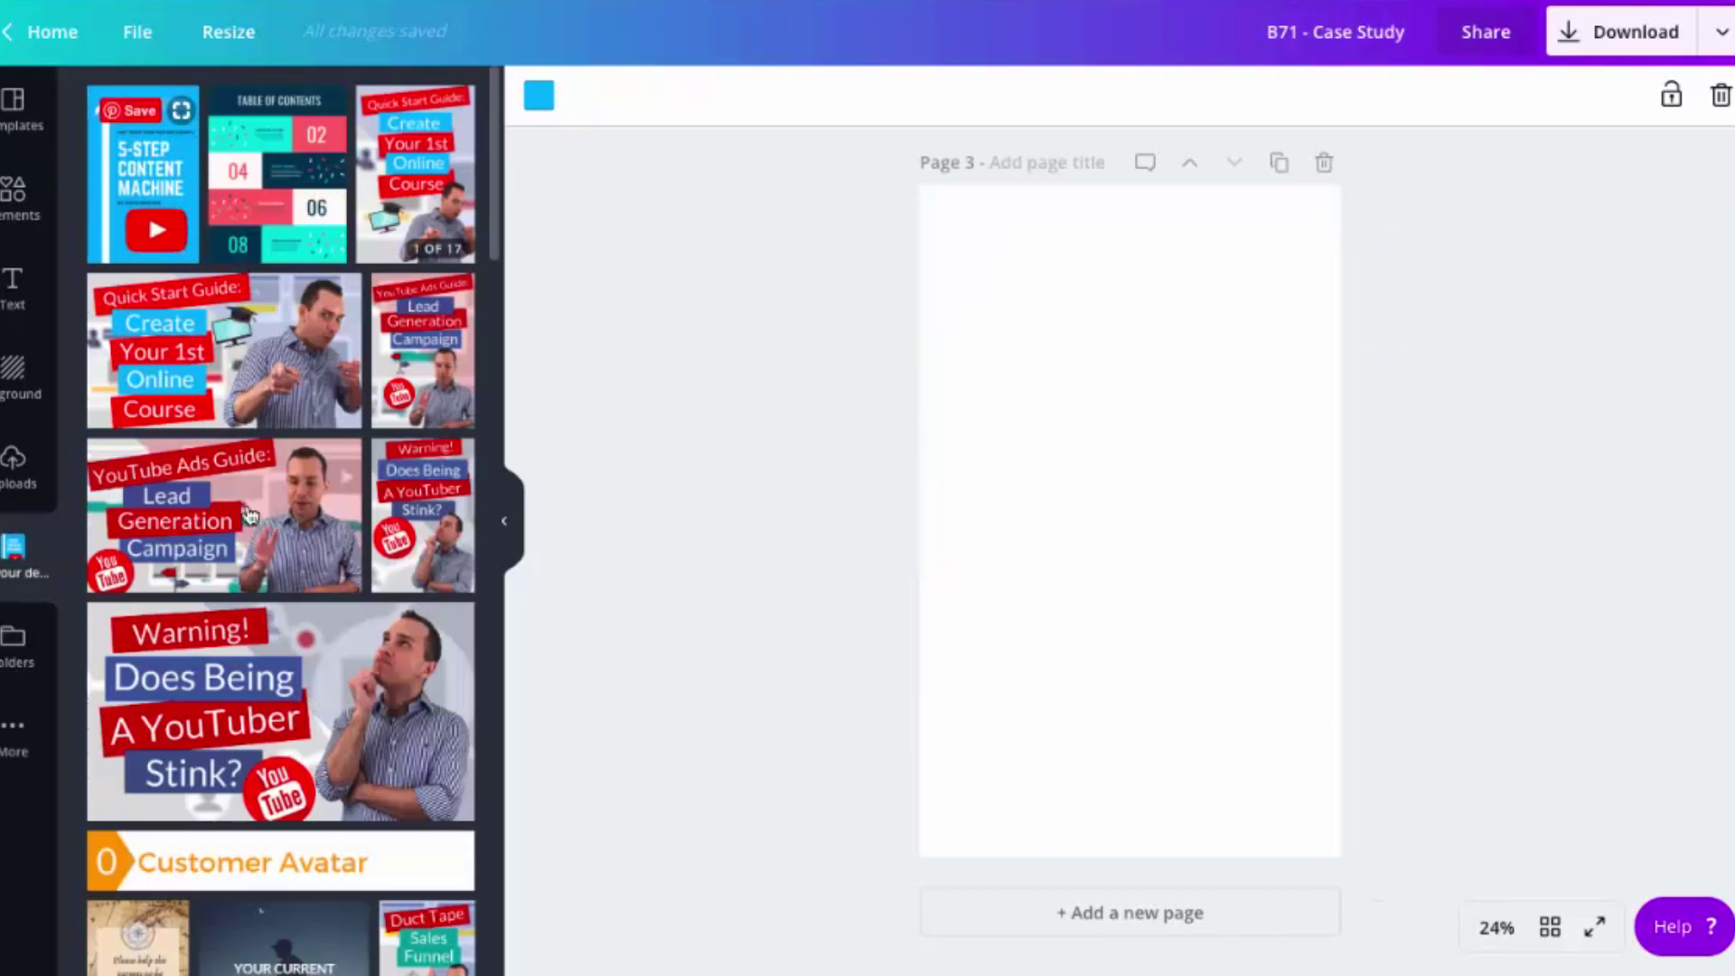
click(259, 153)
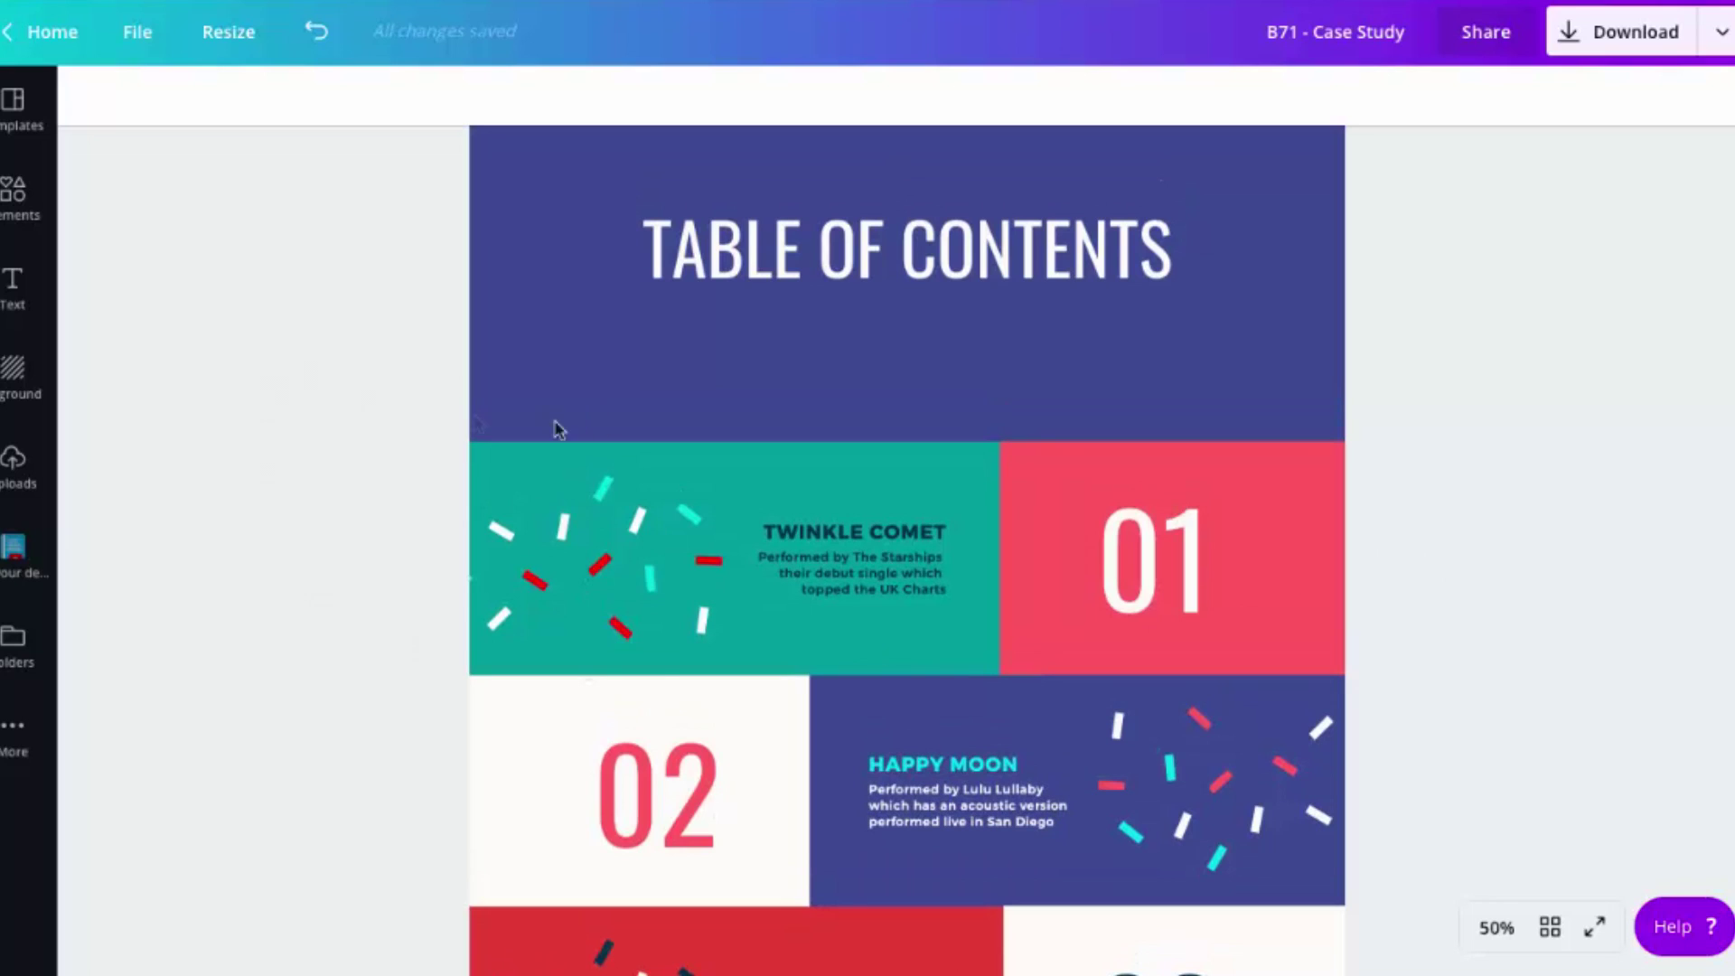
click(649, 360)
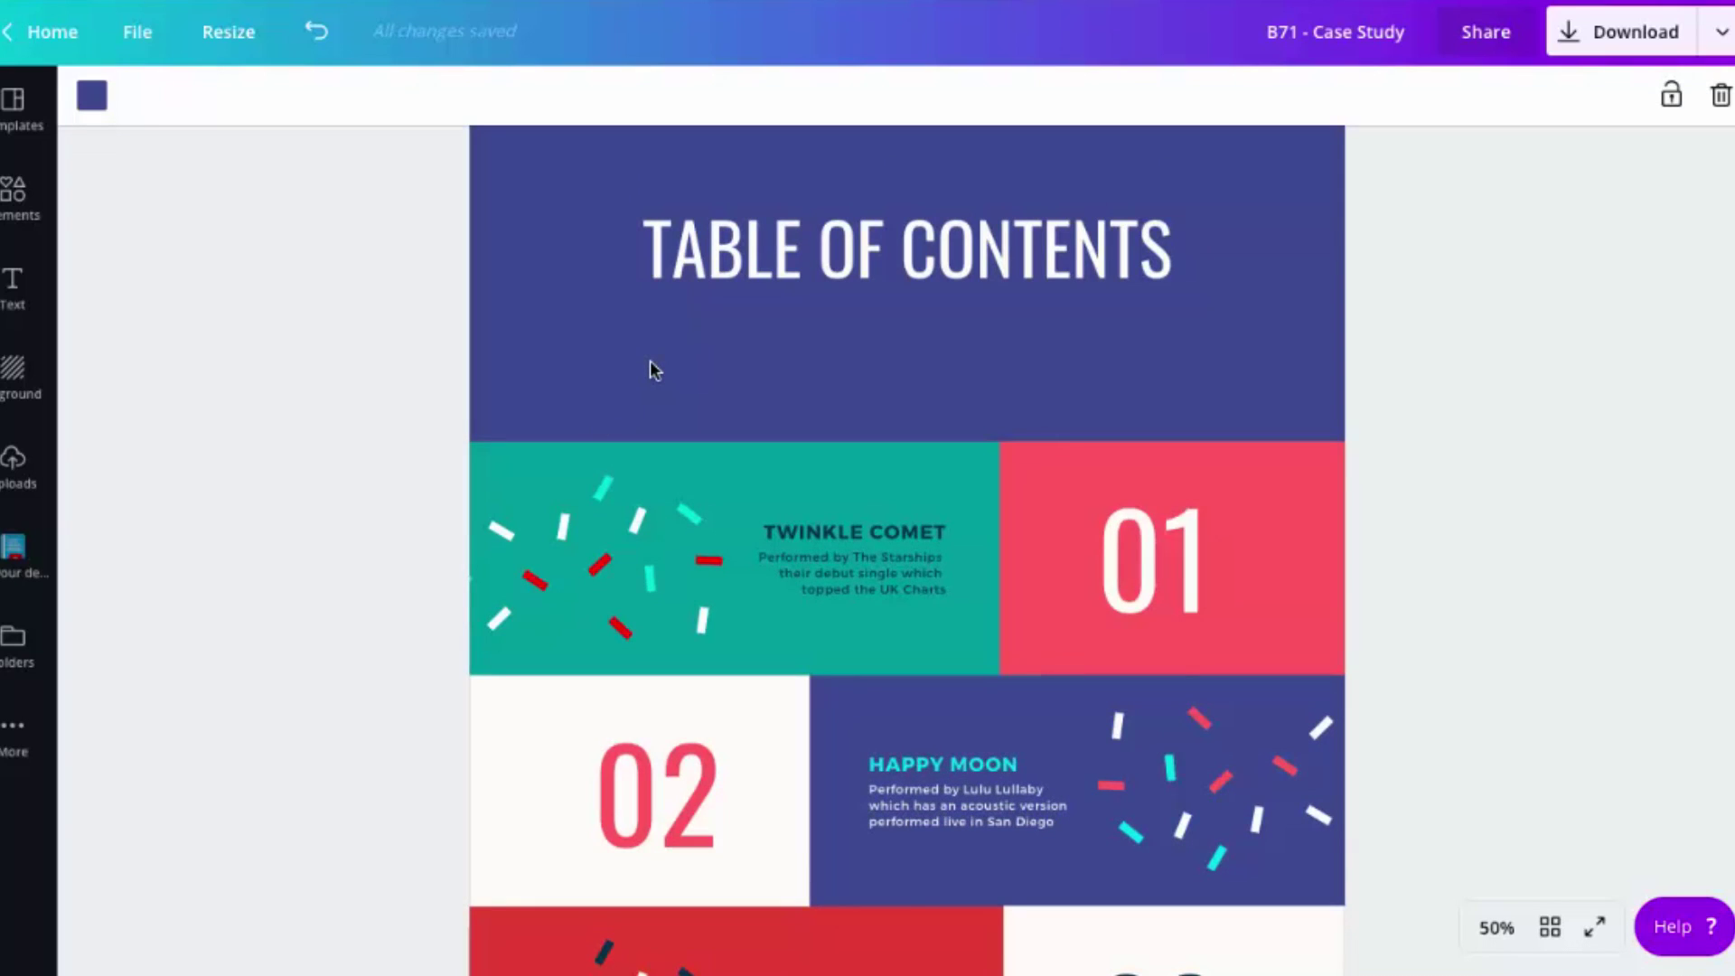
scroll(649, 359, up, 1)
click(96, 100)
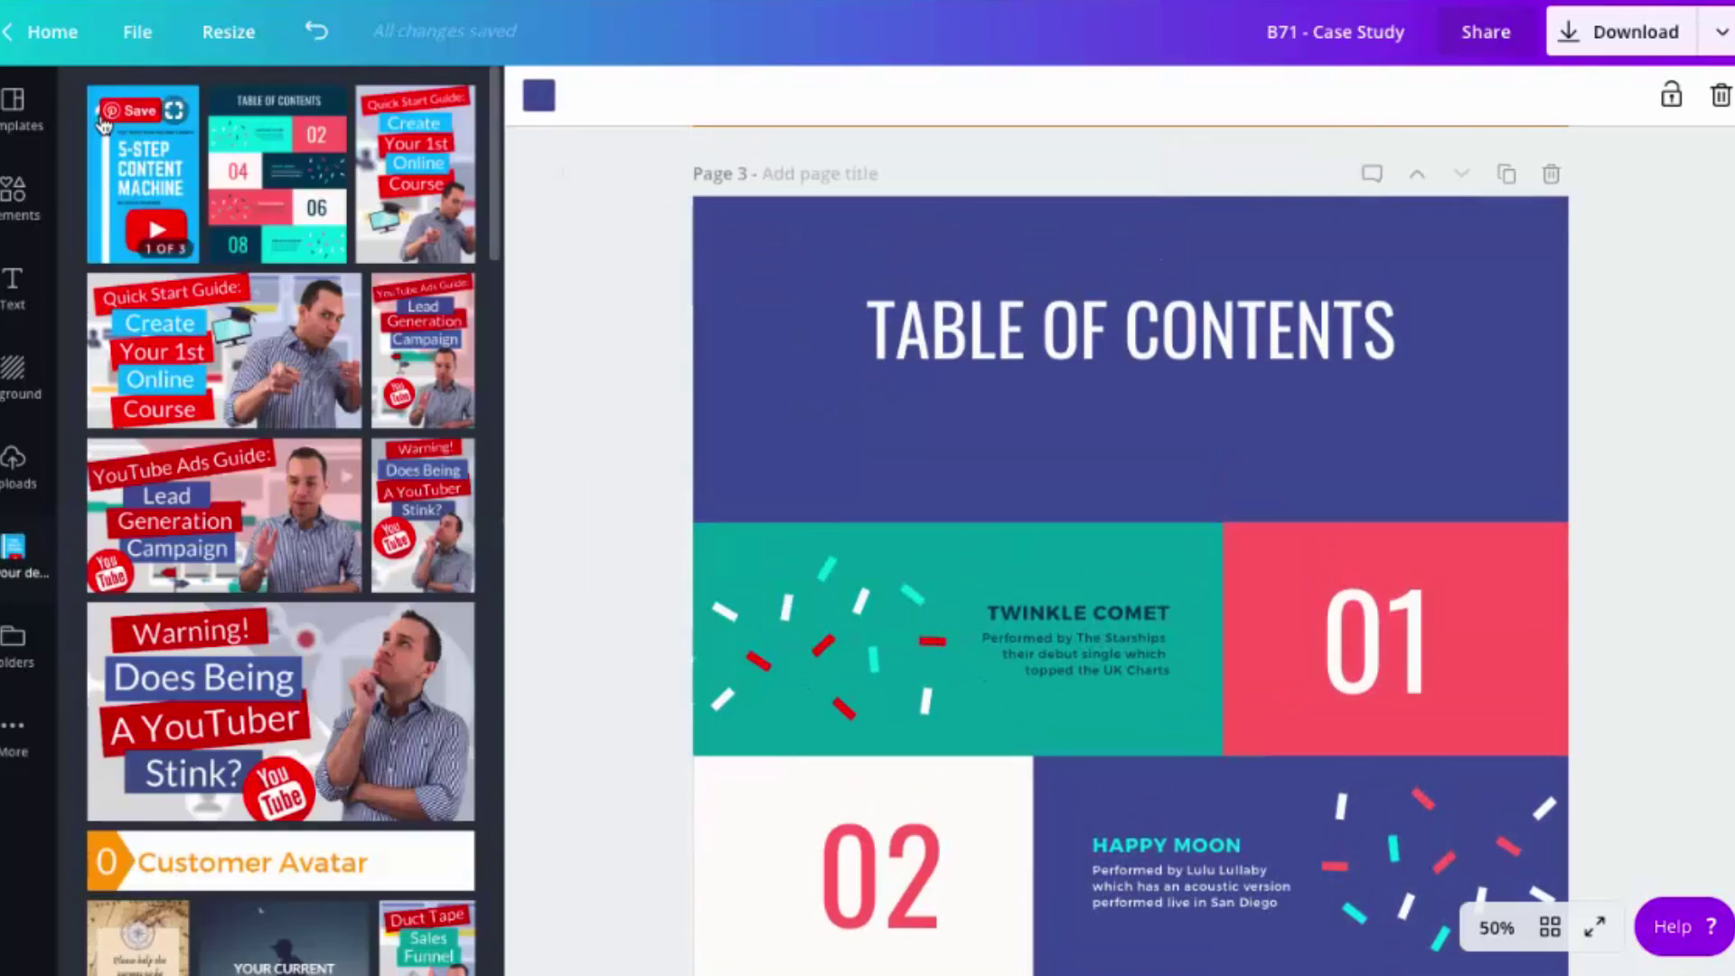
click(539, 97)
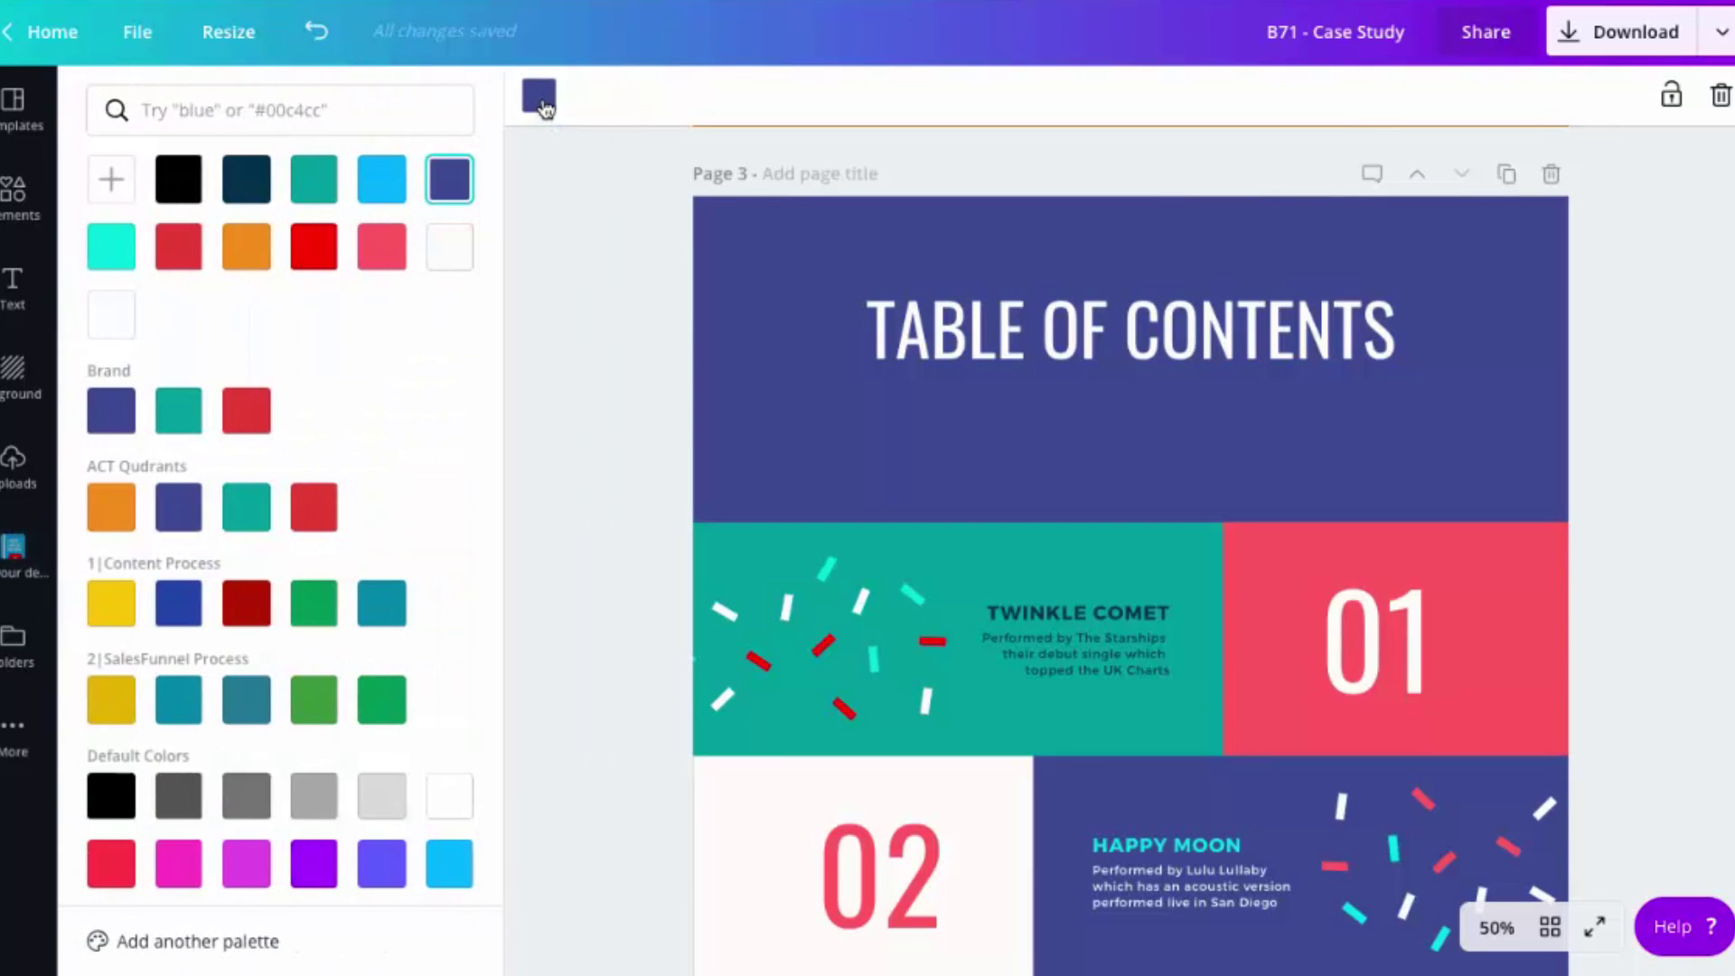
click(245, 253)
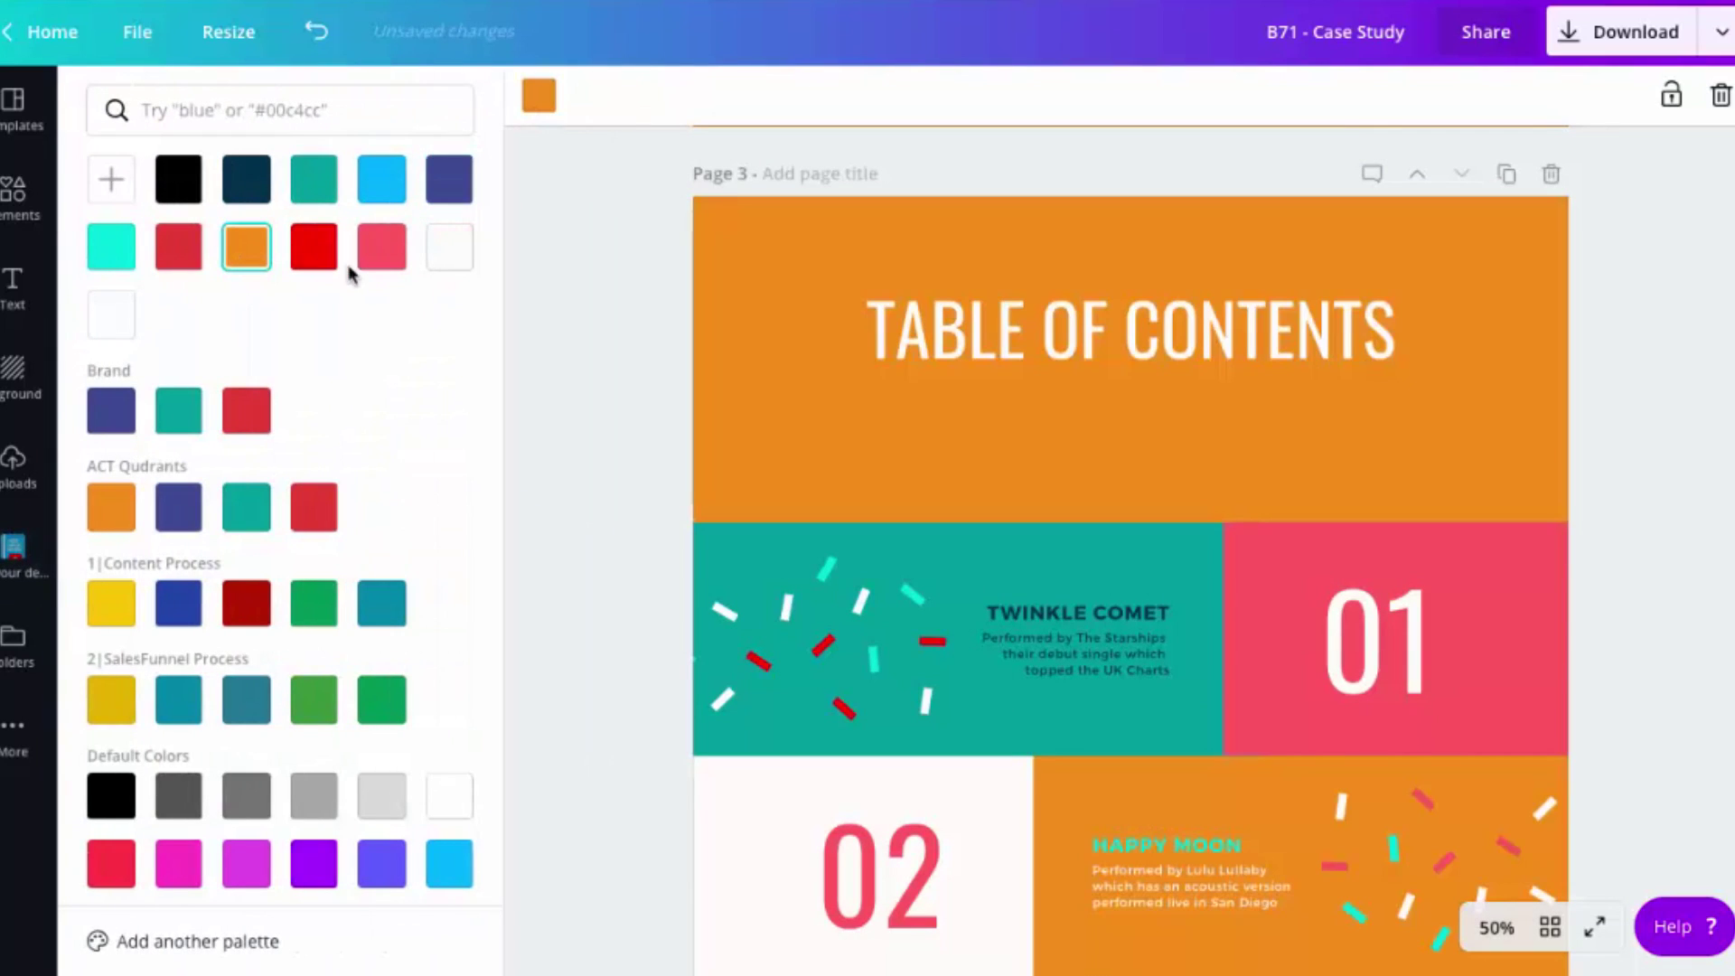
click(311, 257)
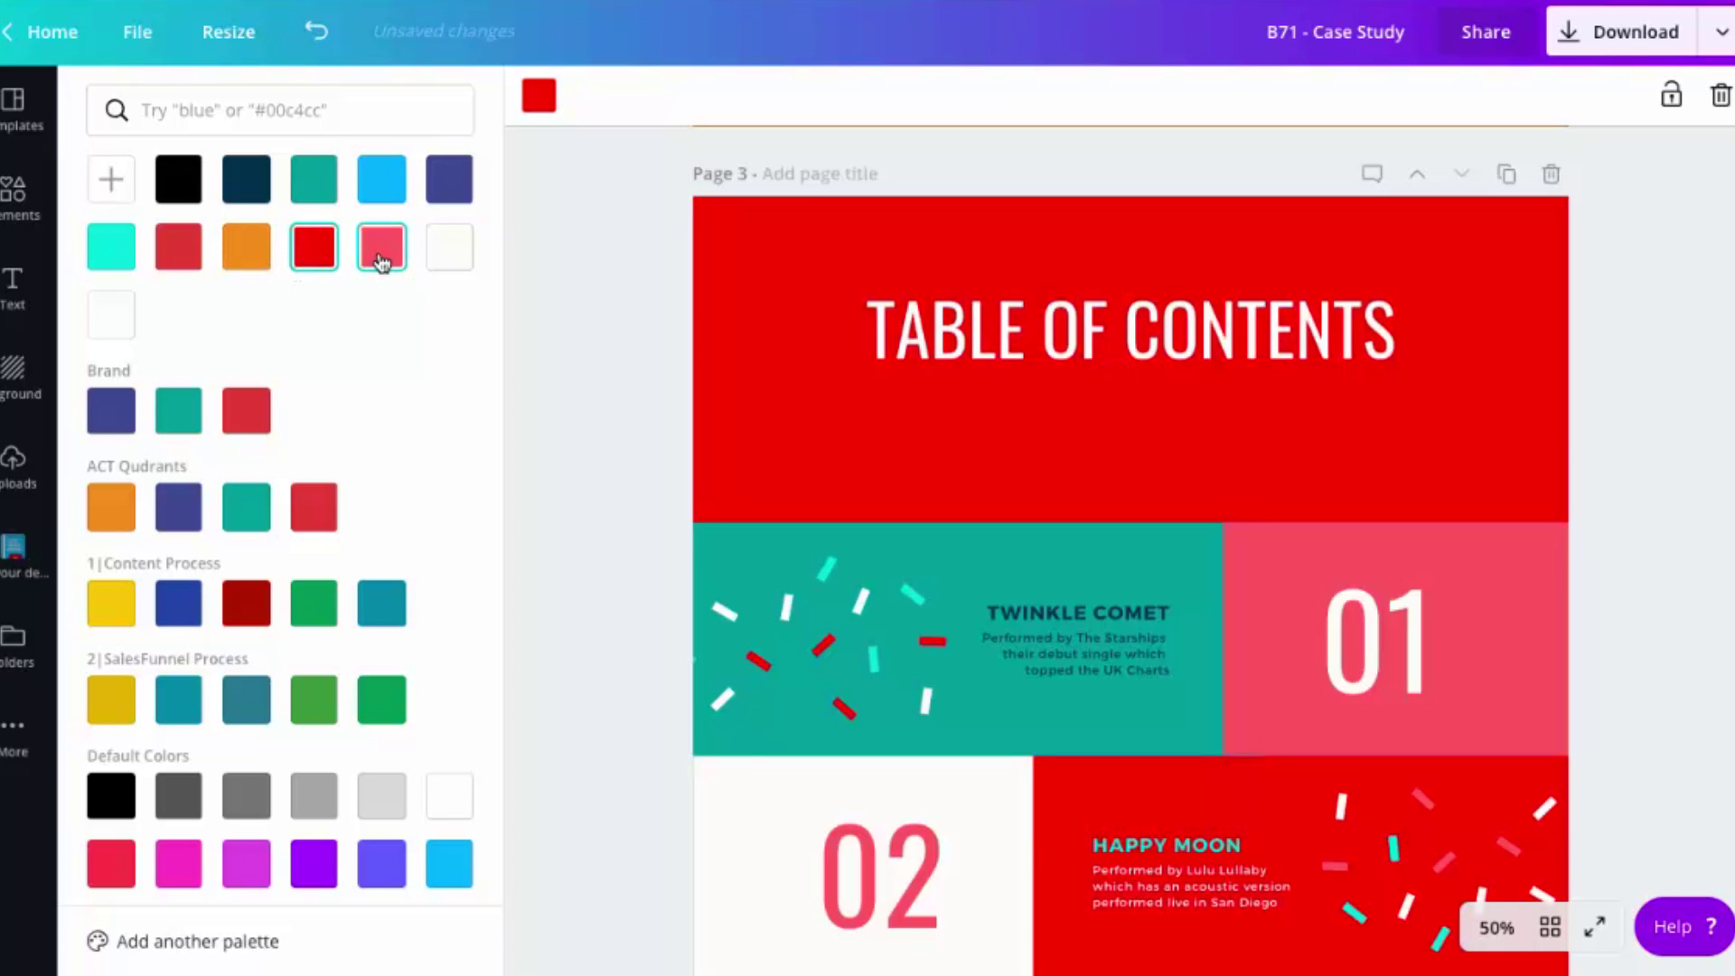
click(380, 244)
click(313, 179)
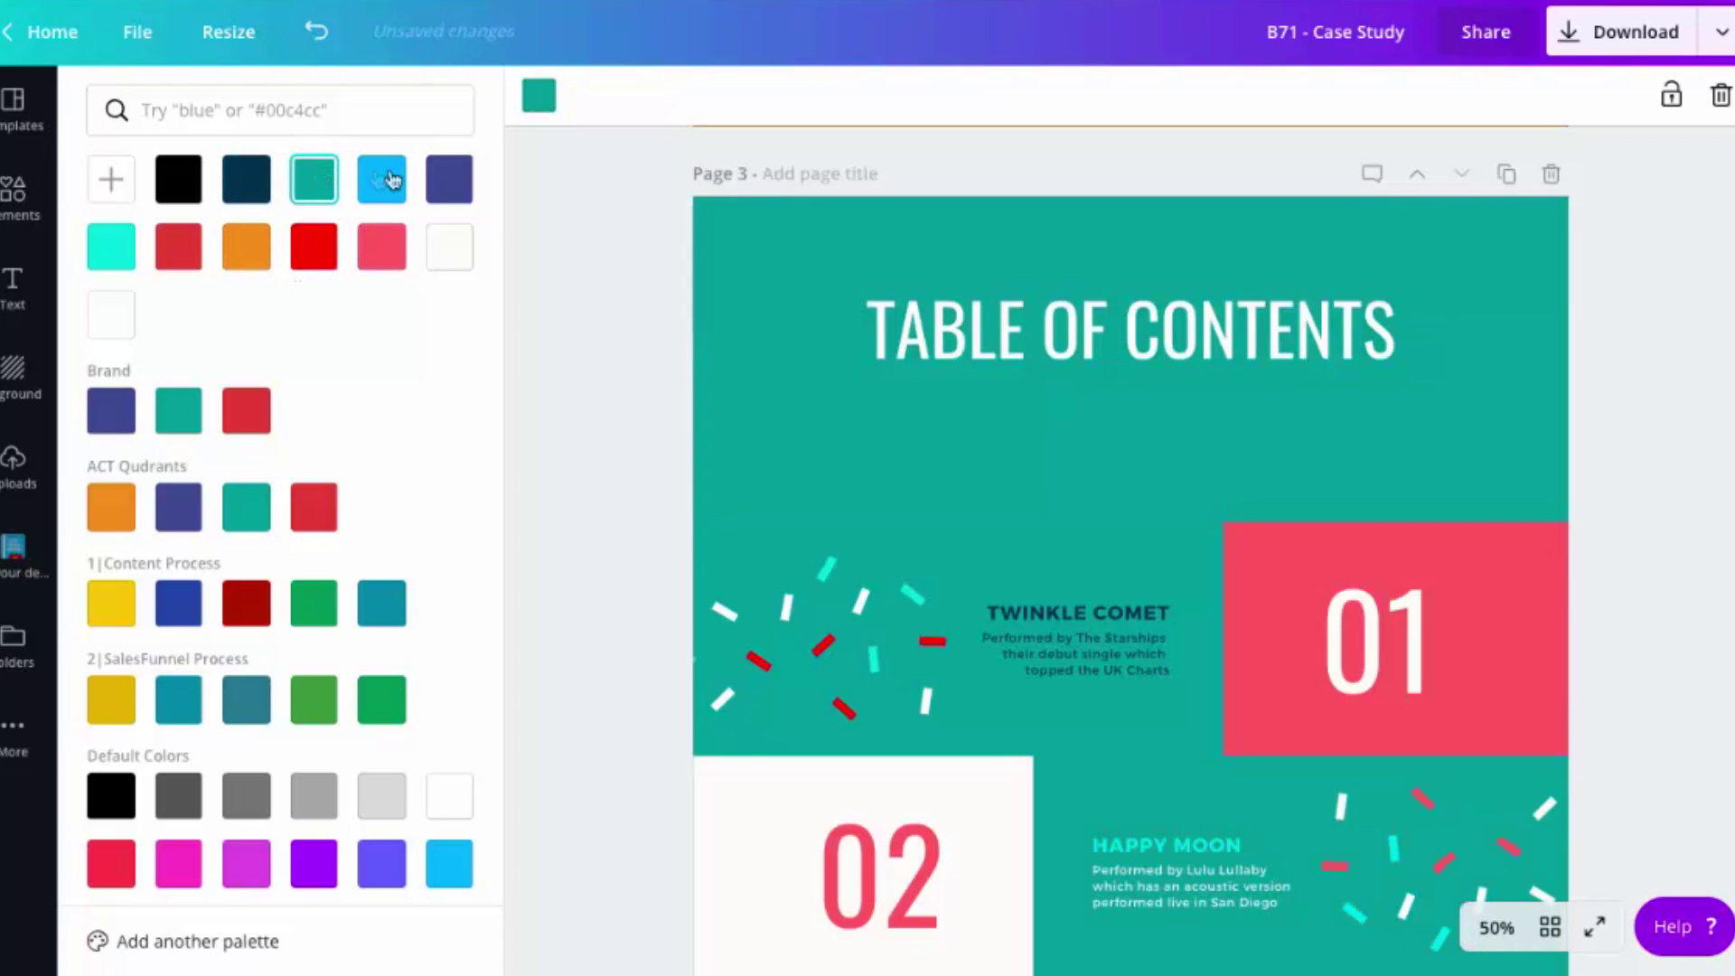
click(115, 415)
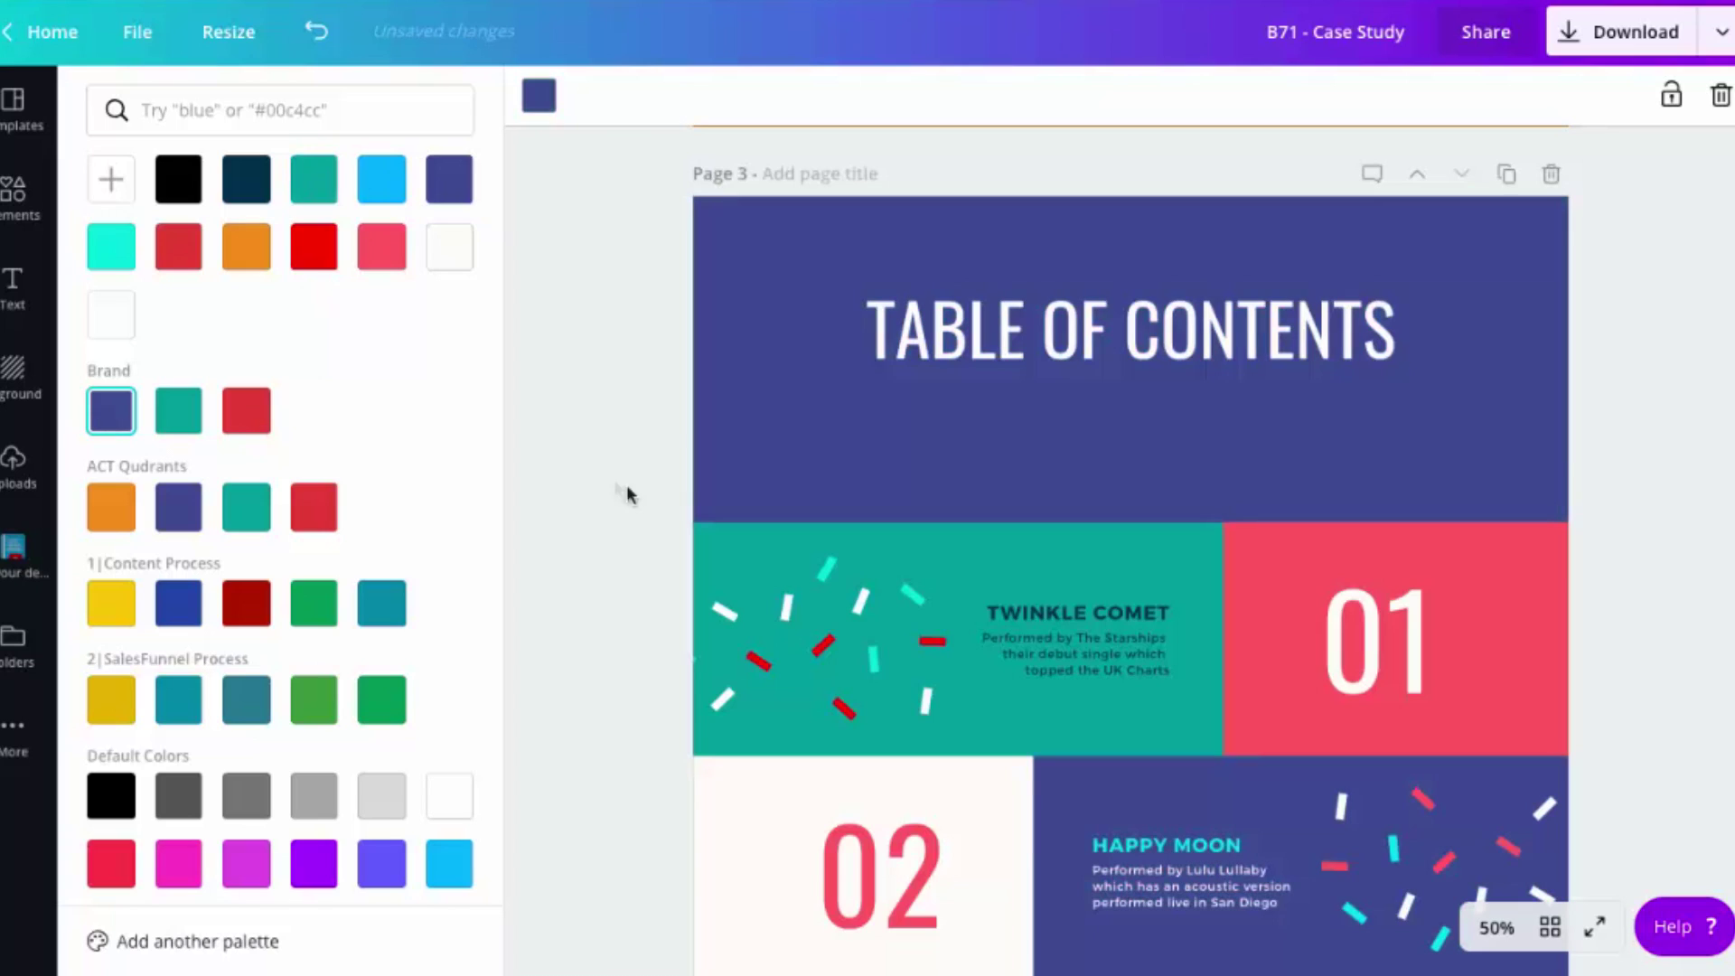
click(603, 492)
click(881, 662)
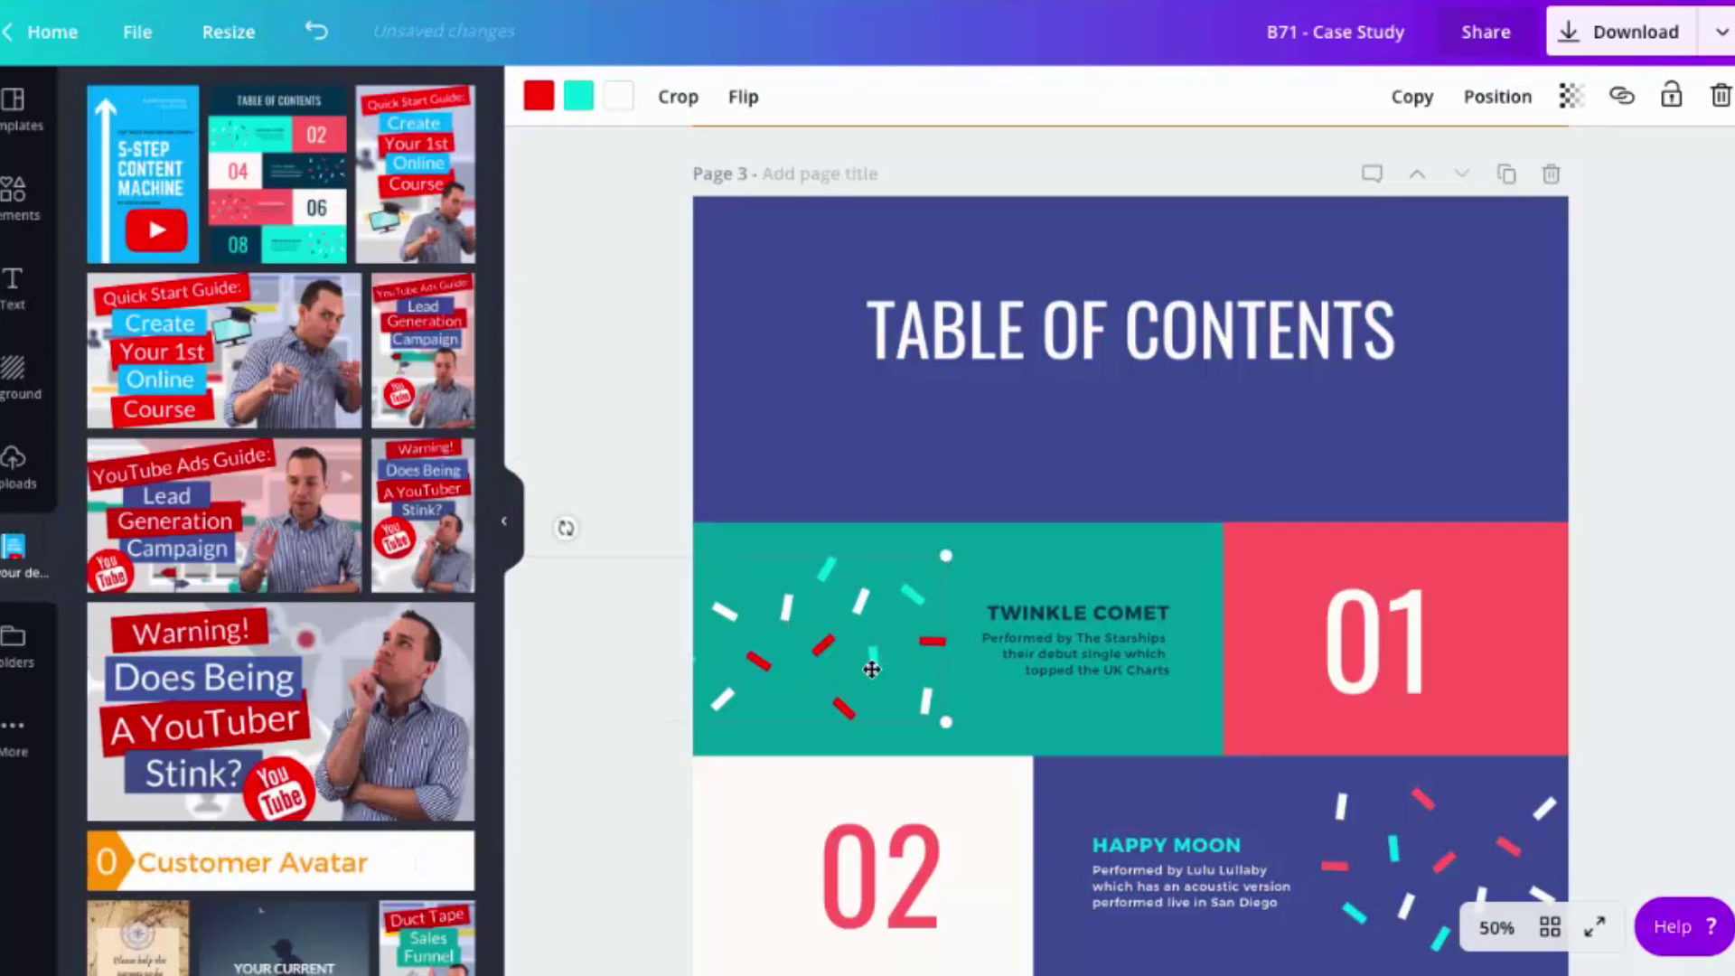
click(538, 97)
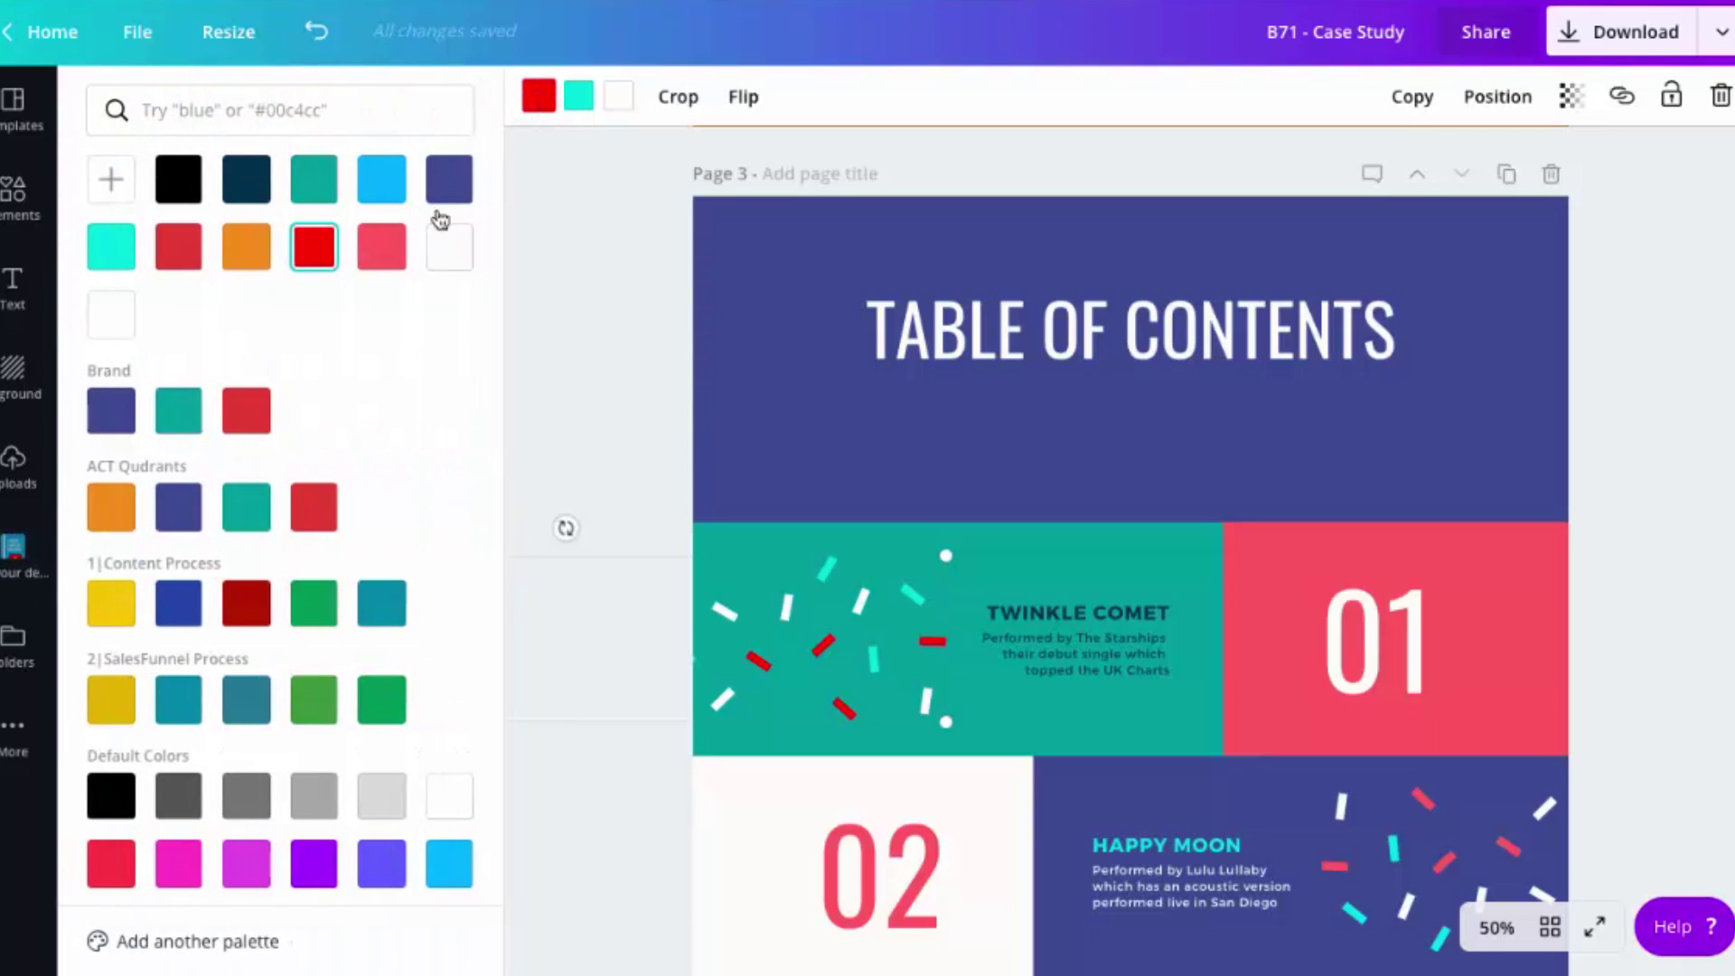
click(247, 604)
click(314, 605)
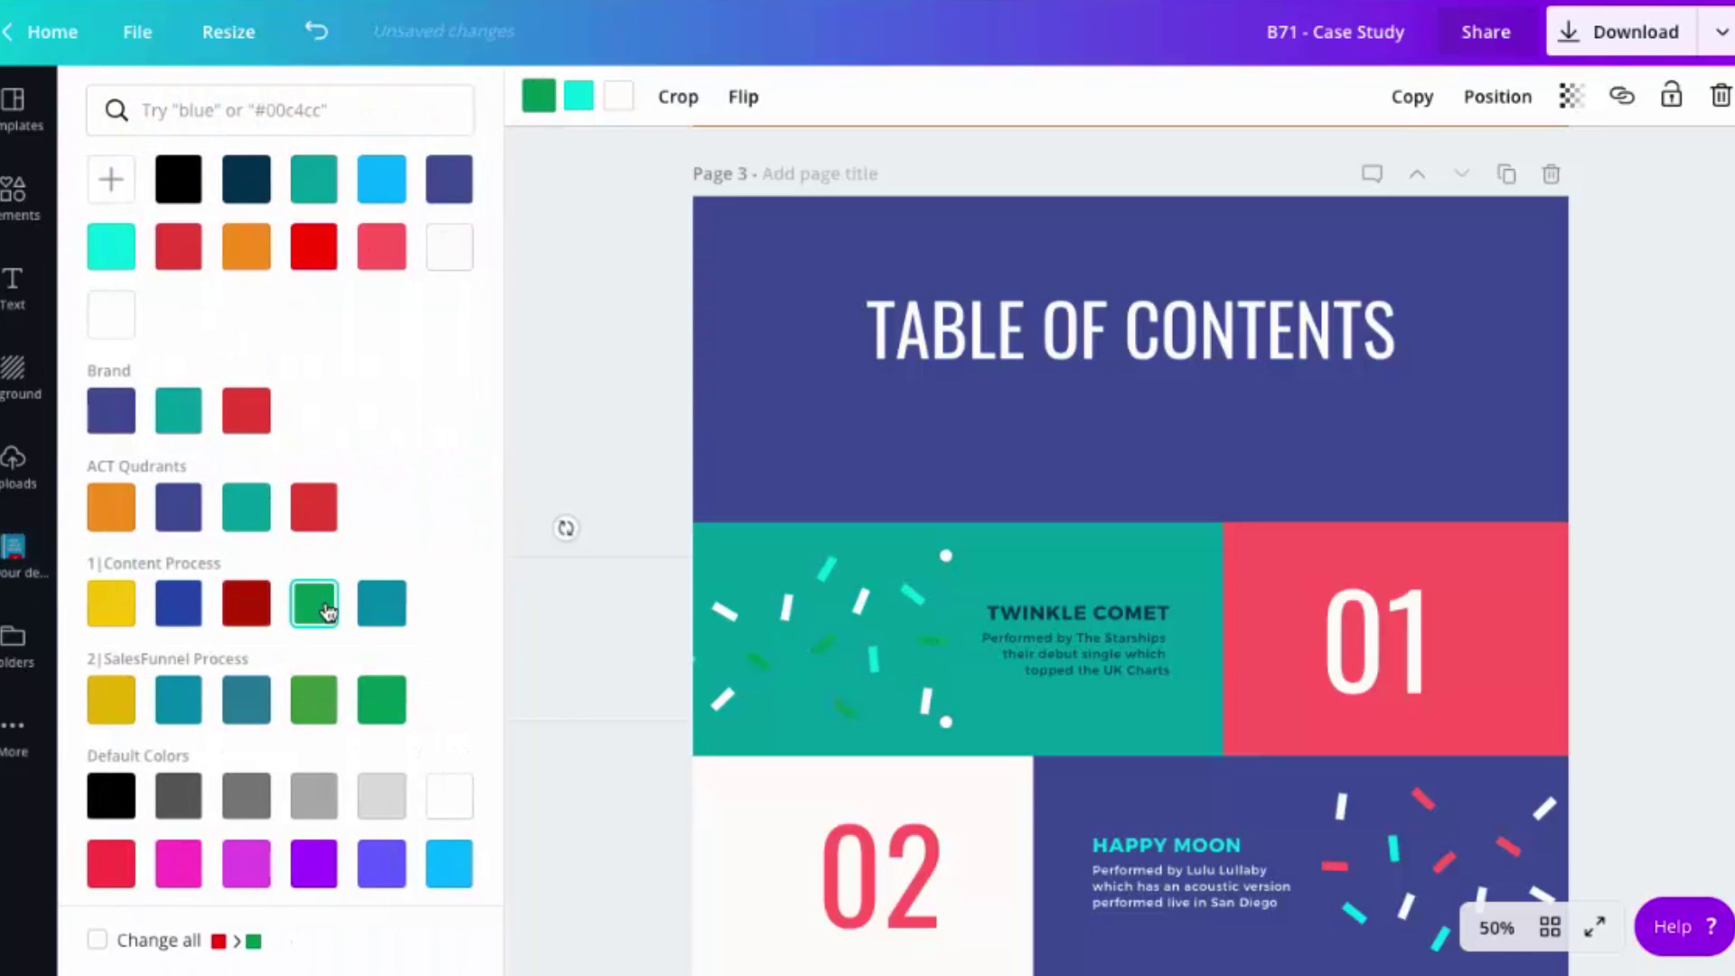
click(314, 864)
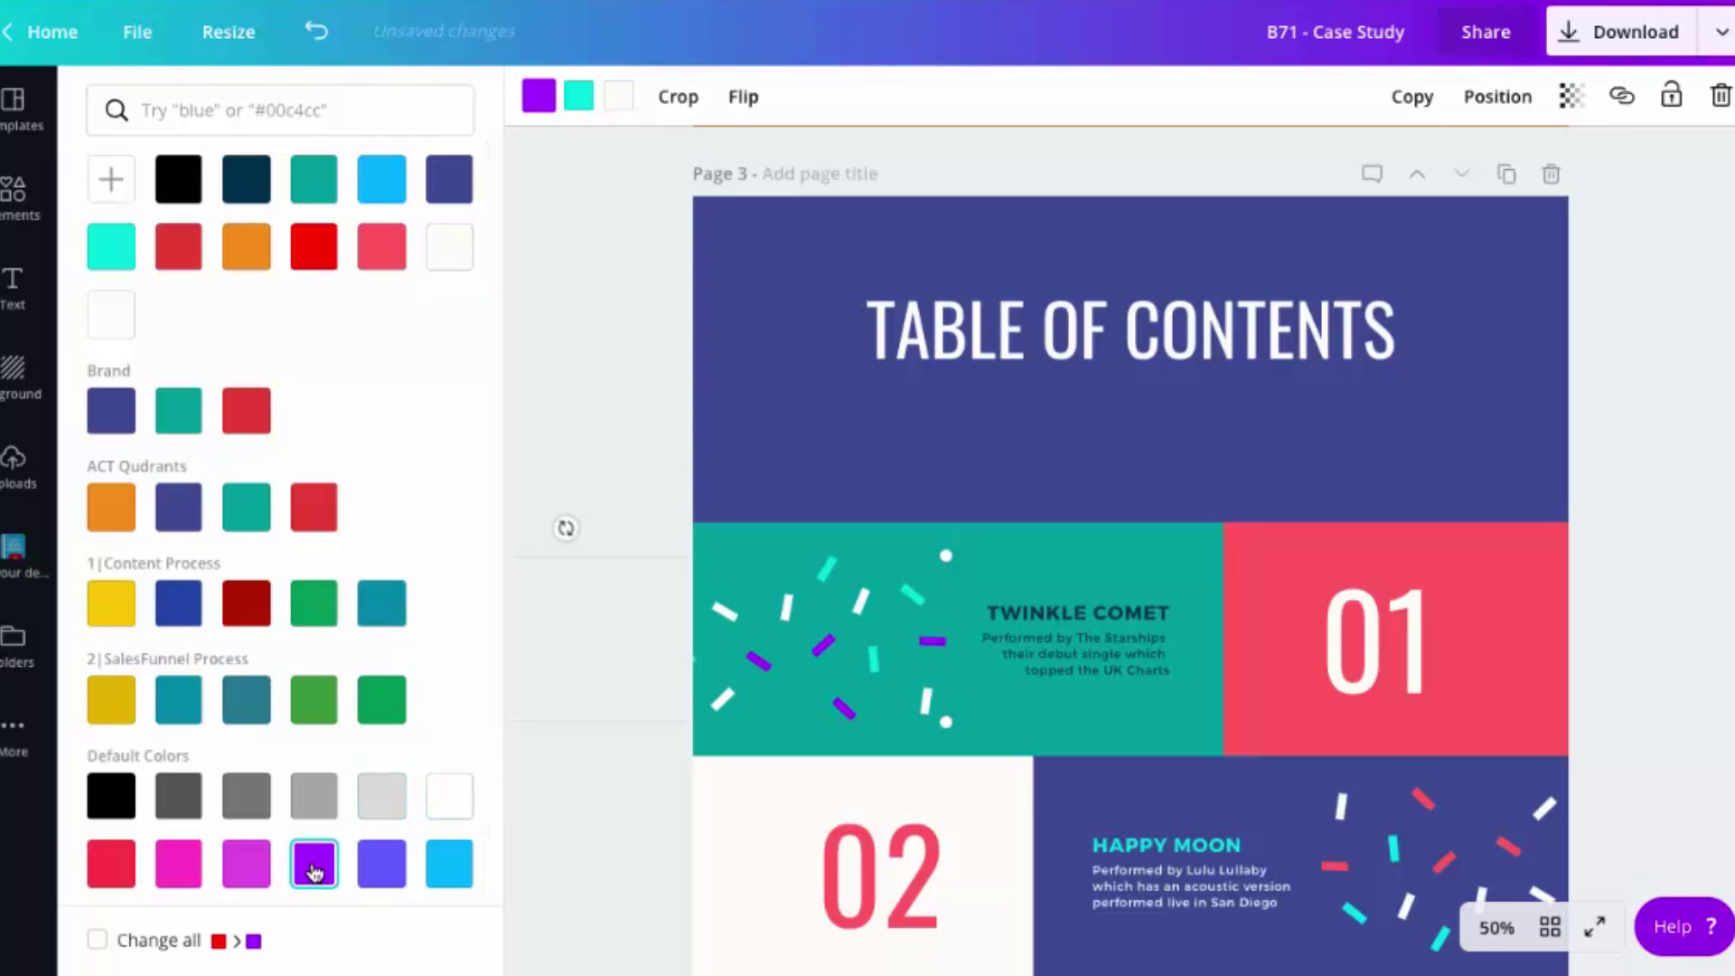
click(257, 869)
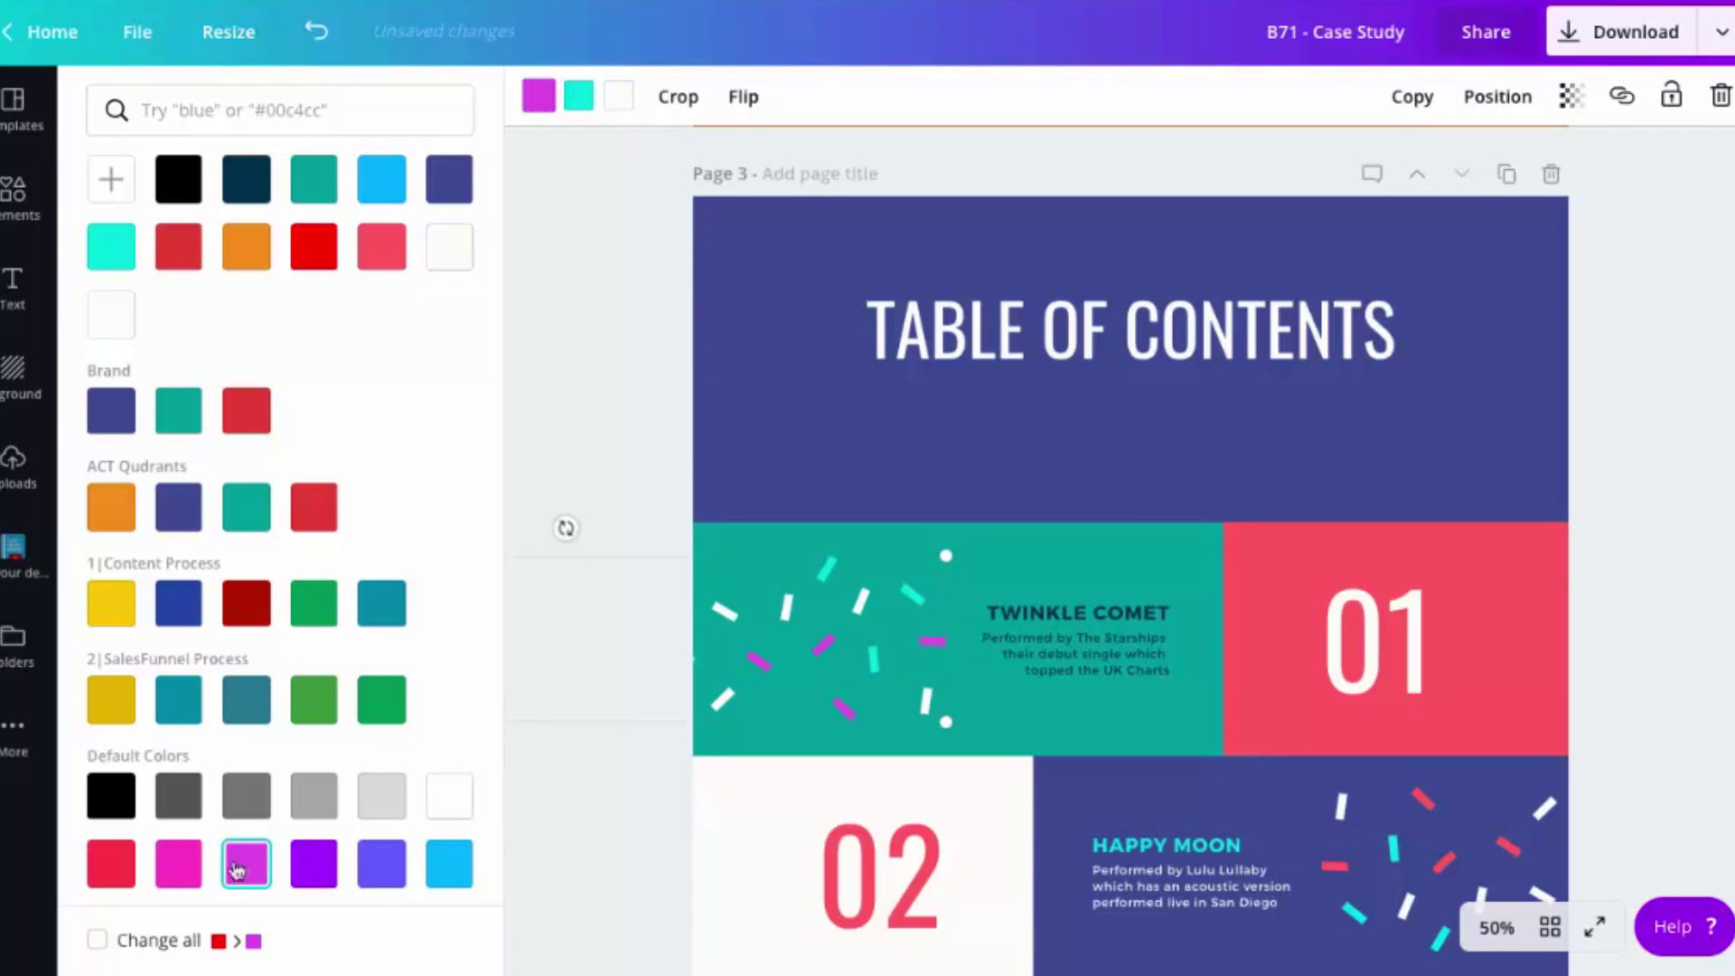
click(178, 863)
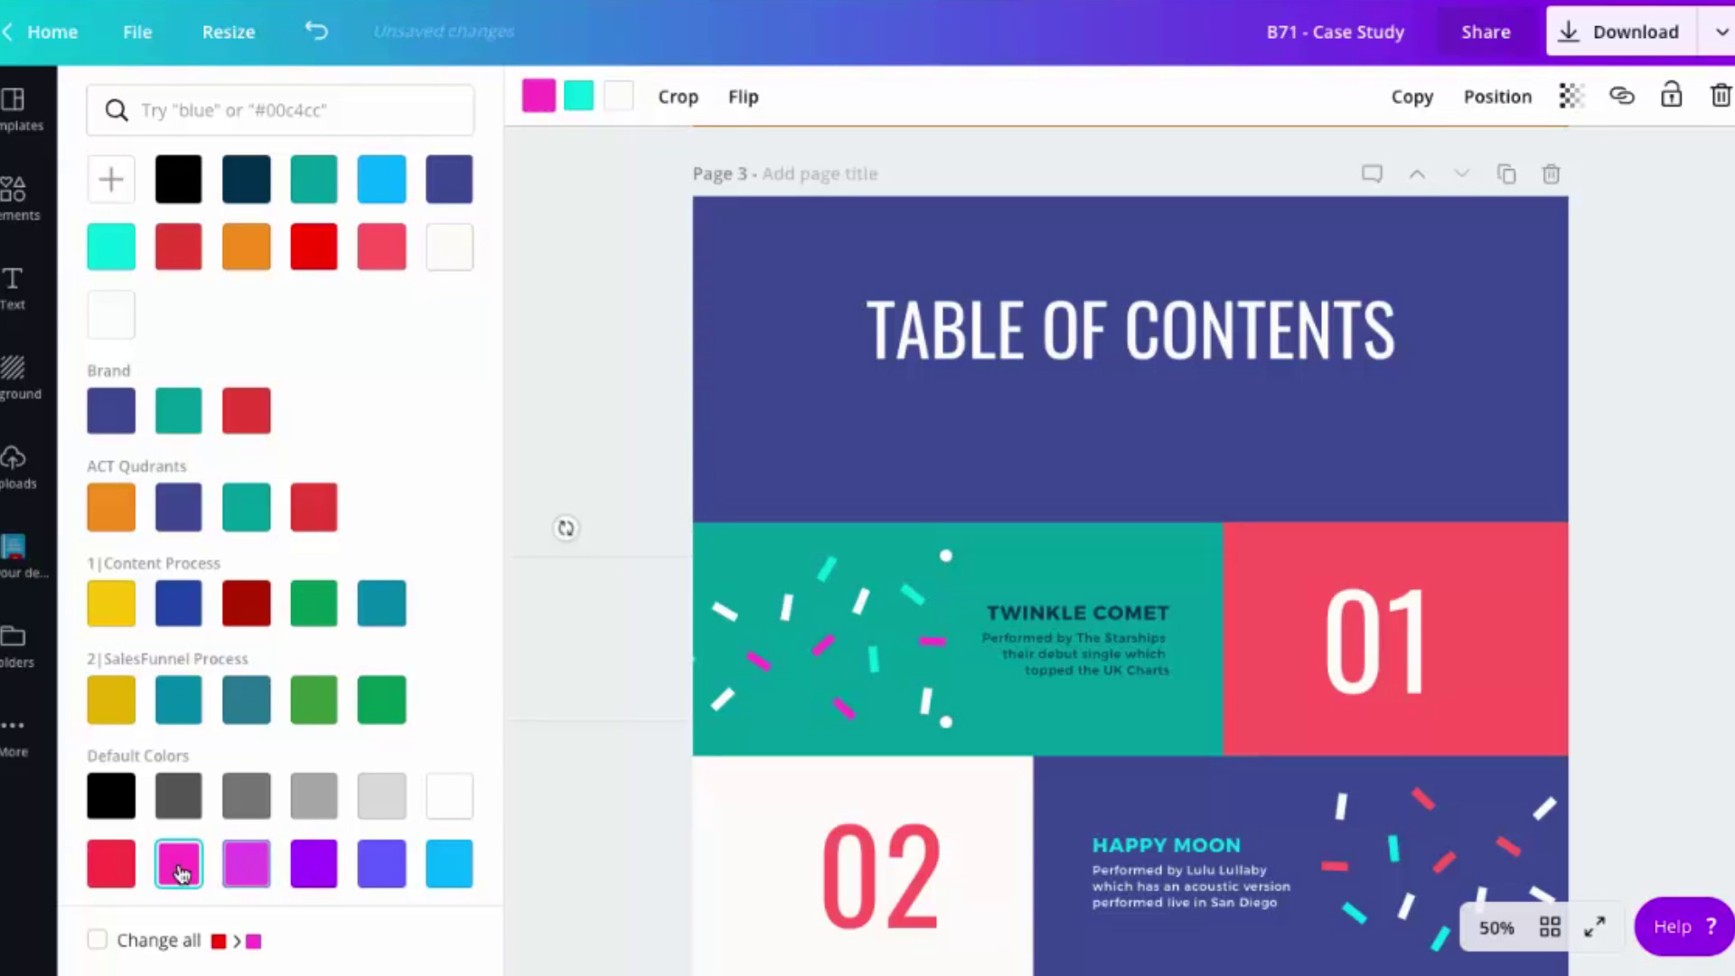
click(115, 869)
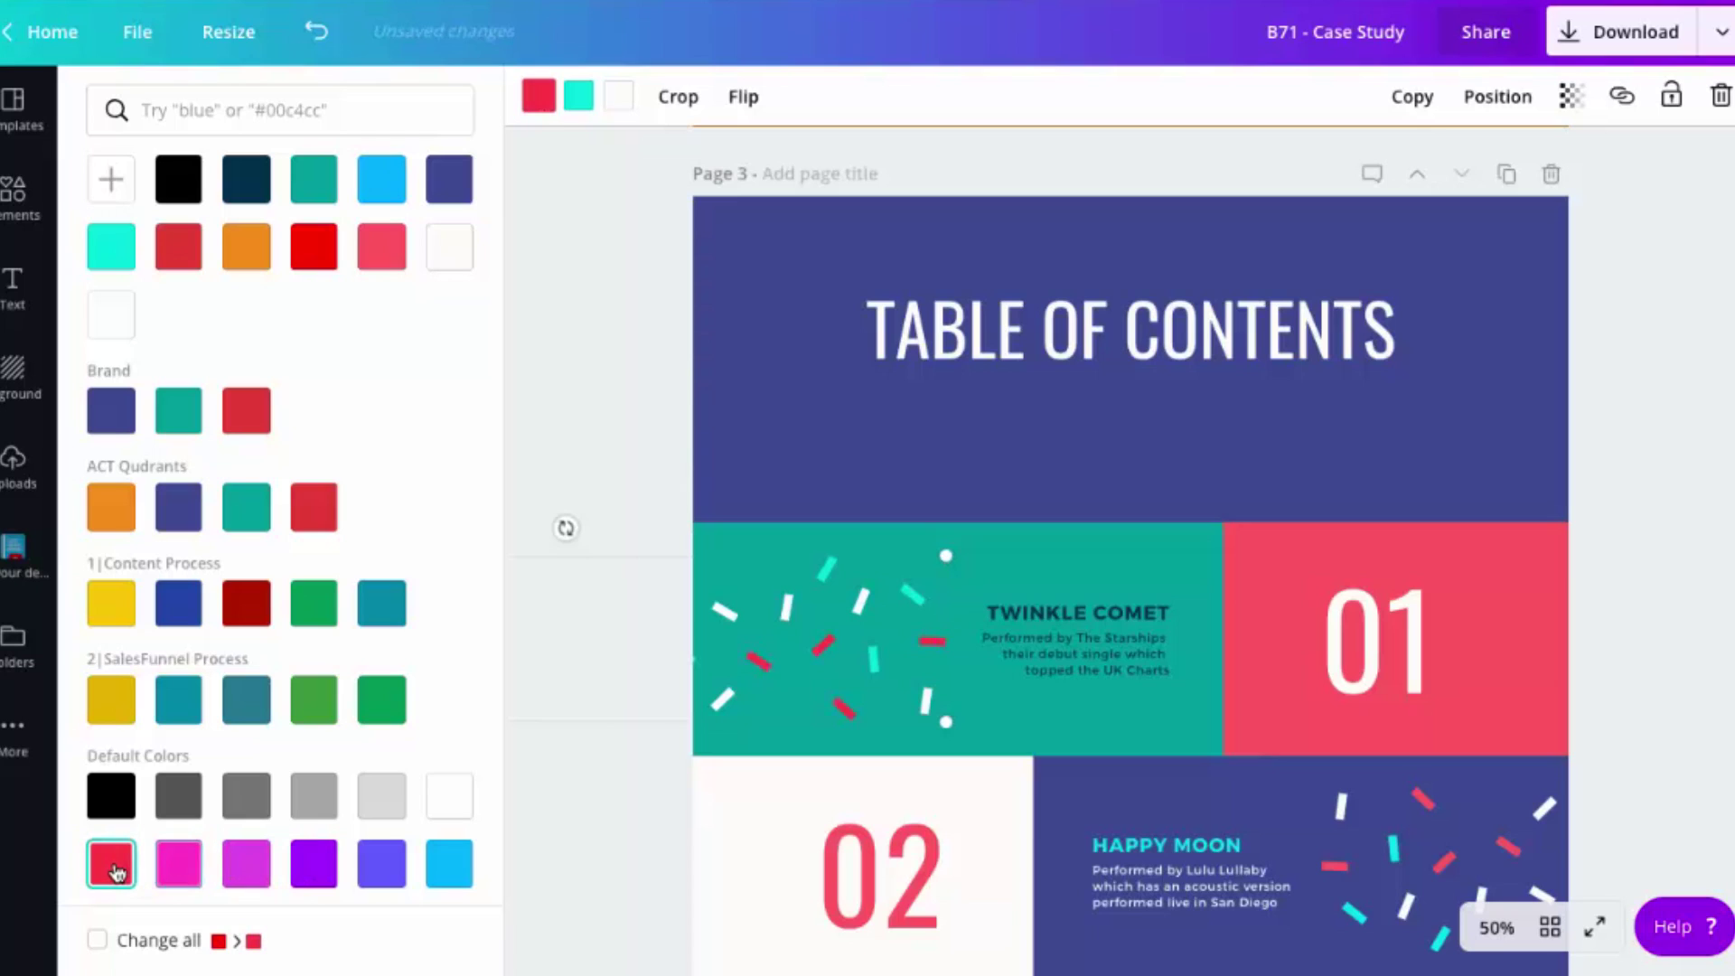
click(246, 413)
click(627, 449)
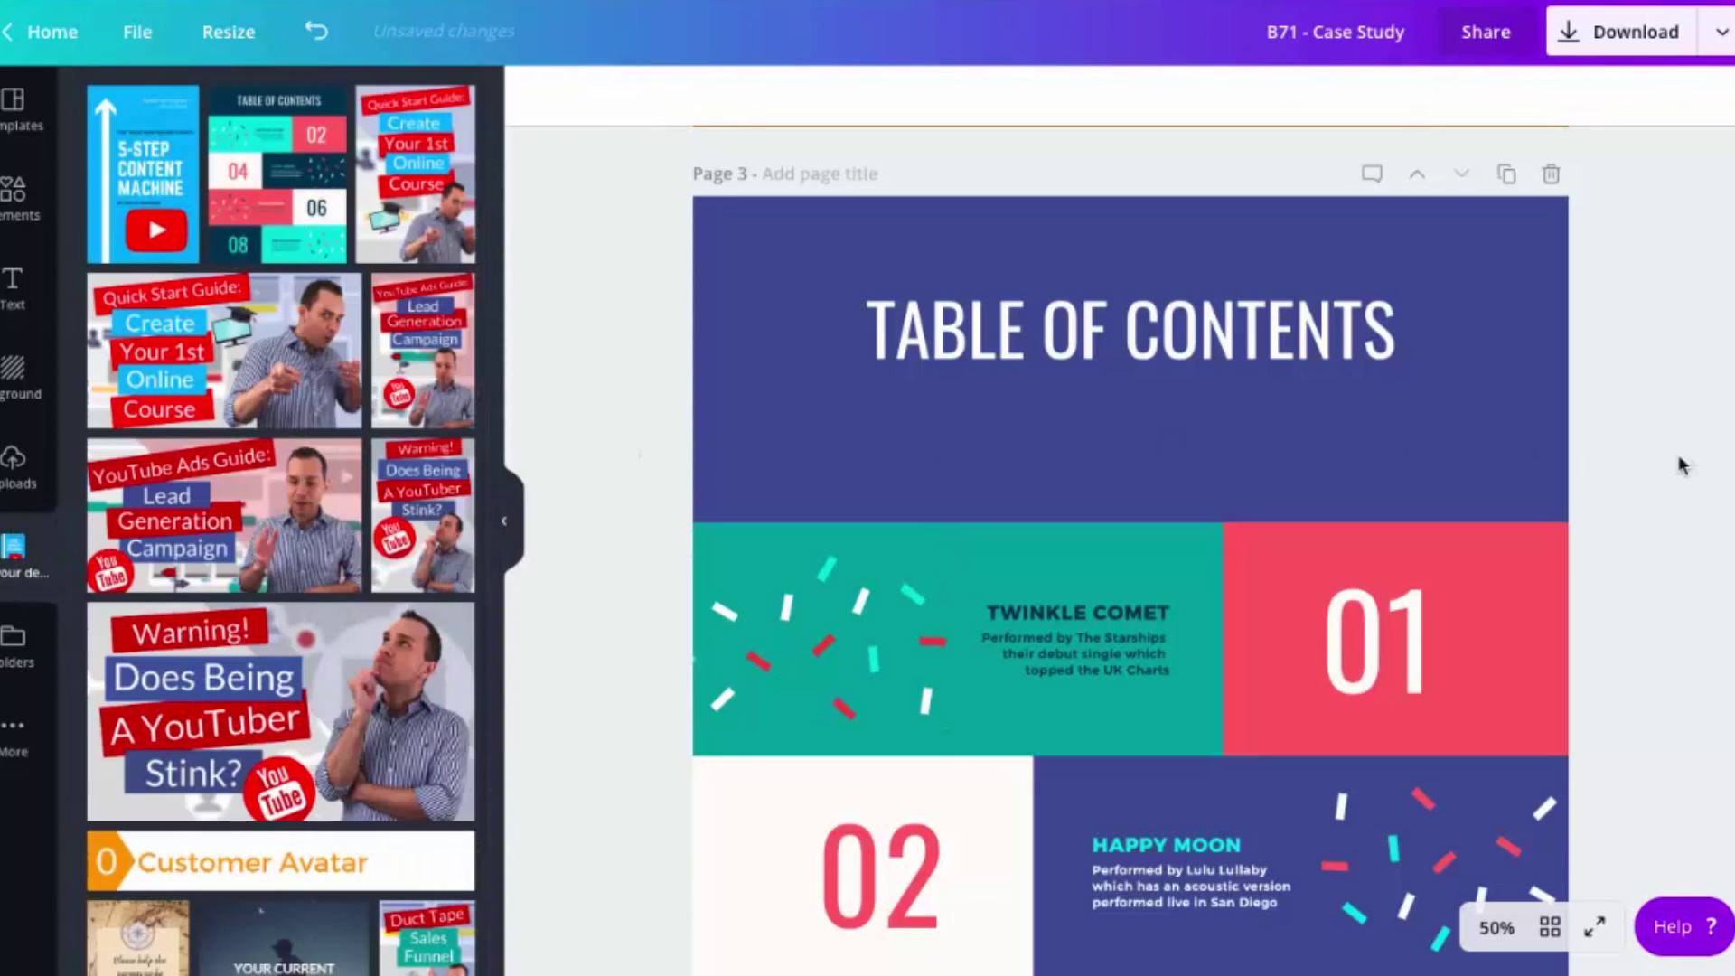
scroll(1629, 482, down, 3)
scroll(1630, 491, down, 3)
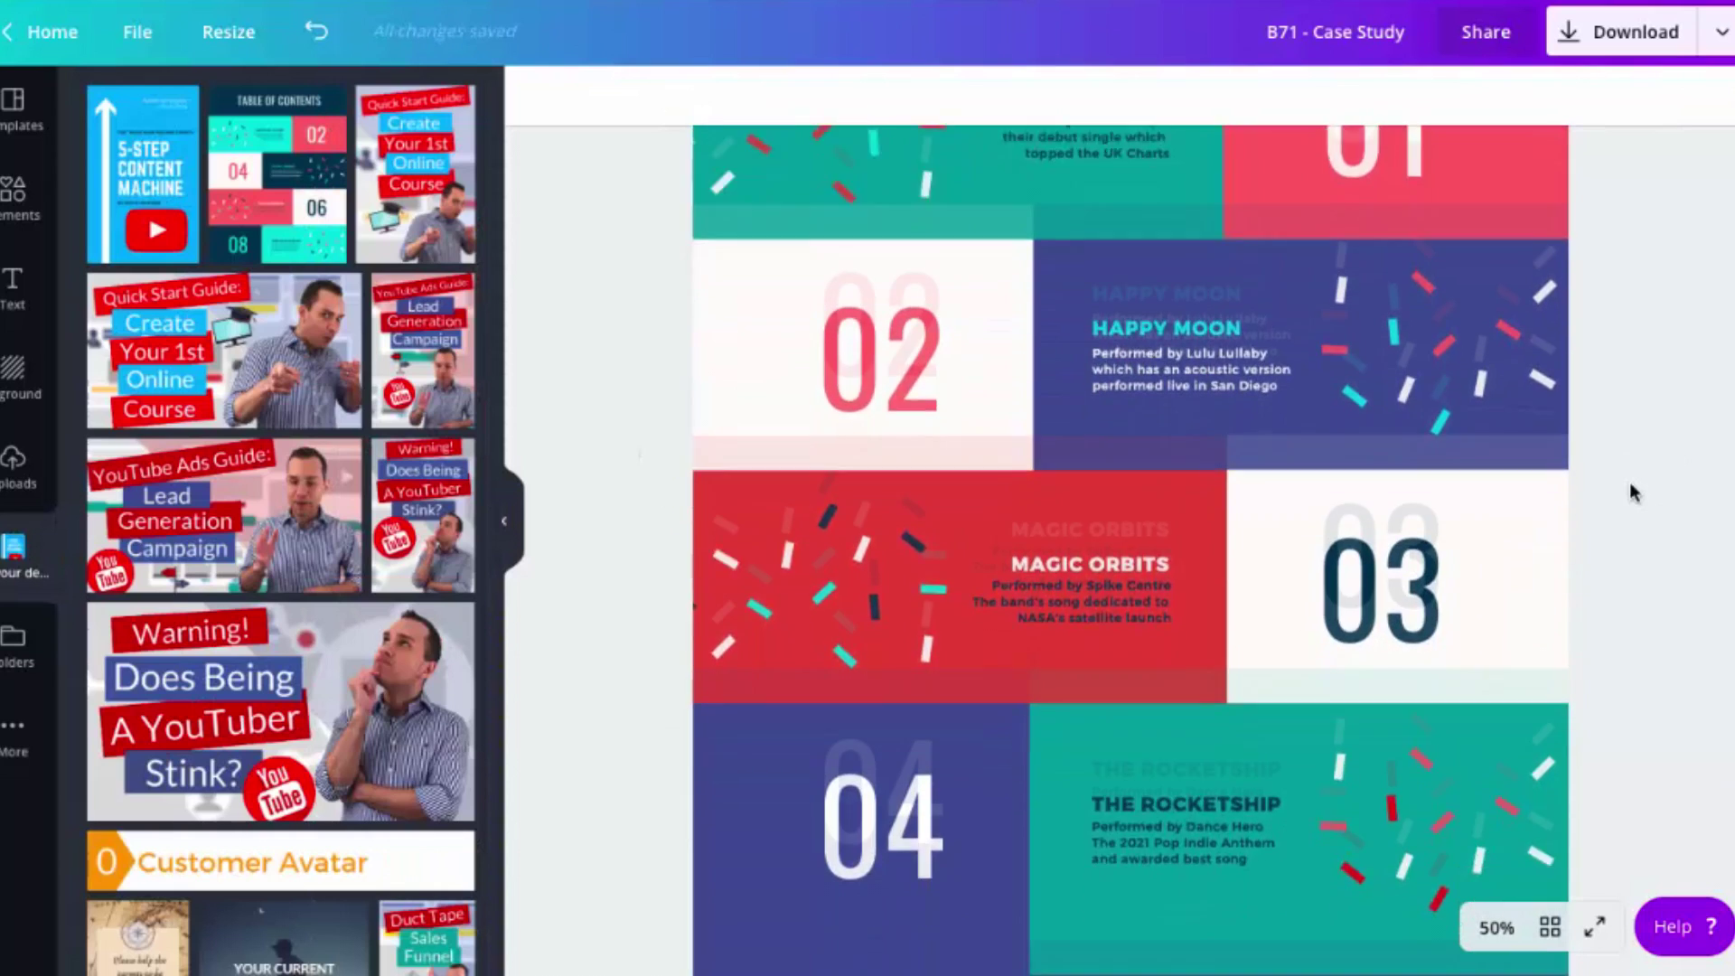
scroll(1629, 491, up, 5)
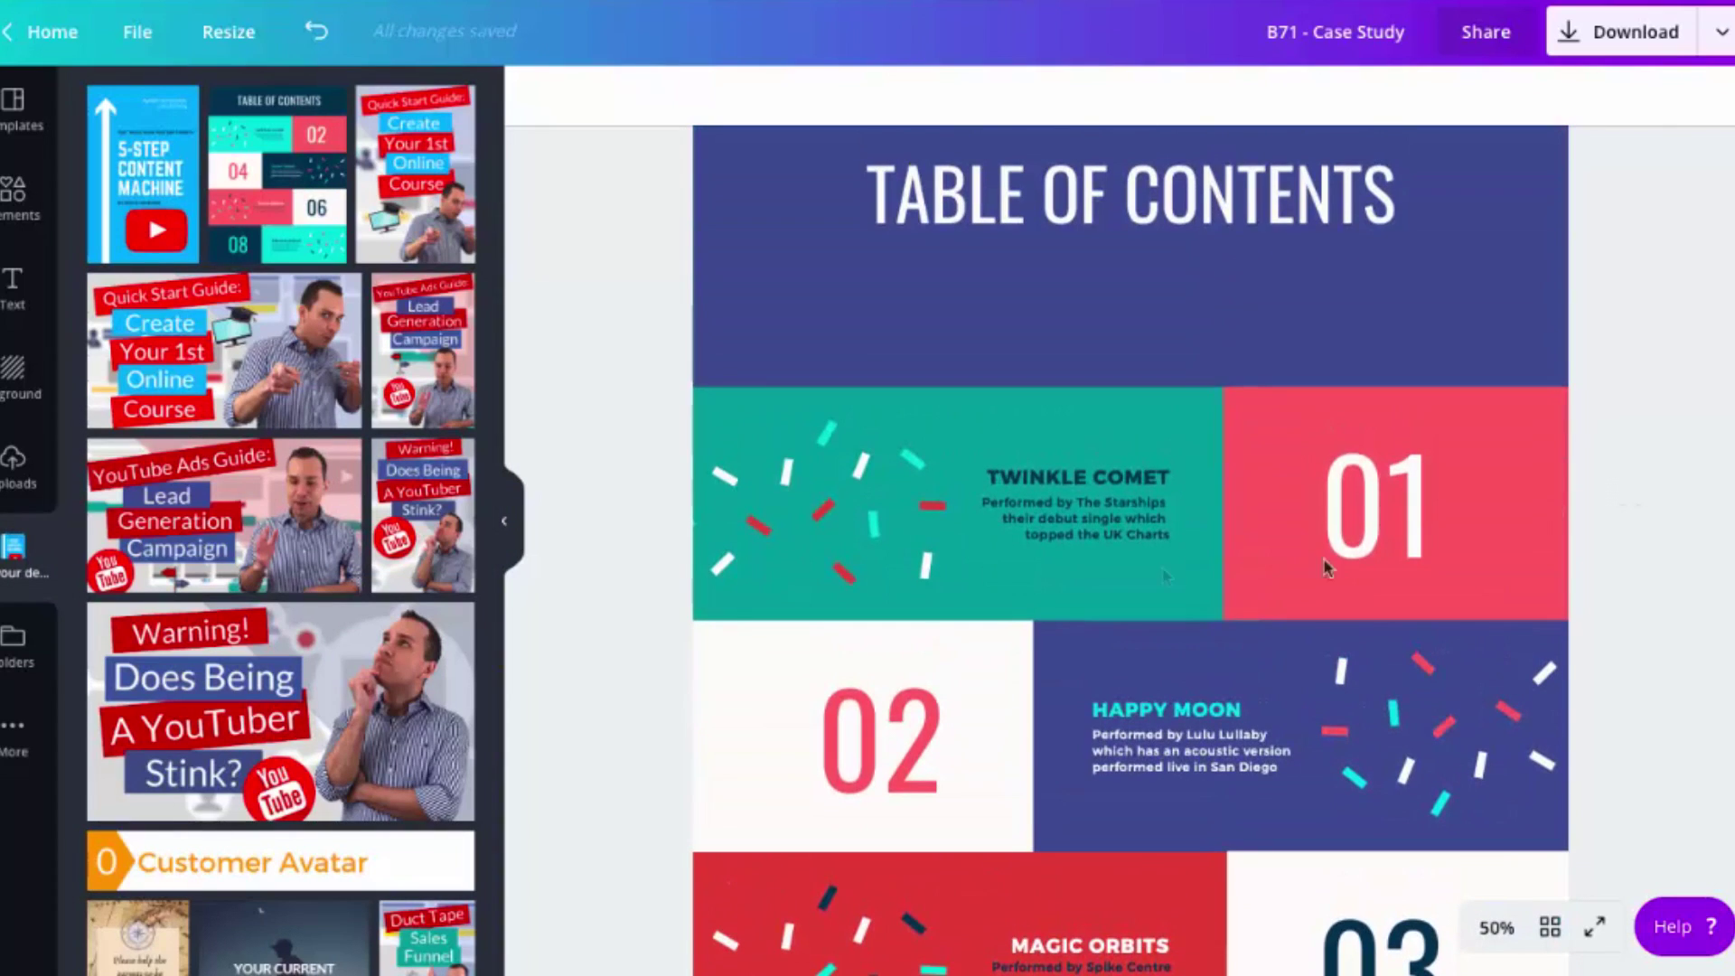
Step: Select the TWINKLE COMET heading for retyping and leave the Present preview
click(1085, 480)
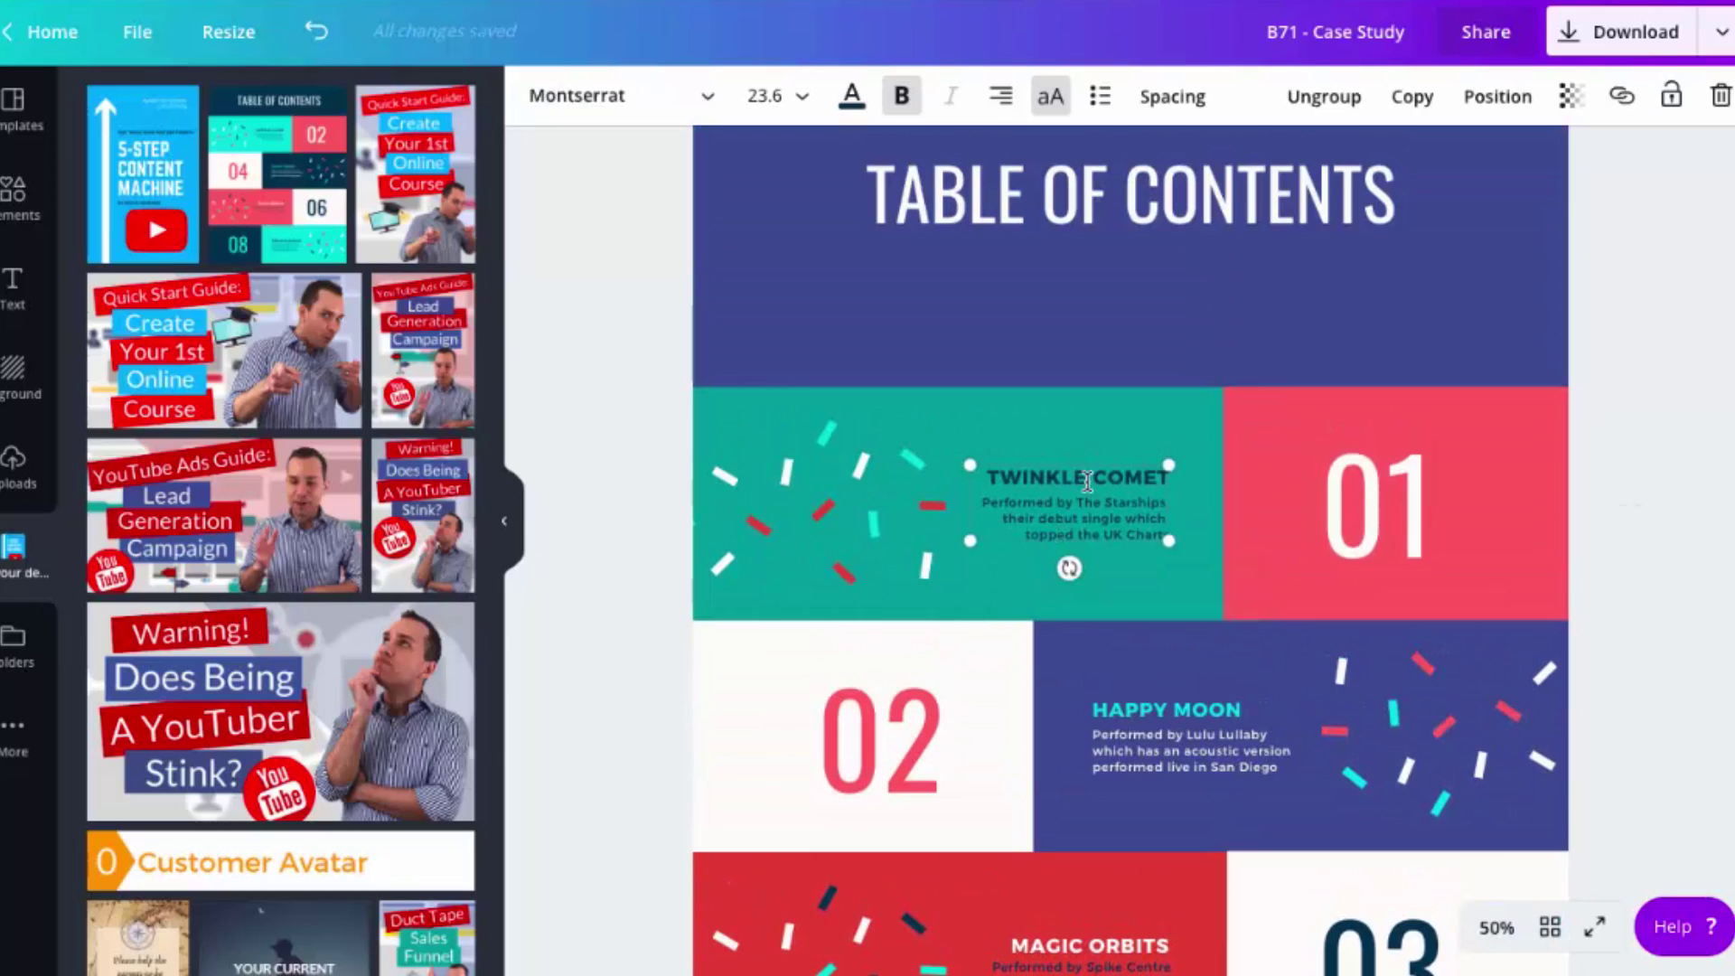
double_click(1085, 479)
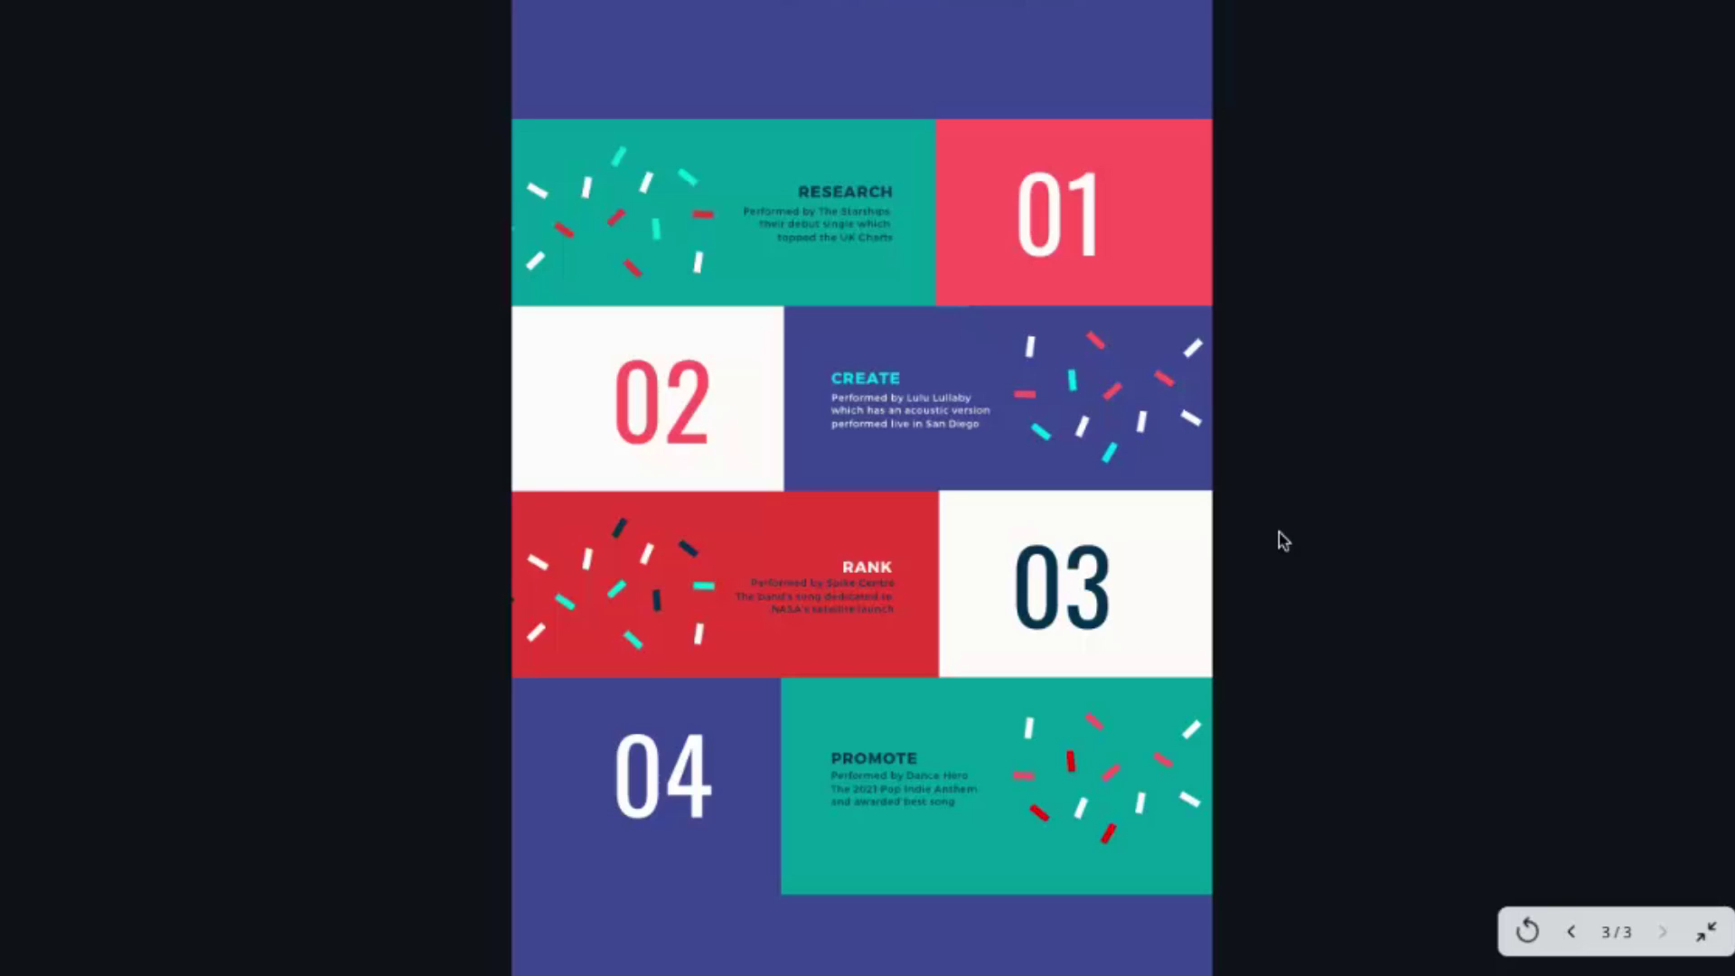
key(Escape)
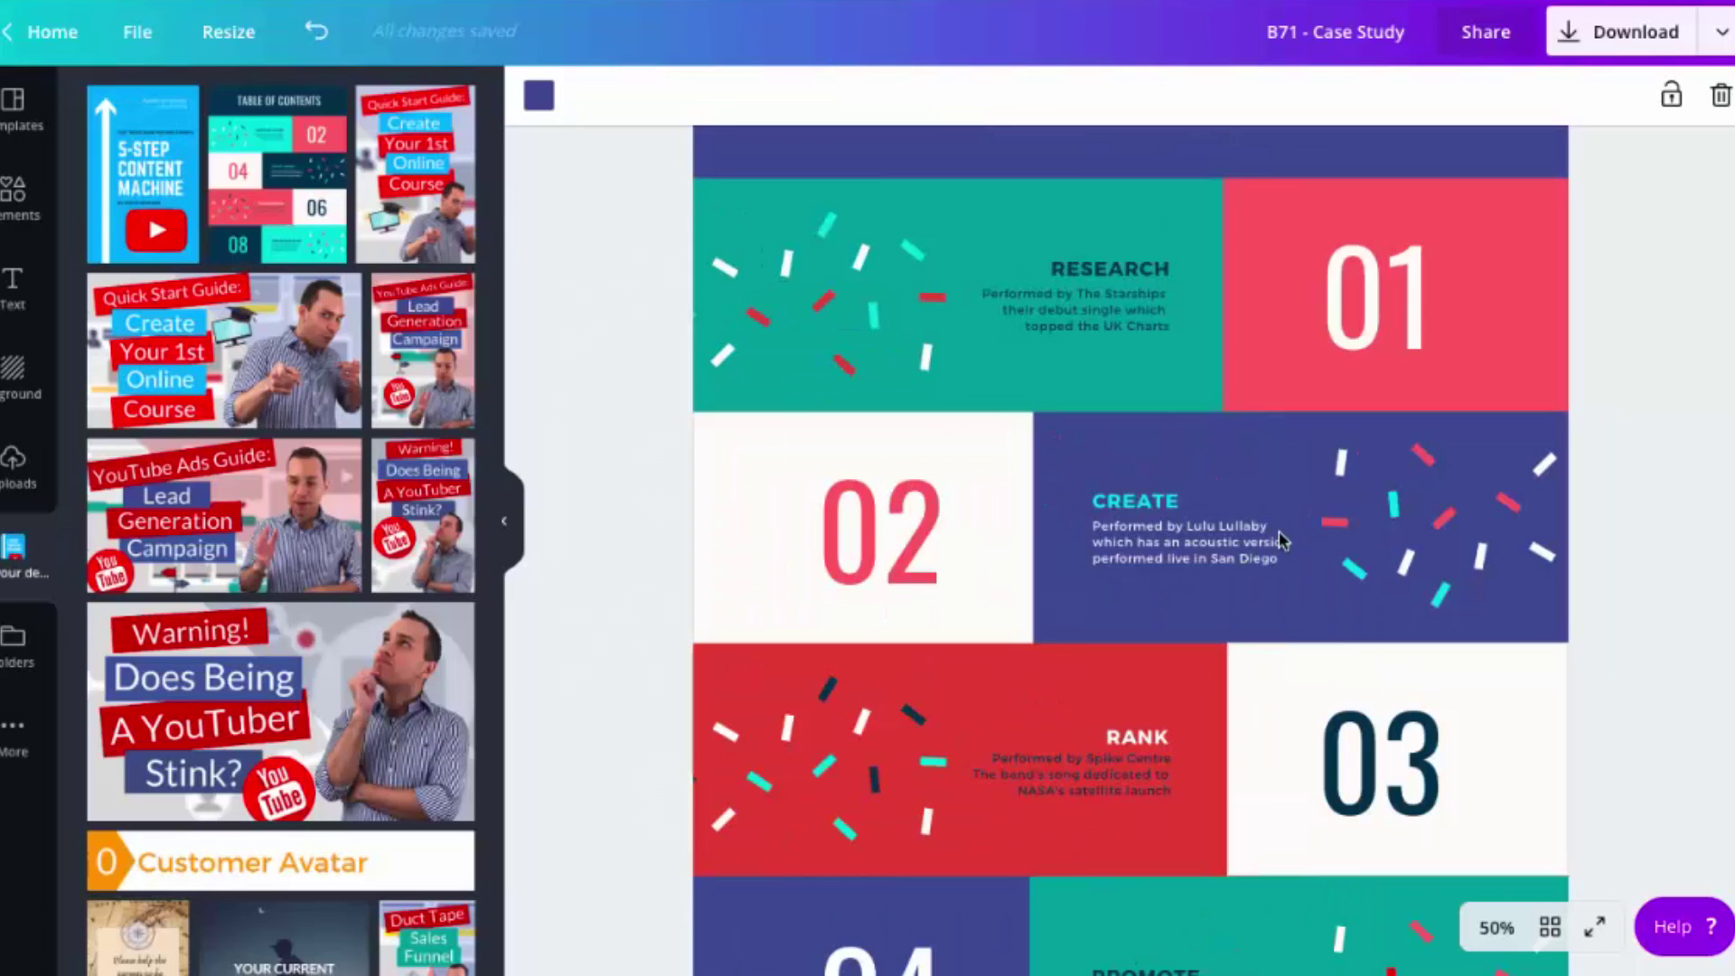
scroll(1278, 540, down, 3)
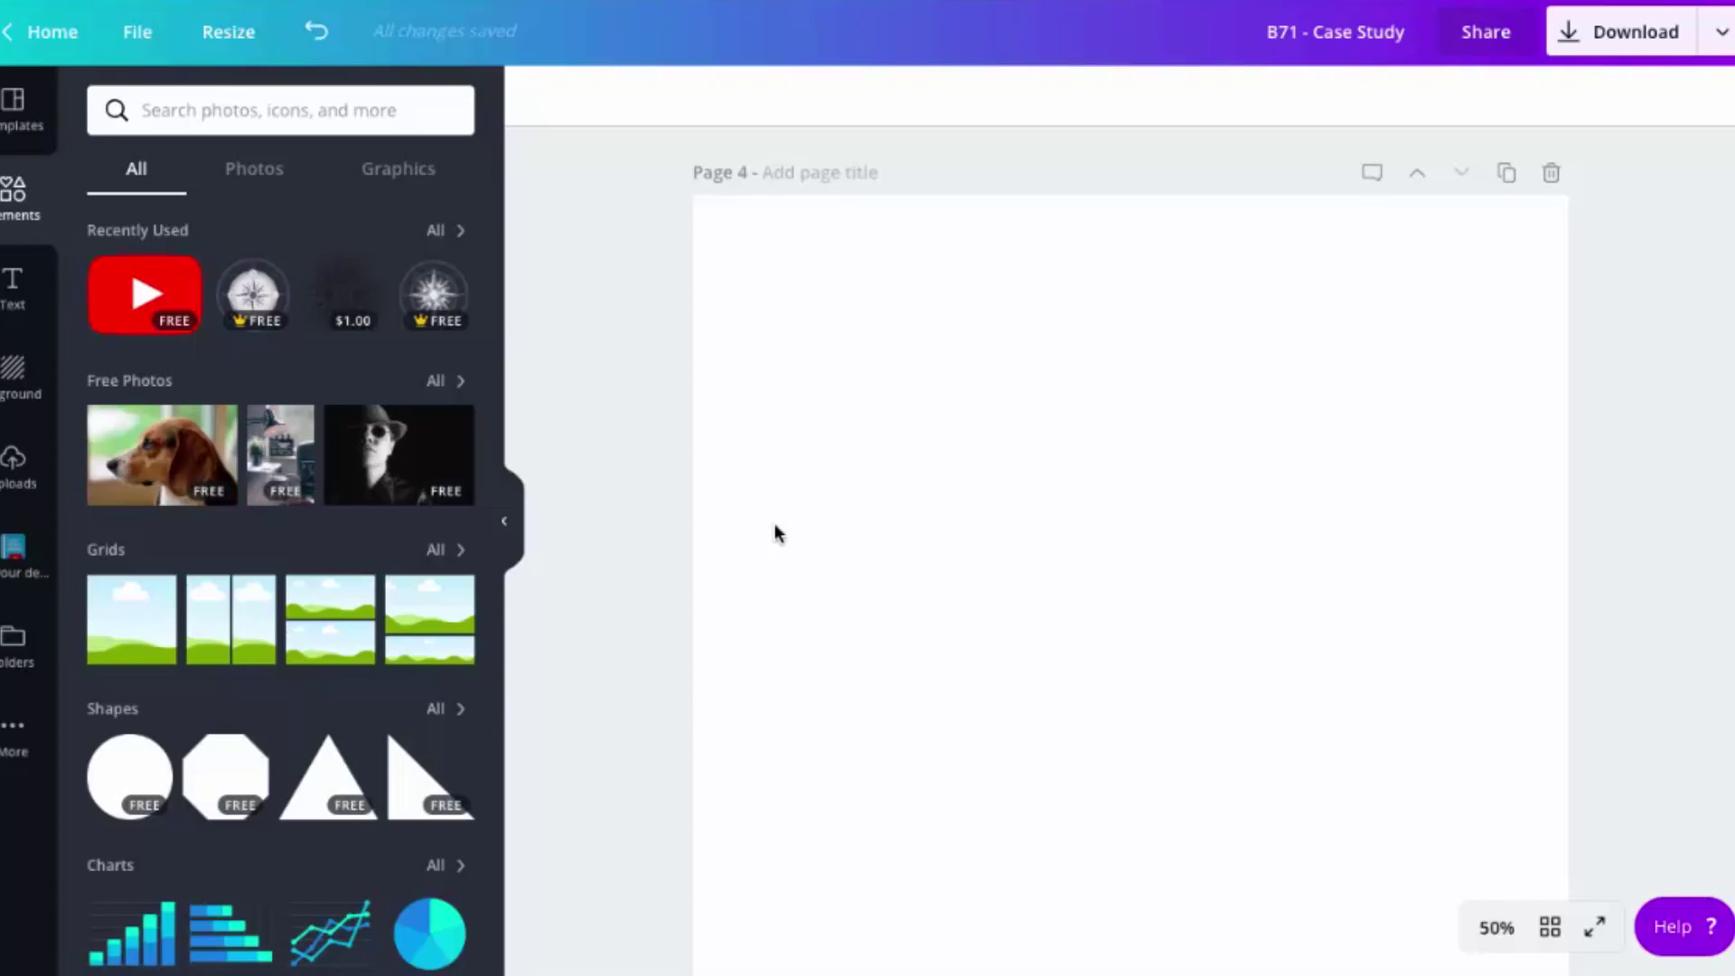
scroll(775, 533, up, 2)
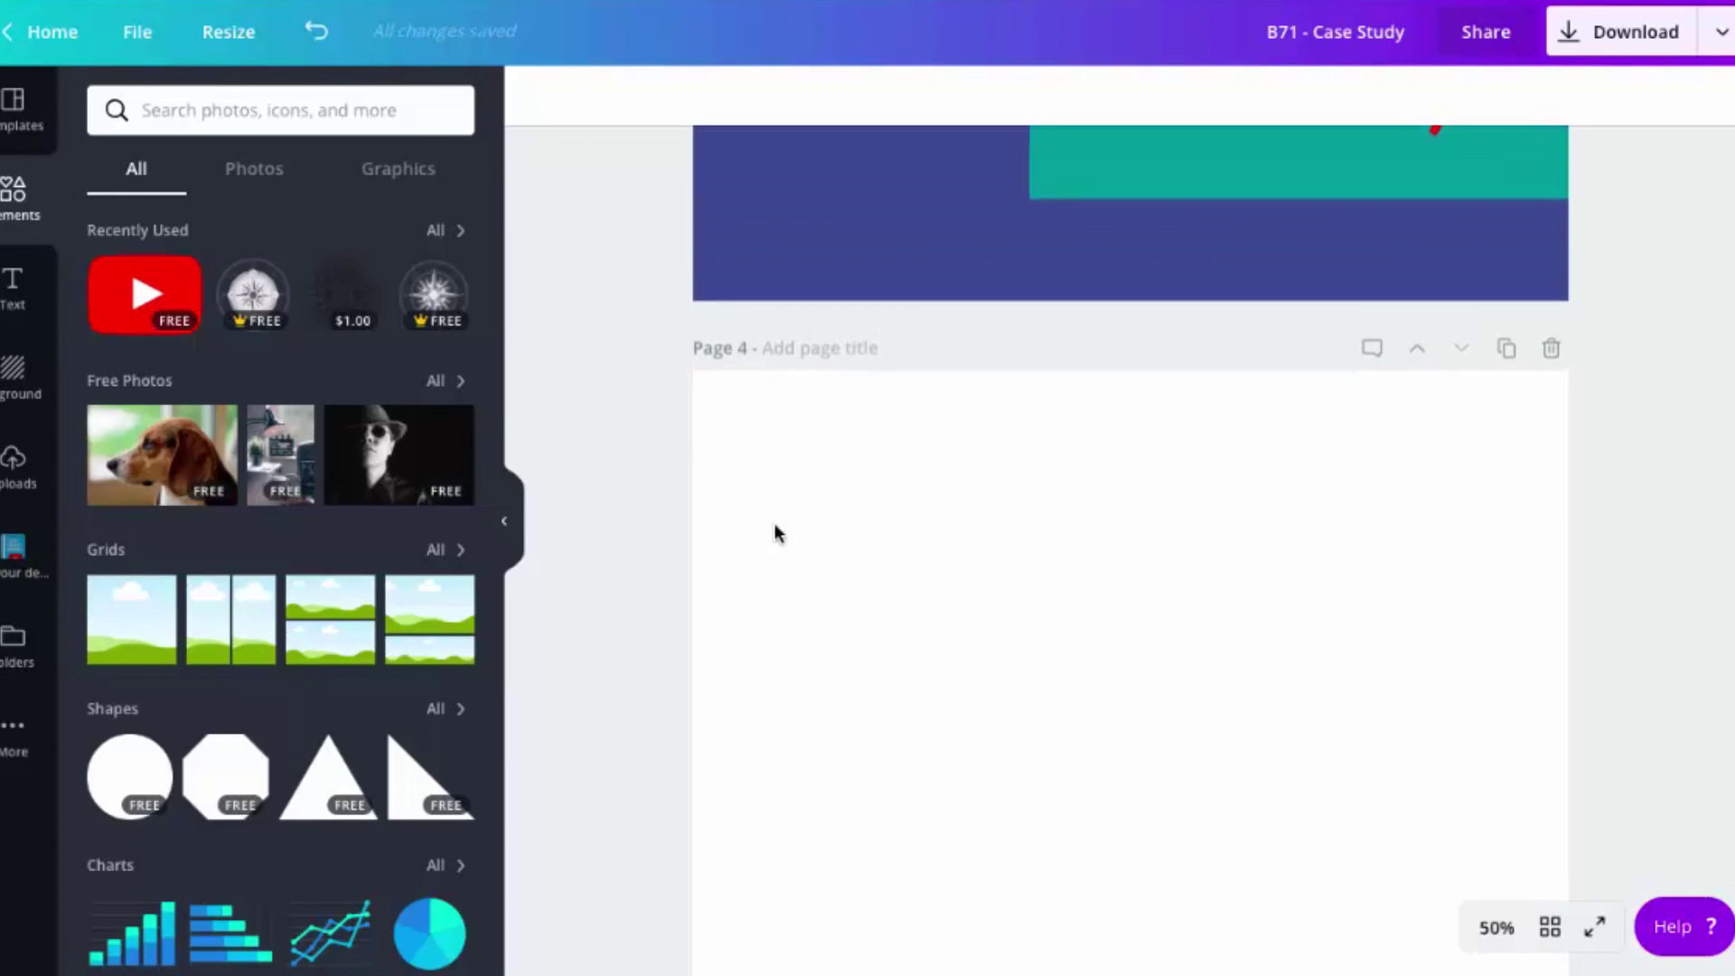
Step: Add a square and turn it into an orange bar along page 4's bottom
click(111, 710)
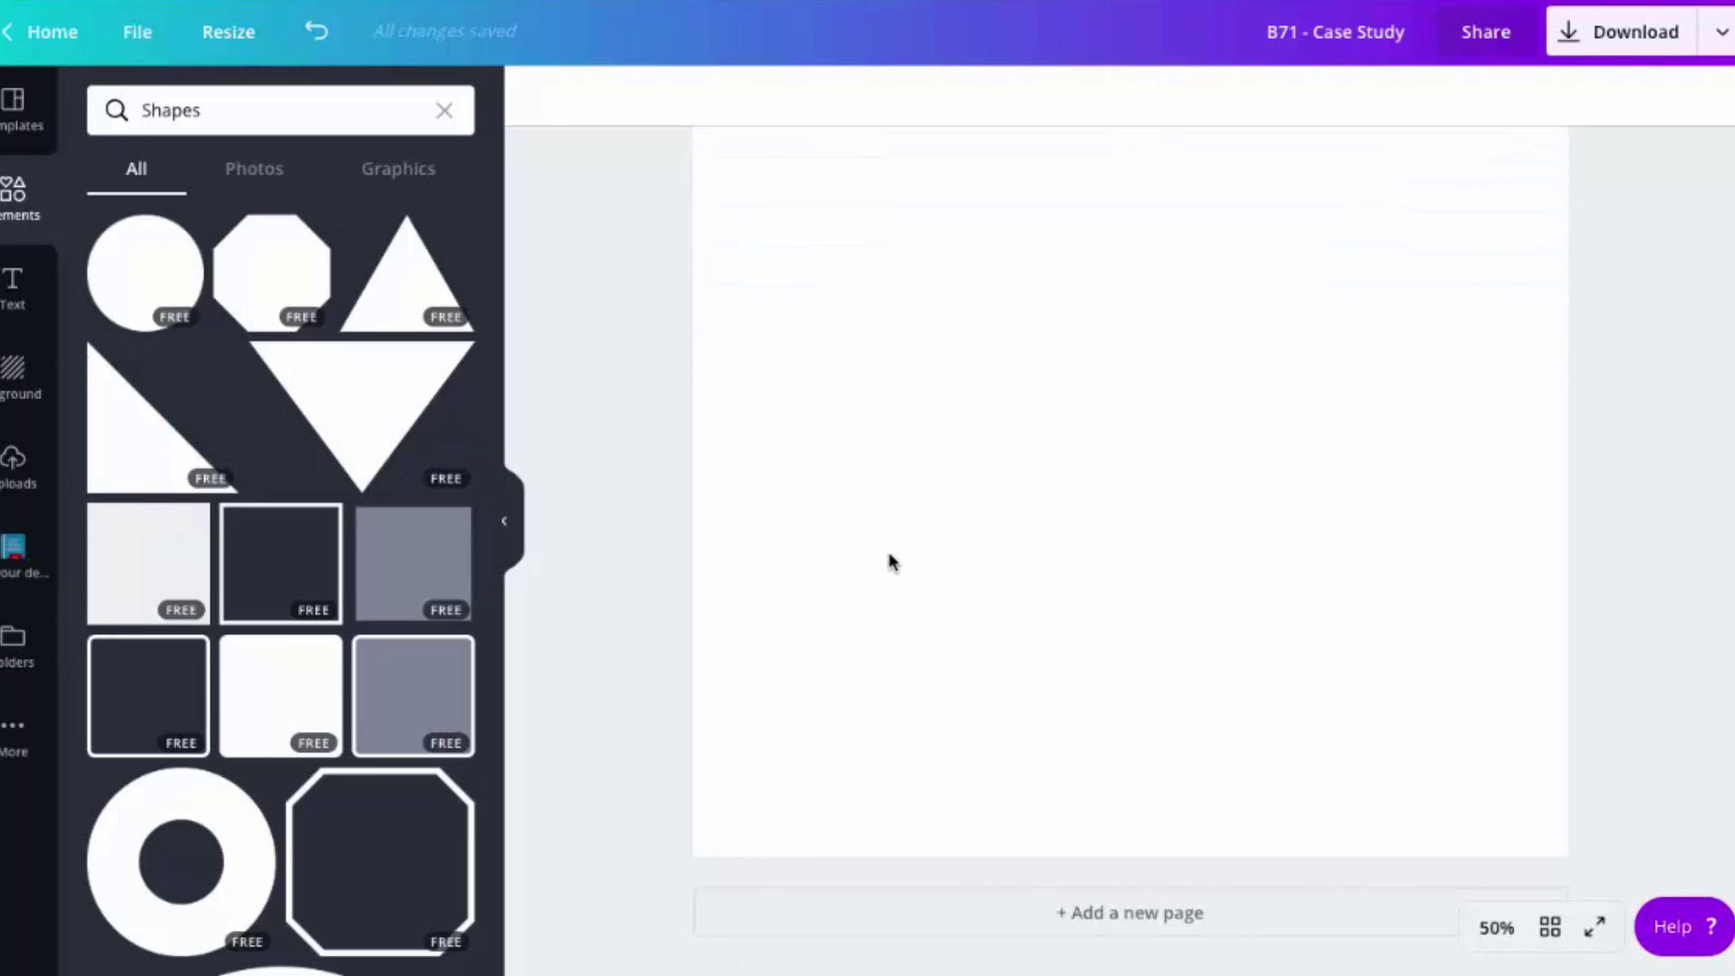
mouse_move(147, 561)
click(132, 597)
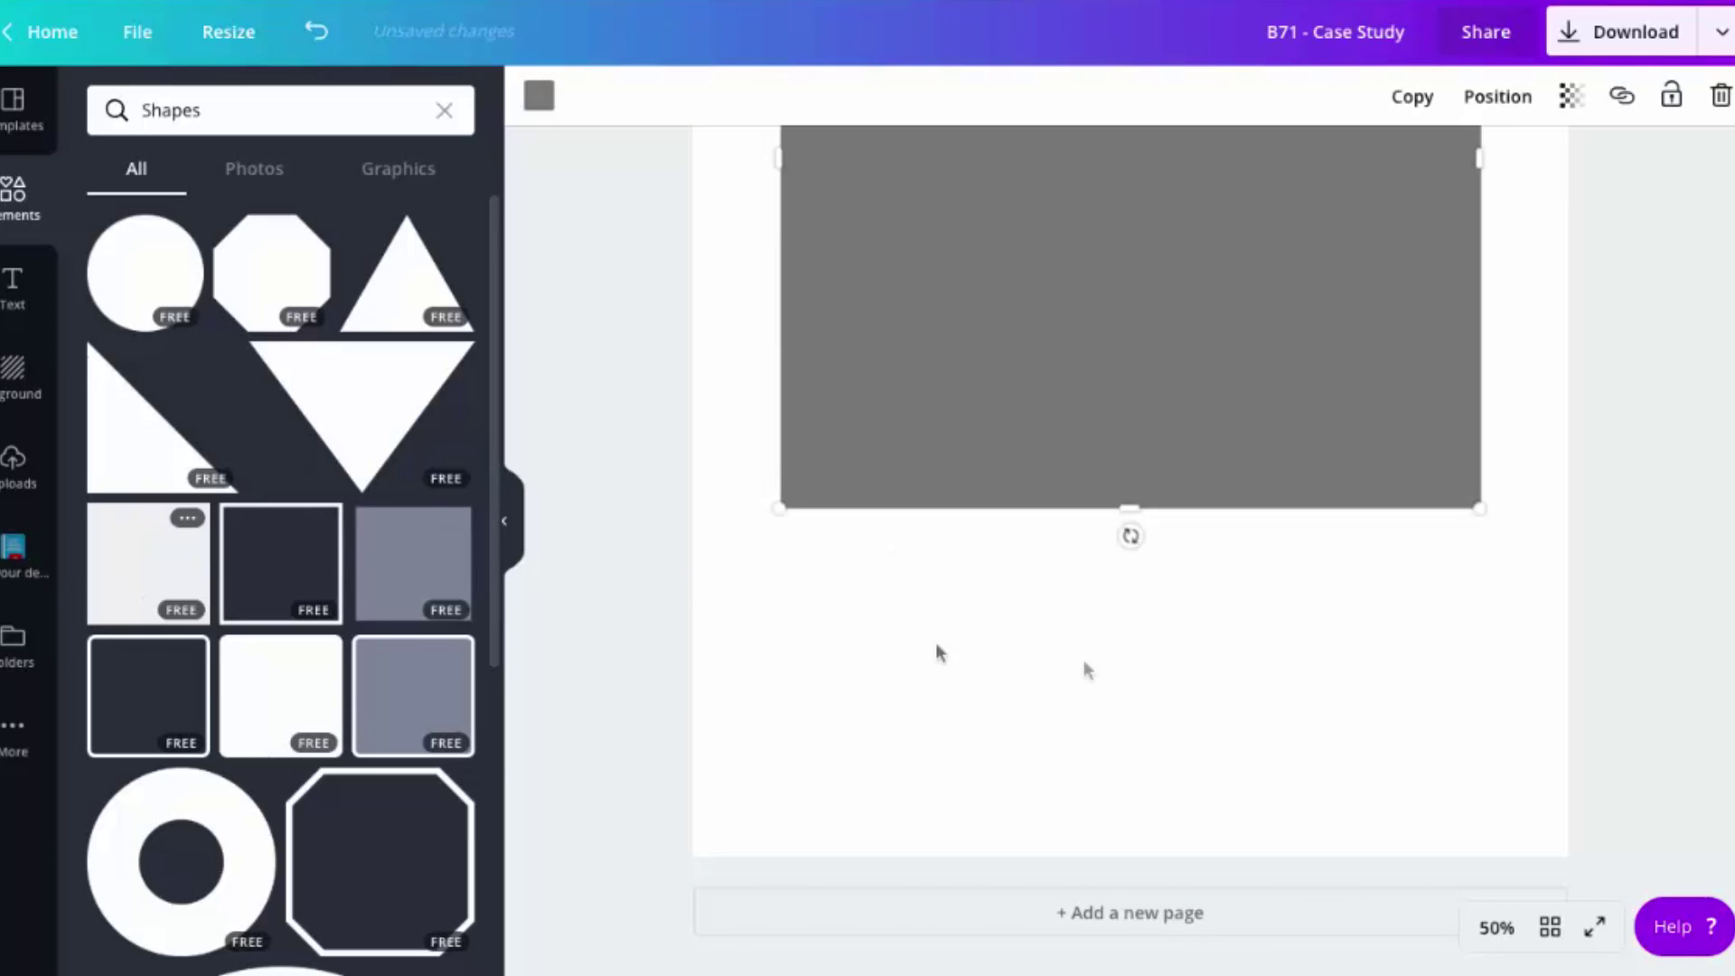
scroll(1161, 664, up, 3)
scroll(1163, 659, up, 2)
scroll(1162, 660, down, 3)
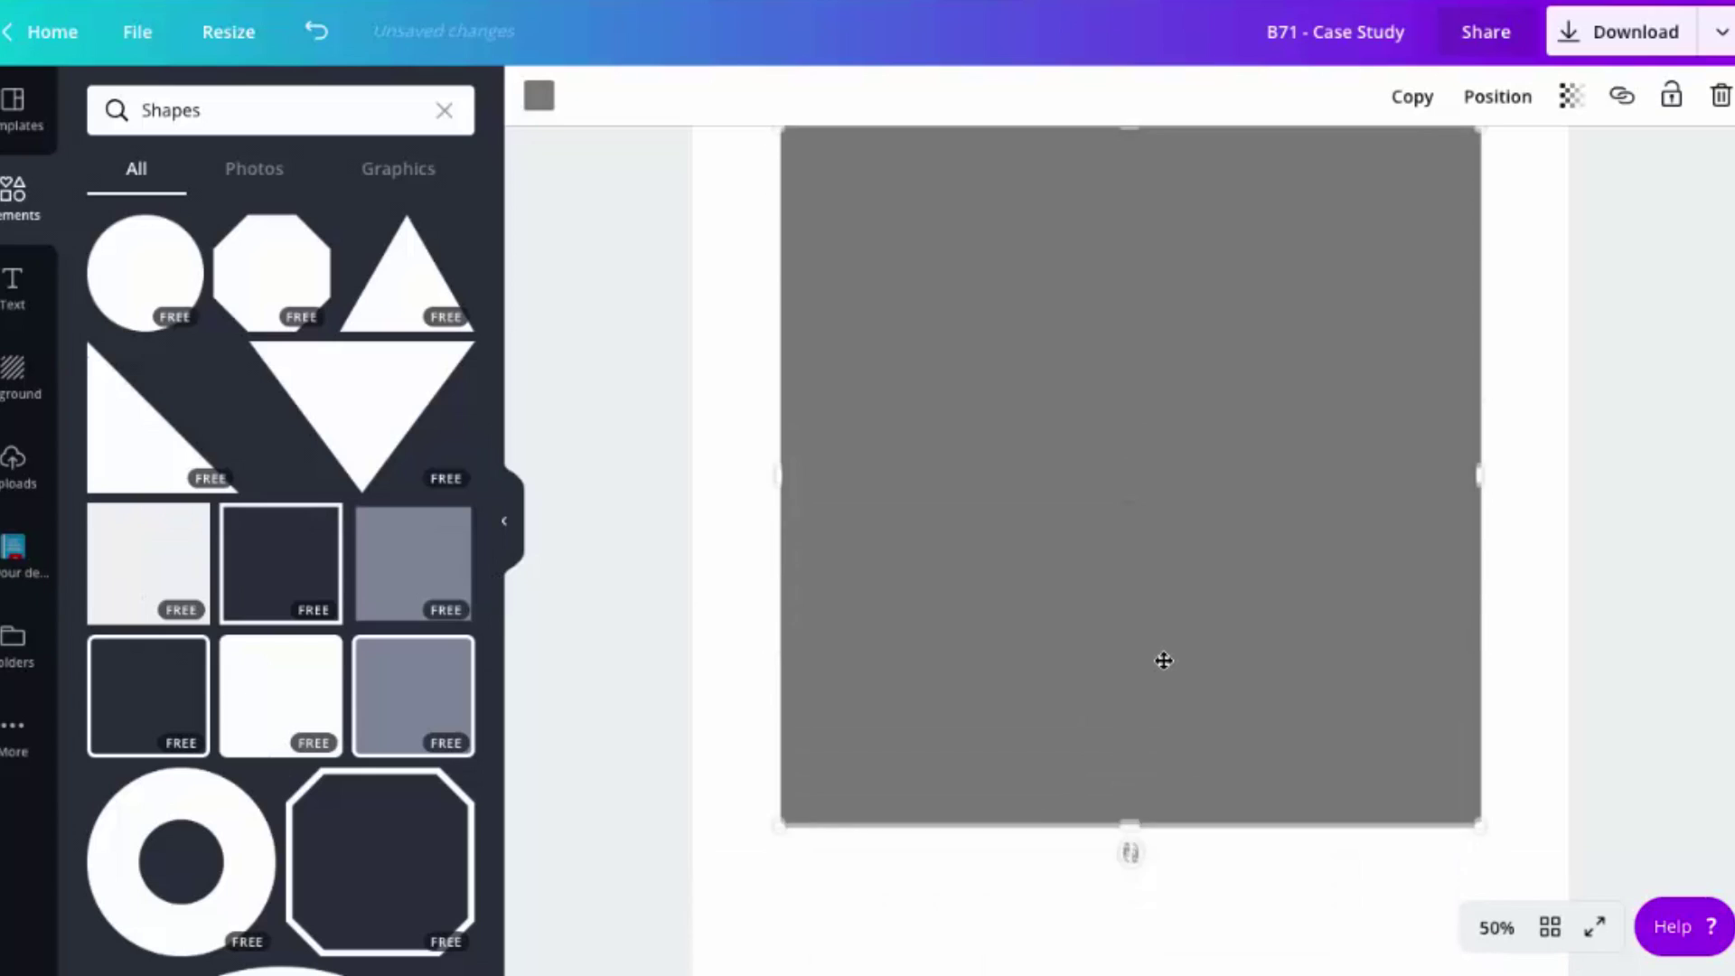
scroll(1164, 660, down, 2)
drag(1128, 334, 1065, 642)
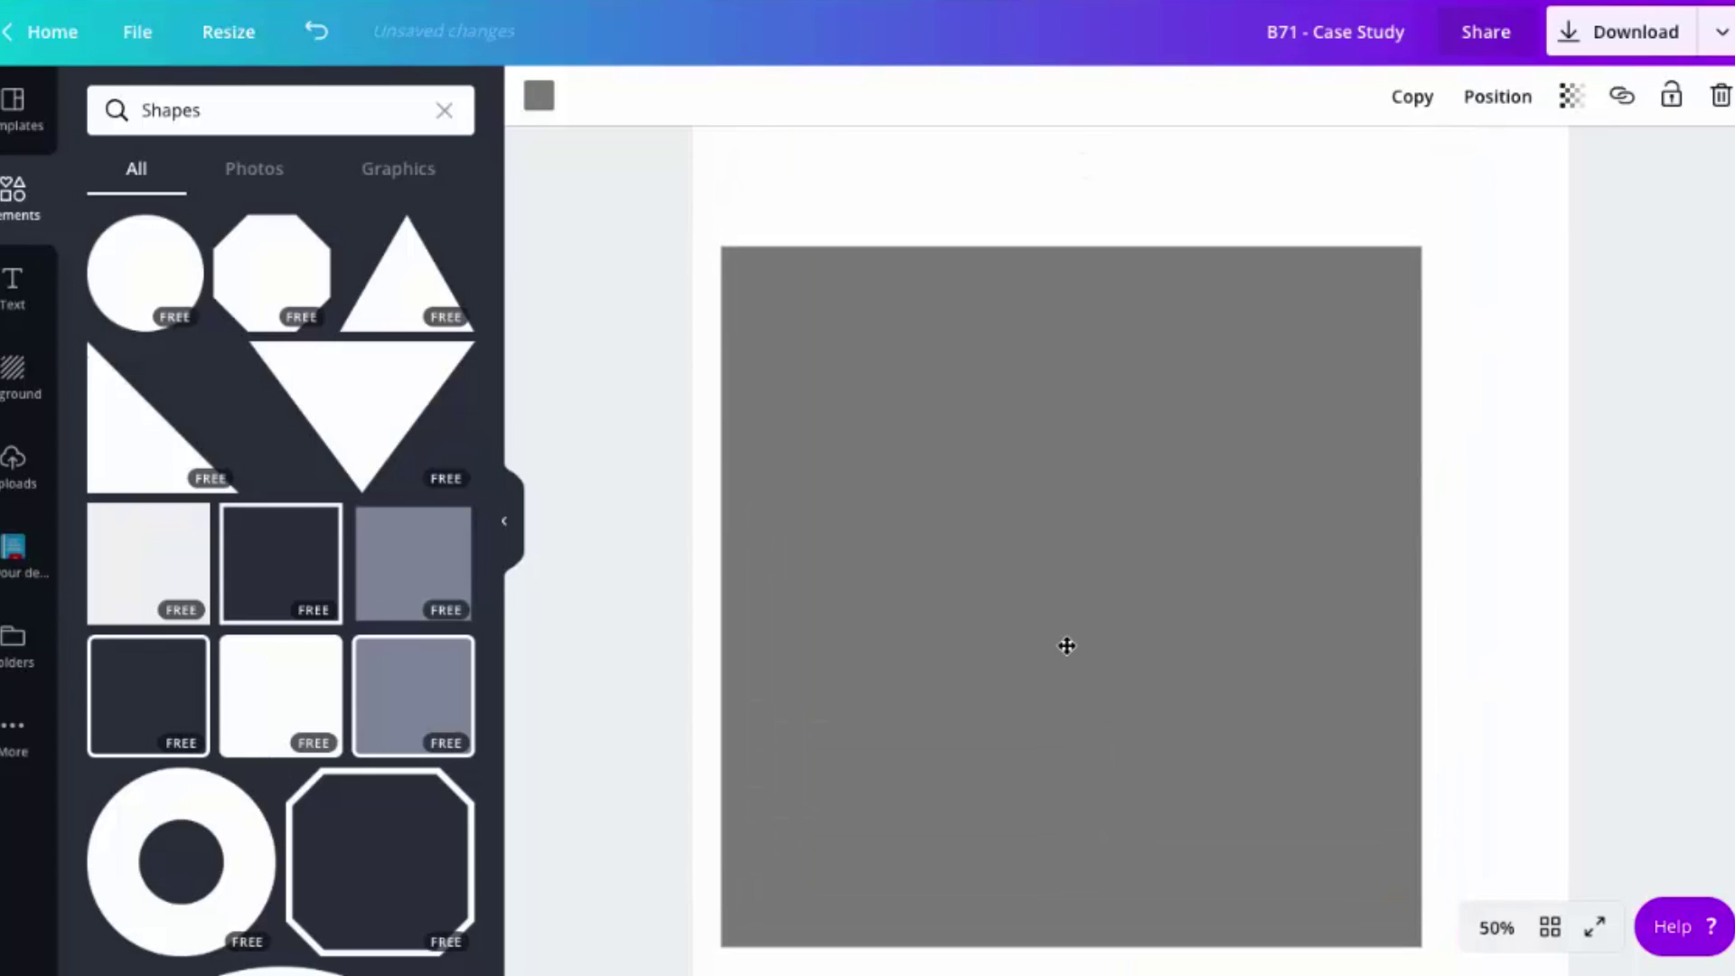
scroll(1066, 645, down, 2)
drag(1045, 499, 1015, 533)
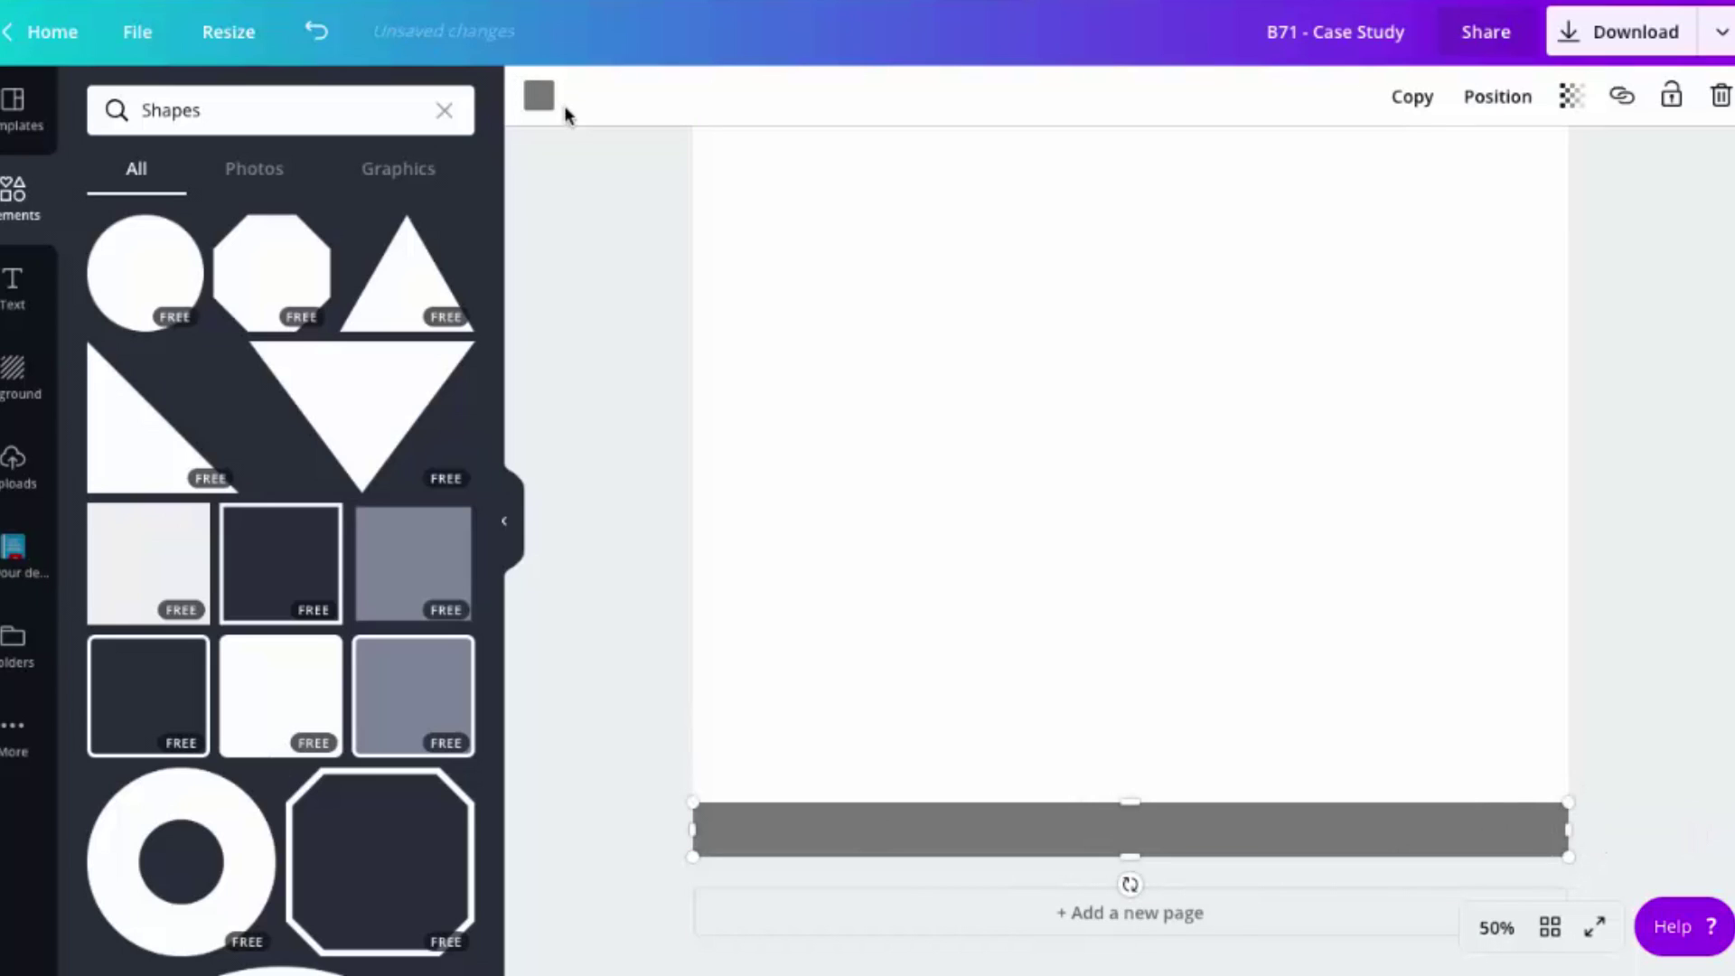
click(542, 104)
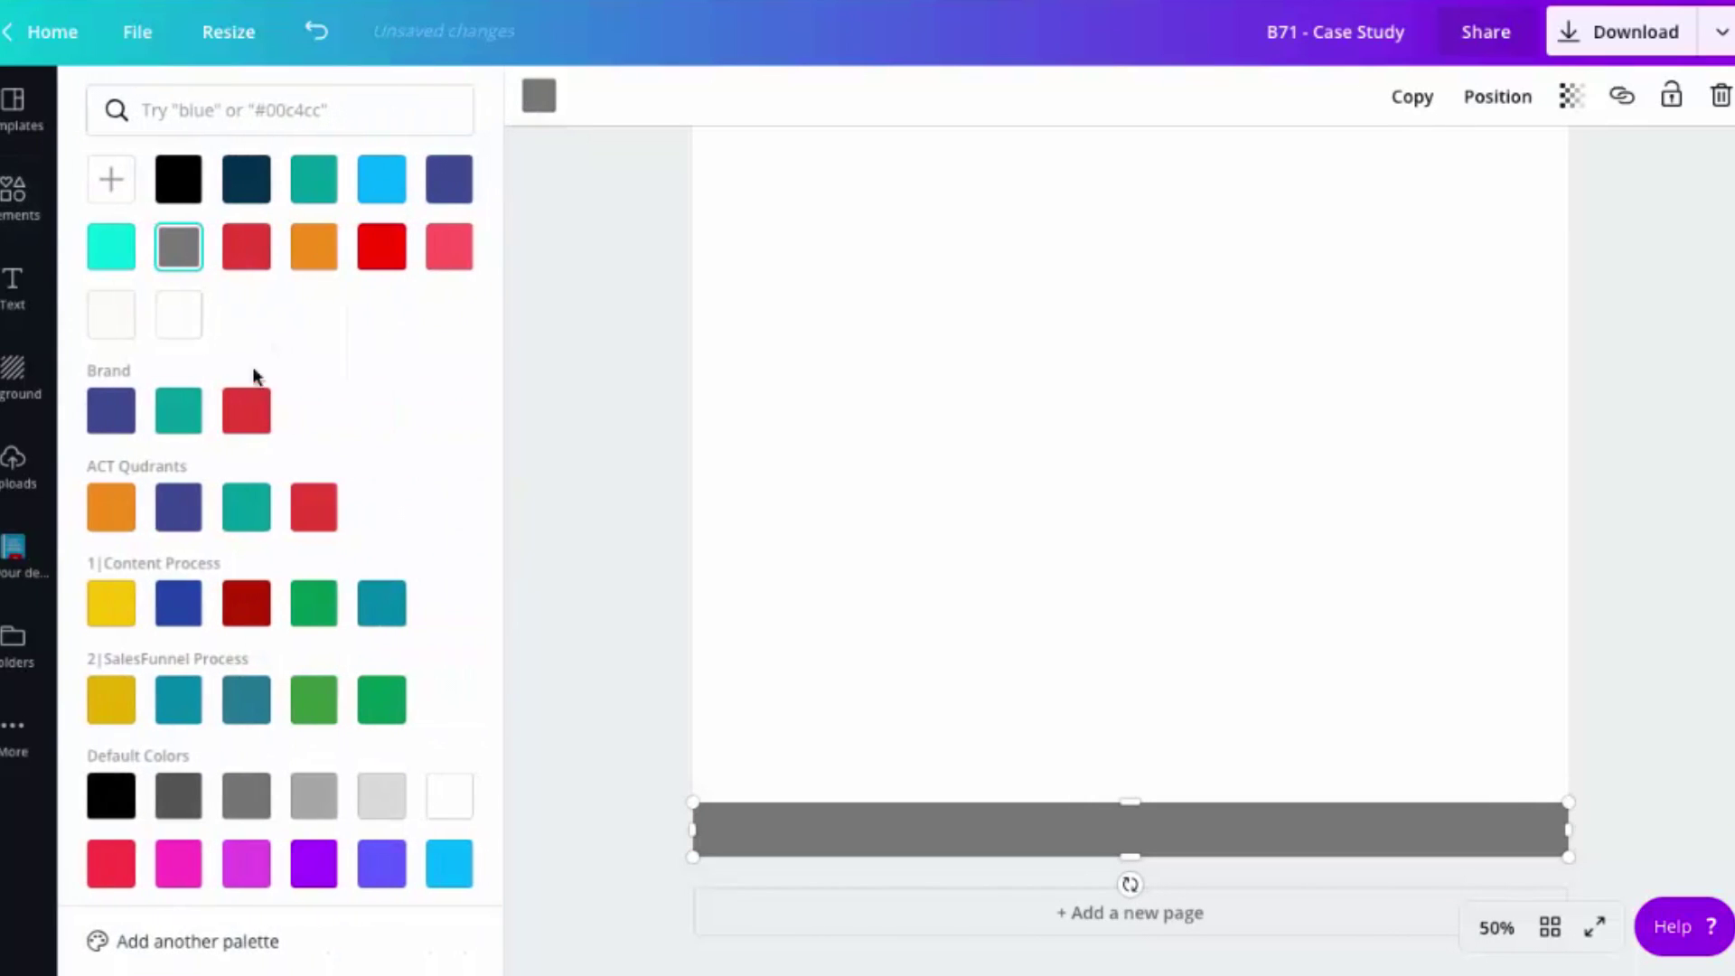
click(110, 510)
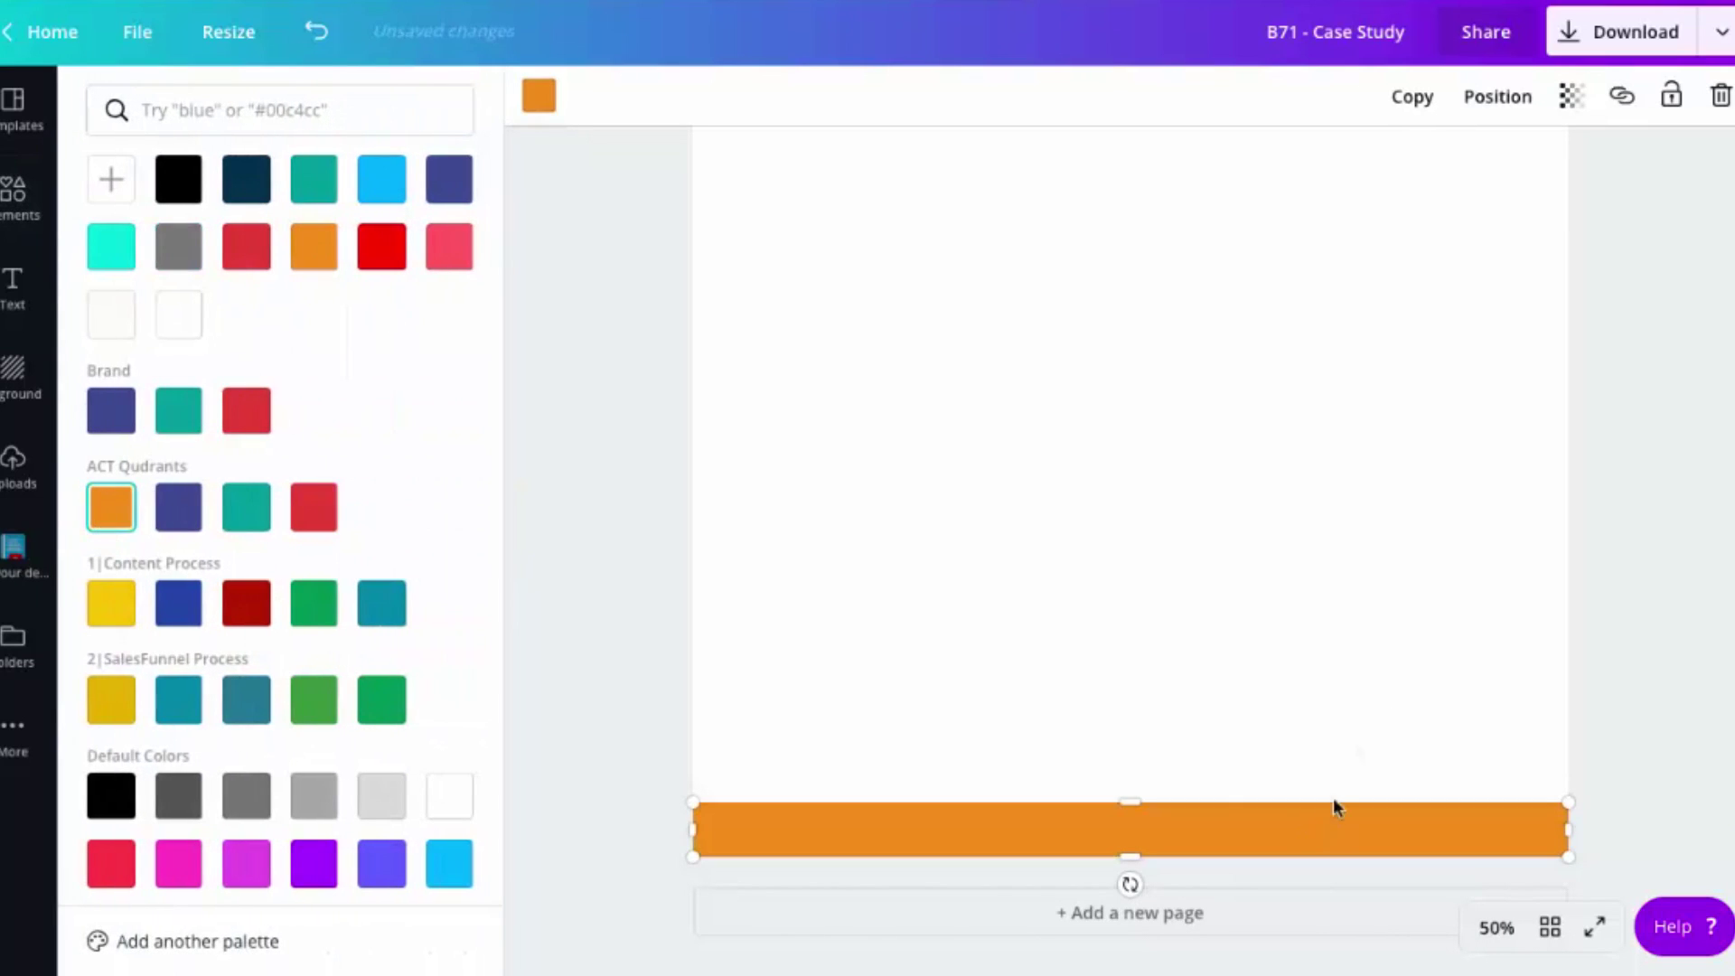
click(1186, 588)
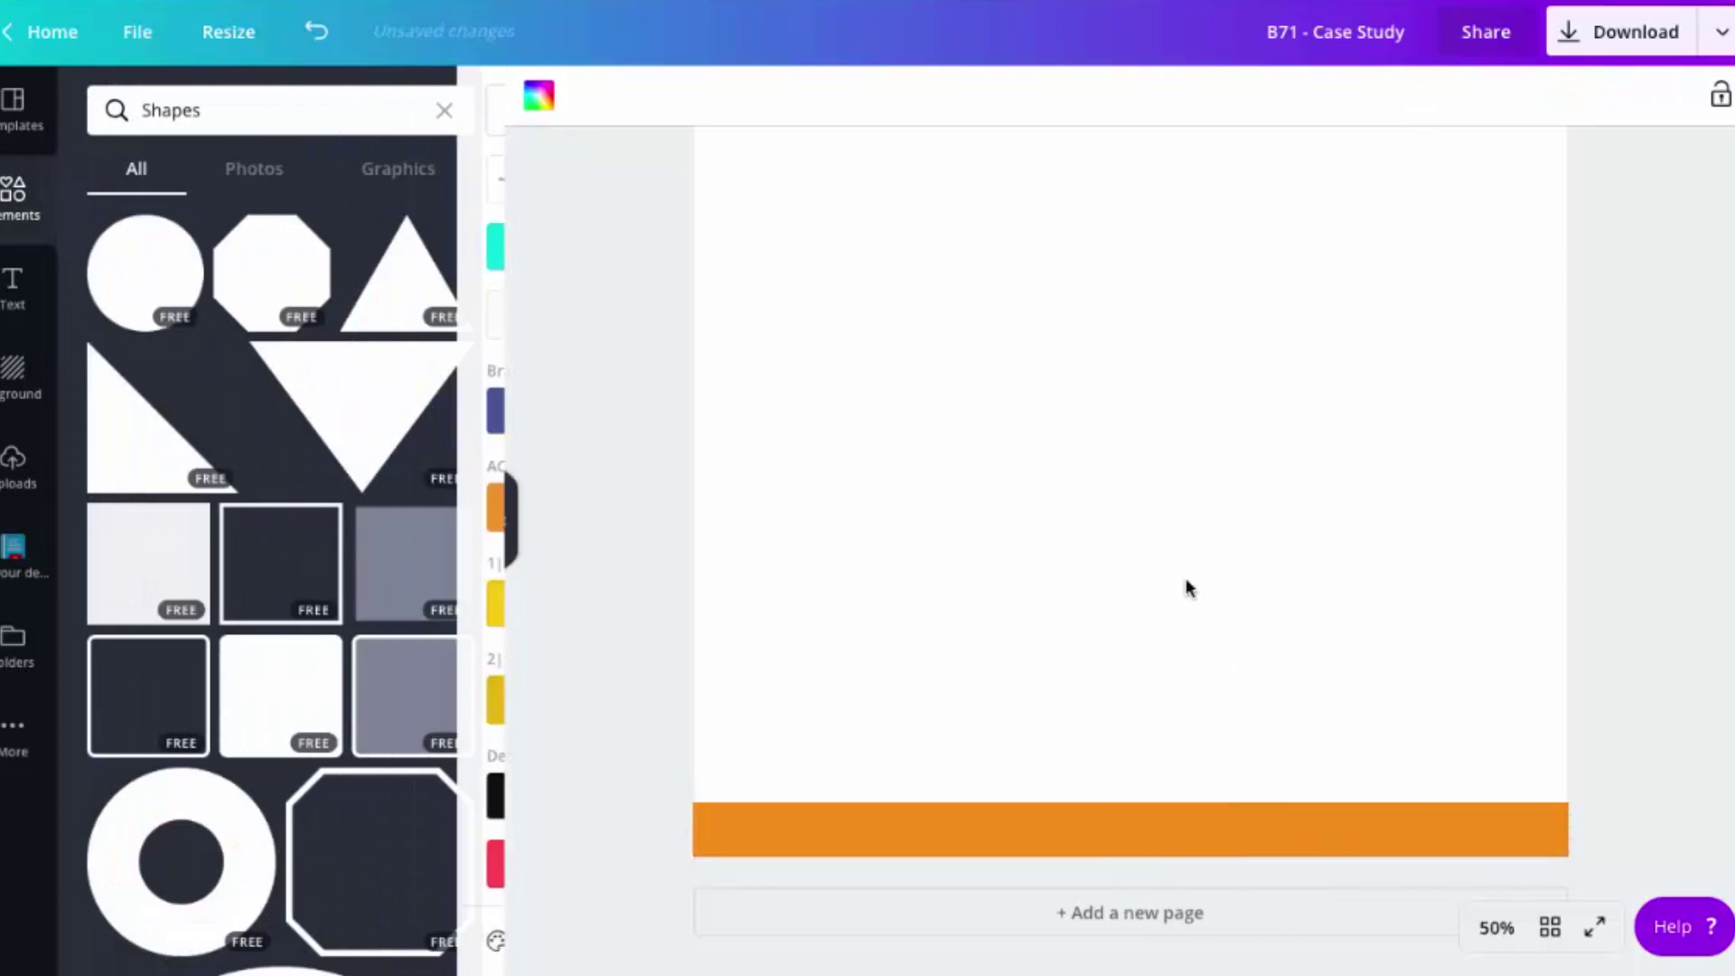
Step: Add a small dark-blue rectangle centred on the orange bar
click(403, 571)
drag(1193, 255, 1200, 574)
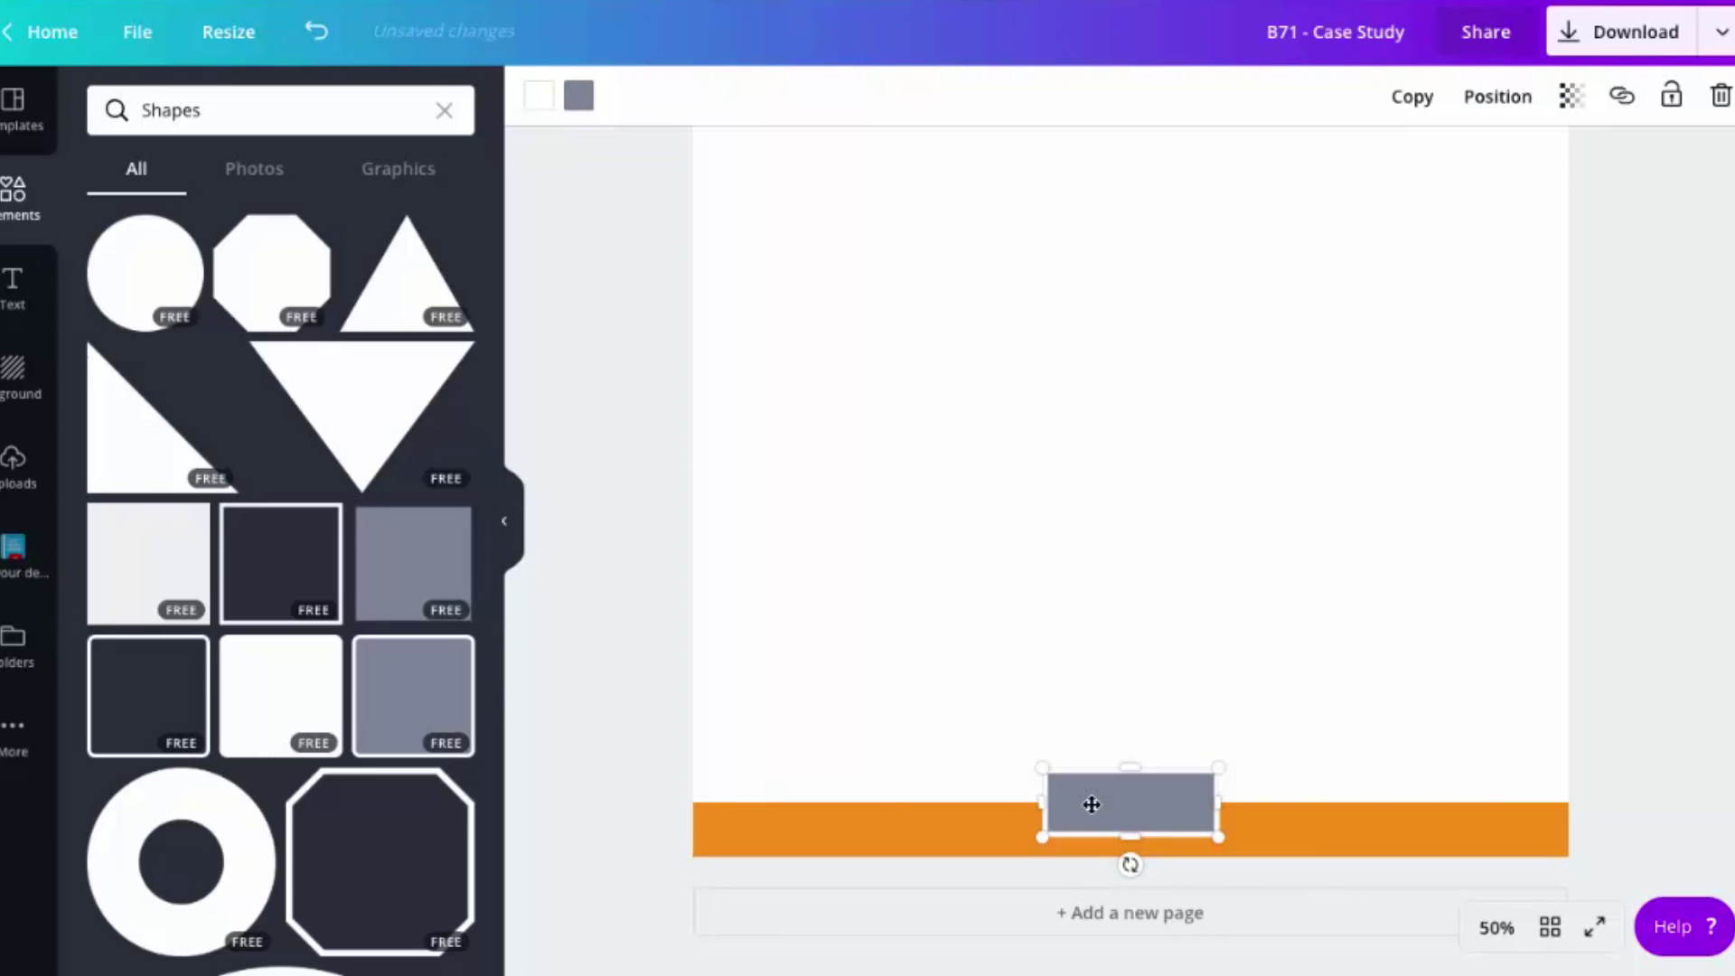
click(581, 97)
click(453, 174)
click(1084, 819)
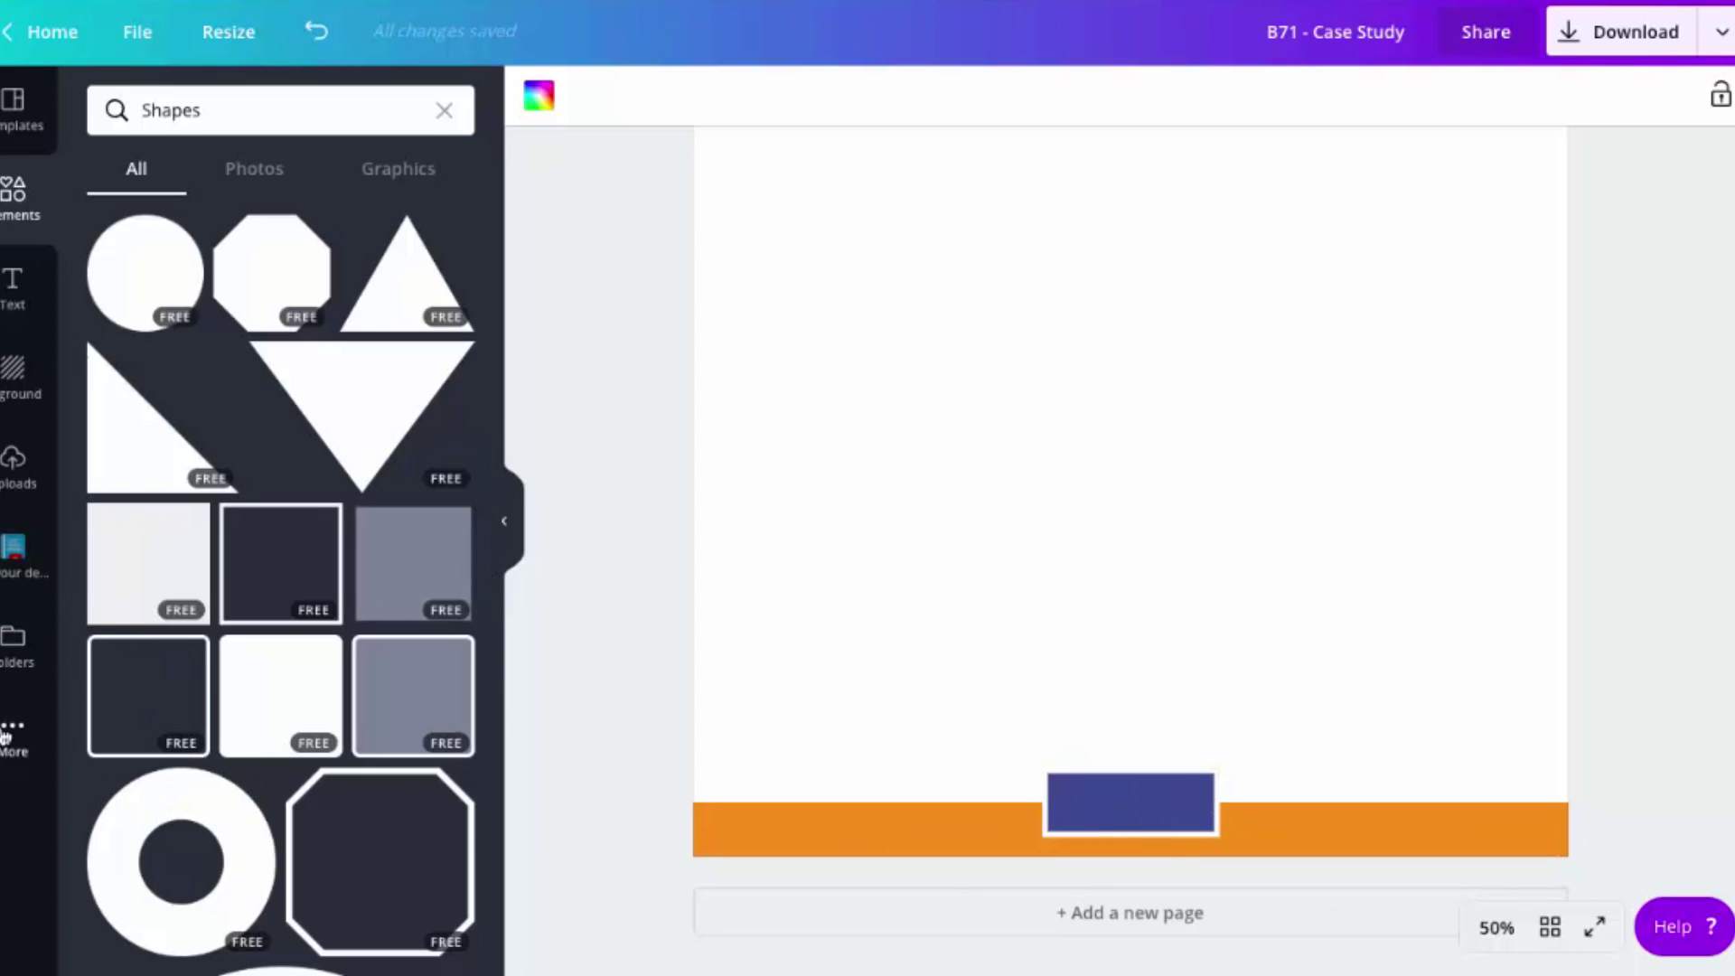
Step: Browse Your designs and open the saved asset Folders
click(19, 578)
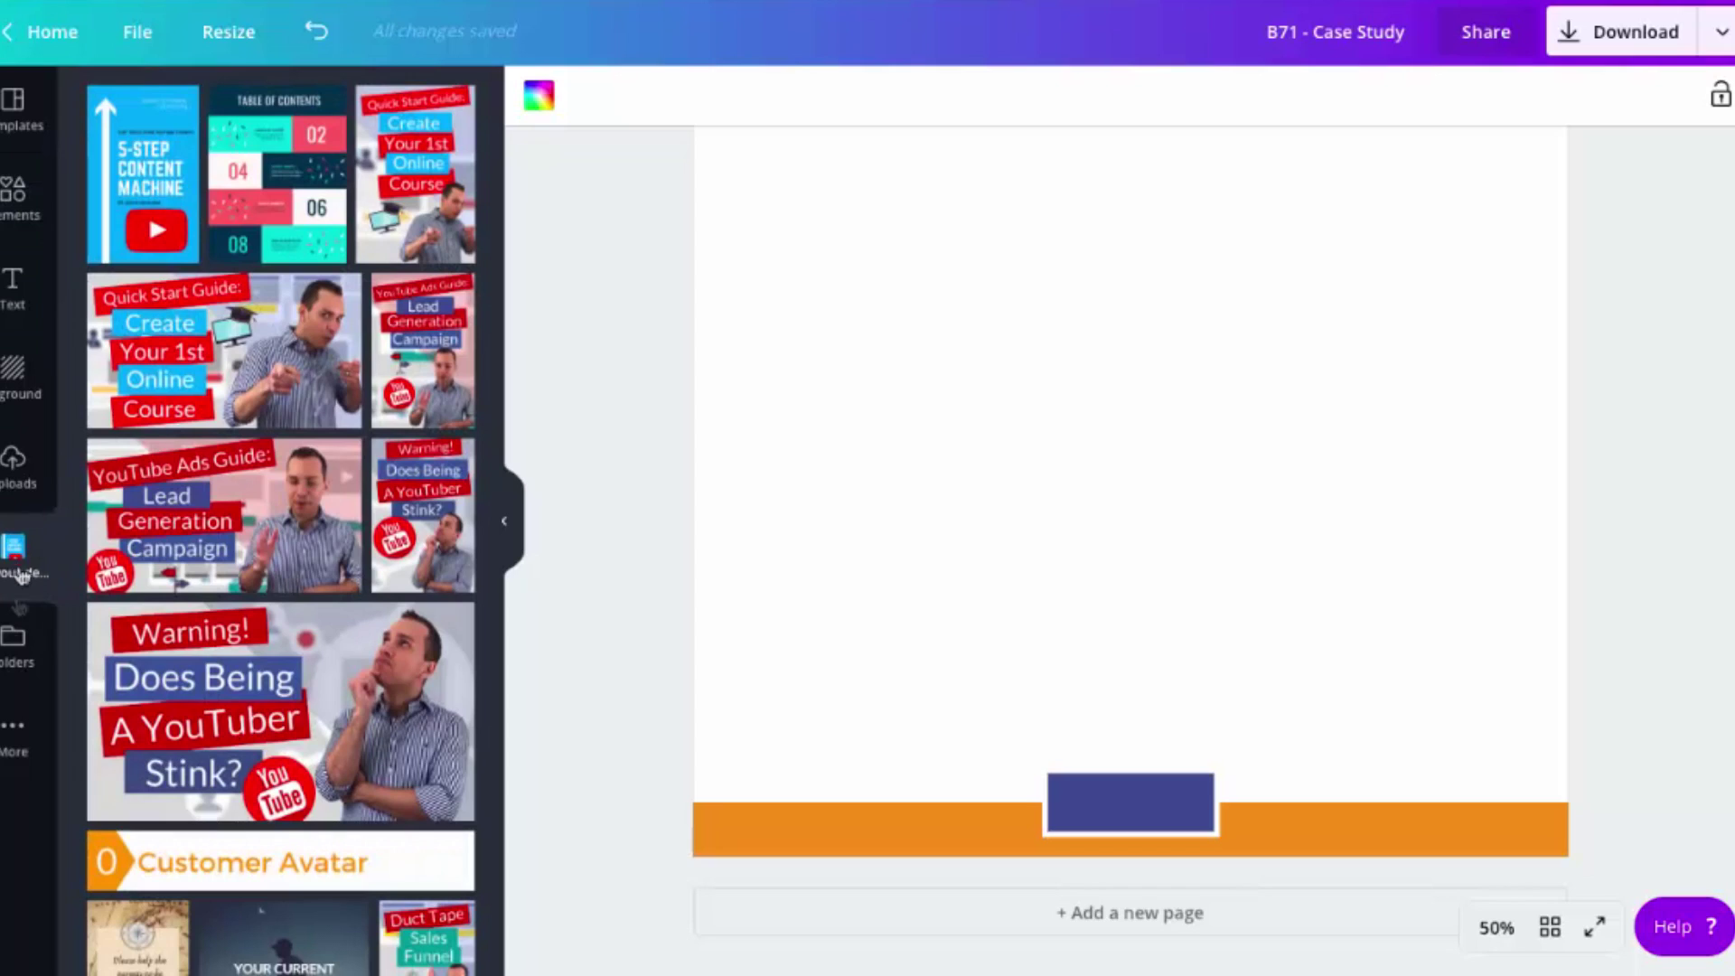
click(11, 648)
scroll(235, 456, down, 2)
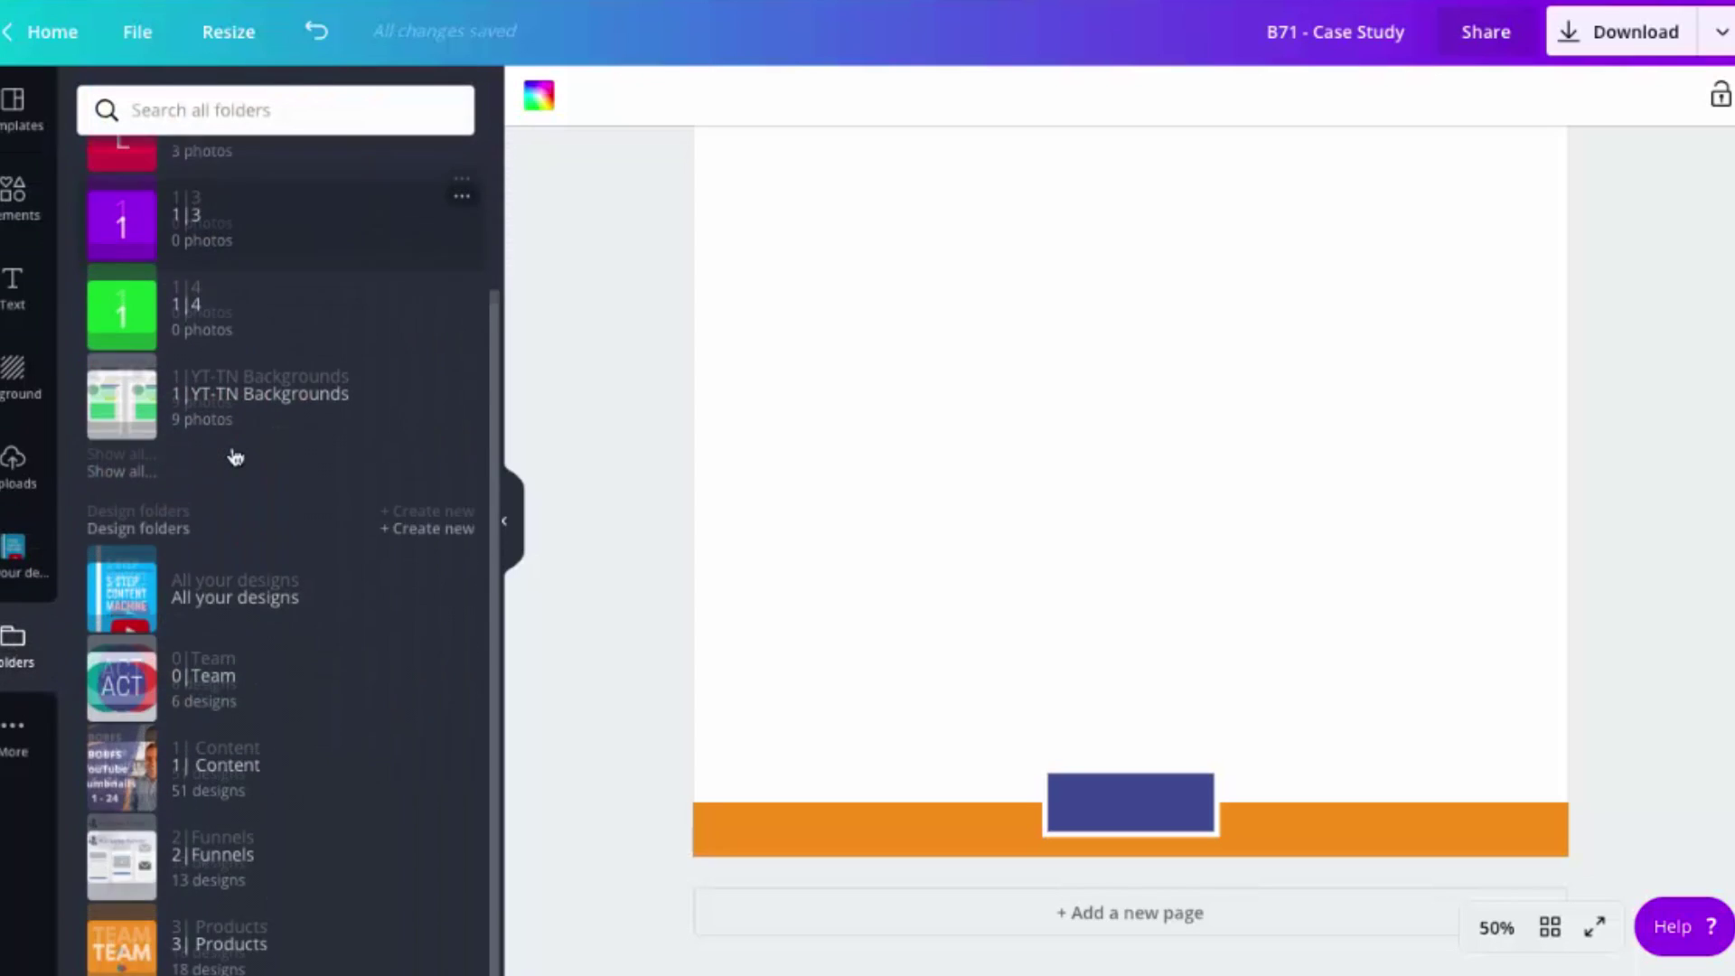
scroll(235, 457, up, 2)
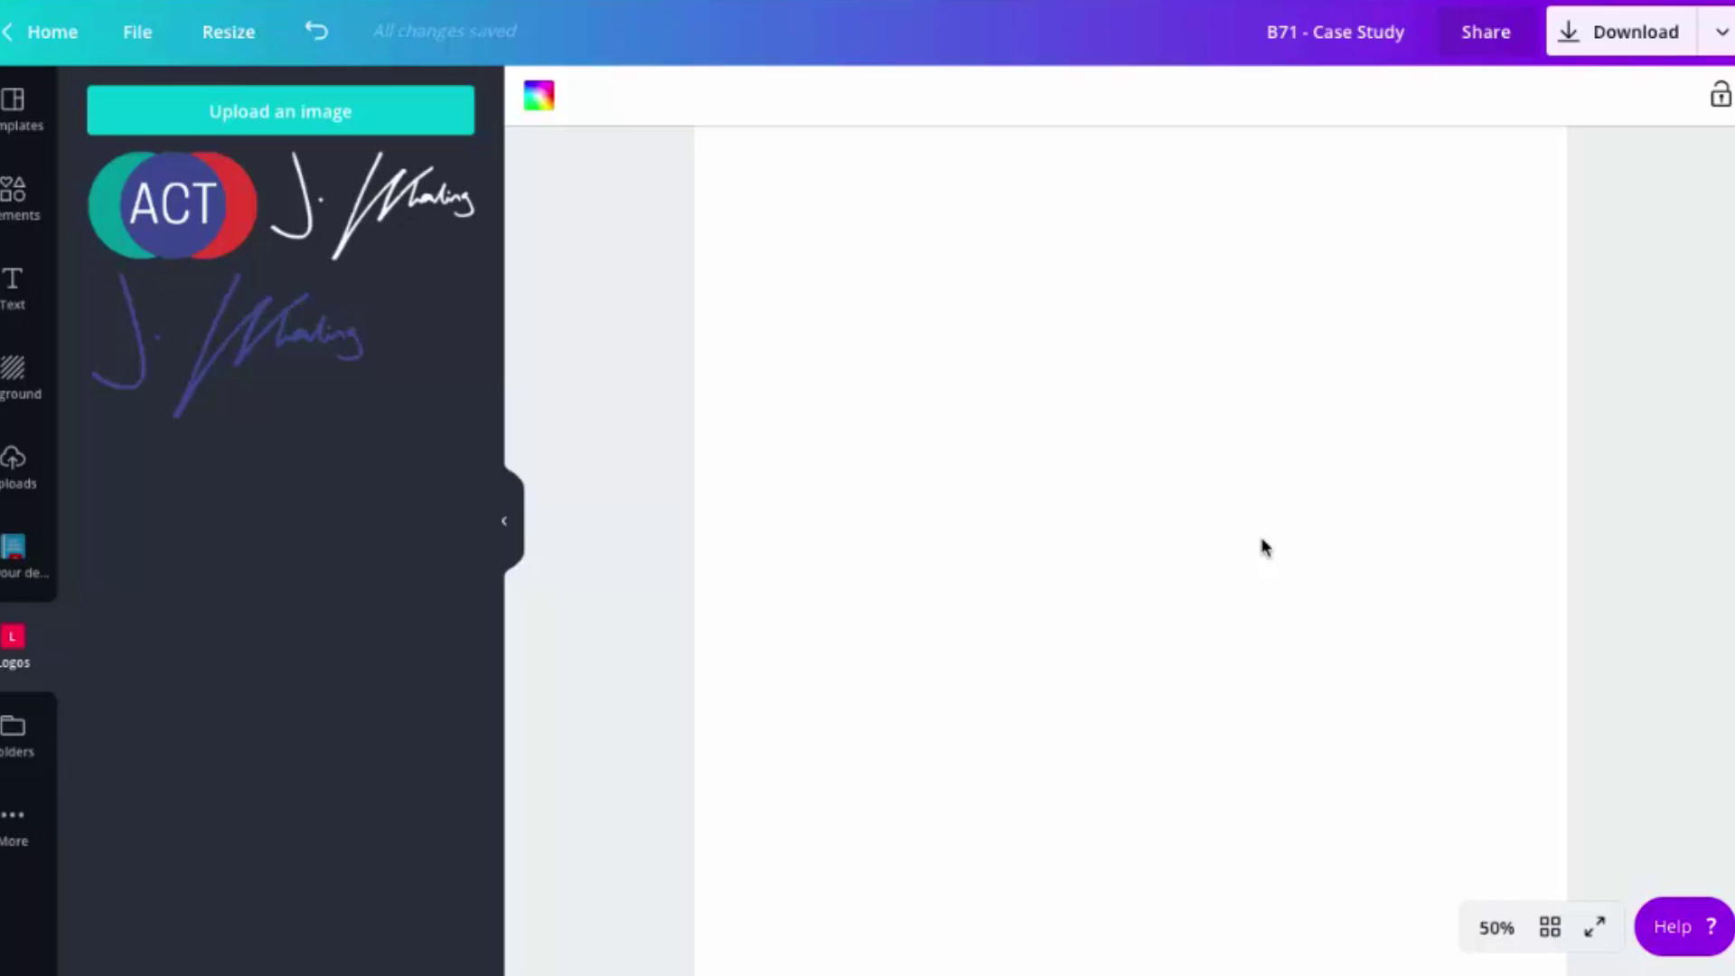
scroll(1261, 546, up, 2)
scroll(1260, 546, down, 2)
scroll(1261, 547, up, 2)
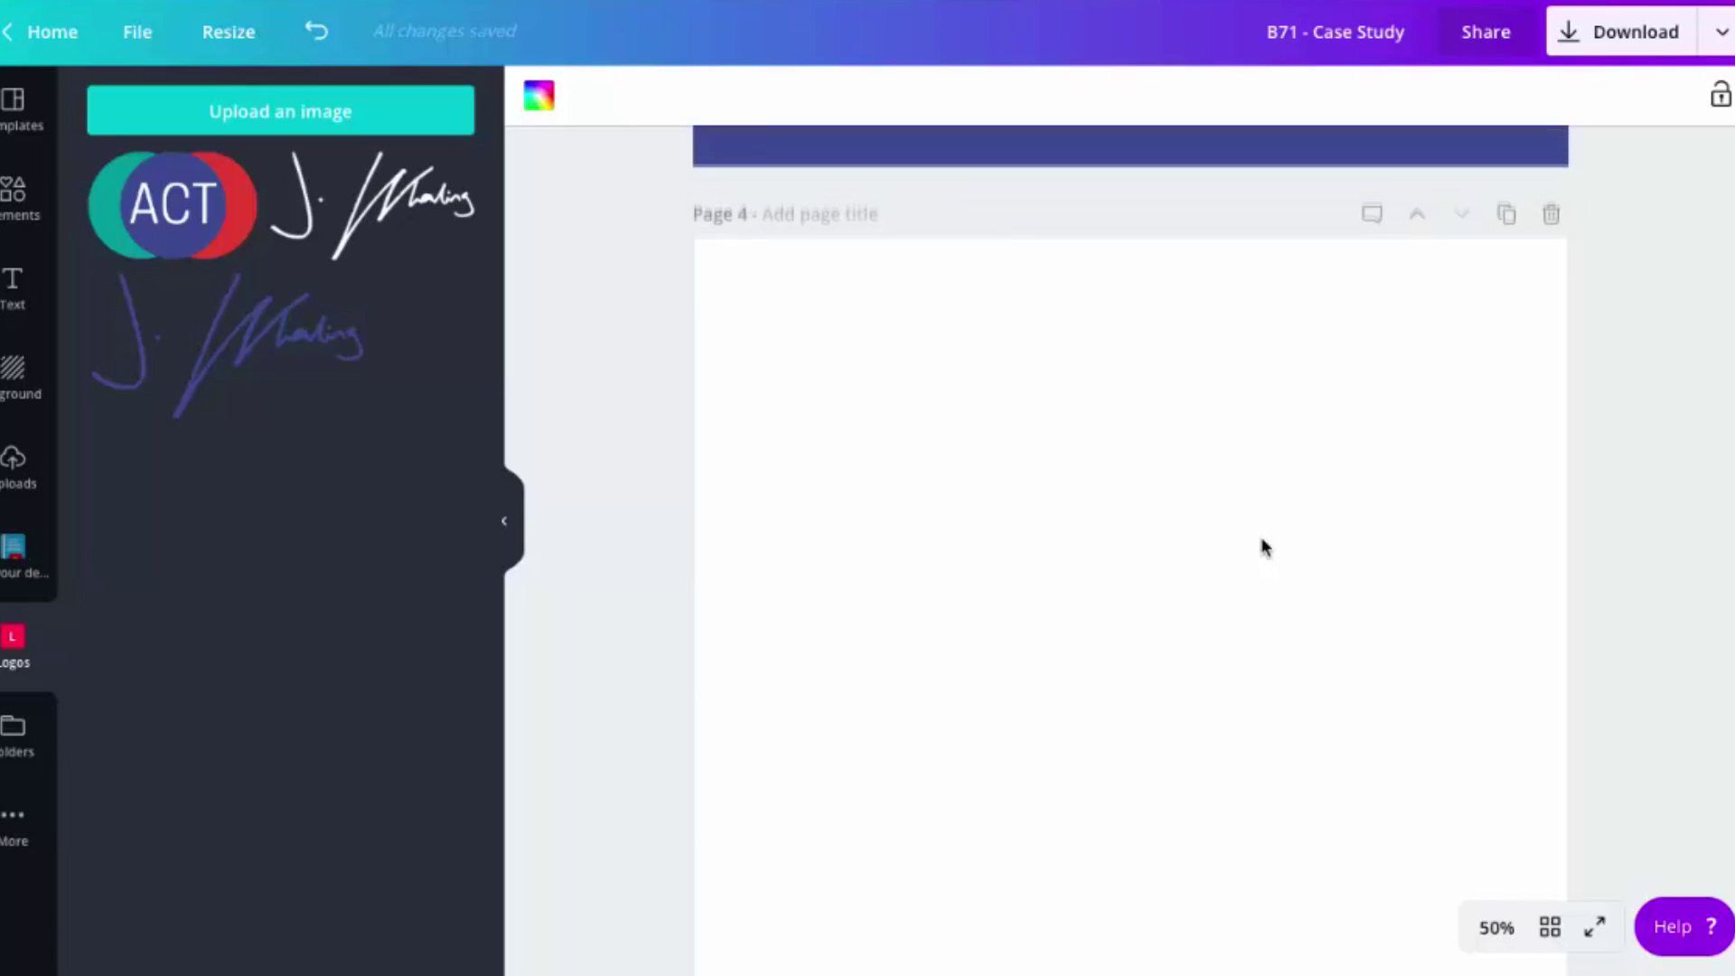
Step: Add a small orange square at page 4's top-left corner
click(12, 224)
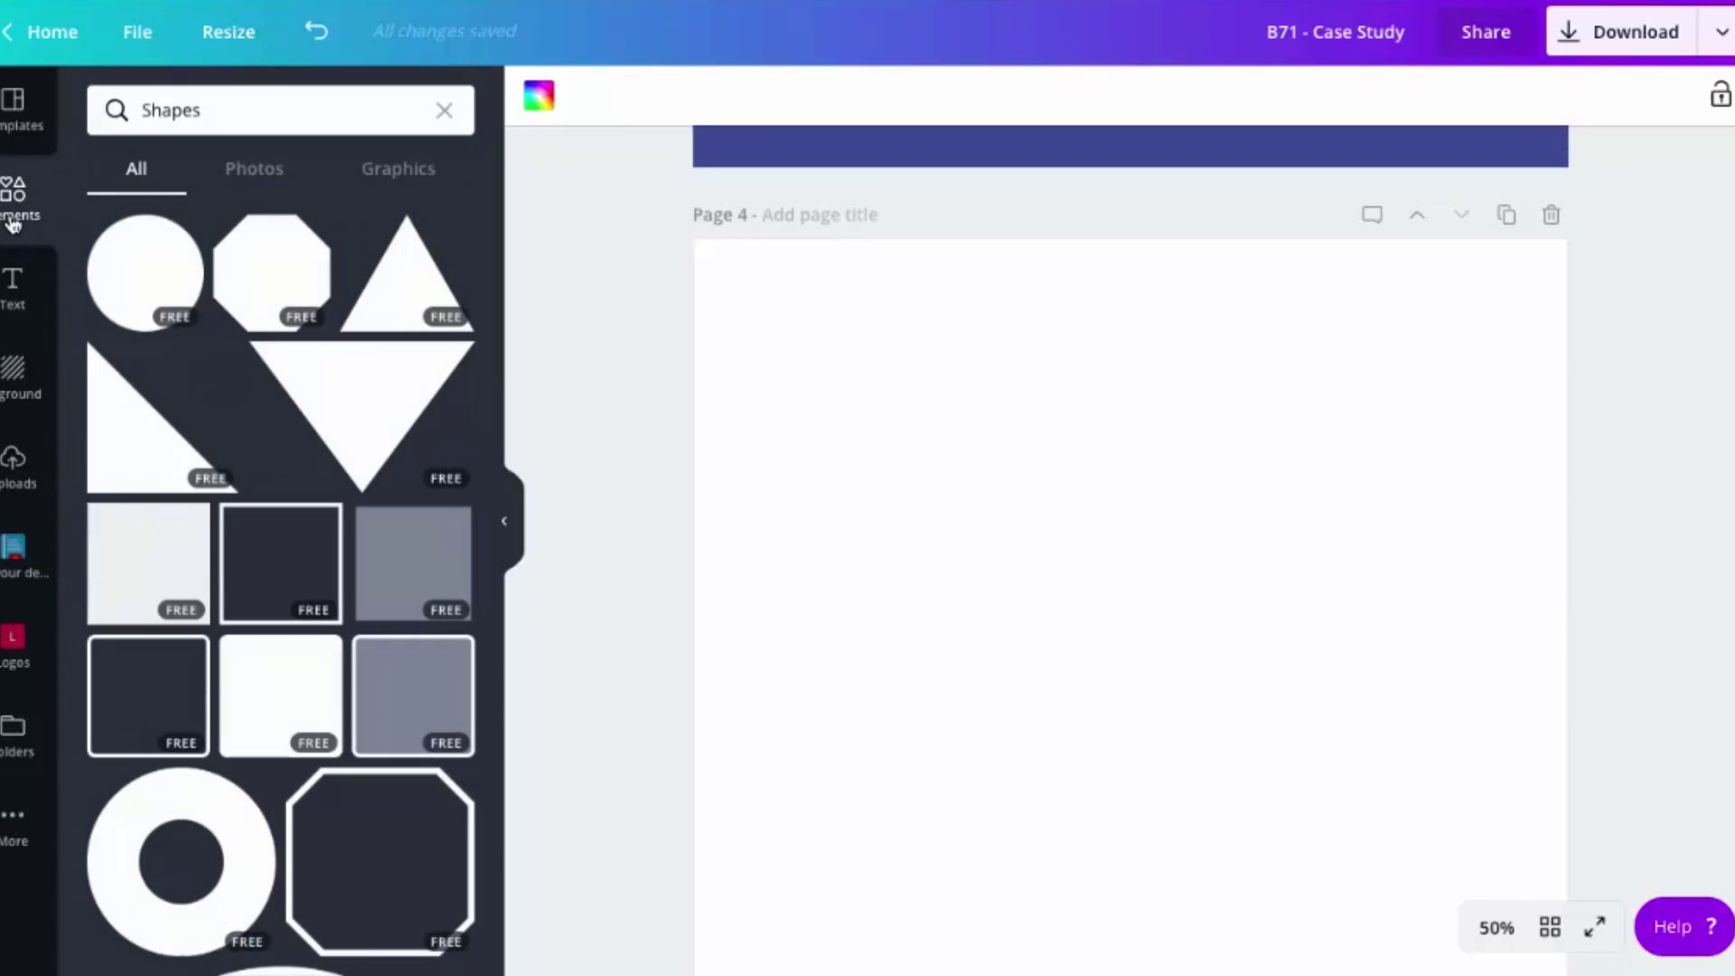
click(153, 600)
drag(1077, 805, 1017, 457)
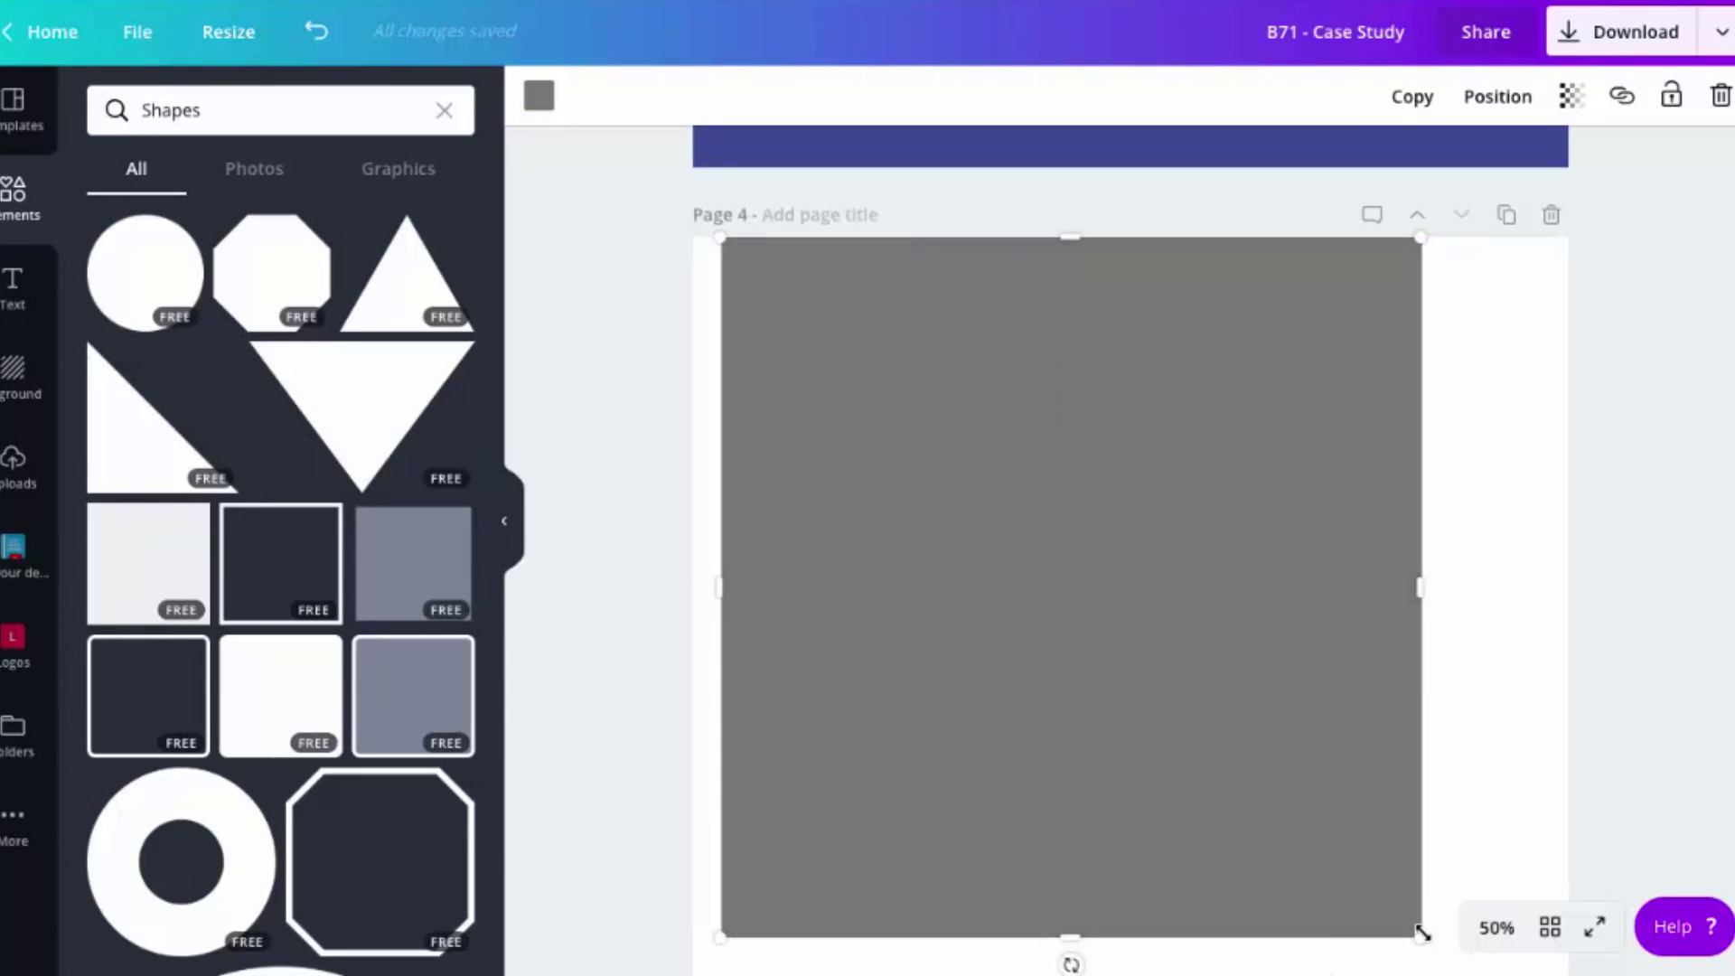
mouse_move(1419, 935)
mouse_down()
mouse_move(764, 475)
mouse_move(715, 369)
mouse_up()
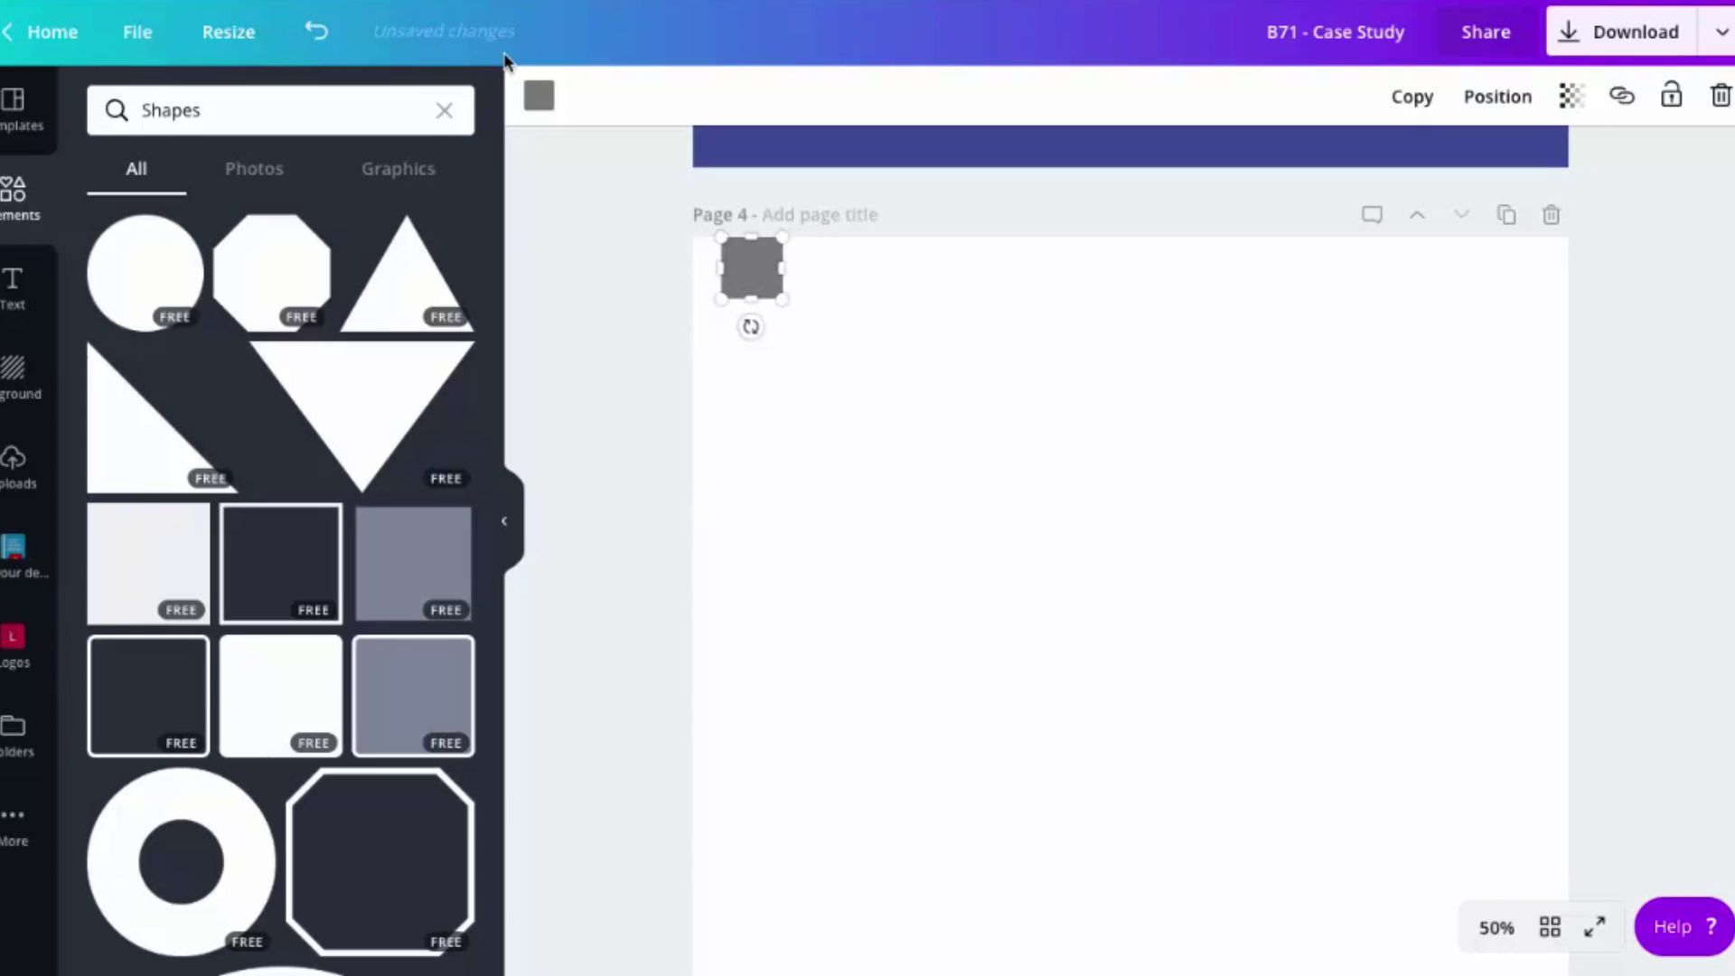
click(539, 98)
click(116, 503)
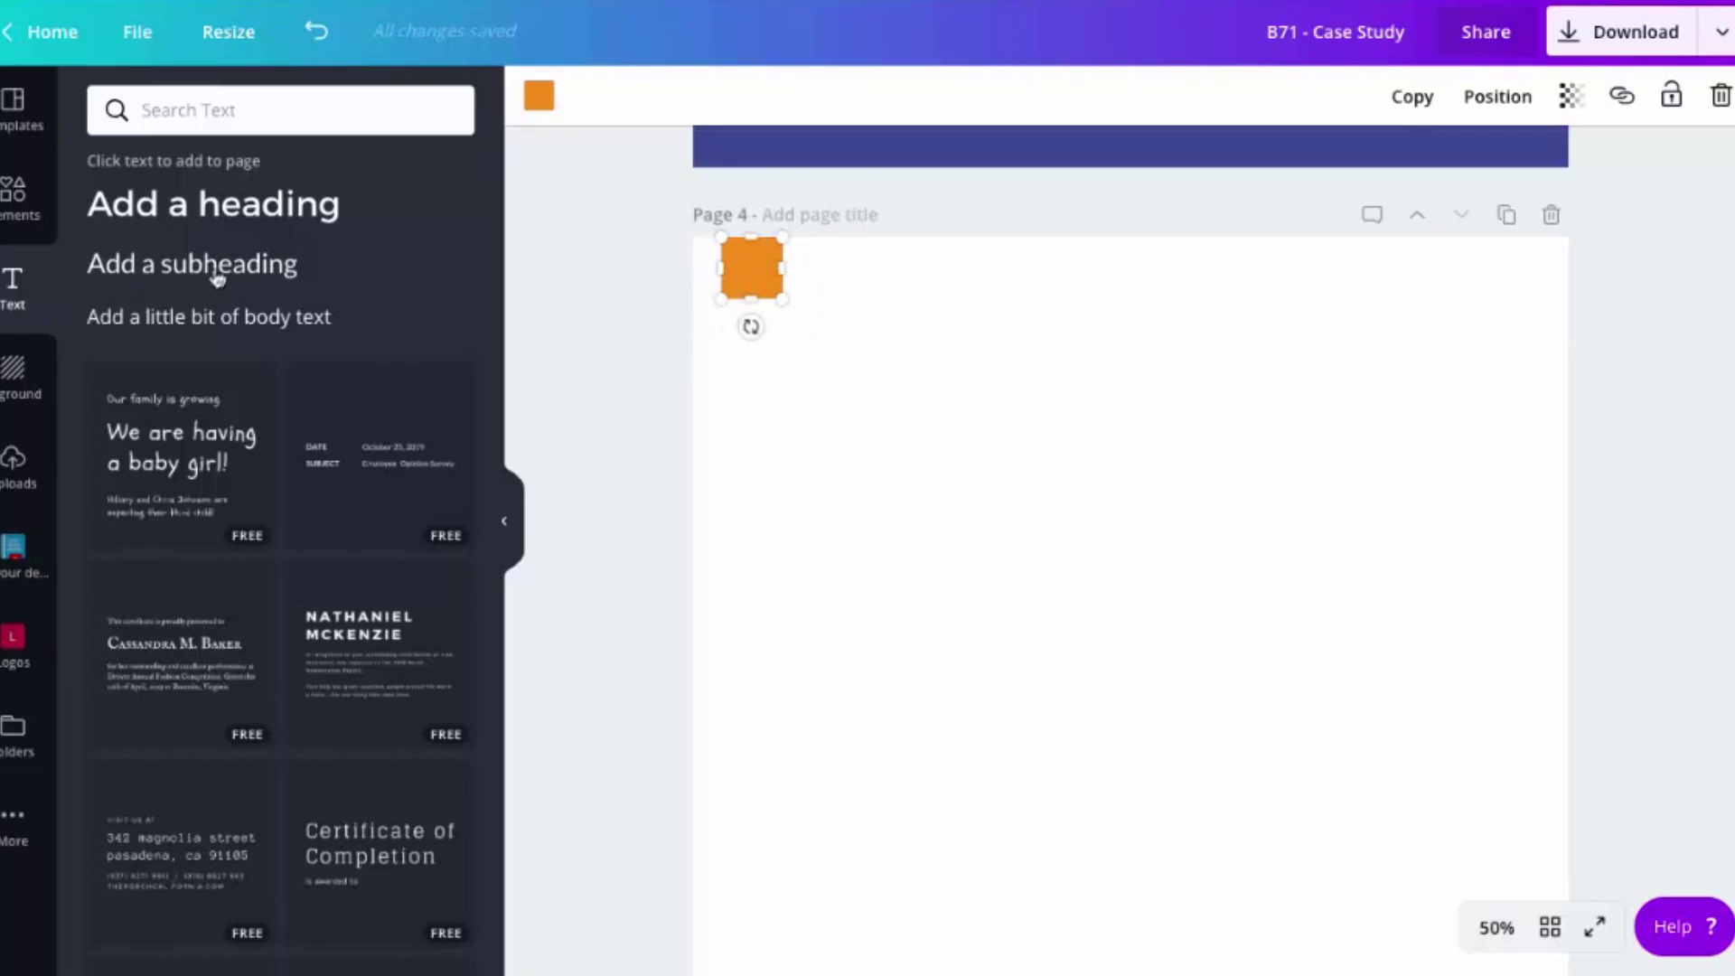
click(802, 323)
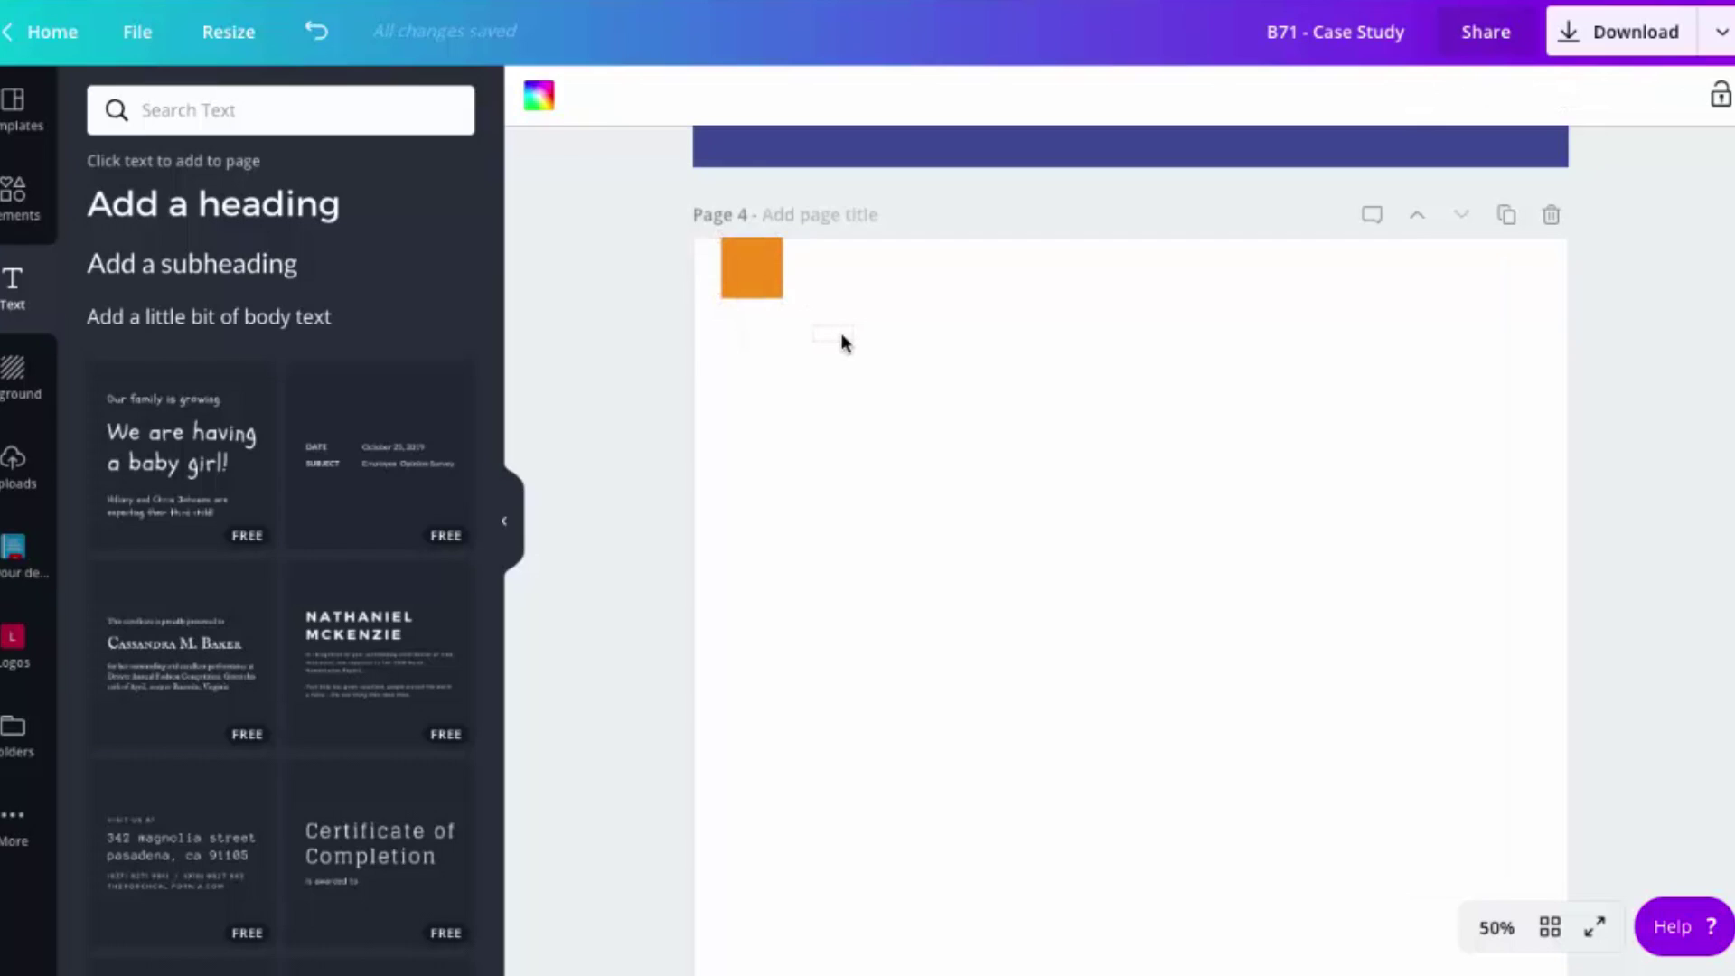
Step: Enlarge the 01 text on the orange square to size 28
click(840, 335)
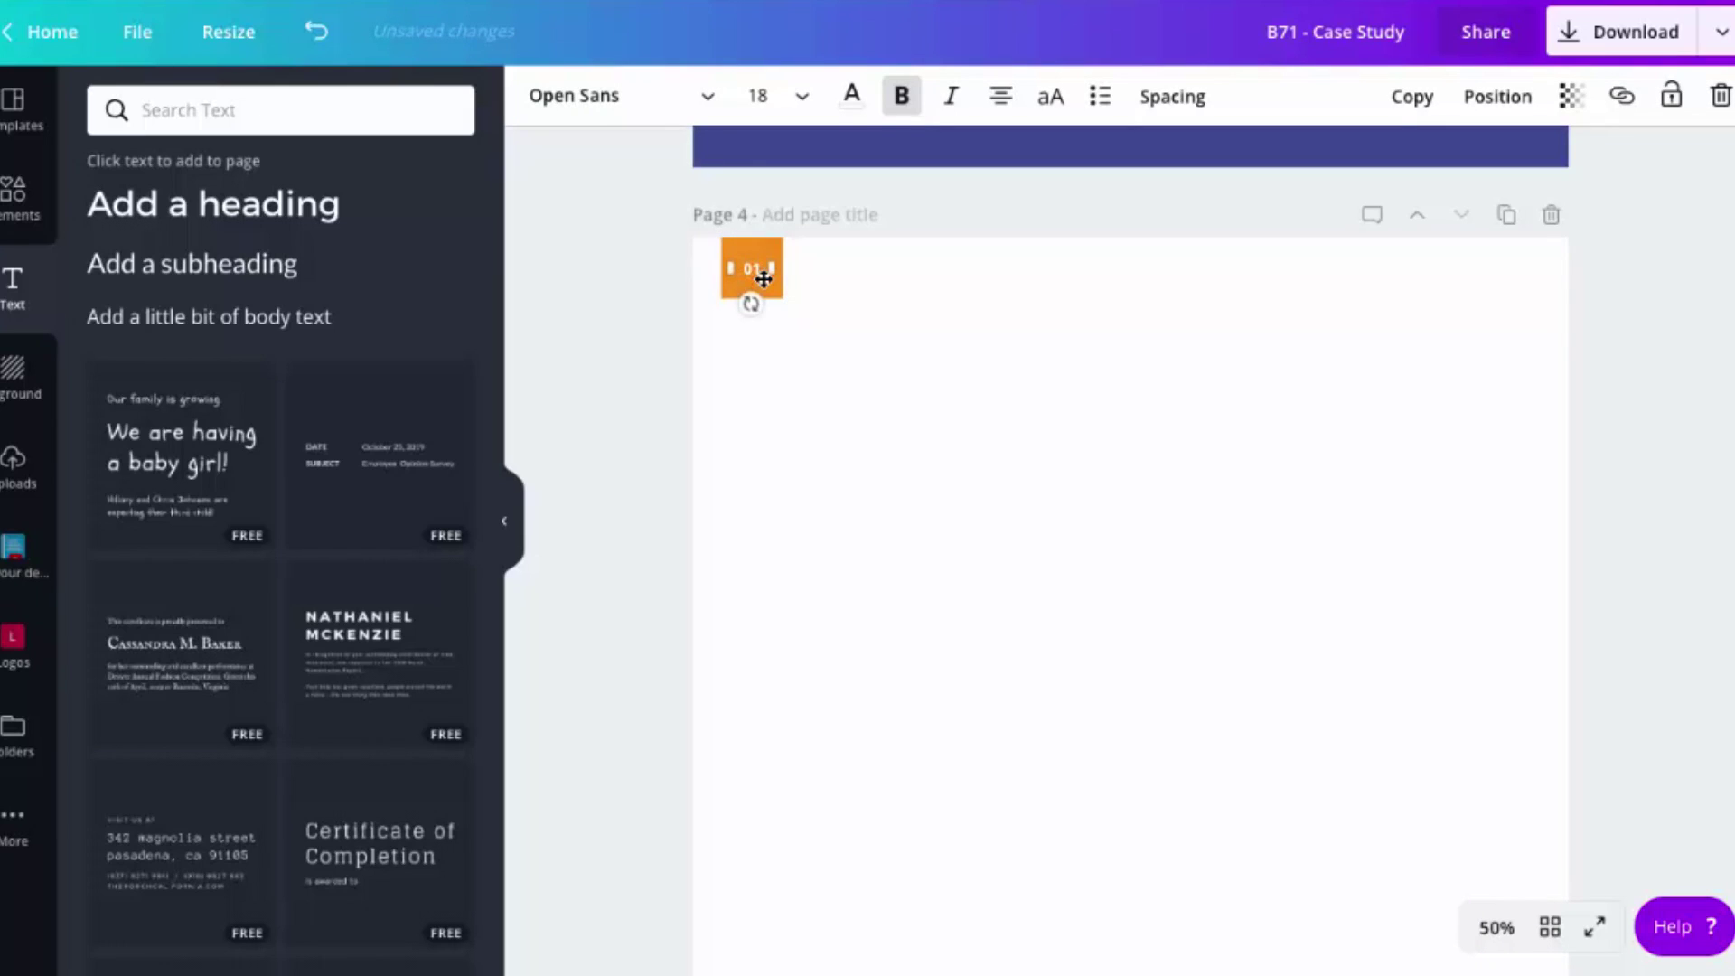
click(614, 115)
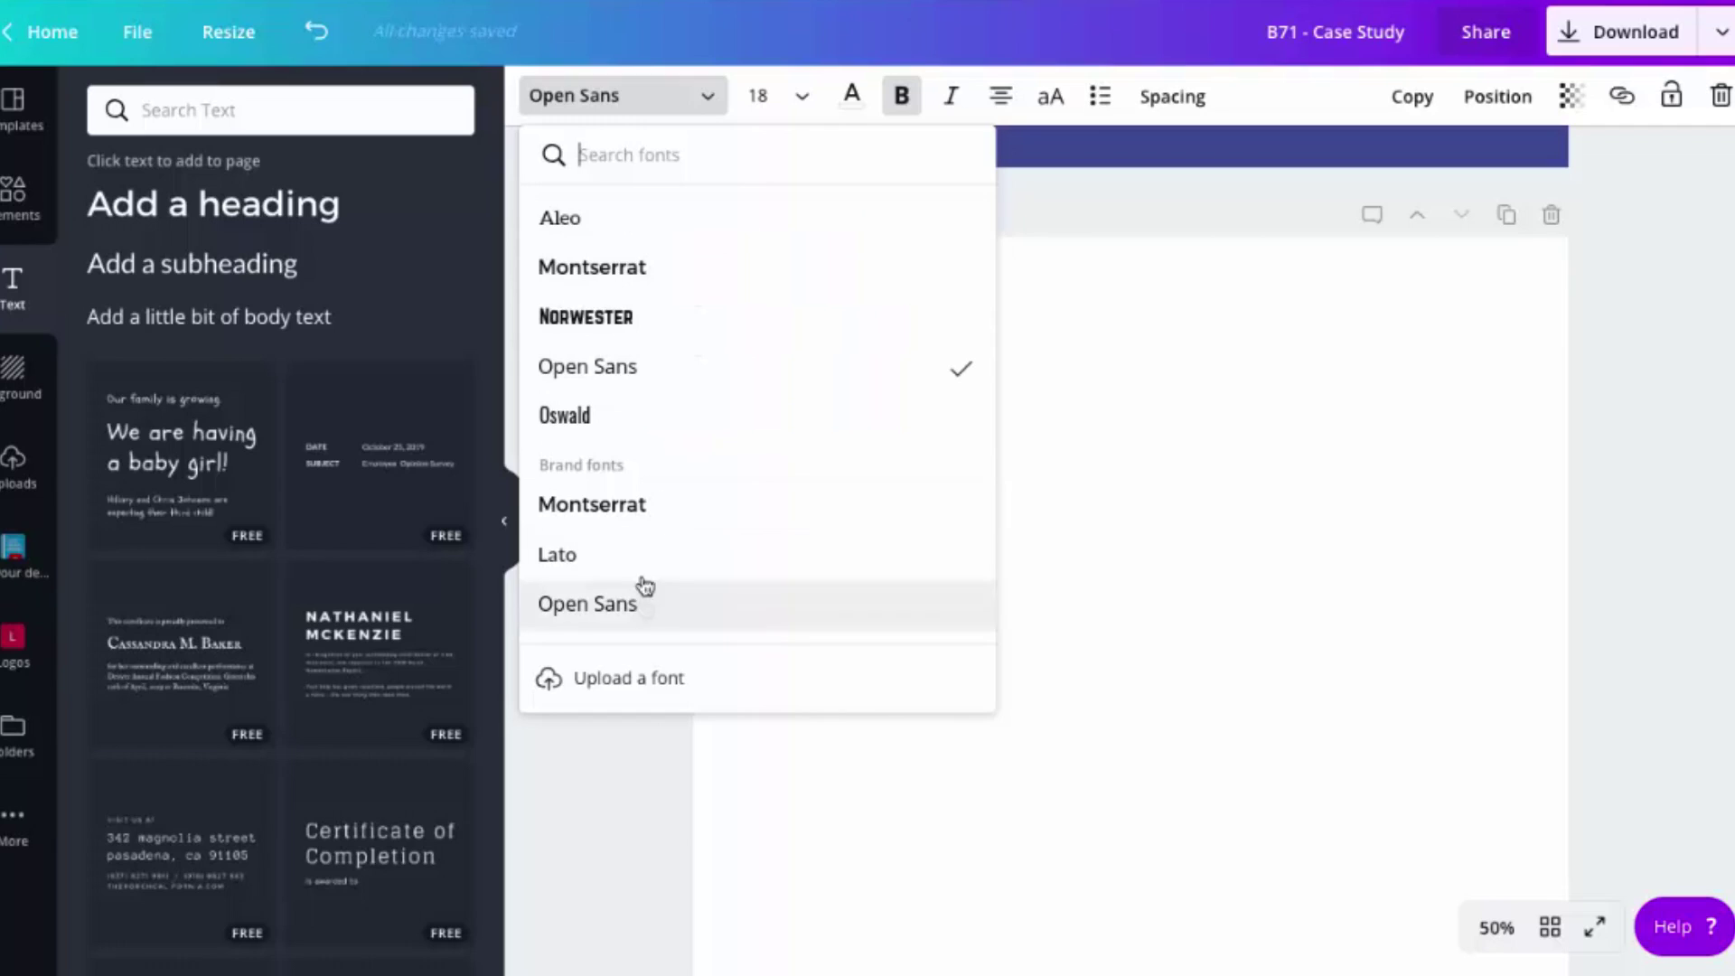
click(1201, 447)
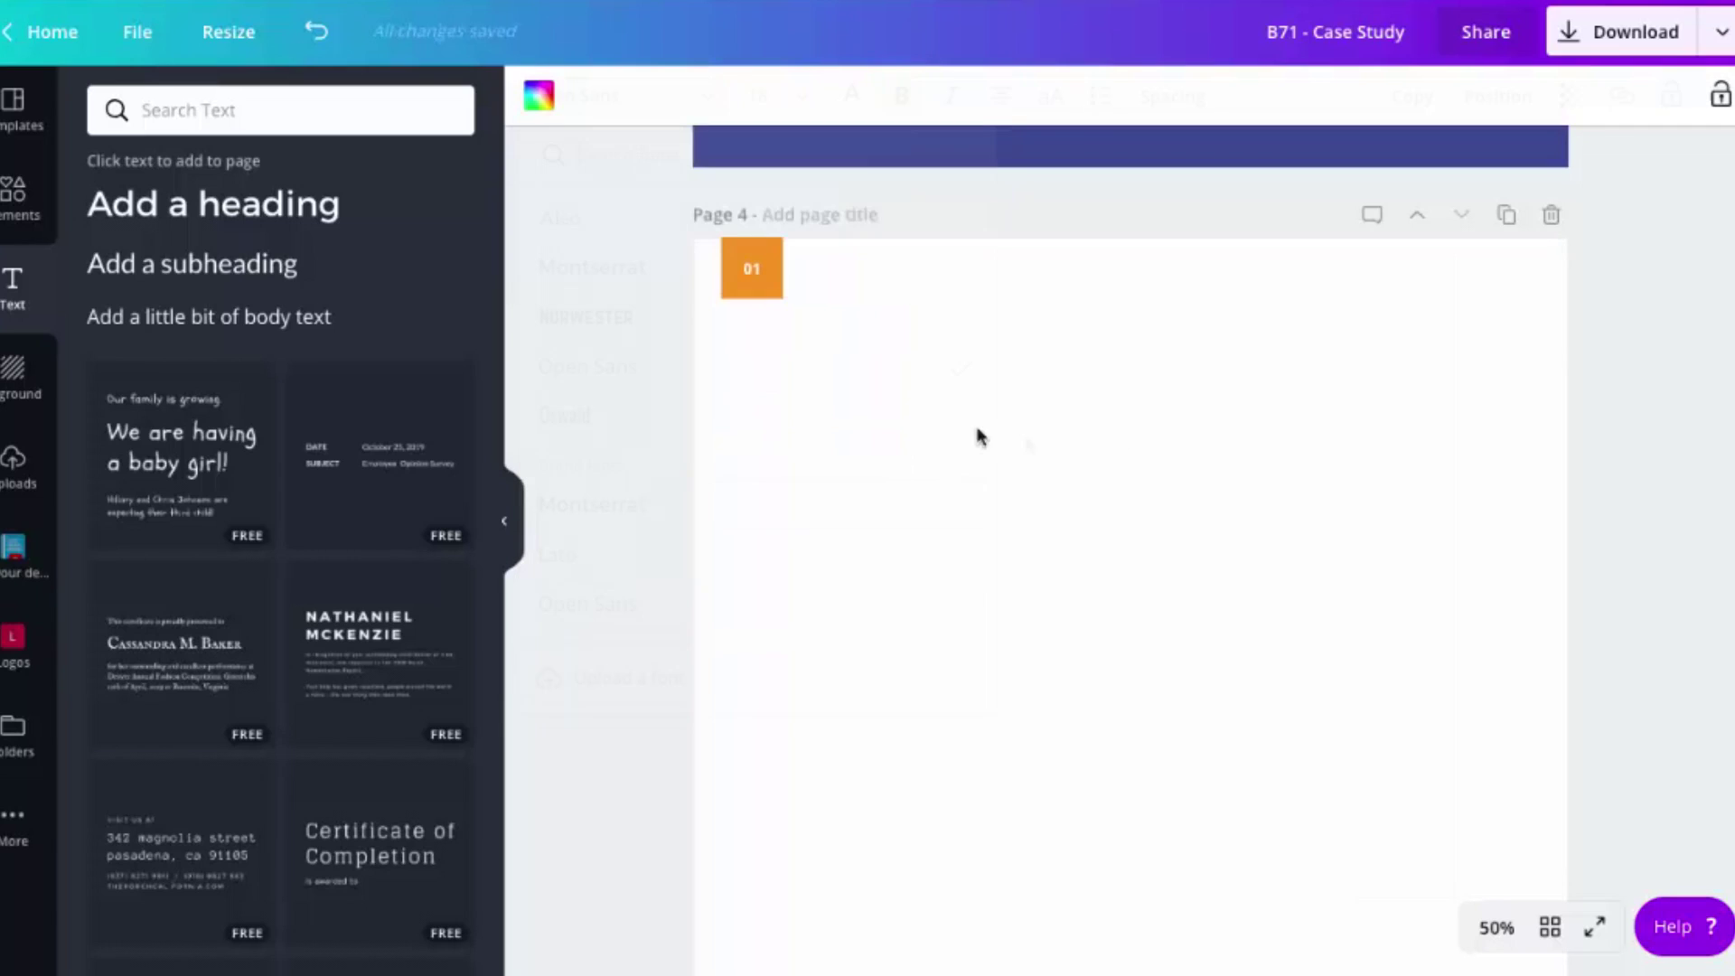
click(756, 273)
key(ctrl+a)
click(756, 275)
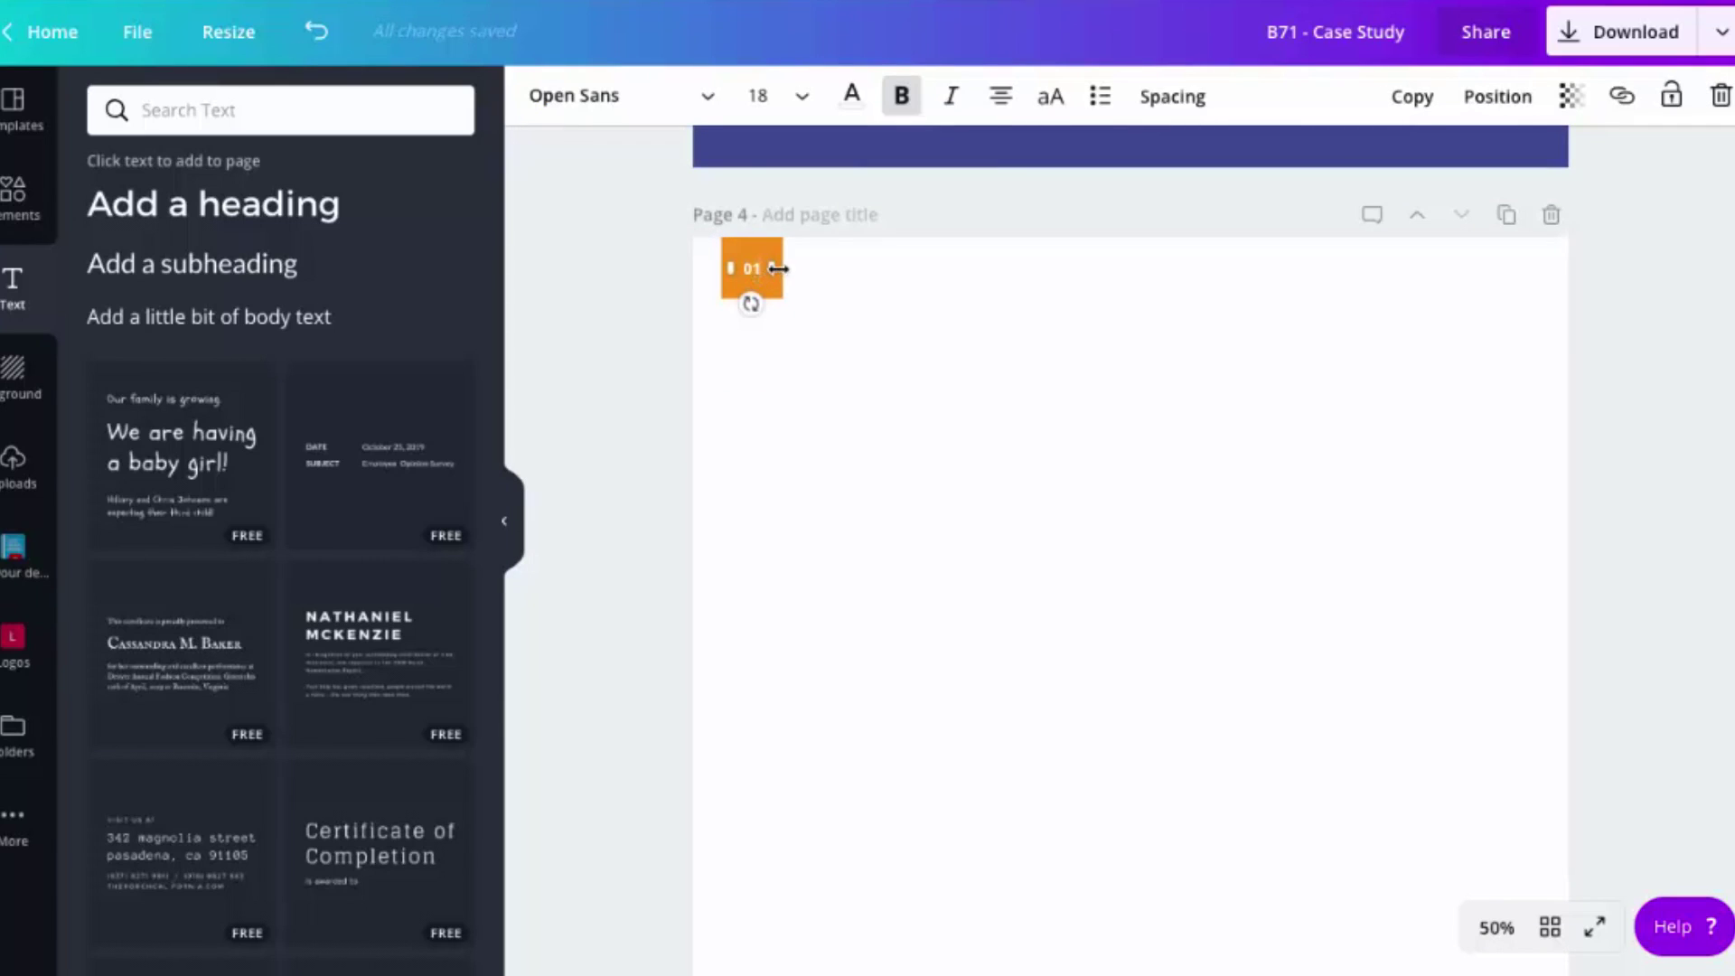
click(780, 90)
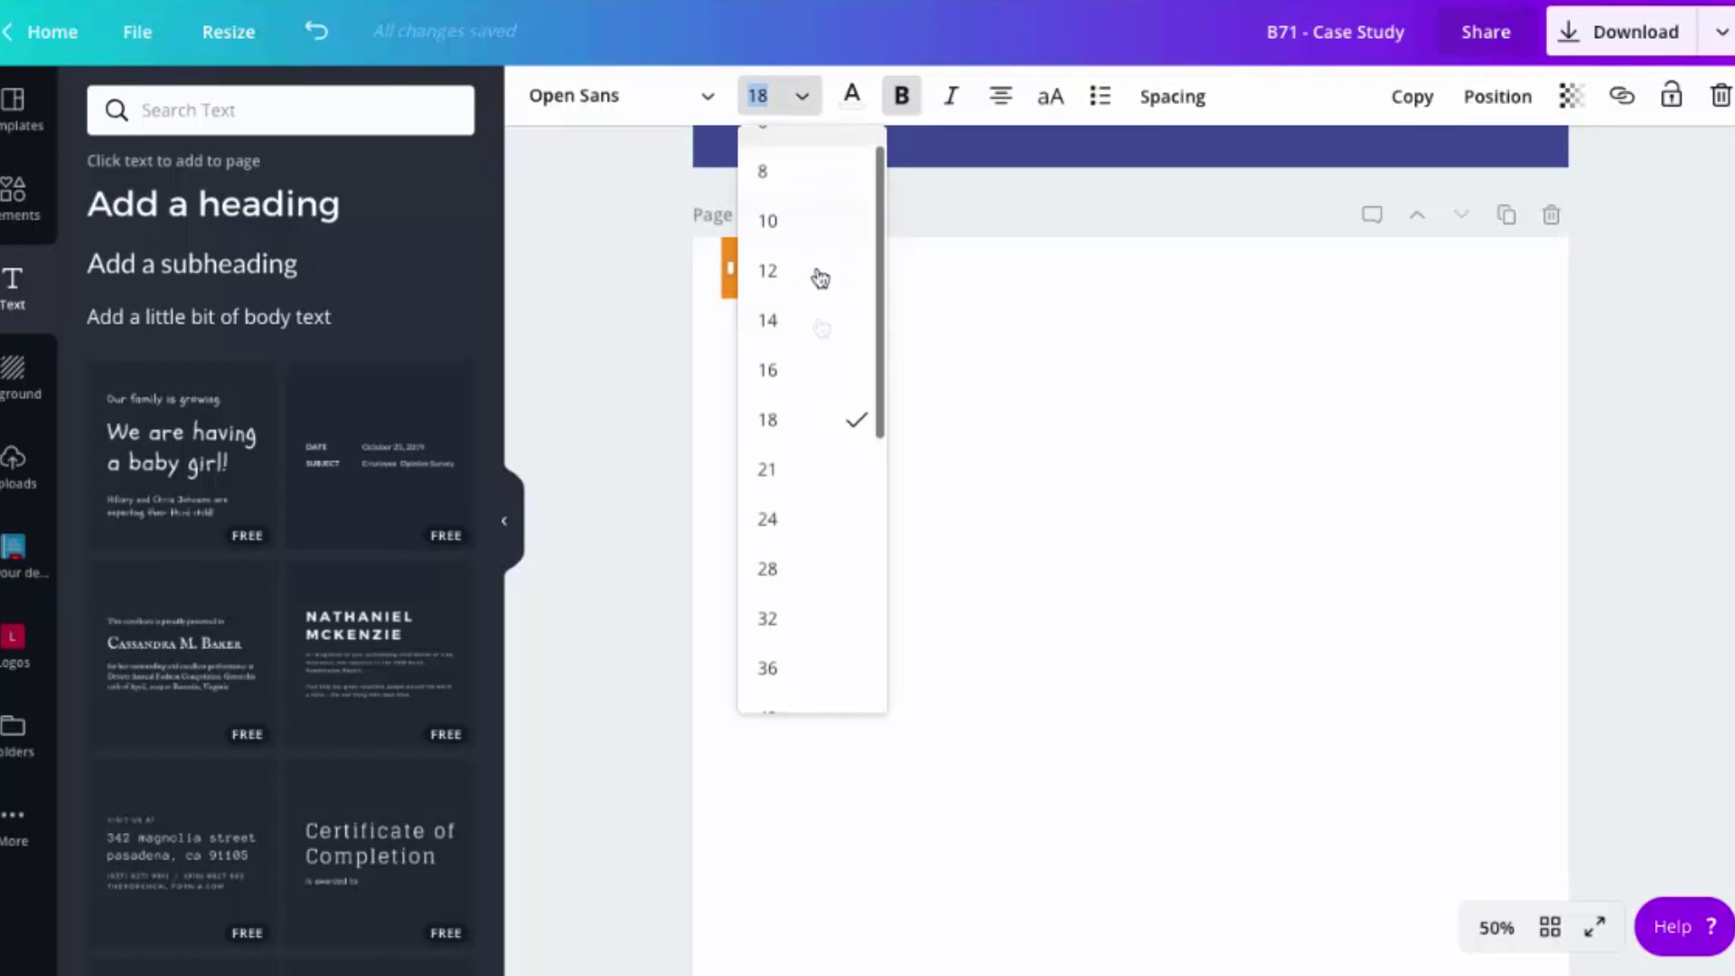
click(793, 583)
click(1146, 404)
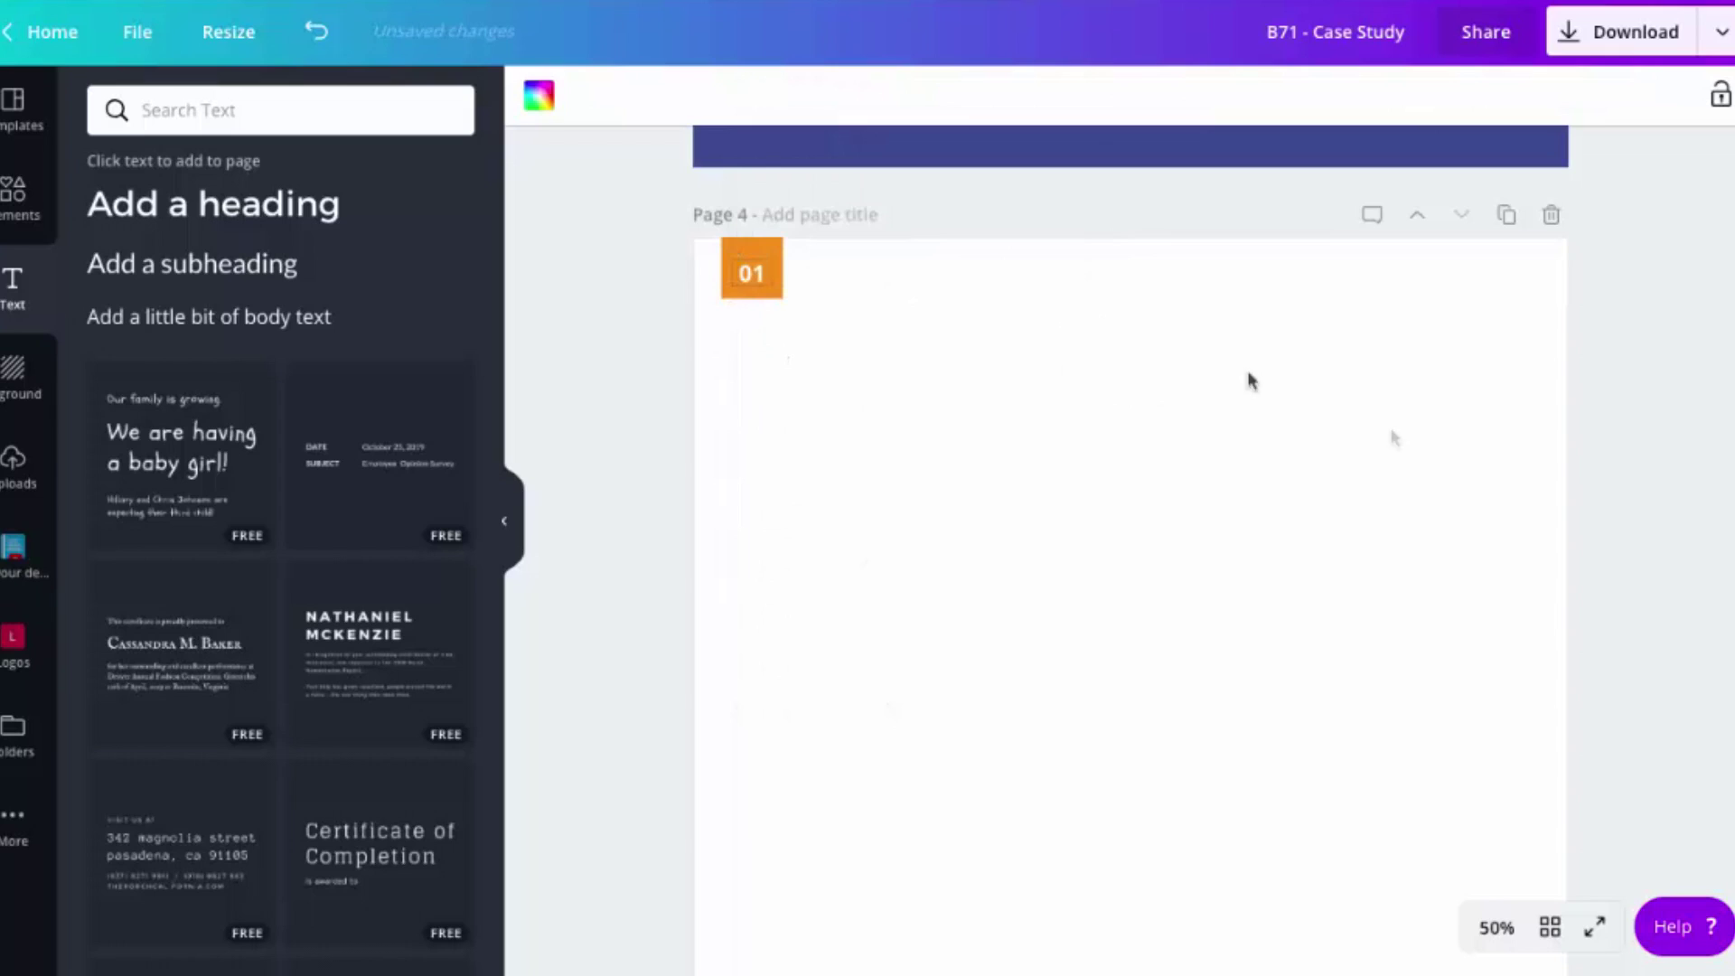
Step: Fit the page in view, hide the side panel, and duplicate Page 4
click(1496, 927)
click(1503, 810)
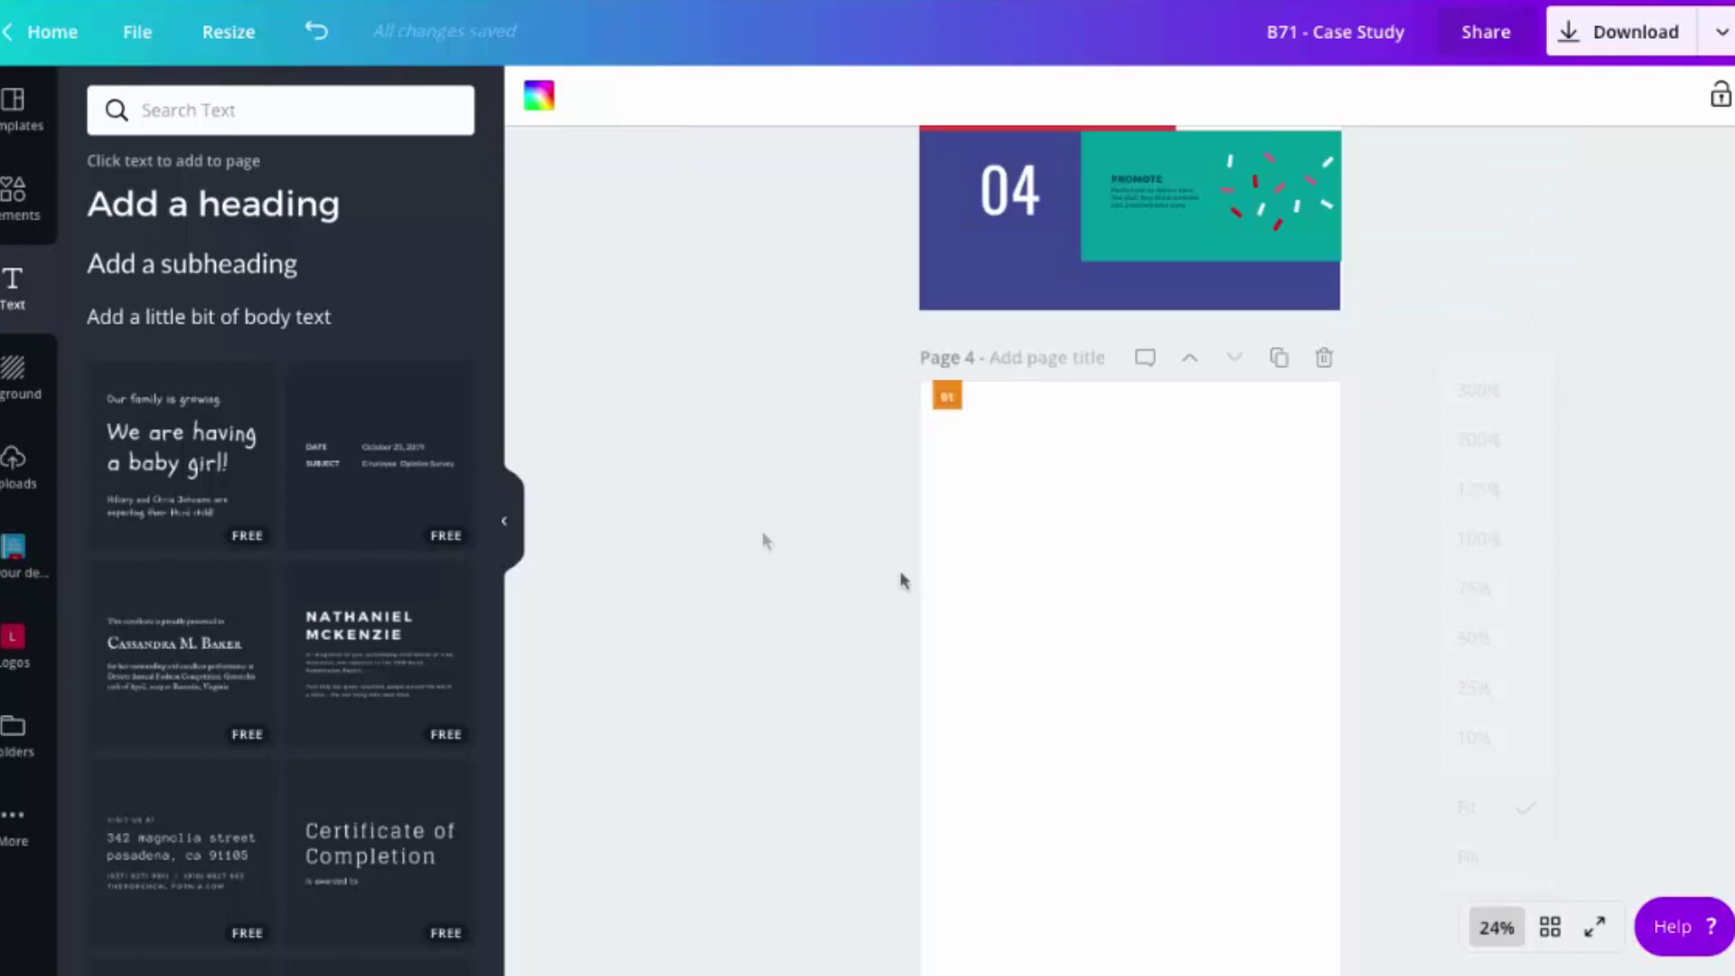
click(508, 525)
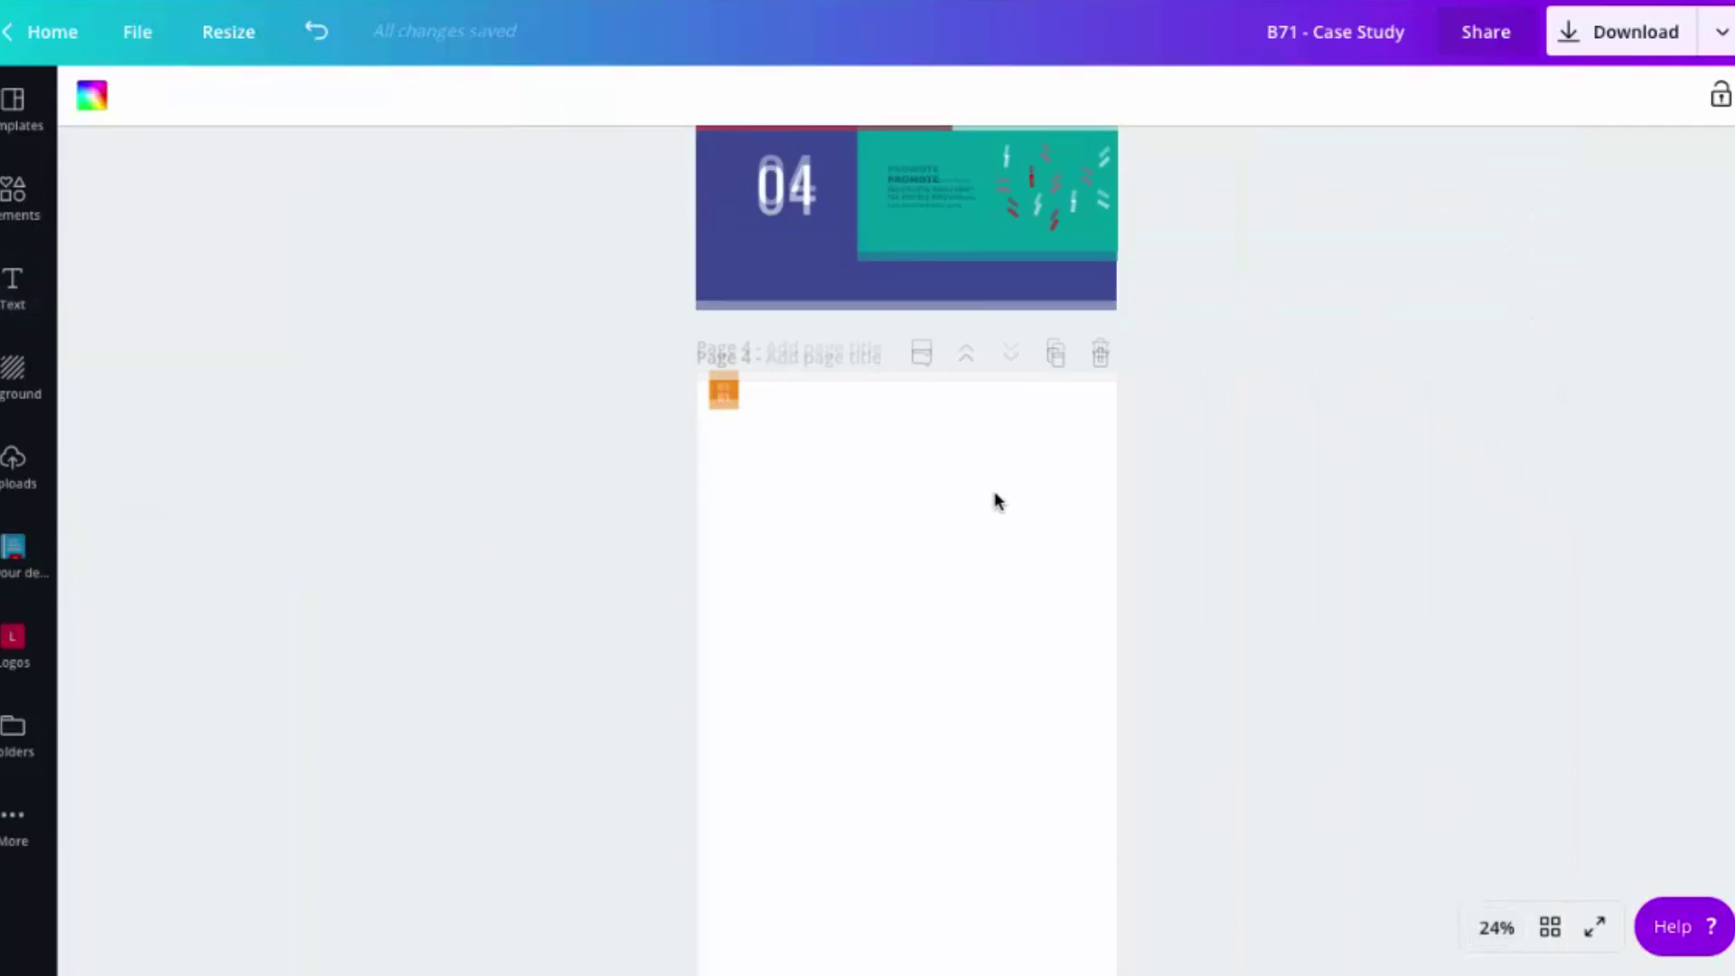
scroll(993, 491, down, 3)
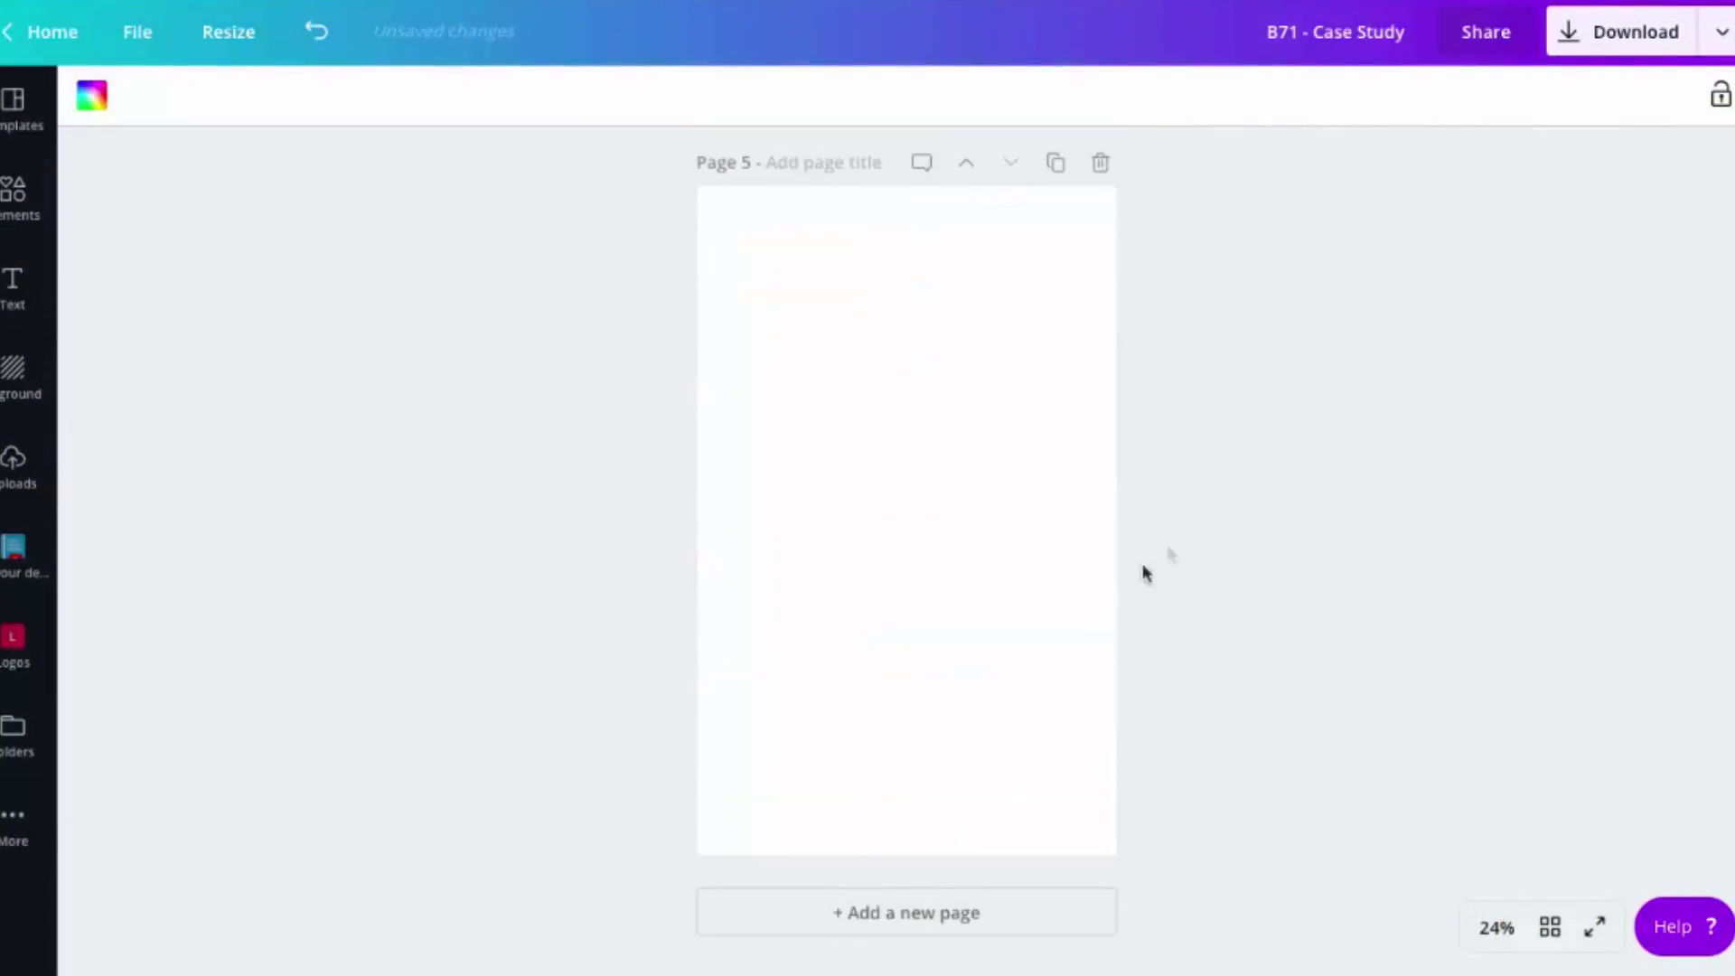
scroll(1208, 523, up, 3)
scroll(1205, 519, up, 3)
scroll(1205, 520, up, 1)
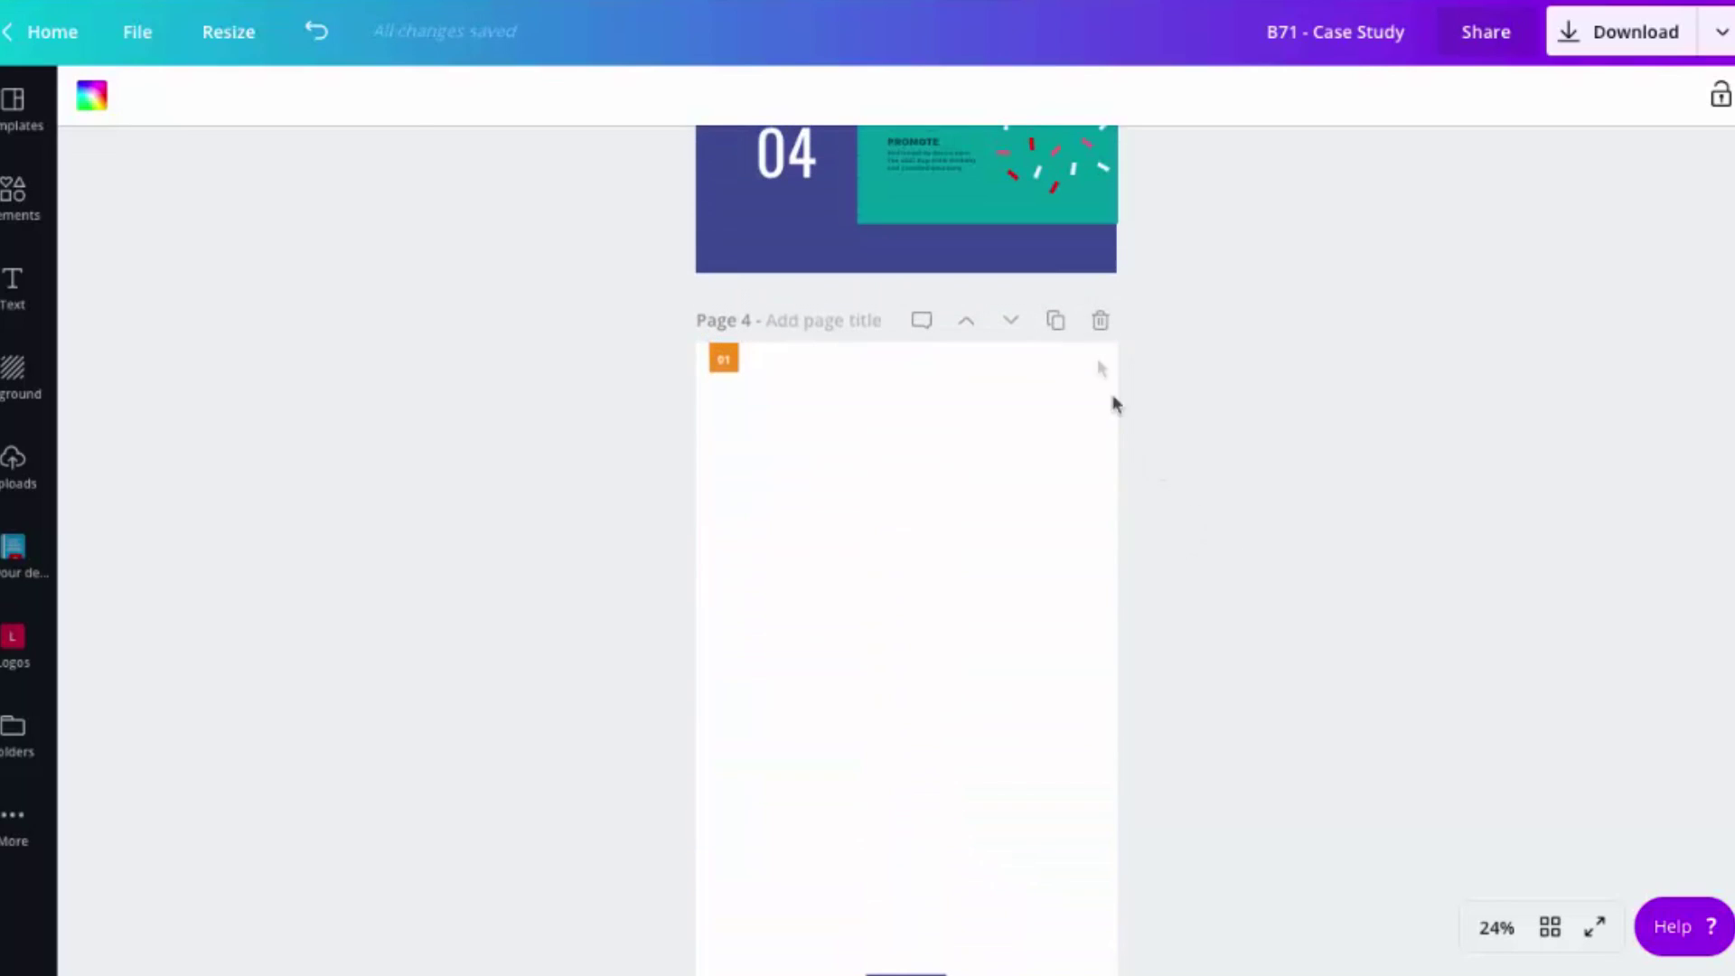
click(1056, 328)
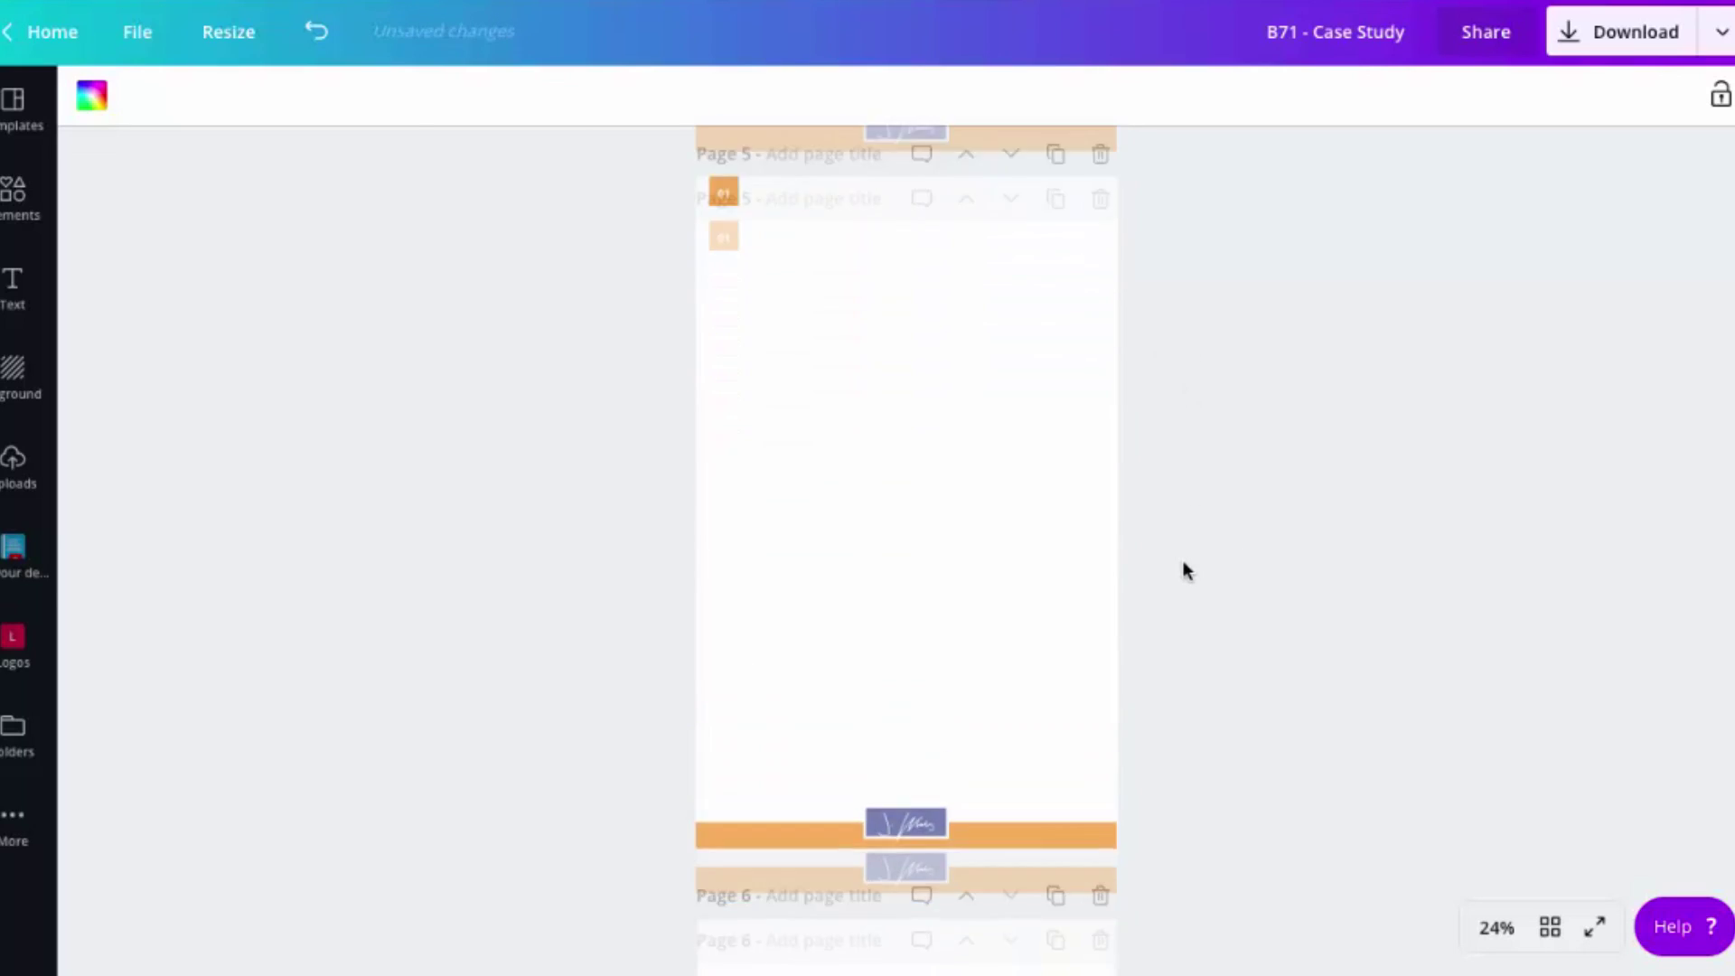
scroll(1184, 571, down, 3)
scroll(1184, 570, down, 3)
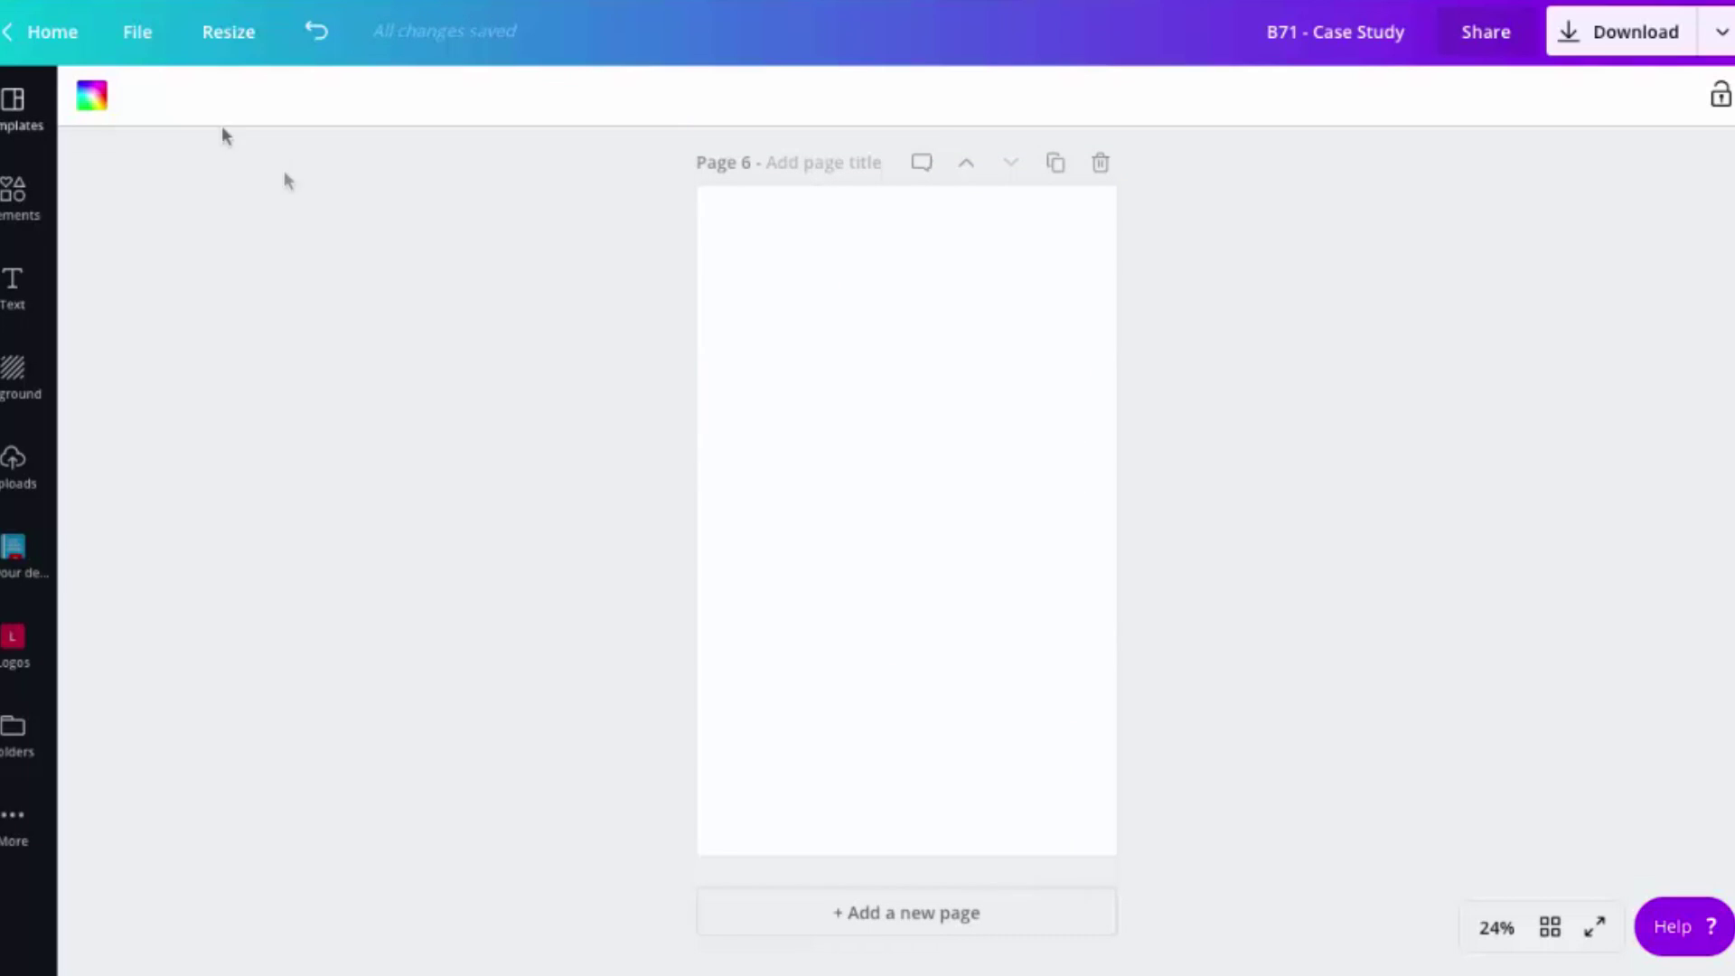
Step: Add a grey block at page 6's top and a tall grey bar below it
click(12, 197)
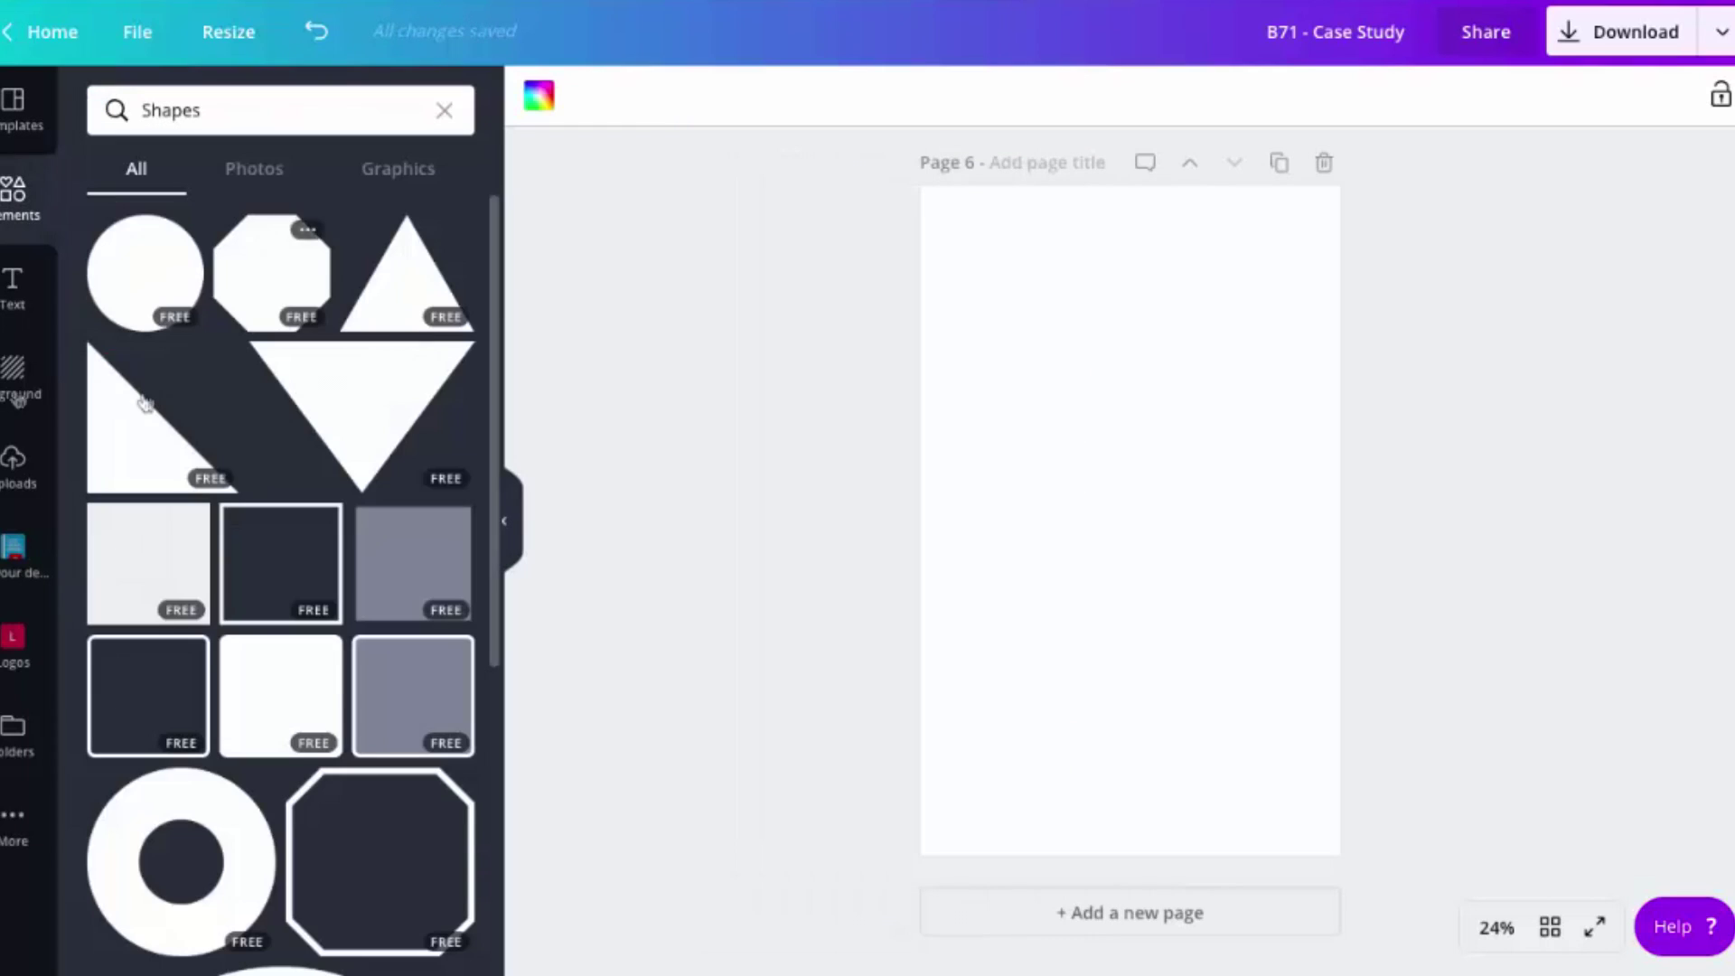
click(148, 608)
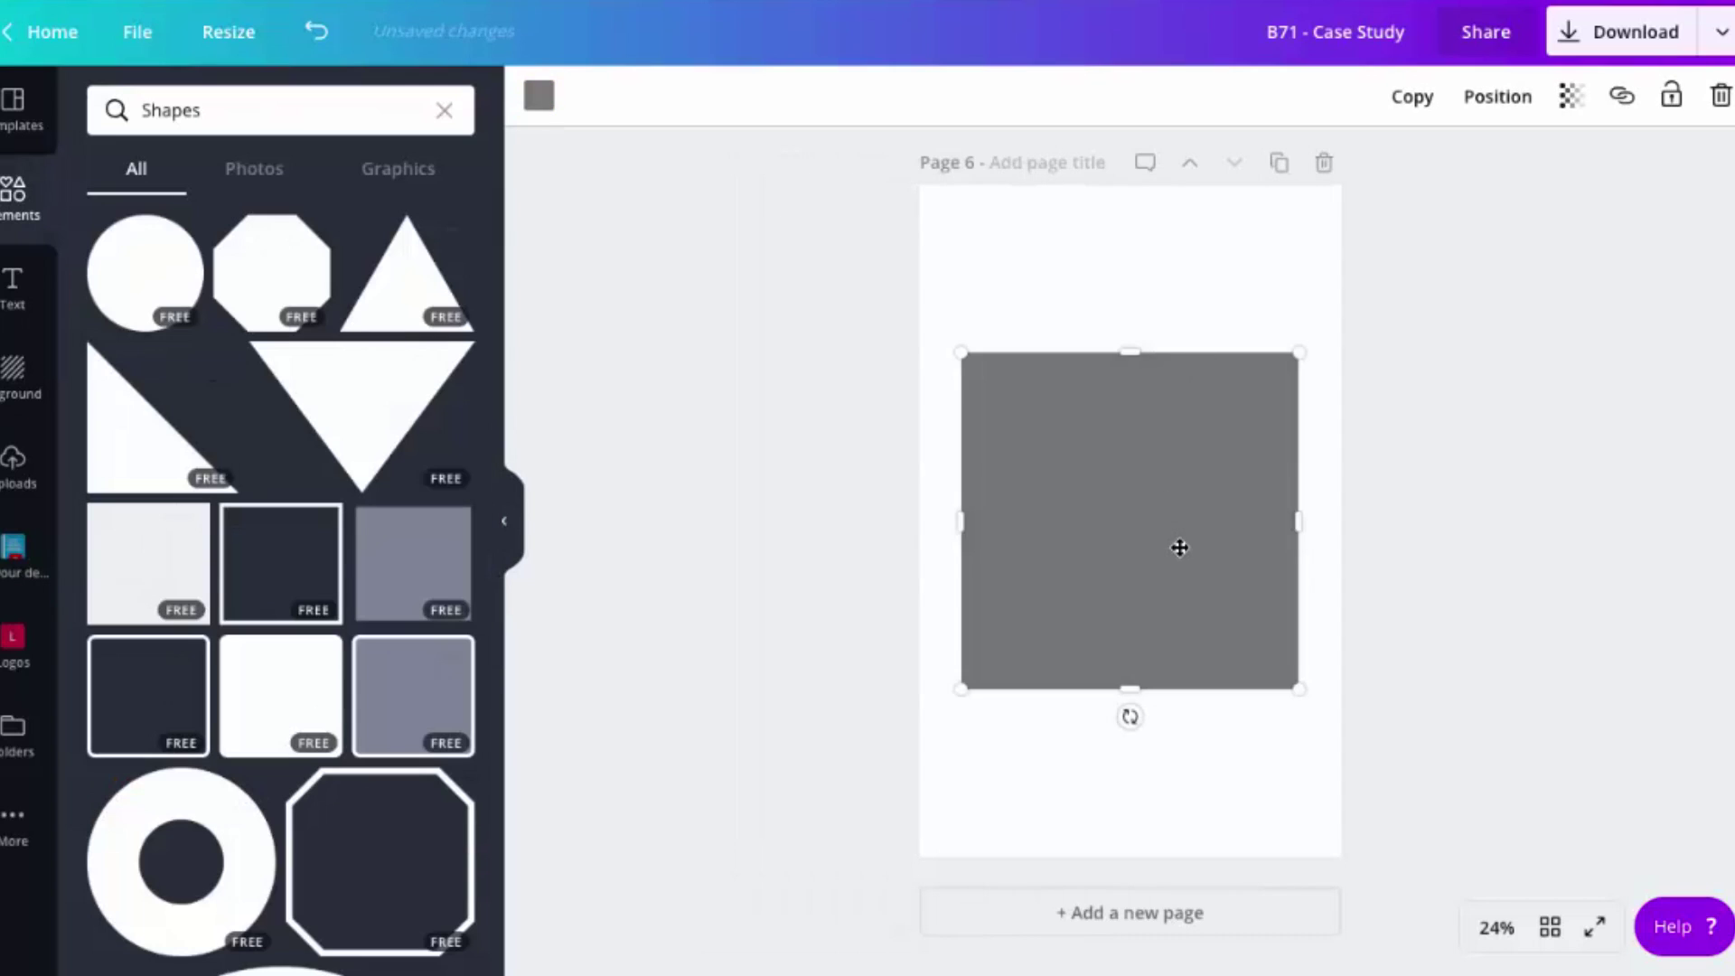
drag(1179, 548, 1149, 374)
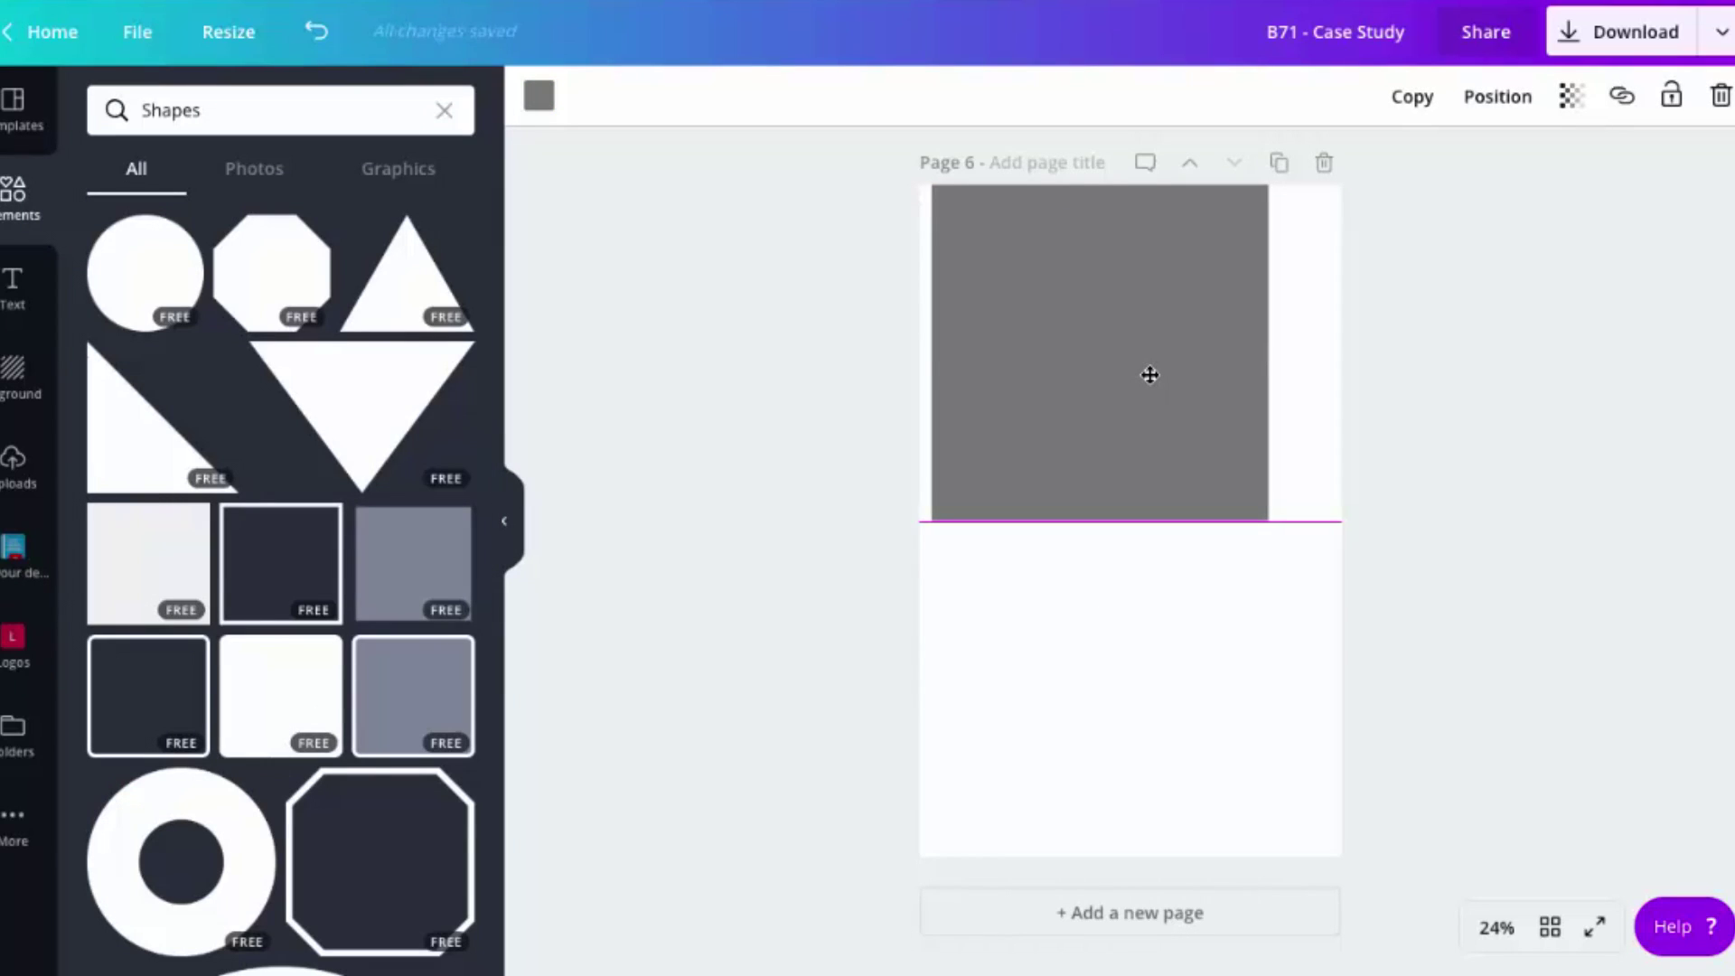
drag(1269, 357, 1057, 355)
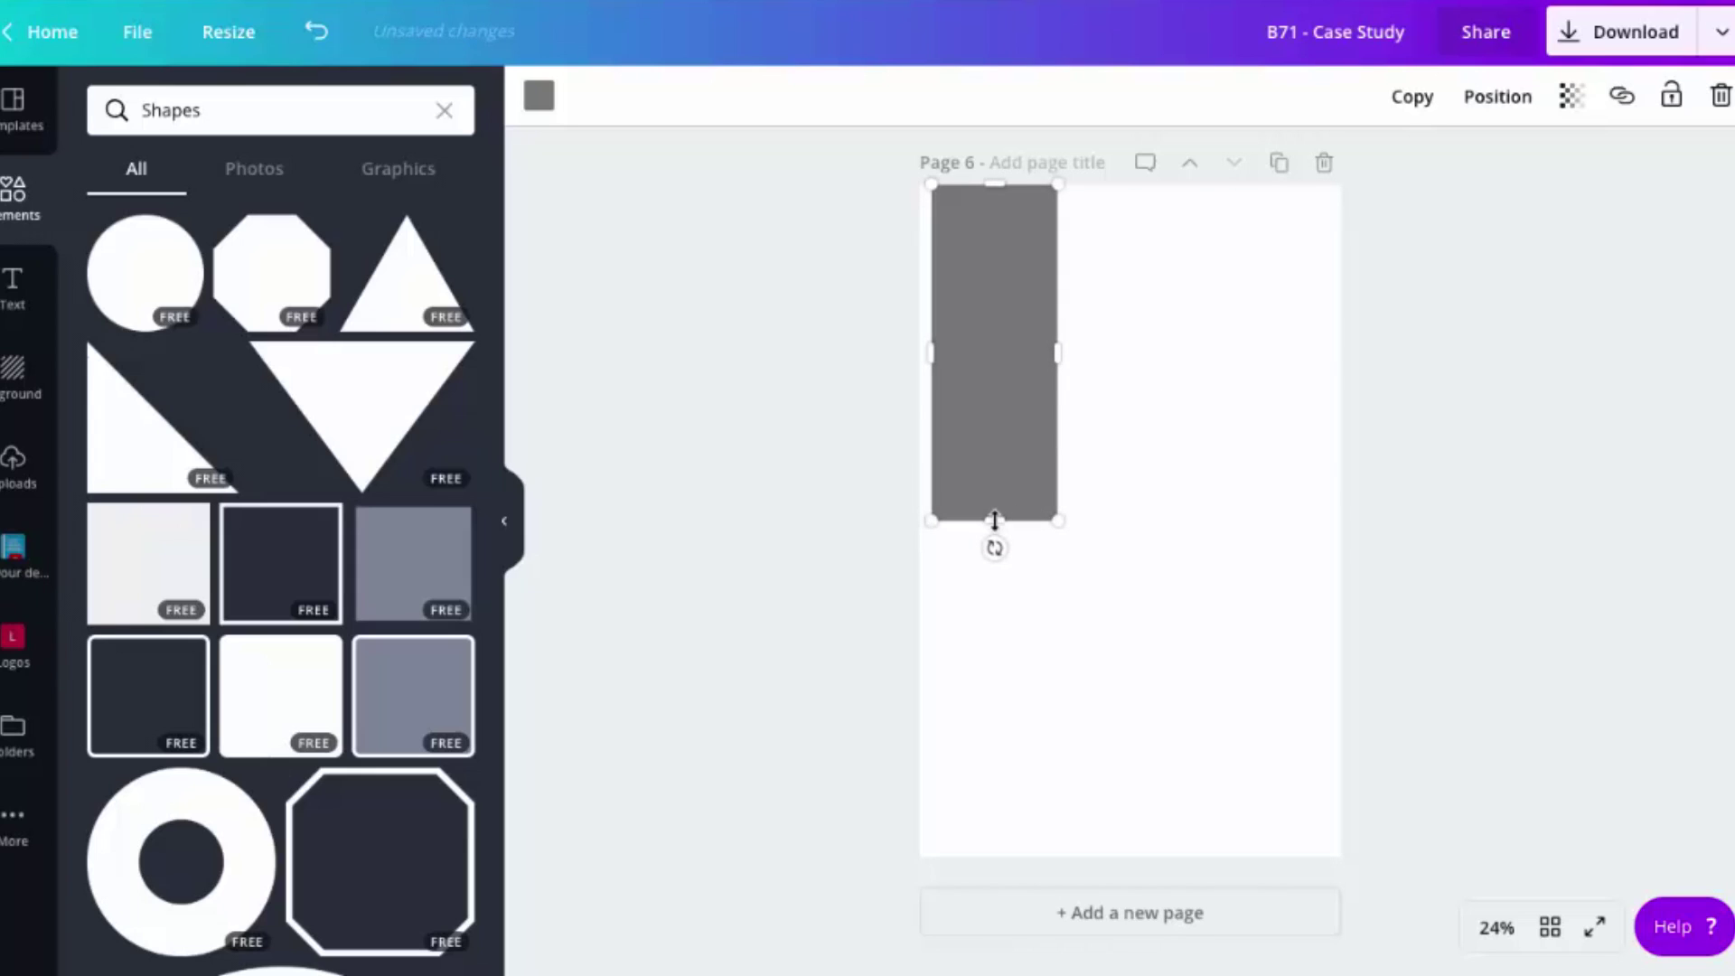
drag(992, 515, 975, 348)
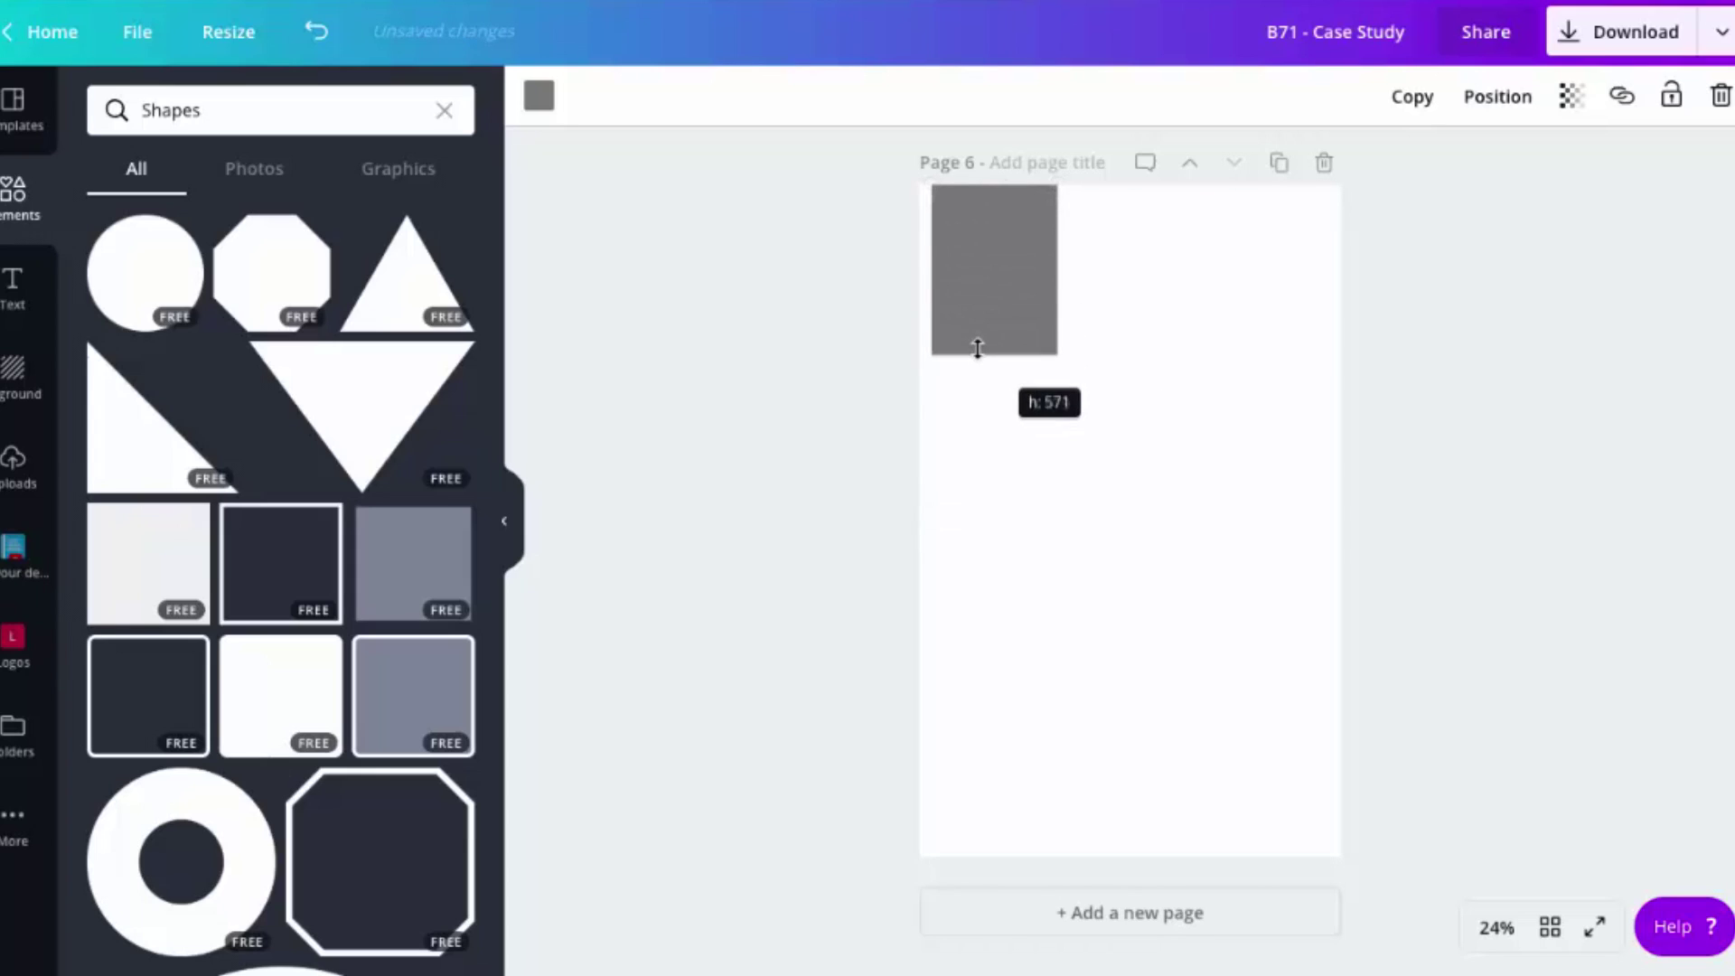
mouse_move(1022, 336)
mouse_down()
mouse_move(1040, 325)
mouse_move(1044, 578)
mouse_move(1031, 509)
mouse_up()
key(ctrl+d)
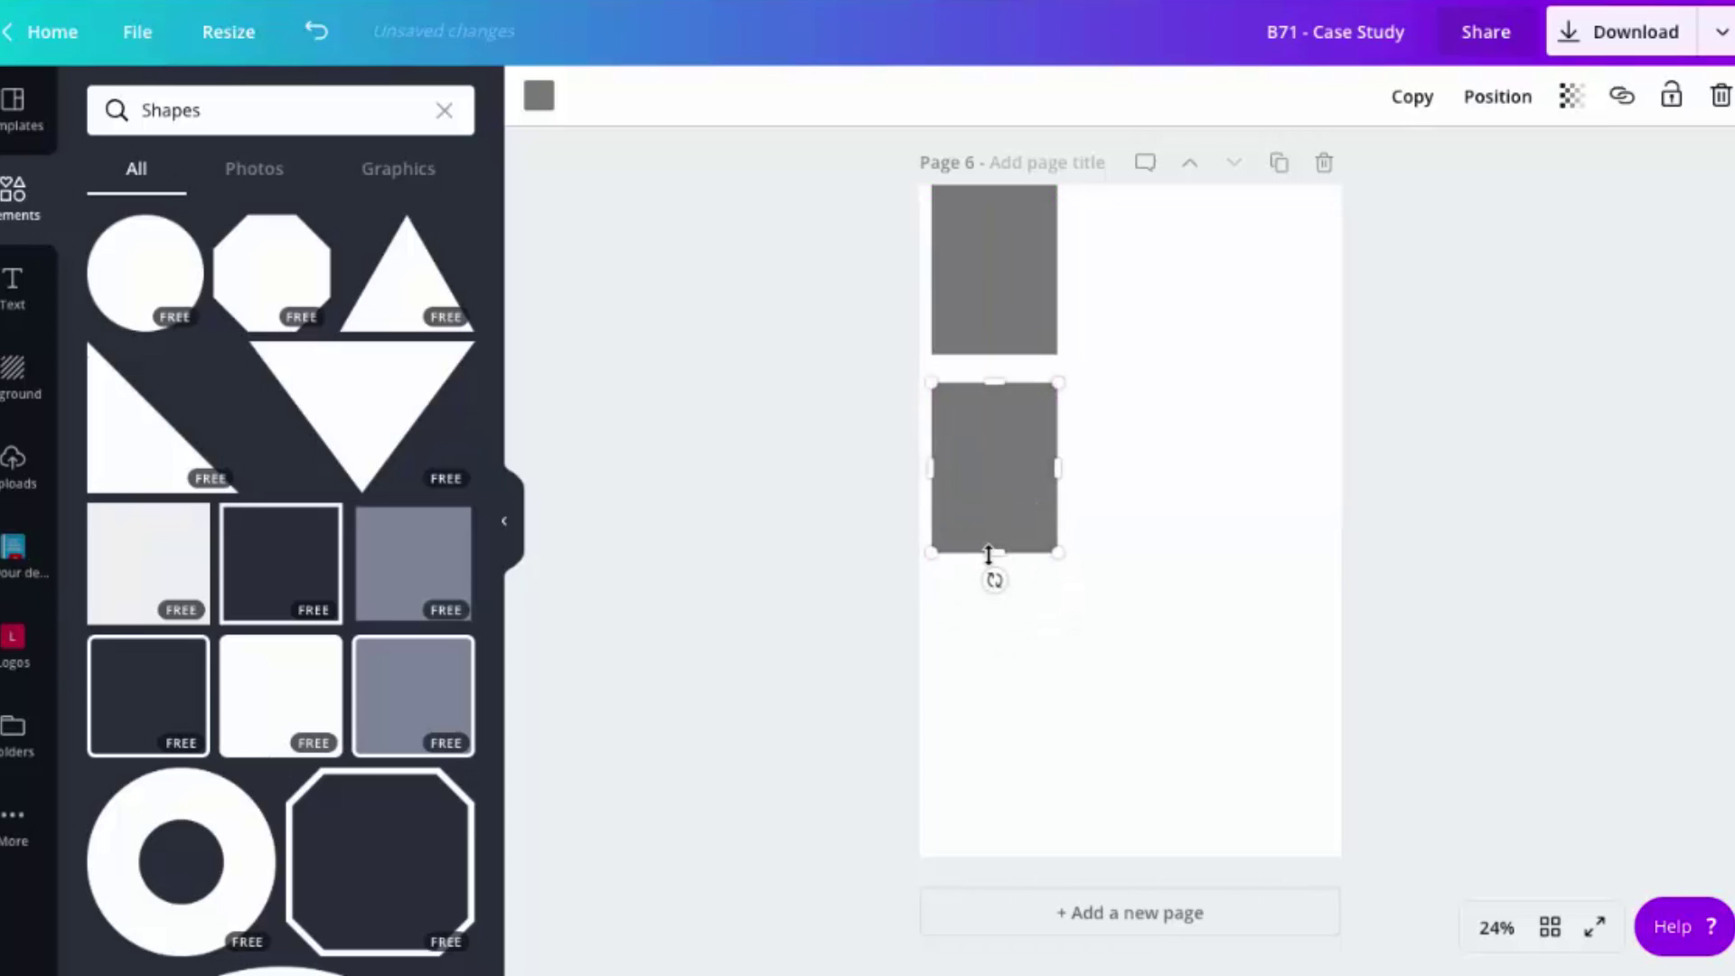
drag(1004, 893, 986, 864)
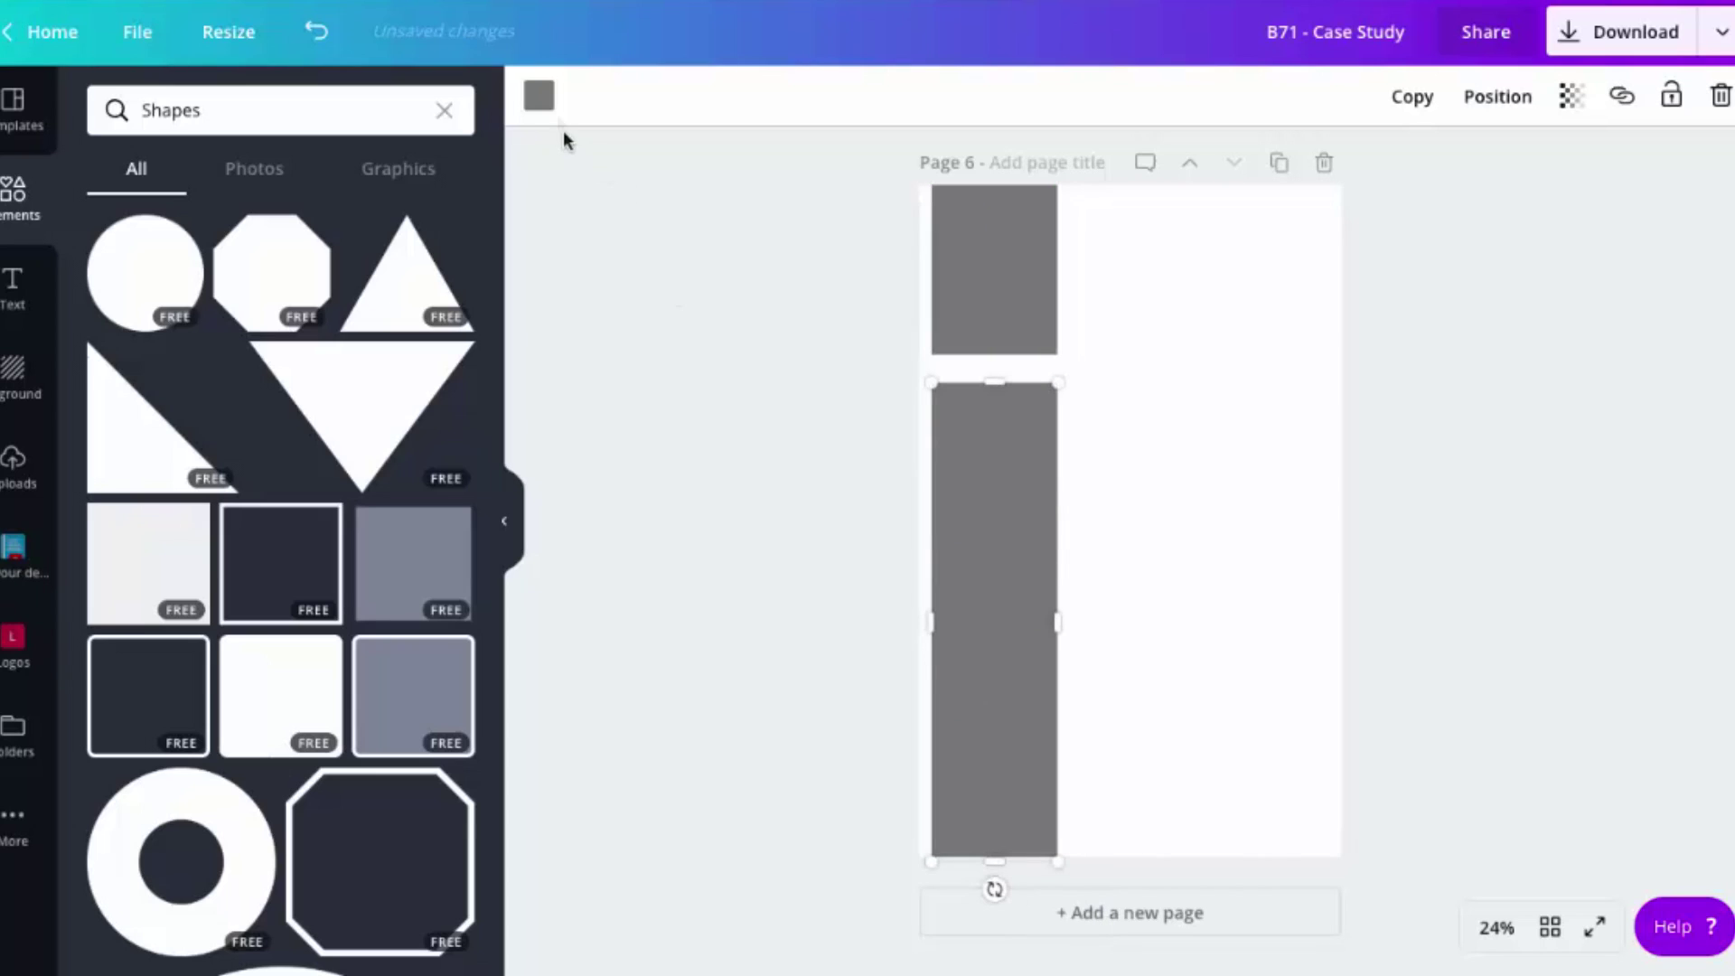
Step: Colour the tall bar teal at 50% transparency
click(533, 104)
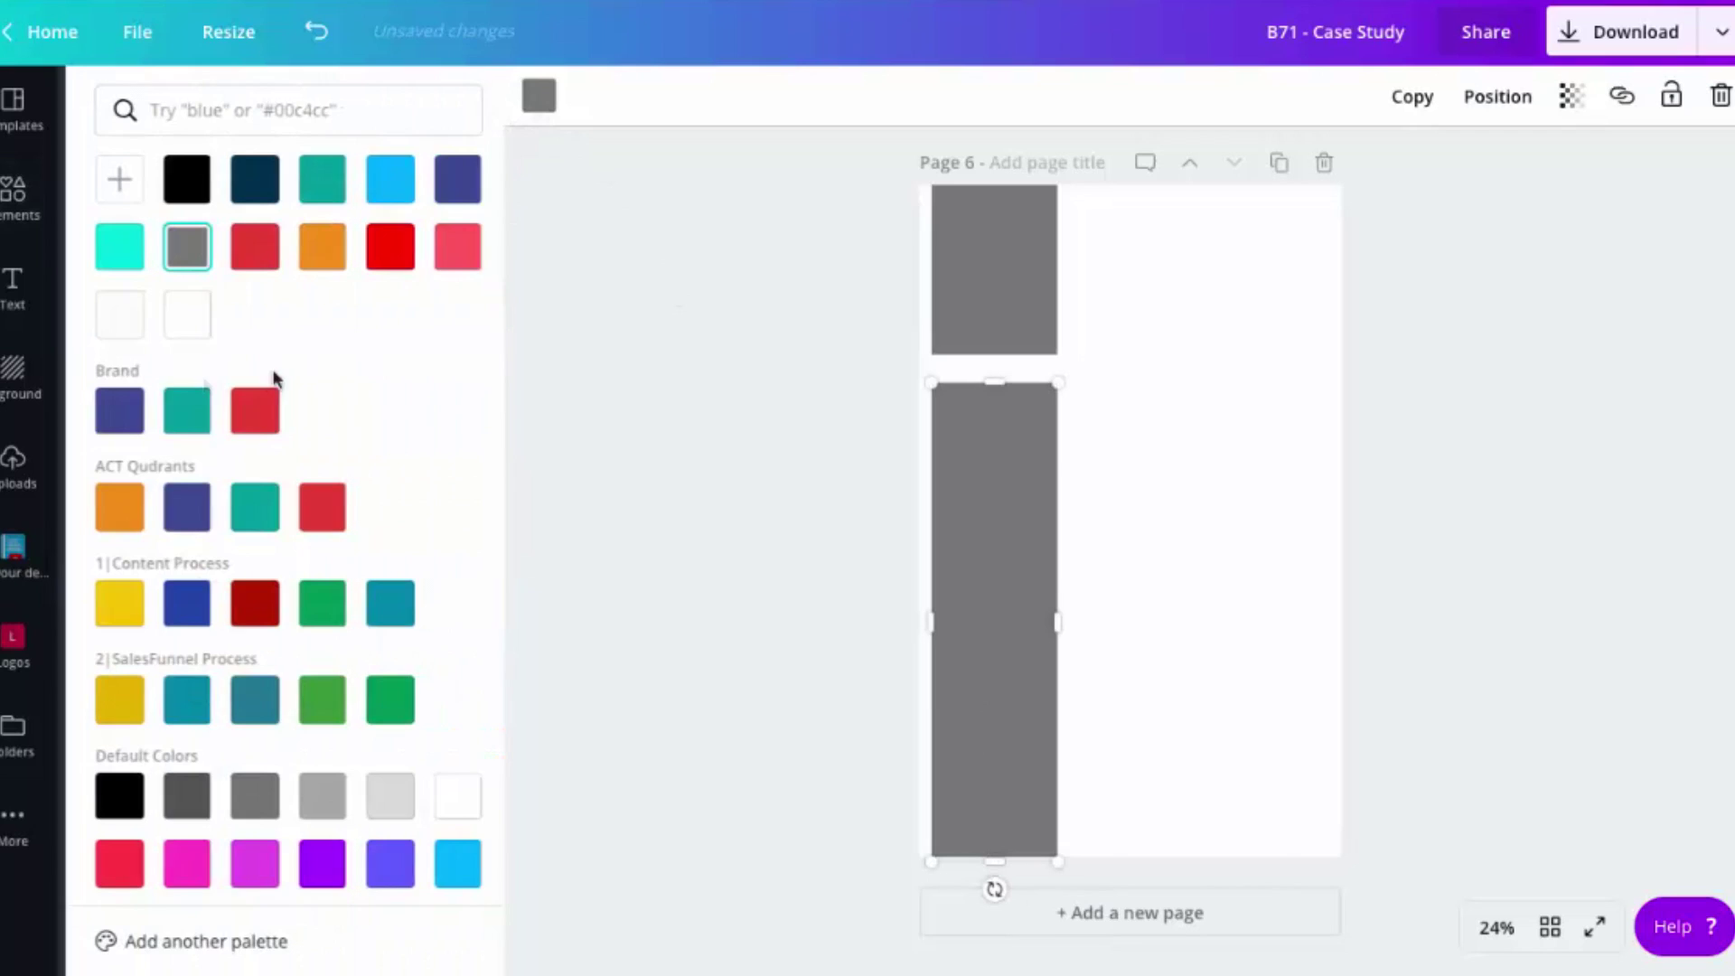
click(175, 412)
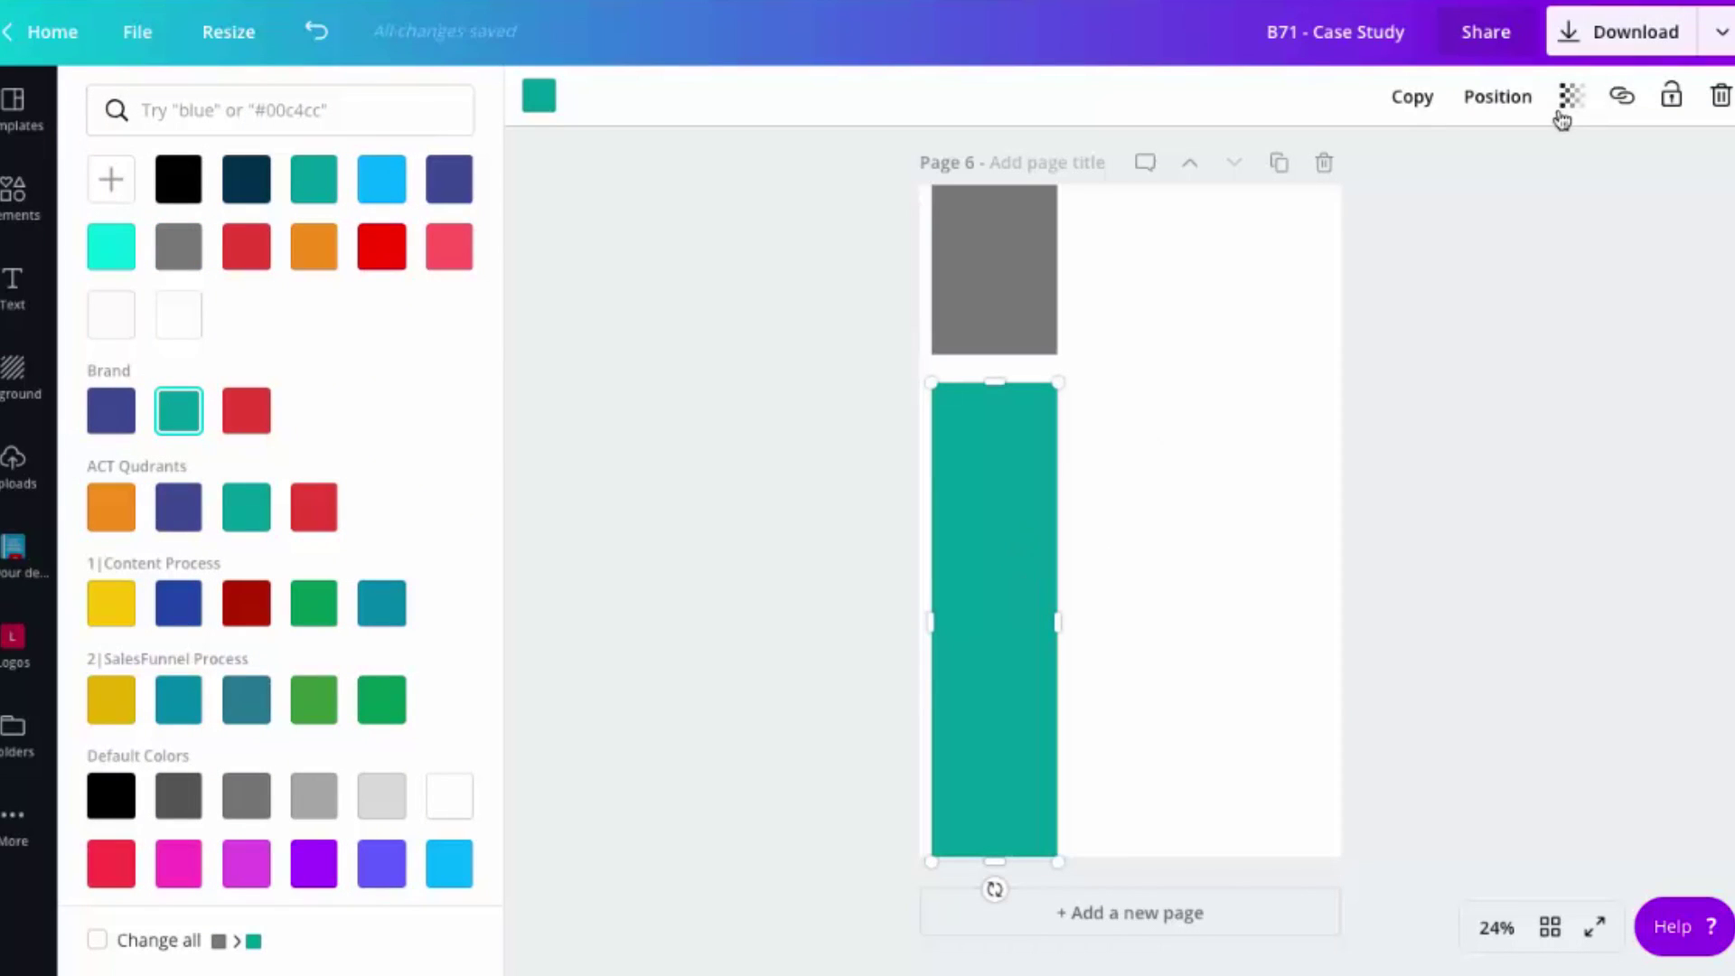
click(1569, 97)
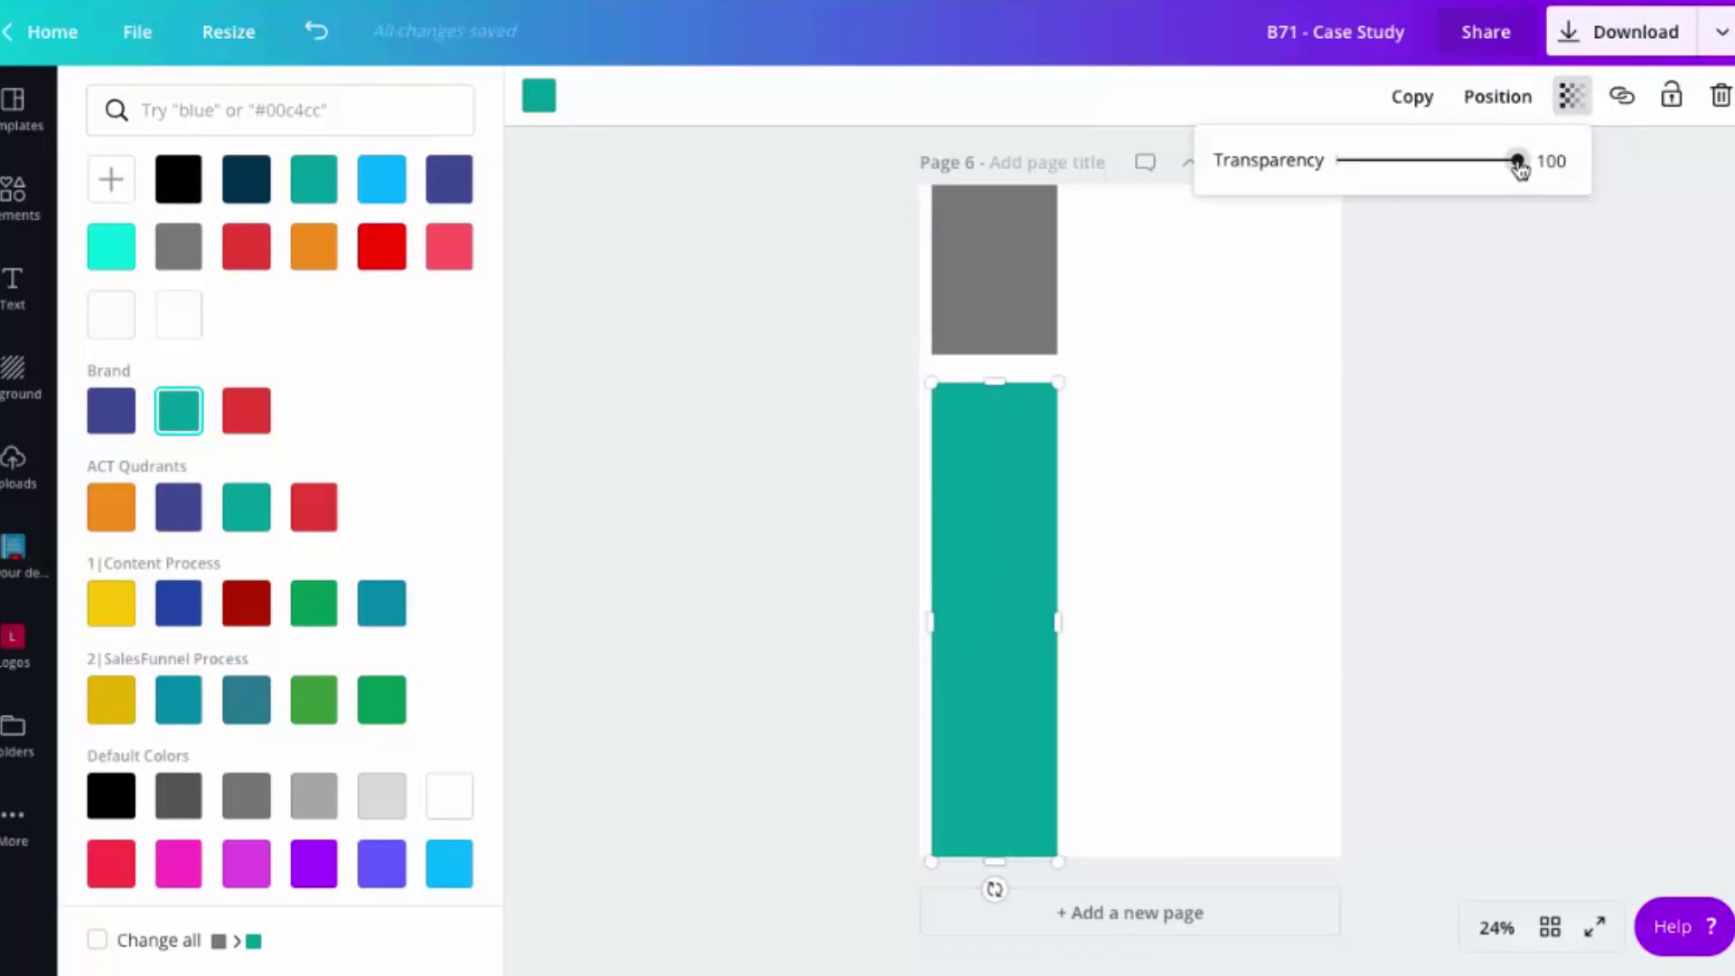
mouse_move(1517, 161)
mouse_down()
mouse_move(1369, 163)
mouse_move(1500, 161)
mouse_move(1404, 164)
mouse_move(1427, 171)
mouse_up()
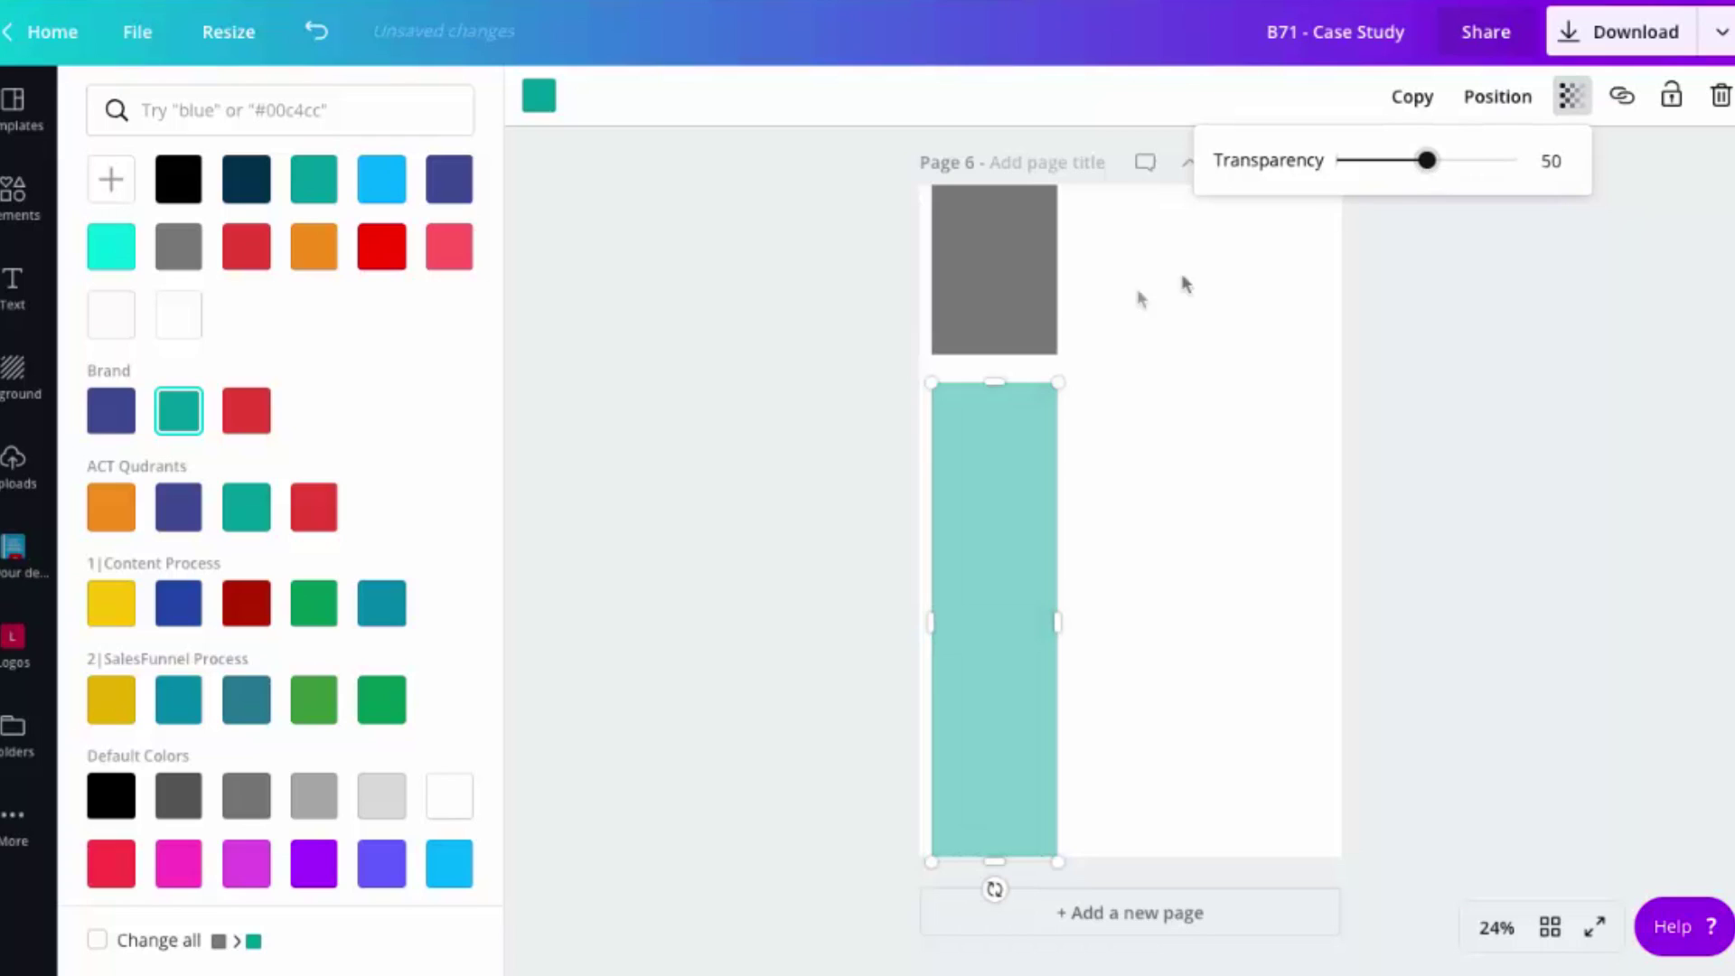
Step: Colour the top block orange at 50% transparency
click(1051, 298)
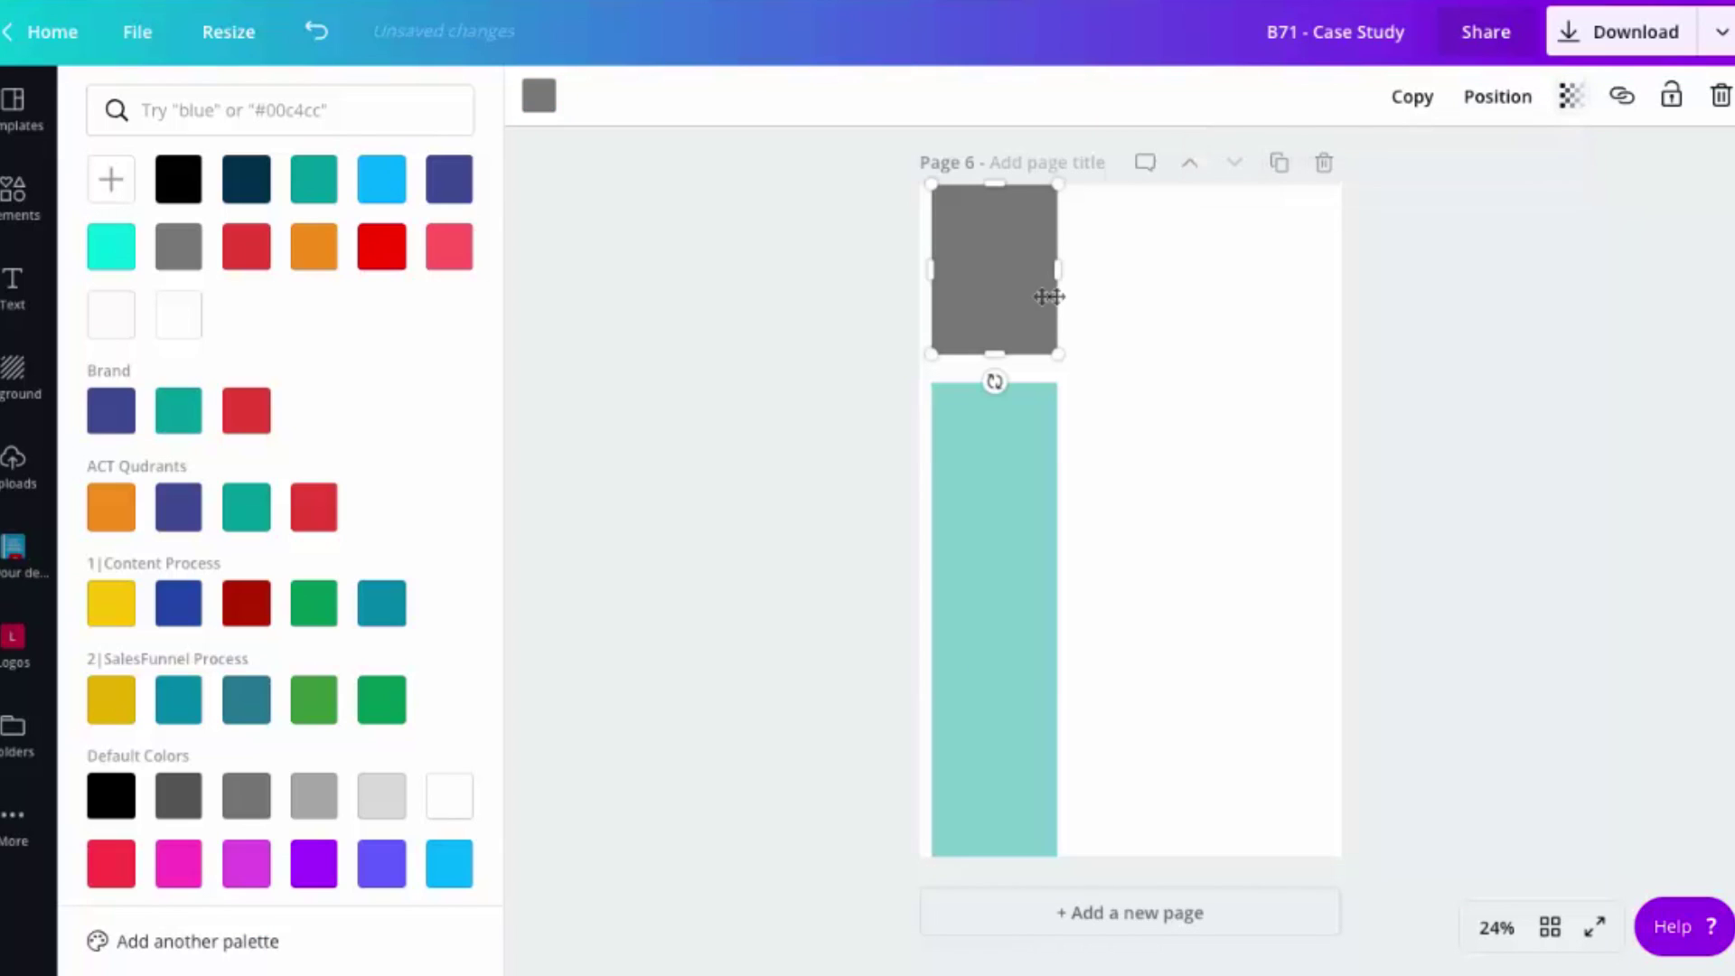
click(109, 501)
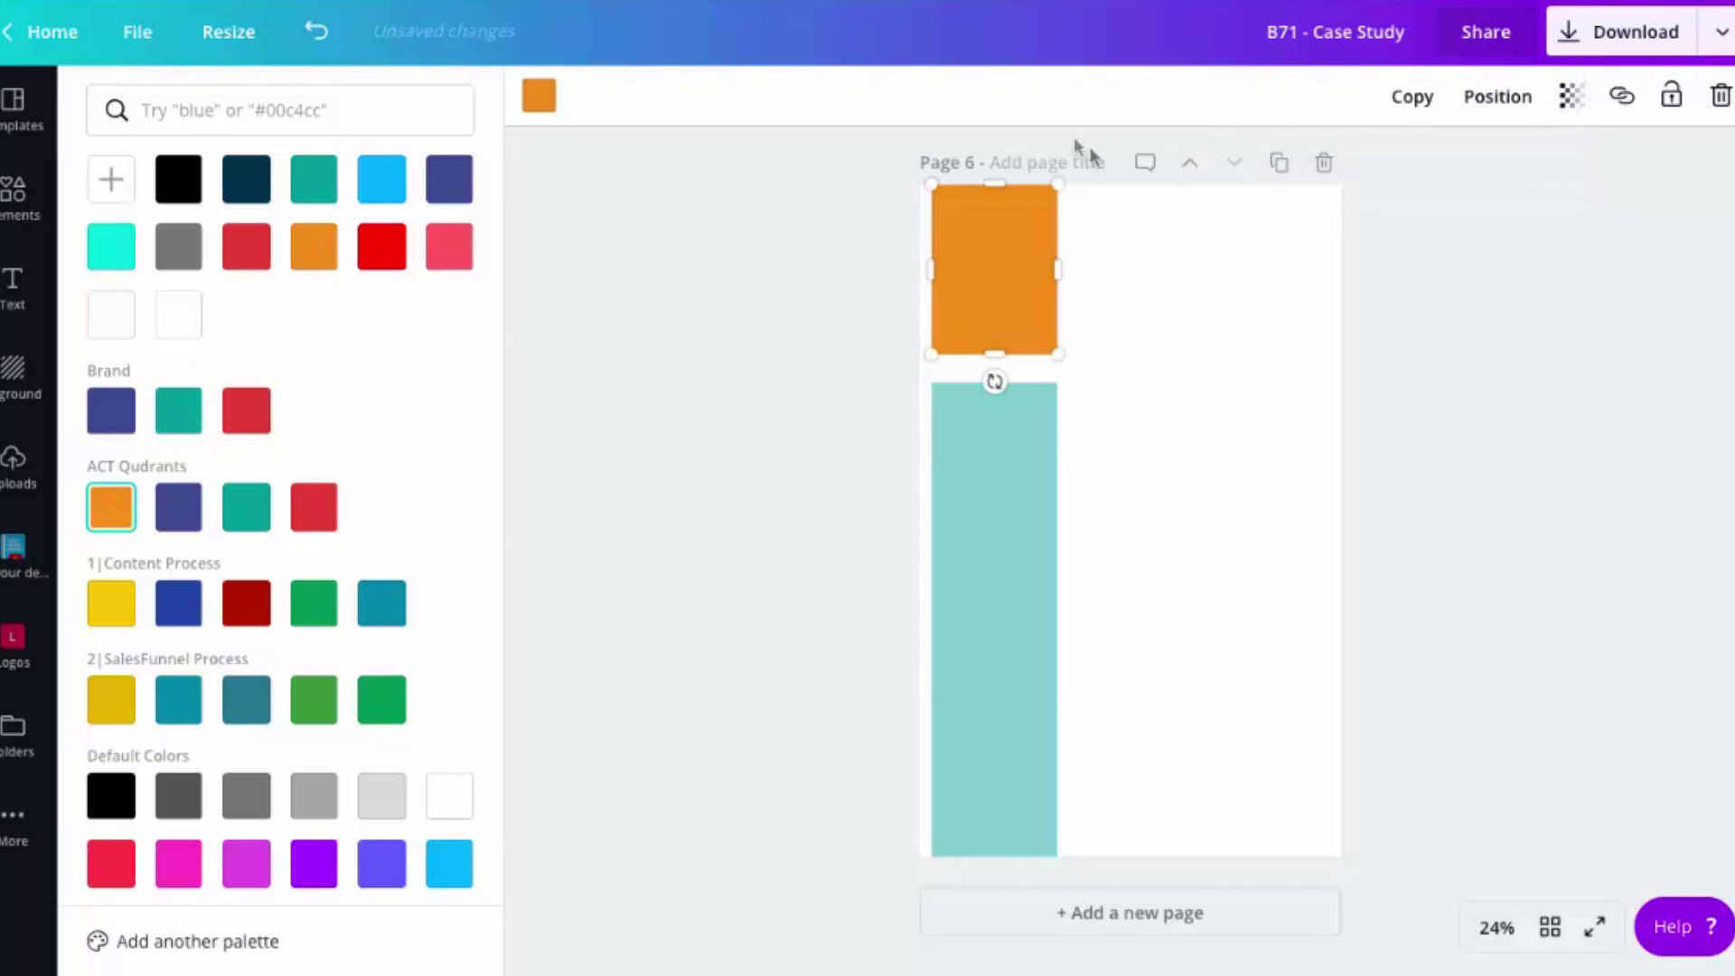
click(1584, 105)
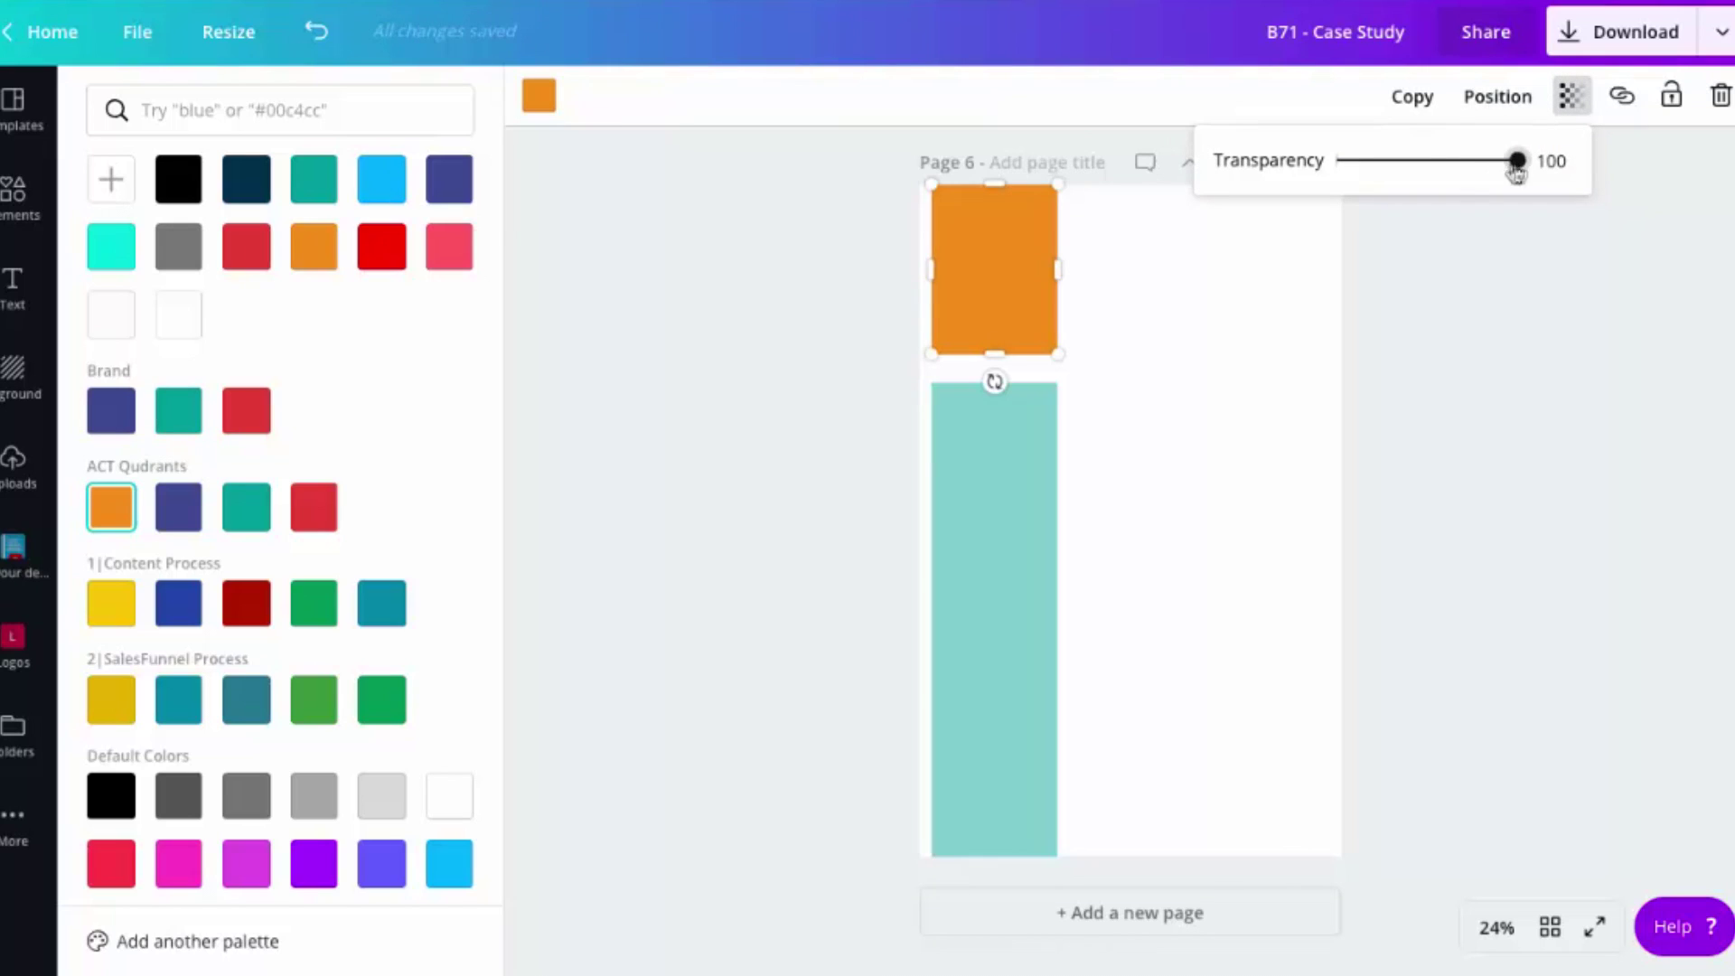
mouse_move(1515, 162)
mouse_down()
mouse_move(1385, 185)
mouse_move(1428, 188)
mouse_up()
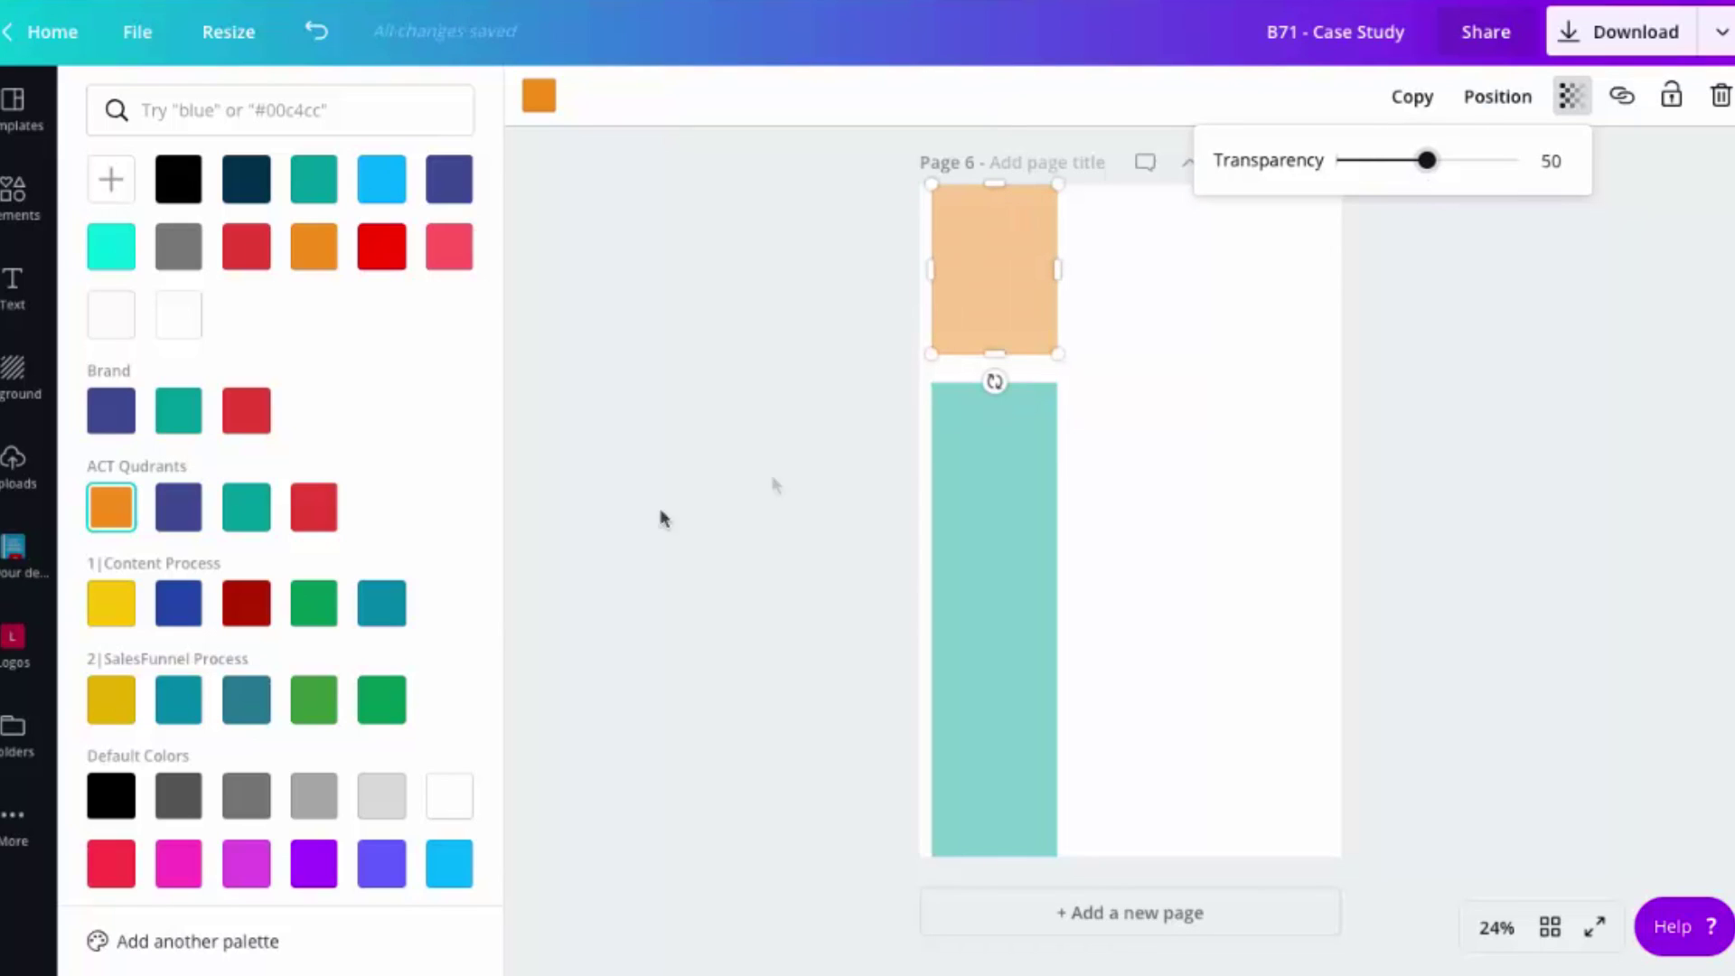
click(625, 490)
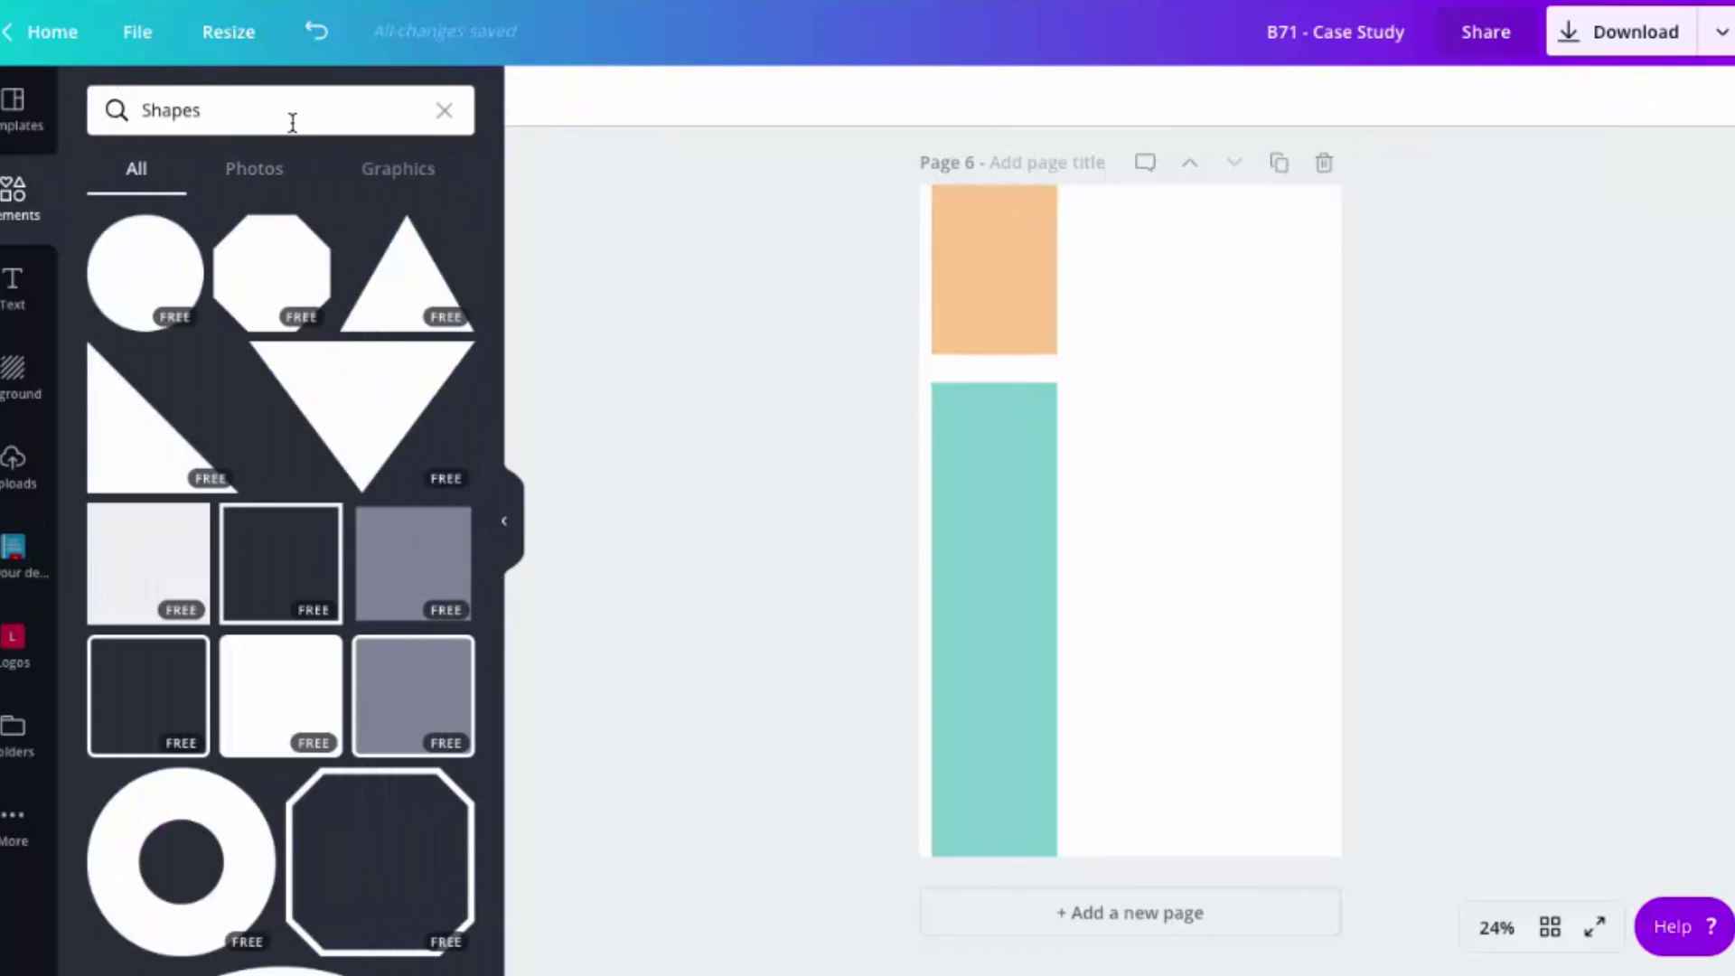
Step: Search the elements for 'research' and filter the results to Graphics
click(444, 108)
click(444, 111)
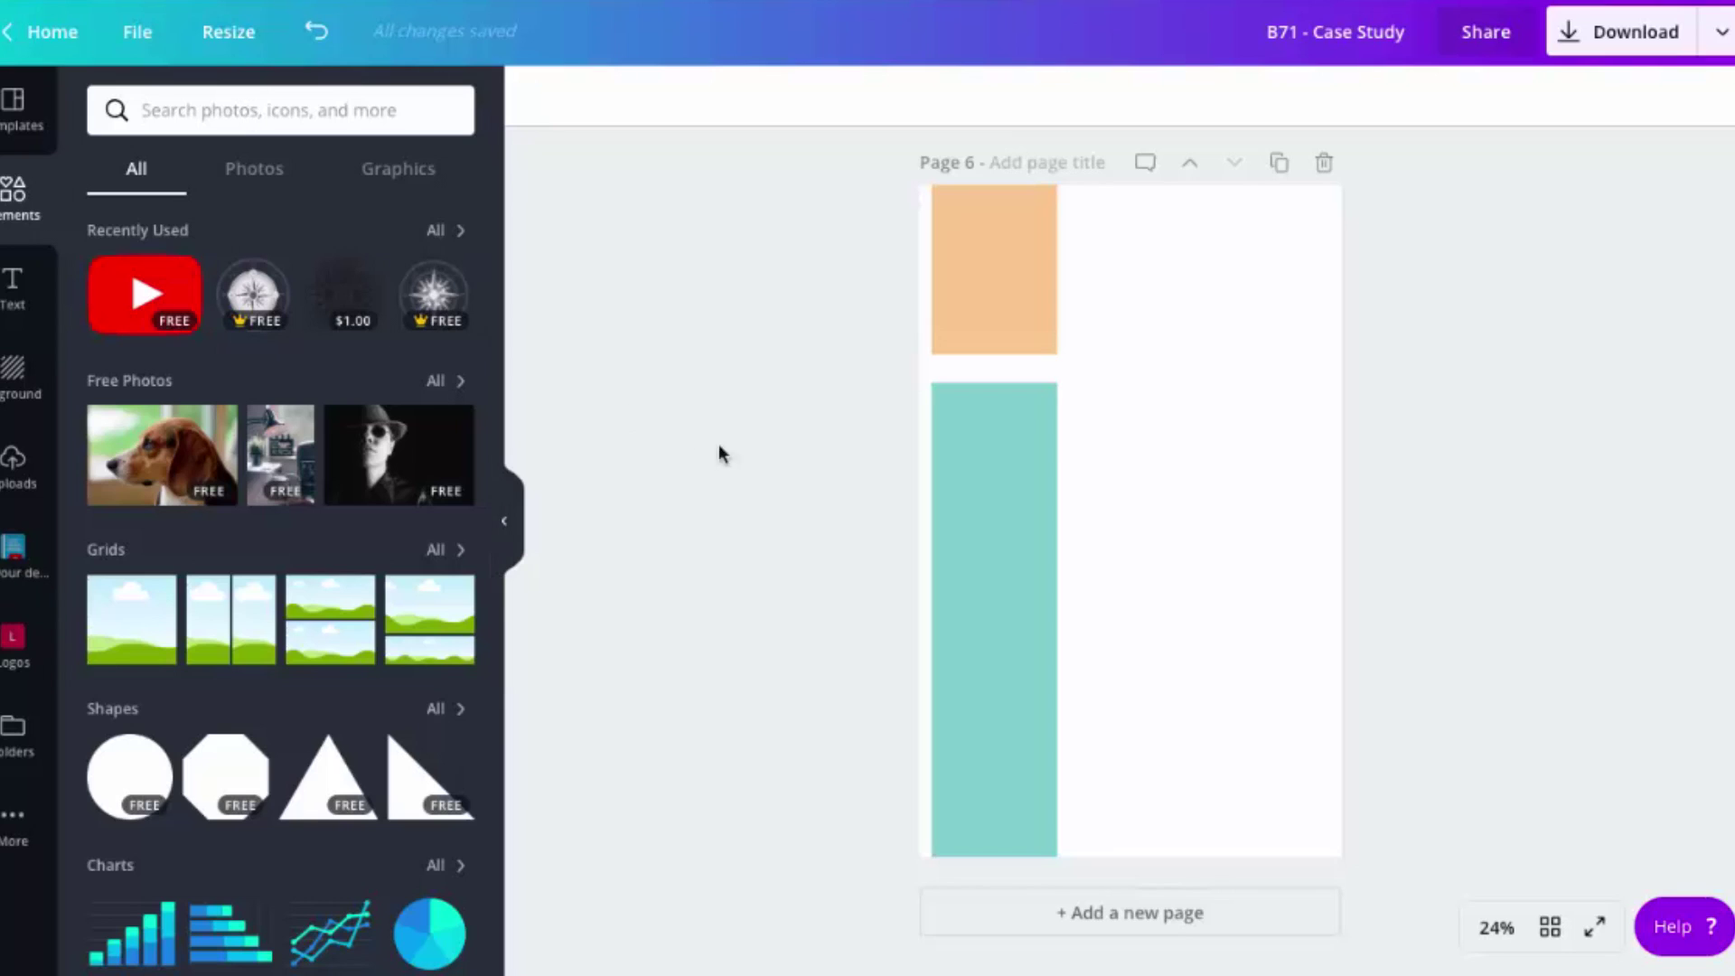
text(research)
key(Return)
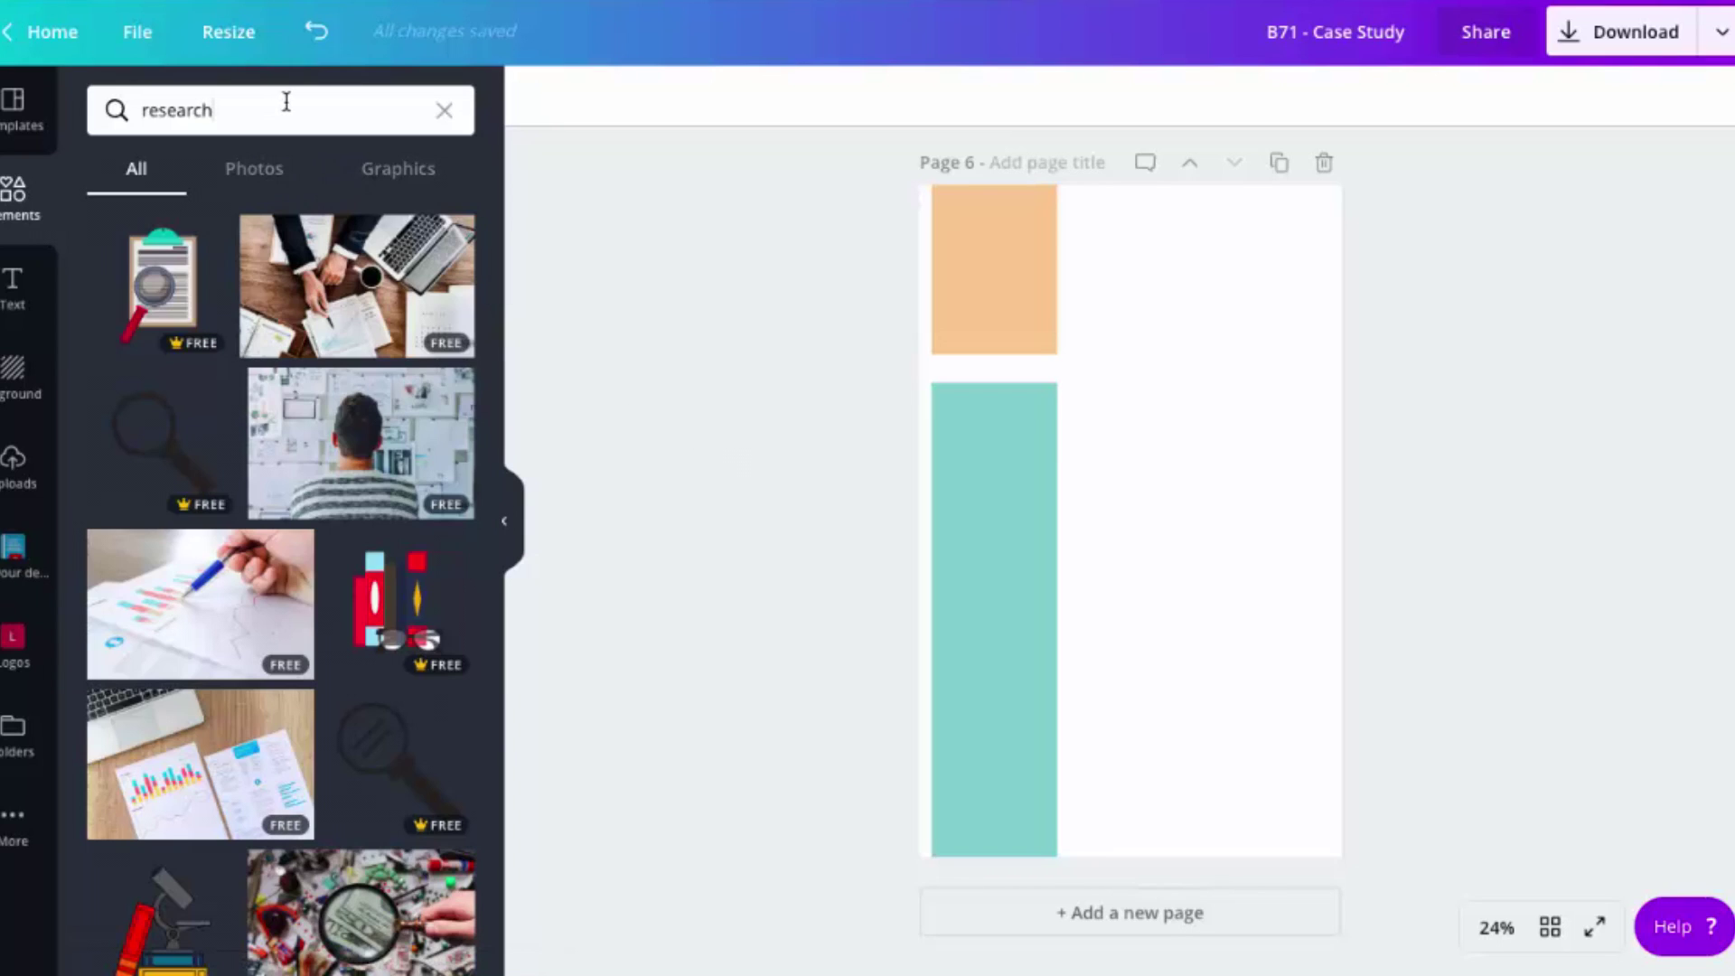
click(398, 169)
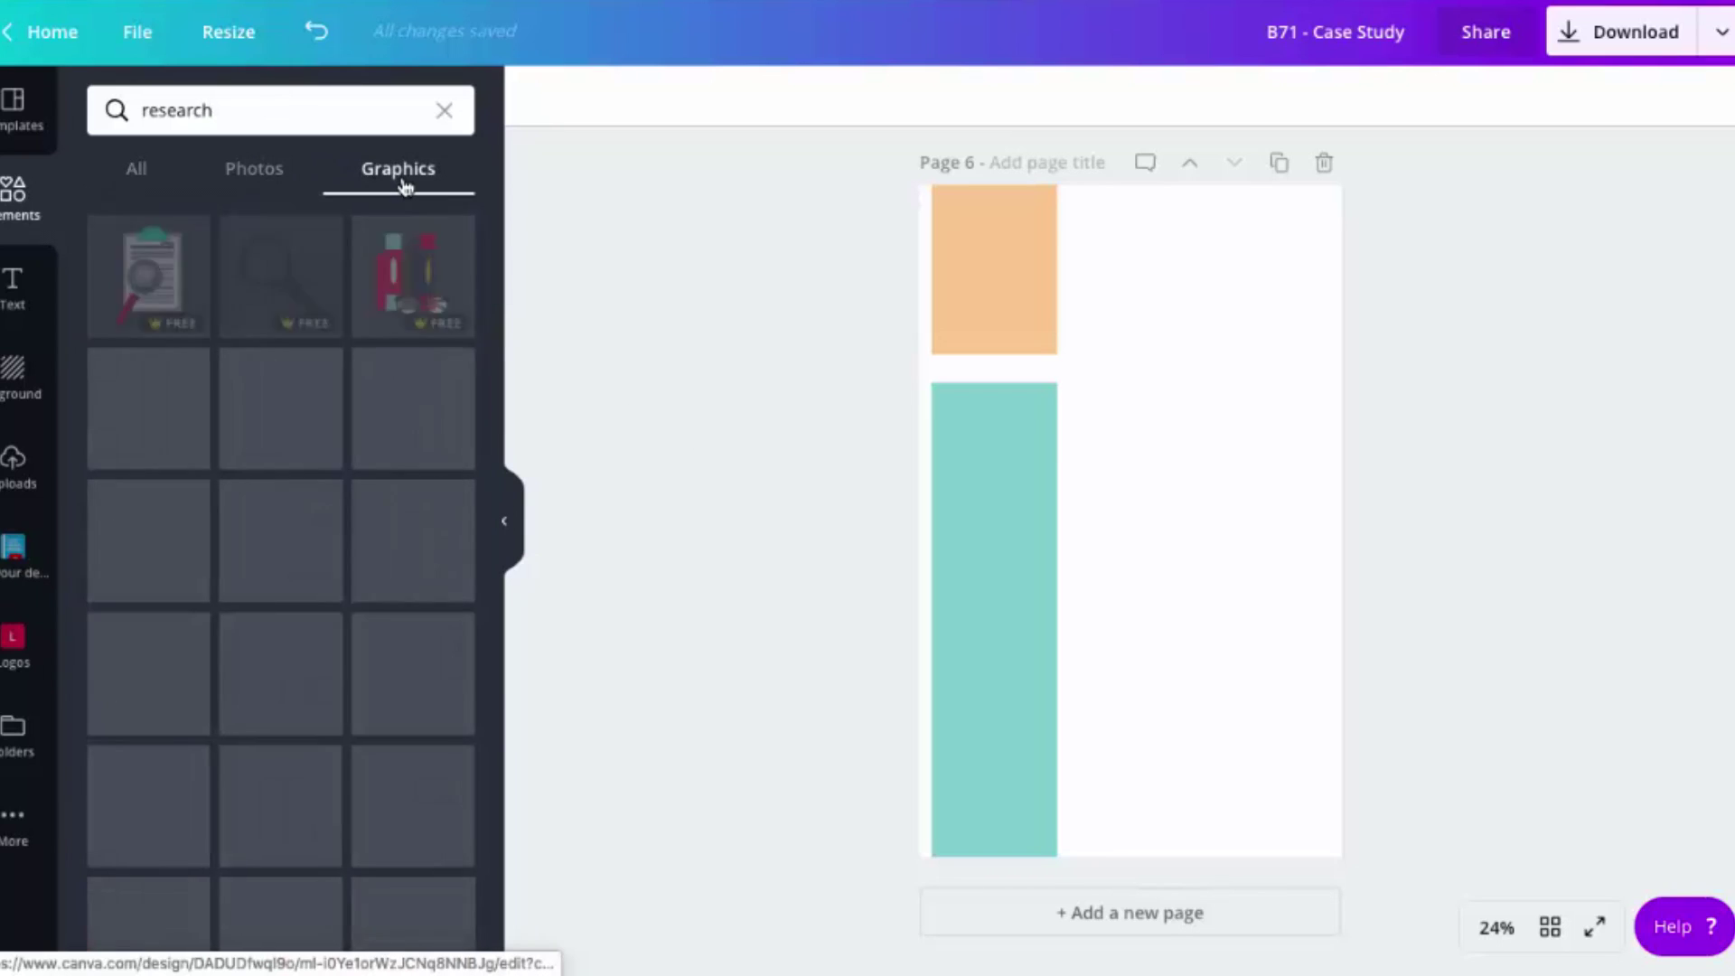
scroll(258, 498, down, 3)
scroll(258, 500, down, 2)
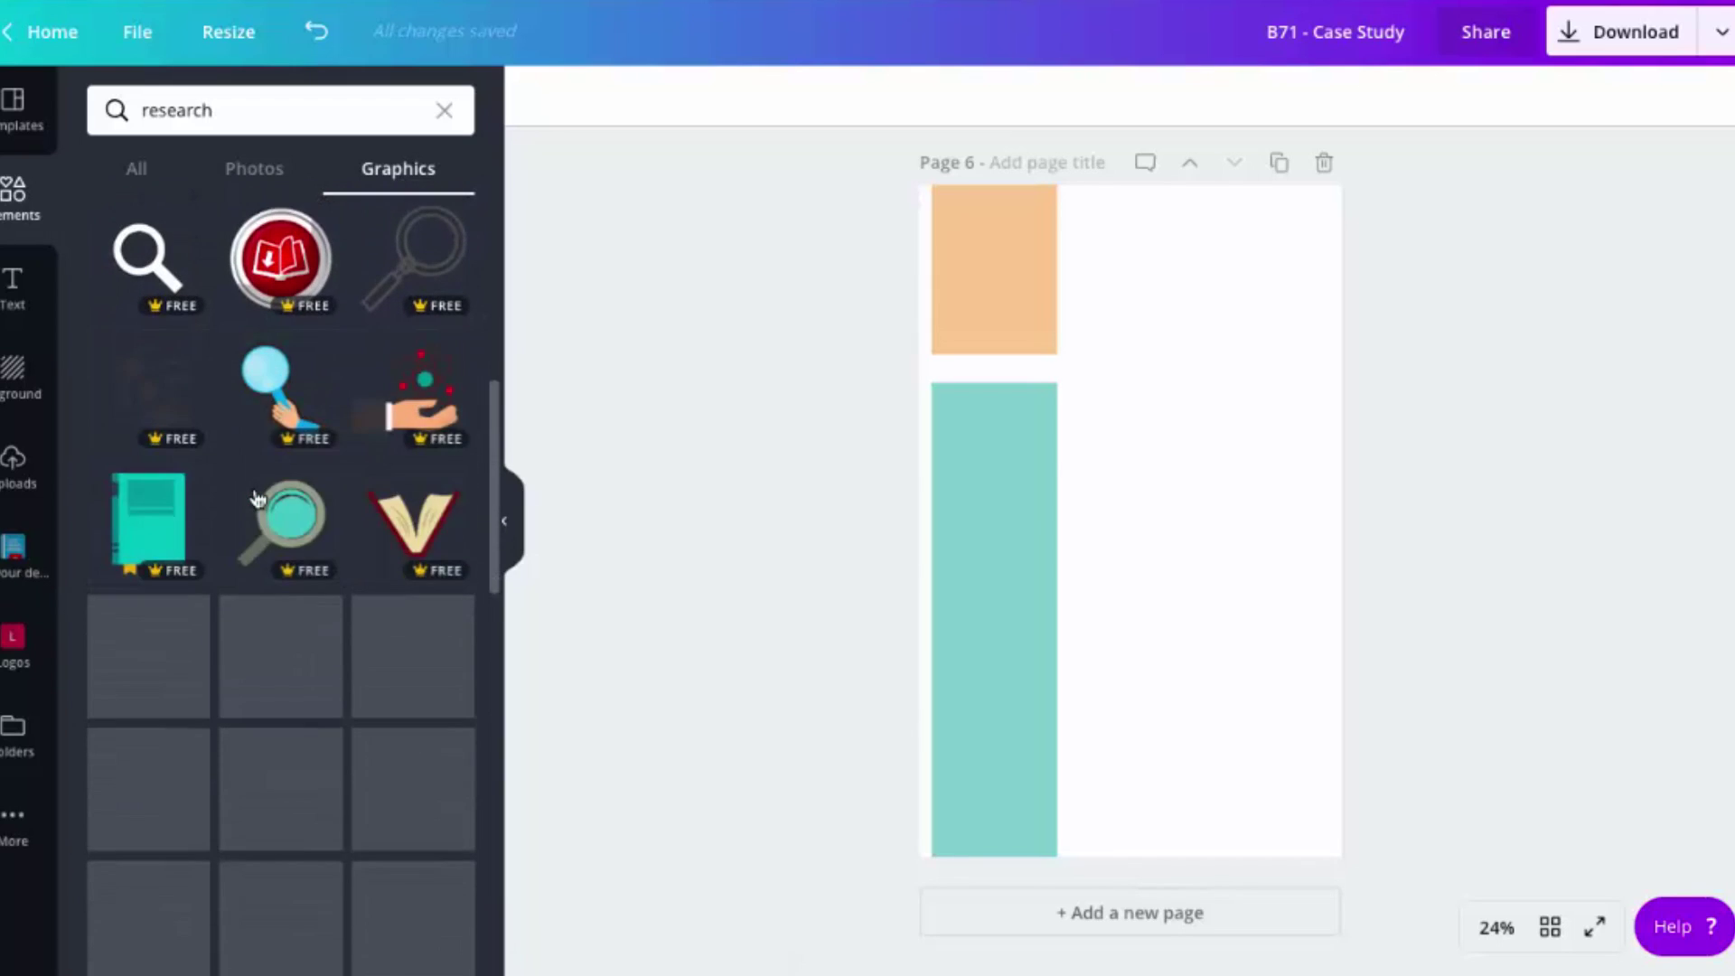
scroll(257, 498, down, 3)
scroll(258, 499, down, 2)
scroll(257, 499, down, 2)
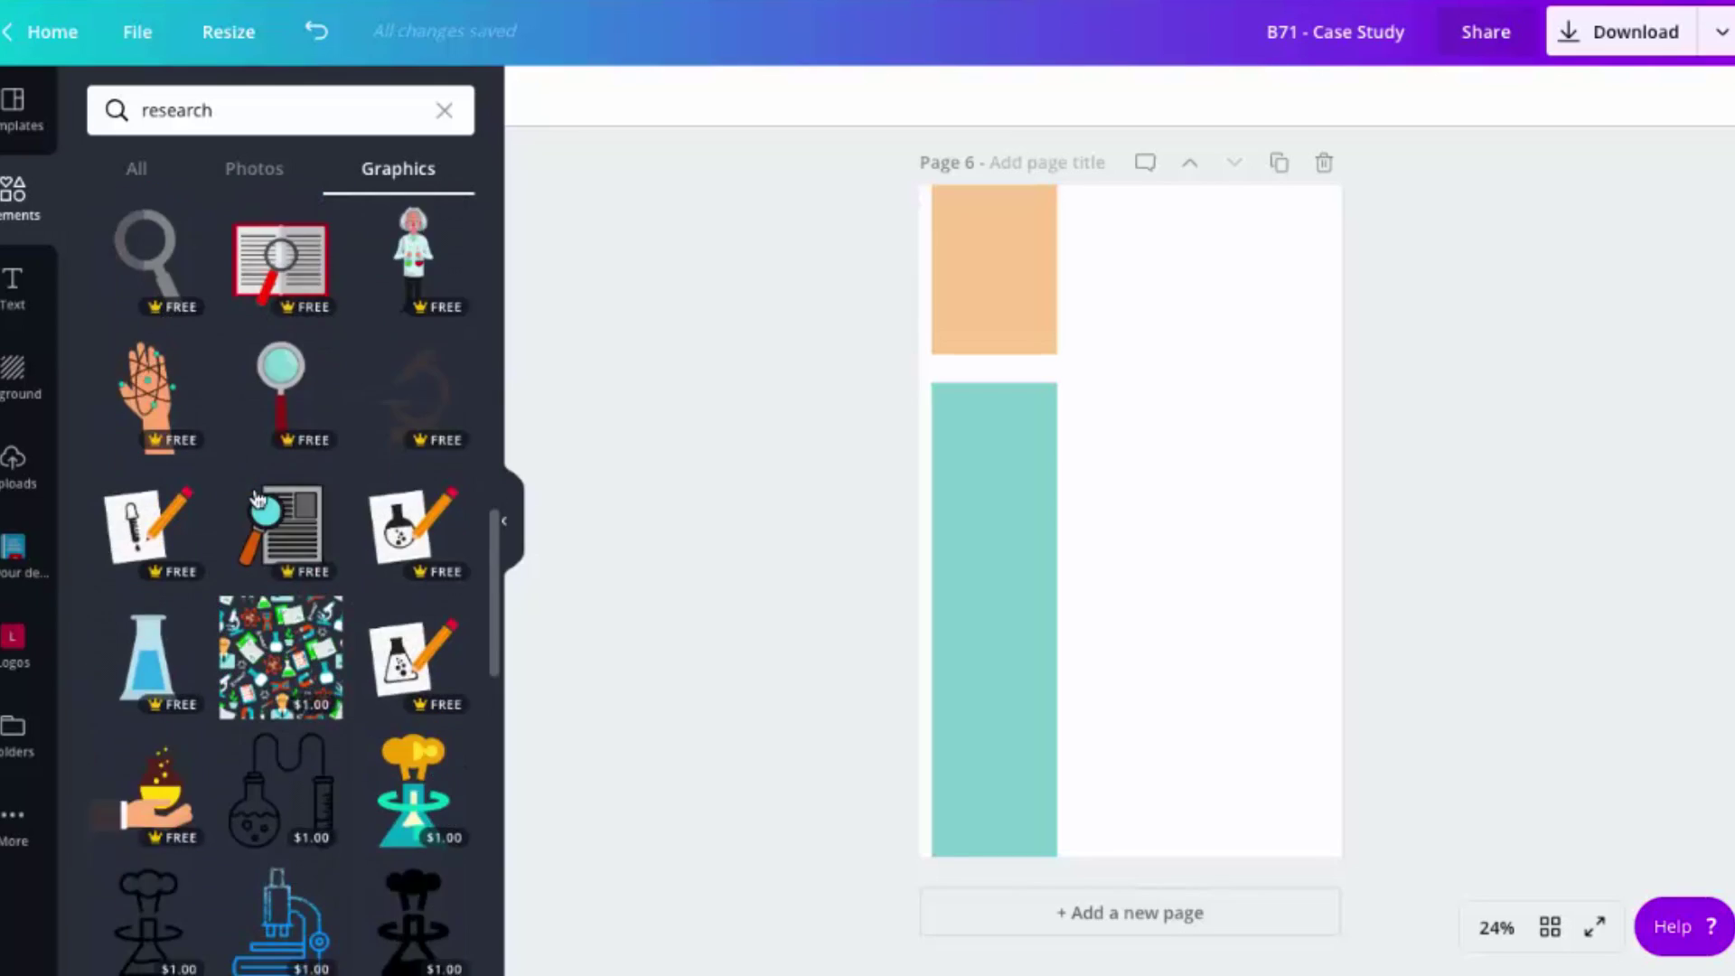
scroll(258, 498, down, 3)
scroll(257, 500, down, 2)
scroll(257, 499, up, 3)
scroll(257, 499, up, 2)
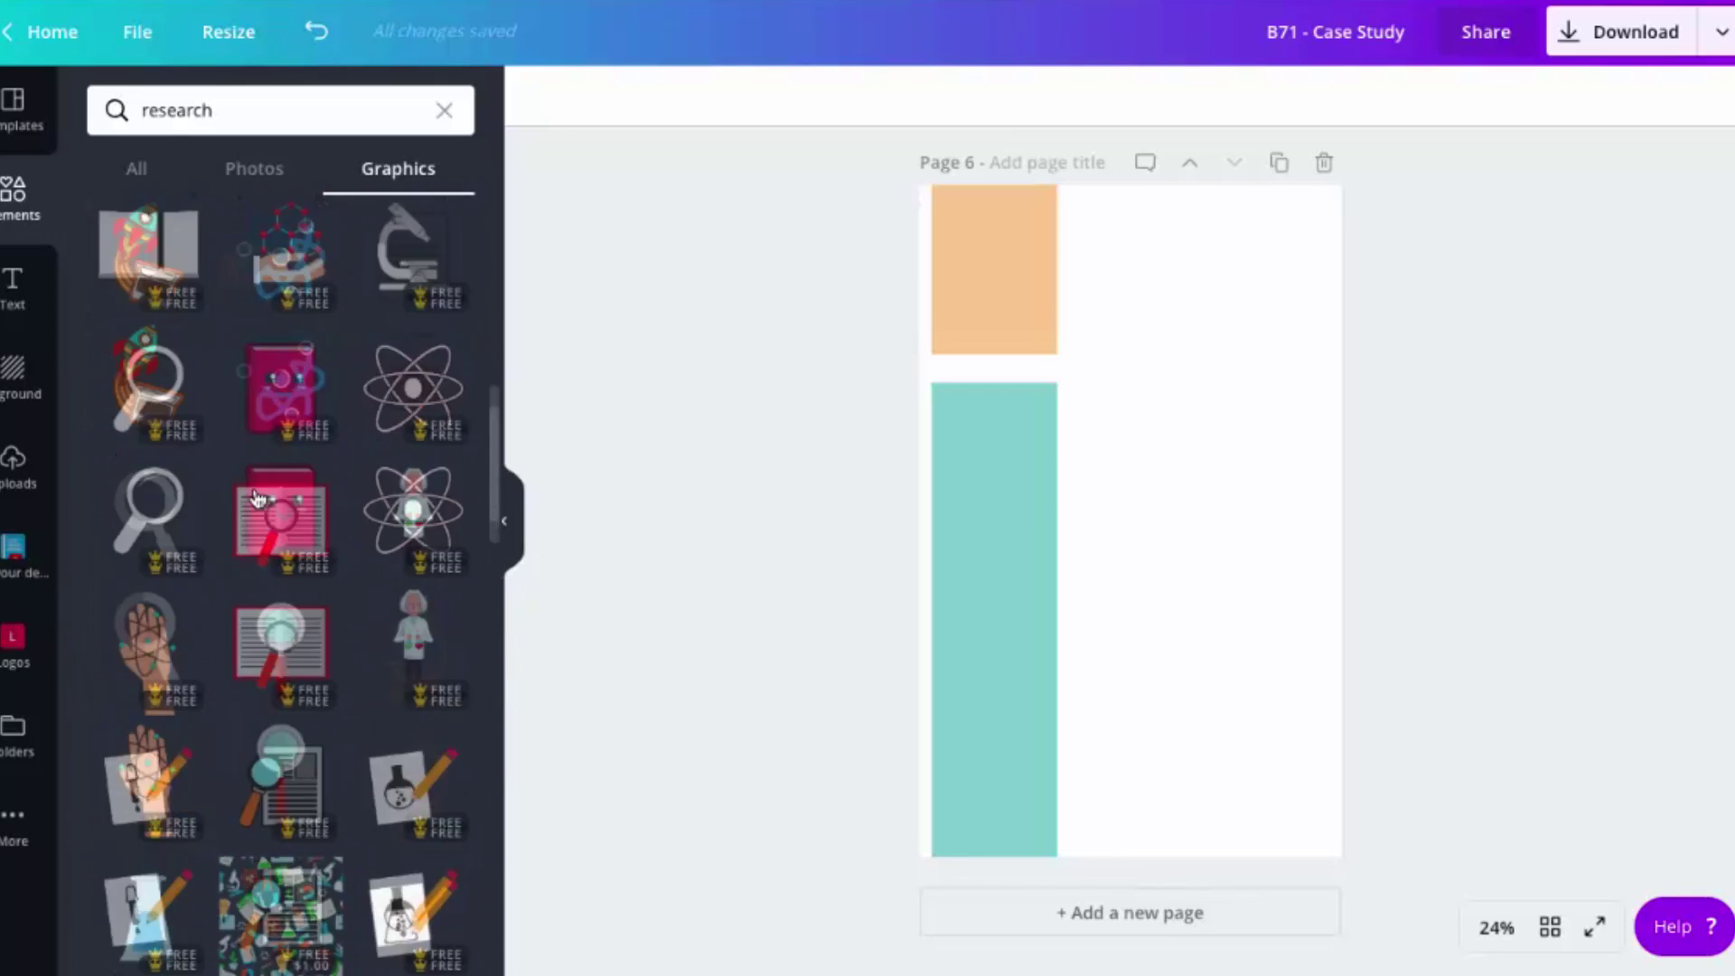
scroll(258, 499, up, 3)
scroll(257, 500, up, 1)
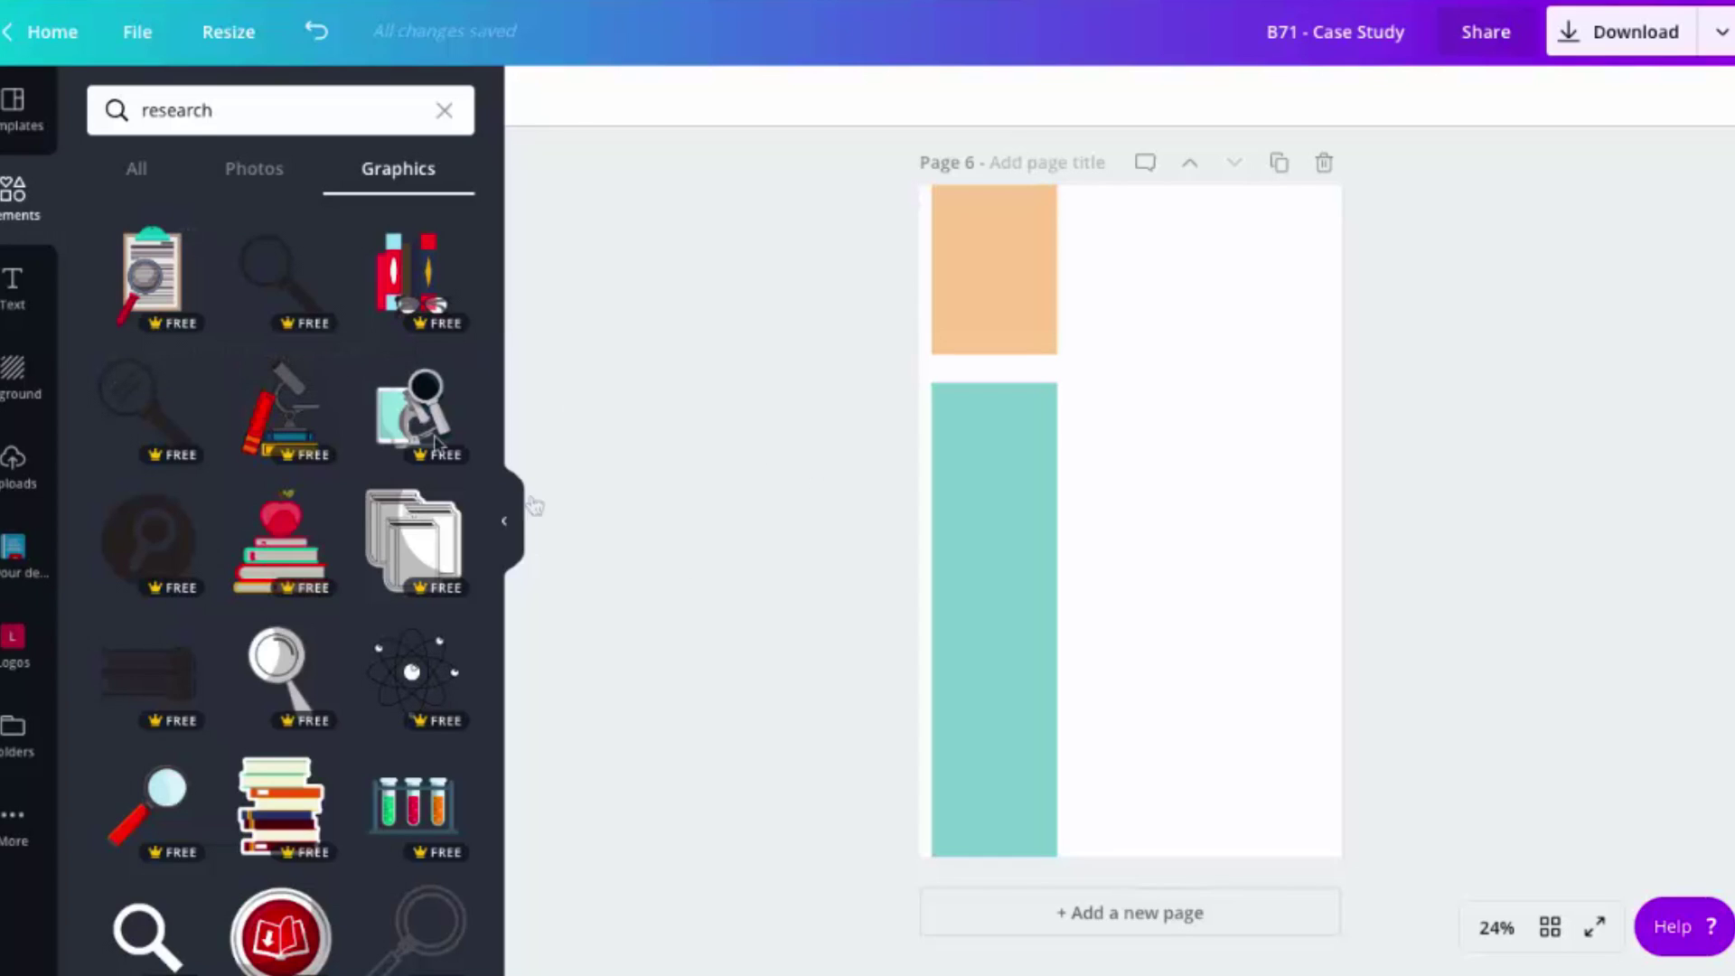
click(241, 98)
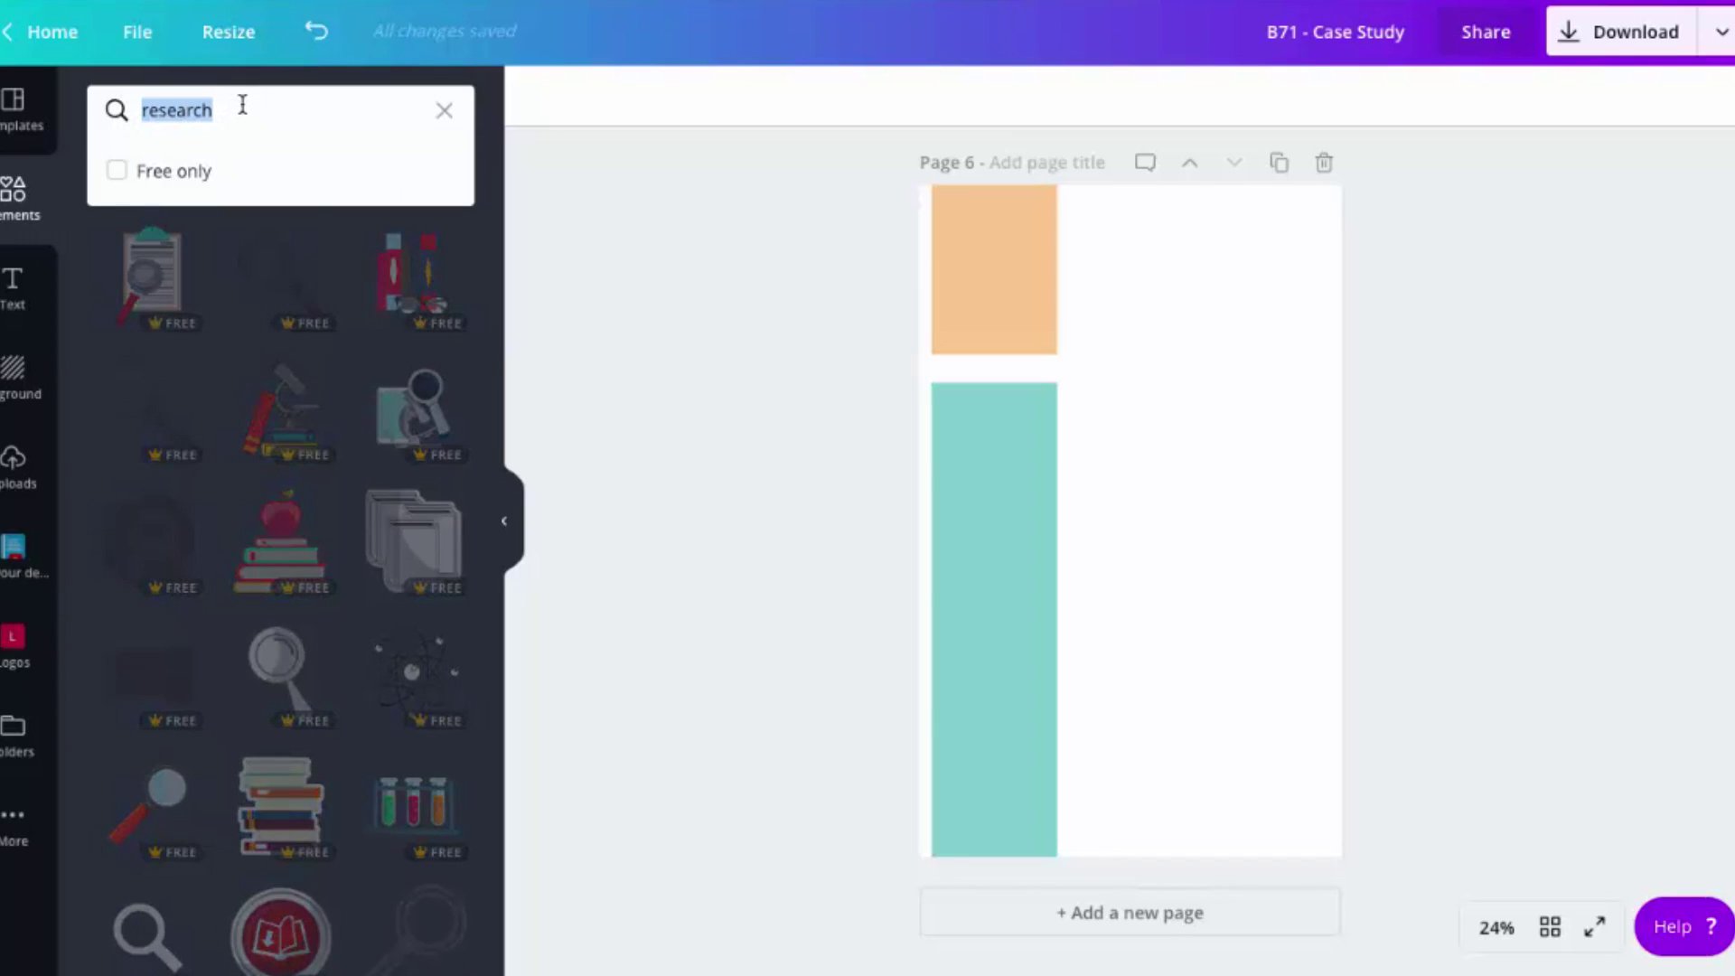
Step: Add a book graphic, make it white, and centre it small on the orange block
key(BackSpace)
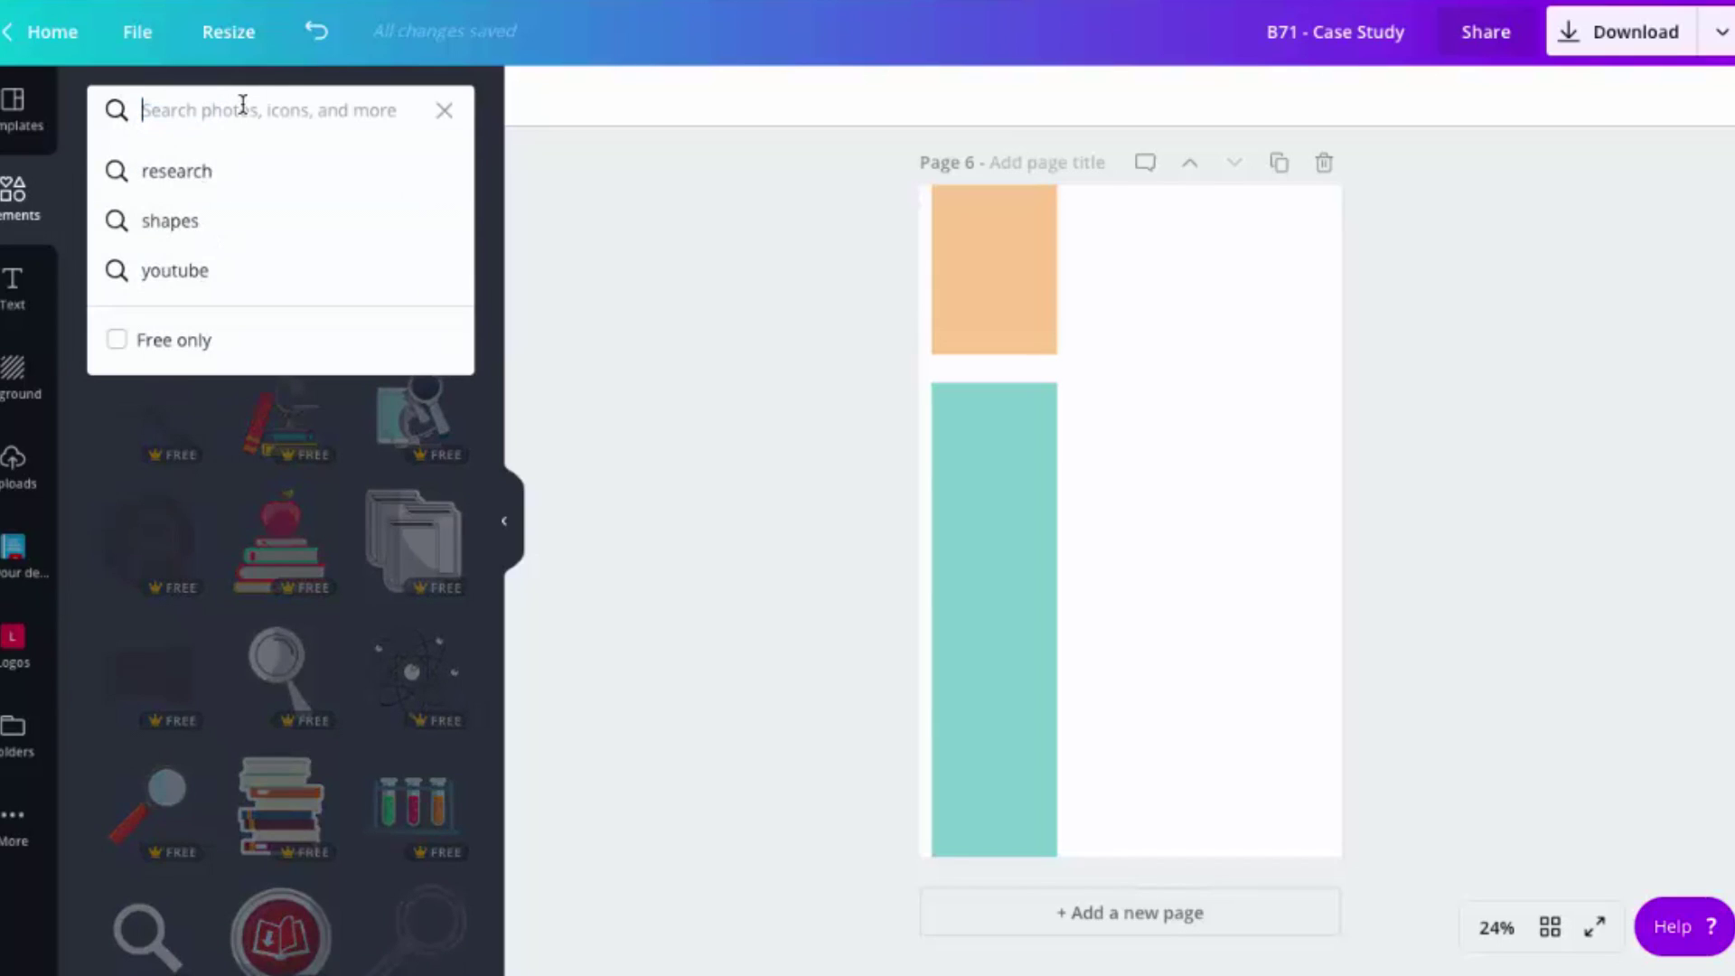
text(book)
key(Return)
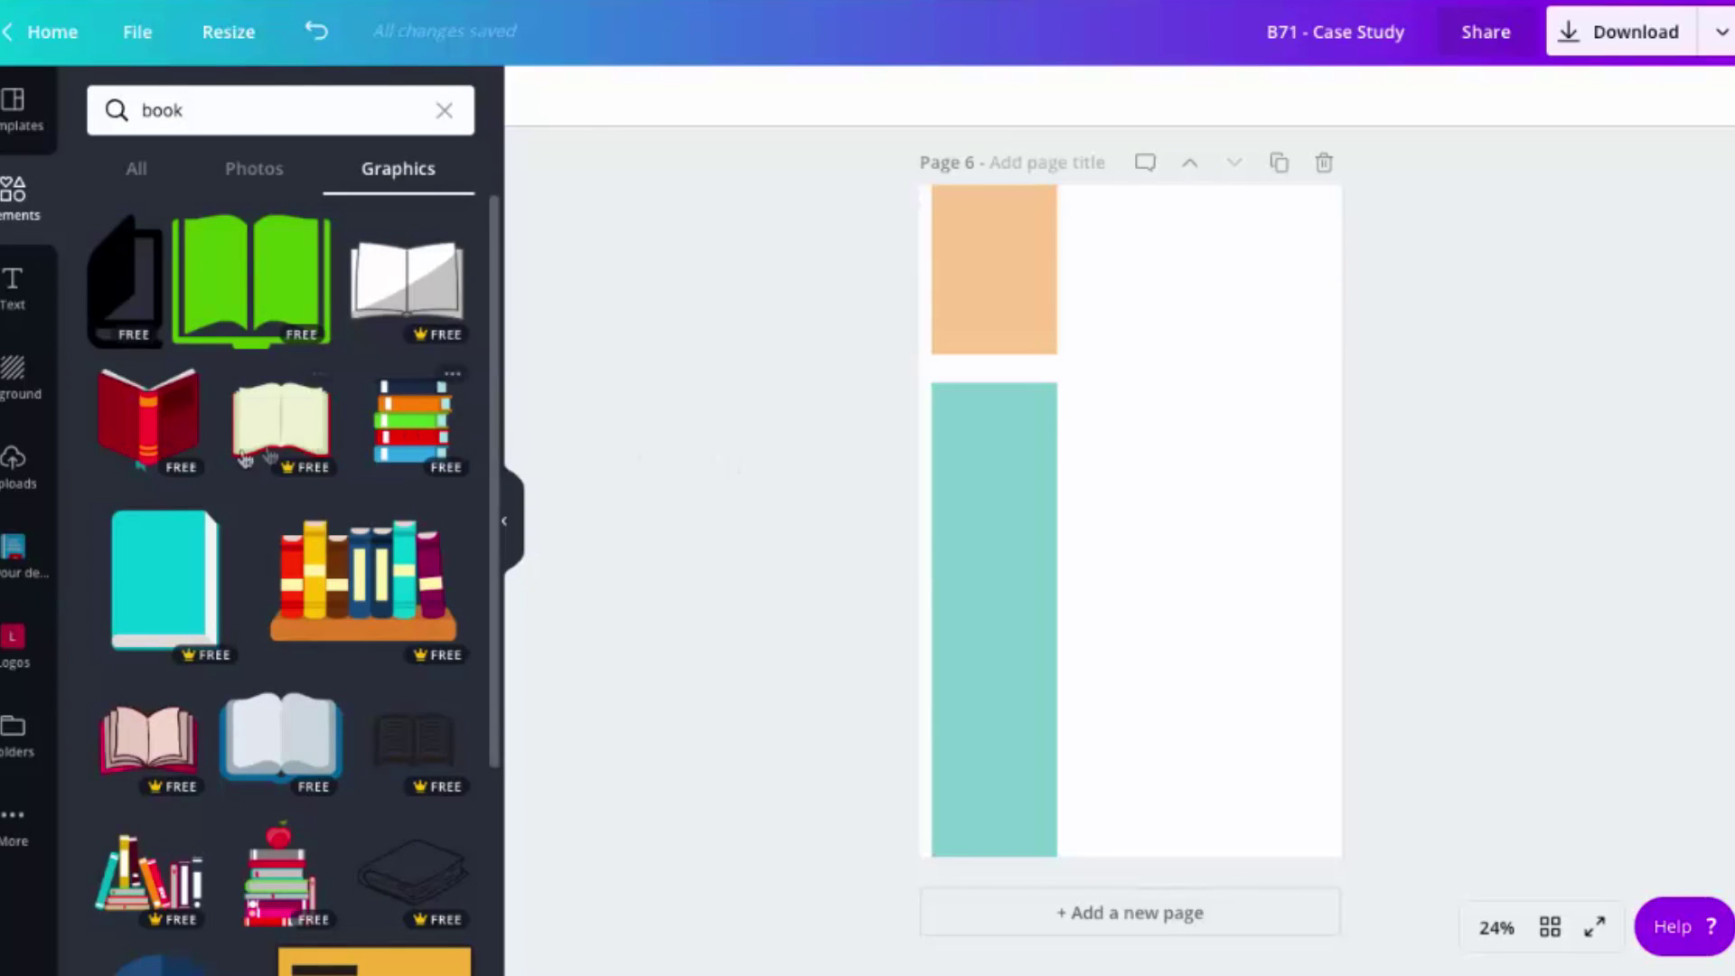
mouse_move(251, 278)
click(314, 289)
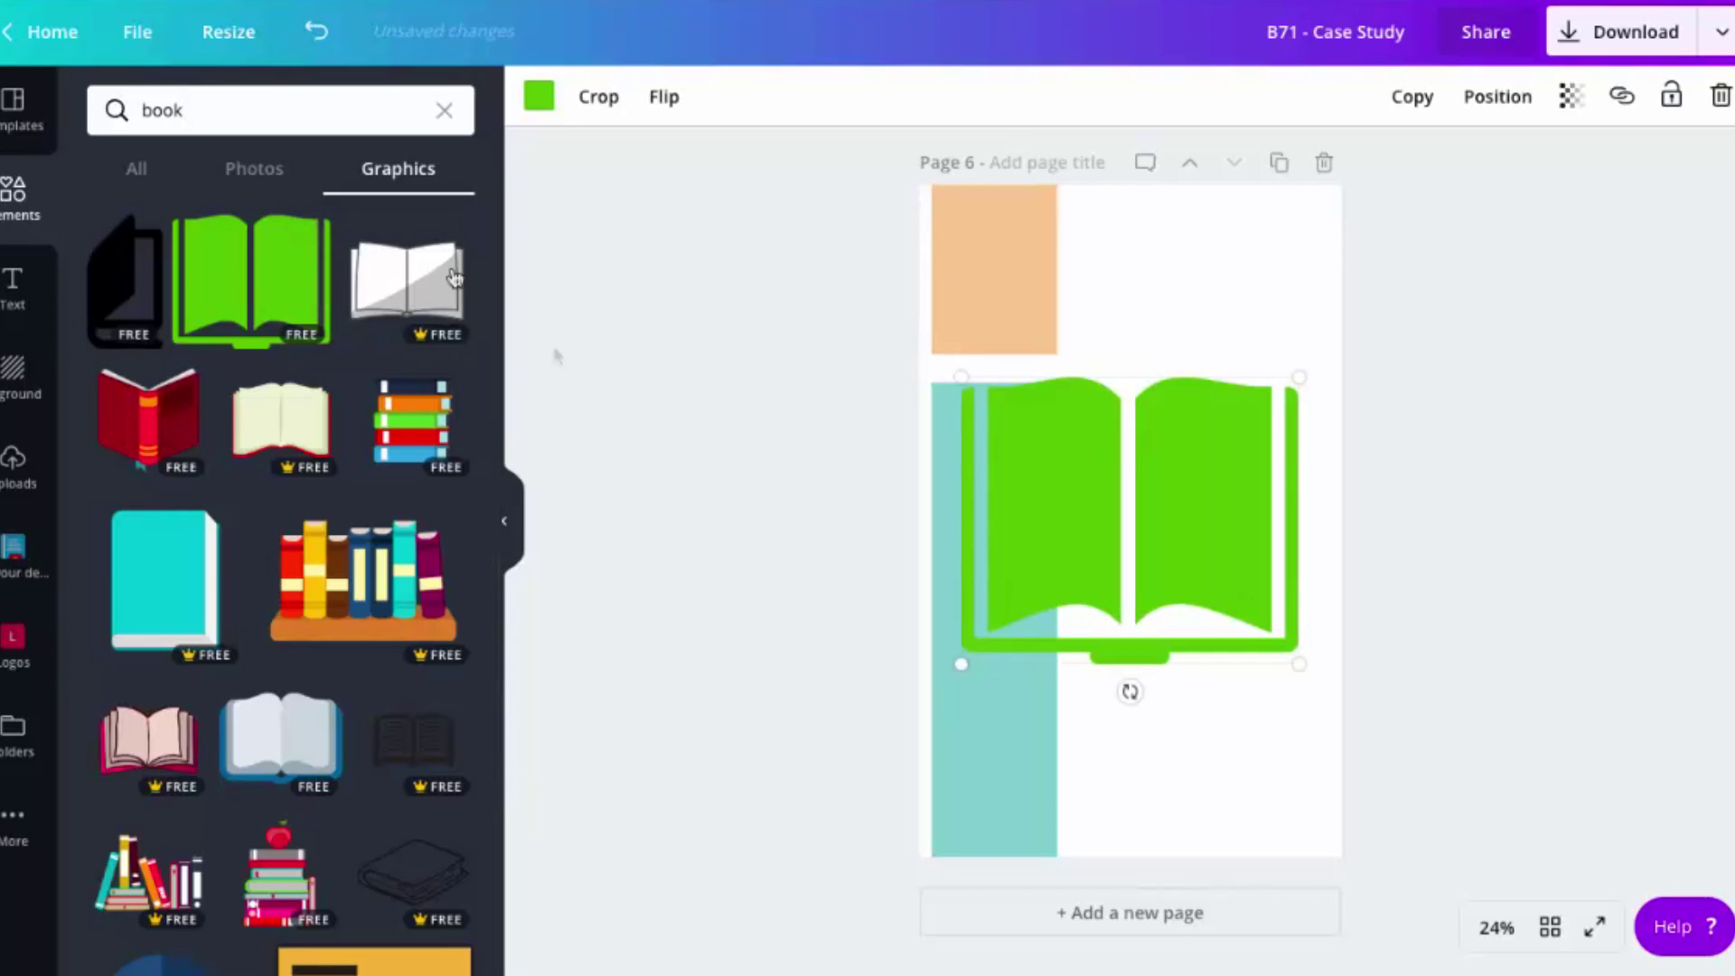
click(539, 102)
click(177, 315)
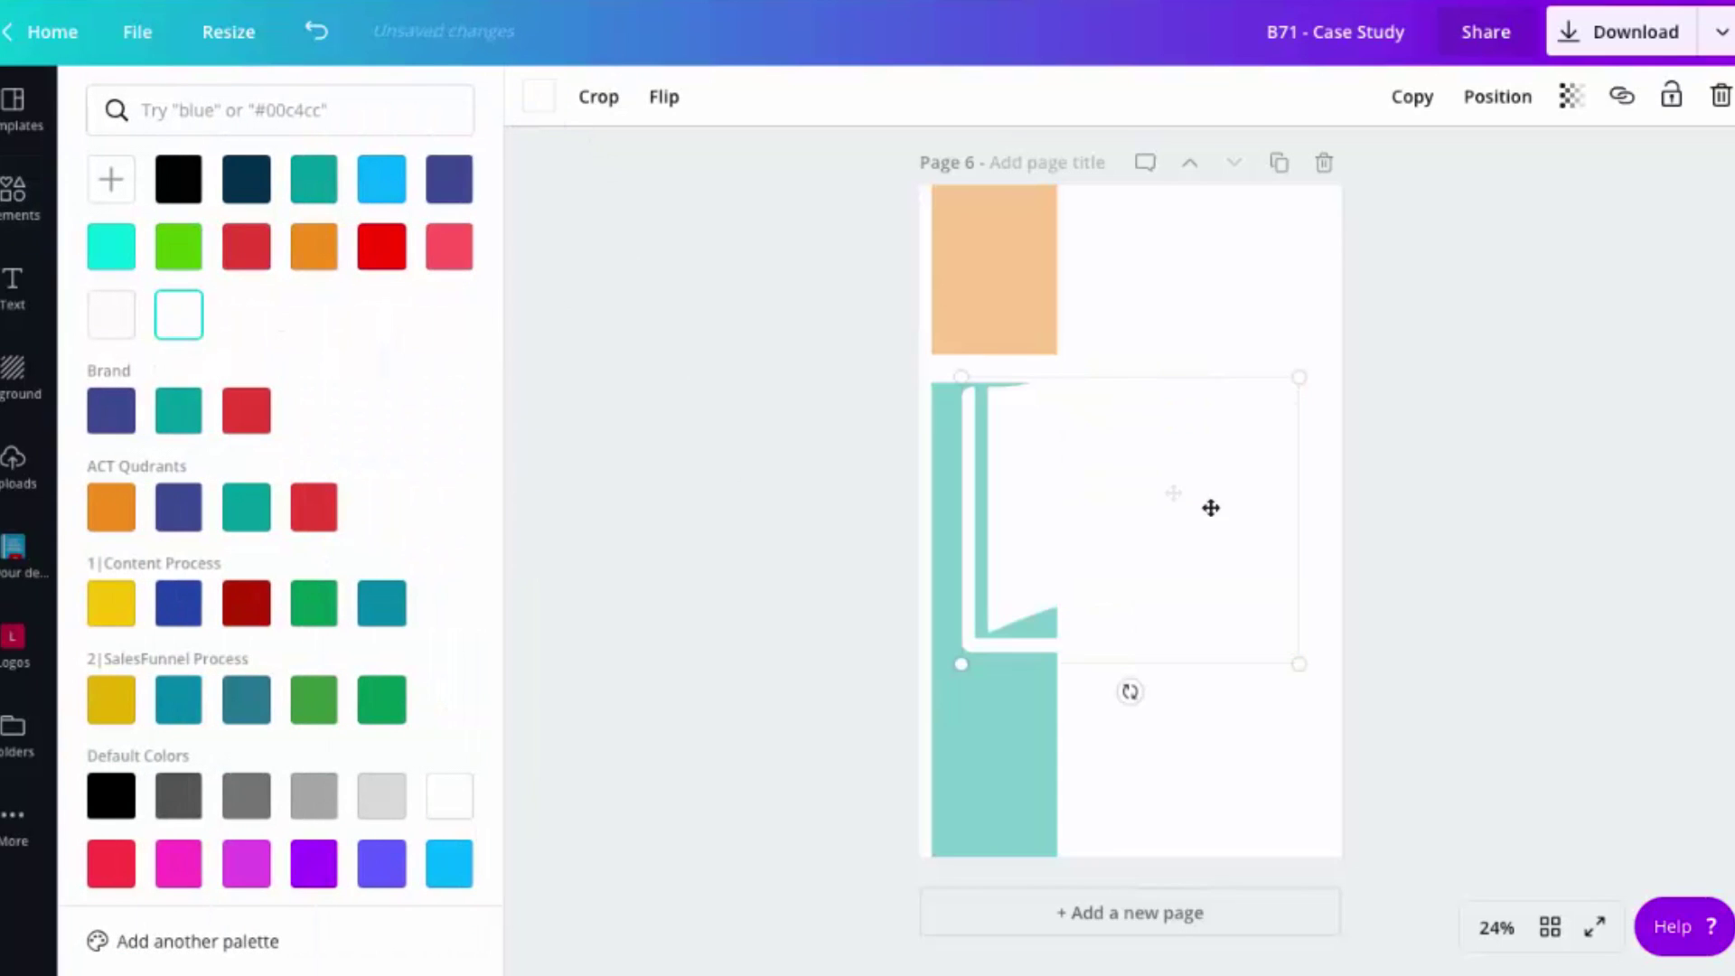
drag(1297, 667, 1047, 465)
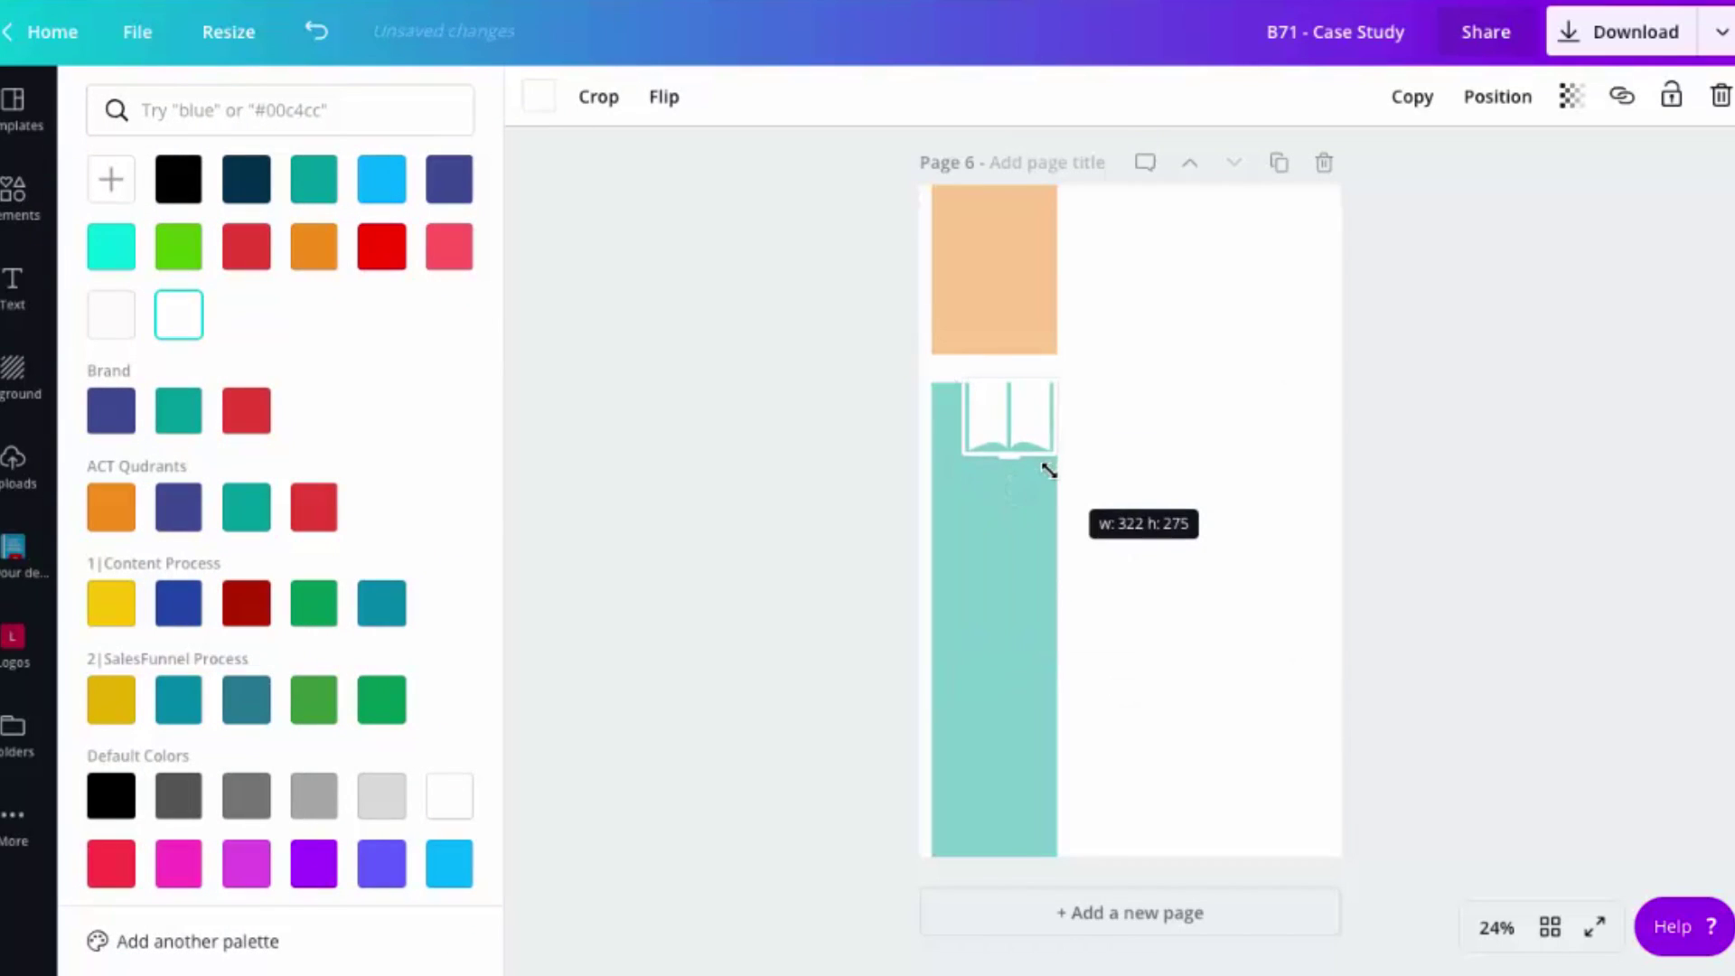
mouse_move(1015, 428)
mouse_down()
mouse_move(1004, 236)
mouse_move(1001, 253)
mouse_up()
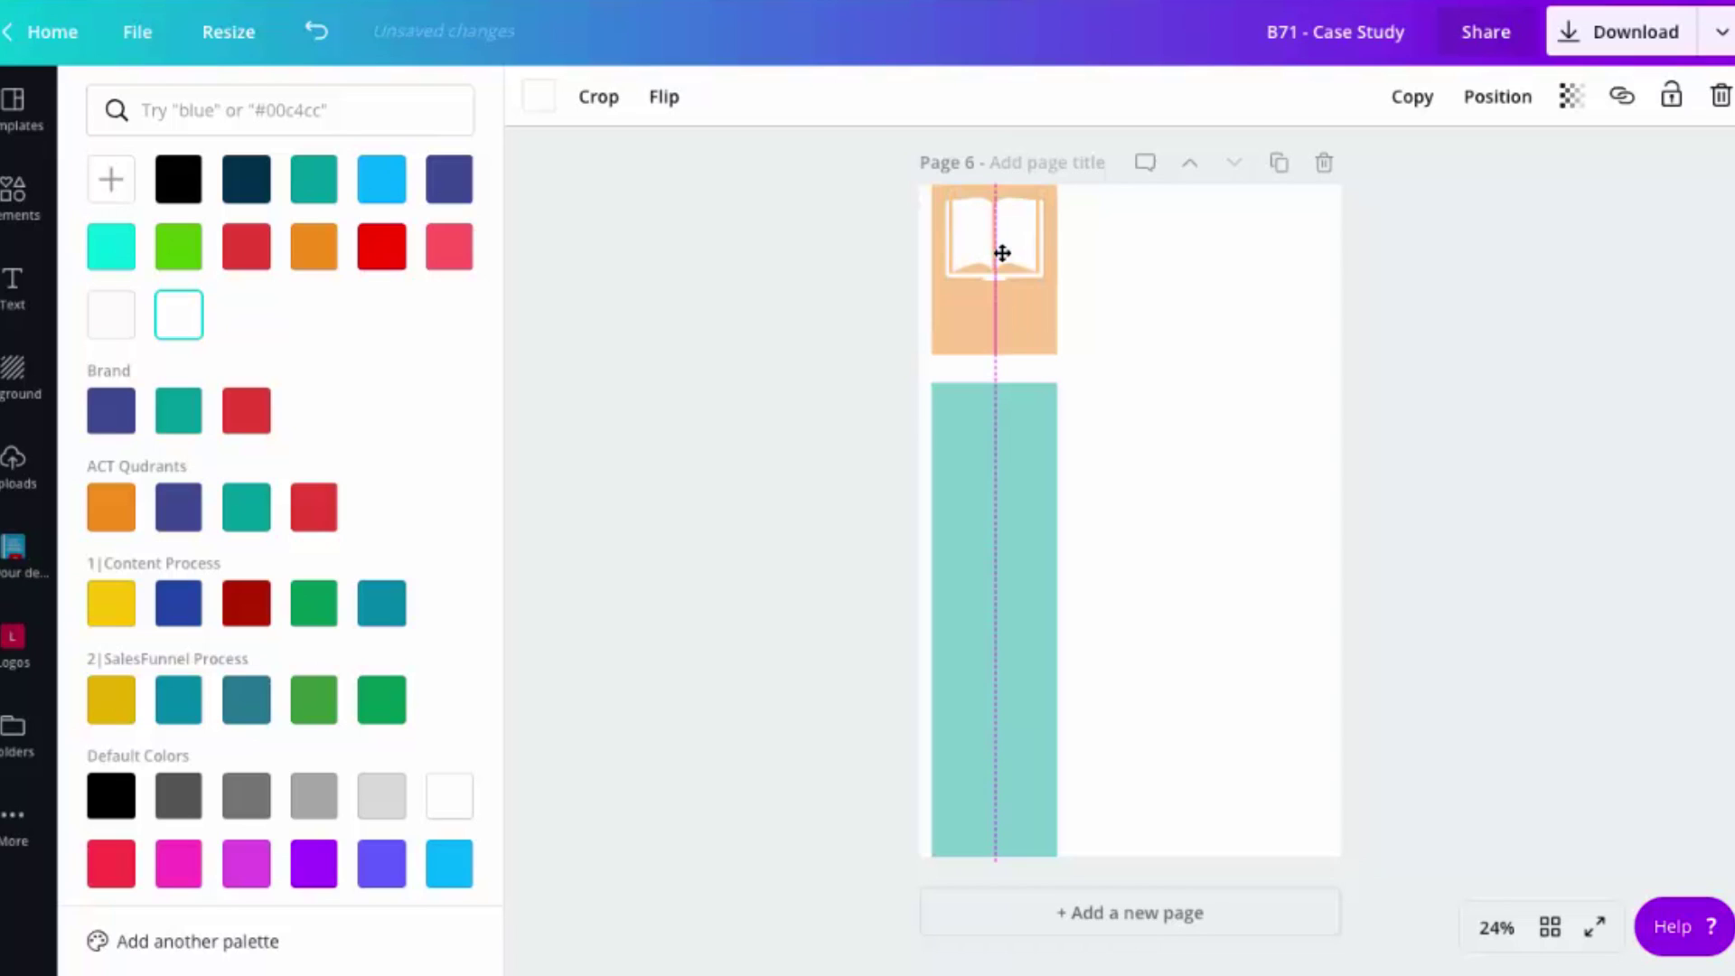
click(842, 413)
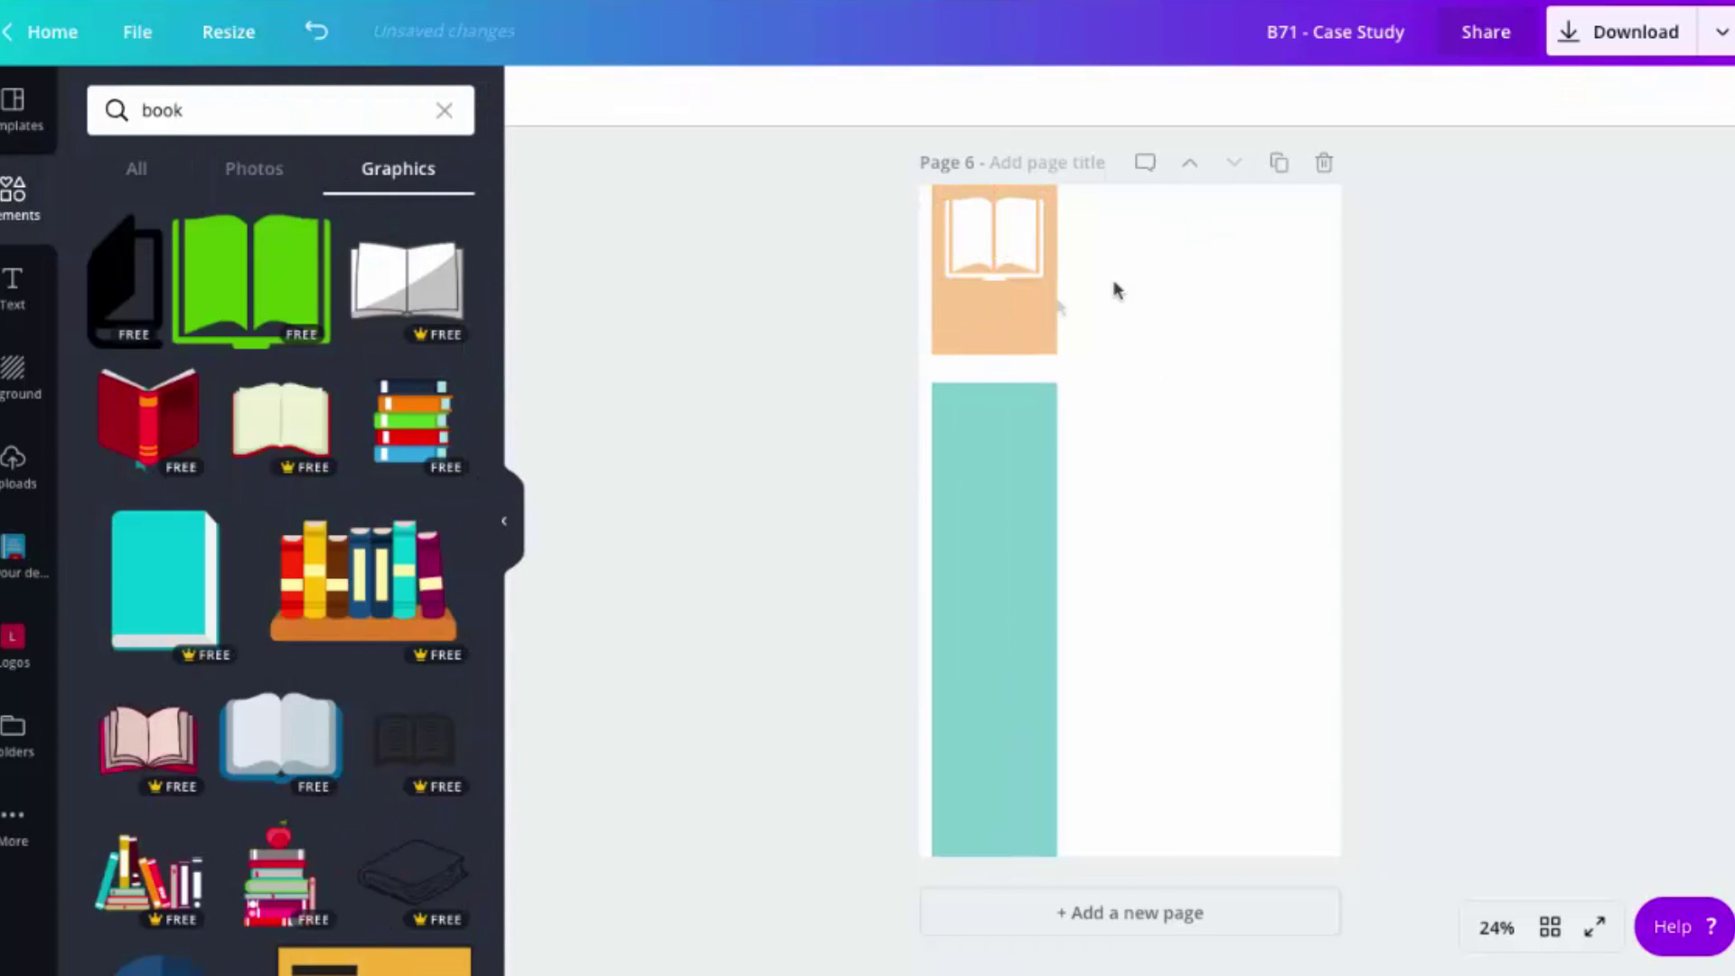
click(14, 286)
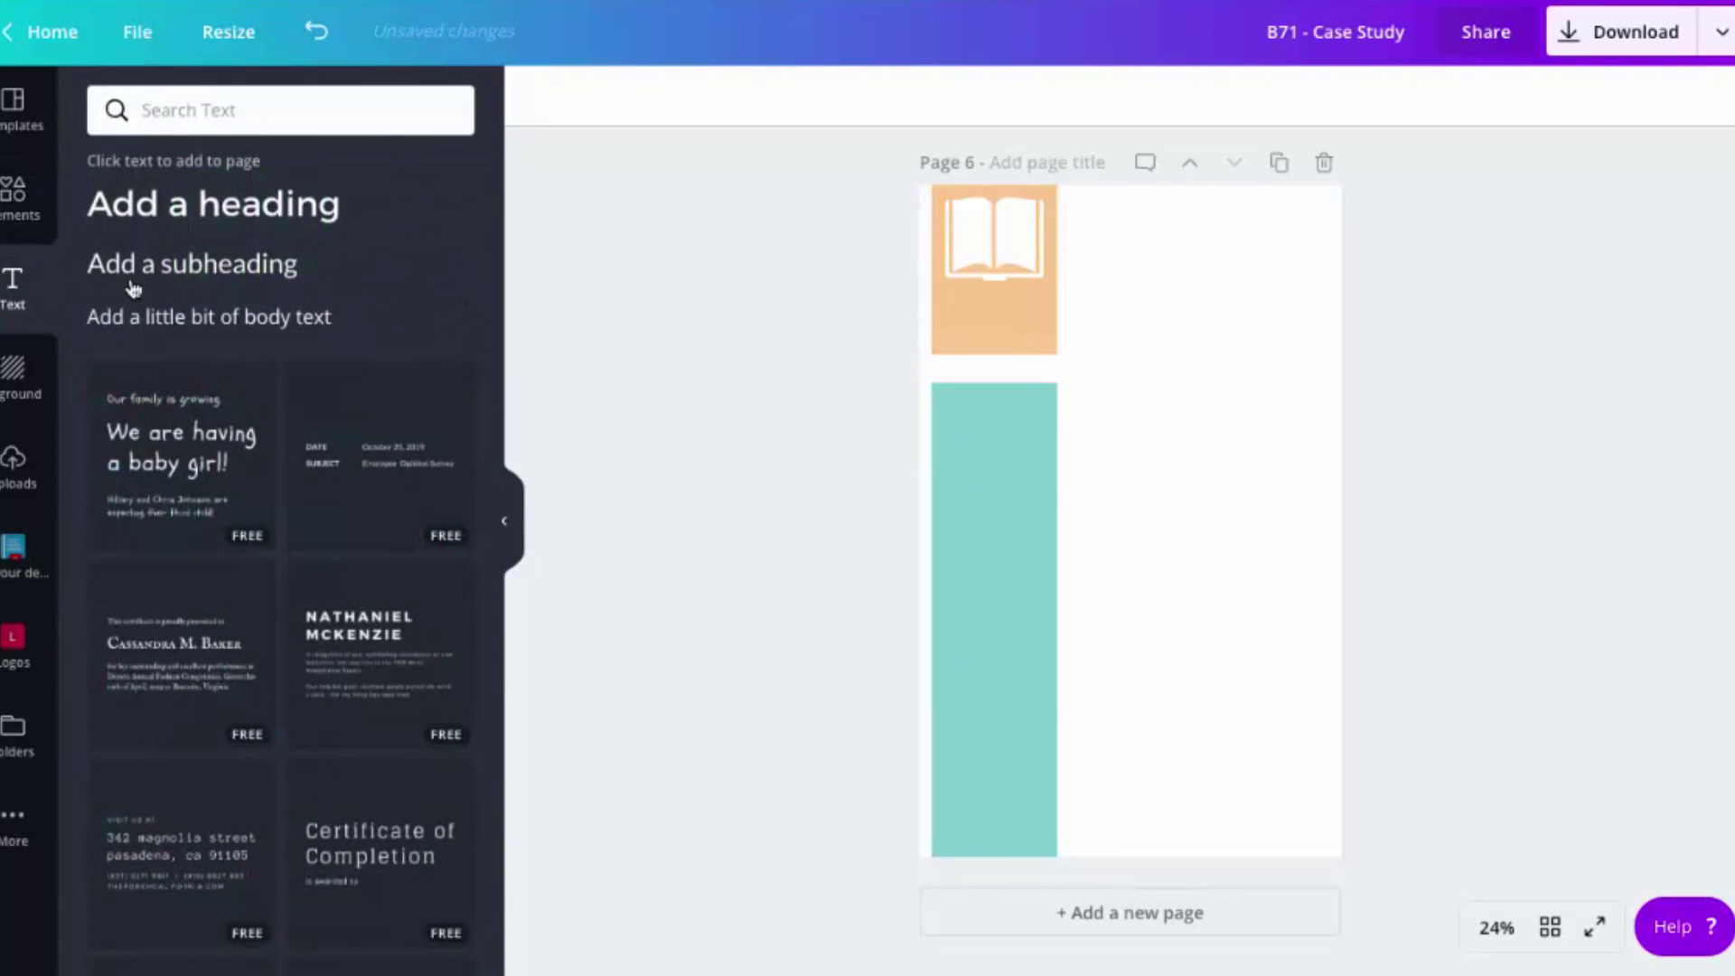
Step: Add an enlarged body-text box beside the orange block with extra blank lines
click(223, 324)
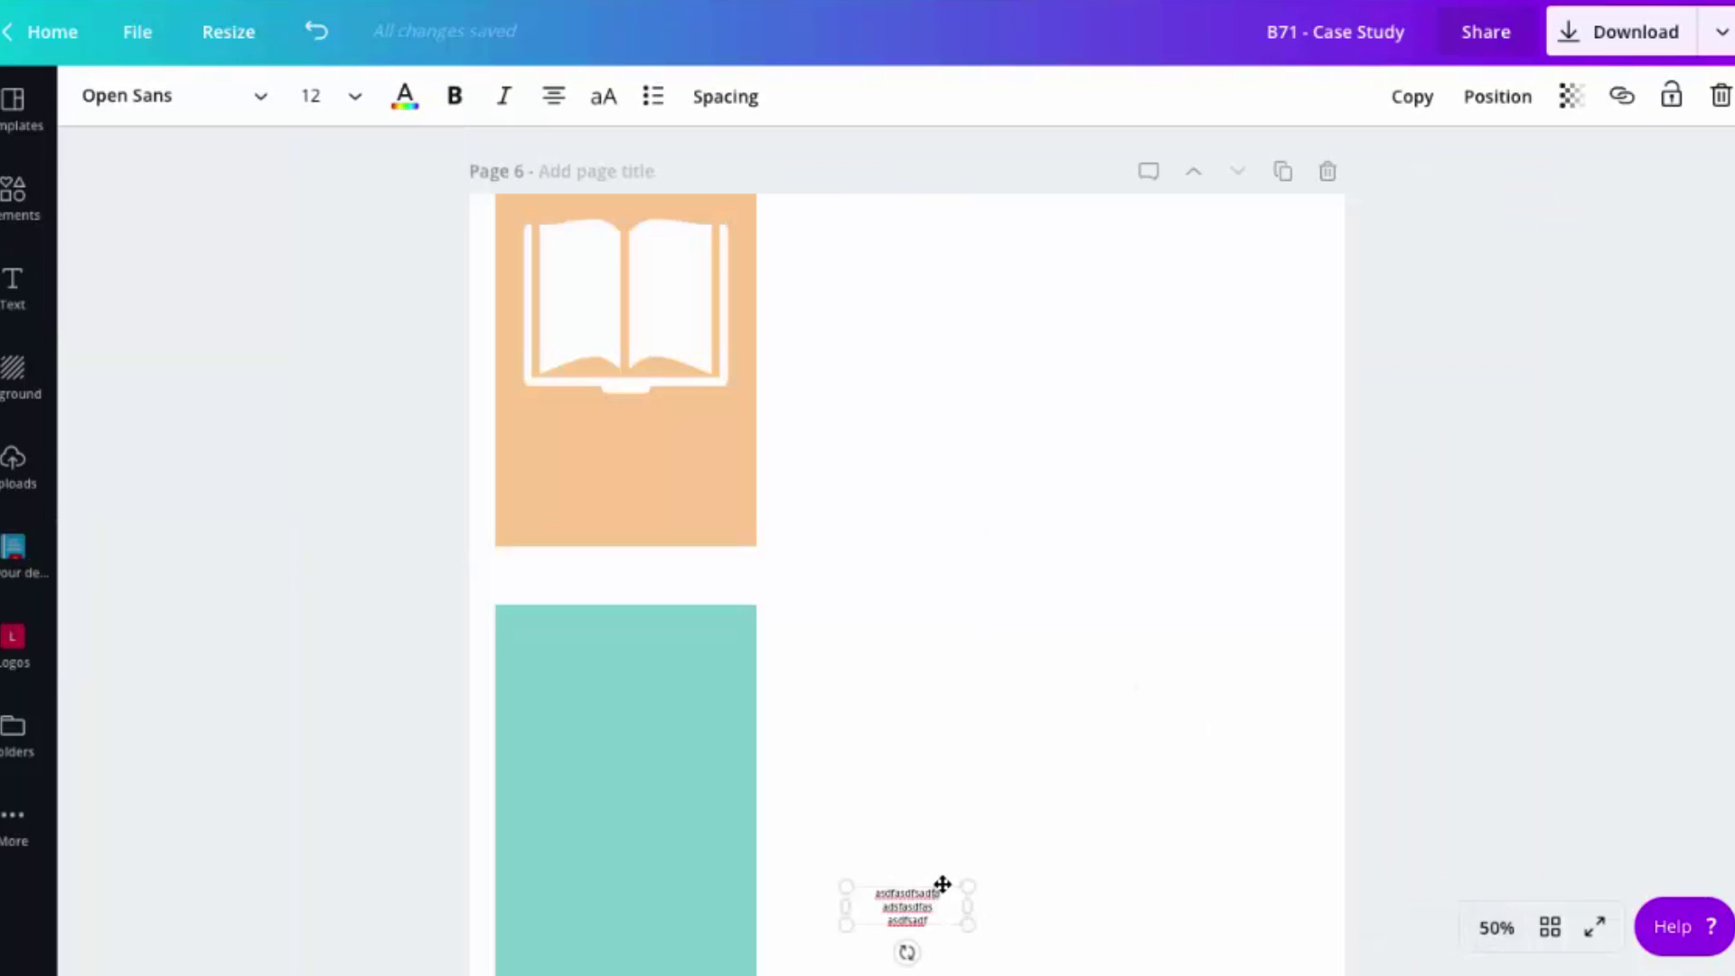
drag(941, 883, 883, 213)
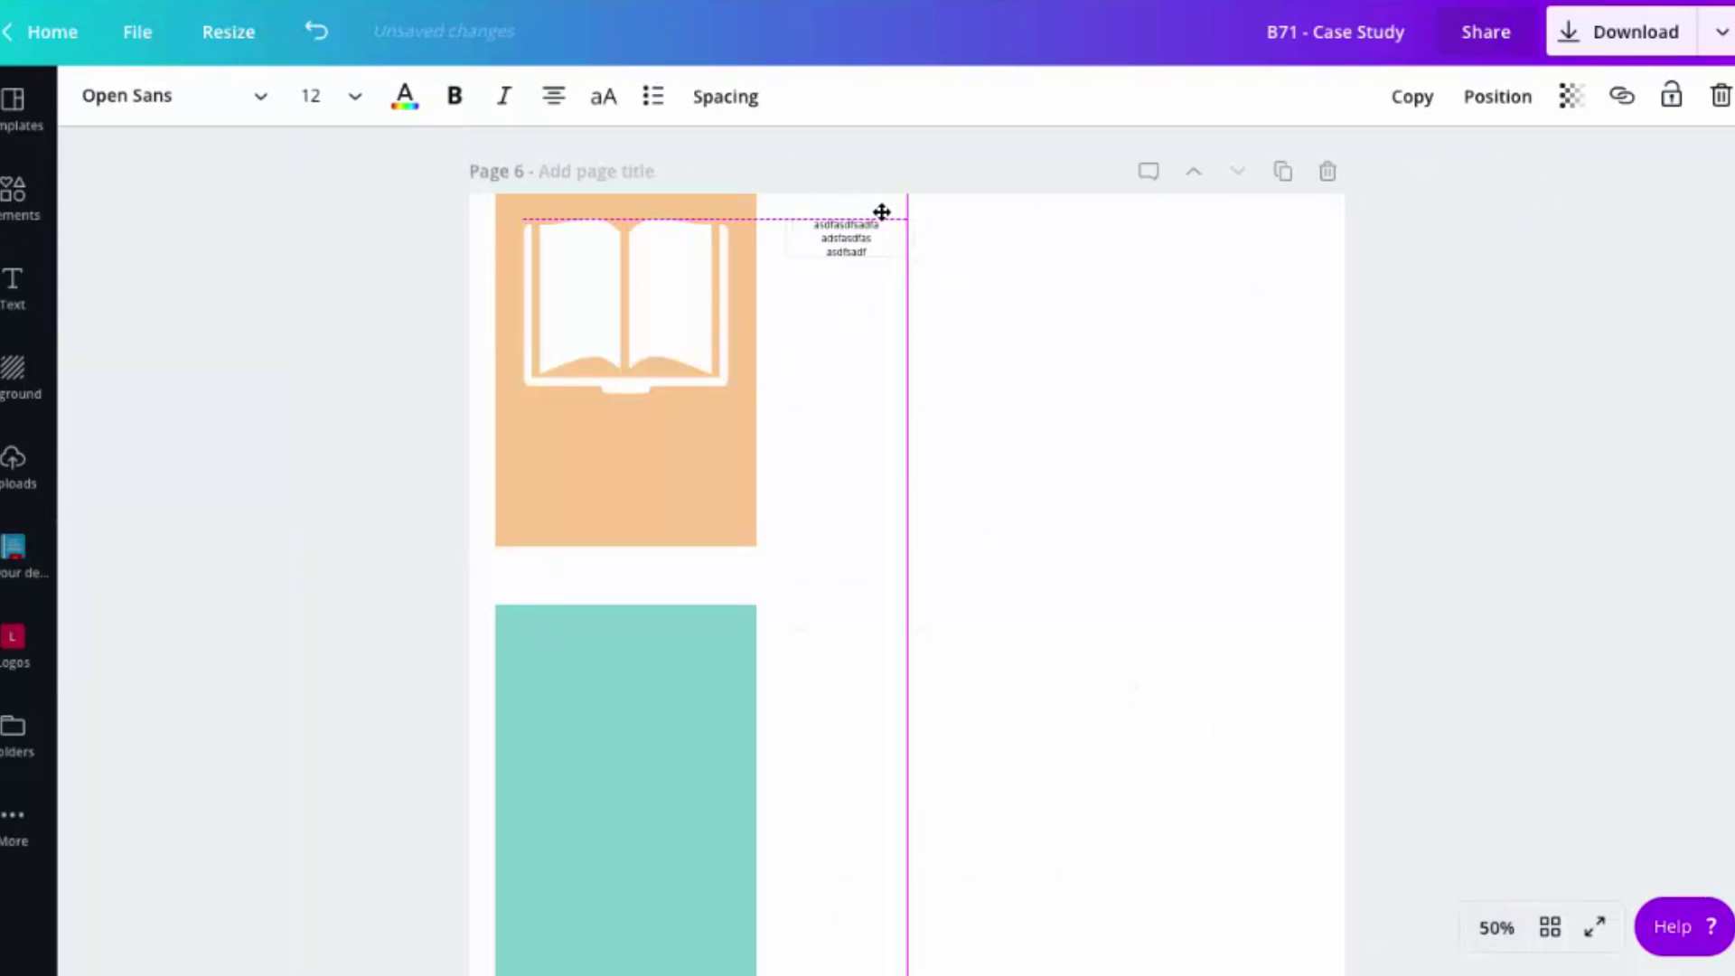
drag(882, 212, 884, 214)
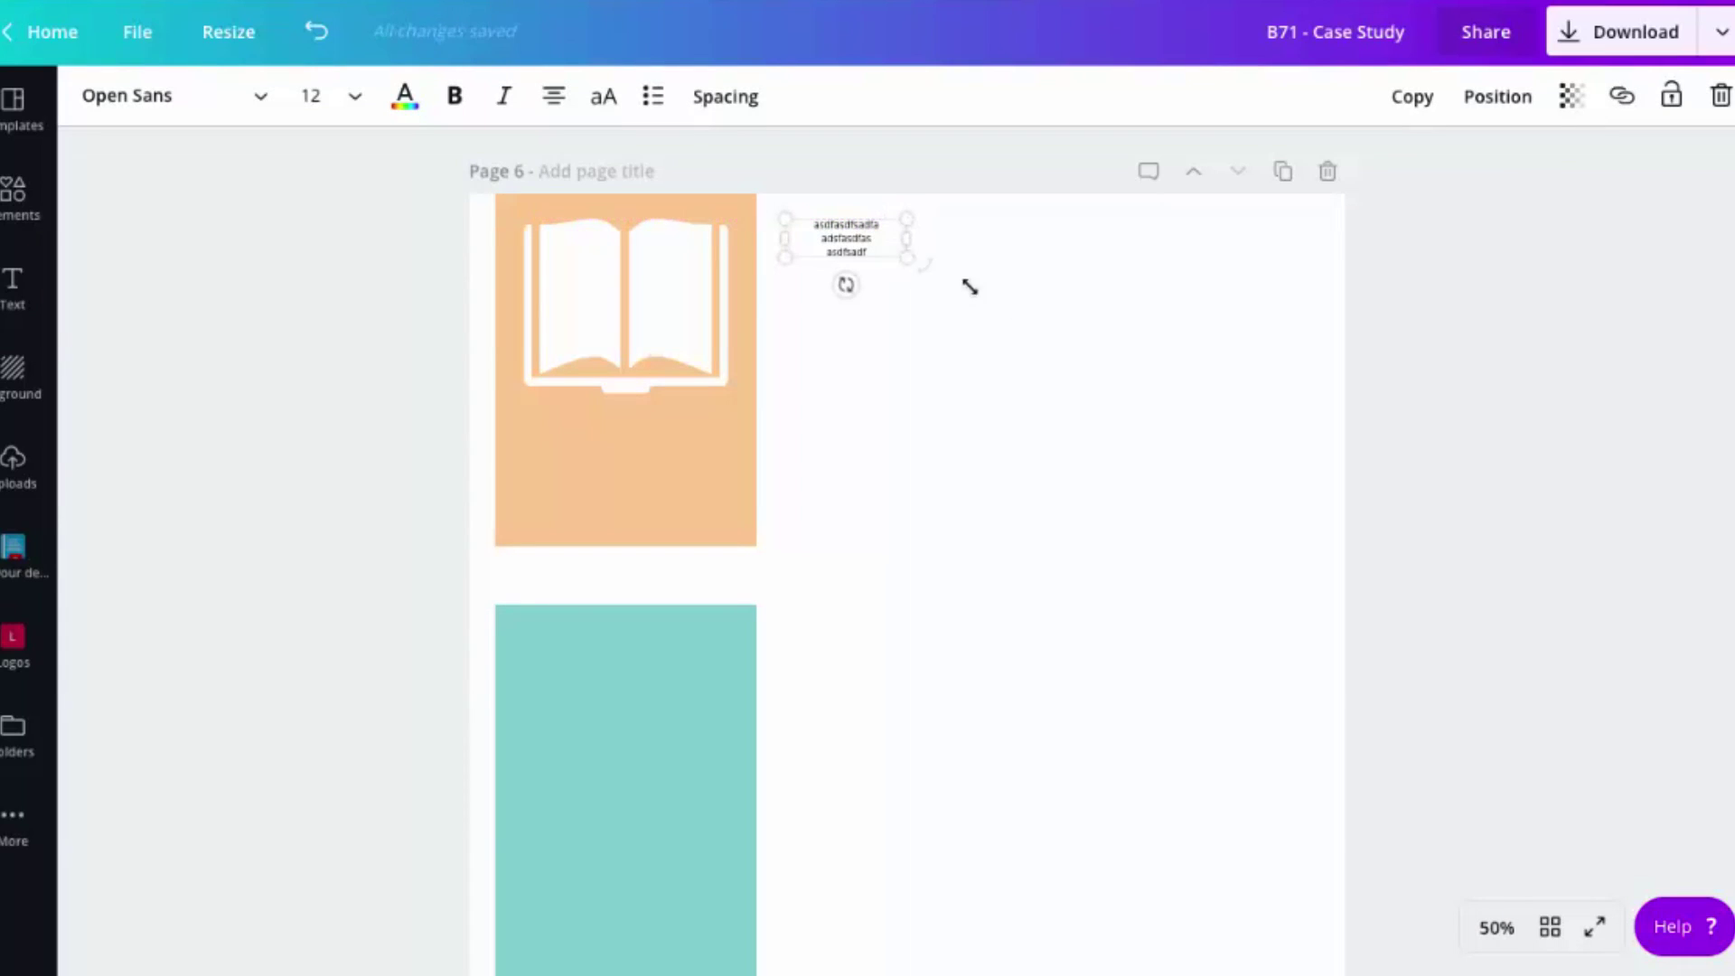
mouse_move(969, 287)
mouse_down()
mouse_move(1293, 494)
mouse_move(1279, 482)
mouse_up()
click(1175, 370)
key(Return)
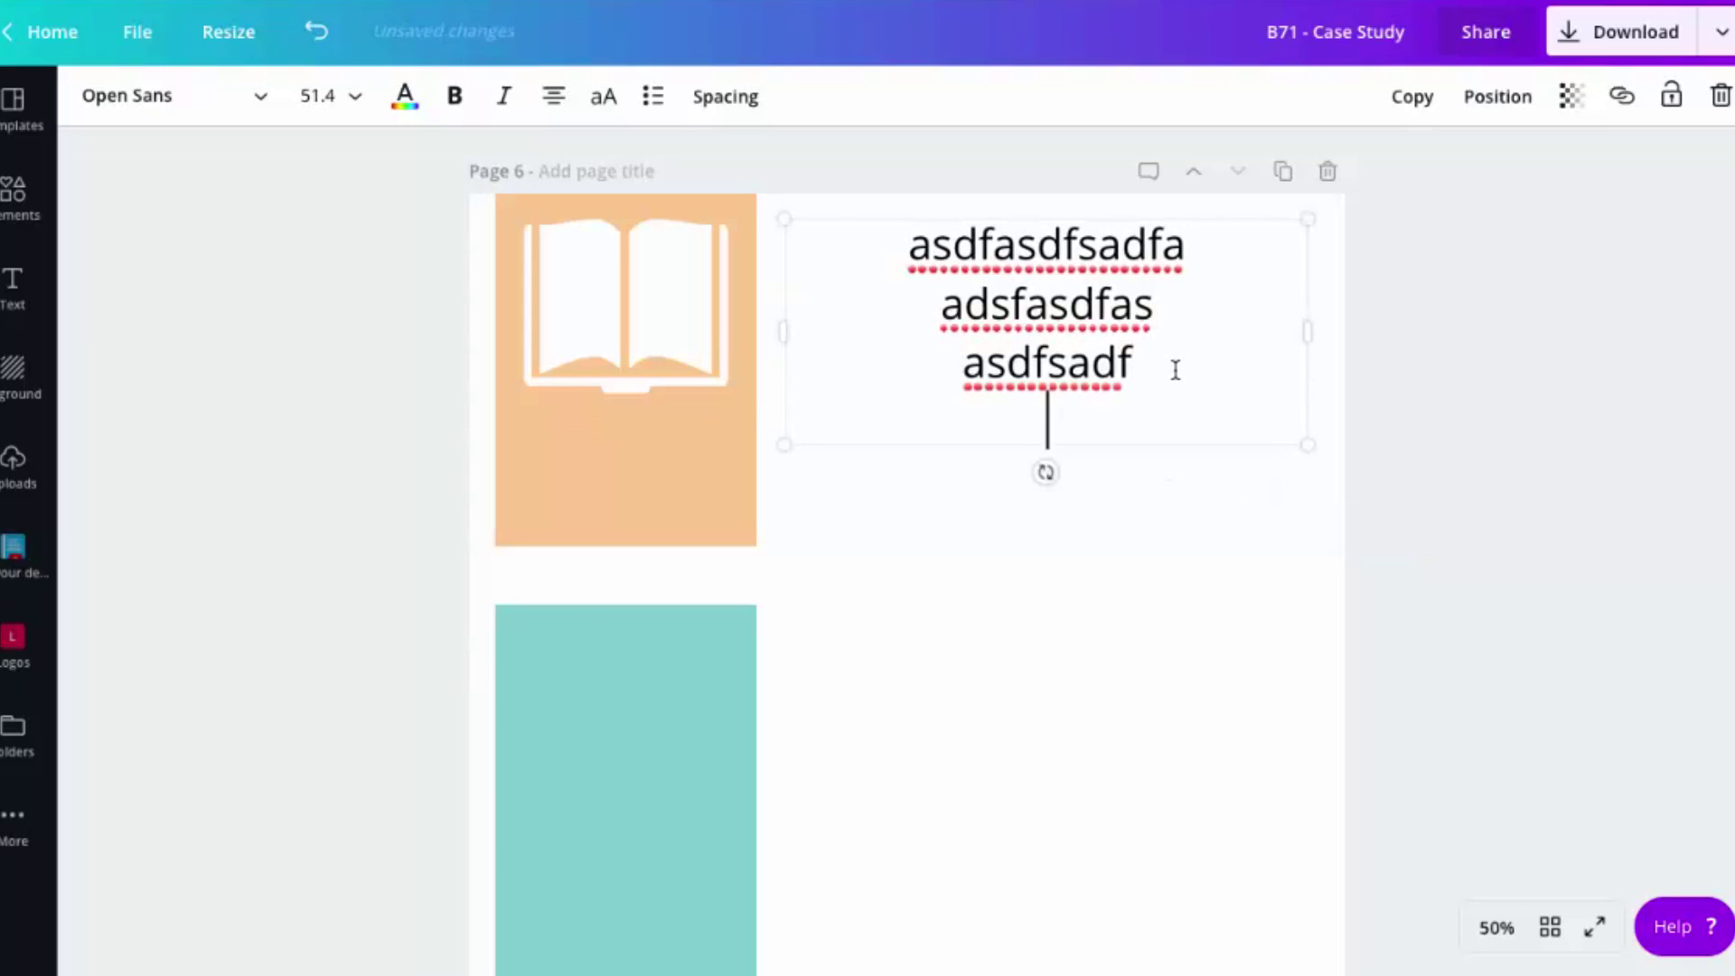
key(Return)
key(Return)
text(asdf)
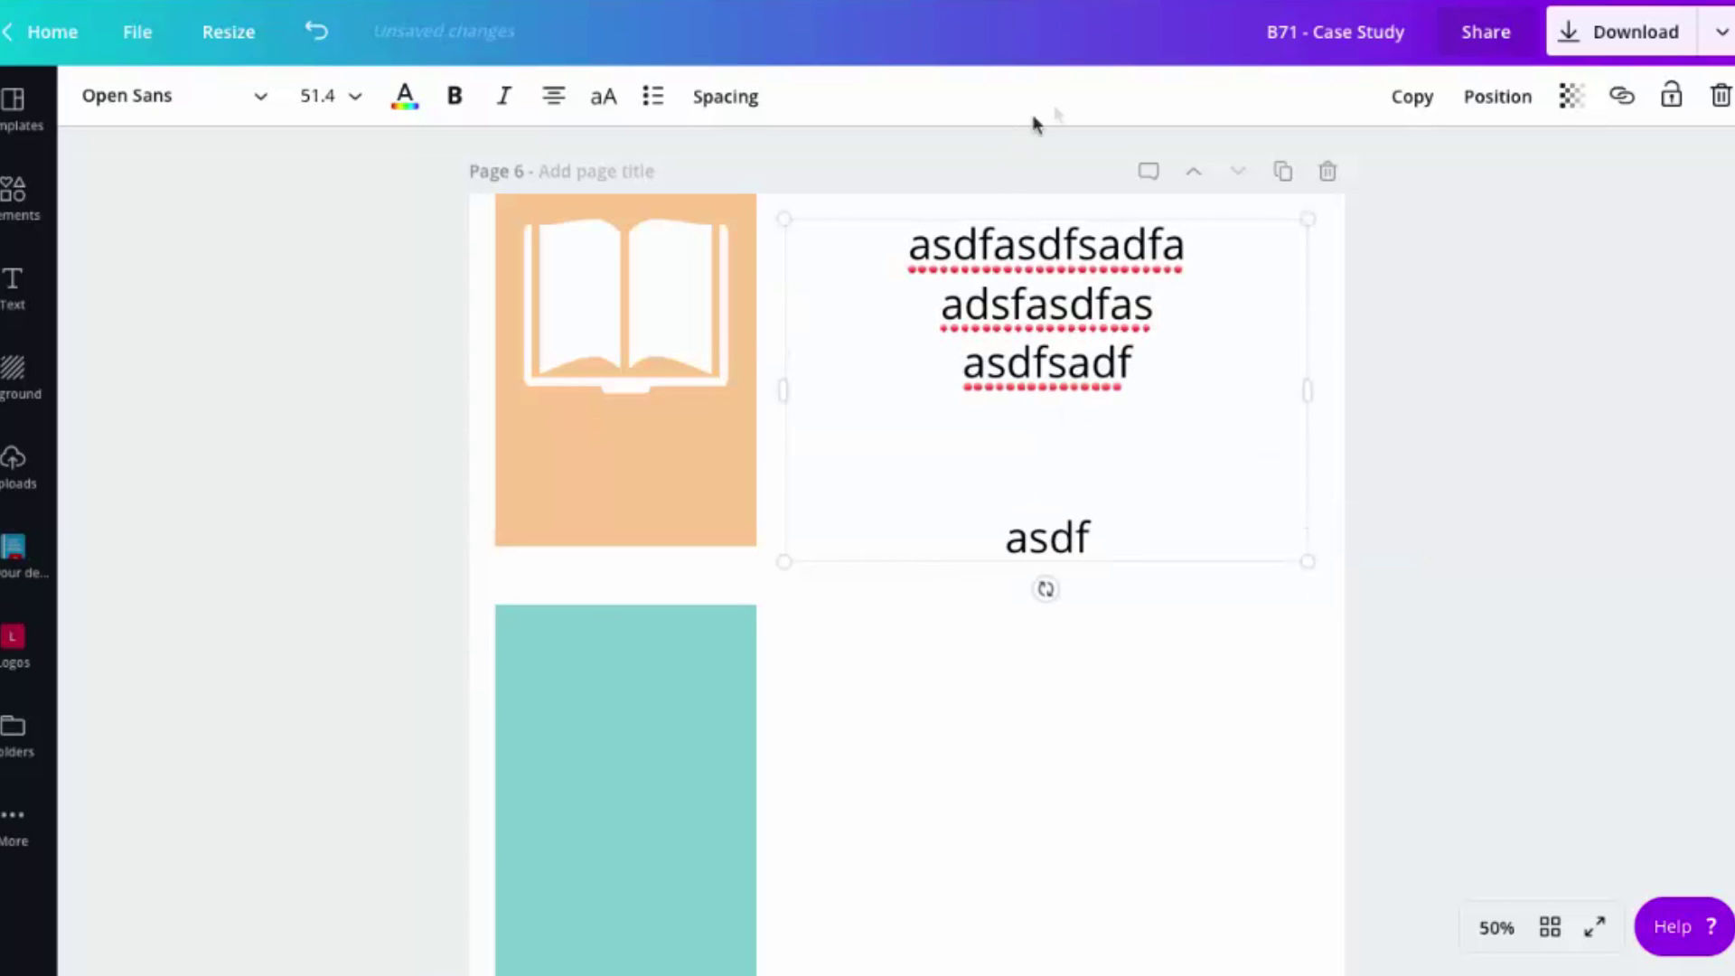
Step: Set the placeholder text to font size 16
key(ctrl+a)
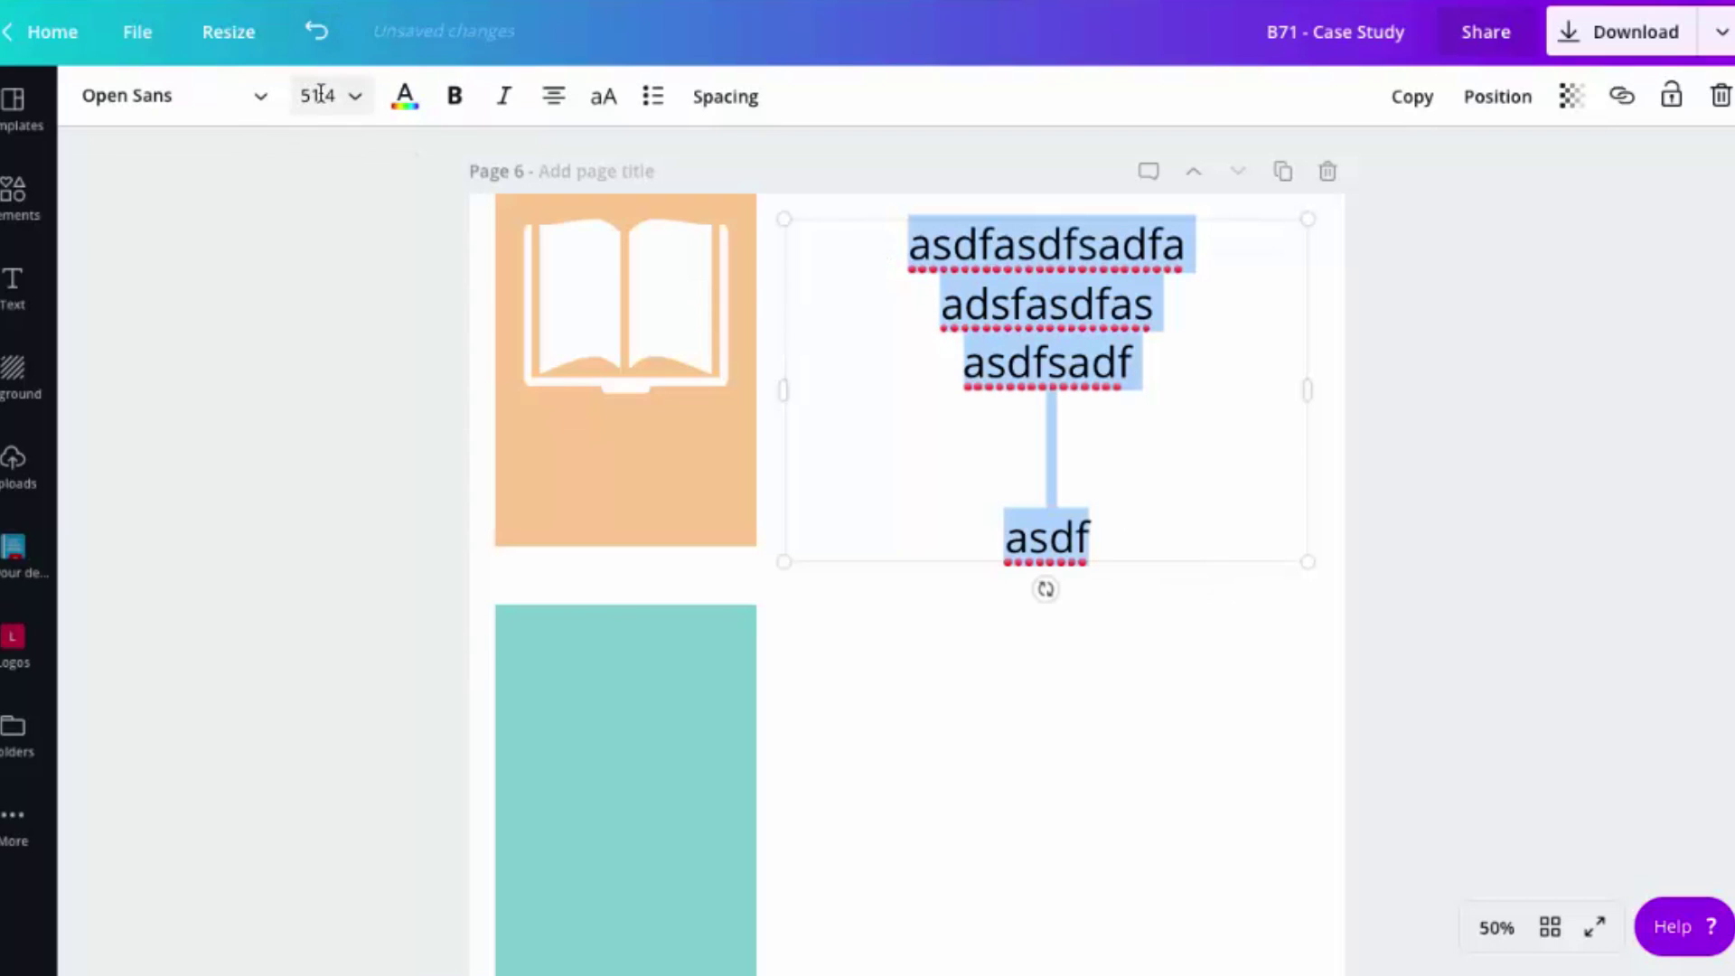
click(322, 95)
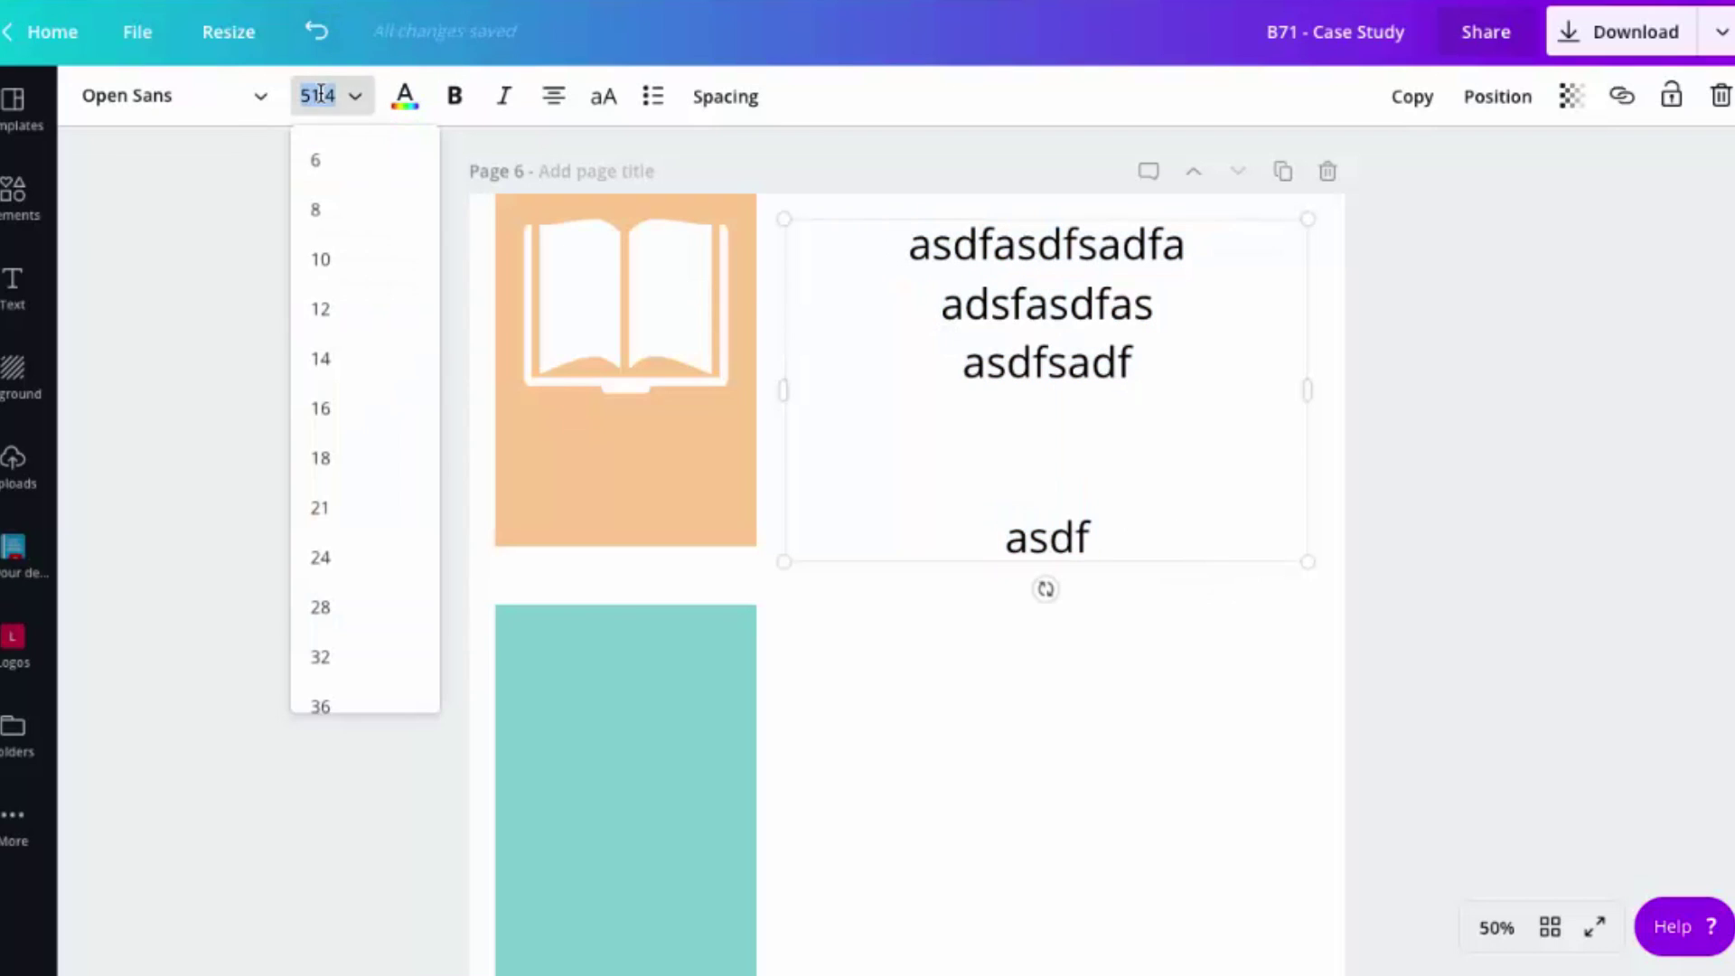
click(341, 407)
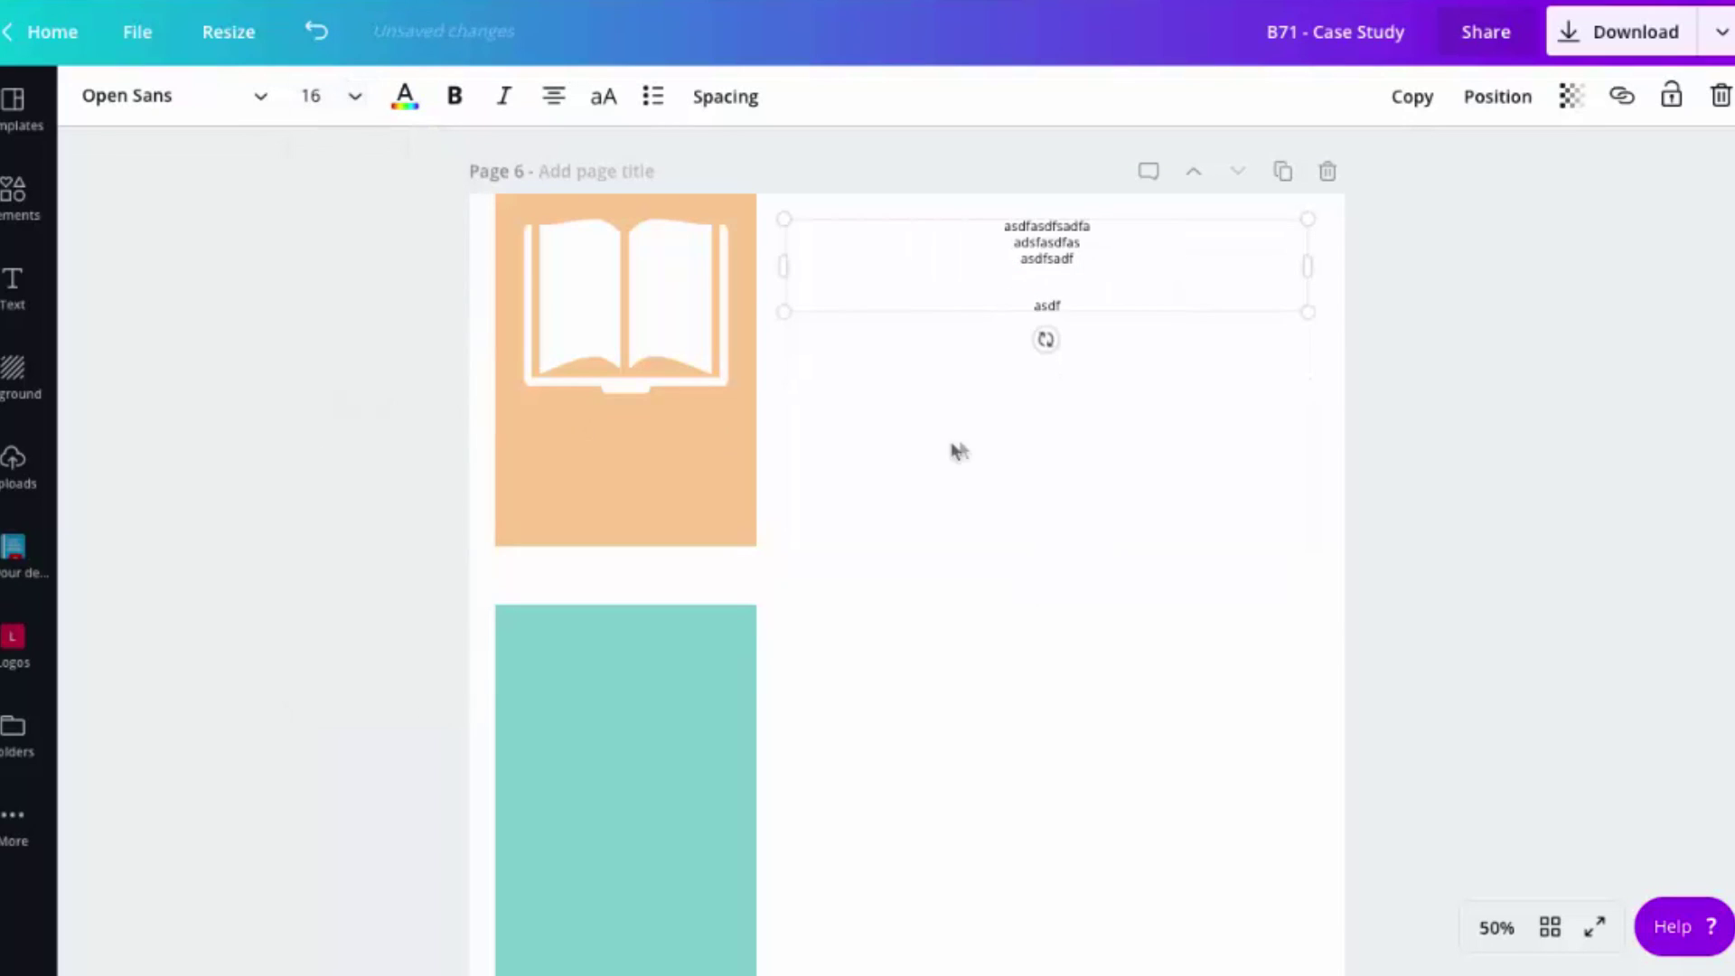
click(1109, 293)
key(Escape)
Step: Duplicate the text box and place the copy beside the teal bar
click(1404, 101)
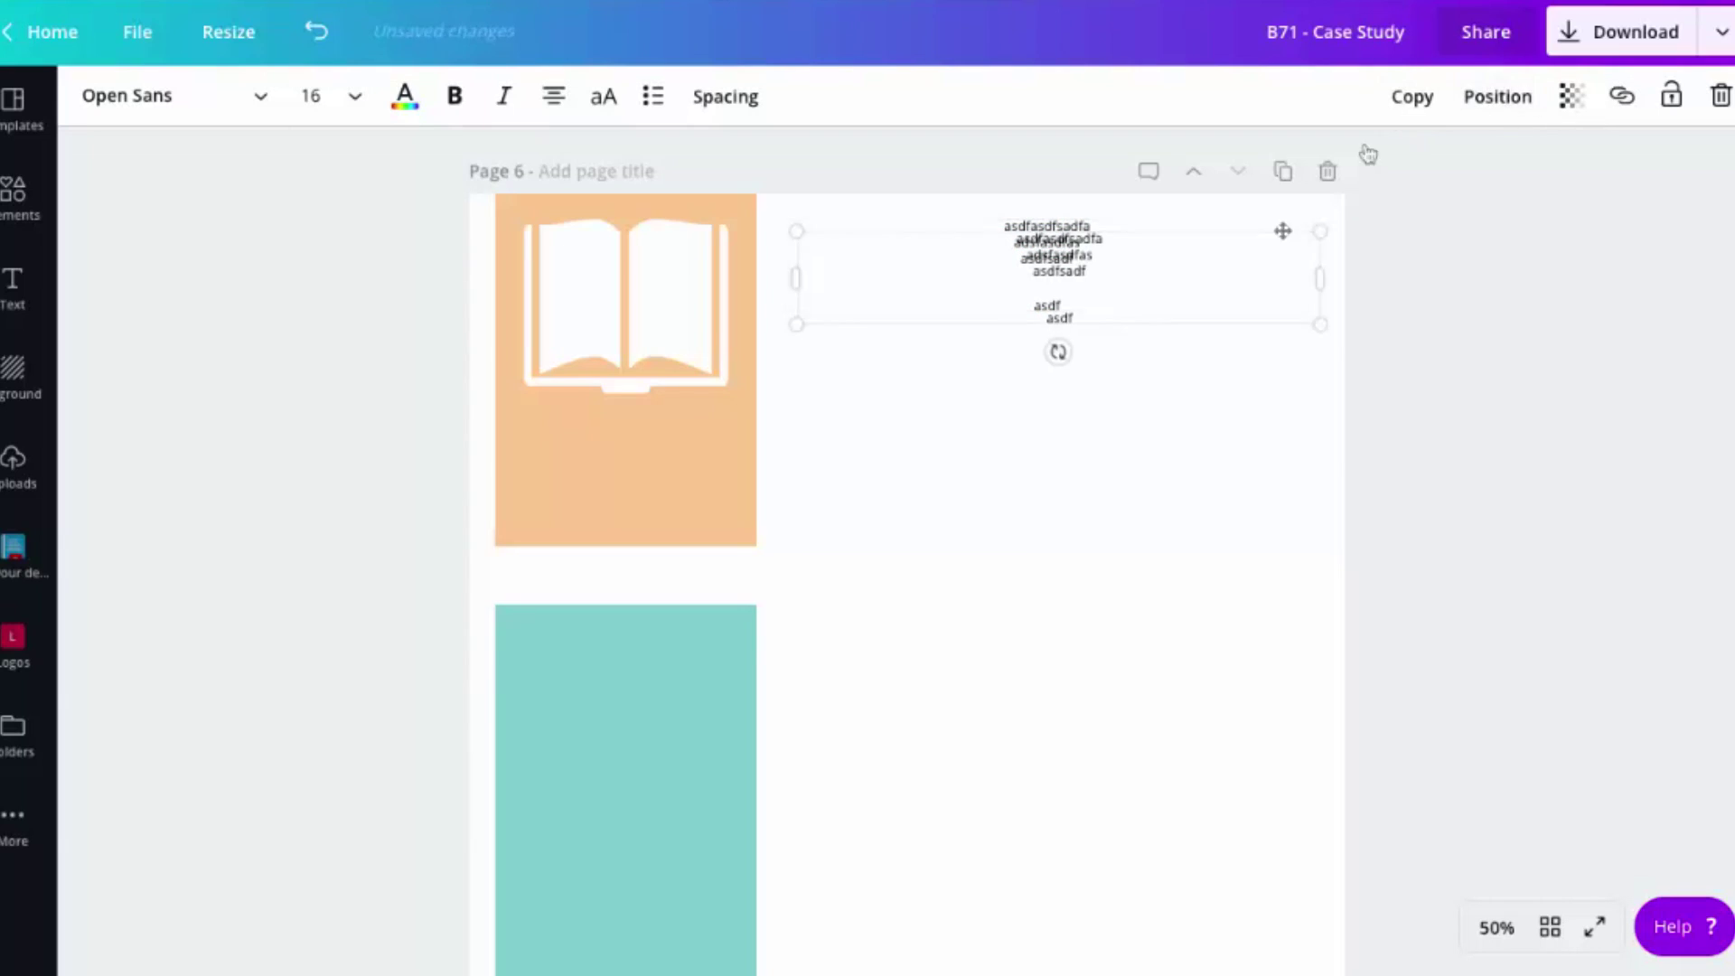
mouse_move(1005, 354)
mouse_down()
mouse_move(1029, 768)
mouse_move(995, 700)
mouse_up()
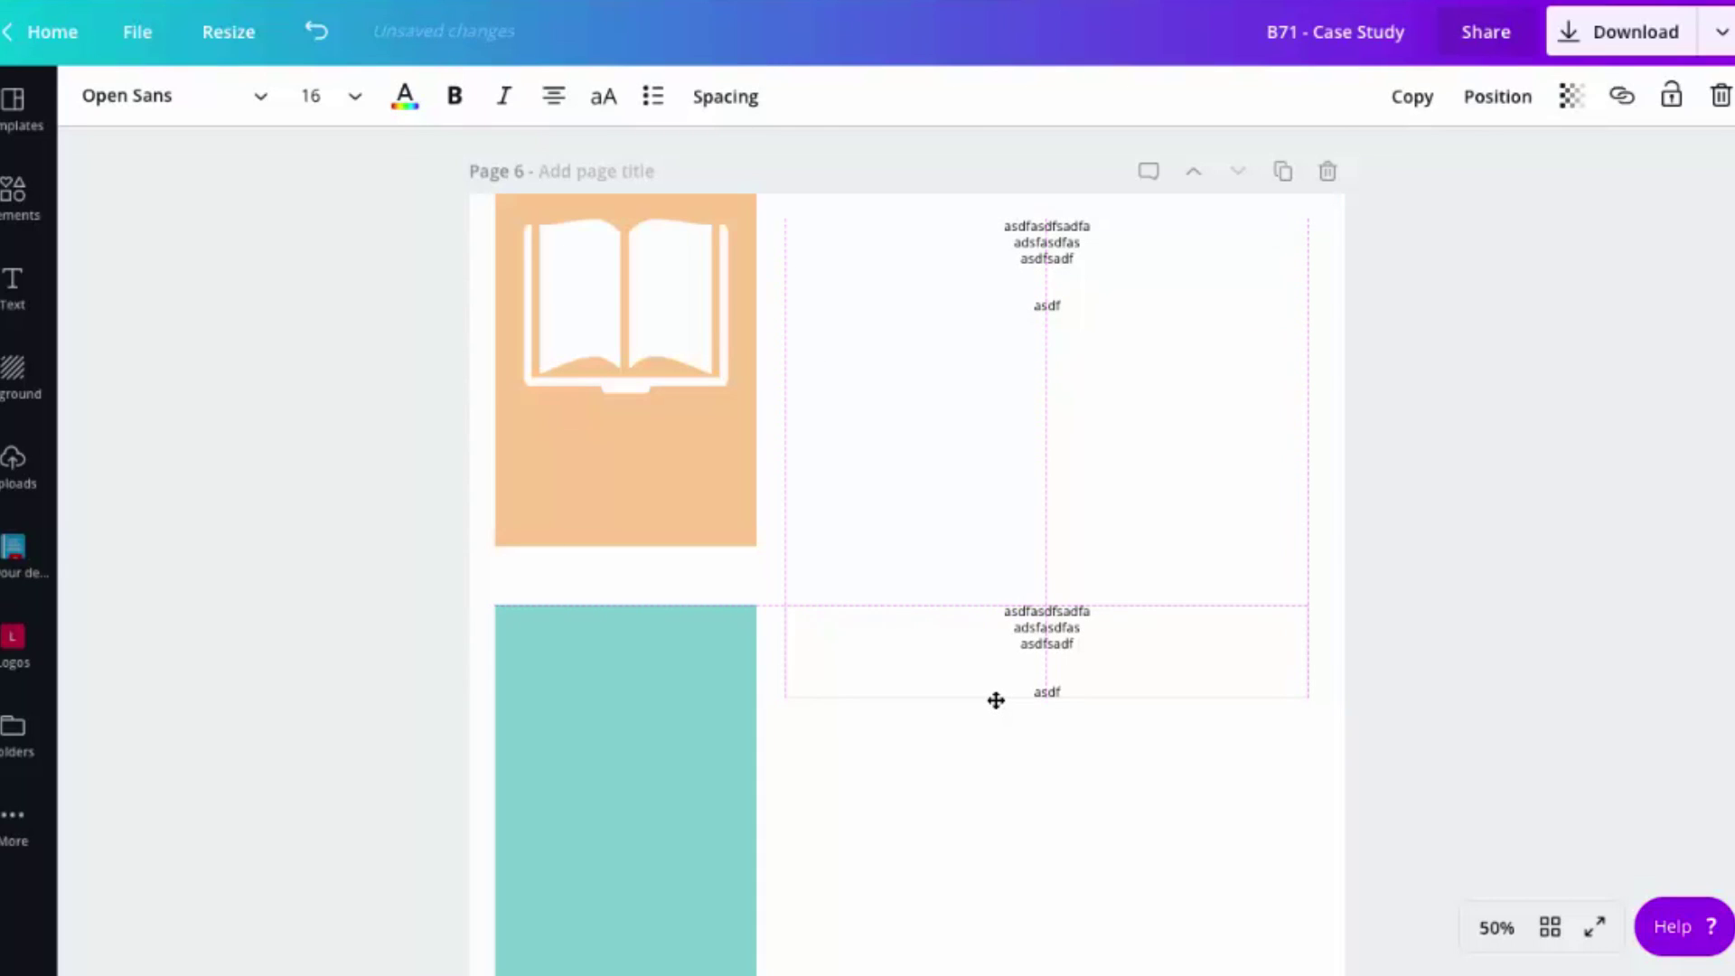
scroll(995, 699, down, 2)
scroll(995, 699, down, 2)
scroll(995, 699, down, 2)
scroll(995, 699, down, 1)
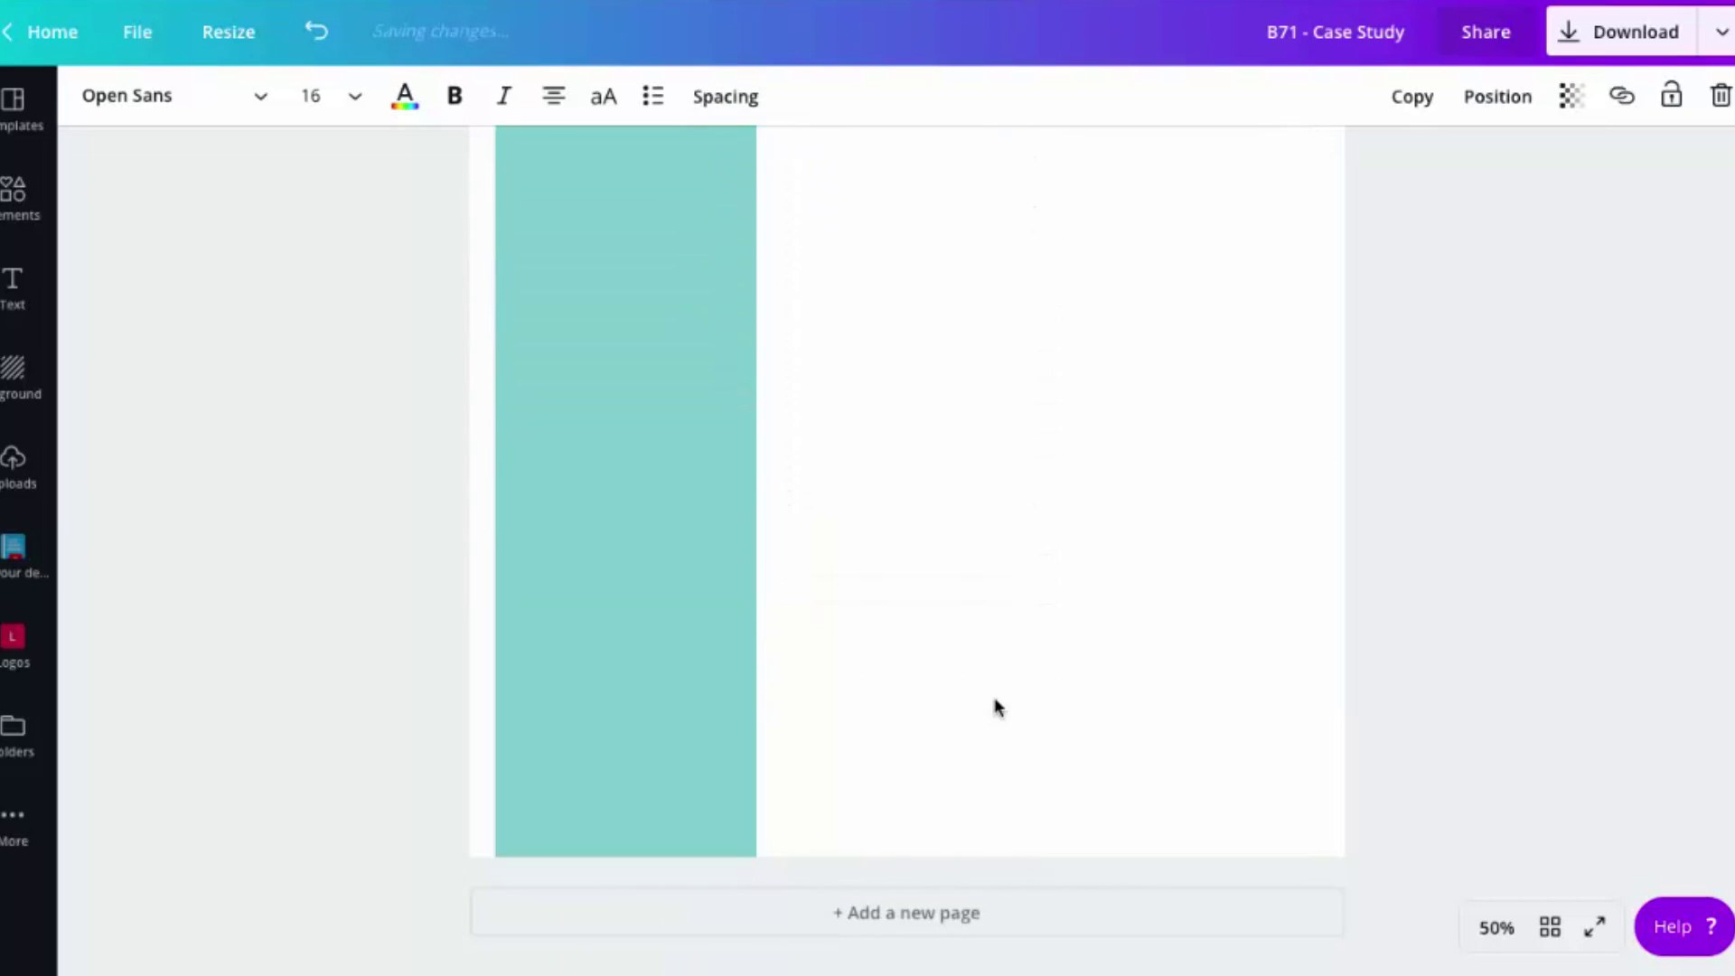
scroll(995, 701, up, 2)
scroll(995, 699, up, 1)
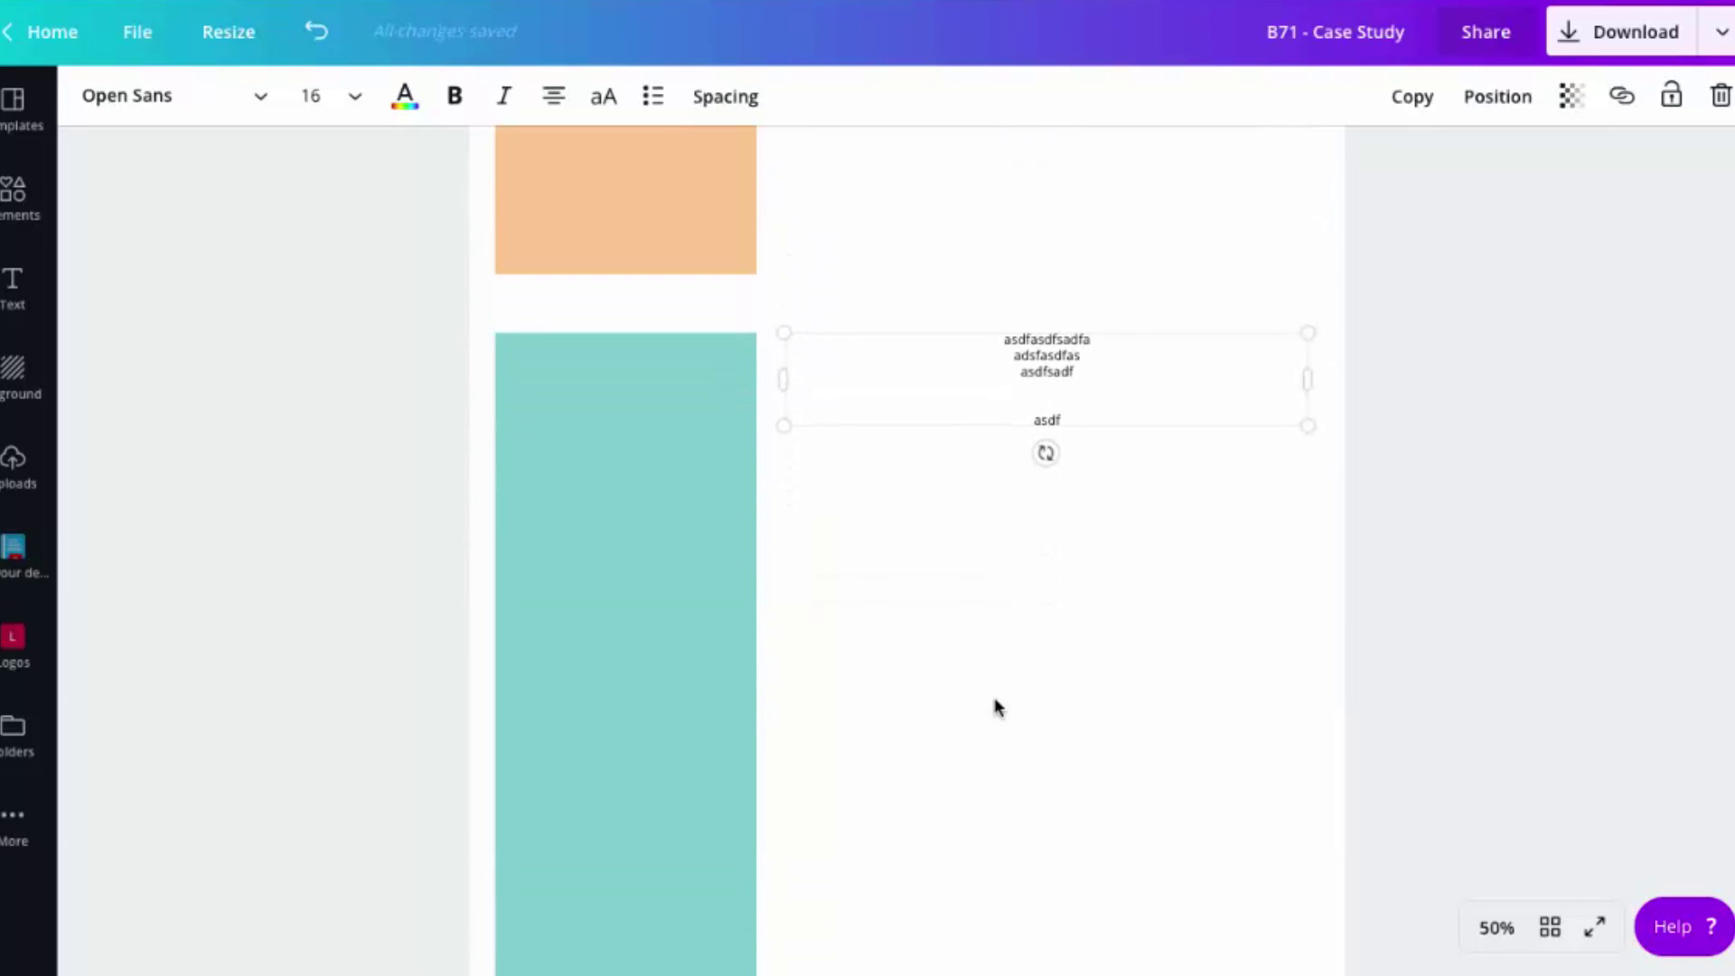
click(957, 613)
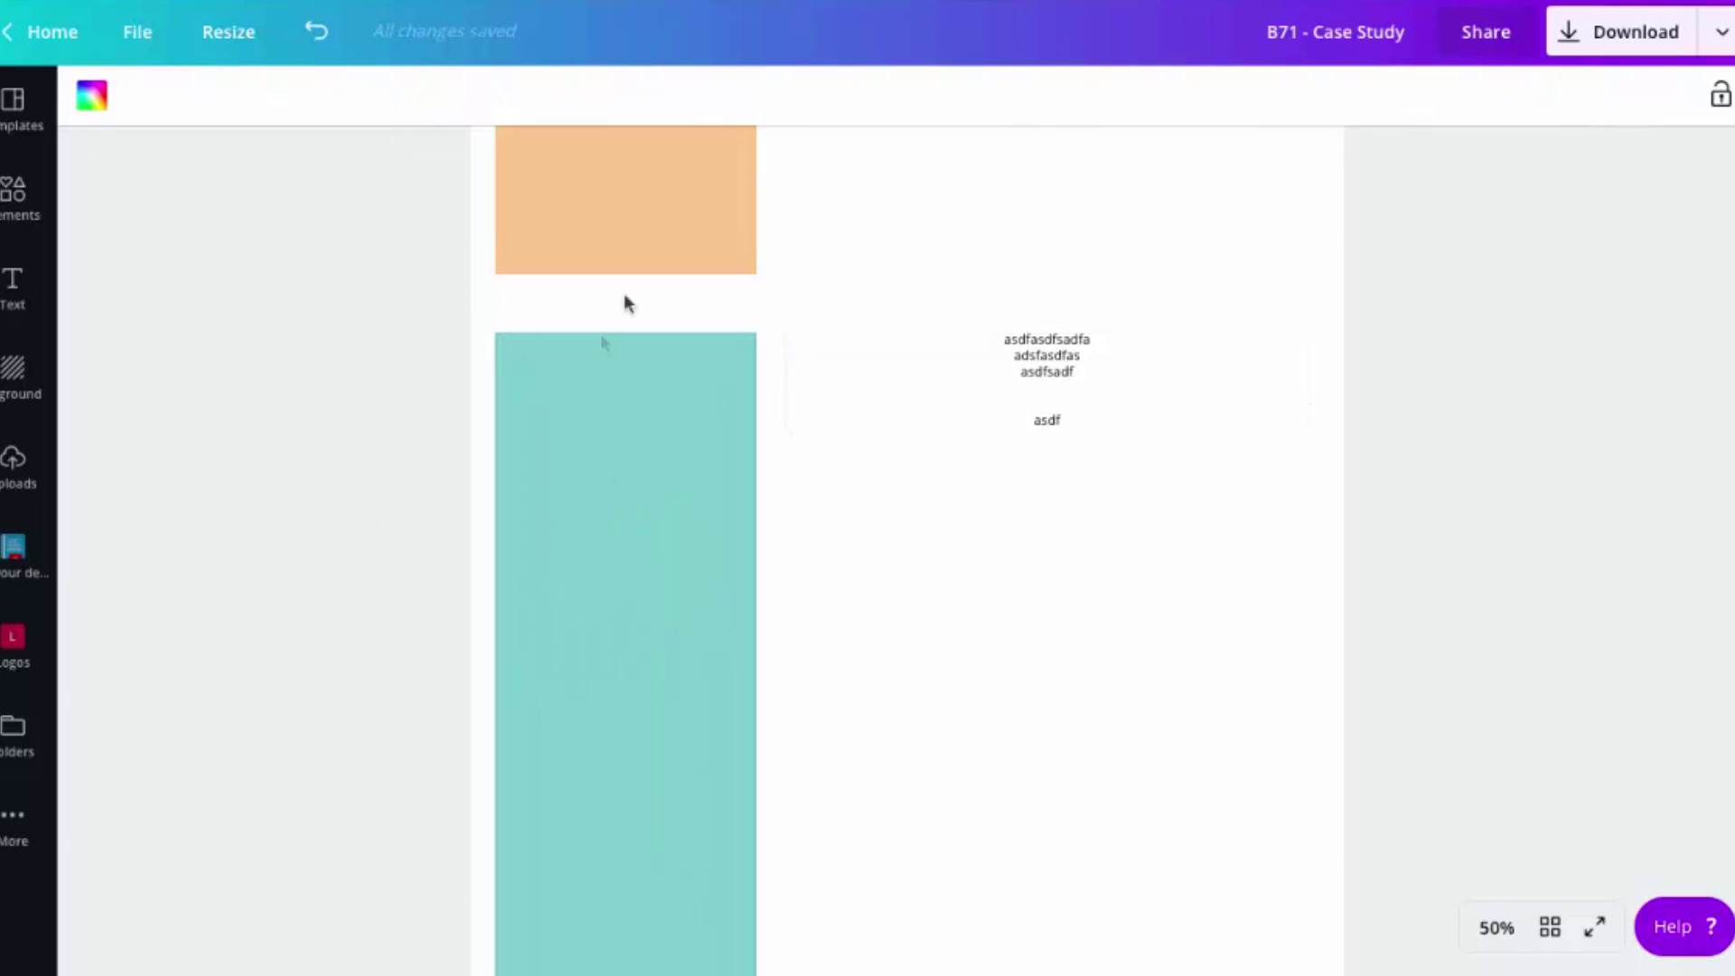
scroll(679, 484, up, 1)
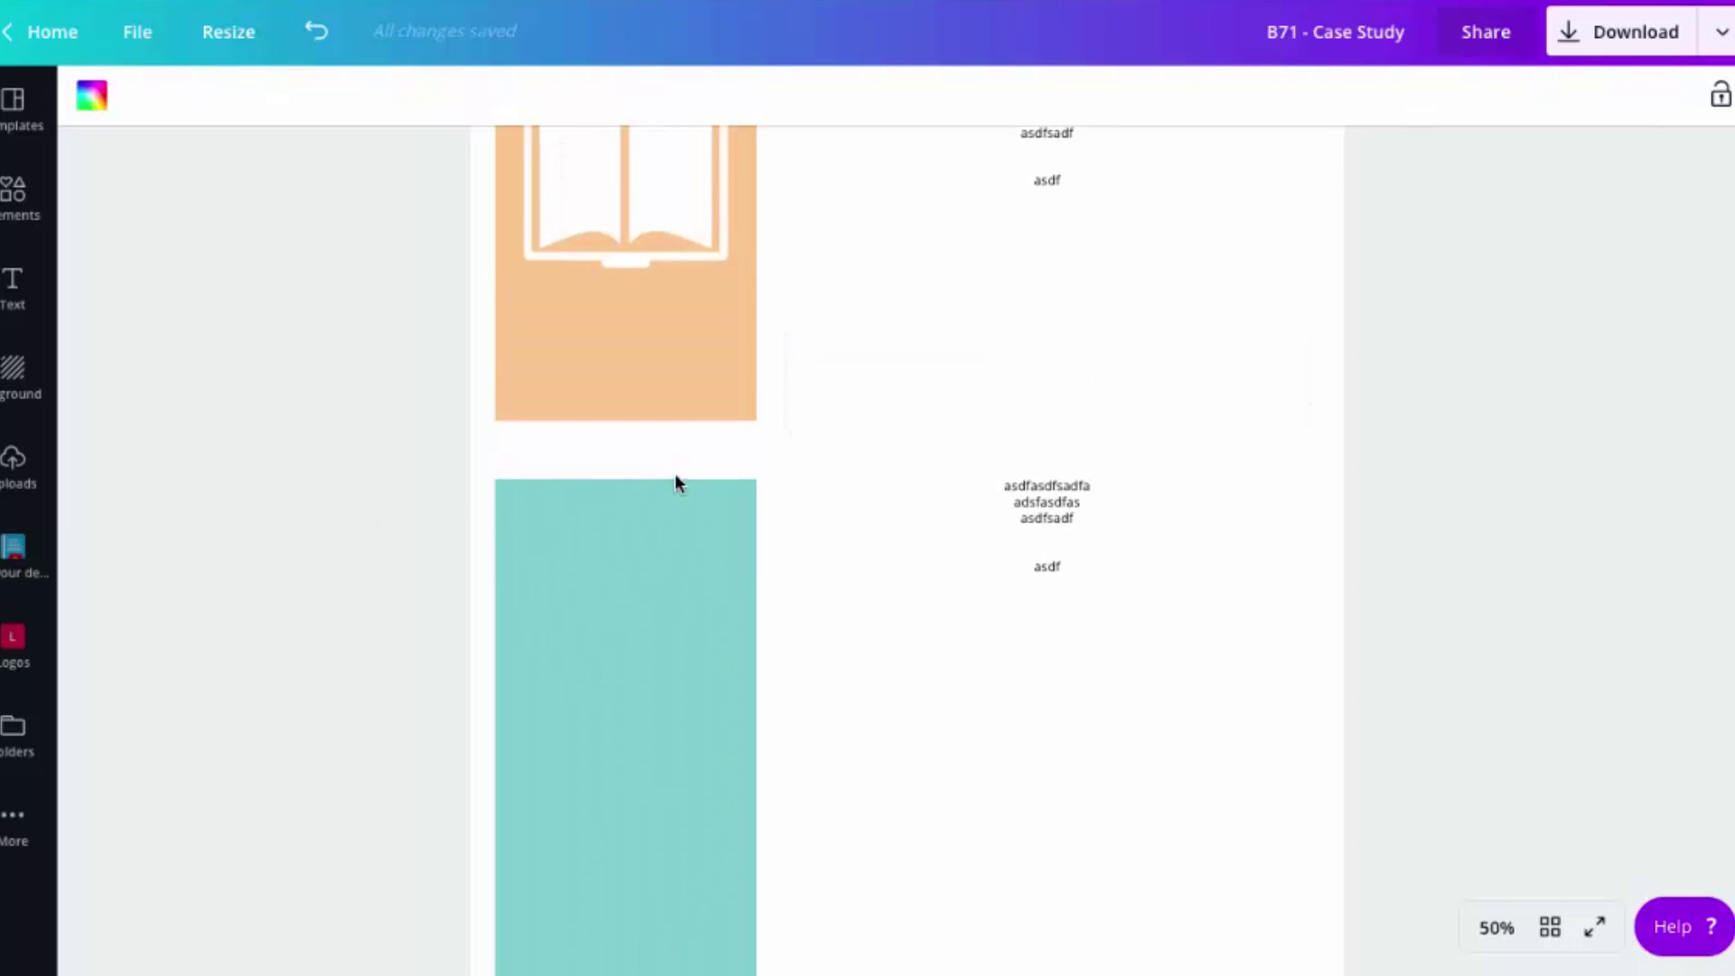
Step: Search Elements for 'globe', add the dark globe graphic and colour it white
click(12, 102)
click(14, 196)
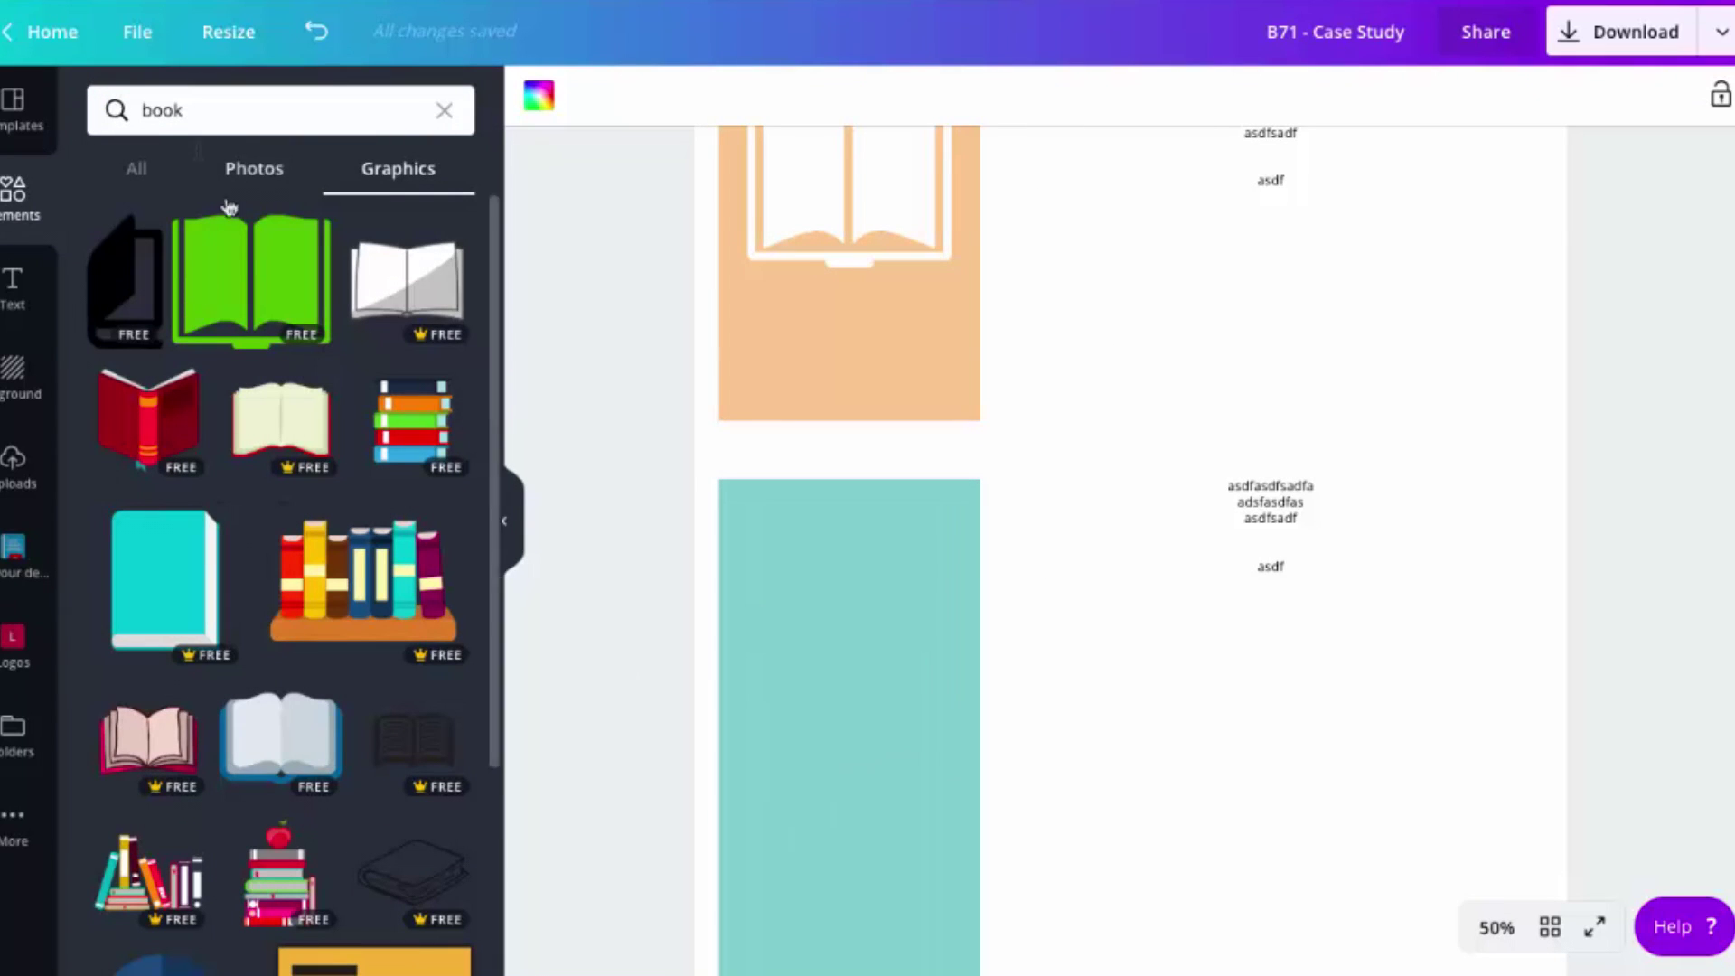
click(185, 114)
key(BackSpace)
key(BackSpace)
key(BackSpace)
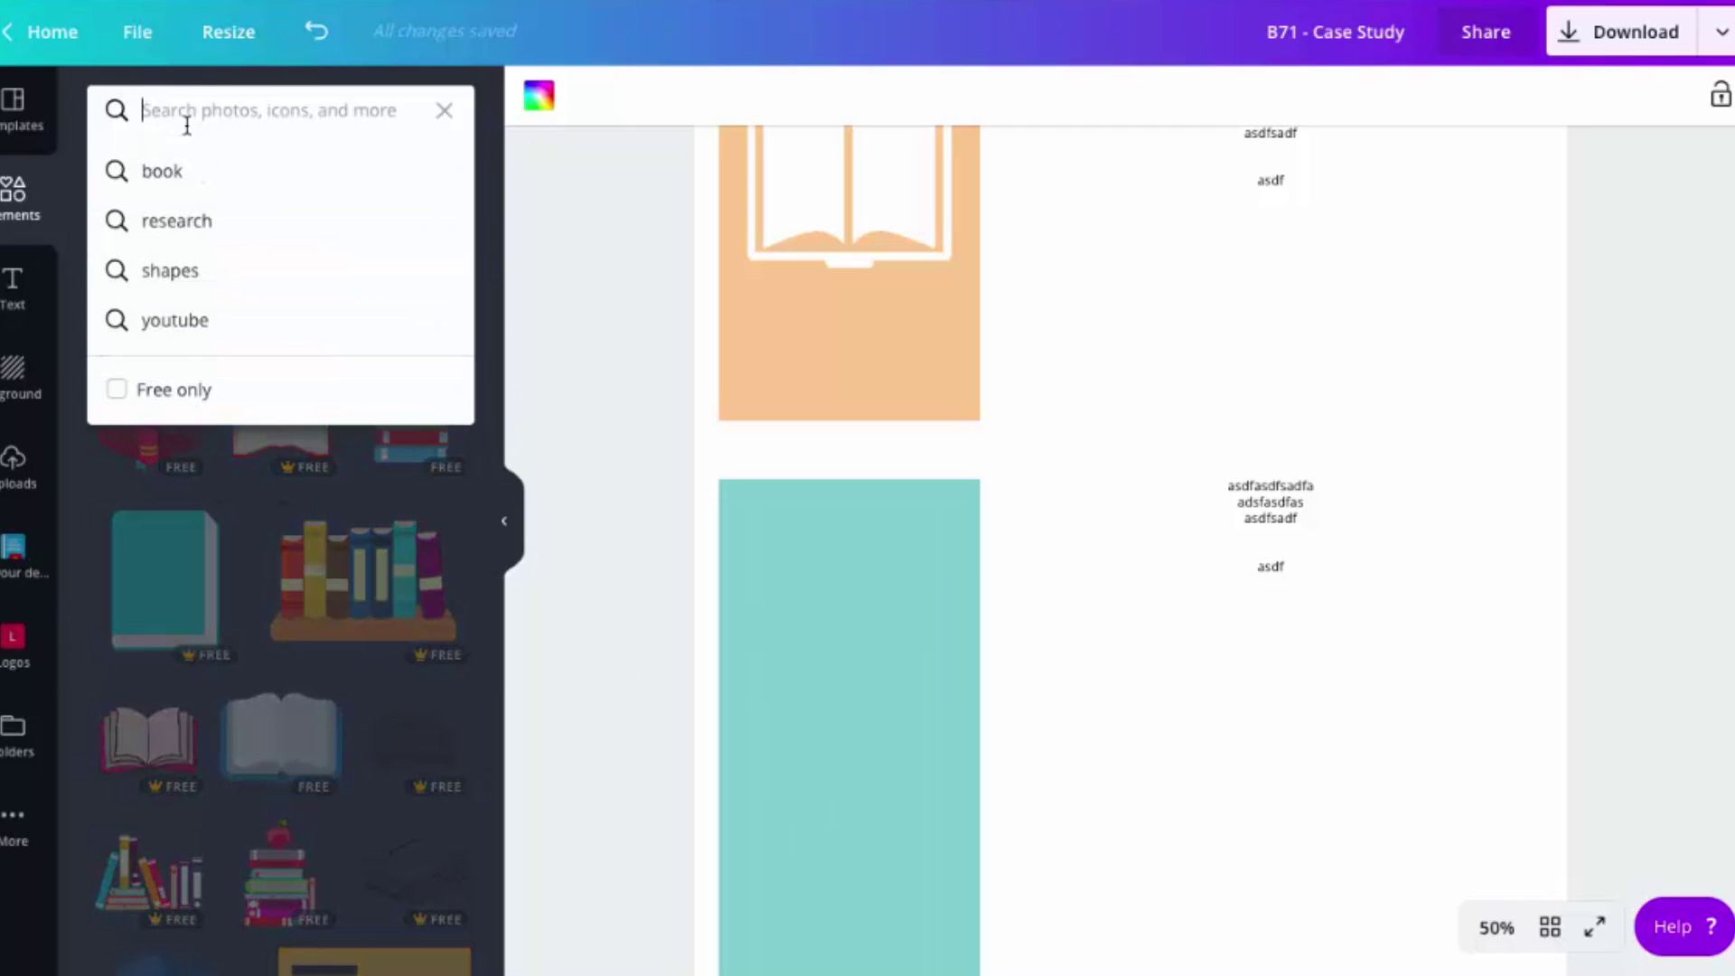
text(globe)
key(Return)
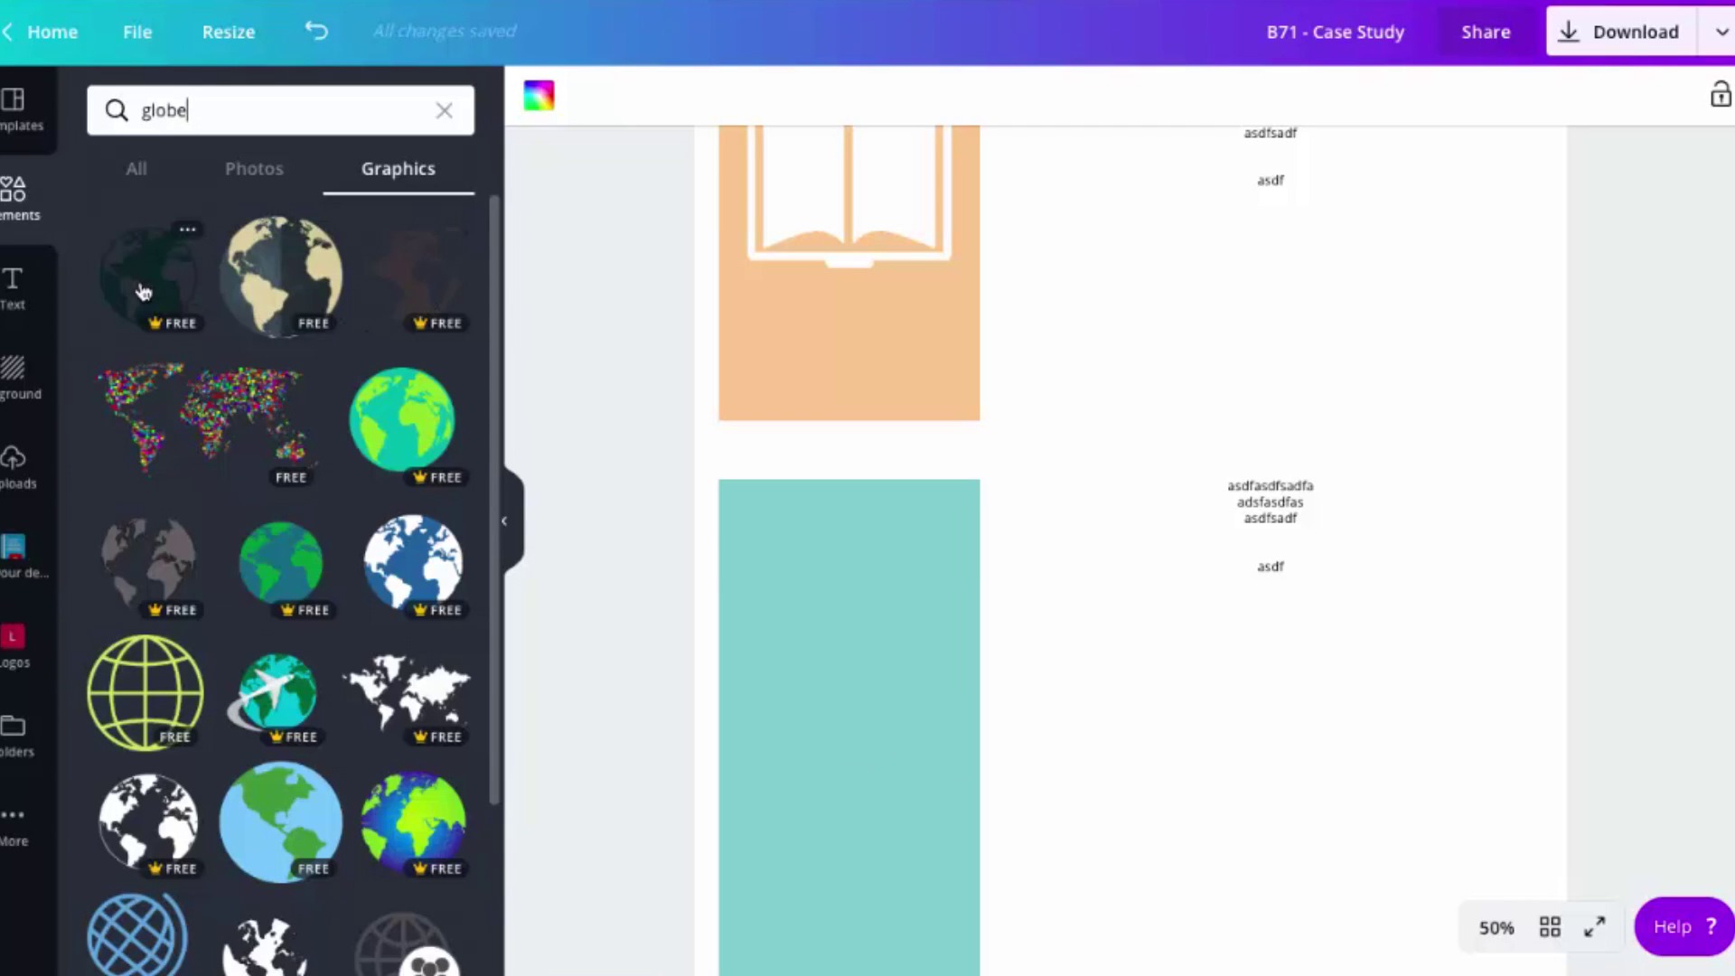
click(148, 820)
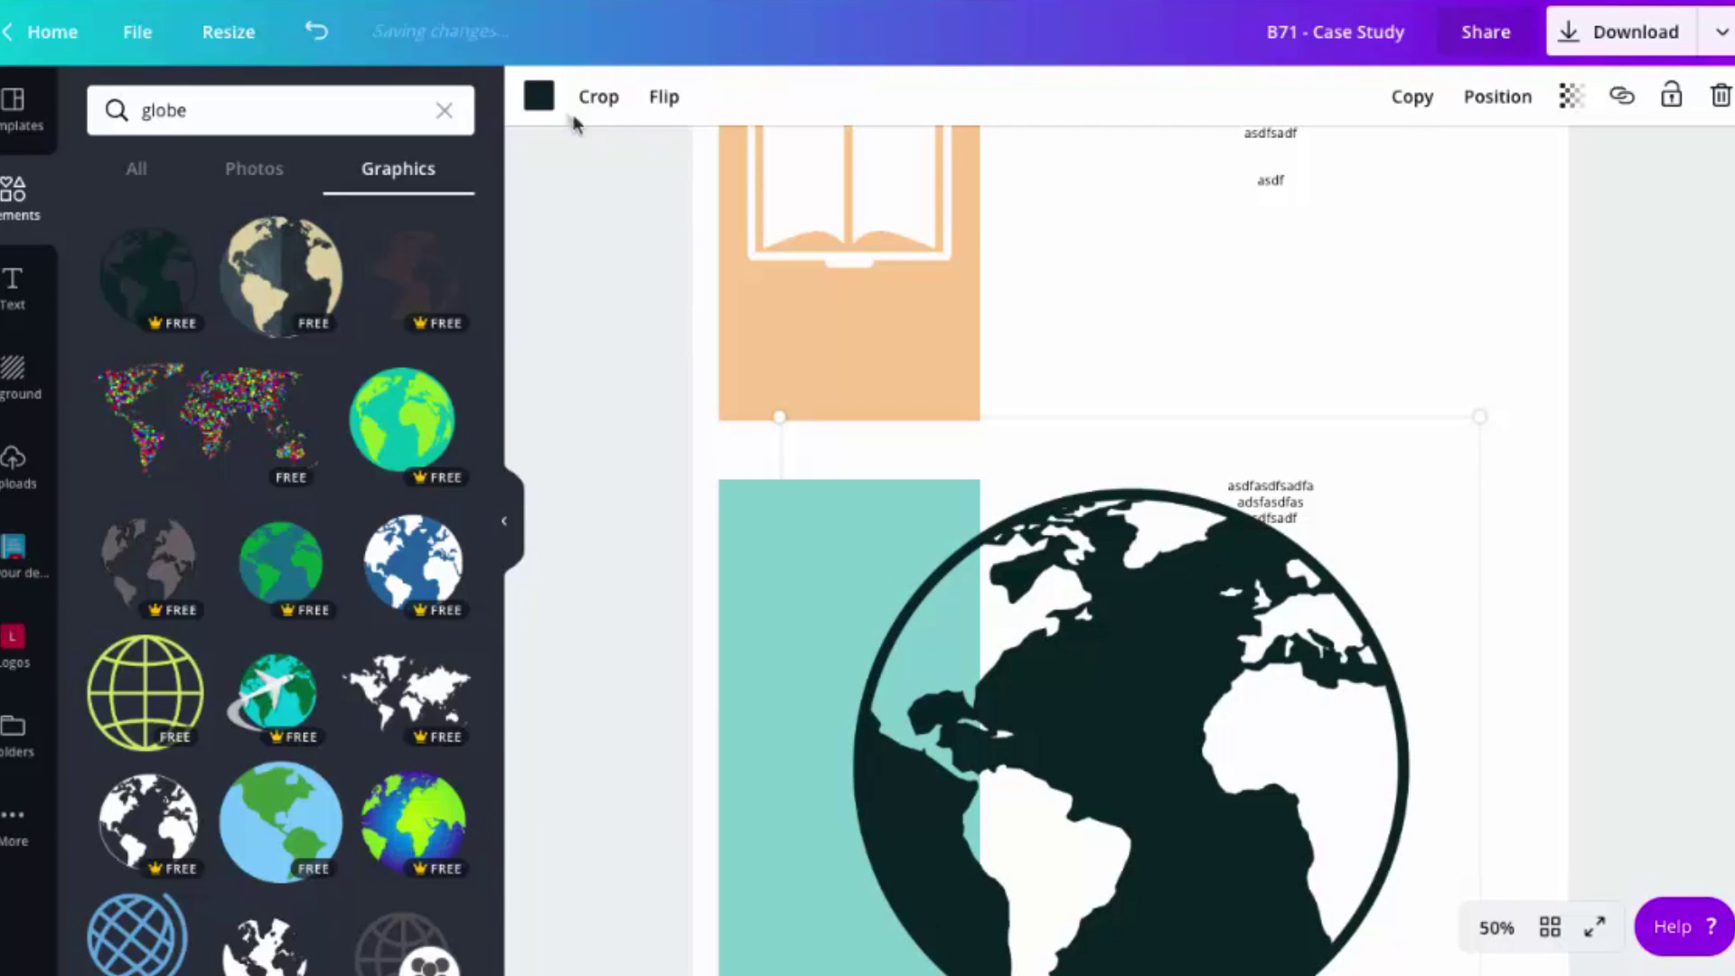
click(540, 97)
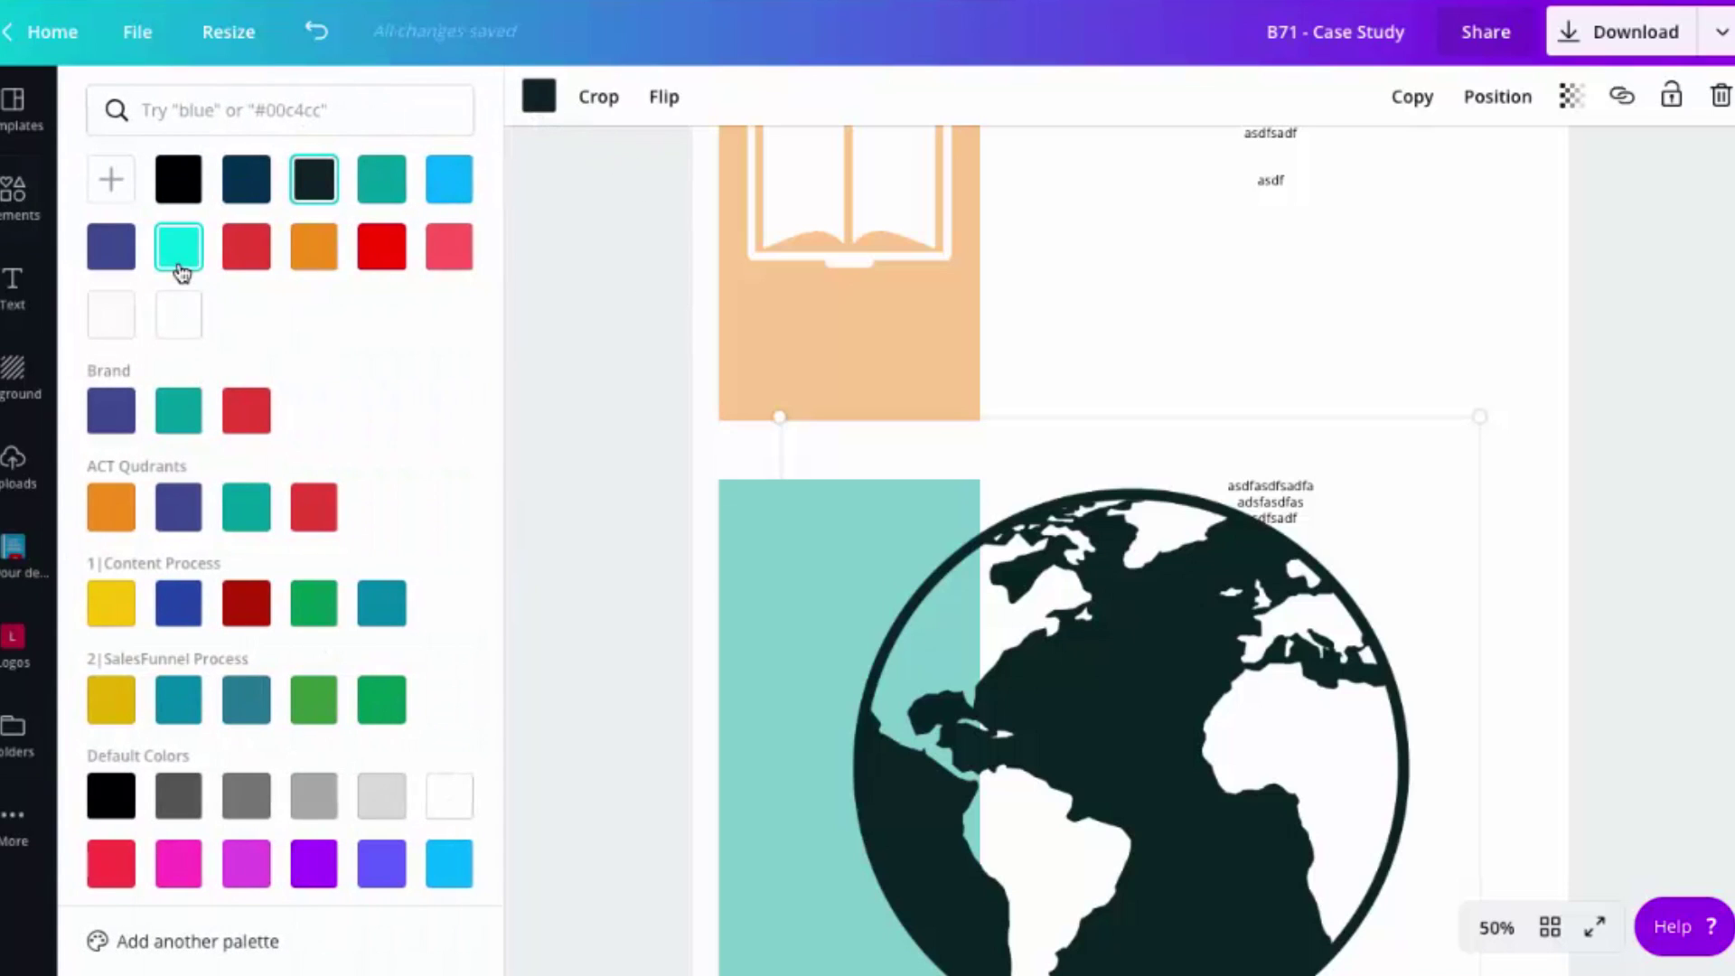
click(177, 315)
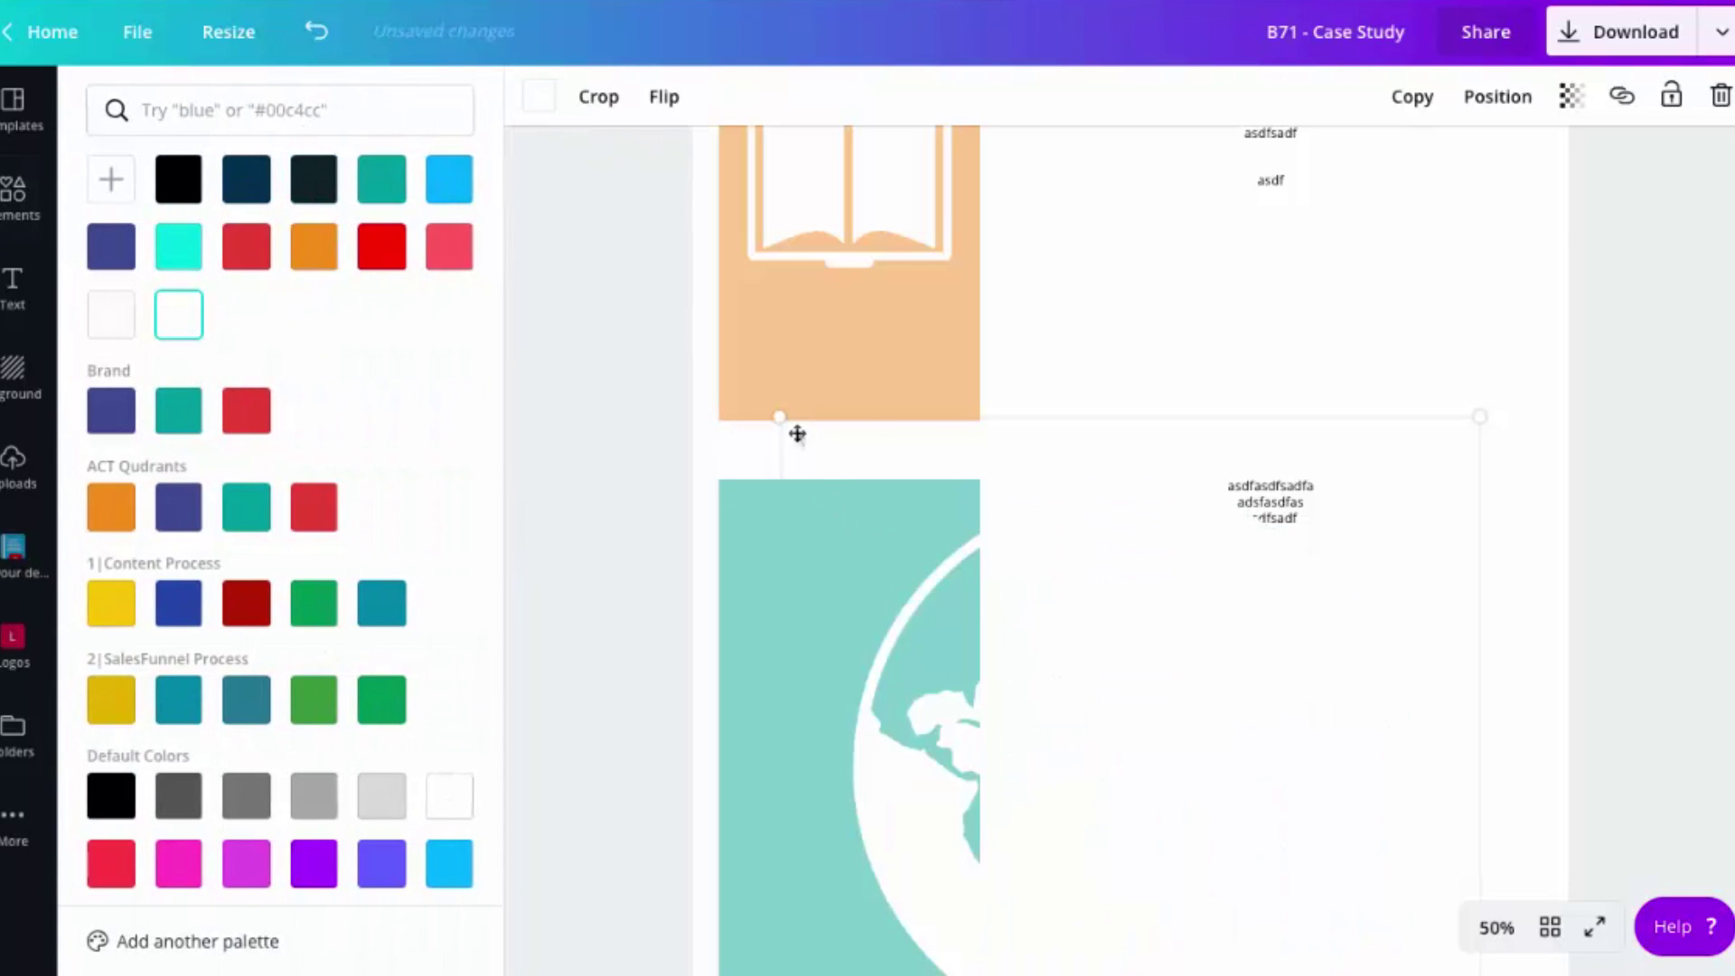
Step: Shrink the white globe and place it at the top of Page 6's teal bar
mouse_move(779, 416)
mouse_down()
mouse_move(1271, 682)
mouse_move(1336, 876)
mouse_up()
drag(1147, 833, 869, 550)
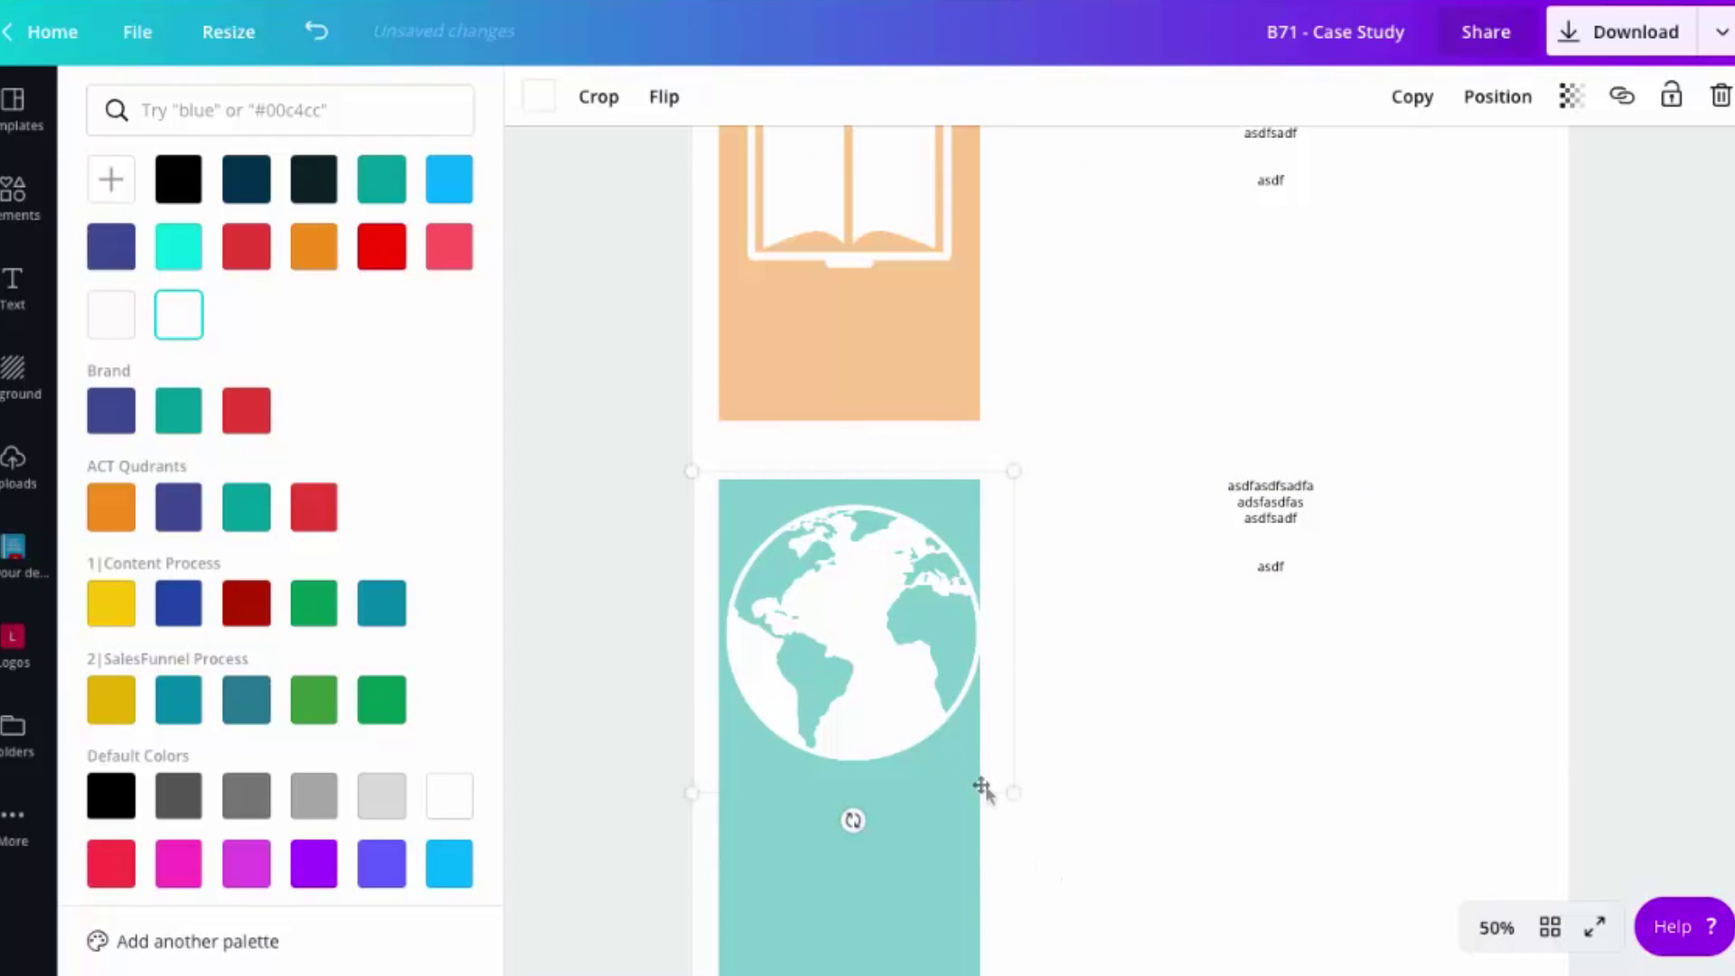
drag(1012, 801, 908, 715)
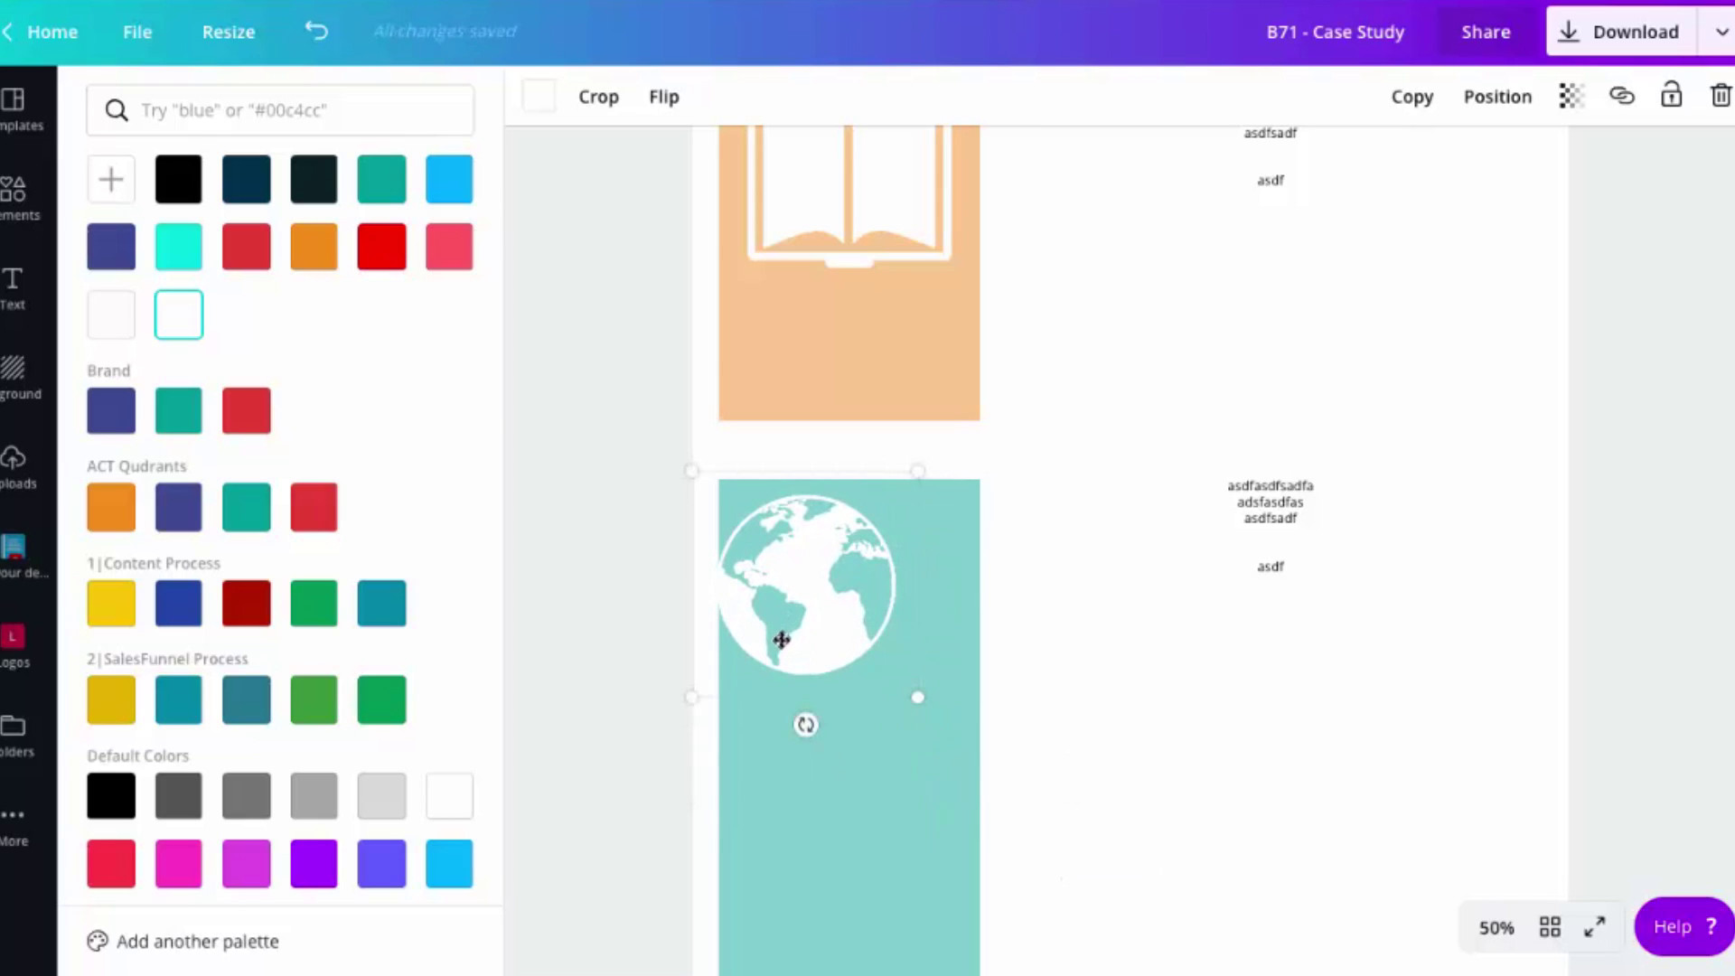
drag(781, 638, 777, 634)
click(669, 538)
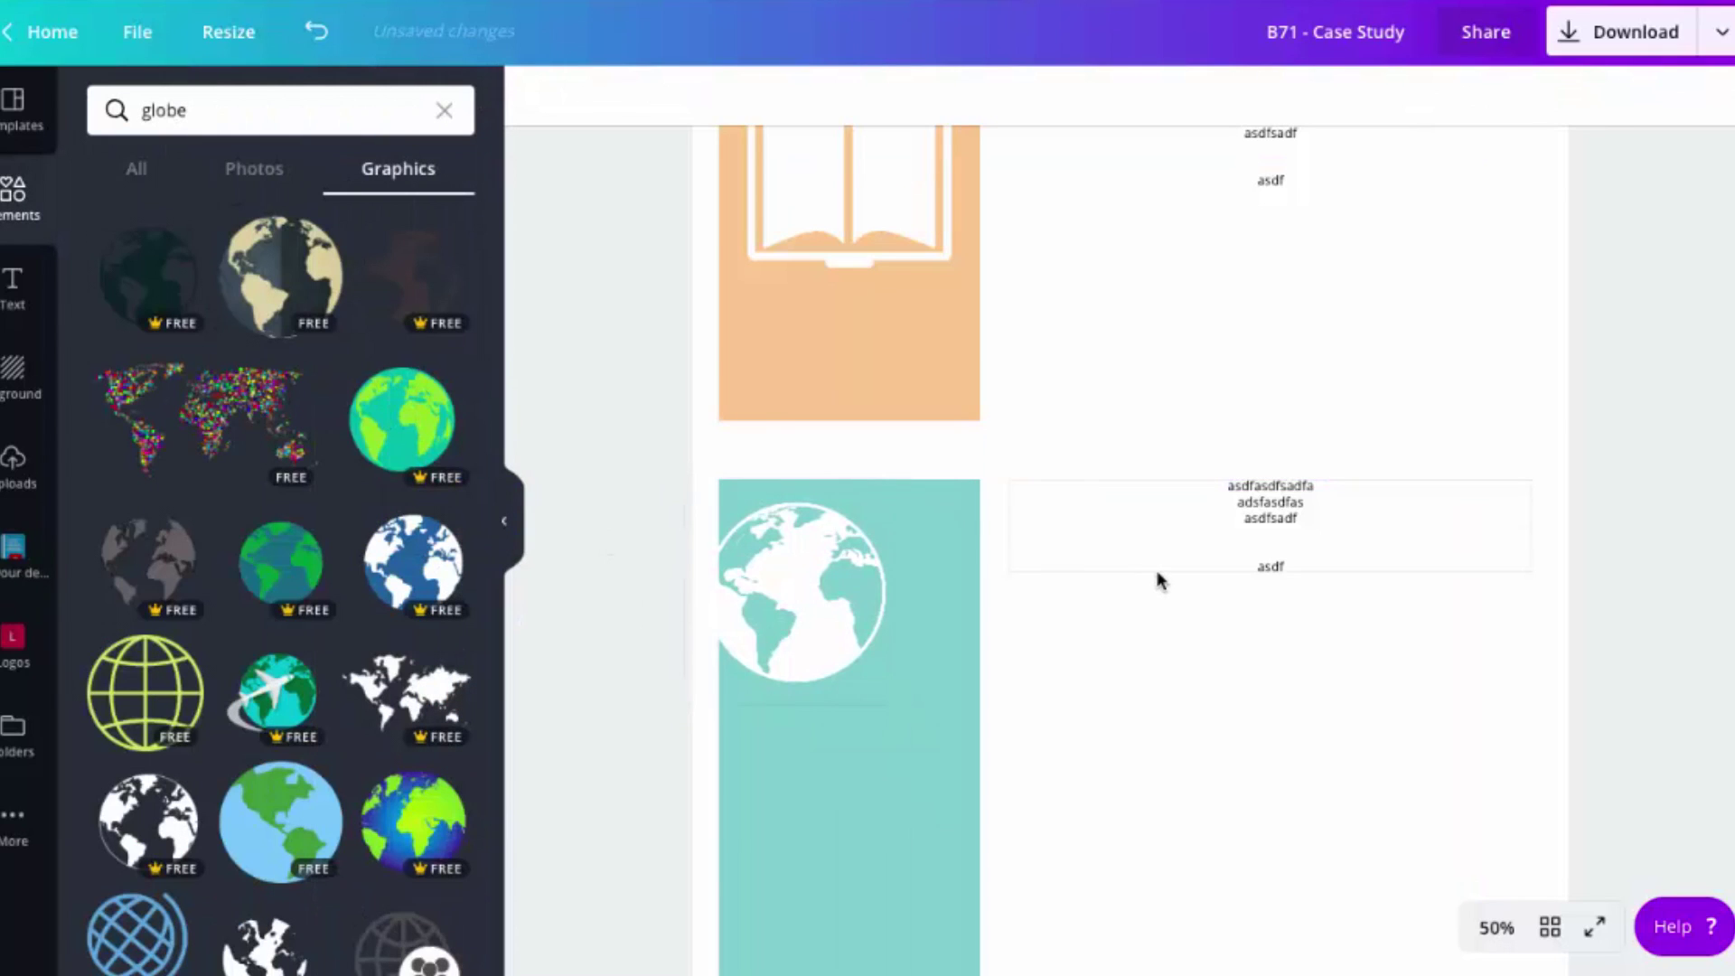
scroll(1158, 581, down, 2)
Step: Return to the blue 5-Step Content Machine cover on Page 1 and present full screen
click(1596, 938)
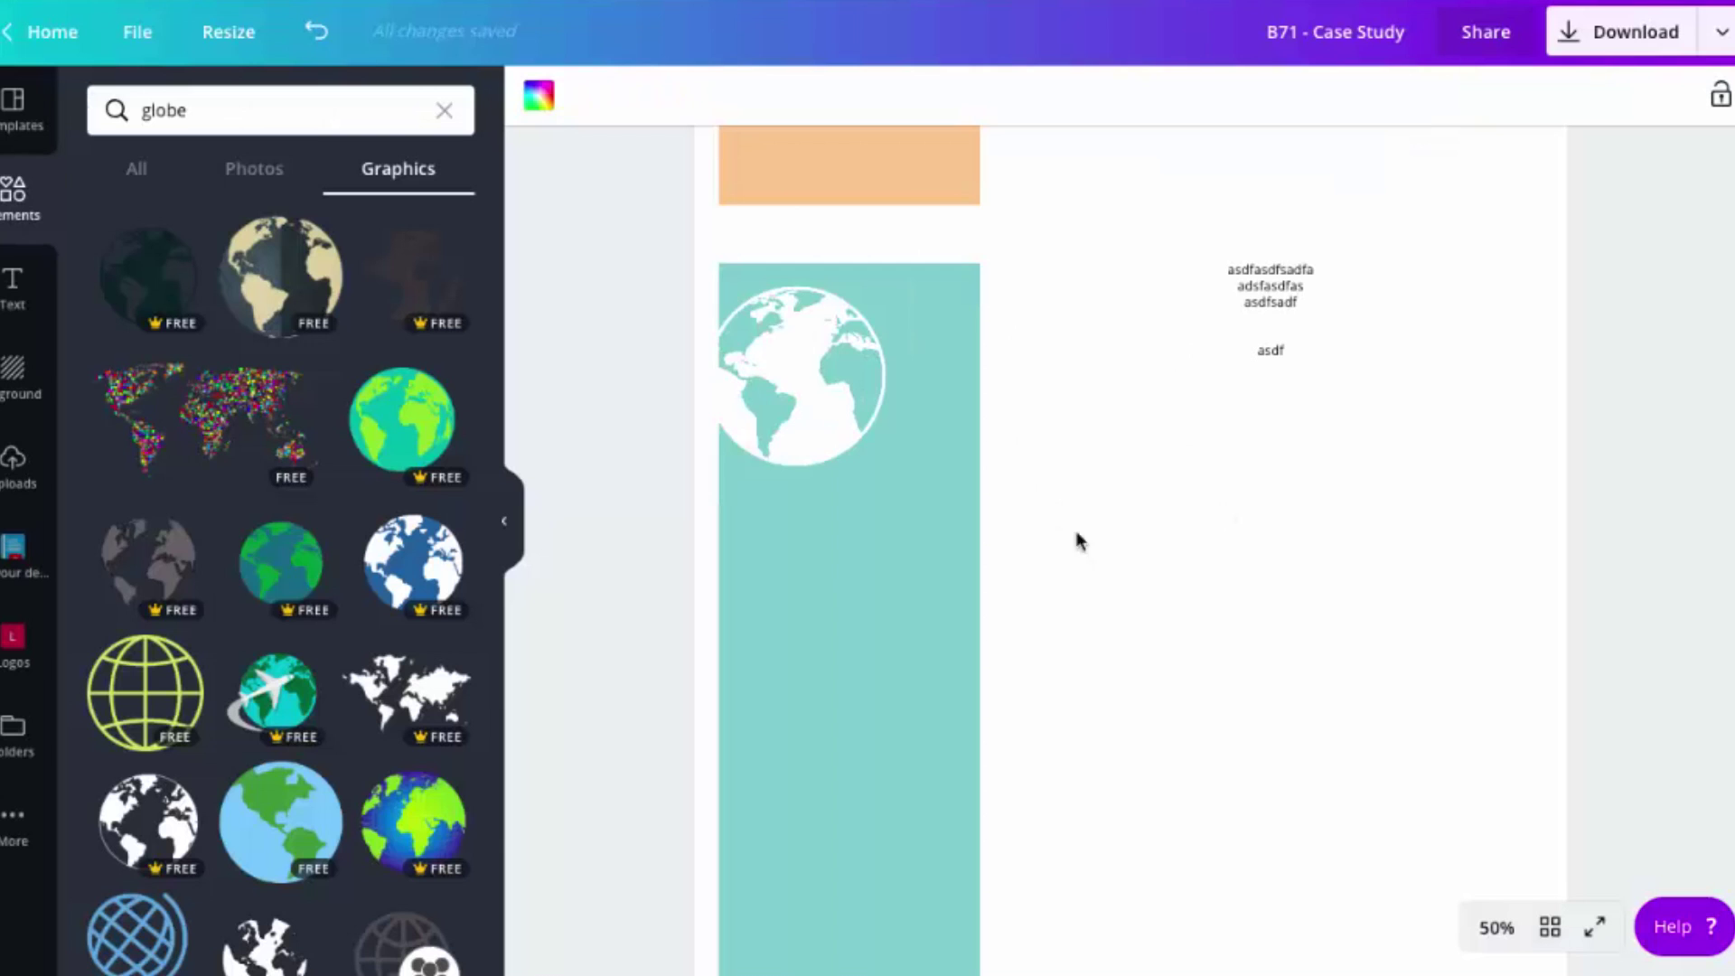
scroll(1088, 573, up, 3)
scroll(1086, 574, up, 3)
scroll(1087, 574, up, 4)
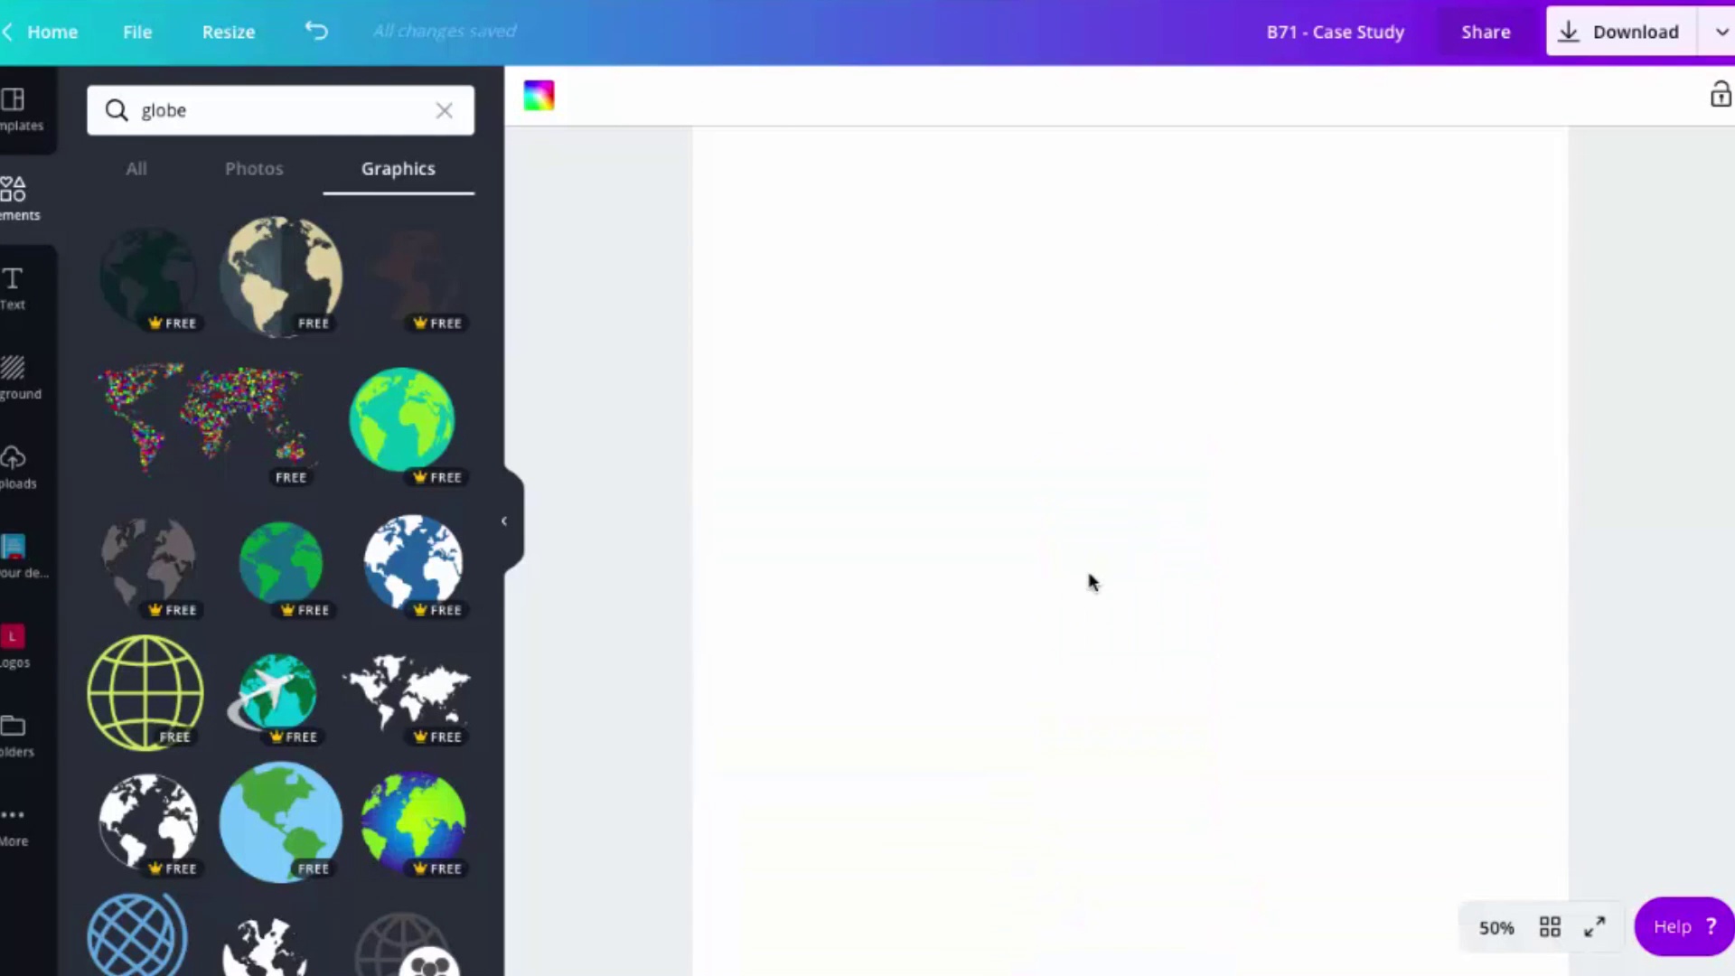
scroll(1087, 573, up, 3)
scroll(1089, 572, down, 2)
scroll(1089, 572, down, 3)
scroll(1089, 572, down, 2)
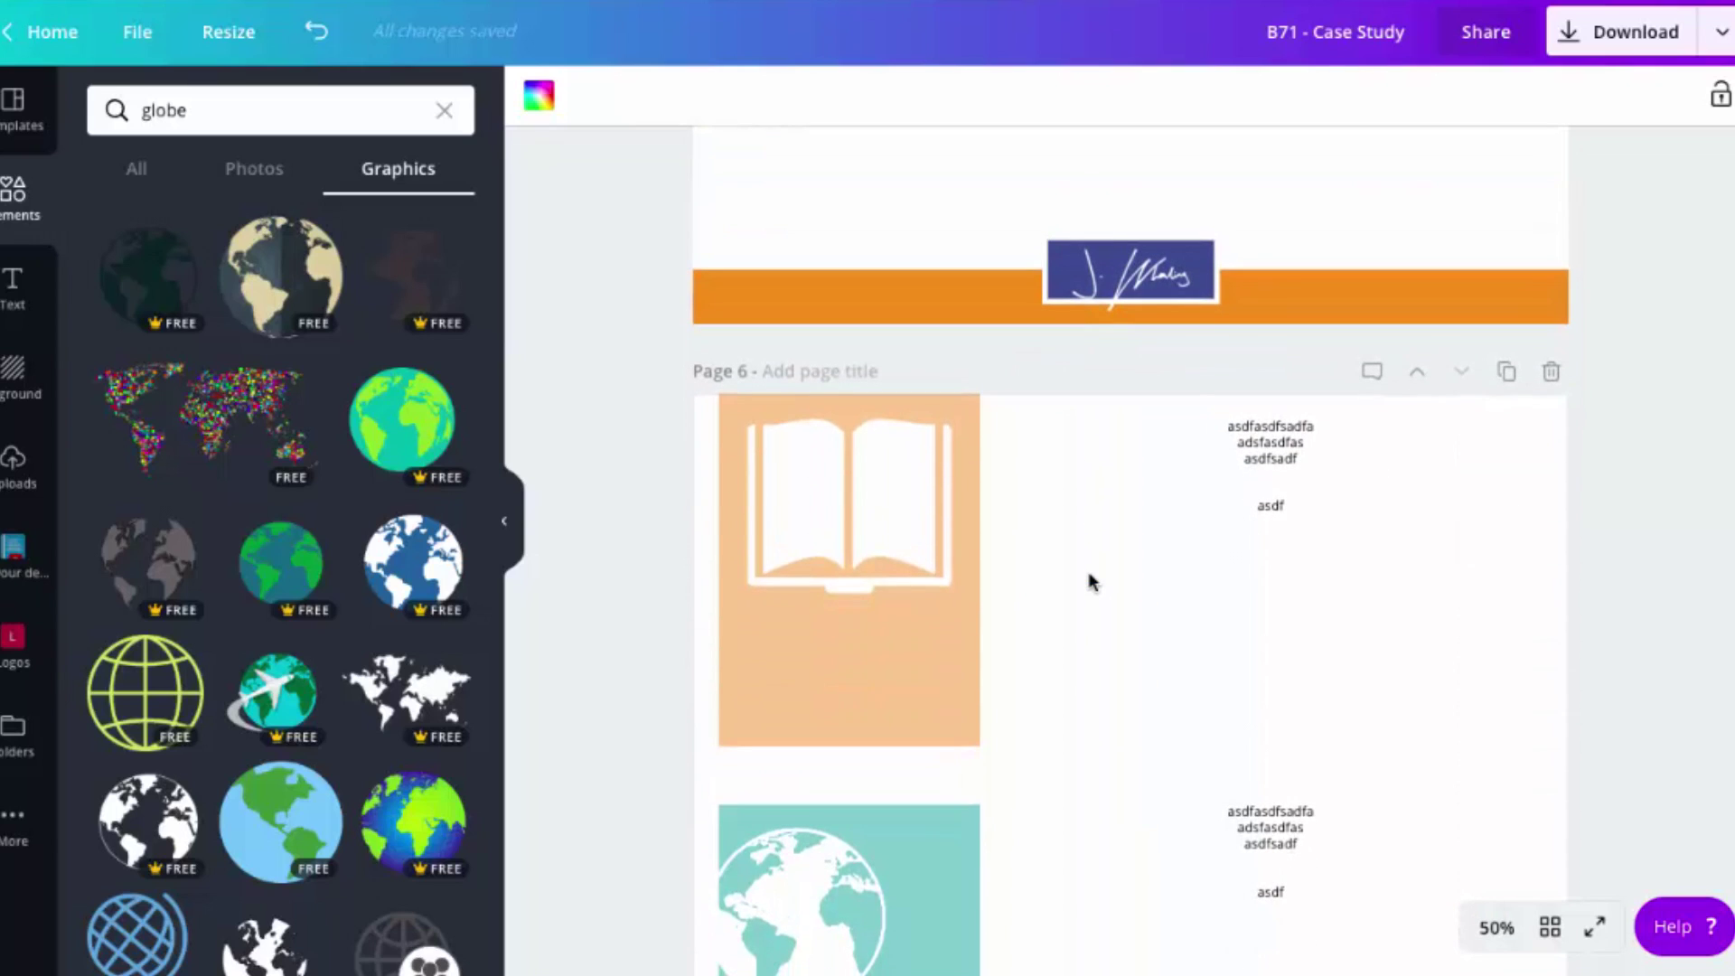
scroll(1306, 667, down, 3)
scroll(1305, 667, down, 3)
scroll(1304, 666, up, 3)
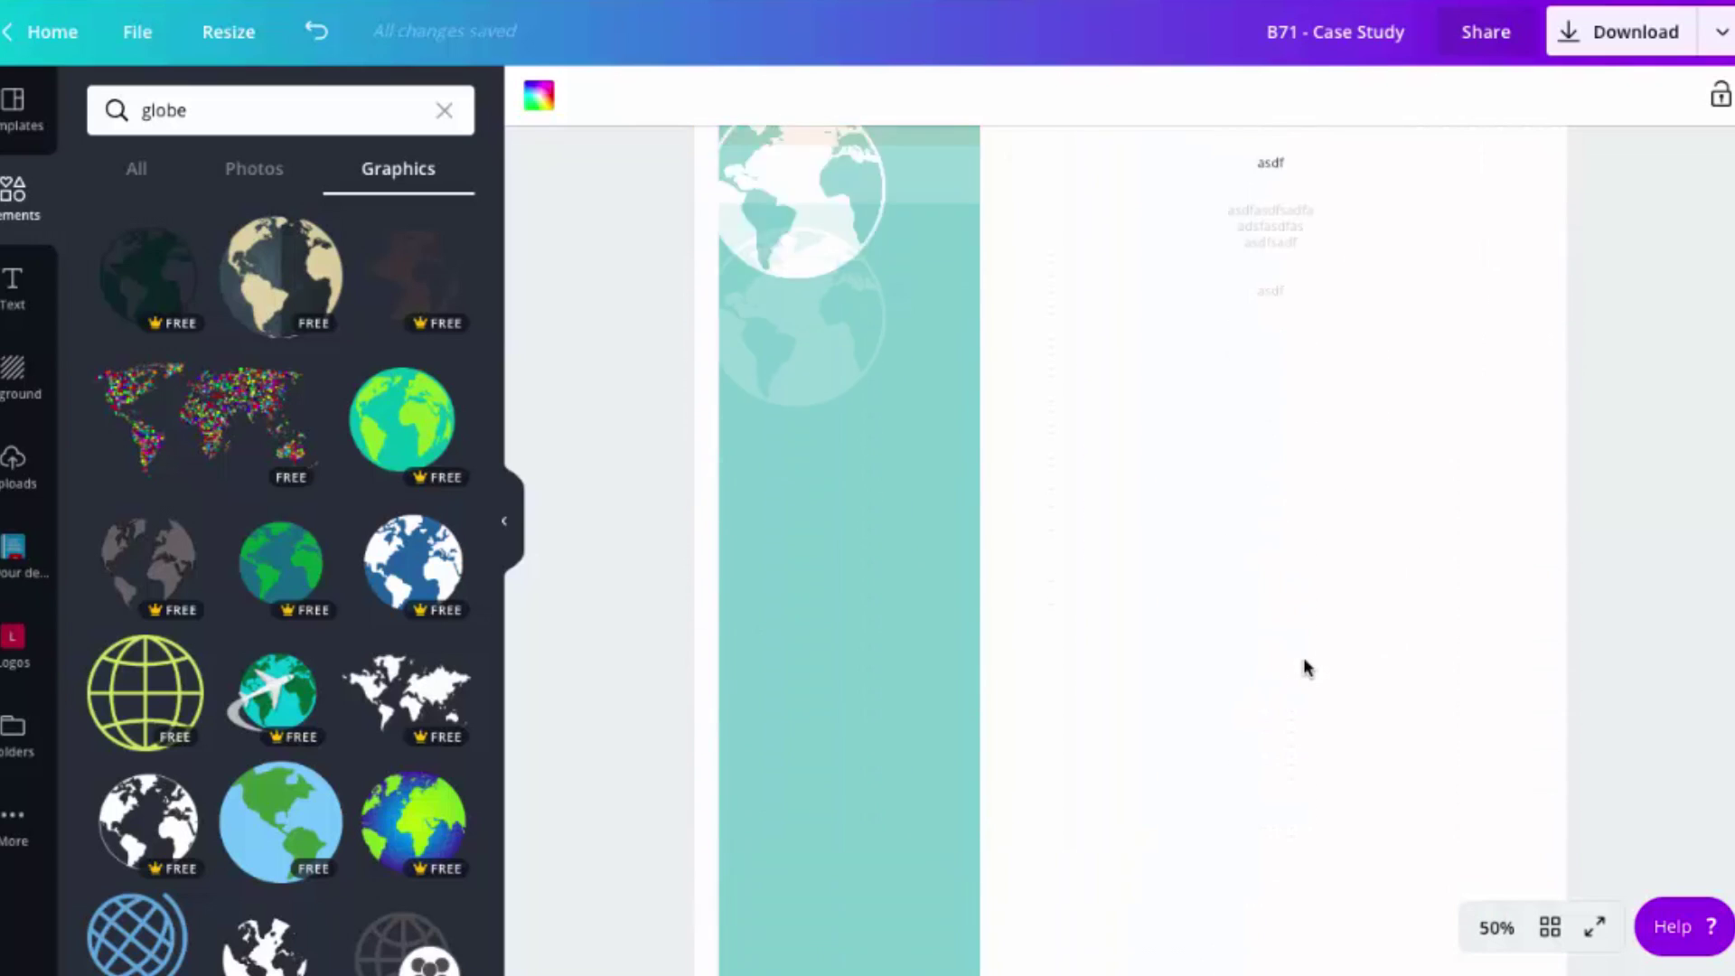
scroll(1304, 667, up, 4)
scroll(1306, 667, up, 2)
scroll(1304, 667, up, 3)
scroll(1304, 667, up, 2)
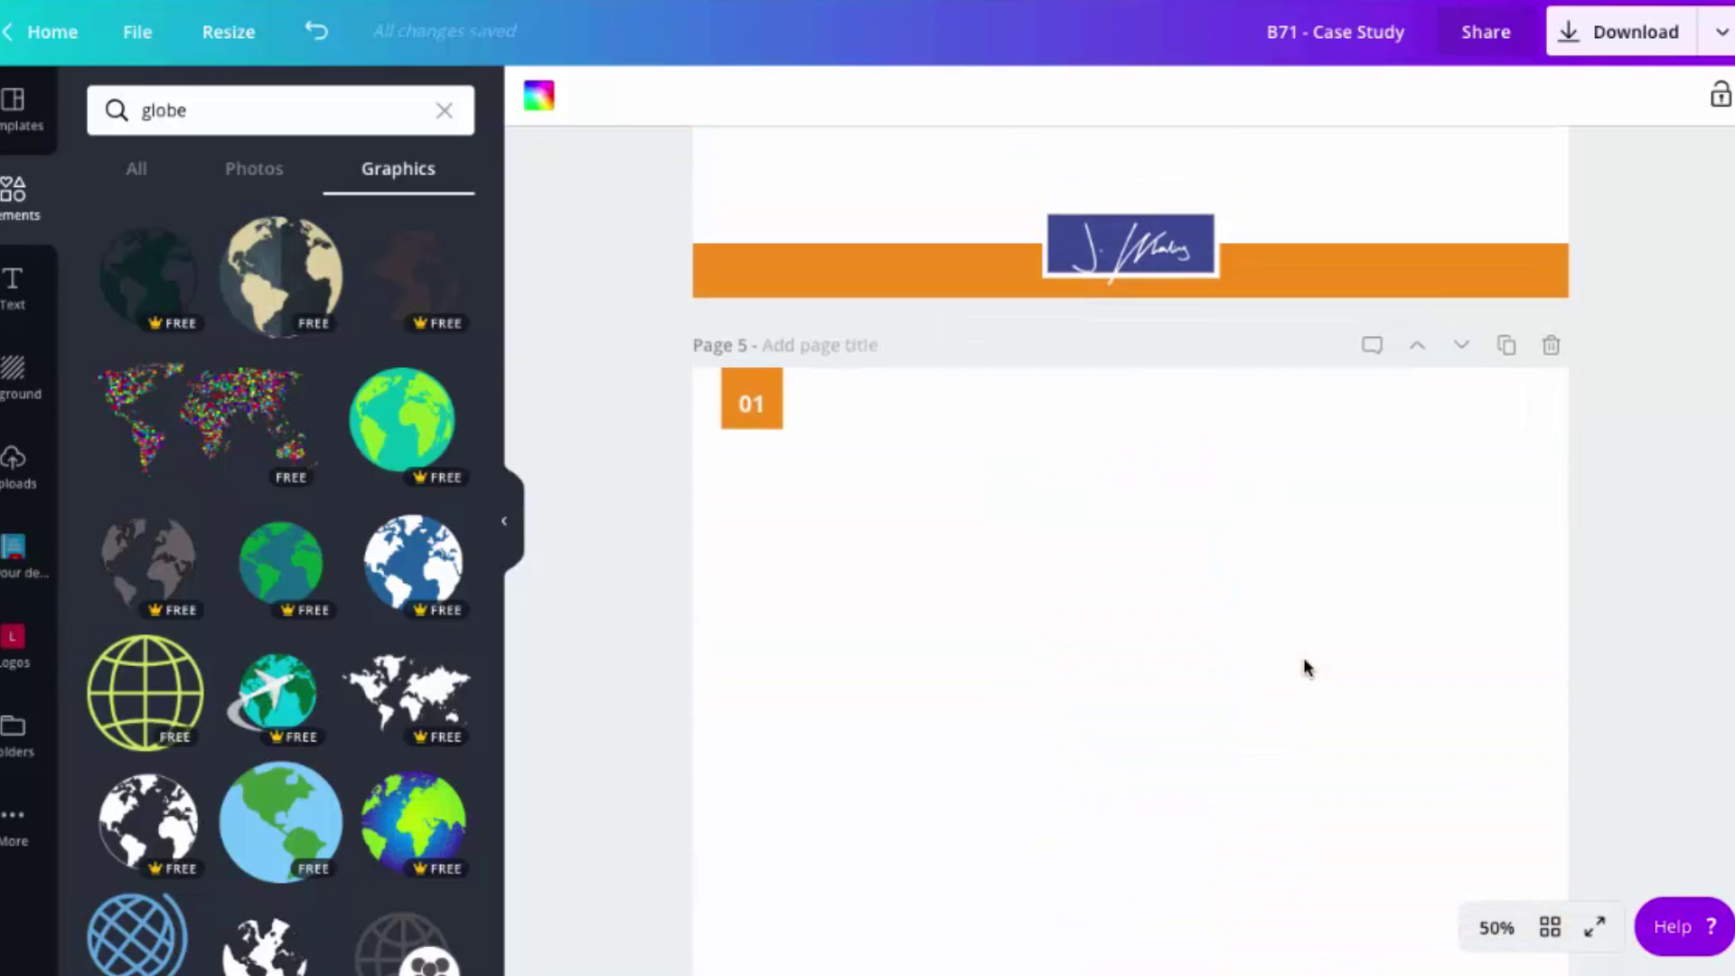
scroll(1305, 666, up, 2)
scroll(1306, 666, up, 5)
scroll(1304, 667, up, 5)
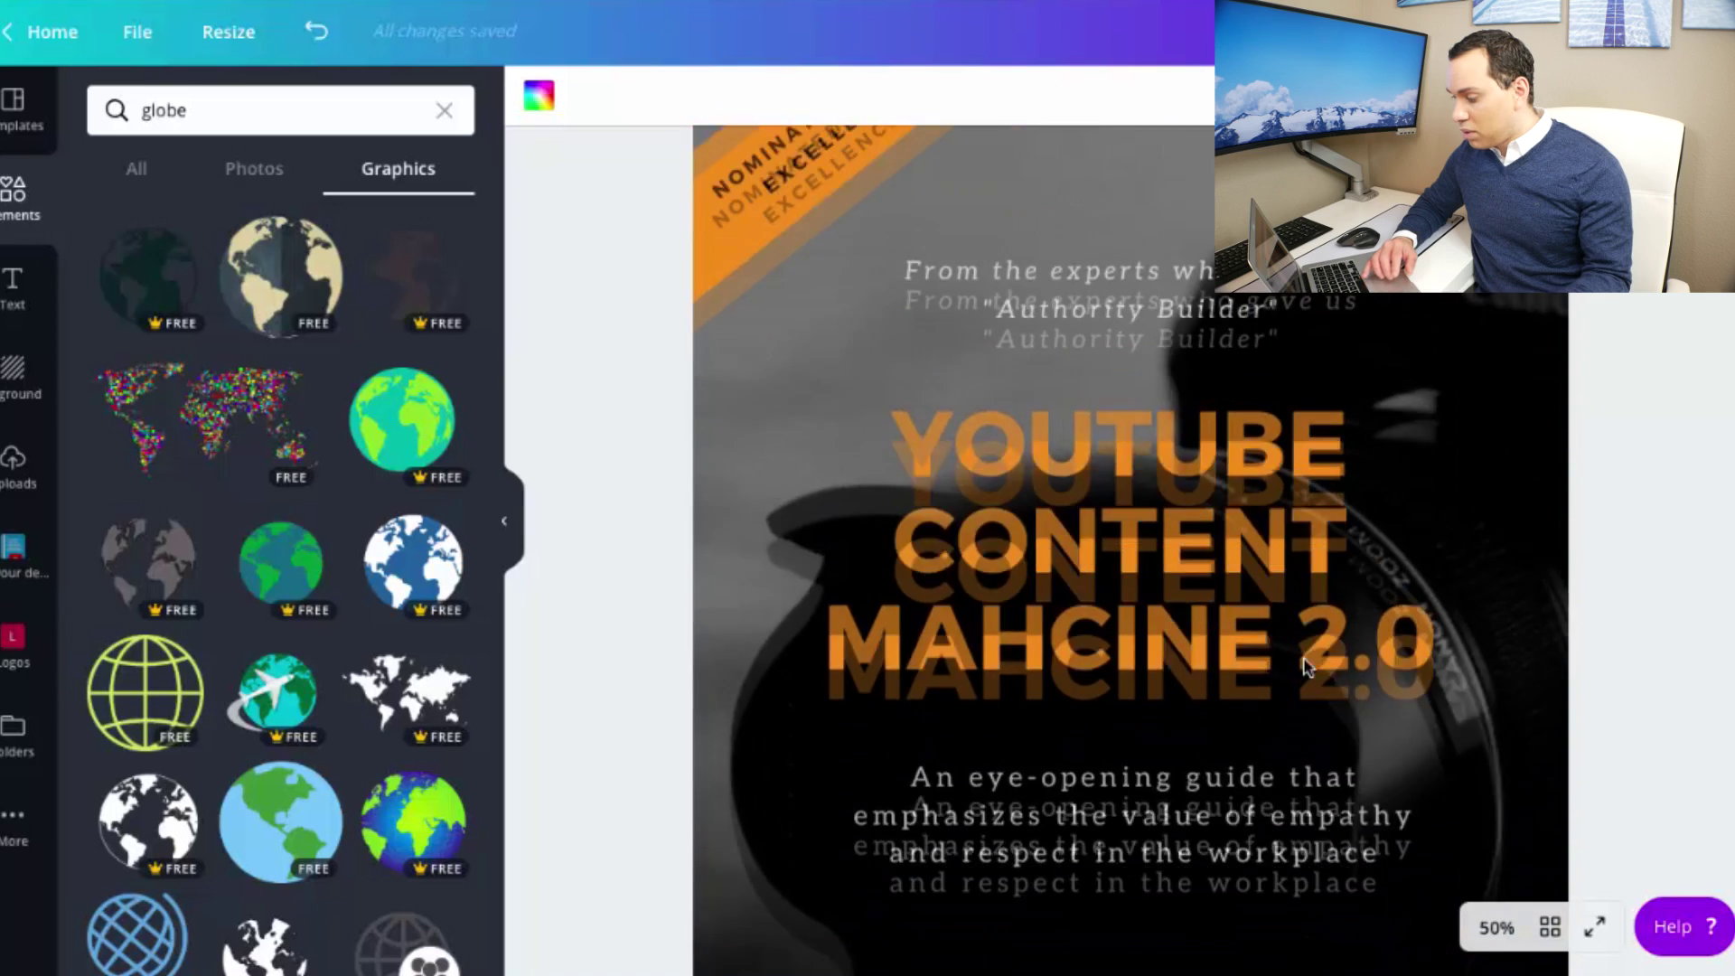
scroll(1305, 666, up, 3)
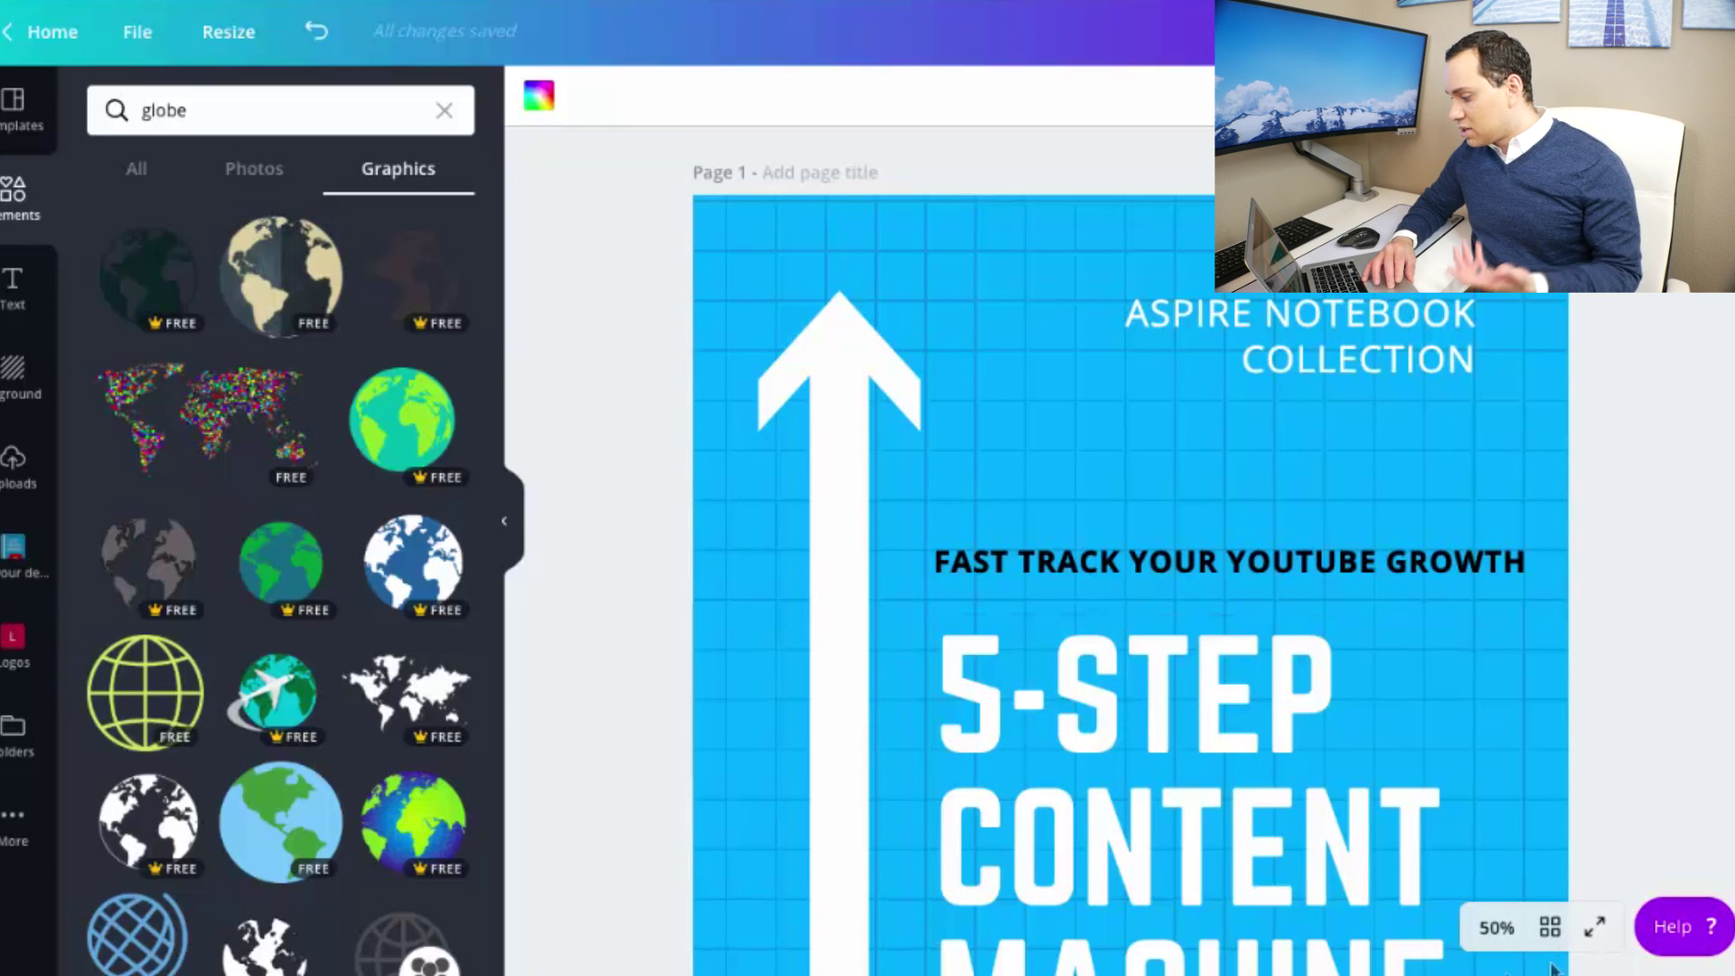
click(1592, 931)
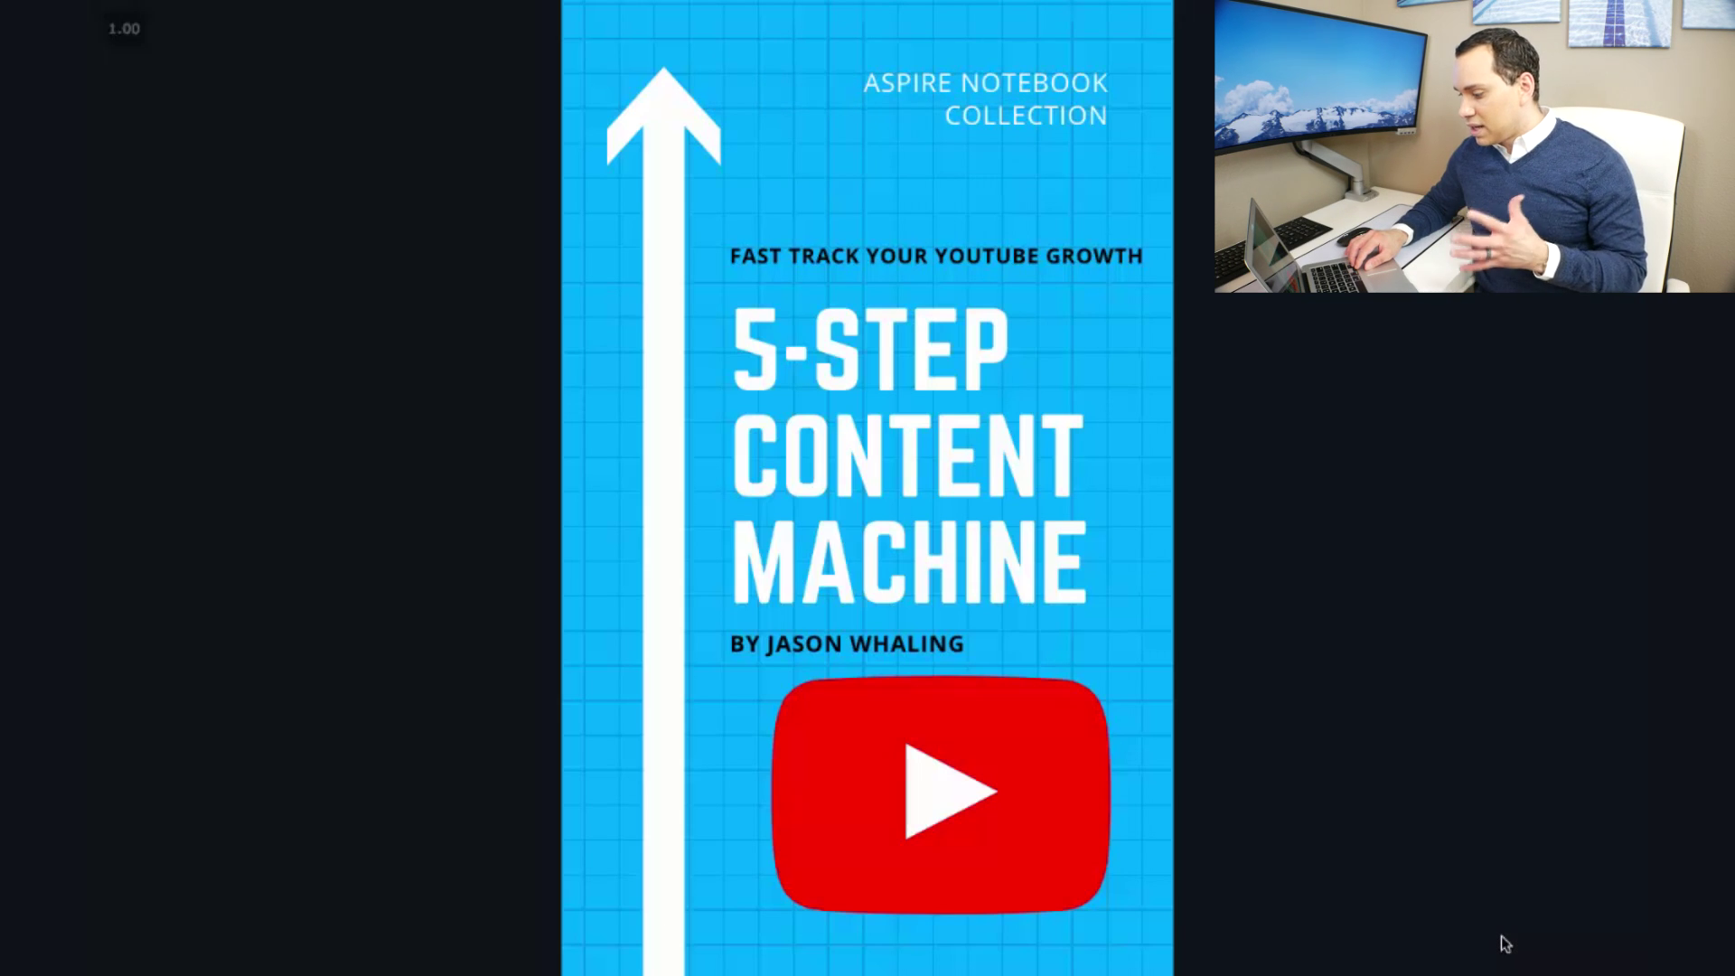
Step: Advance the presentation to the numbered page 01 with the orange footer
key(Right)
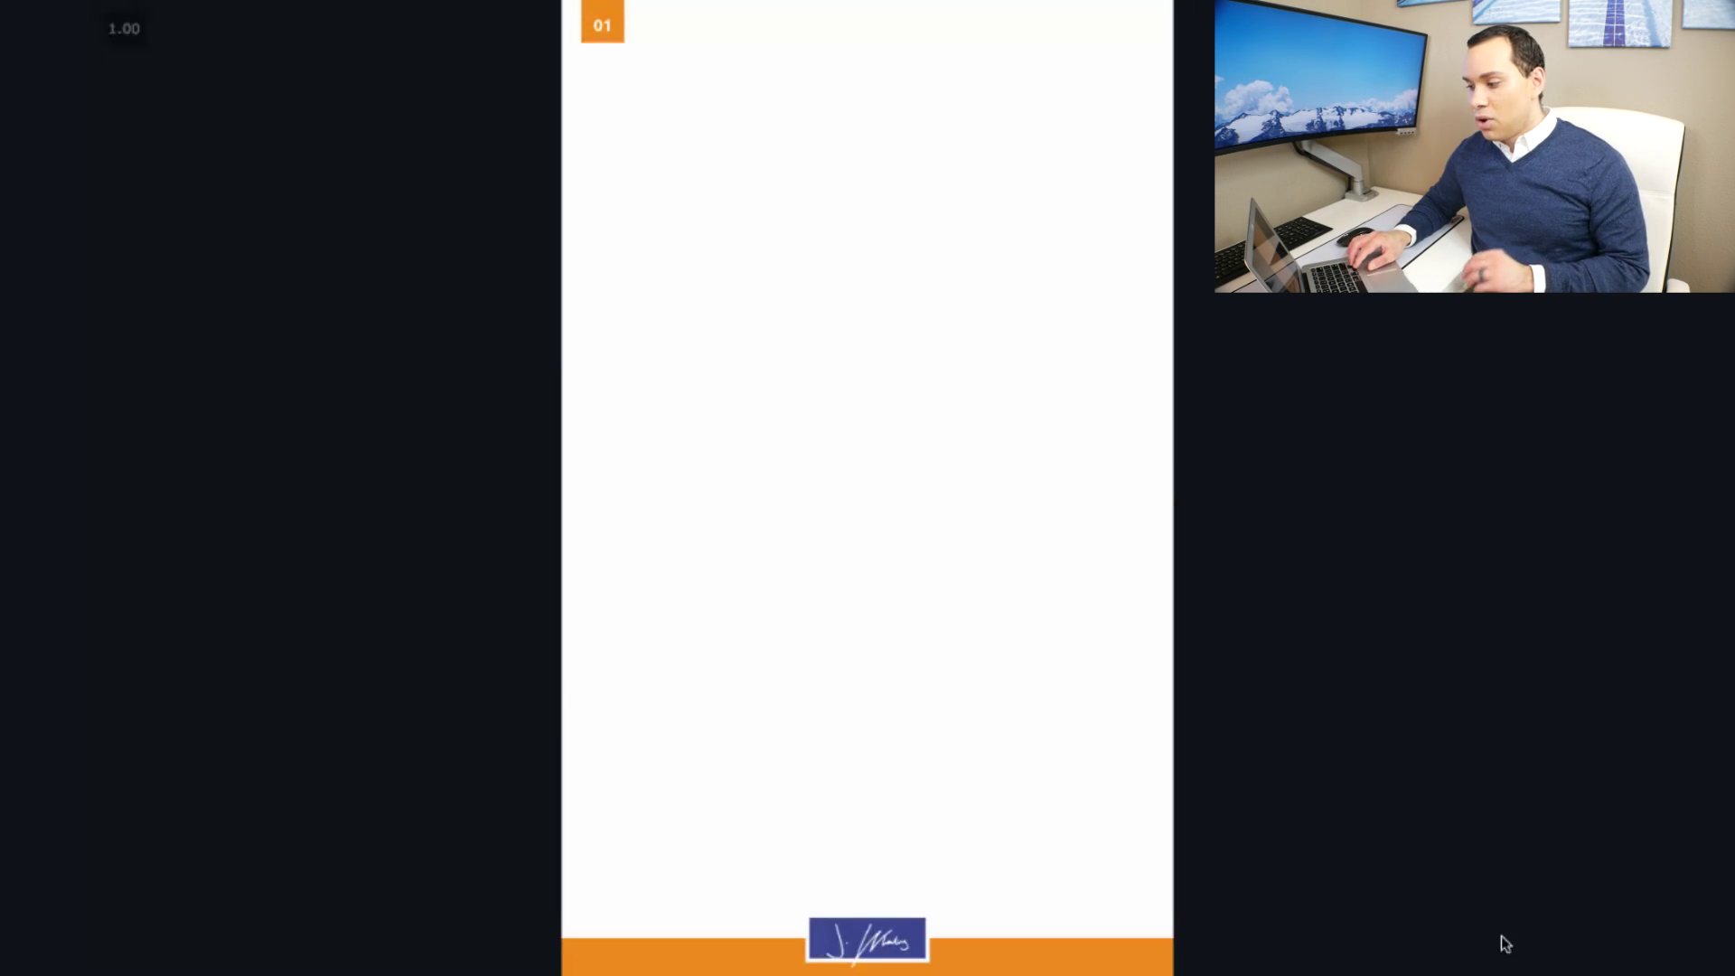
Step: Step forward to the final book-and-globe page, then move to the page numbered 01
key(Page_Down)
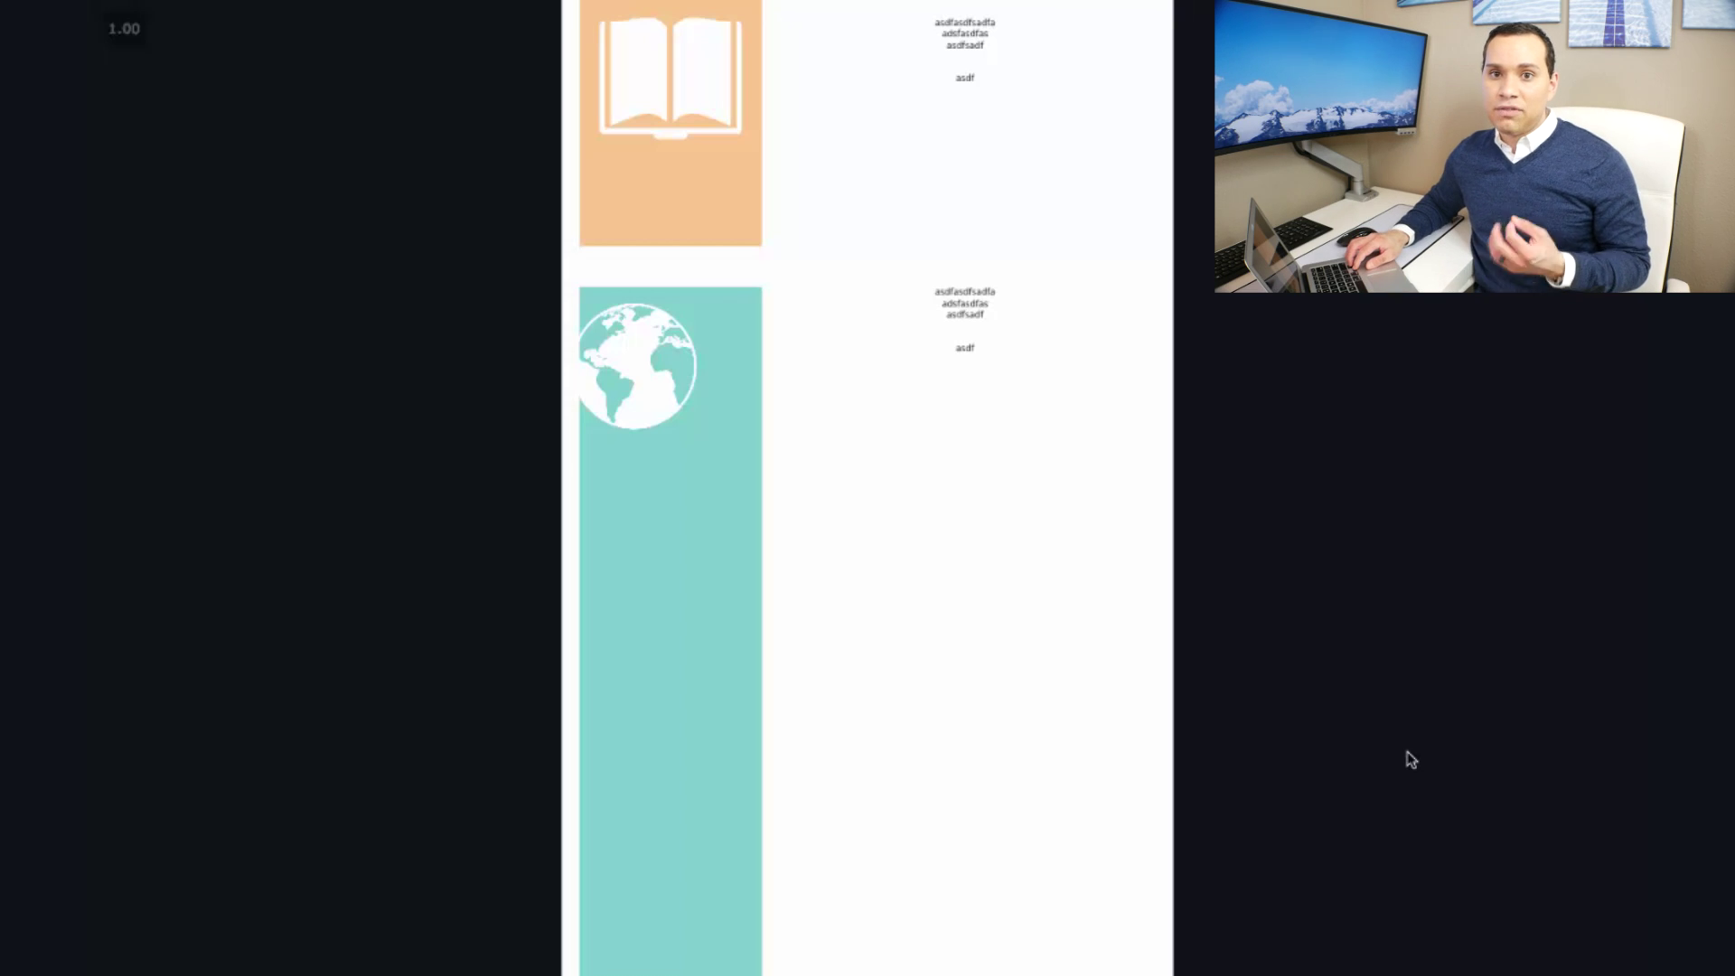
key(Right)
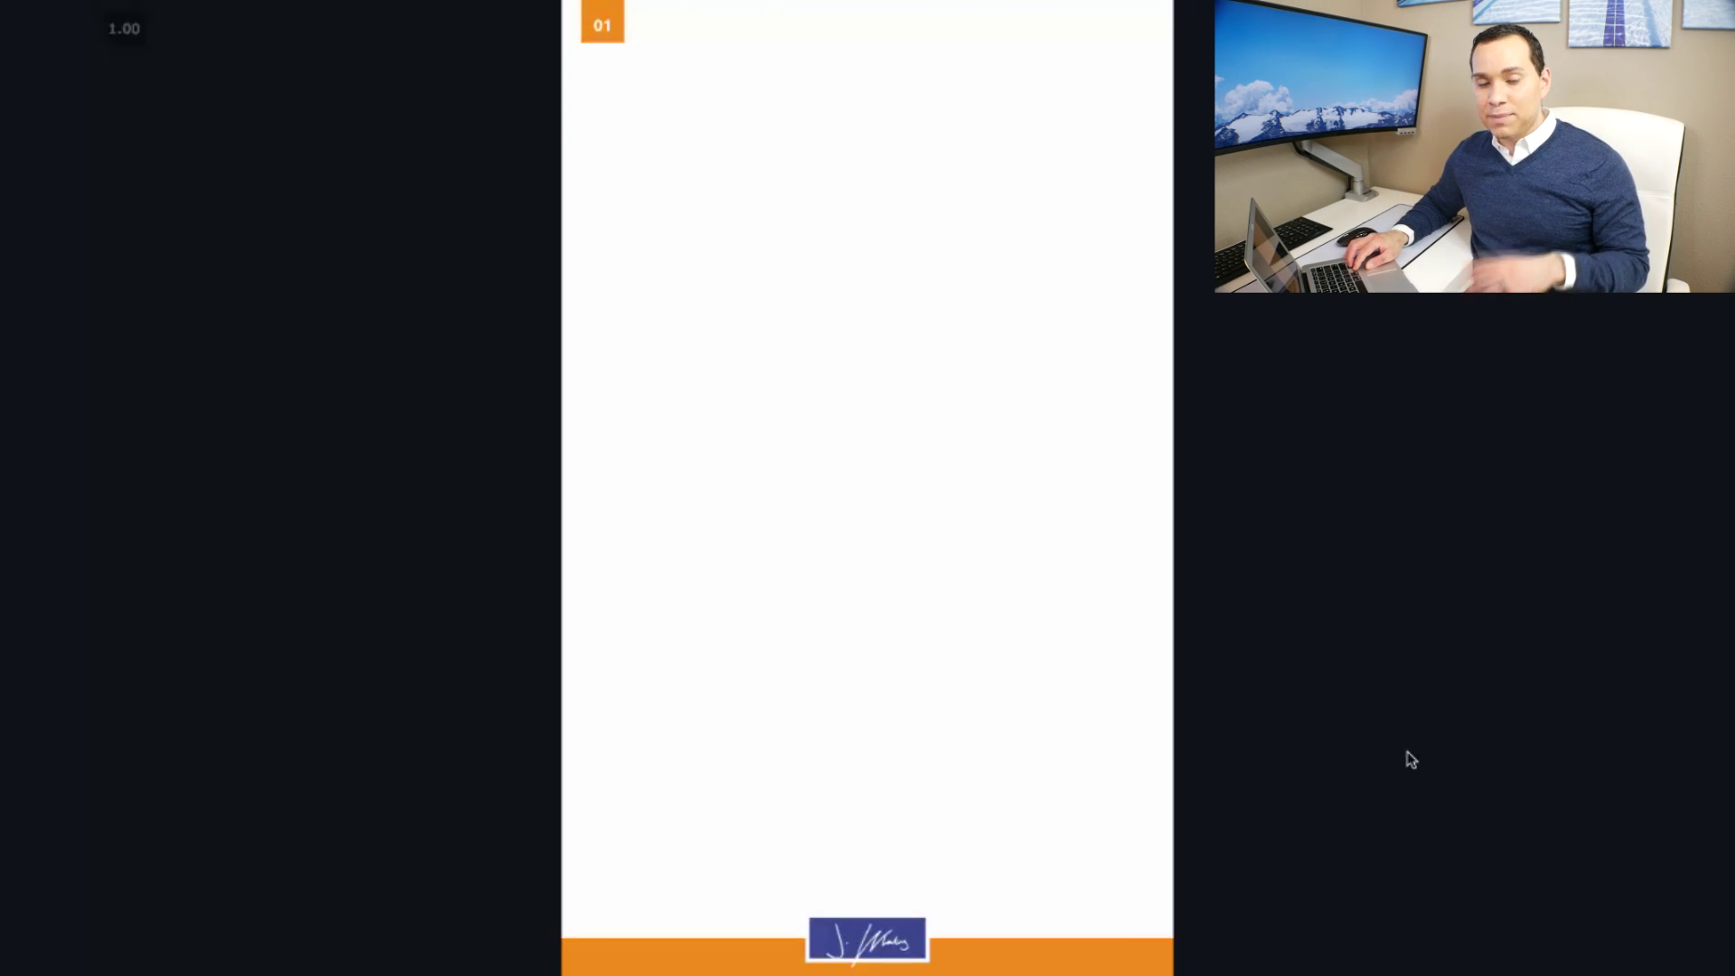